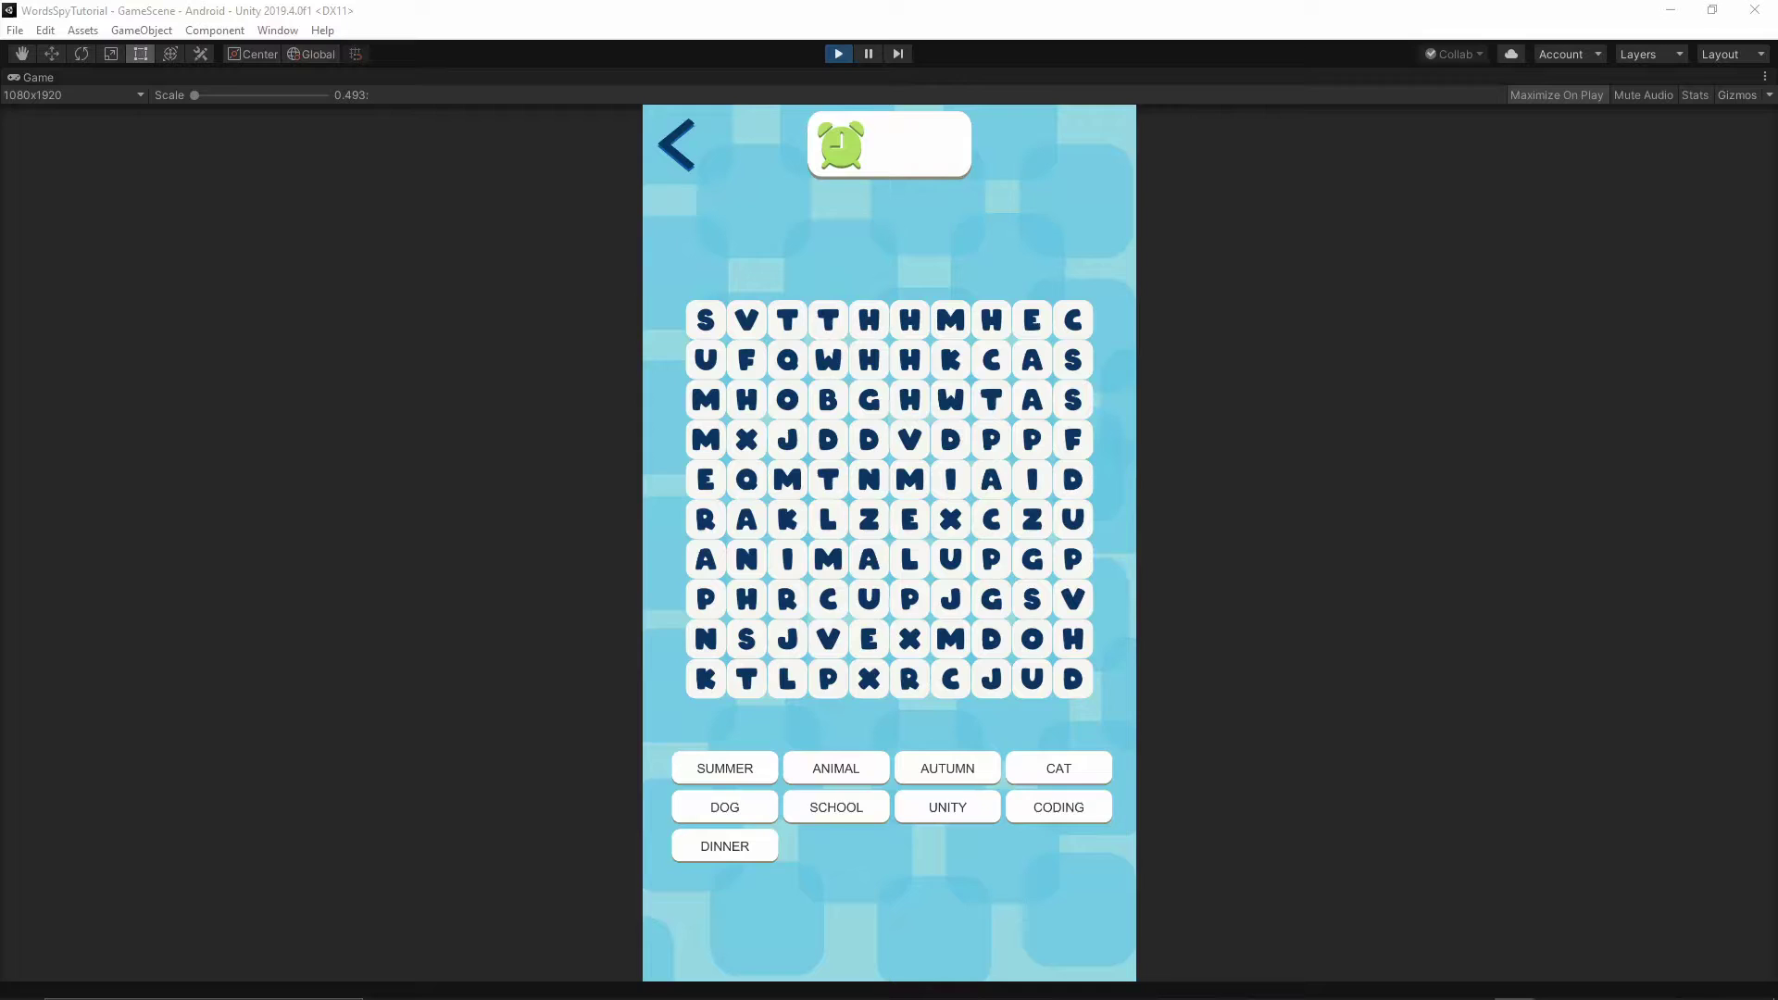
Test the running word search game by marking CAT and DOG on the letter grid, and stop play mode.
{"action": "left_click_drag", "start_coordinate": [910, 320], "coordinate": [917, 547]}
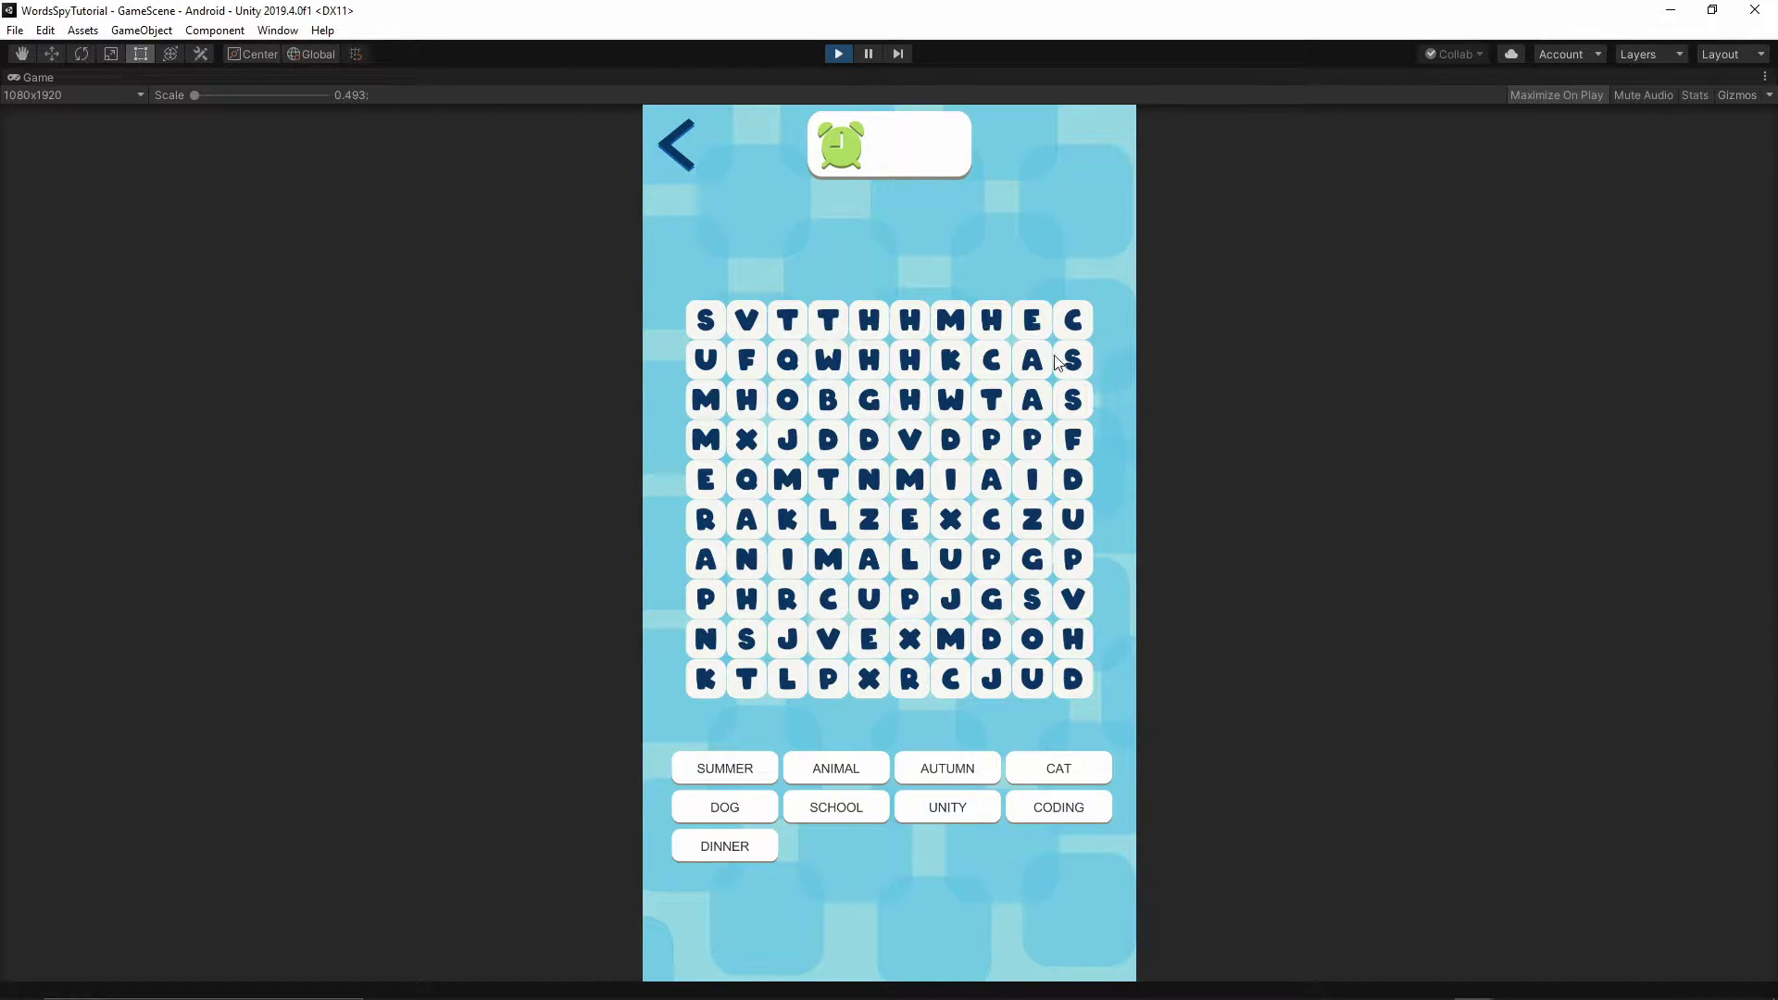
{"action": "left_click_drag", "start_coordinate": [1075, 319], "coordinate": [991, 399]}
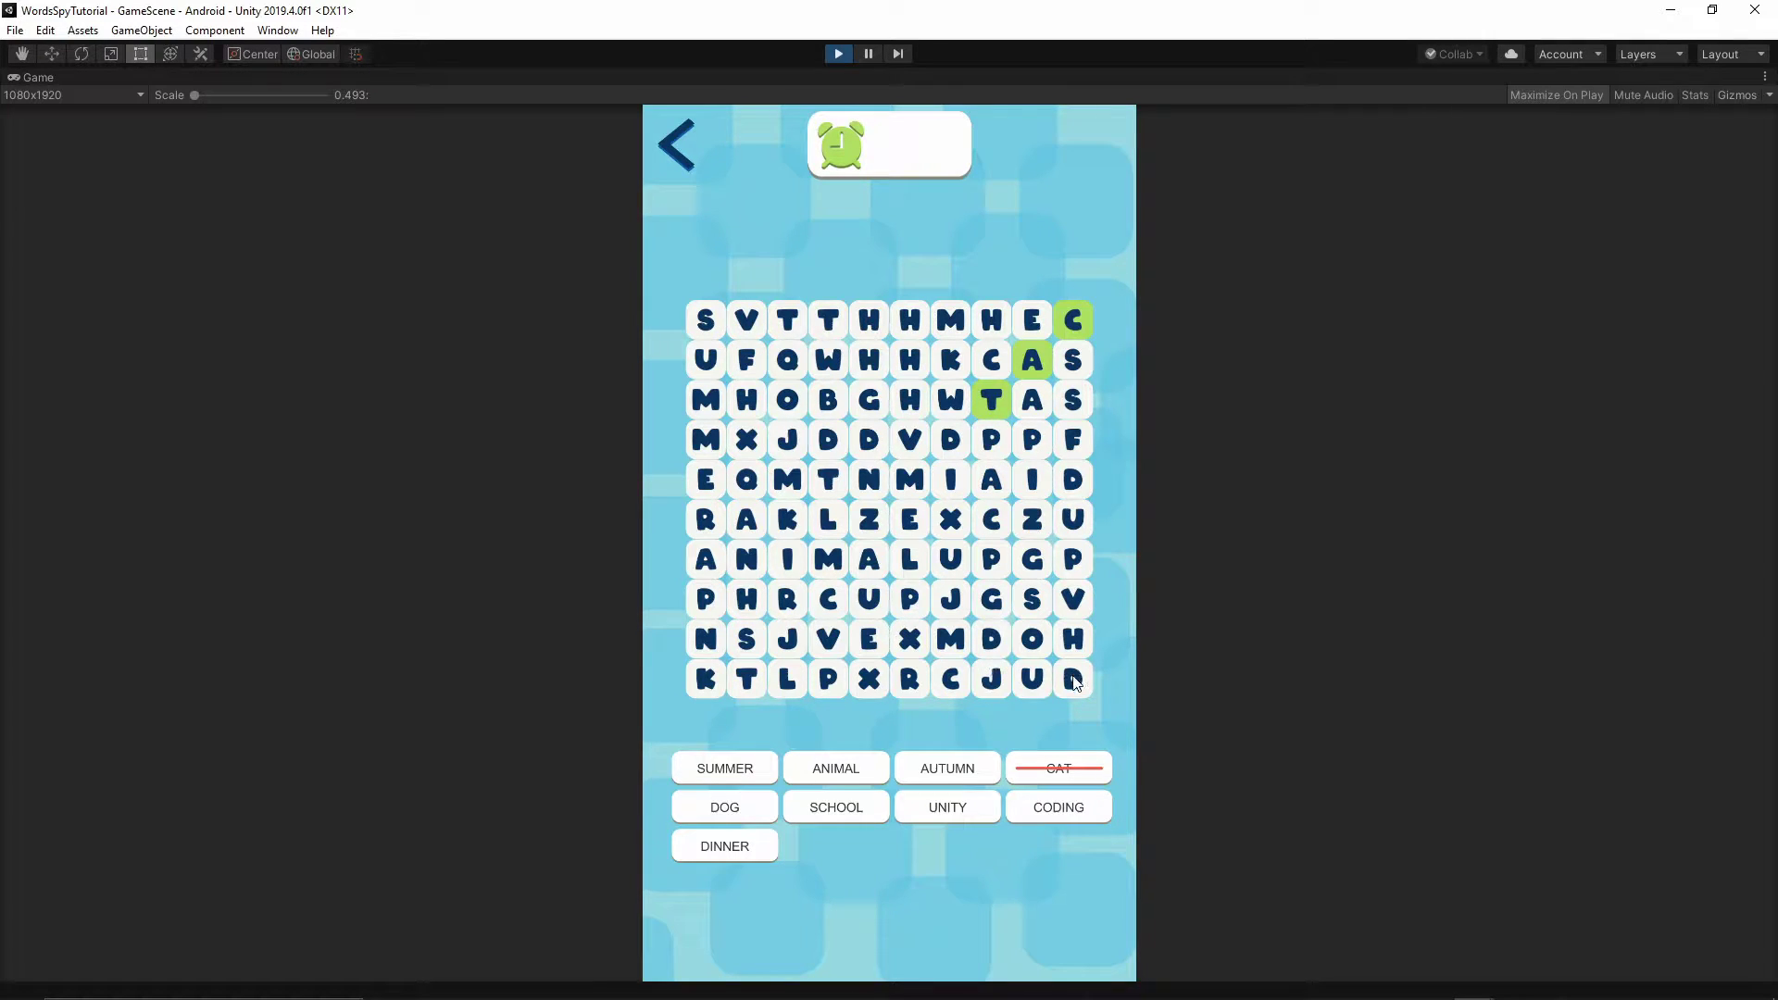
{"action": "left_click_drag", "start_coordinate": [1074, 681], "coordinate": [991, 599]}
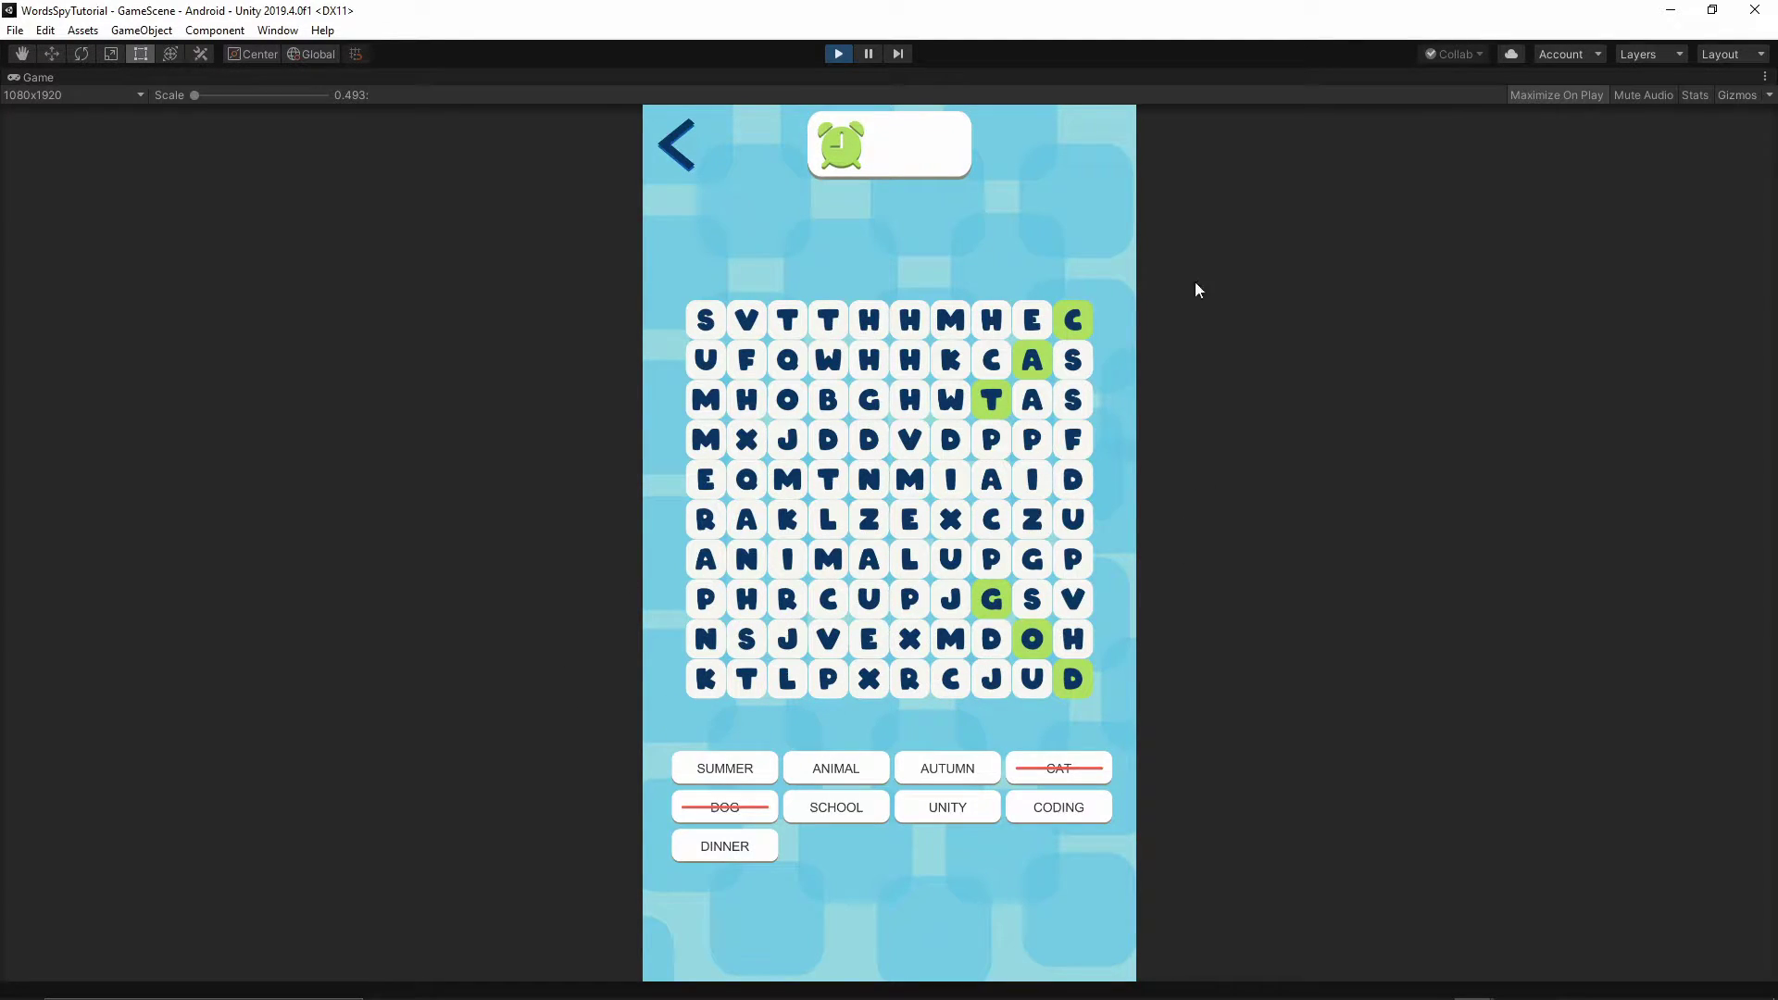
{"action": "left_click", "coordinate": [834, 55]}
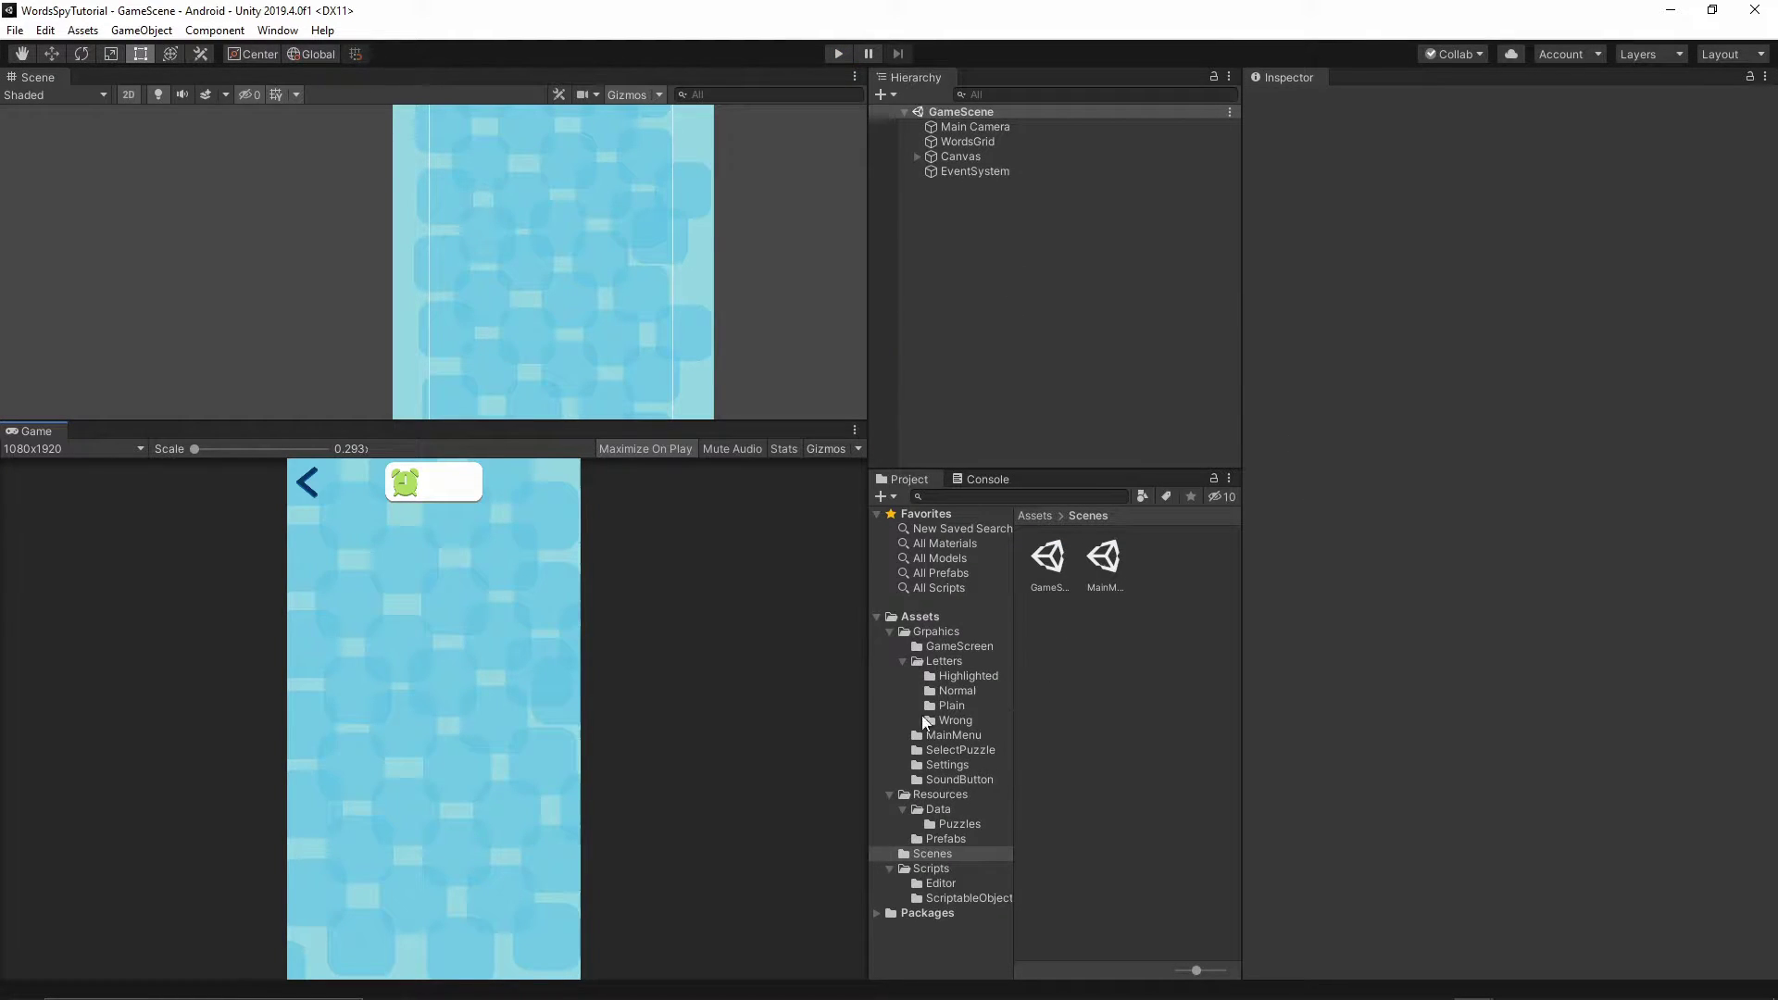
Create a new scene named SelectCategory in the Scenes folder and show the folder's assets as a list.
{"action": "left_click", "coordinate": [928, 857]}
{"action": "left_click", "coordinate": [1098, 675]}
{"action": "right_click", "coordinate": [1091, 641]}
{"action": "mouse_move", "coordinate": [1149, 182]}
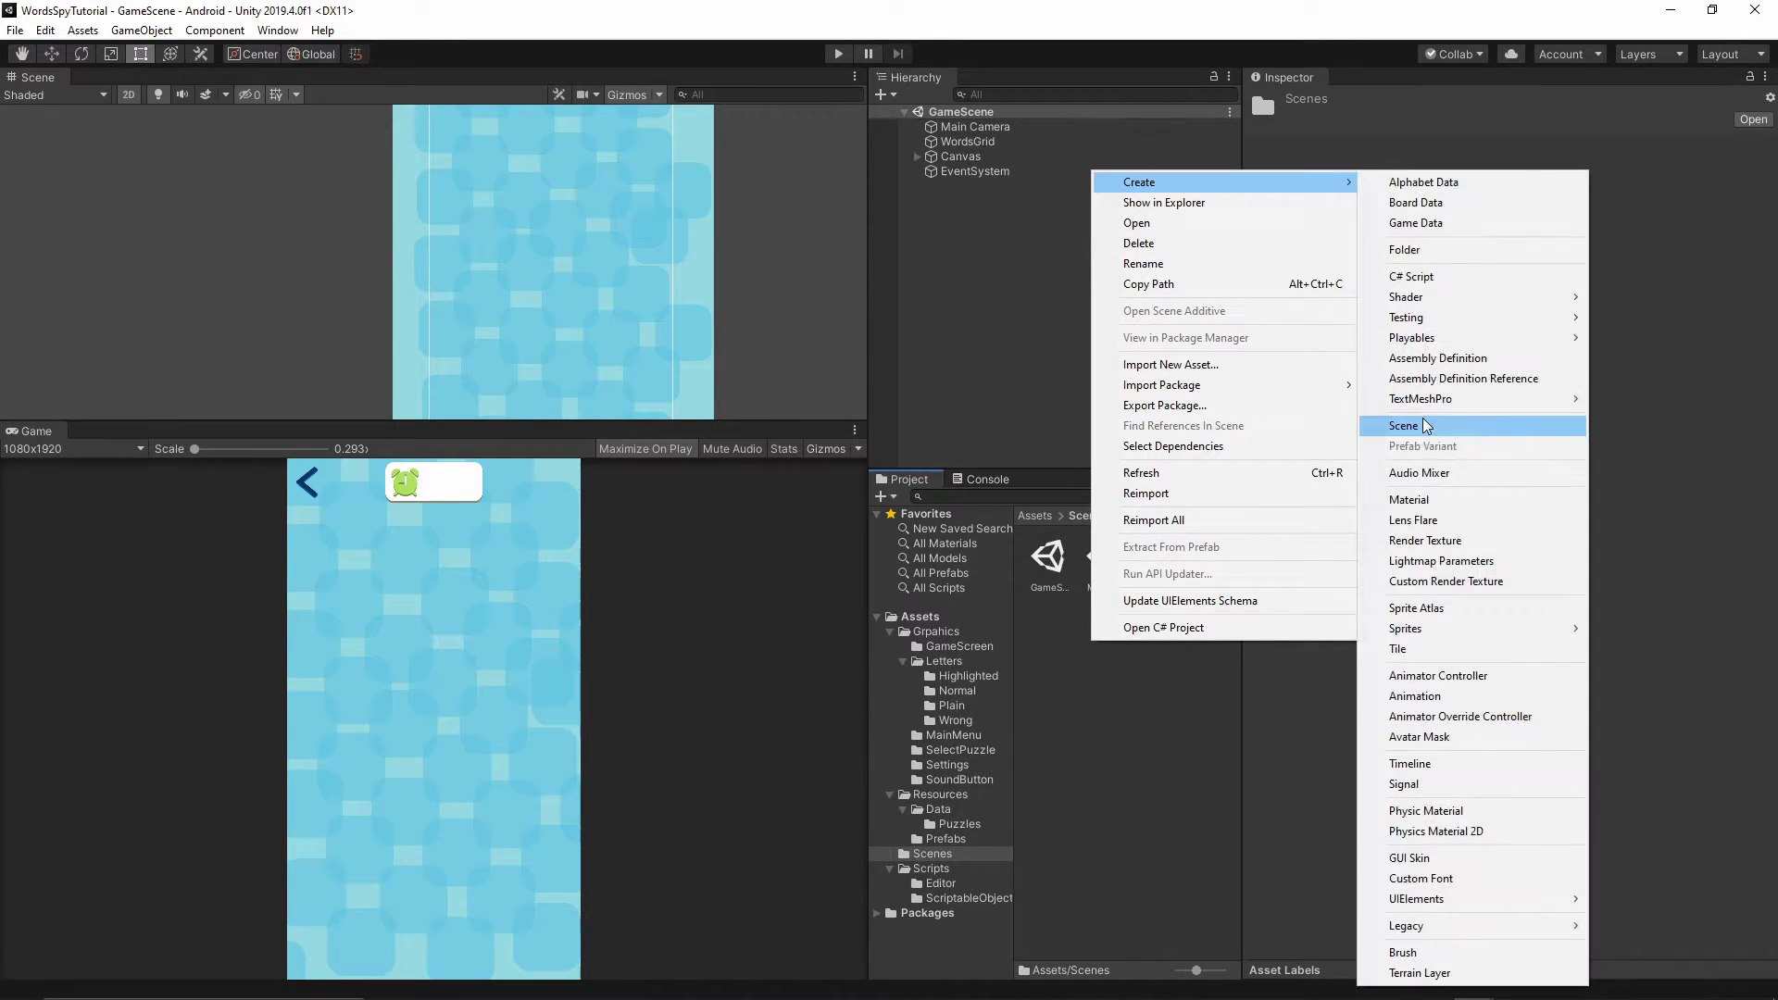
{"action": "left_click", "coordinate": [1404, 425]}
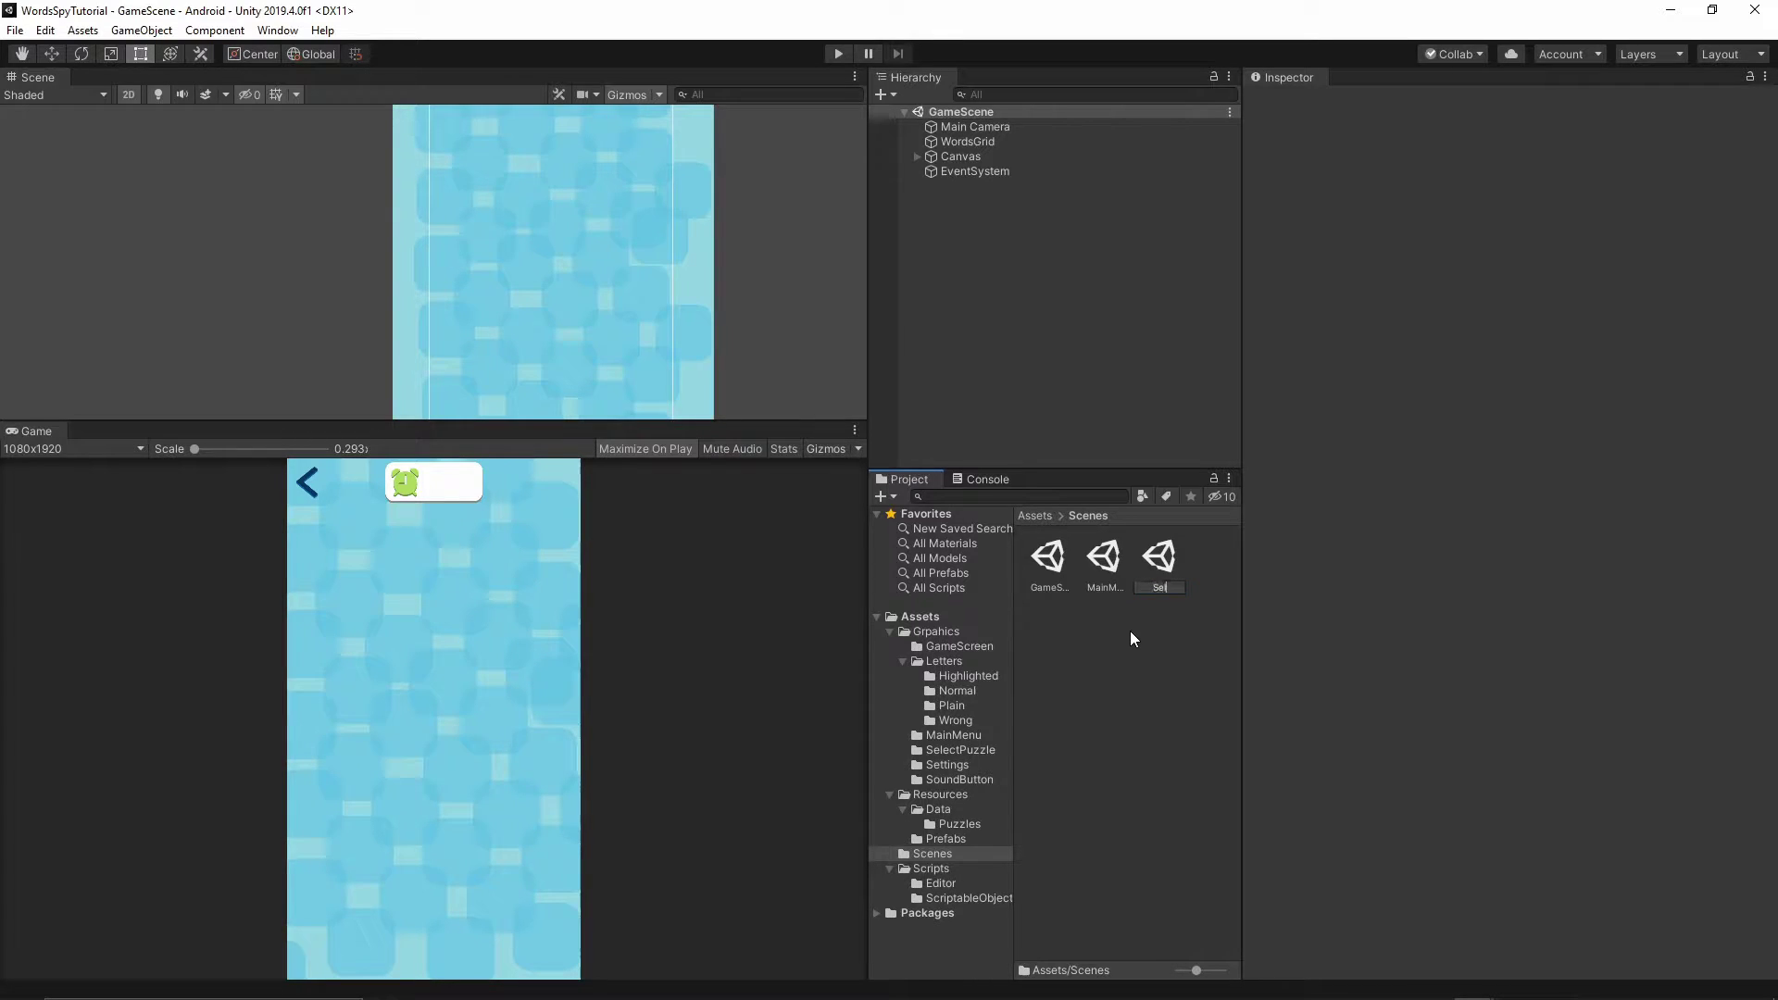
{"action": "type", "text": "SelectCategory"}
{"action": "key", "text": "Return"}
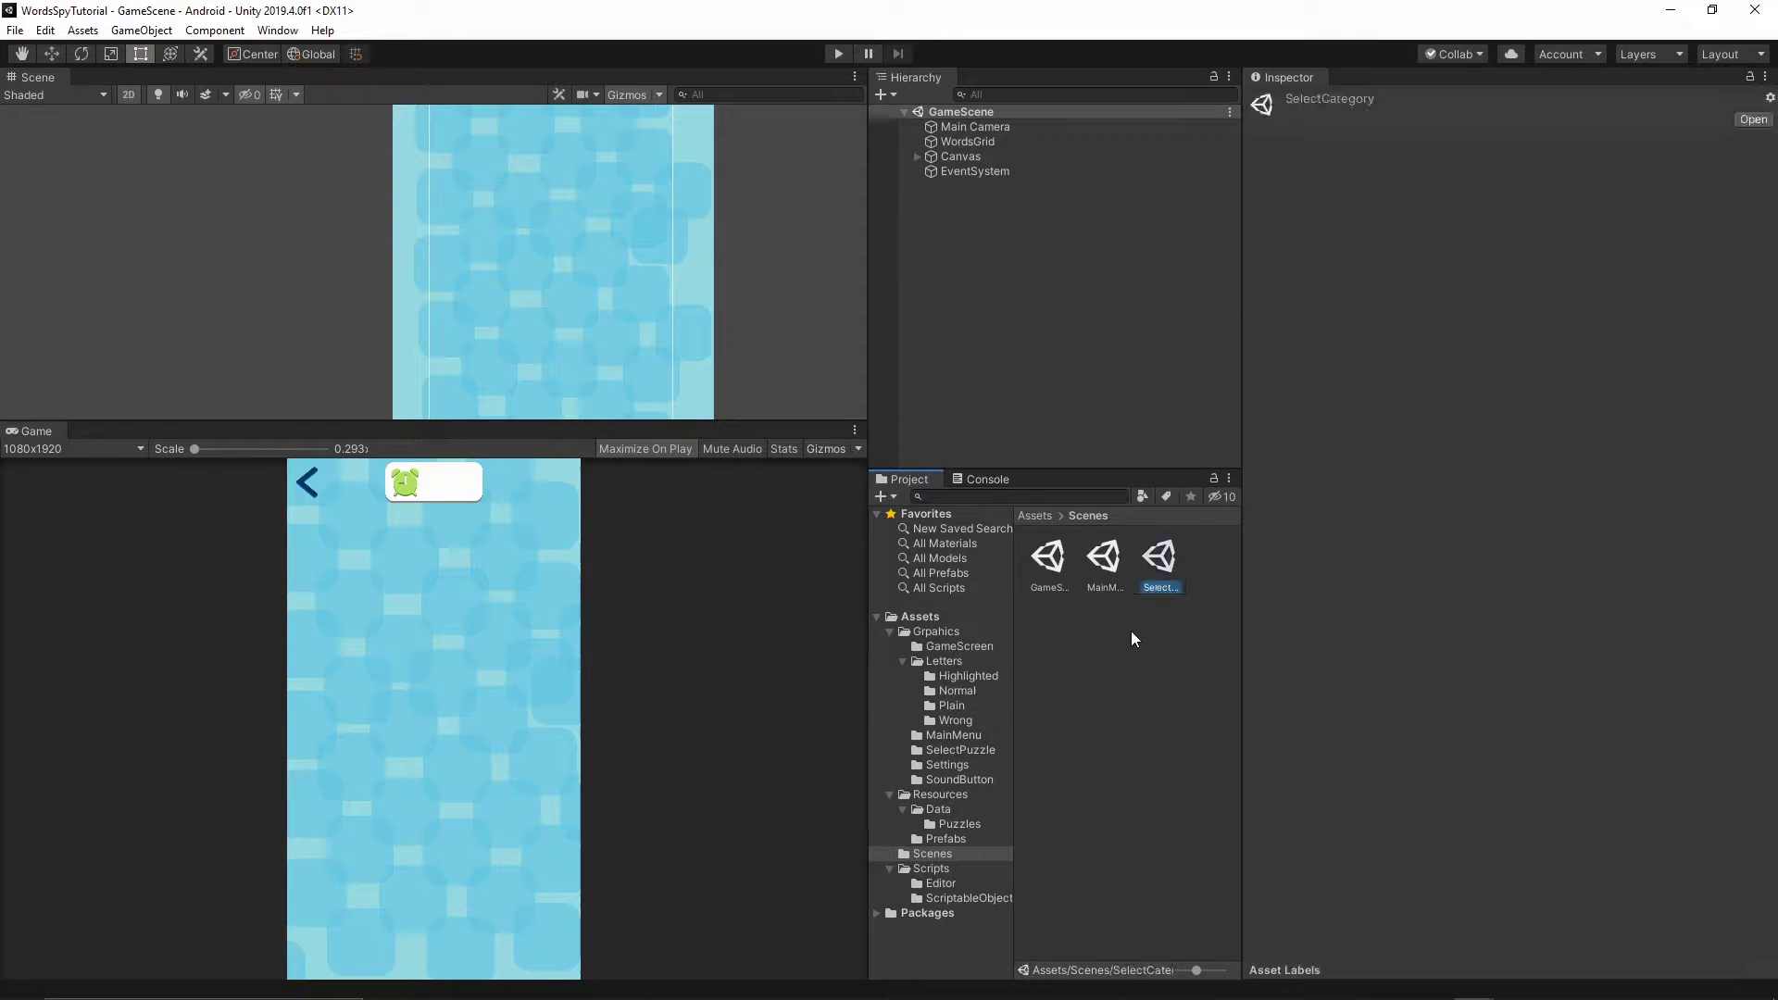
{"action": "left_click_drag", "start_coordinate": [1195, 971], "coordinate": [1179, 970]}
{"action": "left_click", "coordinate": [1097, 593]}
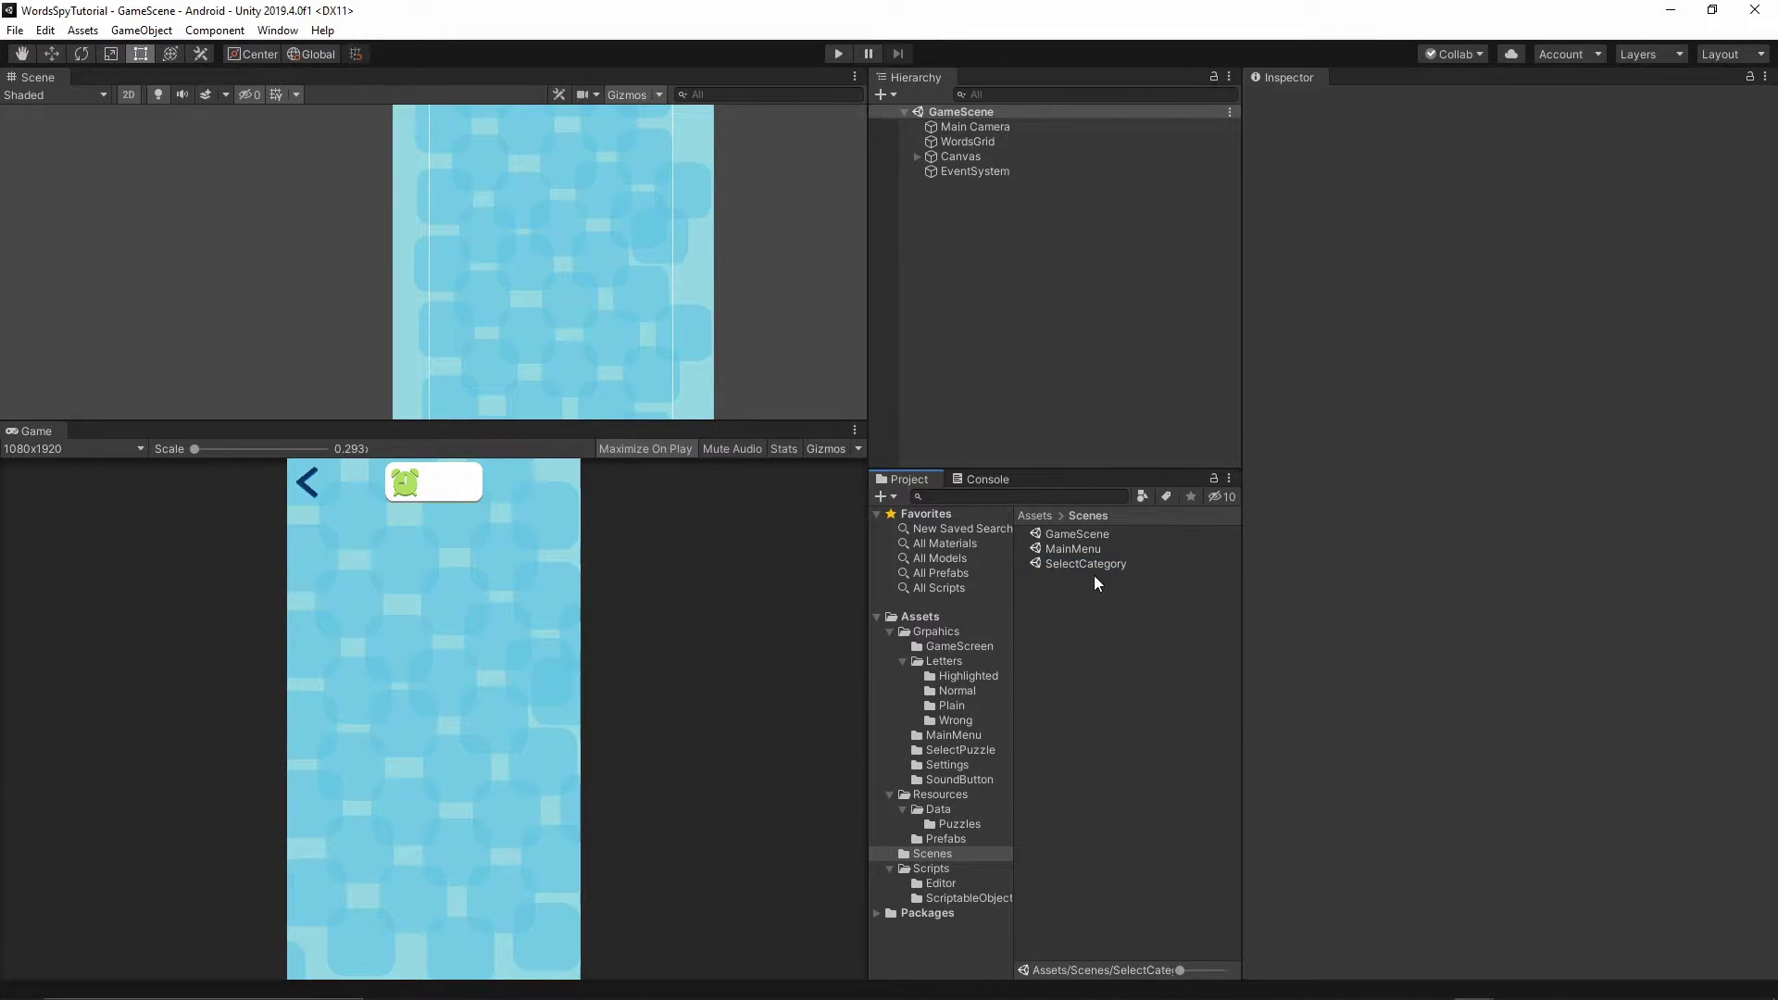
Add the SelectCategory scene to the scenes in build in the Build Settings.
{"action": "left_click", "coordinate": [1085, 563]}
{"action": "left_click", "coordinate": [15, 29]}
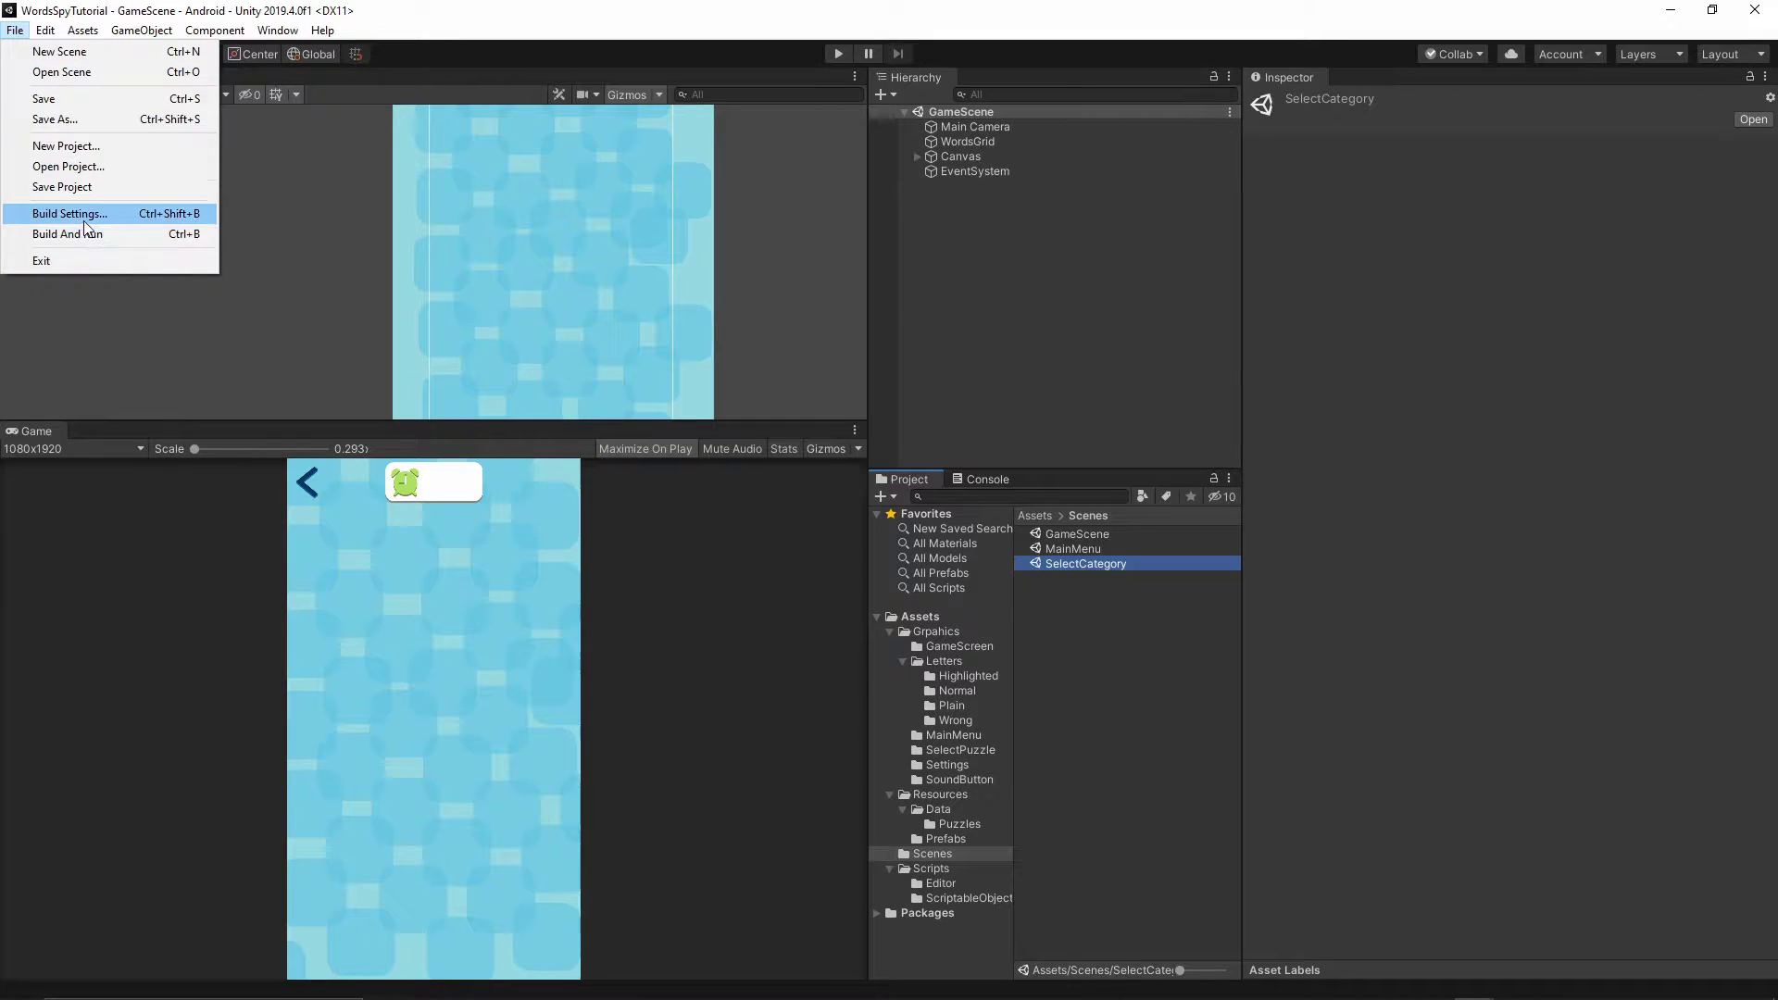
{"action": "left_click", "coordinate": [176, 214]}
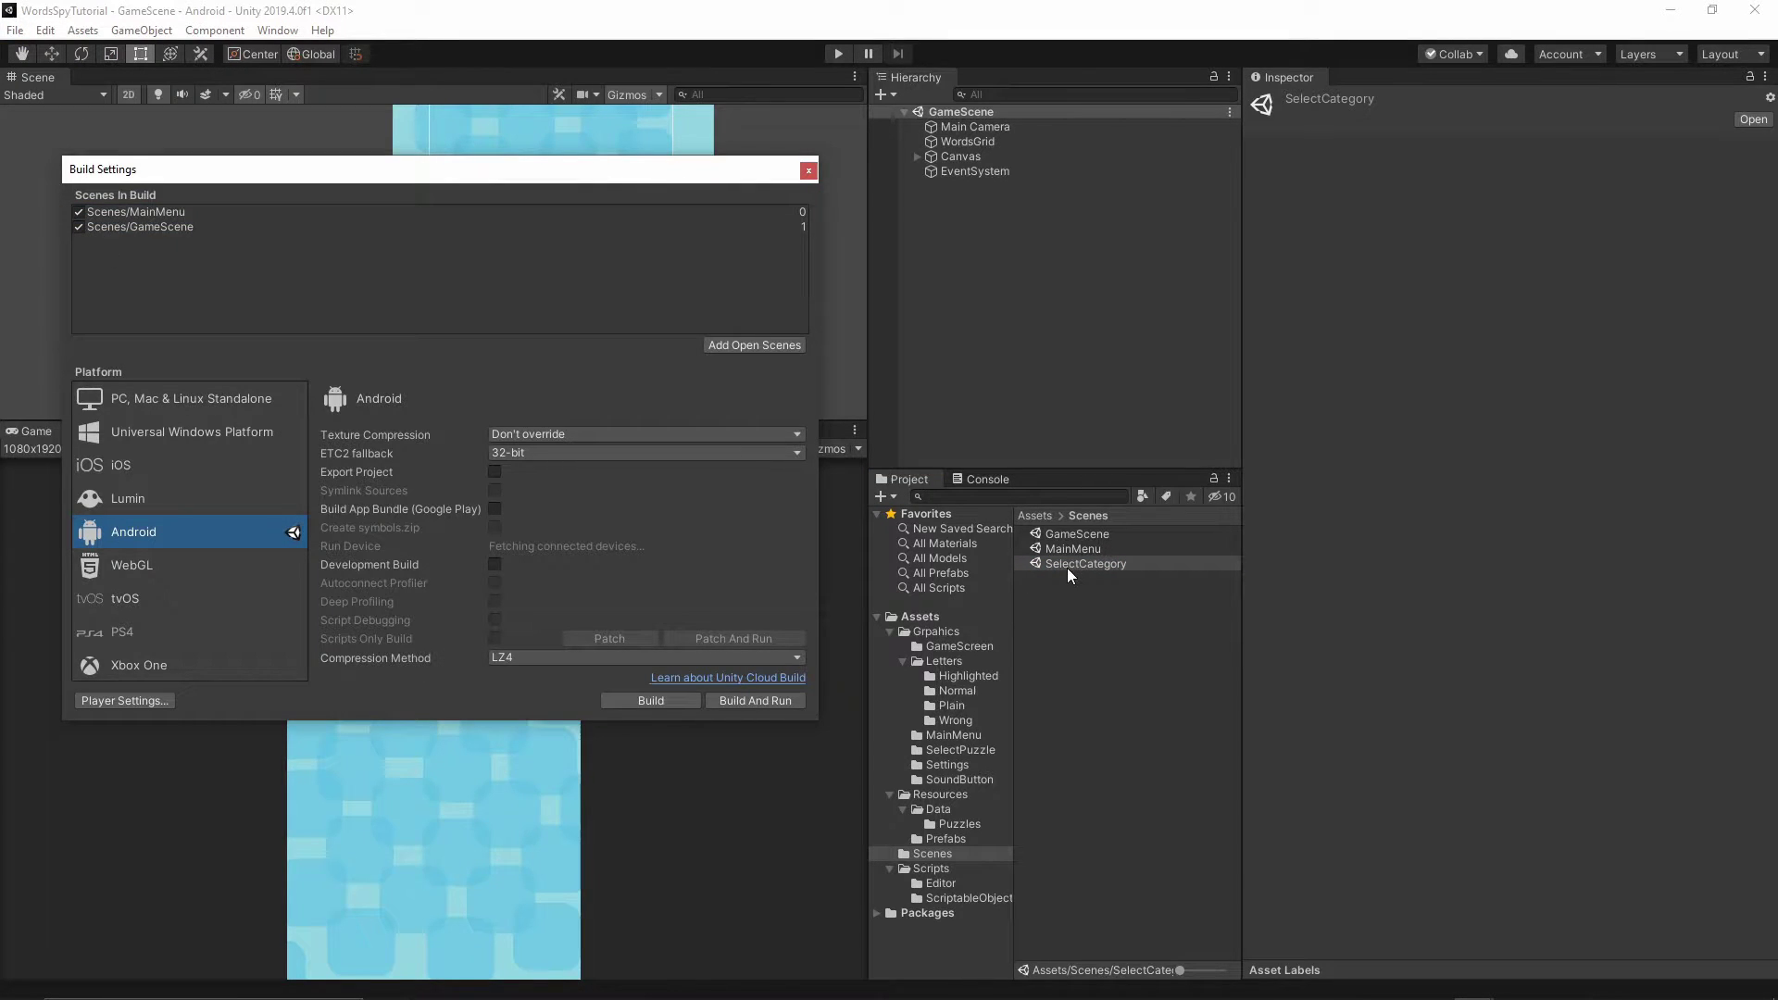
{"action": "left_click_drag", "start_coordinate": [1073, 565], "coordinate": [412, 283]}
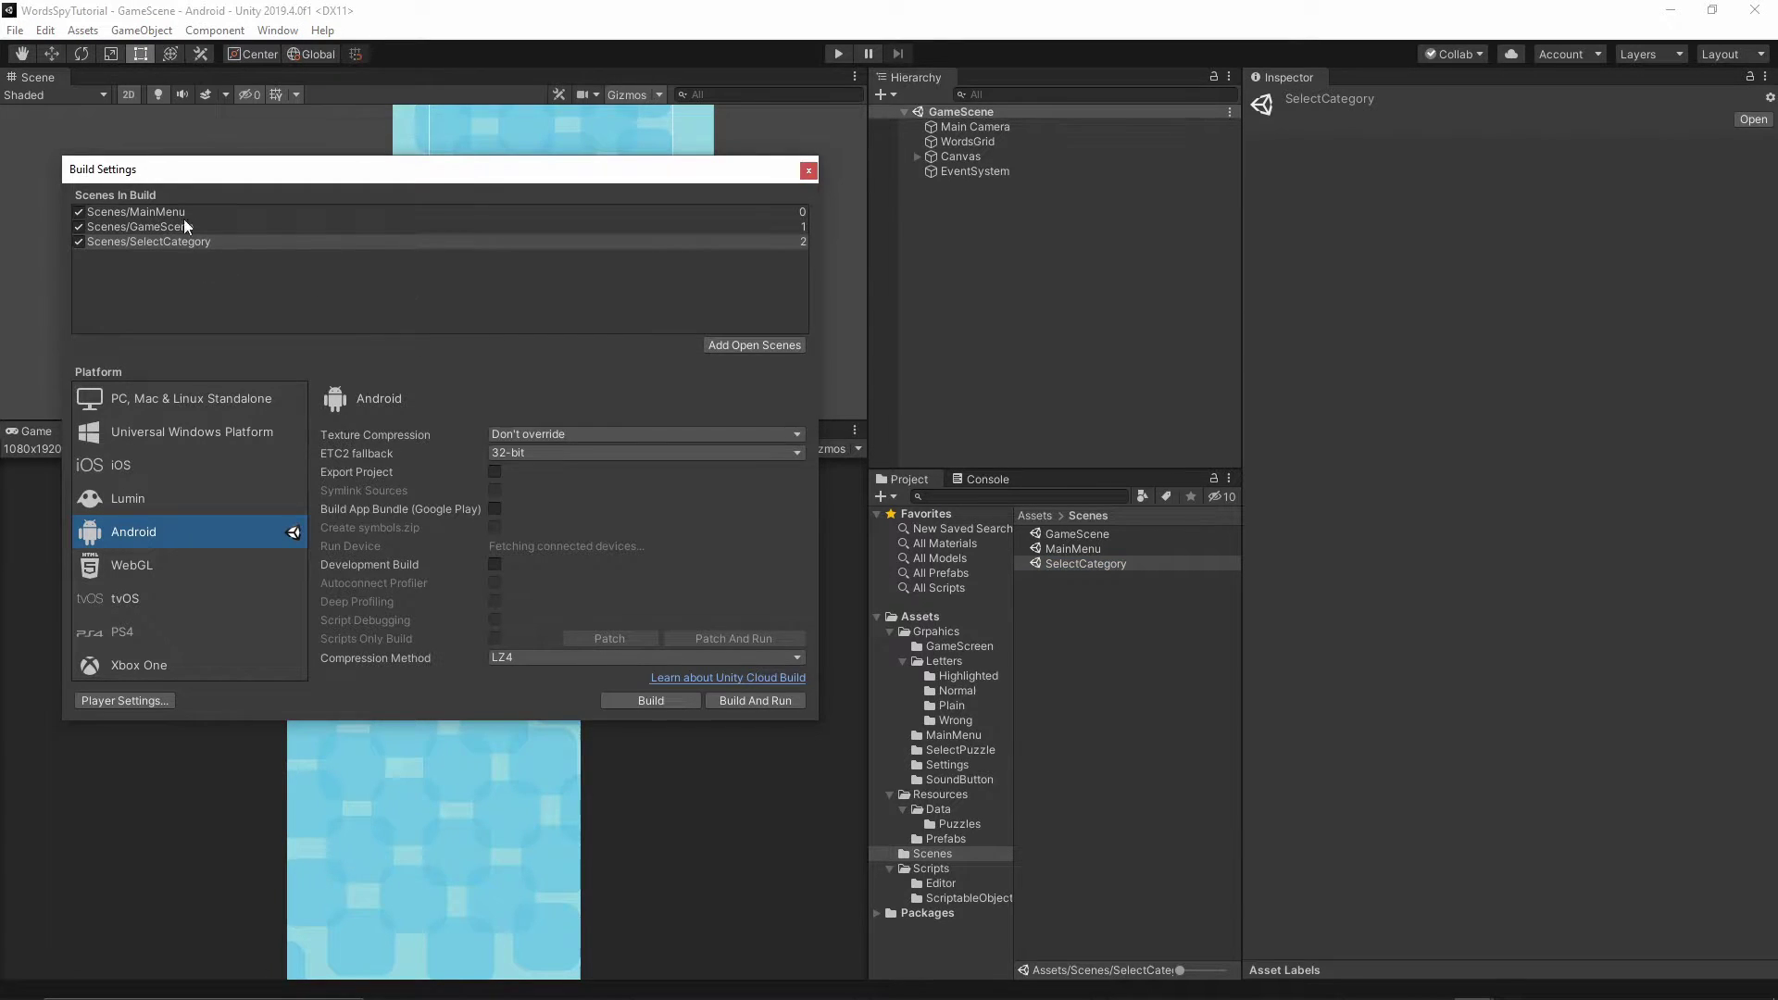
{"action": "left_click", "coordinate": [165, 243]}
{"action": "left_click", "coordinate": [812, 174]}
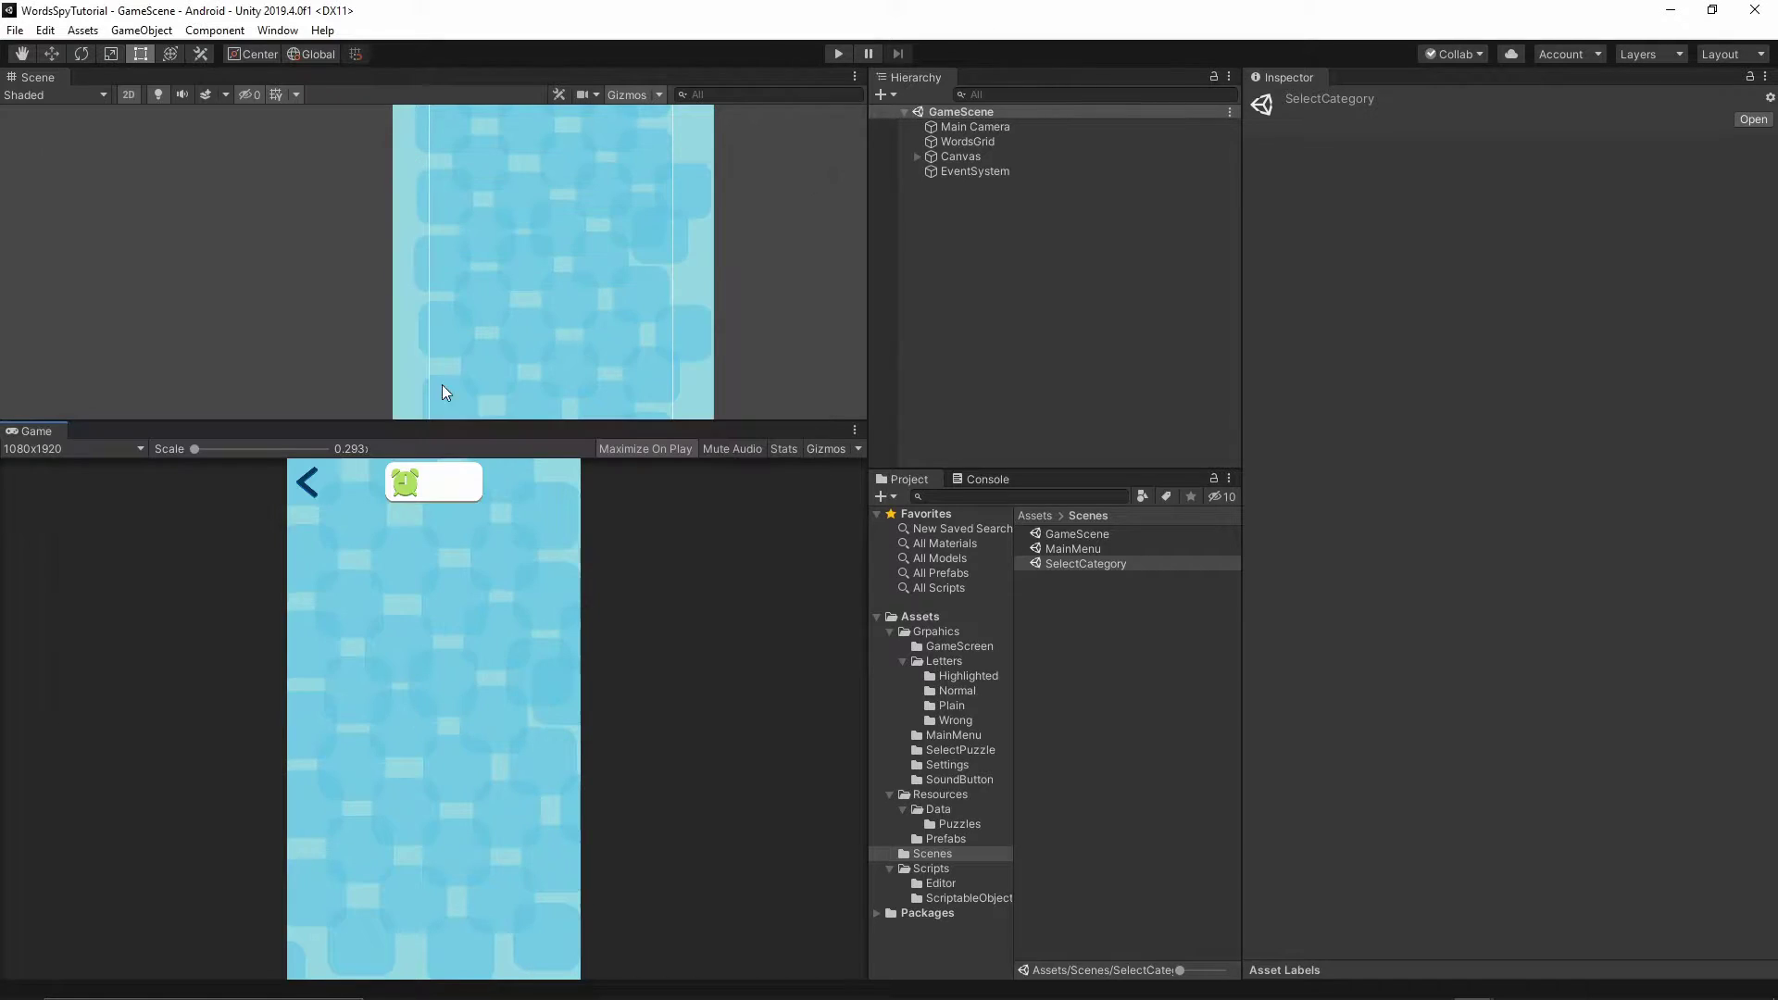
Open the SelectCategory scene for editing.
{"action": "left_click", "coordinate": [1131, 665]}
{"action": "double_click", "coordinate": [1071, 566]}
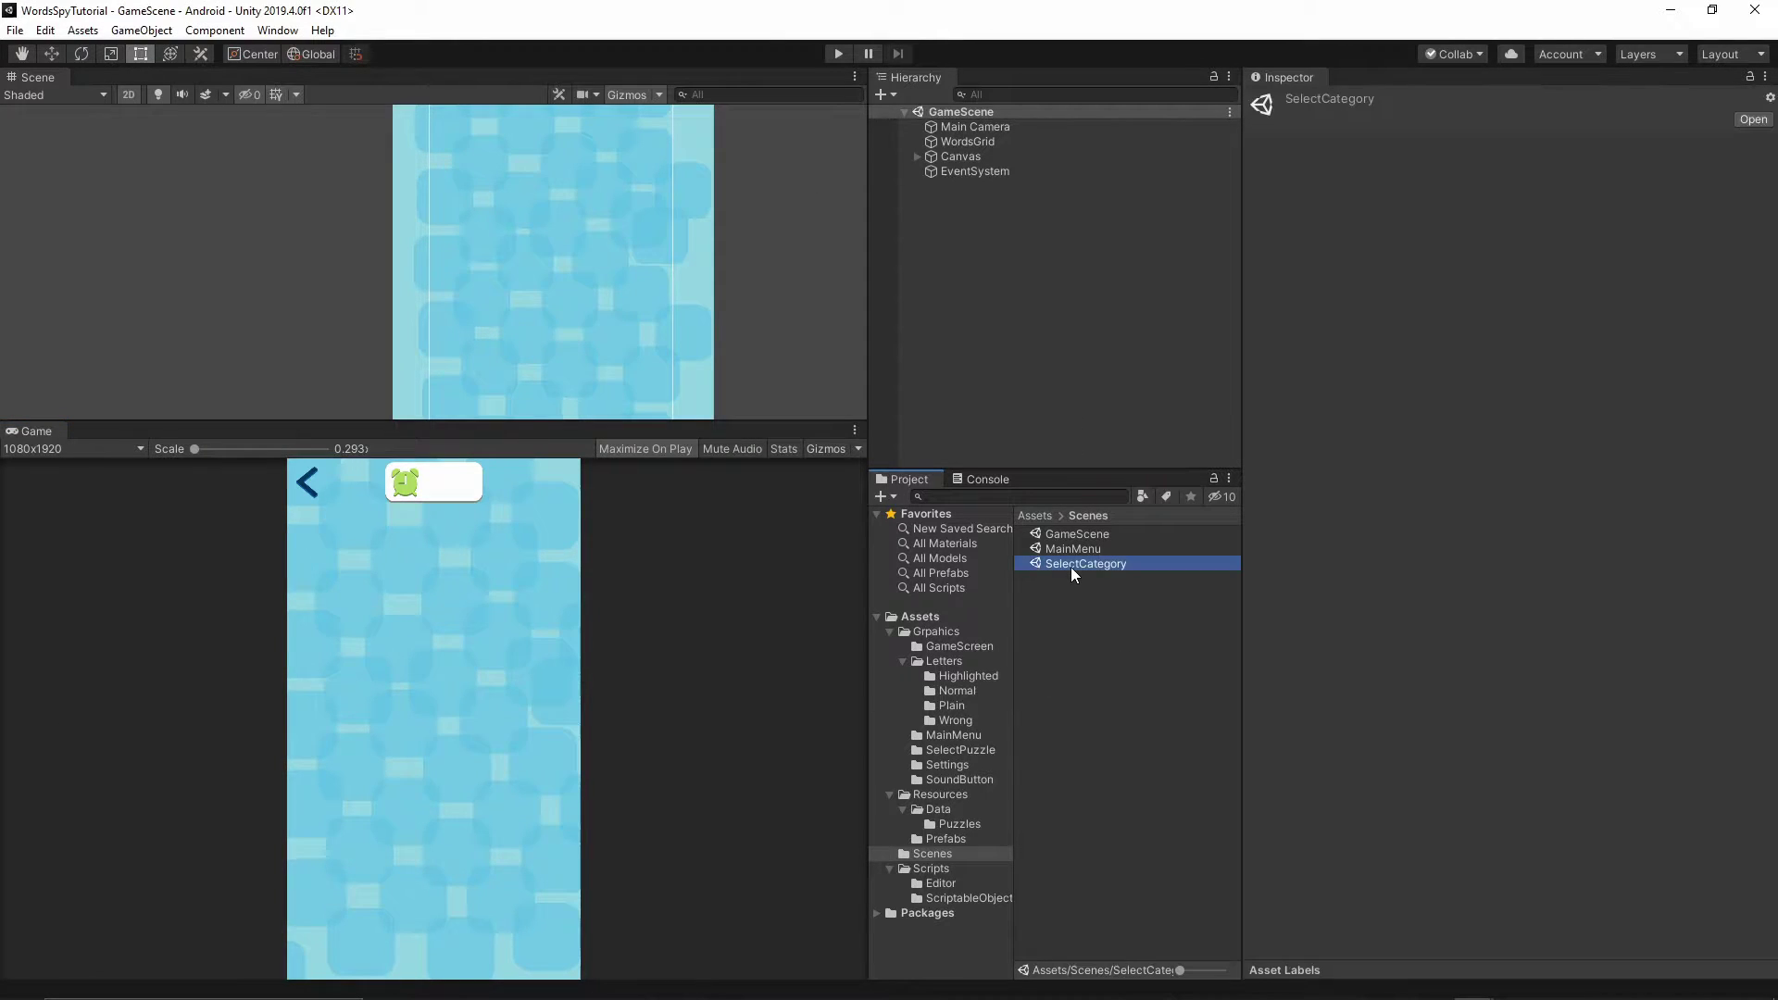
{"action": "left_click", "coordinate": [1125, 625]}
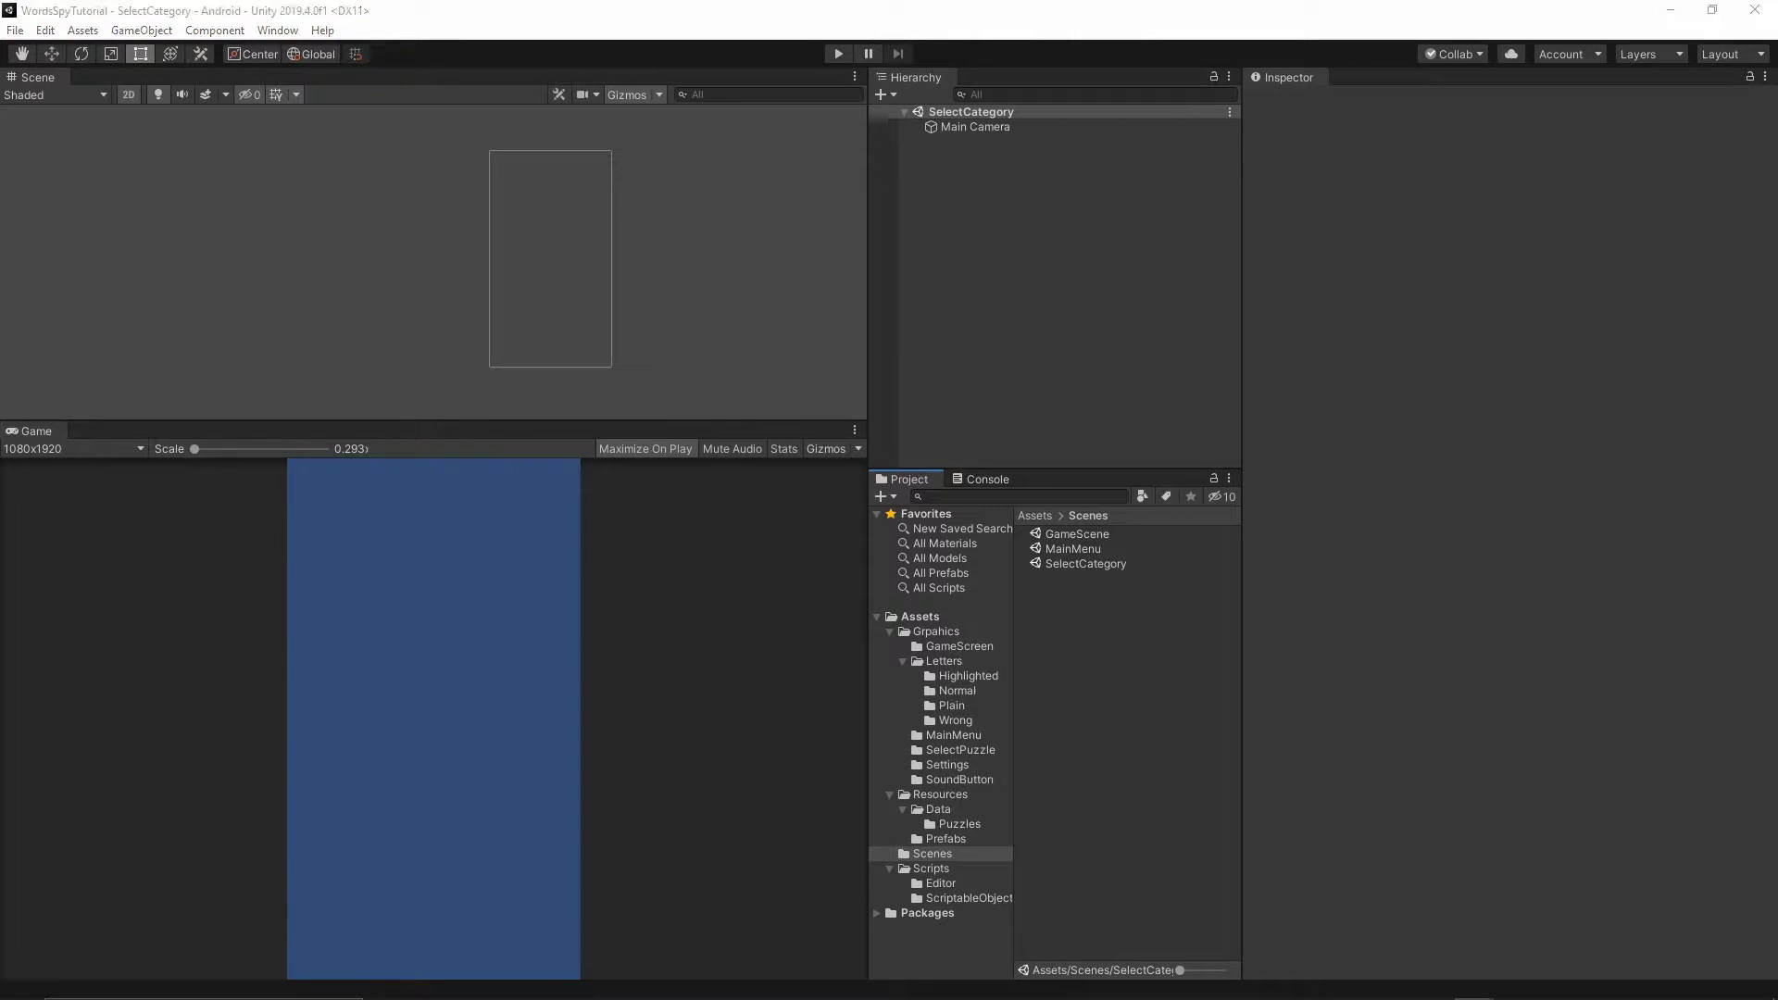
Attach the GameUtility script from the Scripts folder to the Main Camera.
{"action": "left_click", "coordinate": [975, 128]}
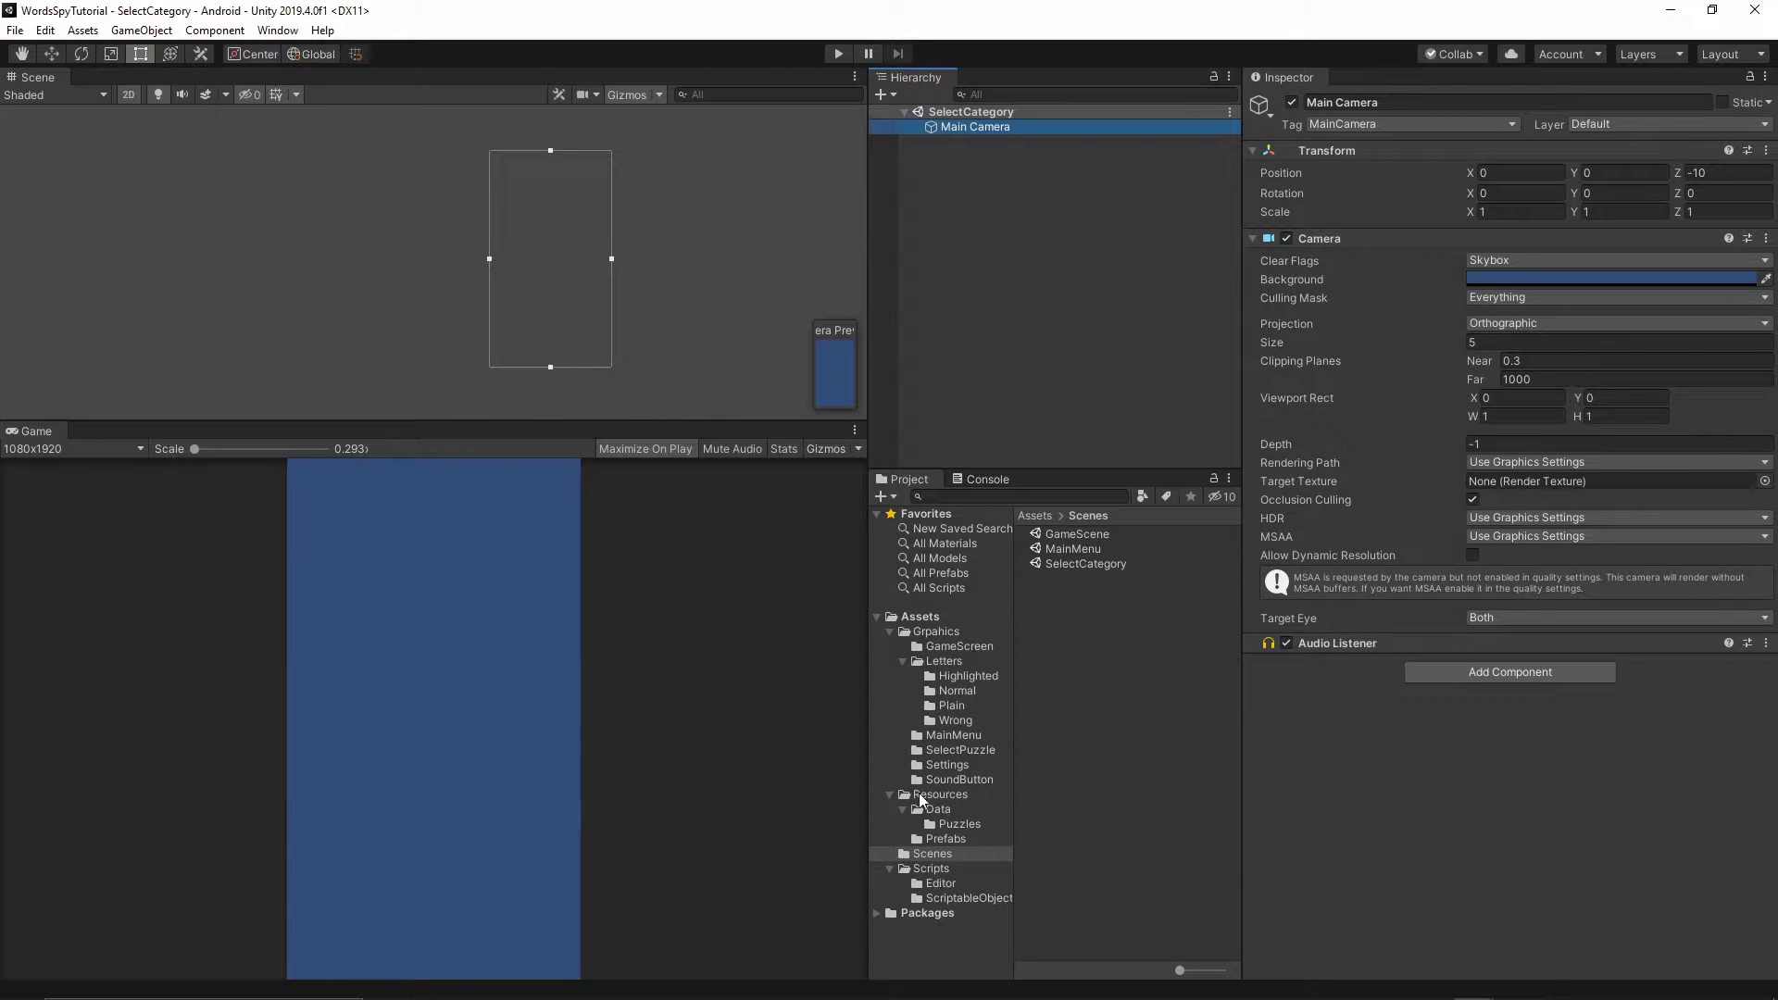
{"action": "left_click", "coordinate": [932, 871]}
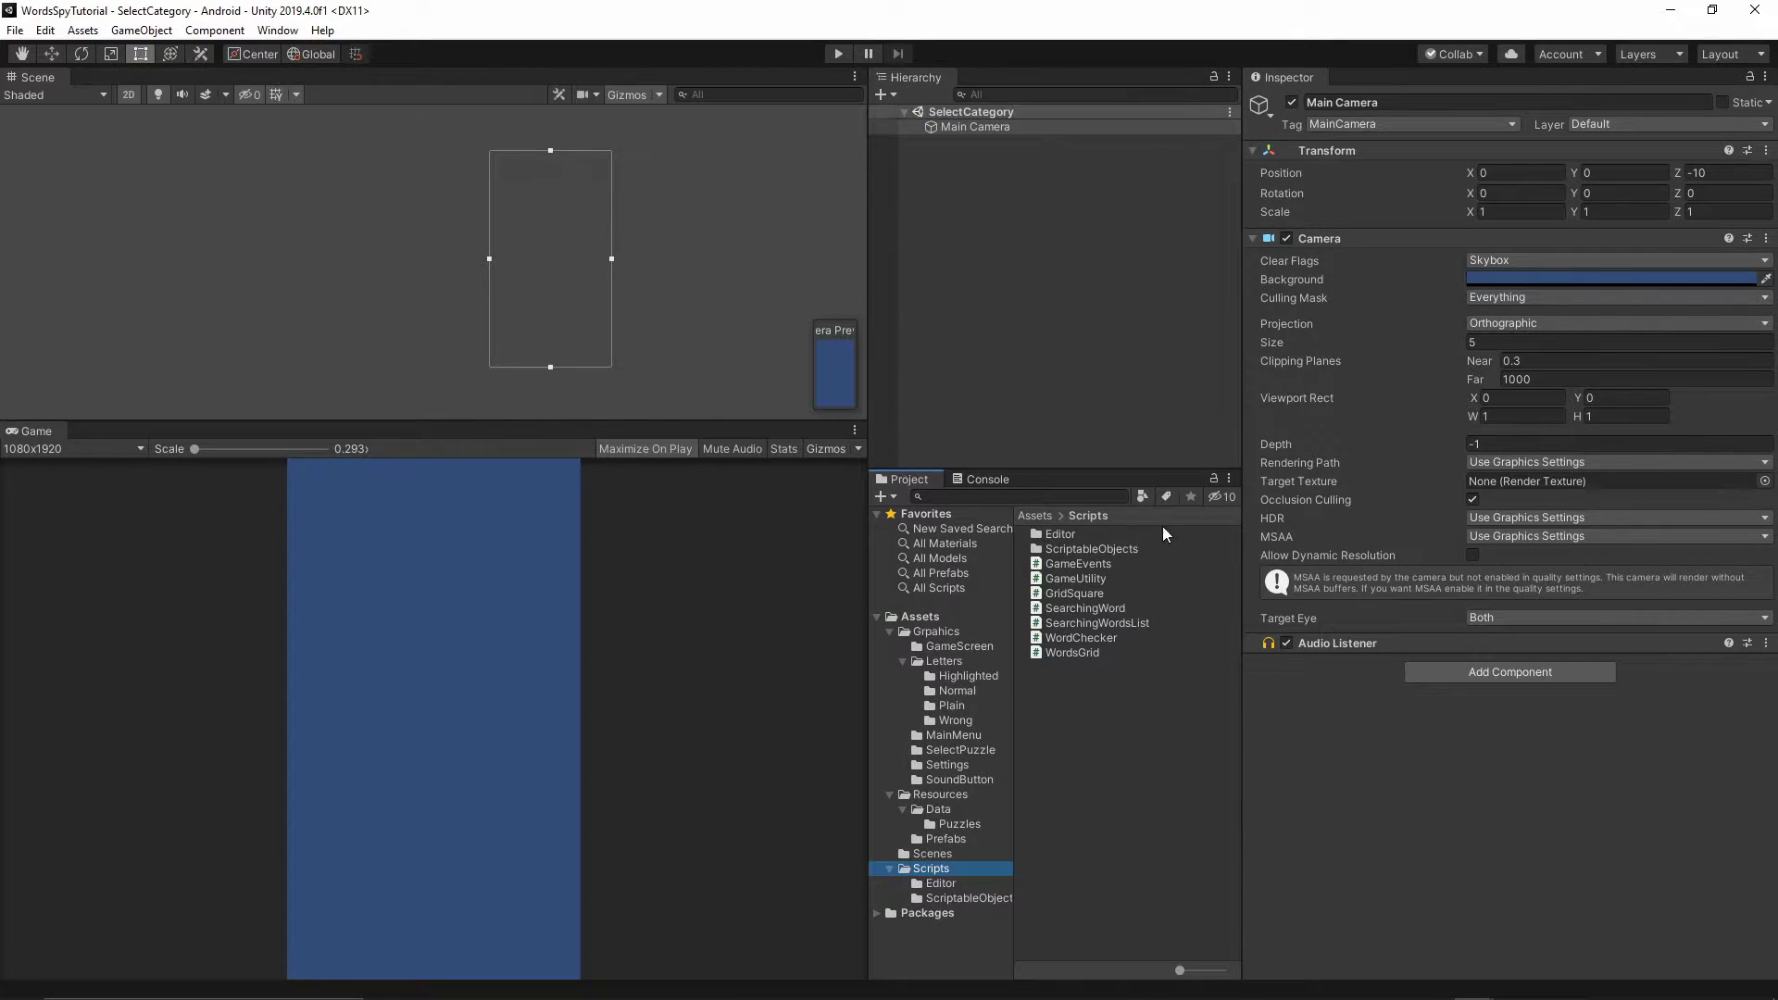
{"action": "left_click", "coordinate": [1072, 580]}
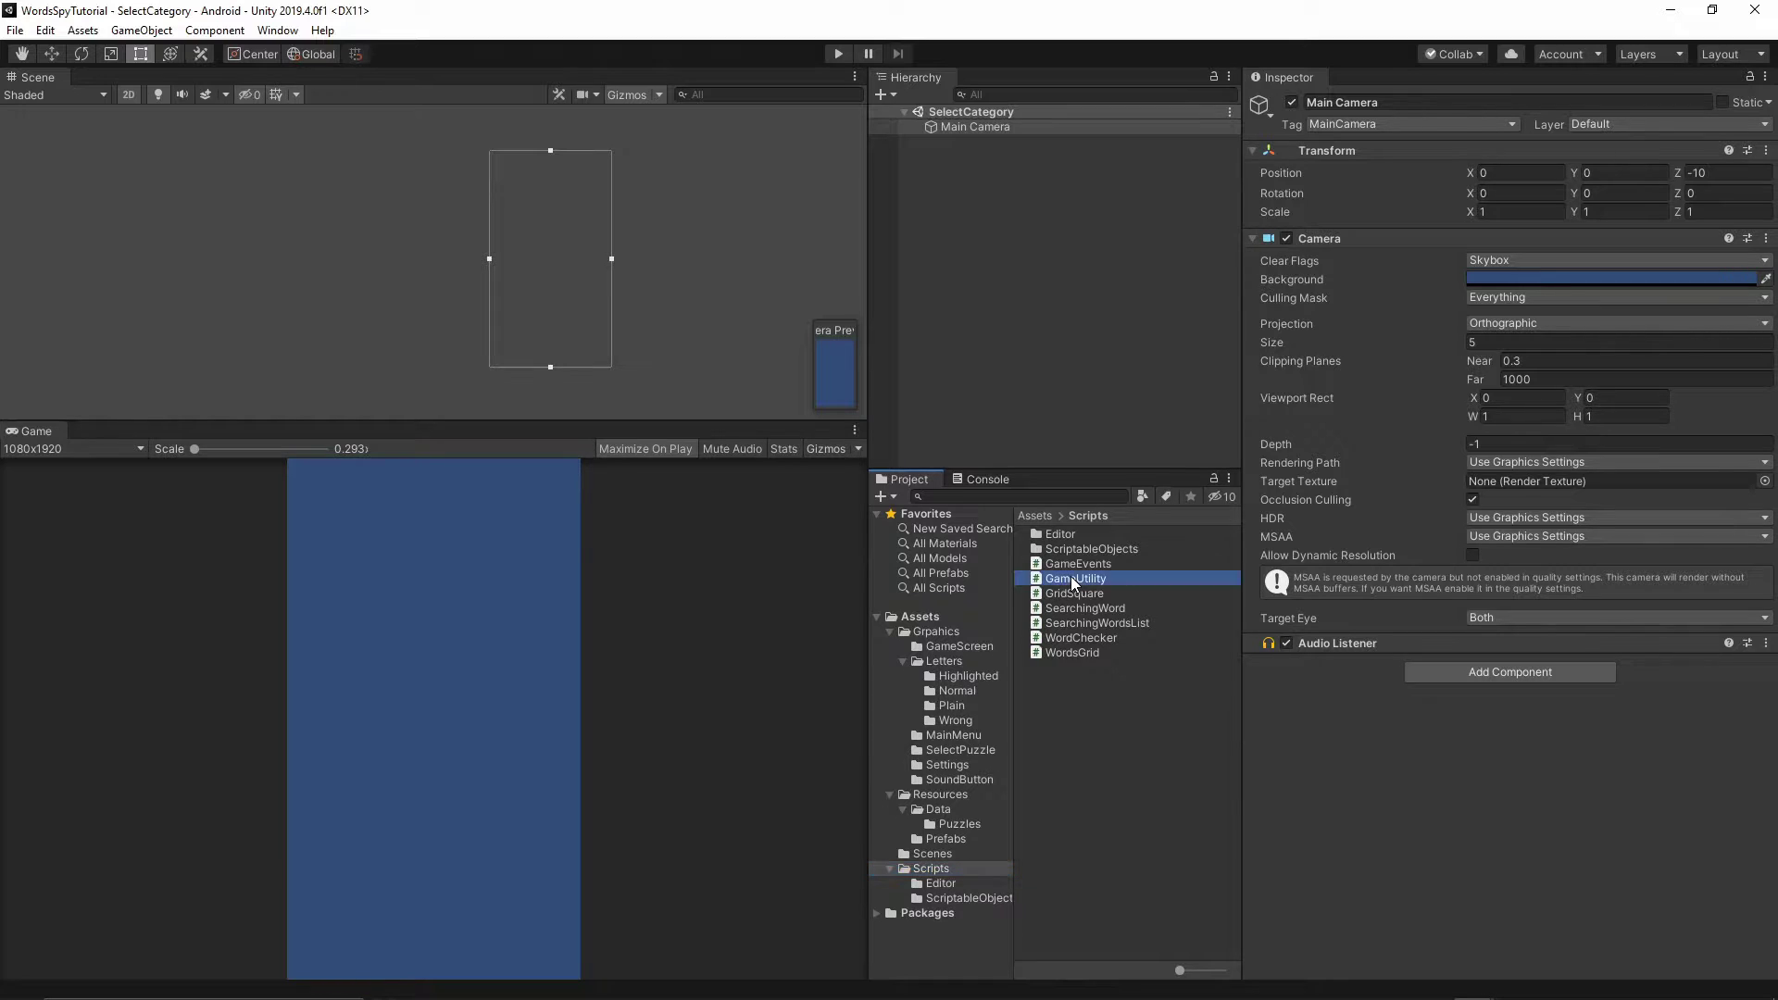
{"action": "left_click_drag", "start_coordinate": [1071, 576], "coordinate": [1348, 720]}
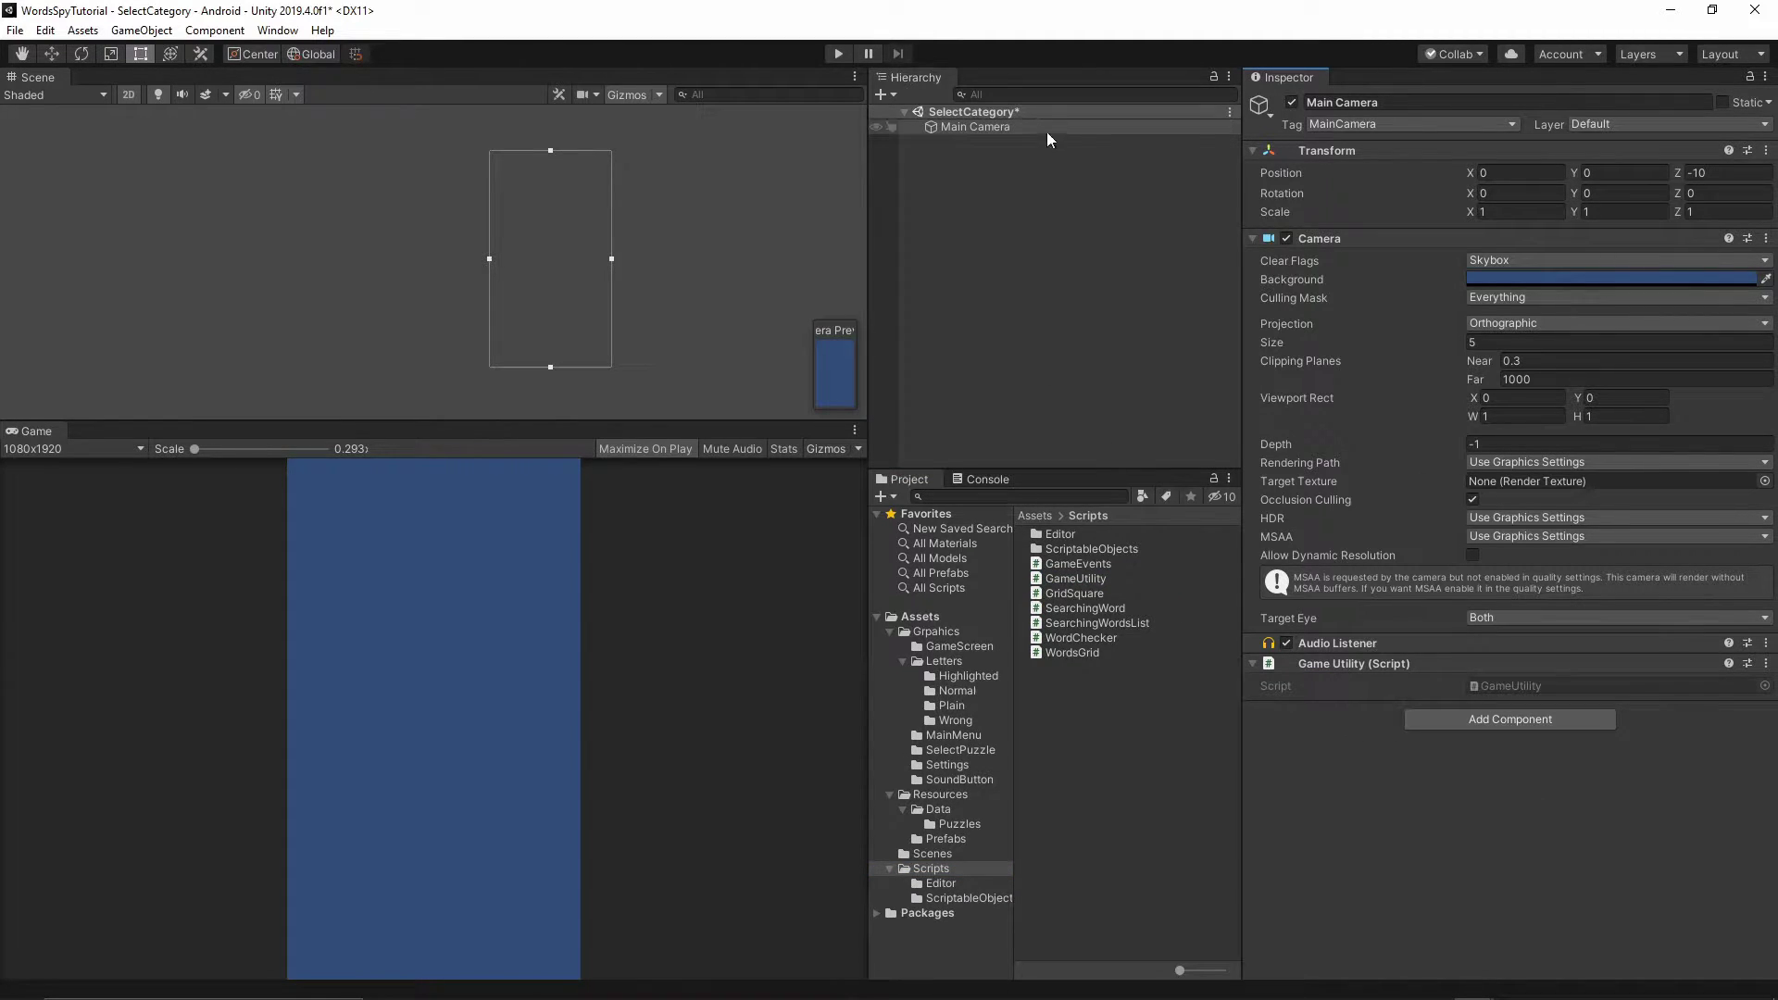
Add a UI canvas to the scene and set its render mode to Screen Space - Camera with Main Camera as render camera.
{"action": "left_click", "coordinate": [981, 208]}
{"action": "right_click", "coordinate": [963, 176]}
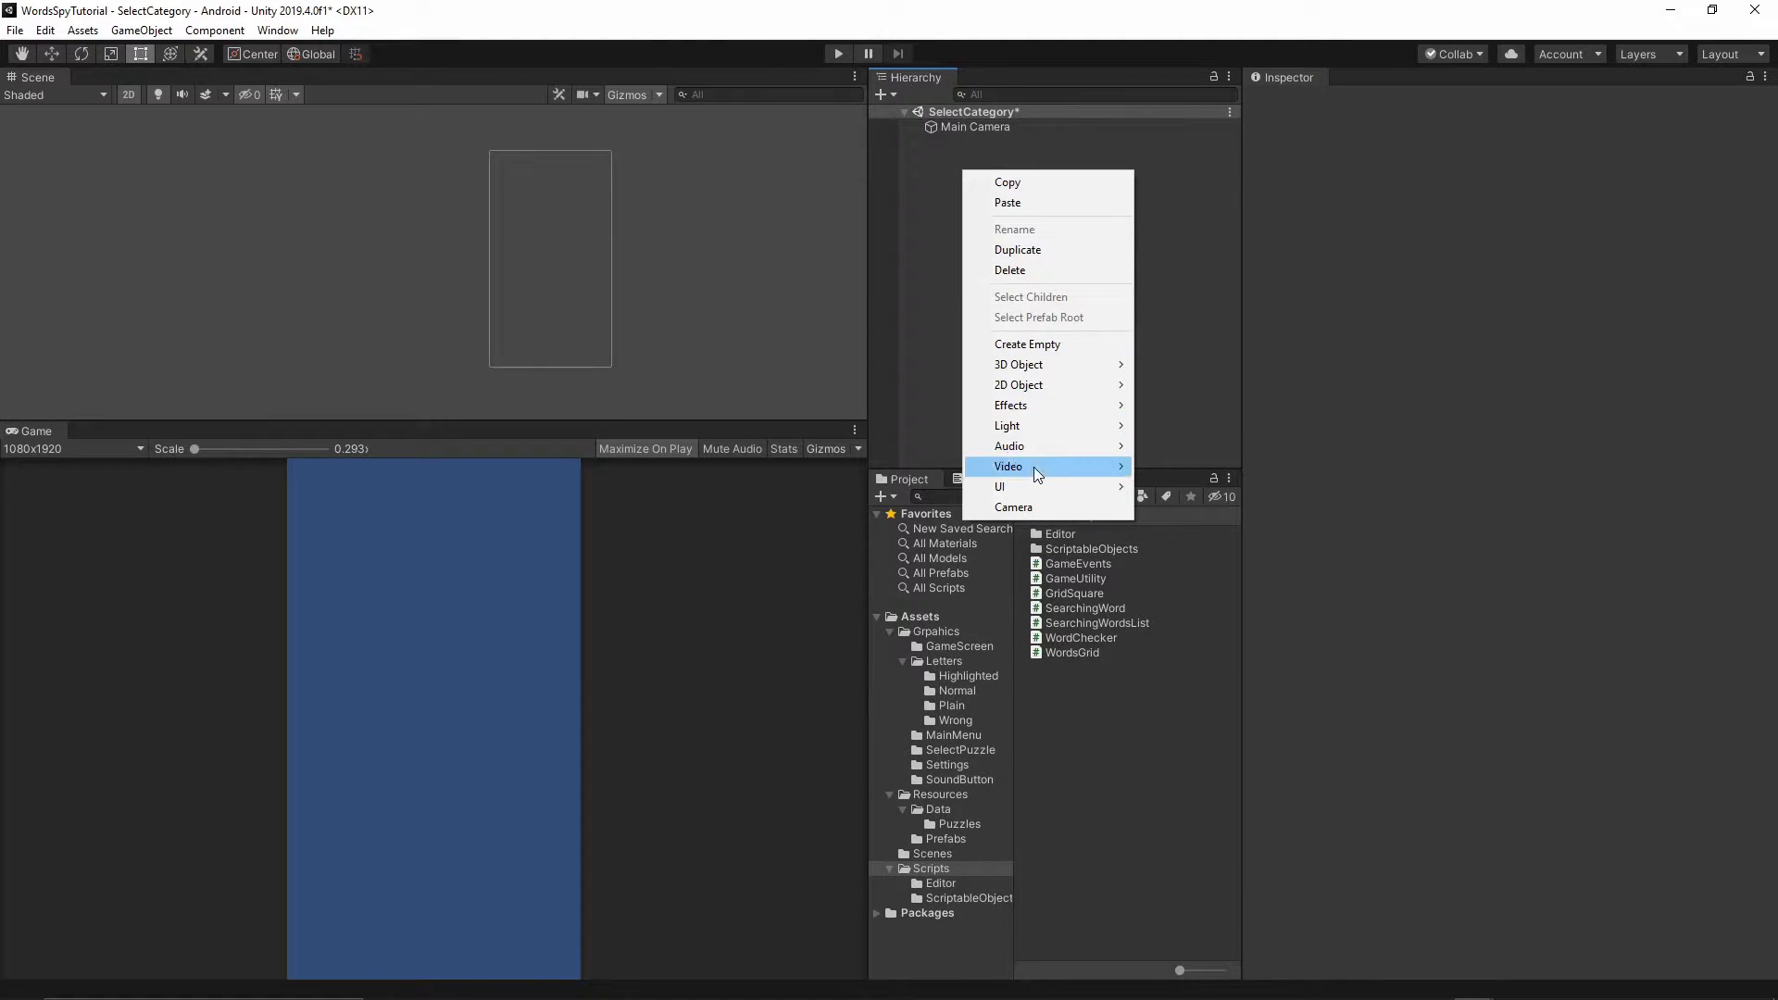
{"action": "mouse_move", "coordinate": [1020, 486]}
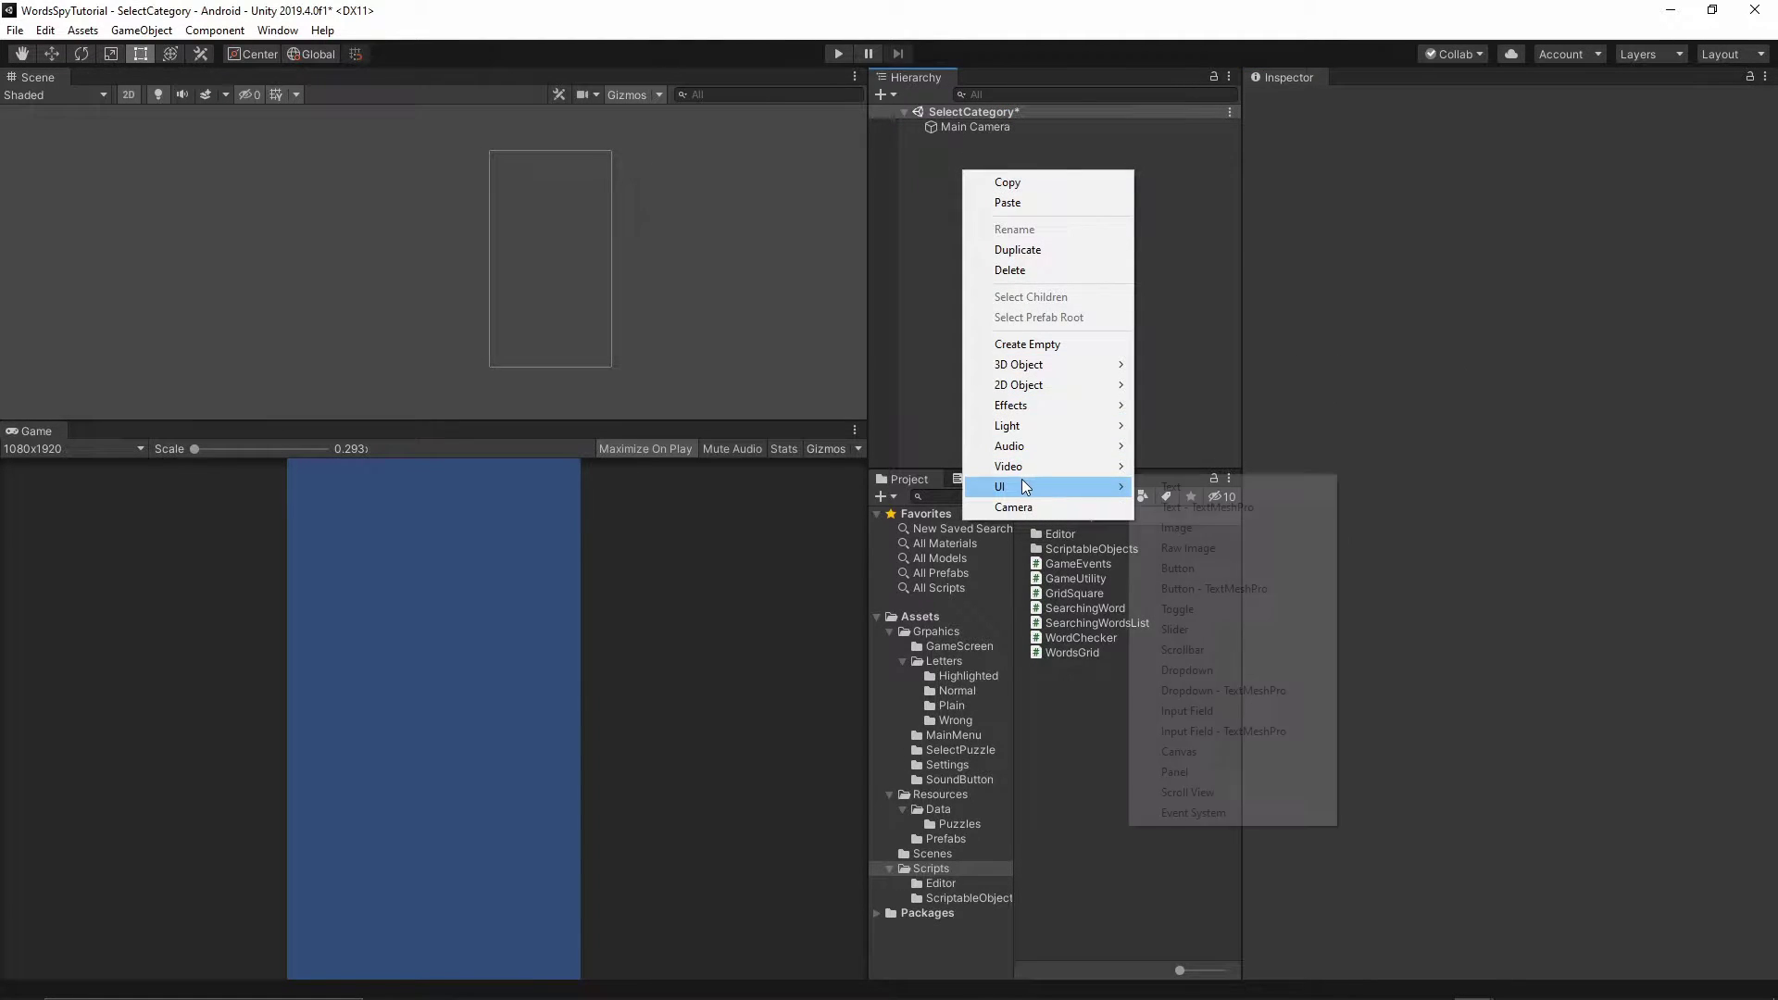
{"action": "left_click", "coordinate": [1226, 752]}
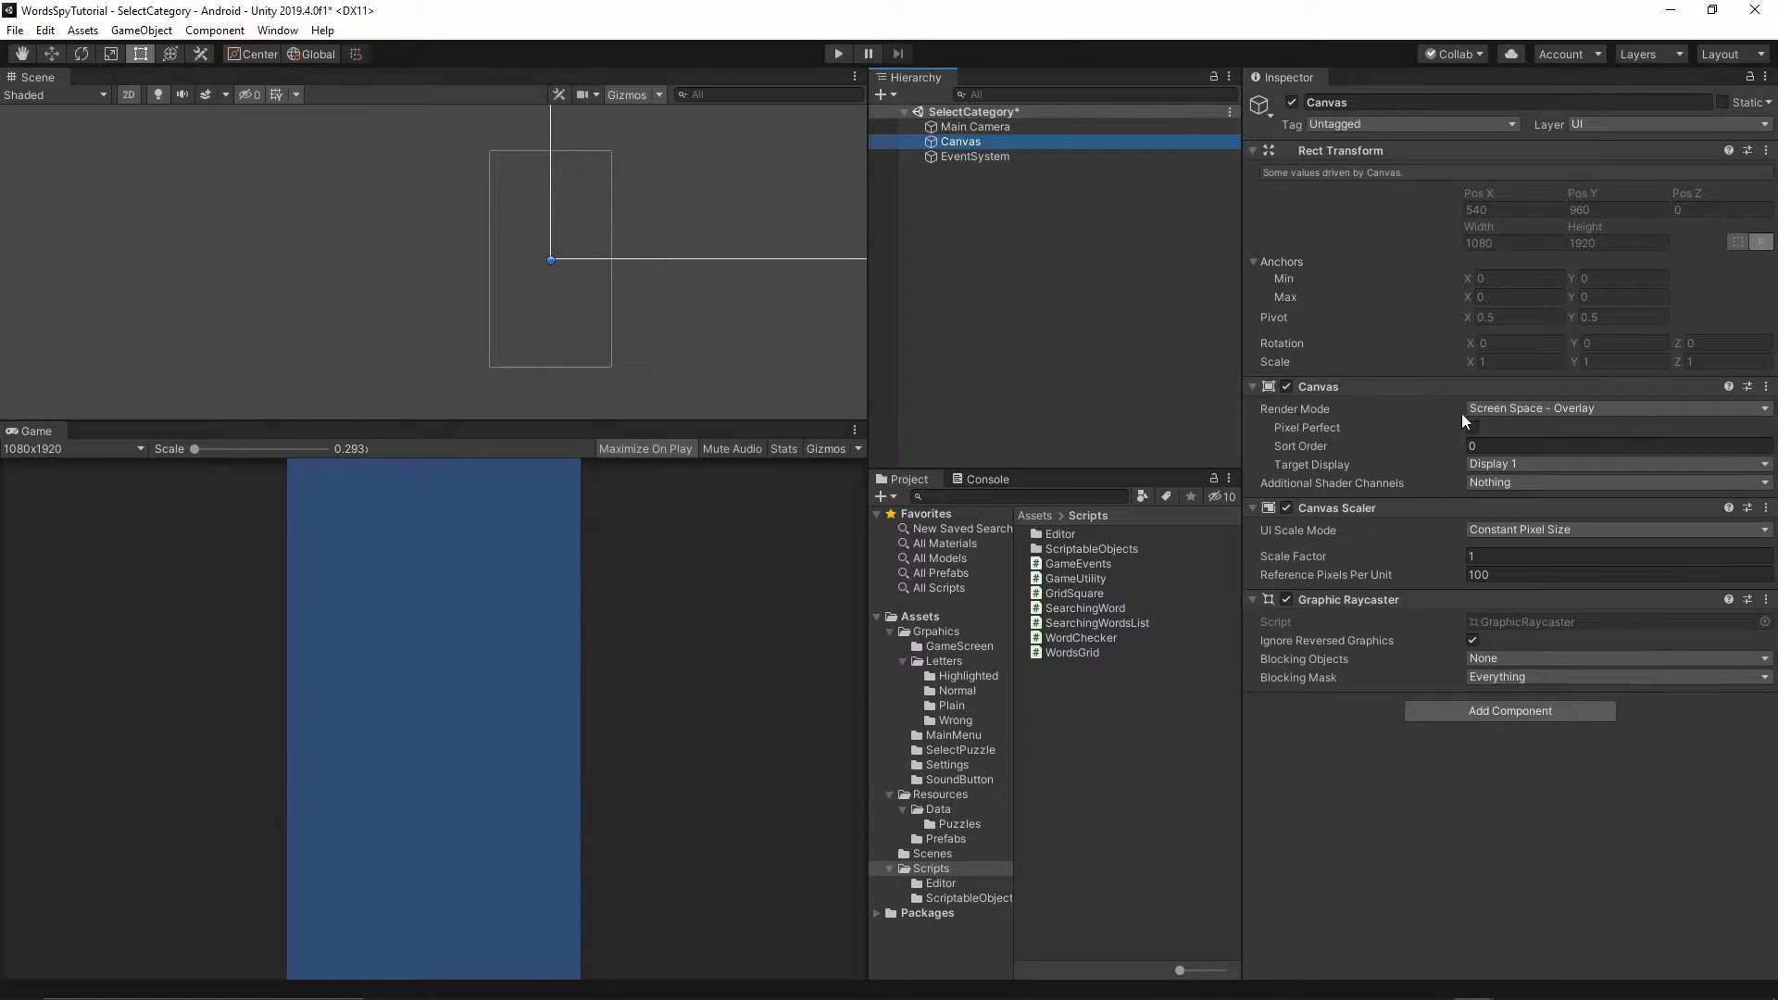
{"action": "left_click", "coordinate": [1573, 410]}
{"action": "left_click", "coordinate": [1561, 450]}
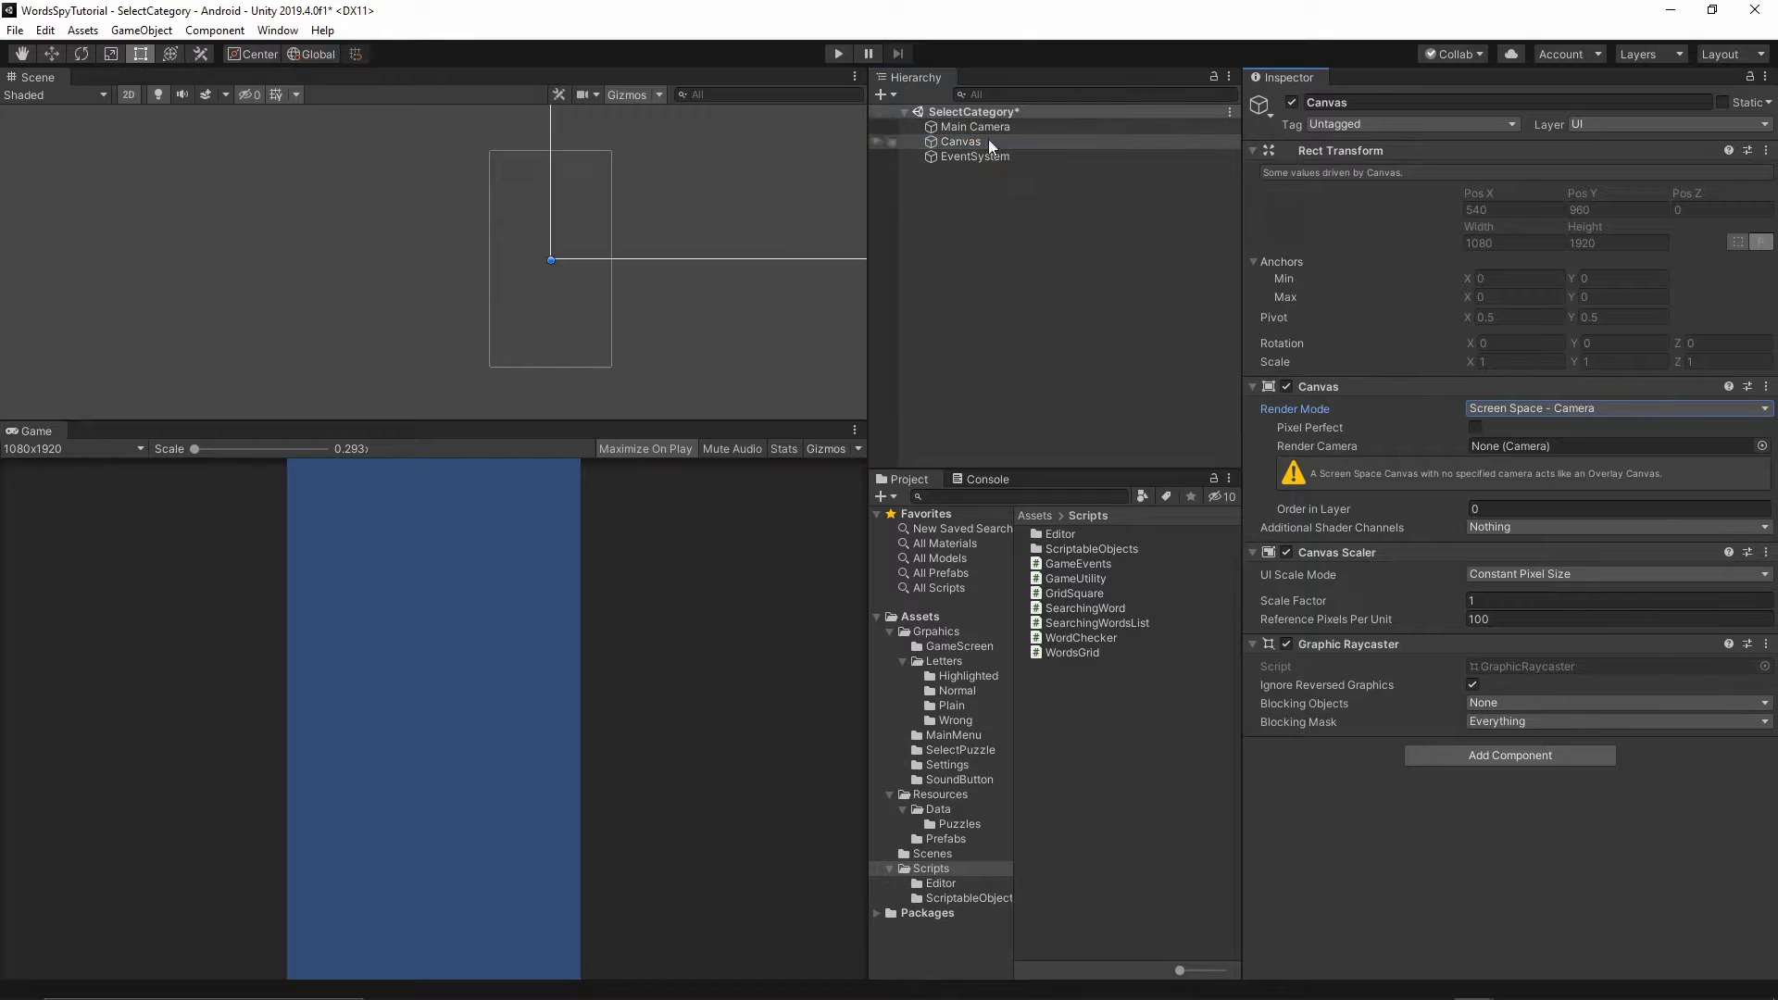
{"action": "left_click_drag", "start_coordinate": [973, 126], "coordinate": [1568, 448]}
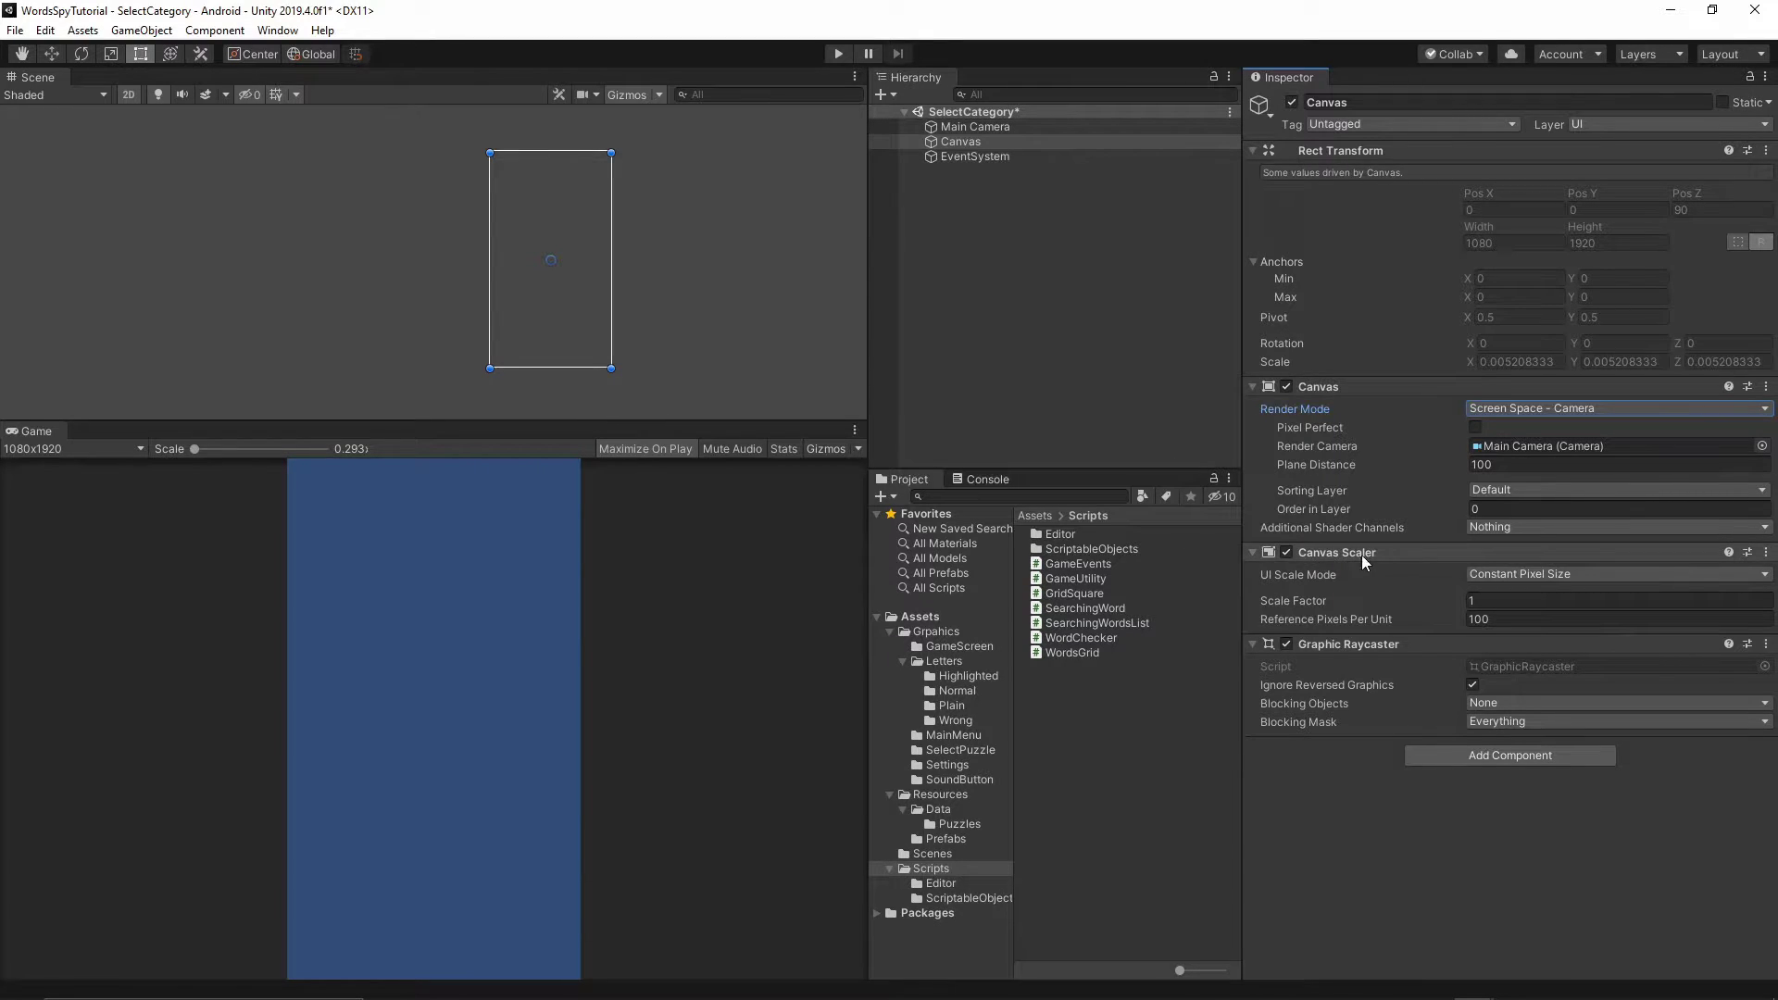
Set the Canvas Scaler to Scale With Screen Size with a 1080 x 1920 reference resolution and match 0.5, and save the scene.
{"action": "left_click", "coordinate": [1509, 573]}
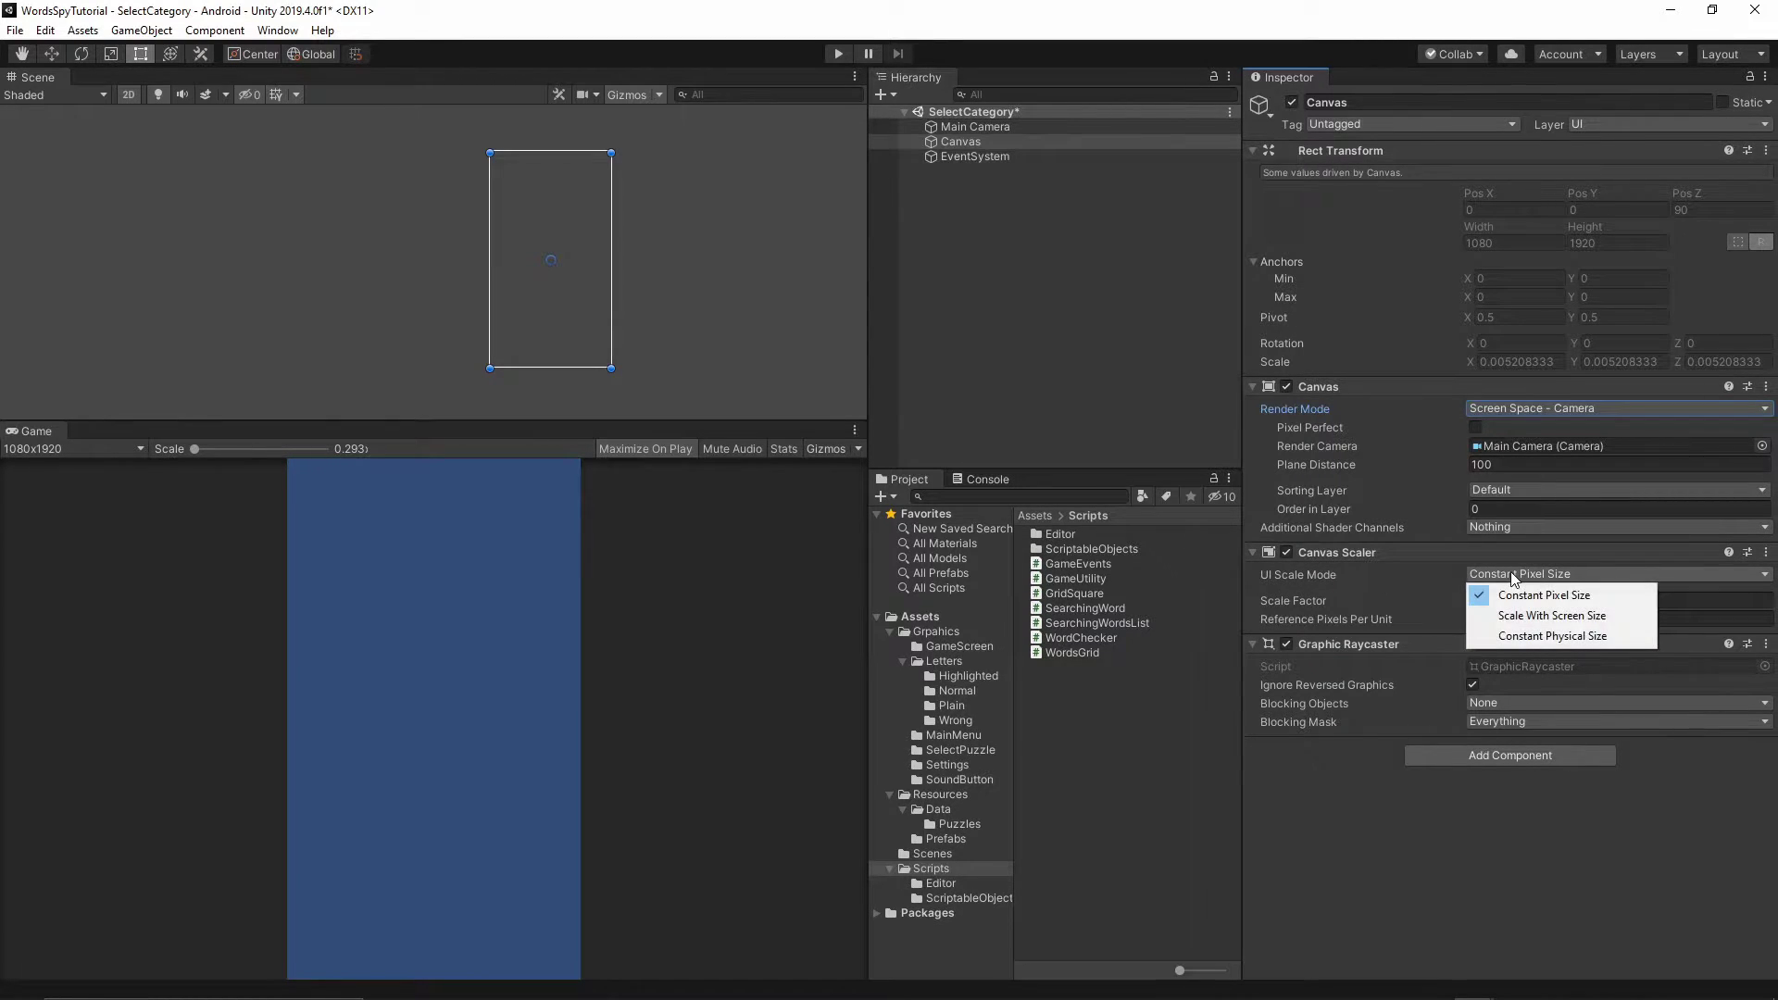
{"action": "left_click", "coordinate": [1532, 622]}
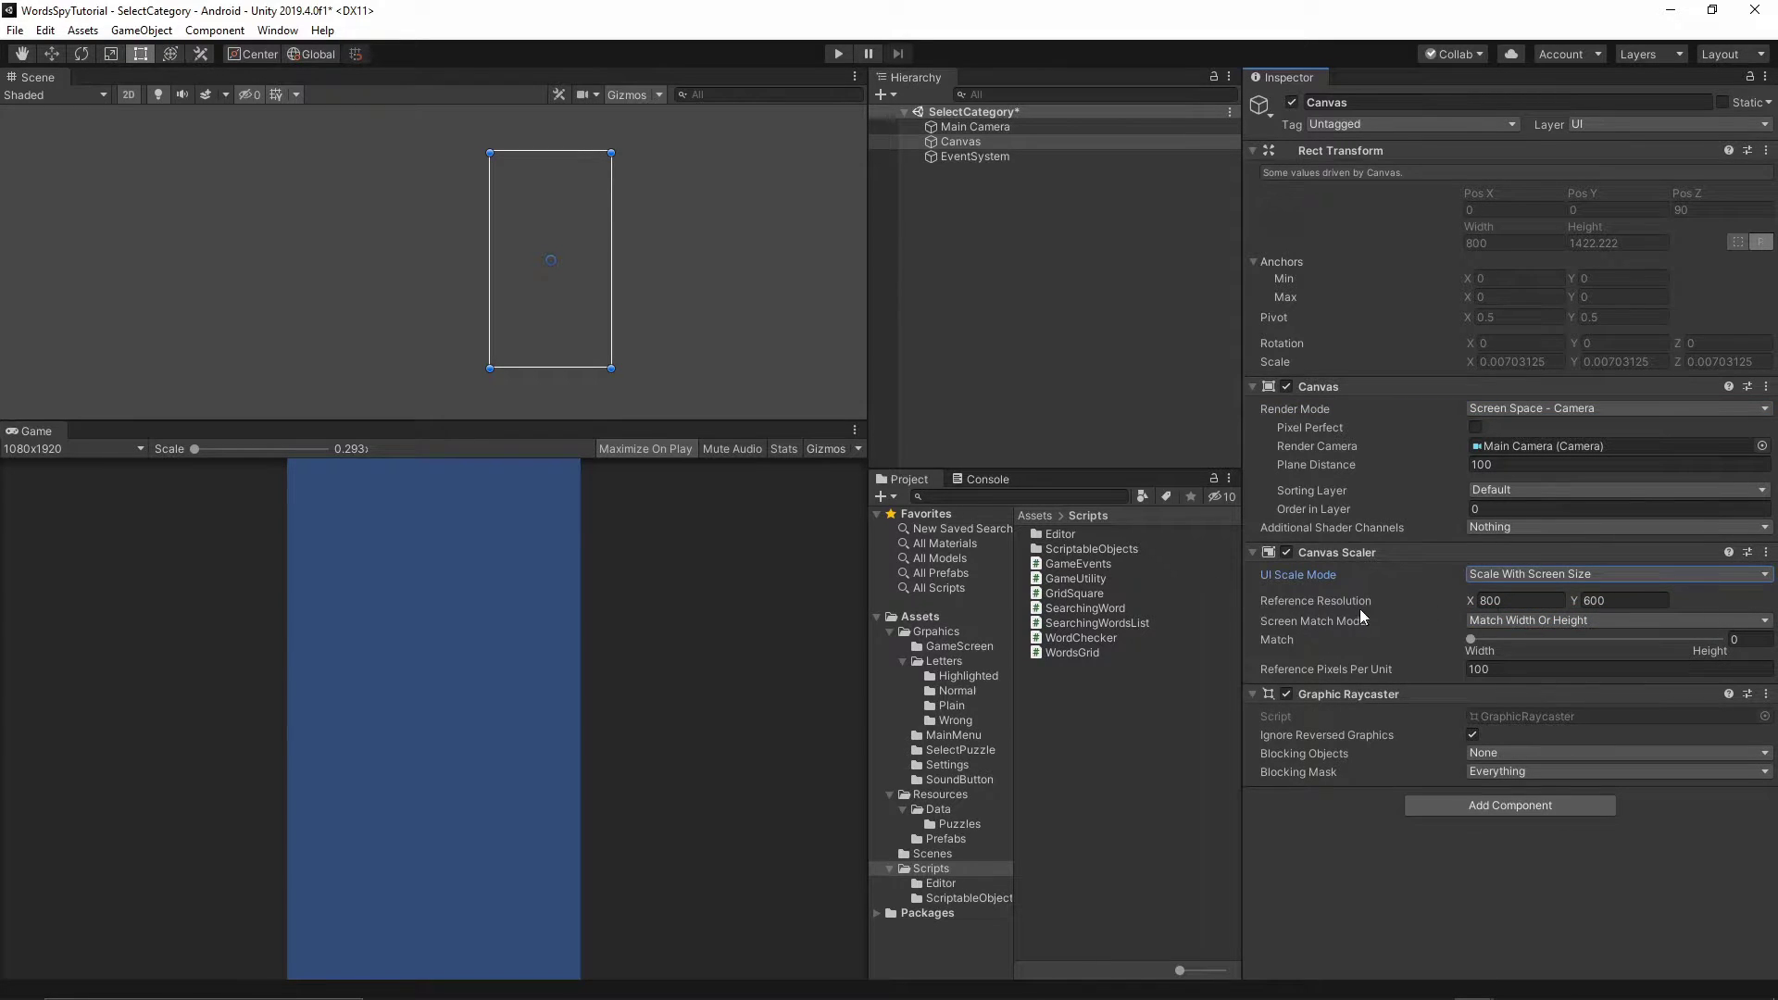
{"action": "left_click", "coordinate": [1522, 600]}
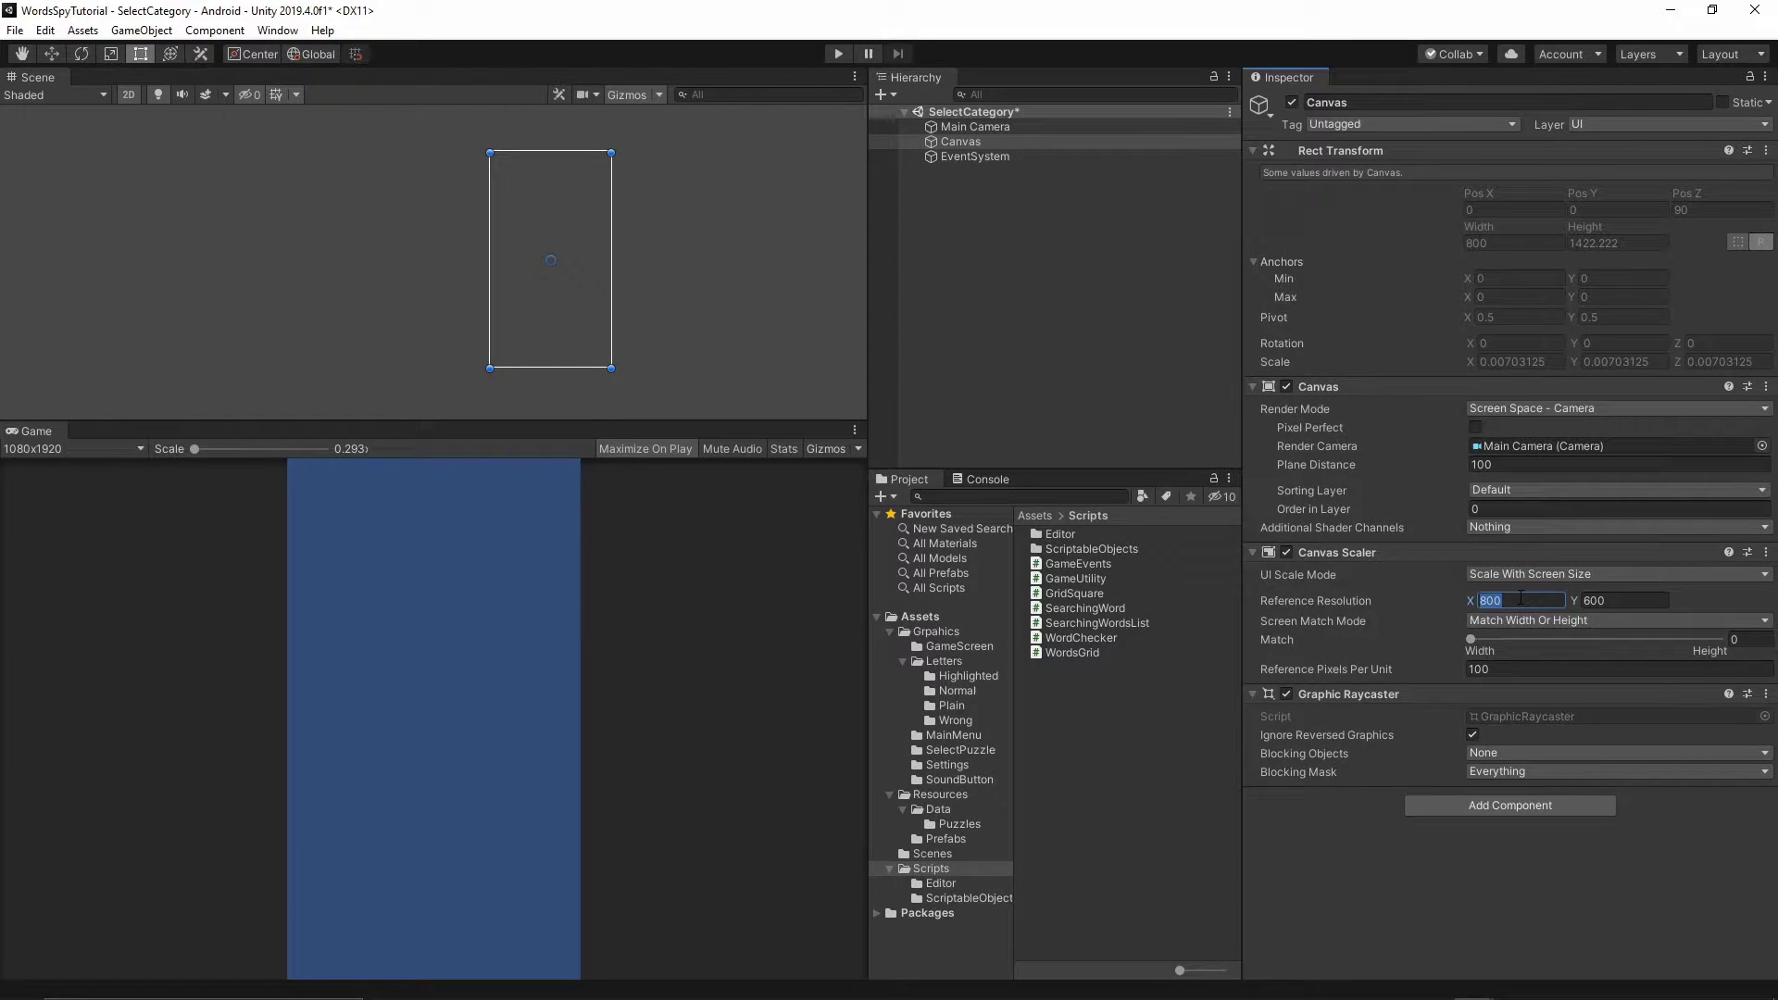
{"action": "type", "text": "1080"}
{"action": "key", "text": "Tab"}
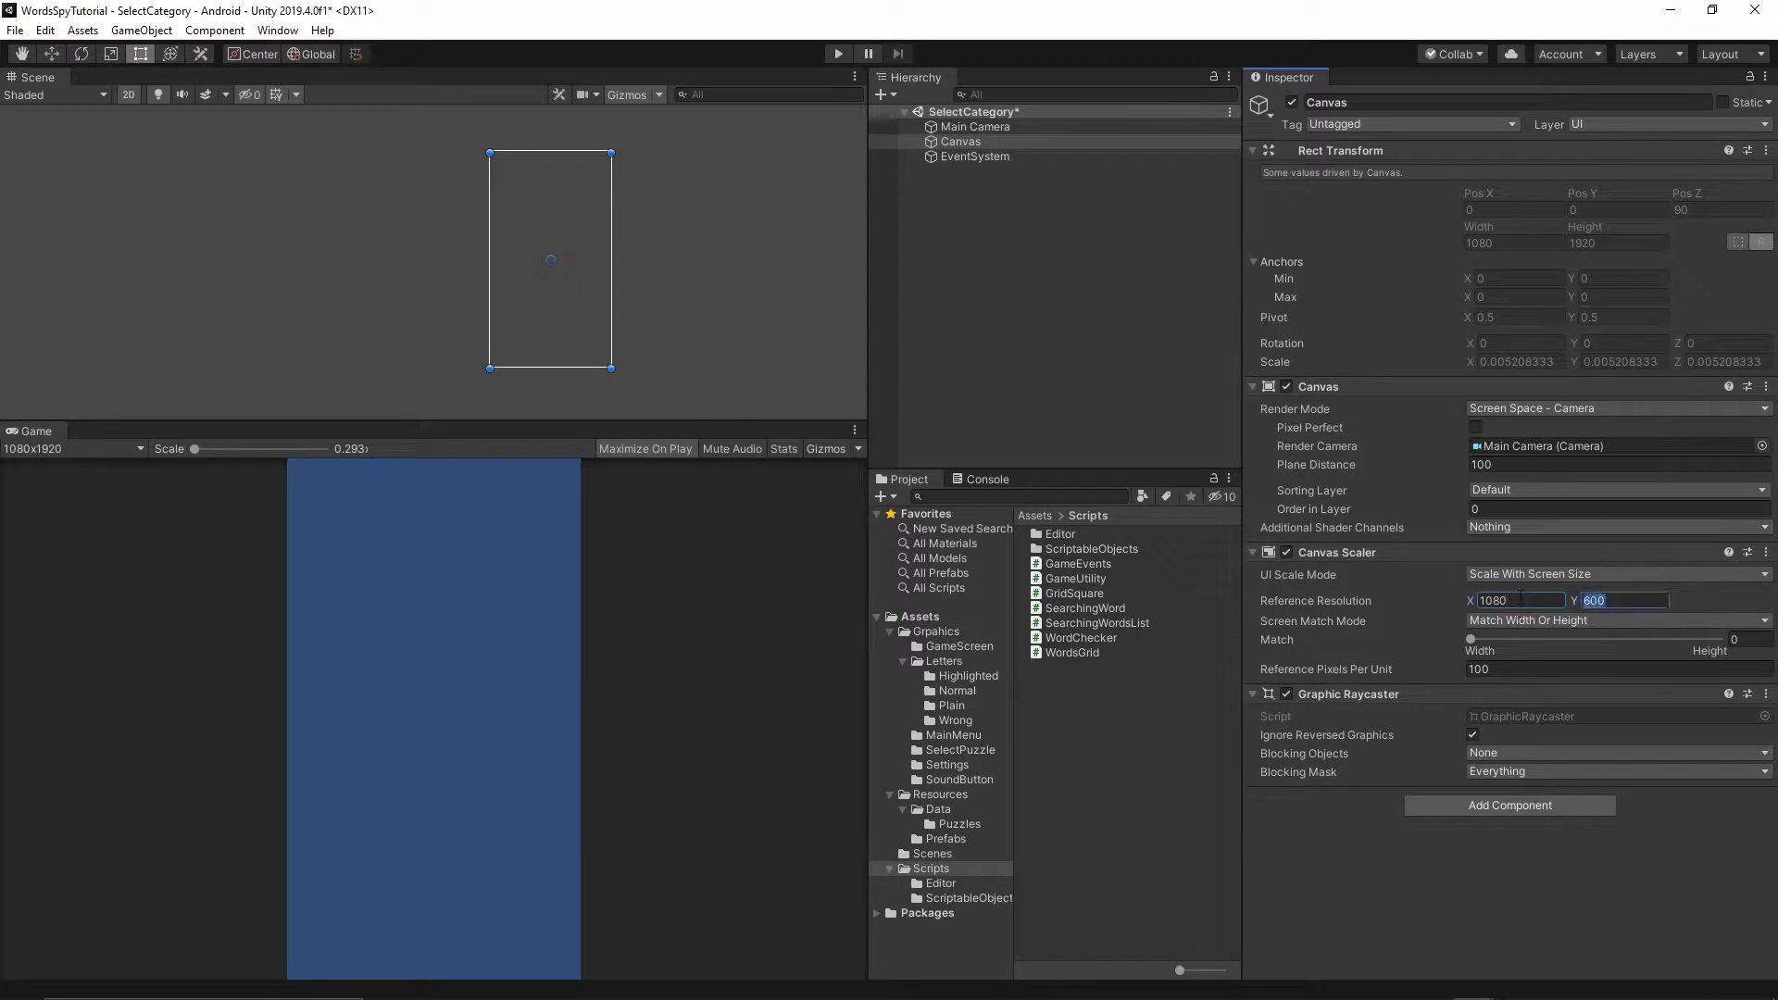
{"action": "type", "text": "1920"}
{"action": "left_click", "coordinate": [1751, 640]}
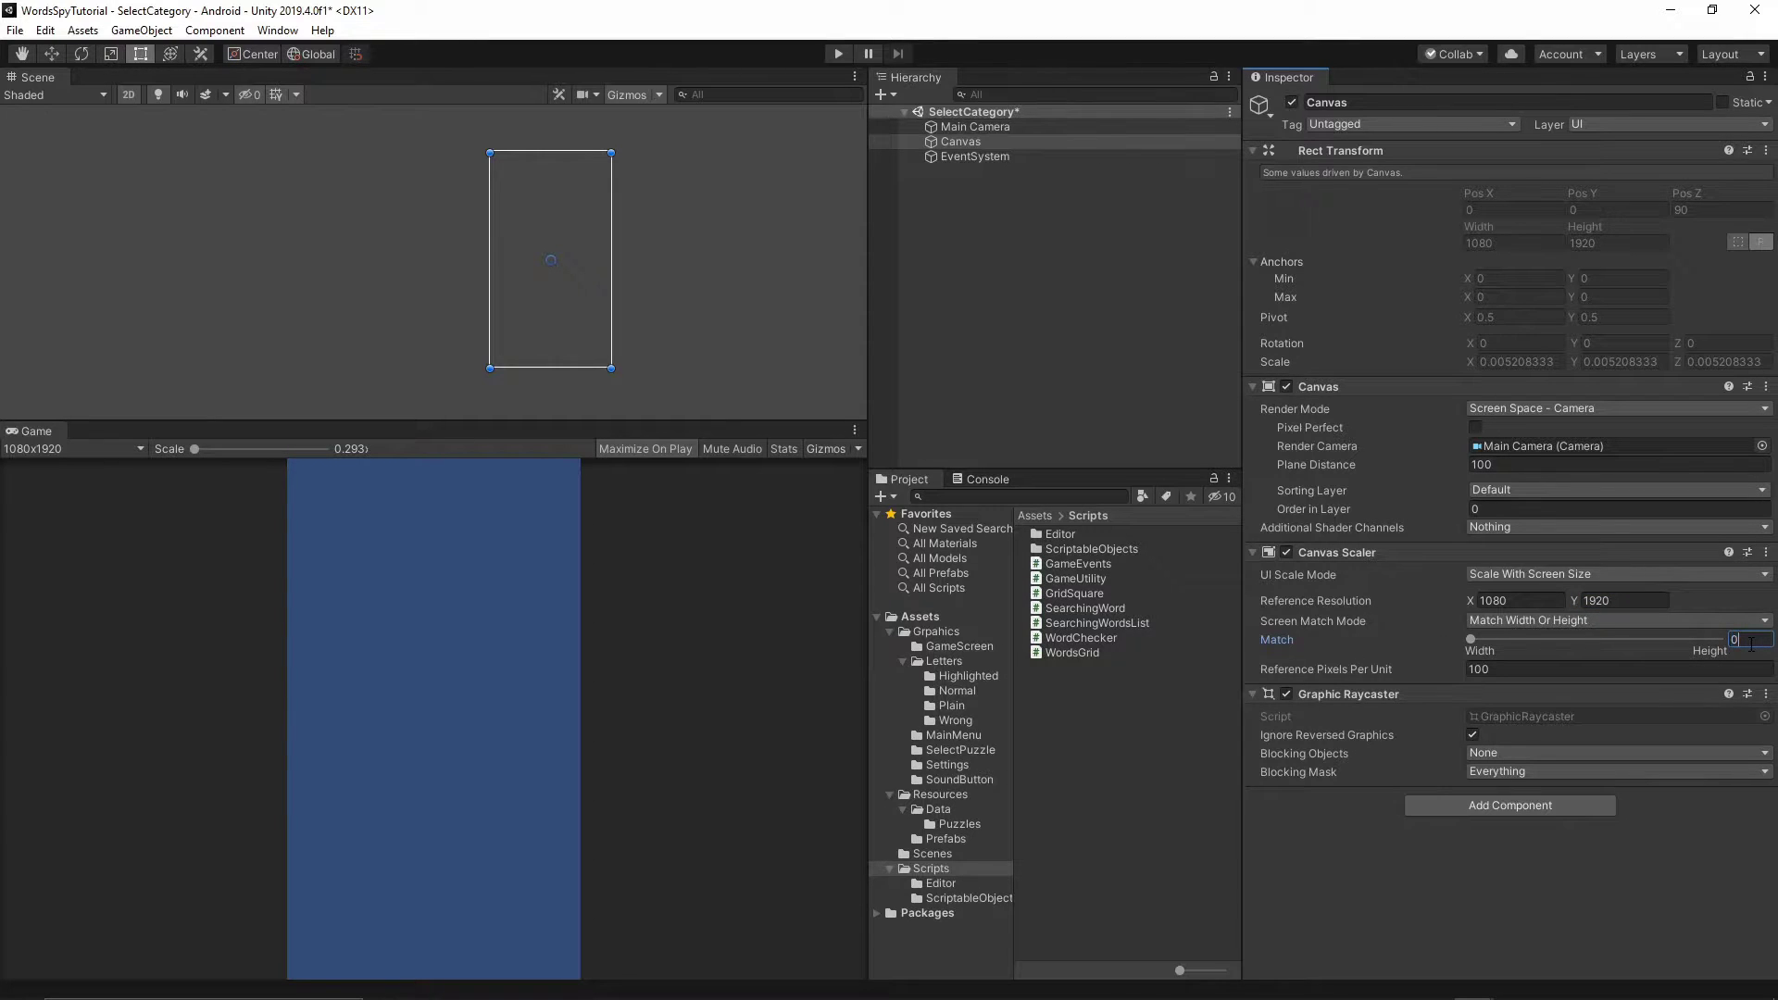
{"action": "type", "text": ".5"}
{"action": "left_click", "coordinate": [1582, 905]}
{"action": "key", "text": "ctrl+s"}
{"action": "left_click", "coordinate": [1037, 286]}
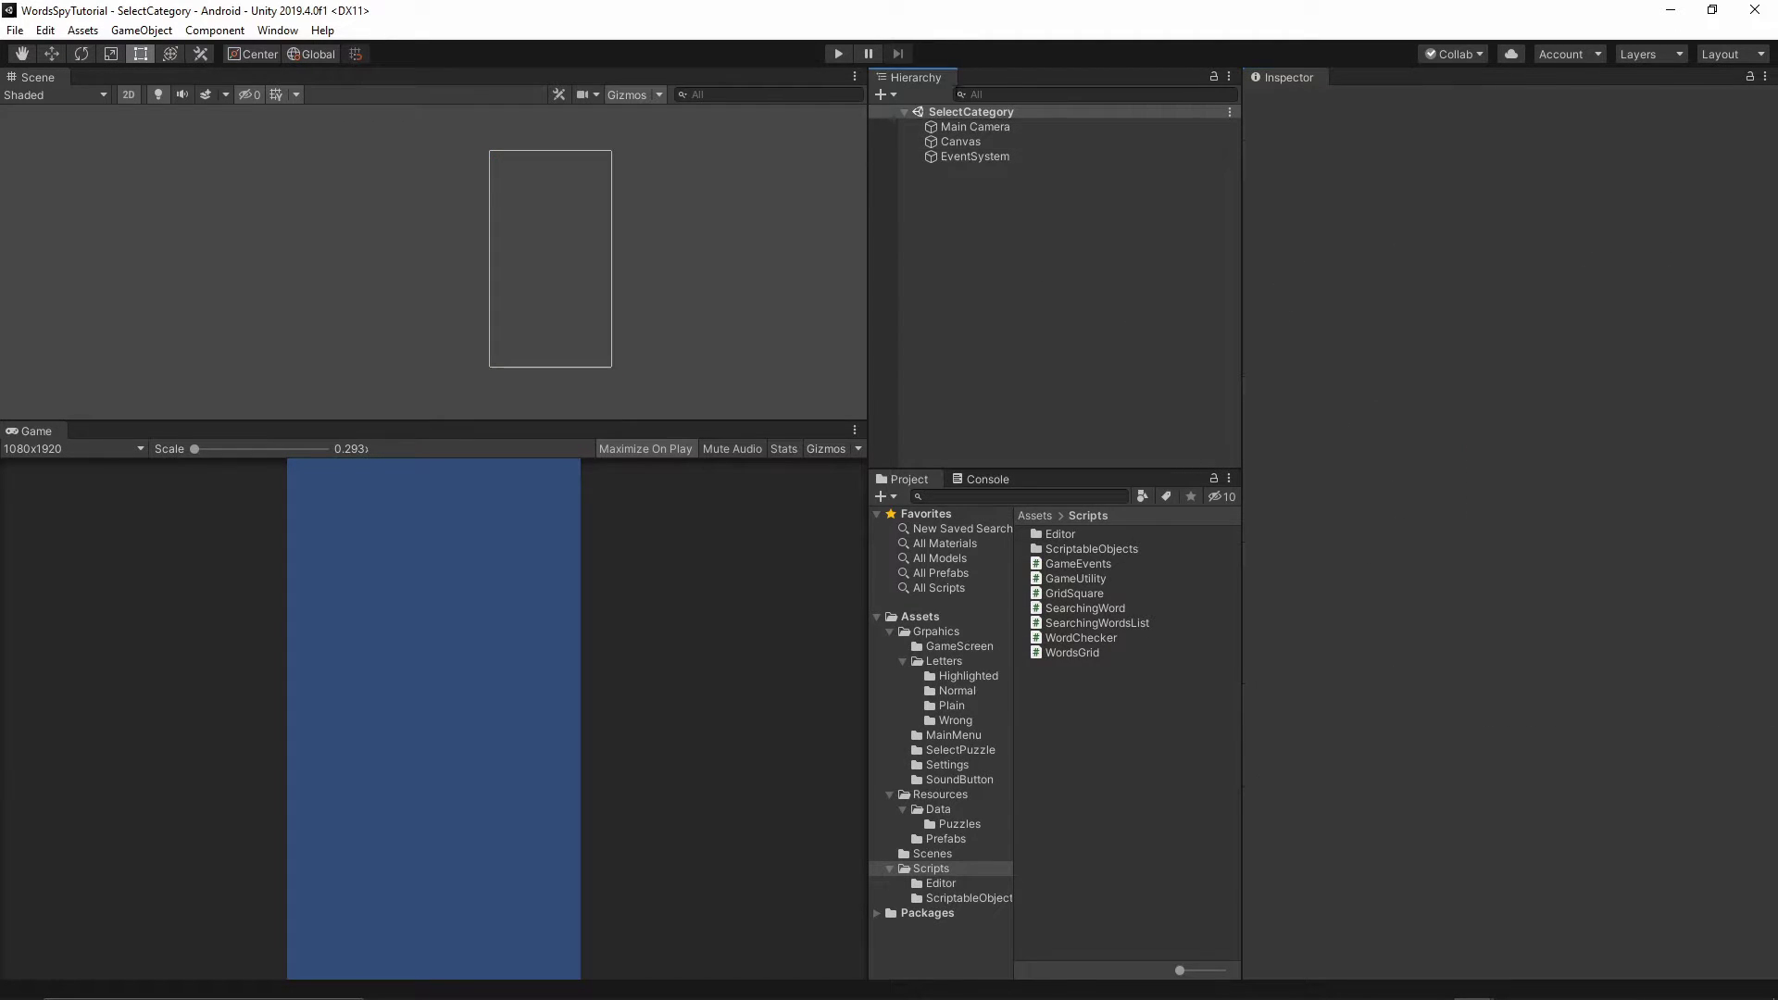
Add a UI image as a child of the canvas and name it Background.
{"action": "left_click", "coordinate": [963, 142]}
{"action": "right_click", "coordinate": [965, 143]}
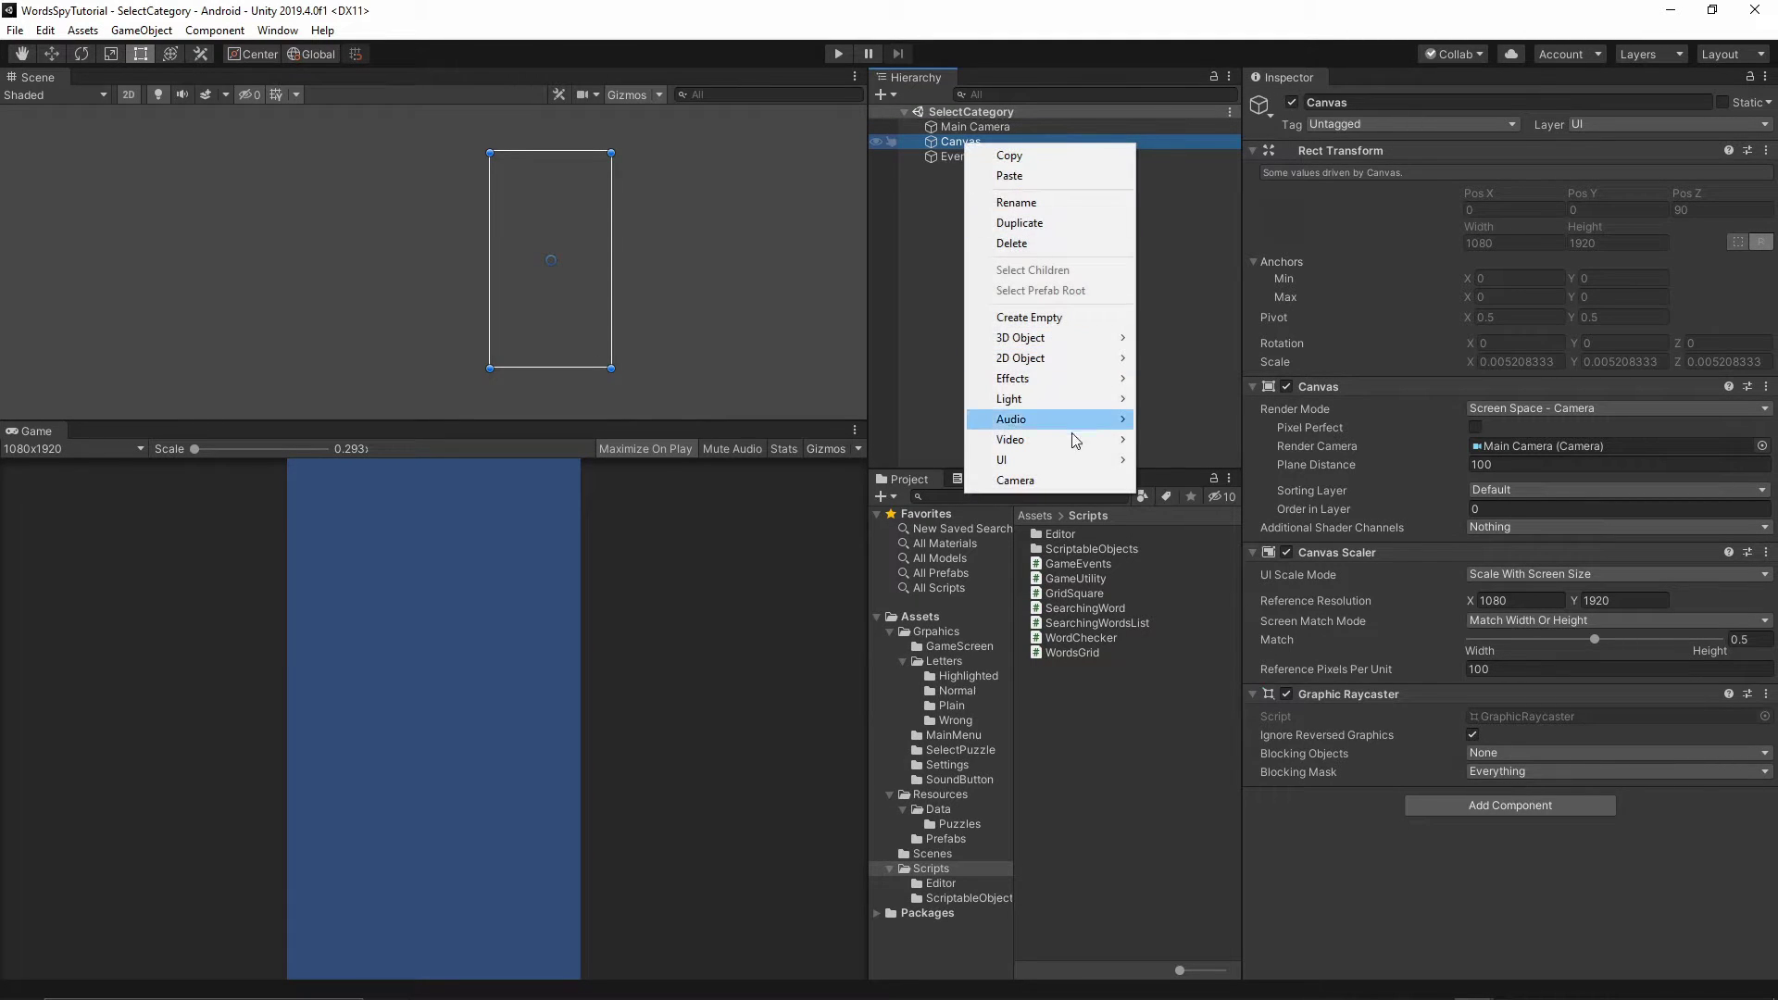
{"action": "mouse_move", "coordinate": [1061, 465]}
{"action": "left_click", "coordinate": [1178, 500]}
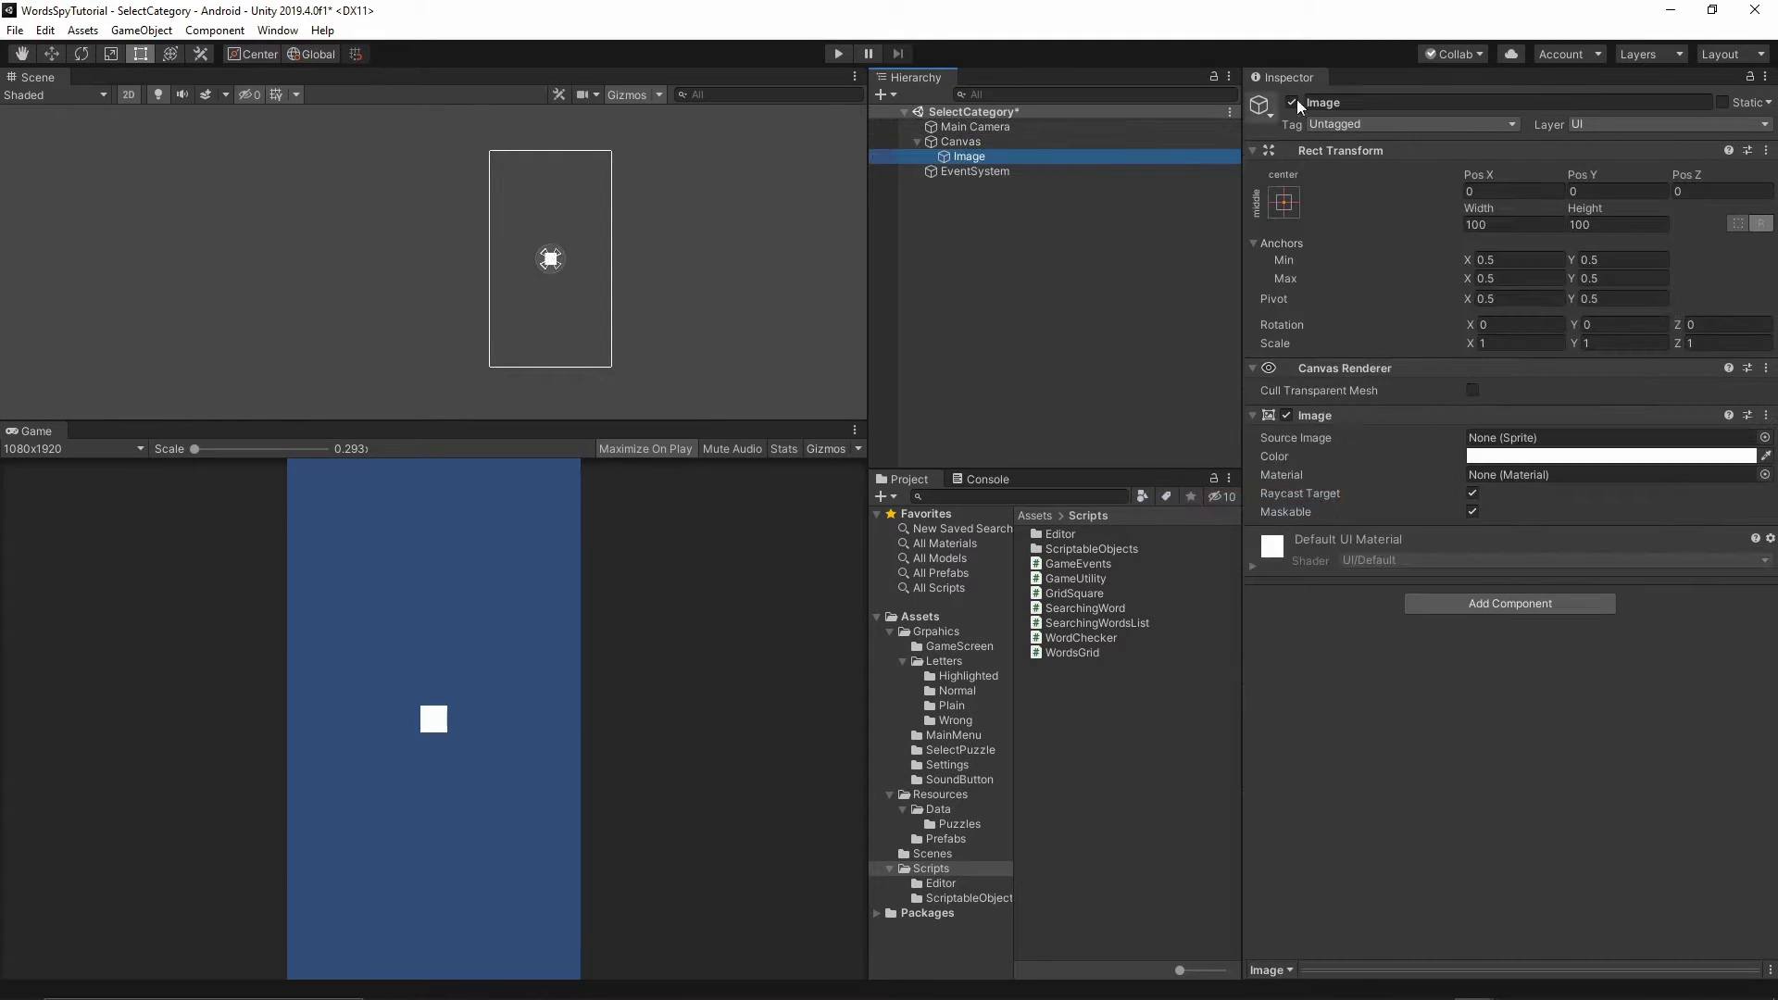
{"action": "left_click", "coordinate": [1368, 103]}
{"action": "type", "text": "Ba"}
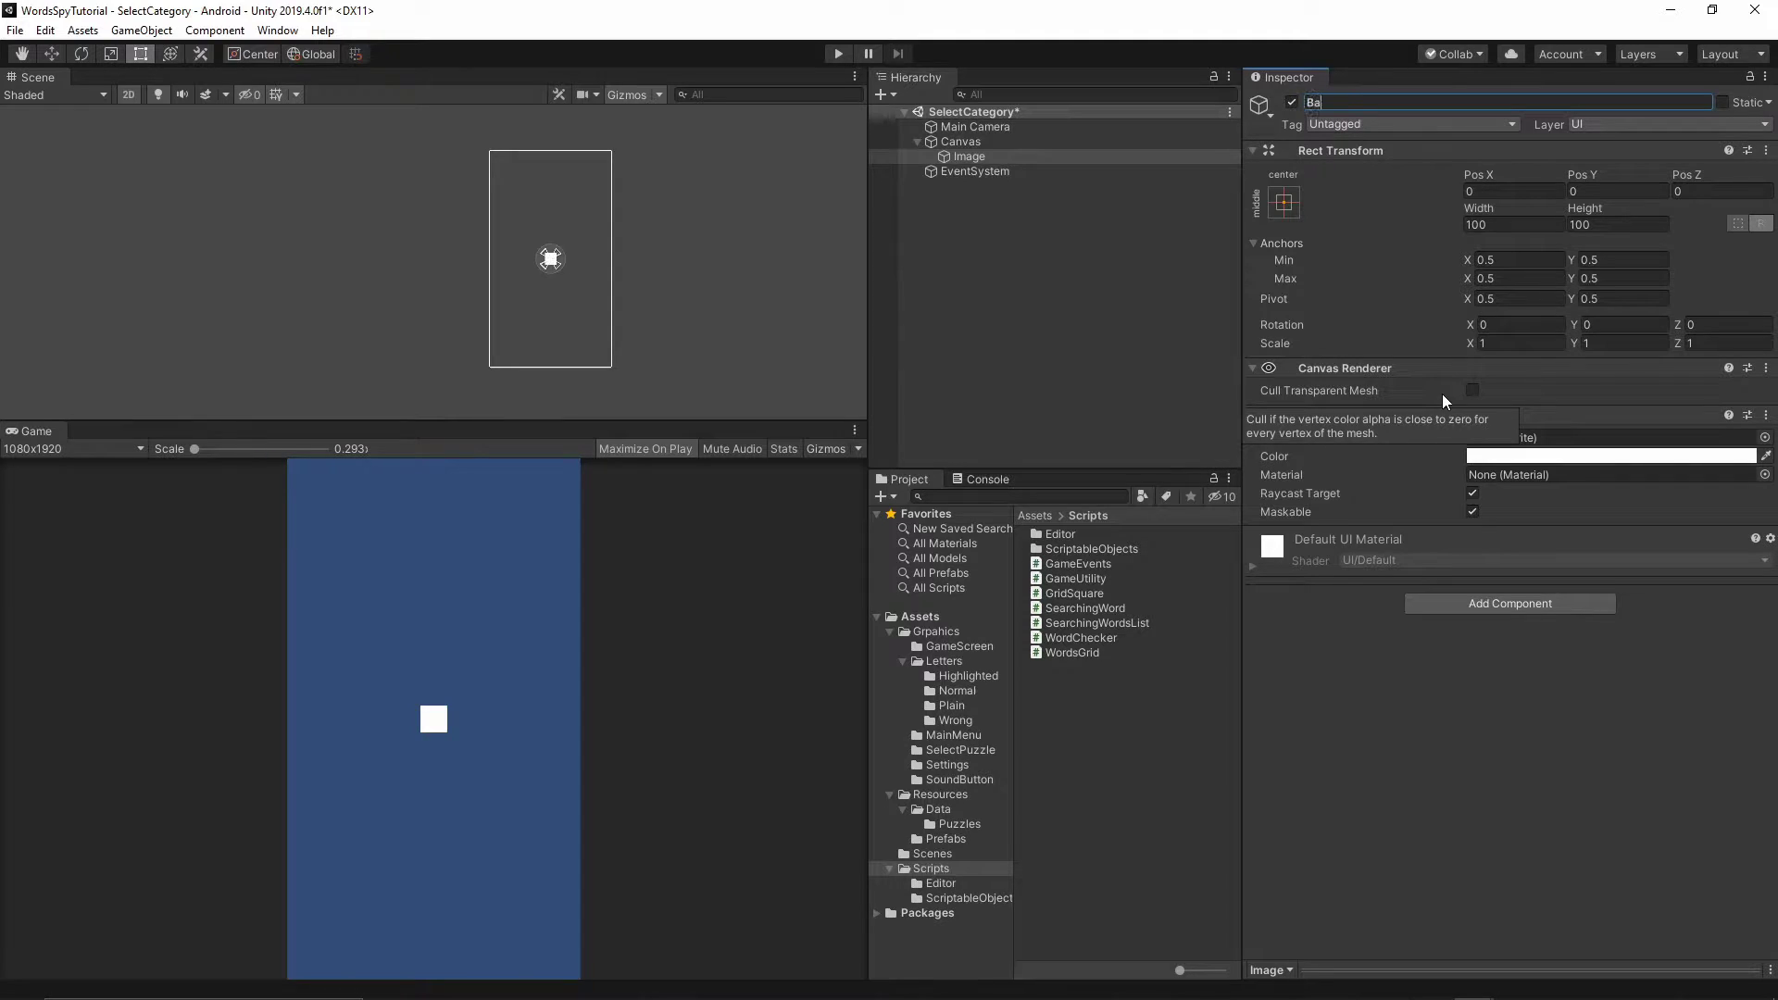
{"action": "type", "text": "ckground"}
{"action": "key", "text": "Return"}
{"action": "left_click", "coordinate": [1570, 650]}
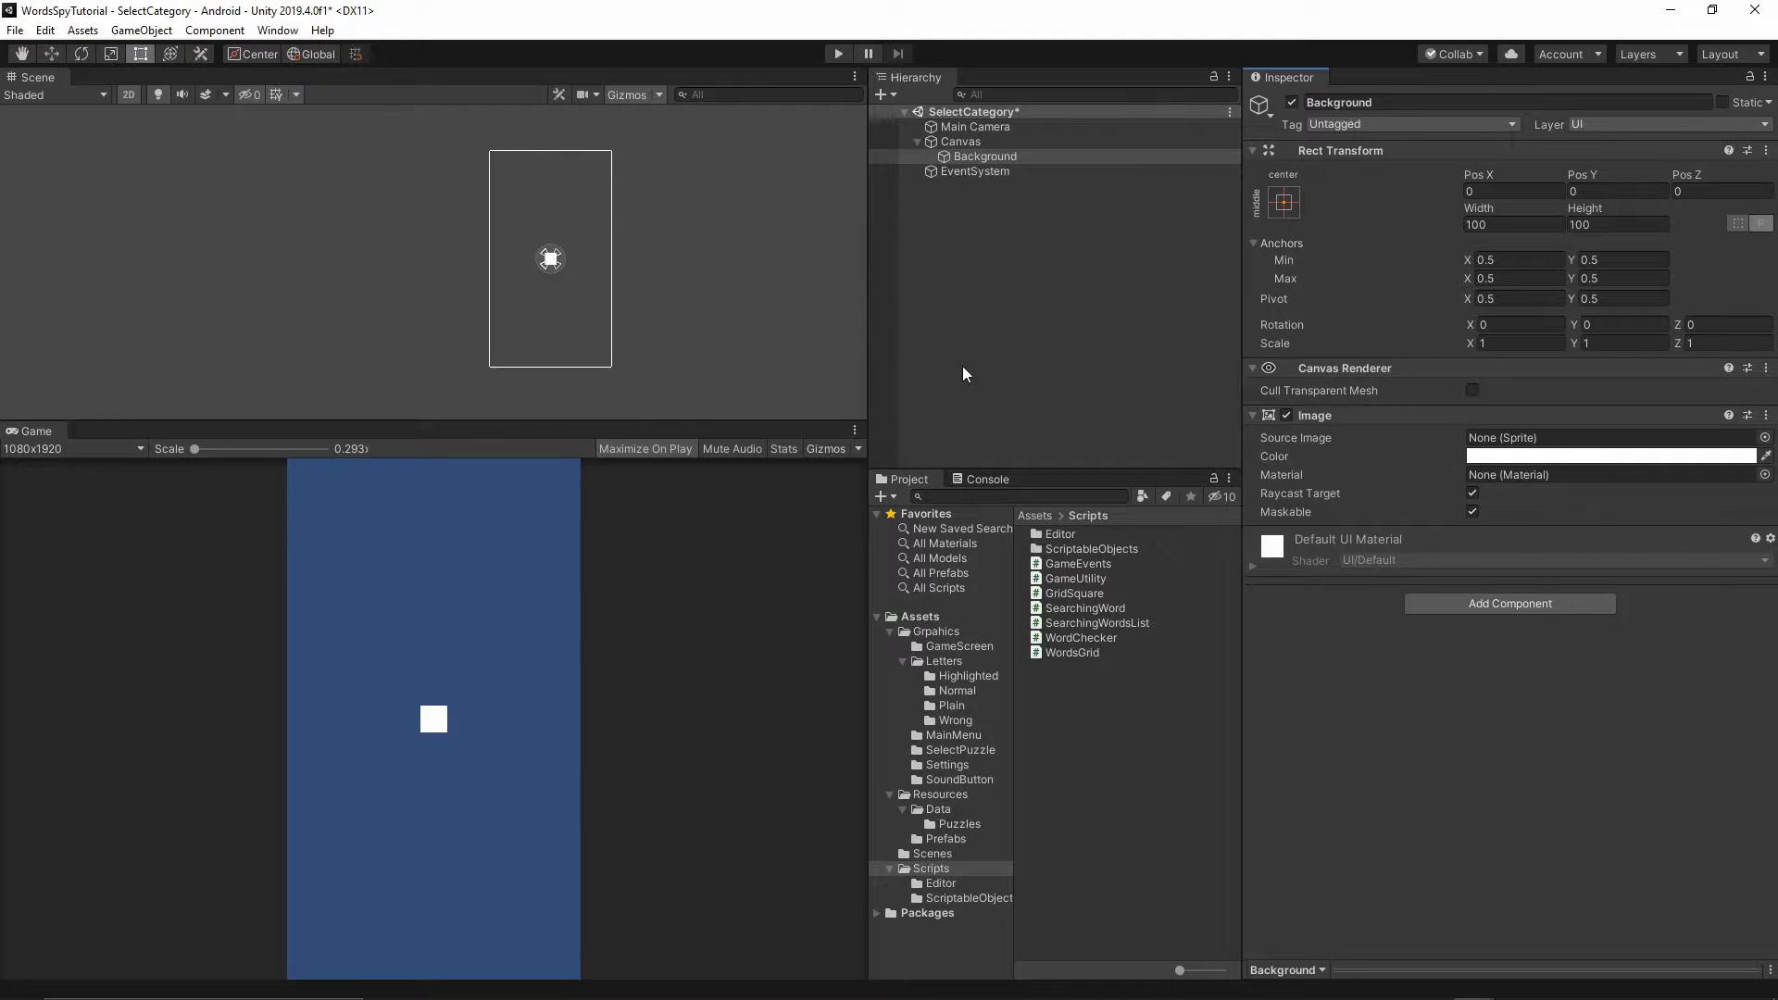
Assign the Background sprite from the Grpahics folder to the Background image and set it to its native size.
{"action": "left_click", "coordinate": [925, 632]}
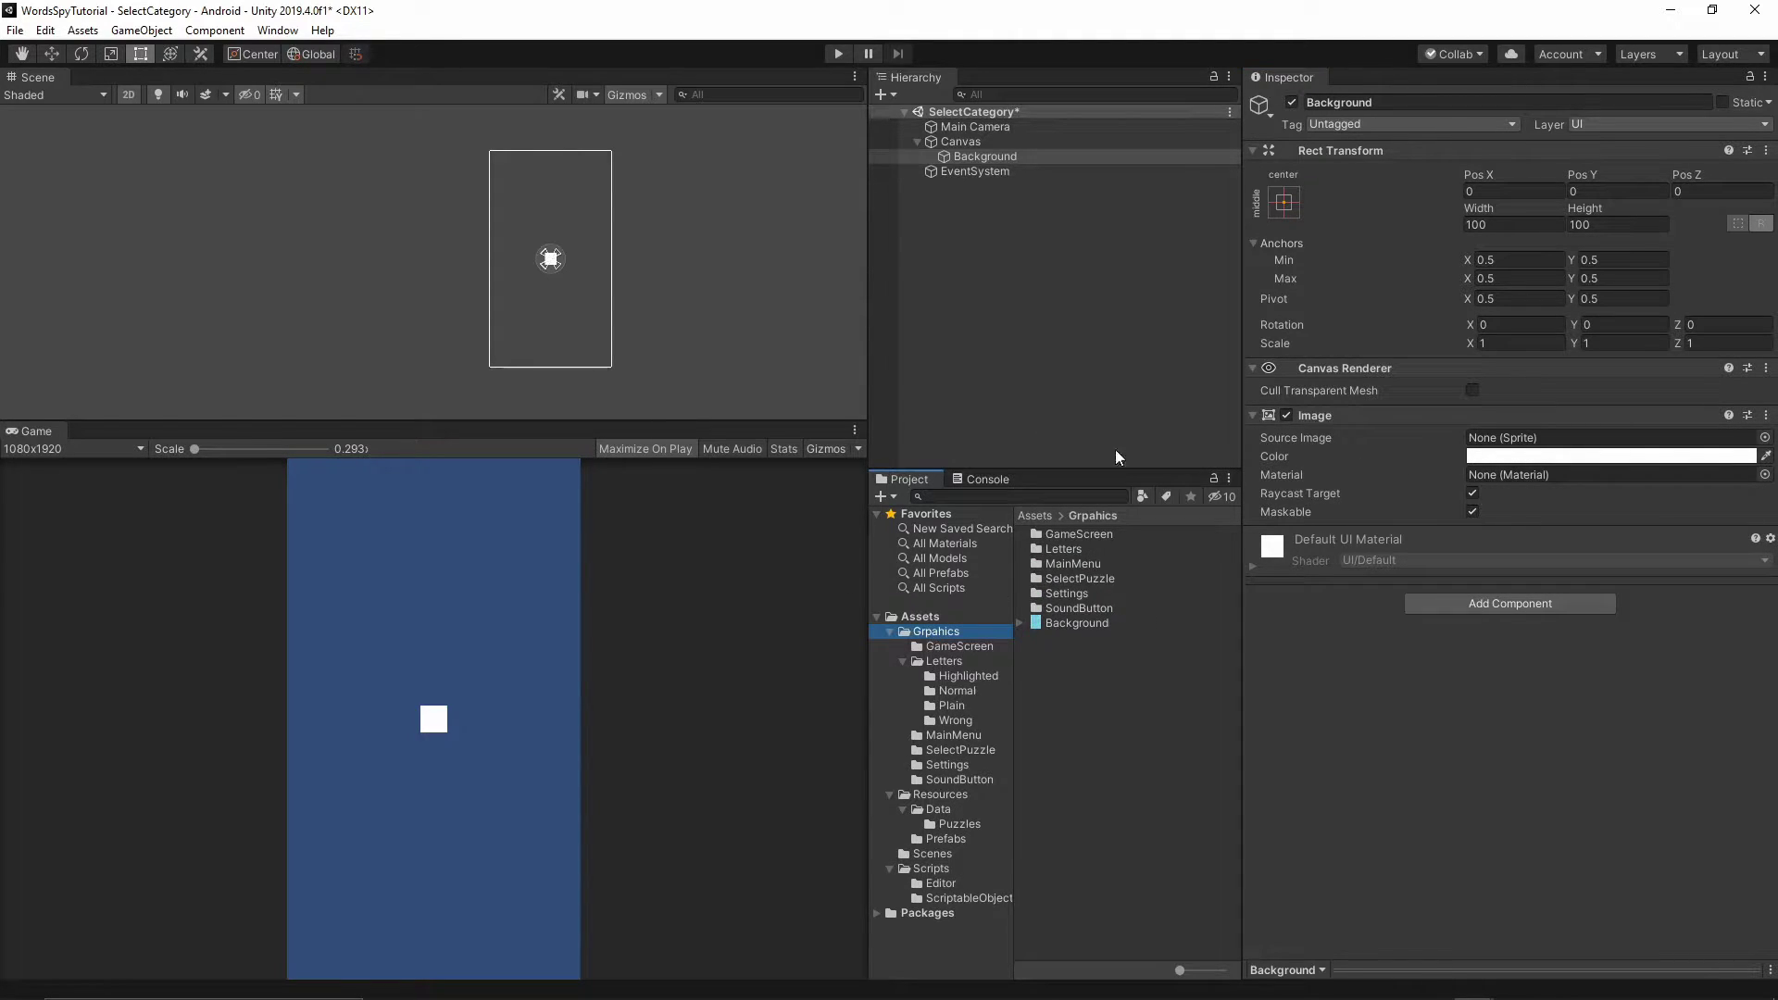
{"action": "left_click", "coordinate": [1068, 625]}
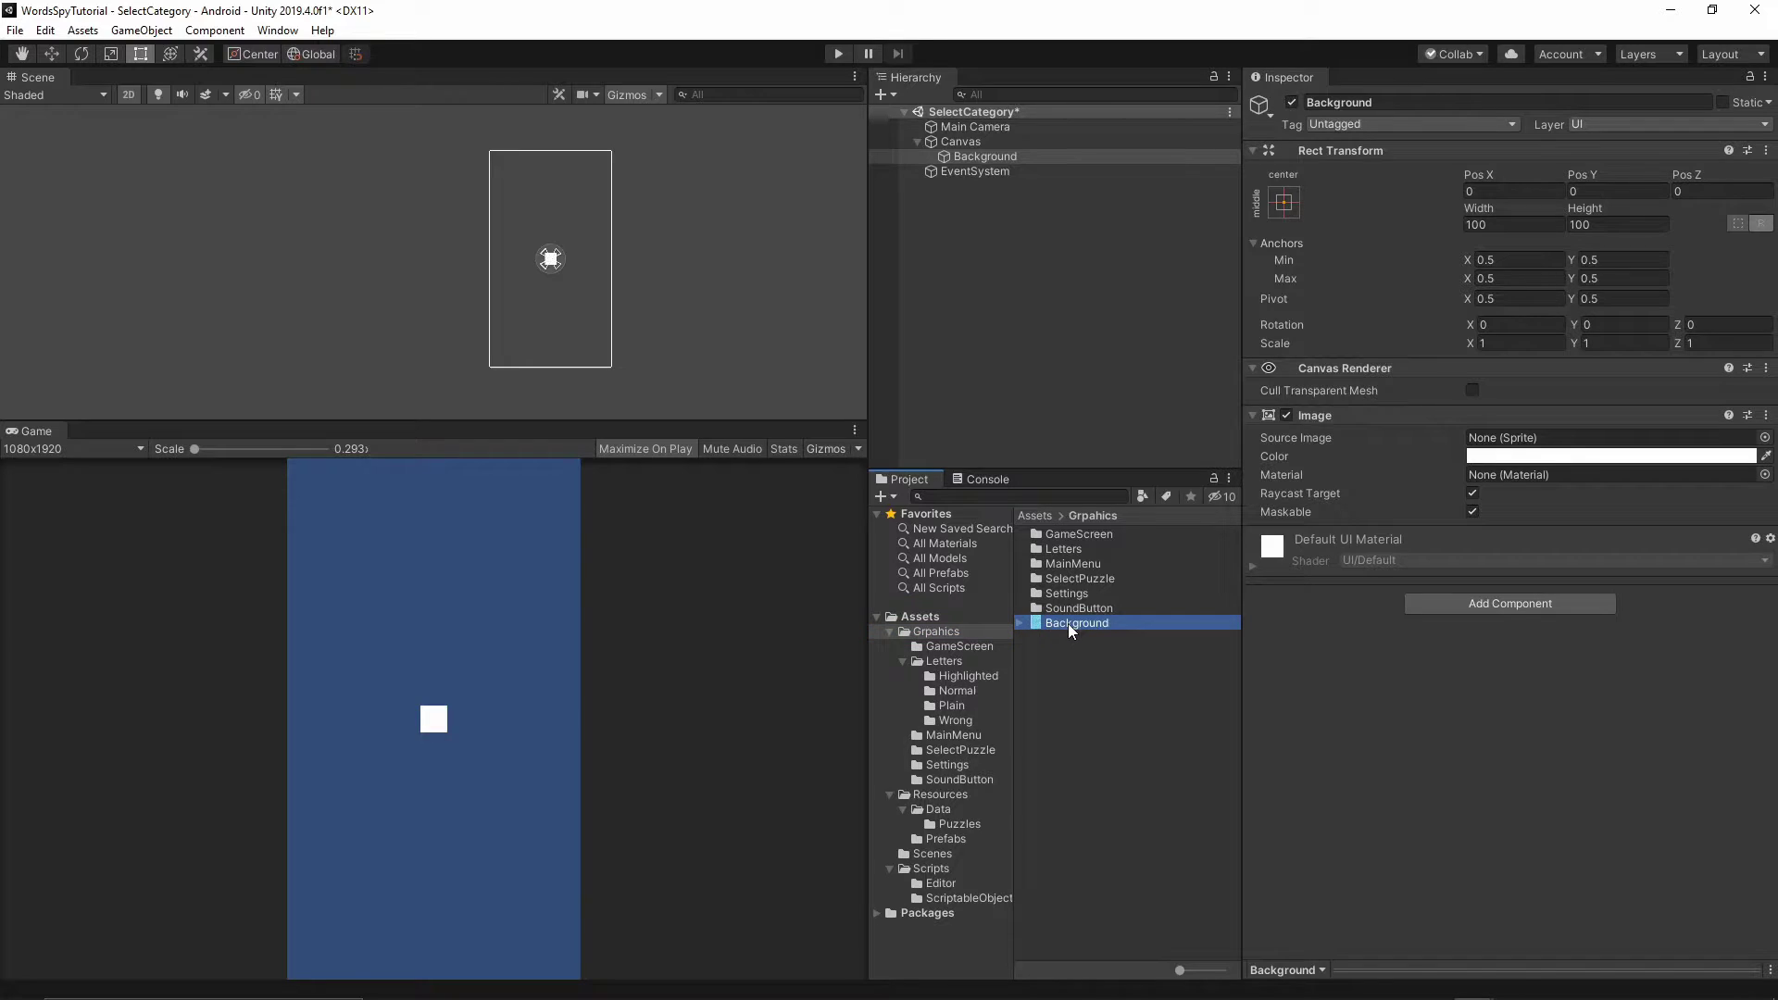
{"action": "left_click_drag", "start_coordinate": [1069, 624], "coordinate": [1507, 438]}
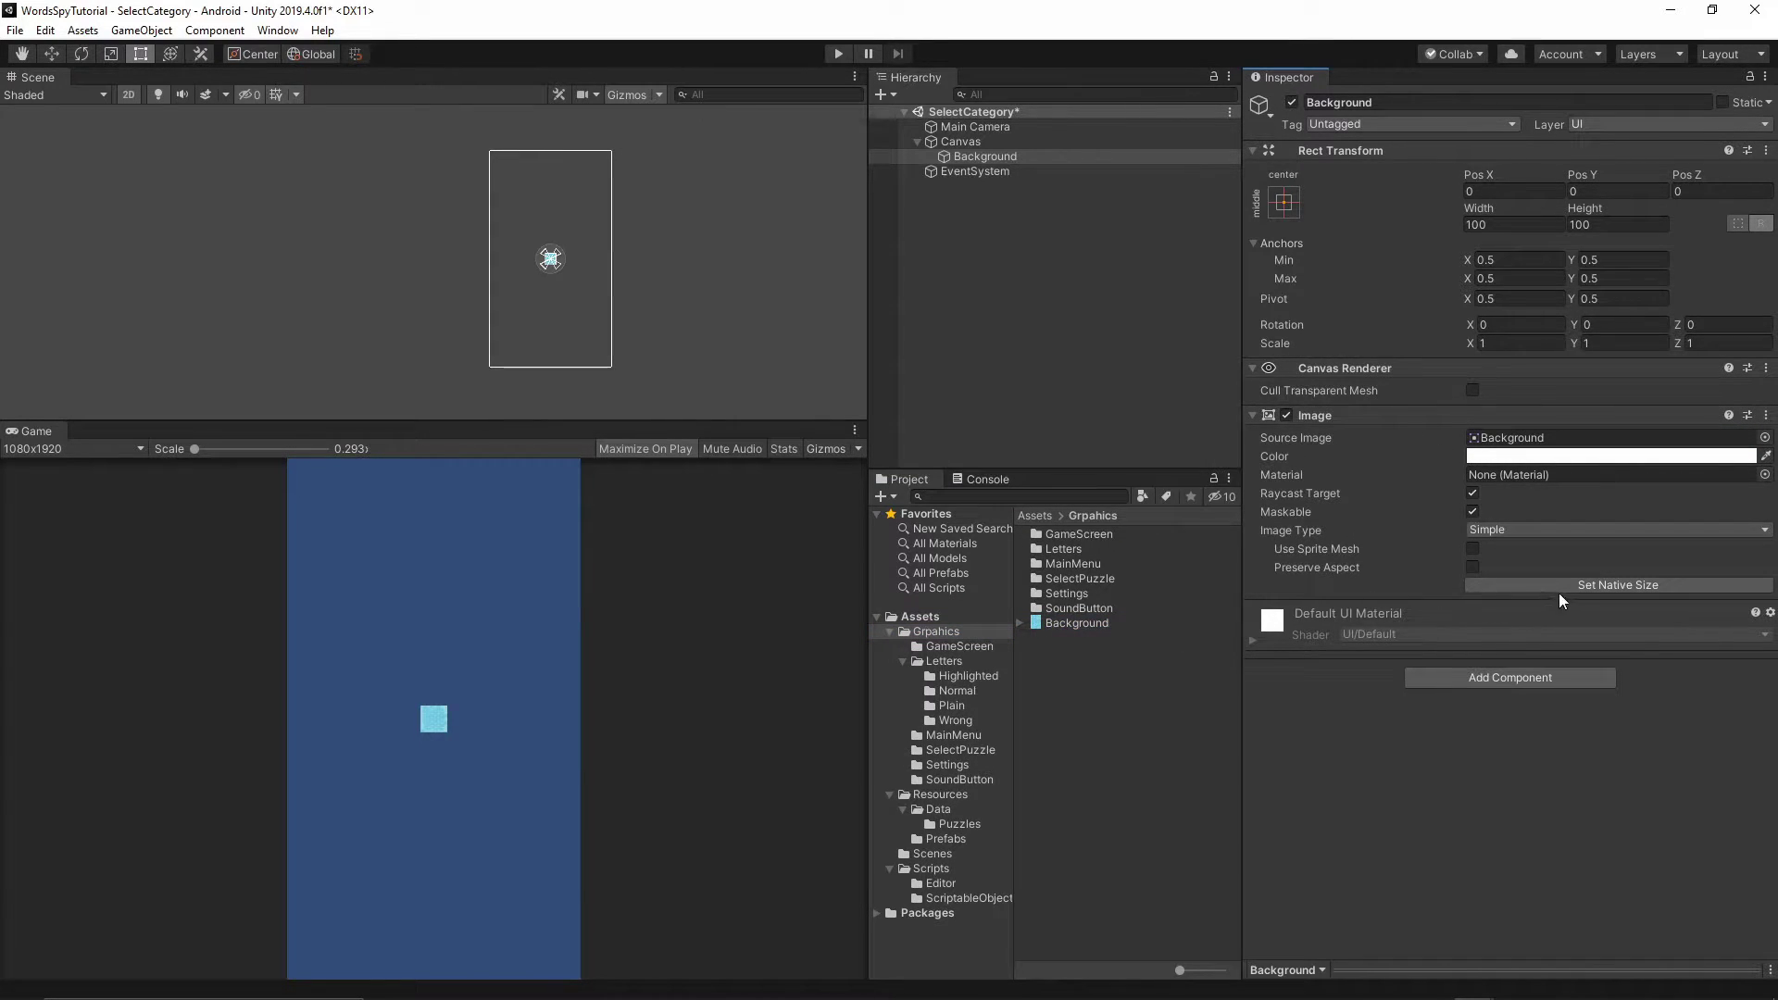
{"action": "left_click", "coordinate": [1604, 588]}
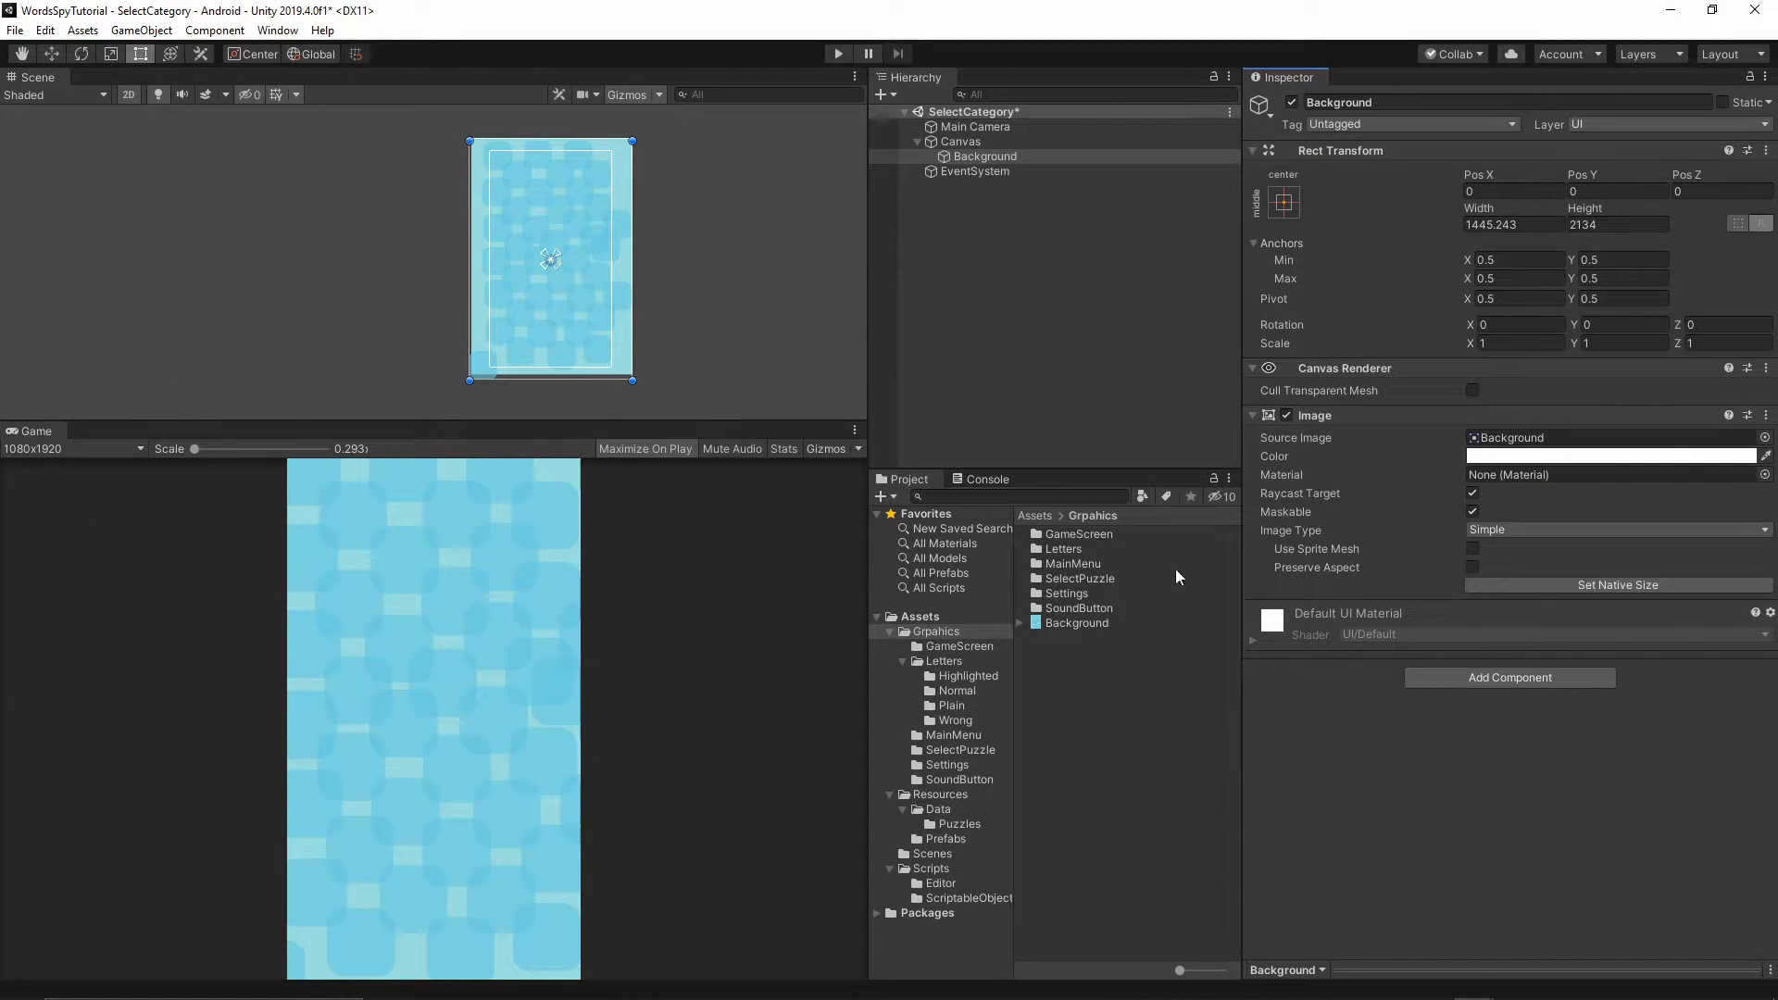
{"action": "left_click", "coordinate": [992, 322]}
Add a second UI image as a child of the Canvas and name it Title.
{"action": "left_click", "coordinate": [958, 141]}
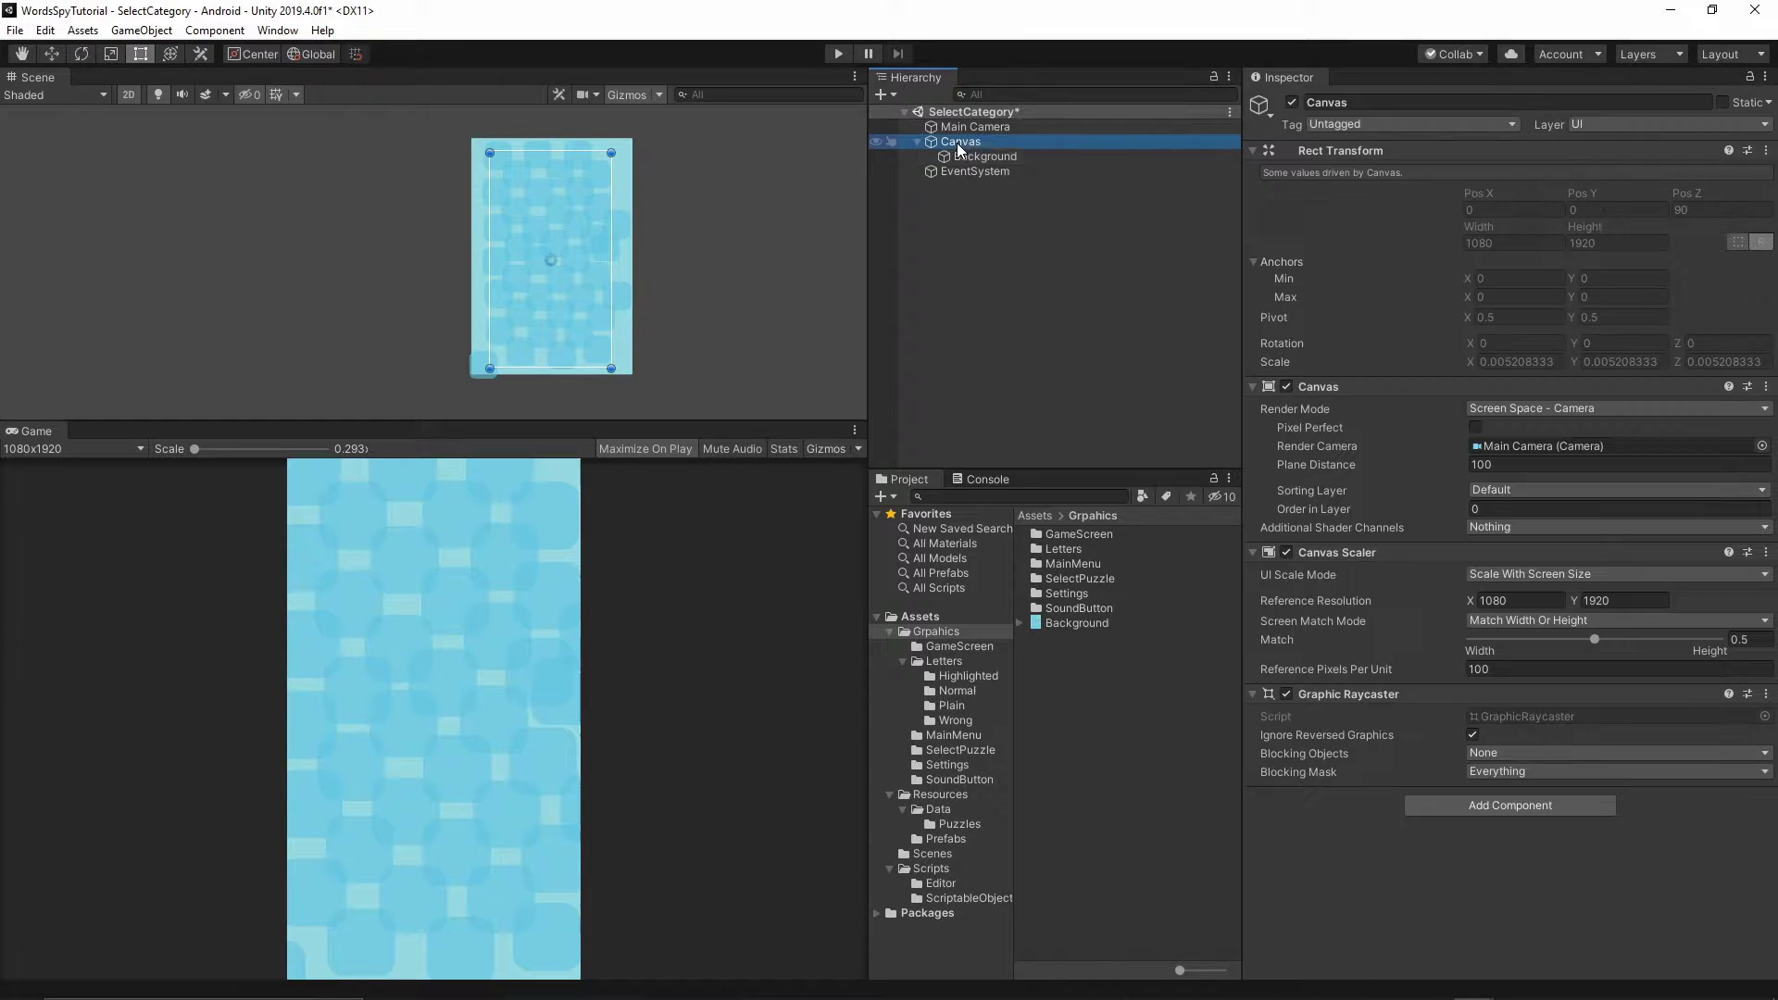
{"action": "right_click", "coordinate": [957, 141]}
{"action": "mouse_move", "coordinate": [1010, 458]}
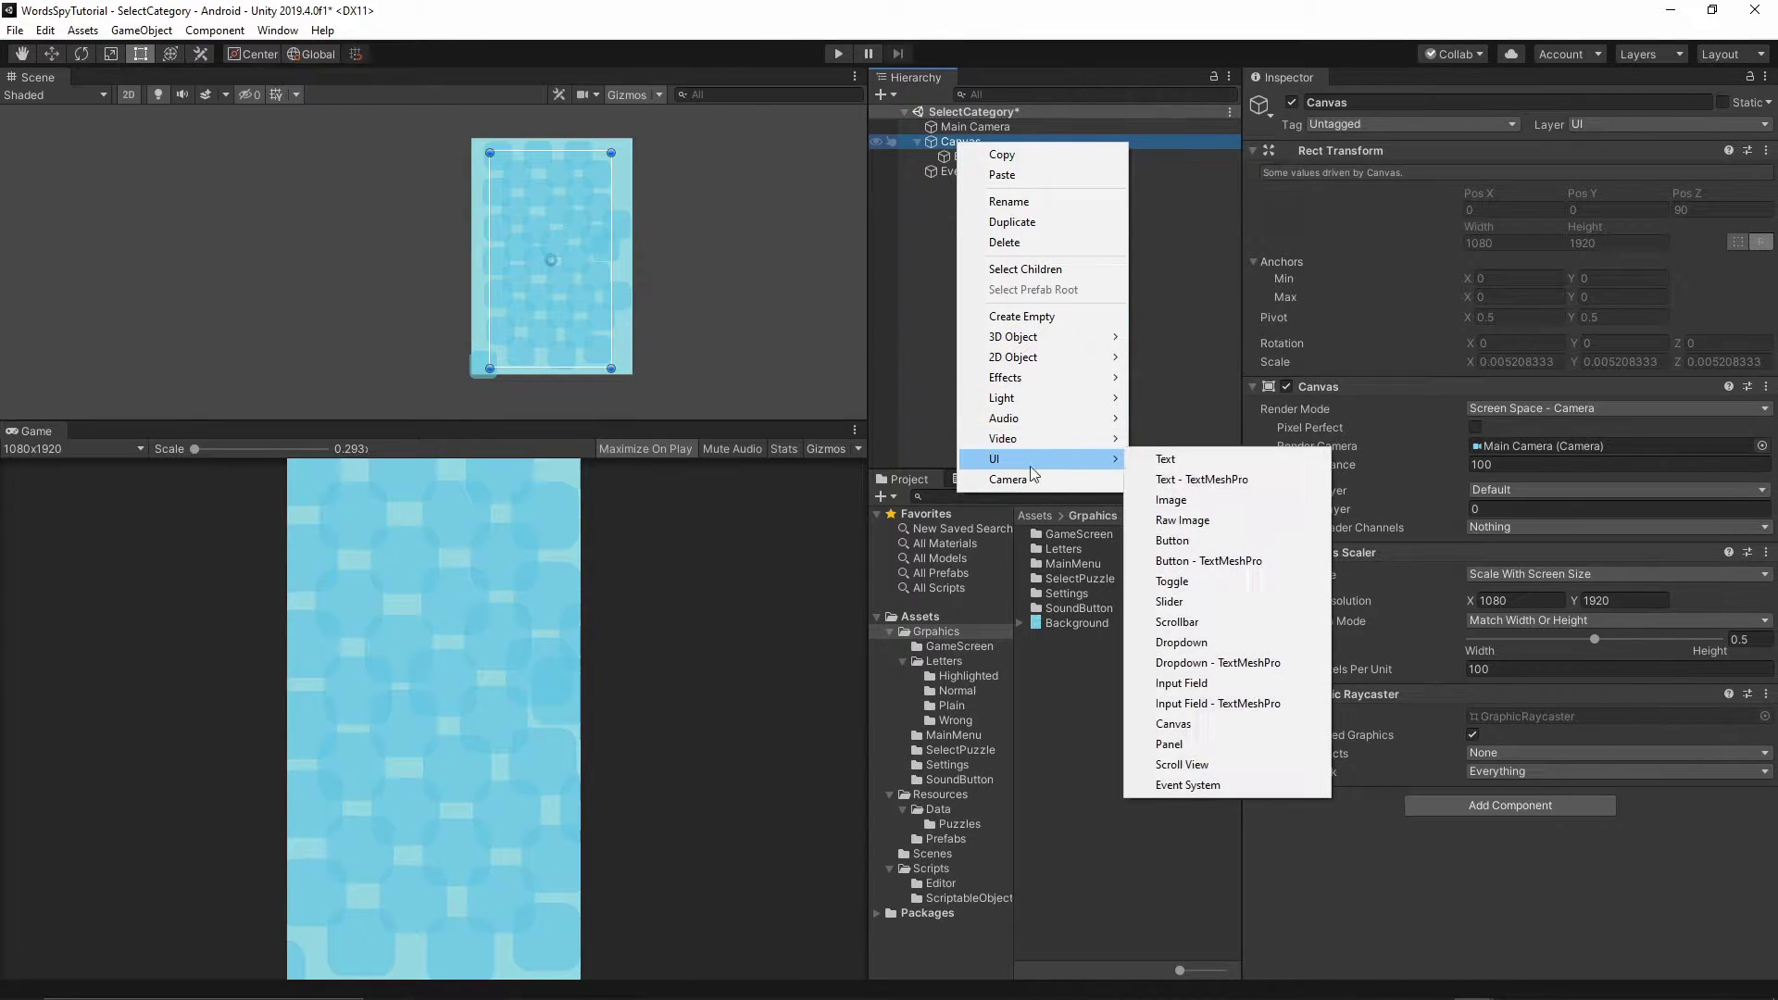
{"action": "left_click", "coordinate": [1165, 502]}
{"action": "left_click", "coordinate": [1343, 102]}
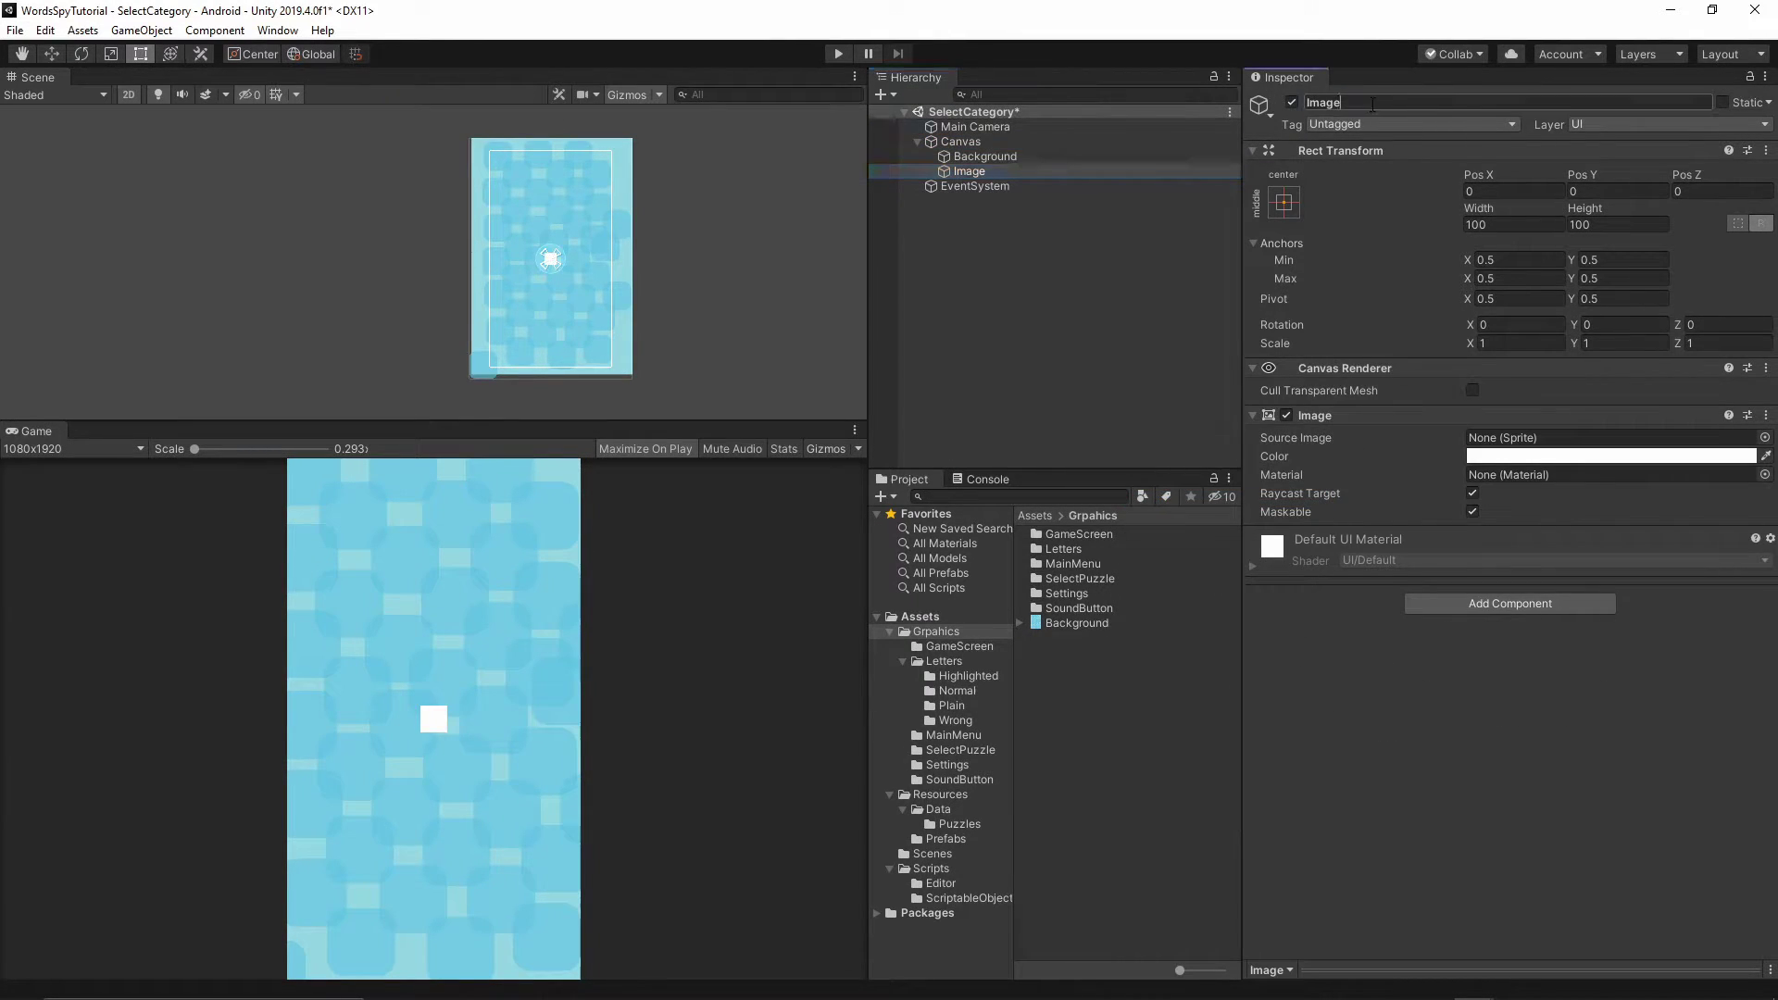
{"action": "type", "text": "Ti"}
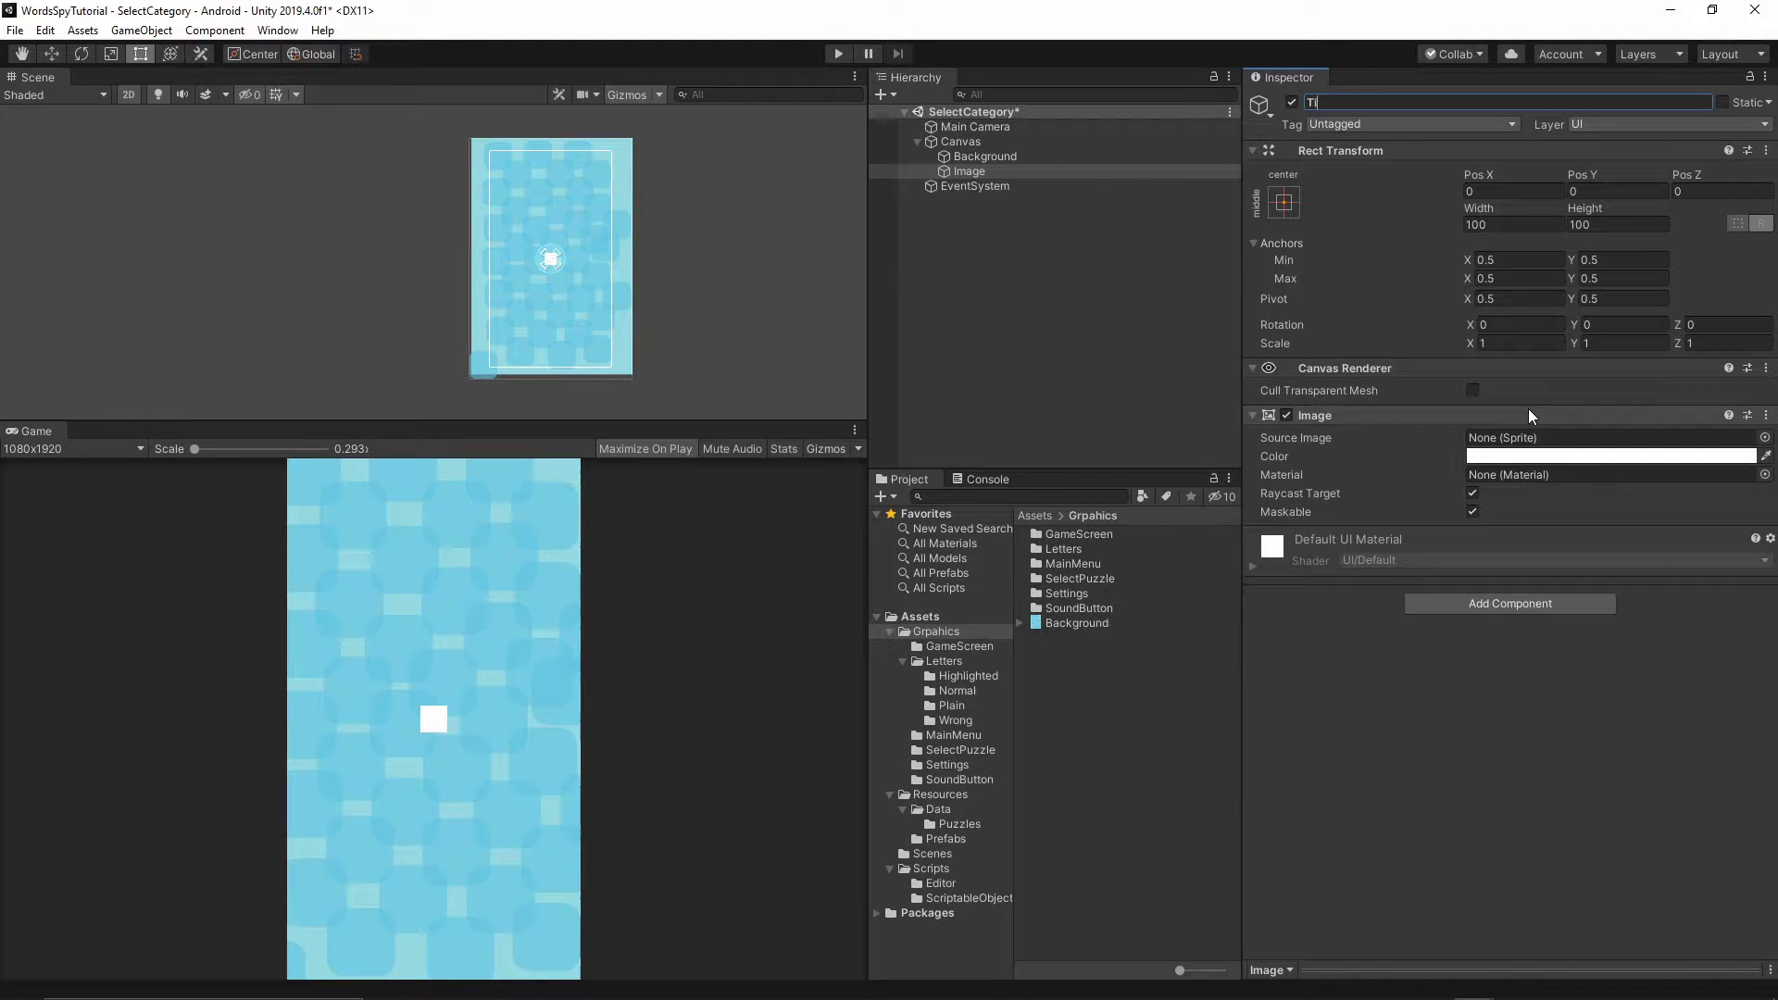
{"action": "type", "text": "tle"}
{"action": "key", "text": "Return"}
Assign the Title sprite from the SelectPuzzle folder to the Title image and set it to its native size.
{"action": "left_click", "coordinate": [1139, 534]}
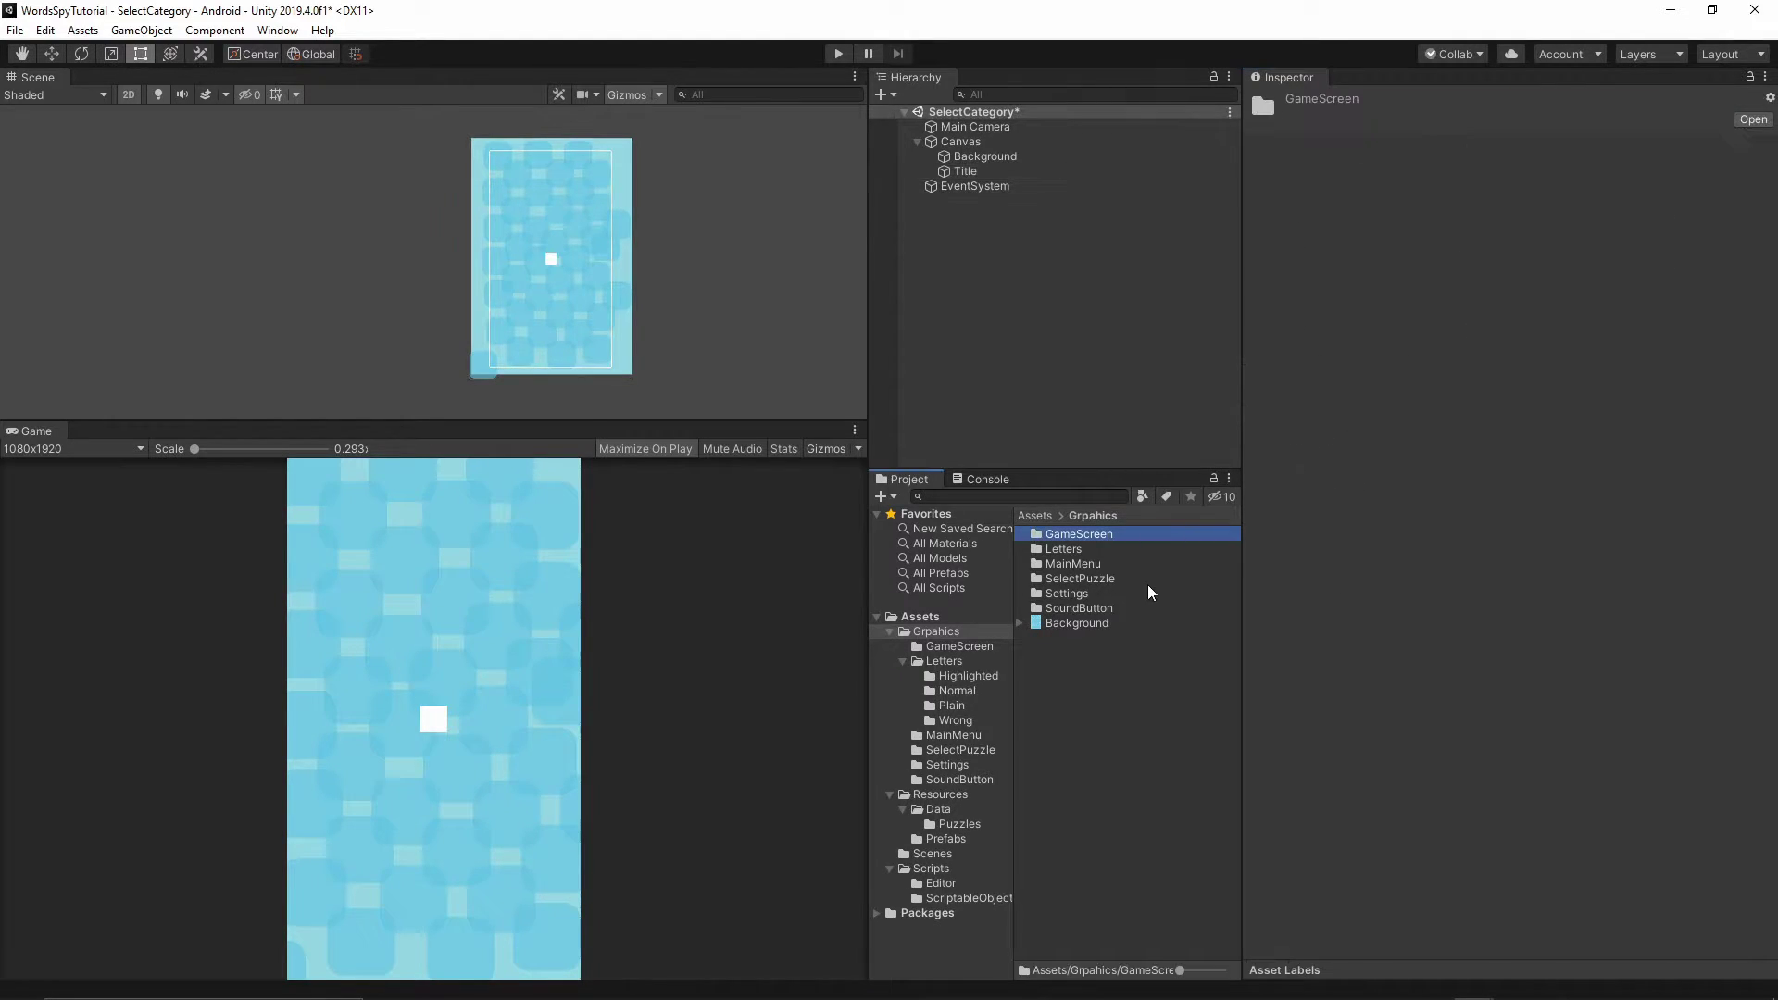
{"action": "double_click", "coordinate": [1079, 579]}
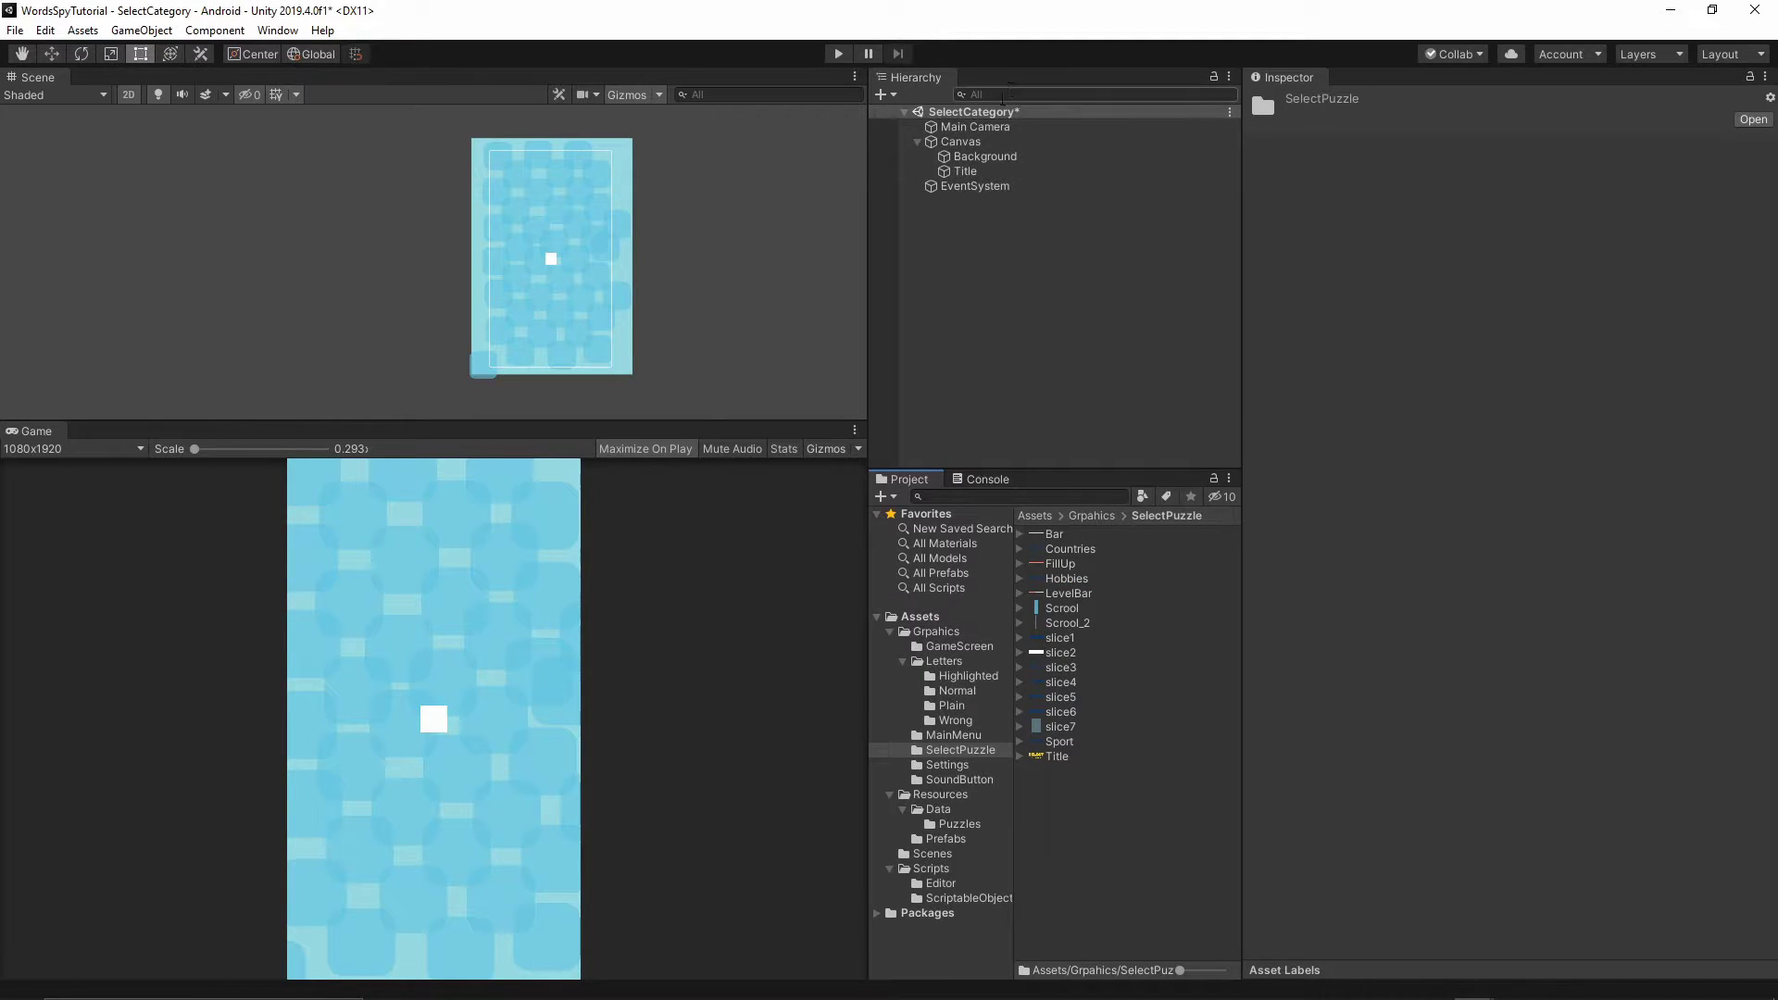
{"action": "left_click", "coordinate": [963, 171]}
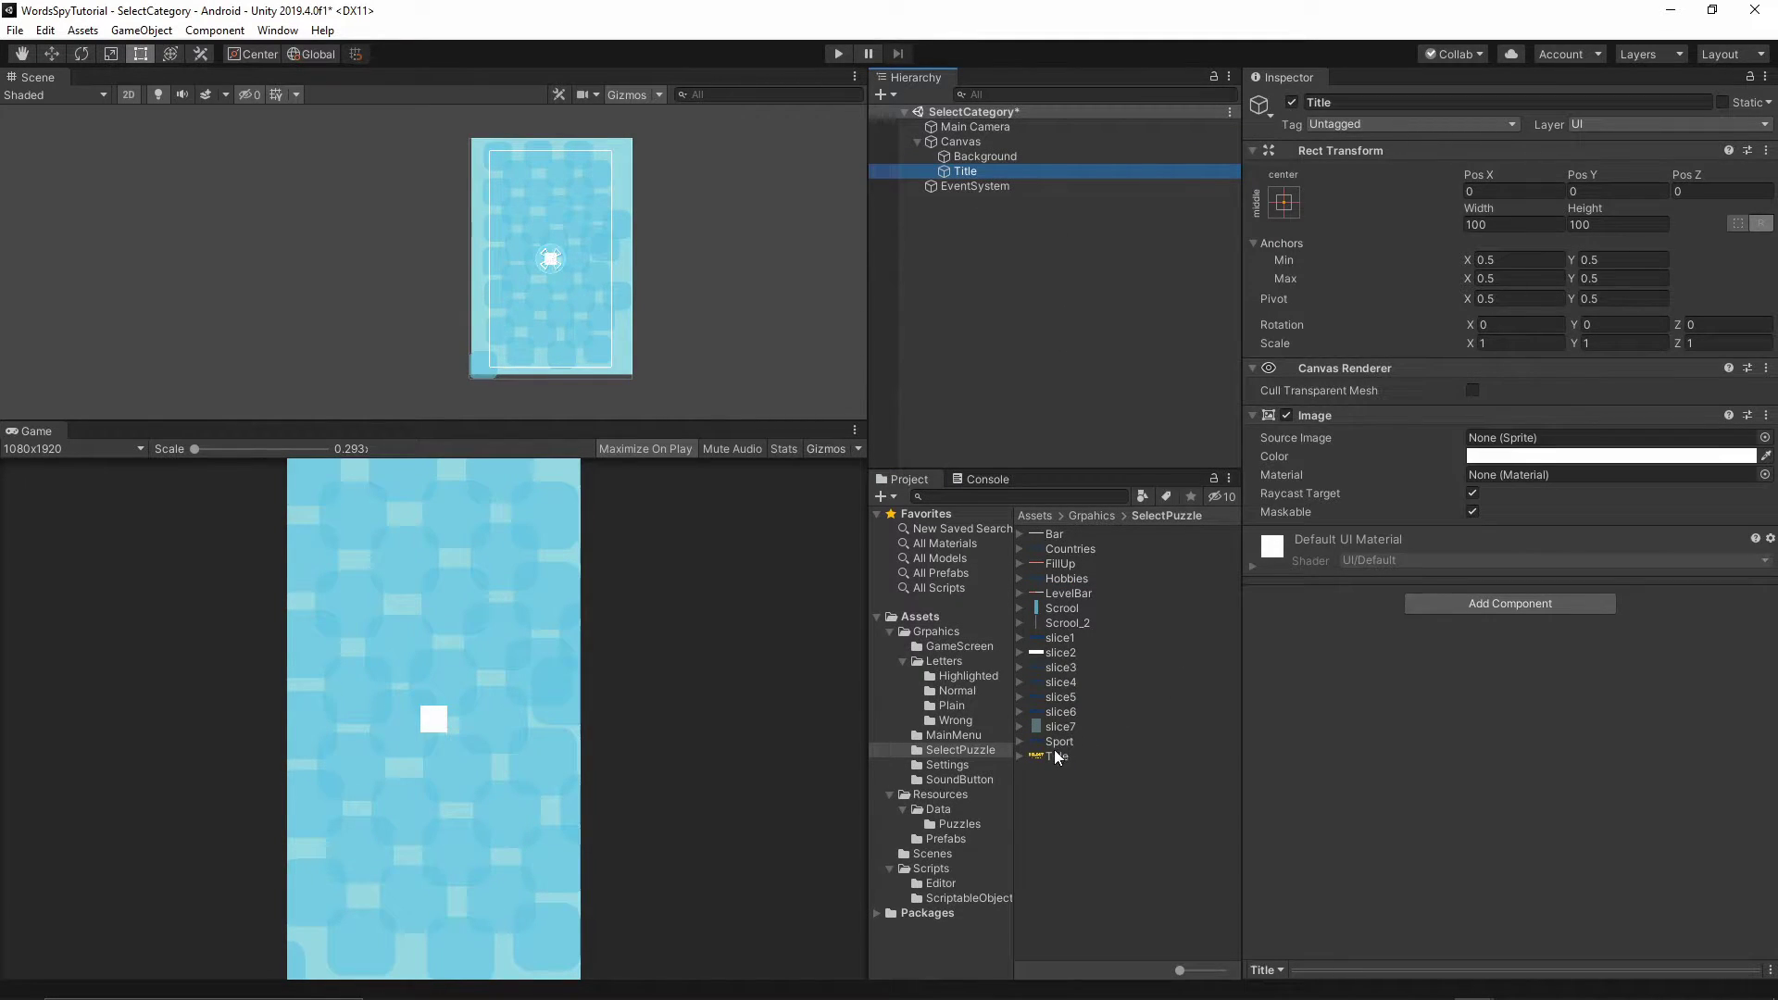
{"action": "left_click_drag", "start_coordinate": [1054, 755], "coordinate": [1526, 455]}
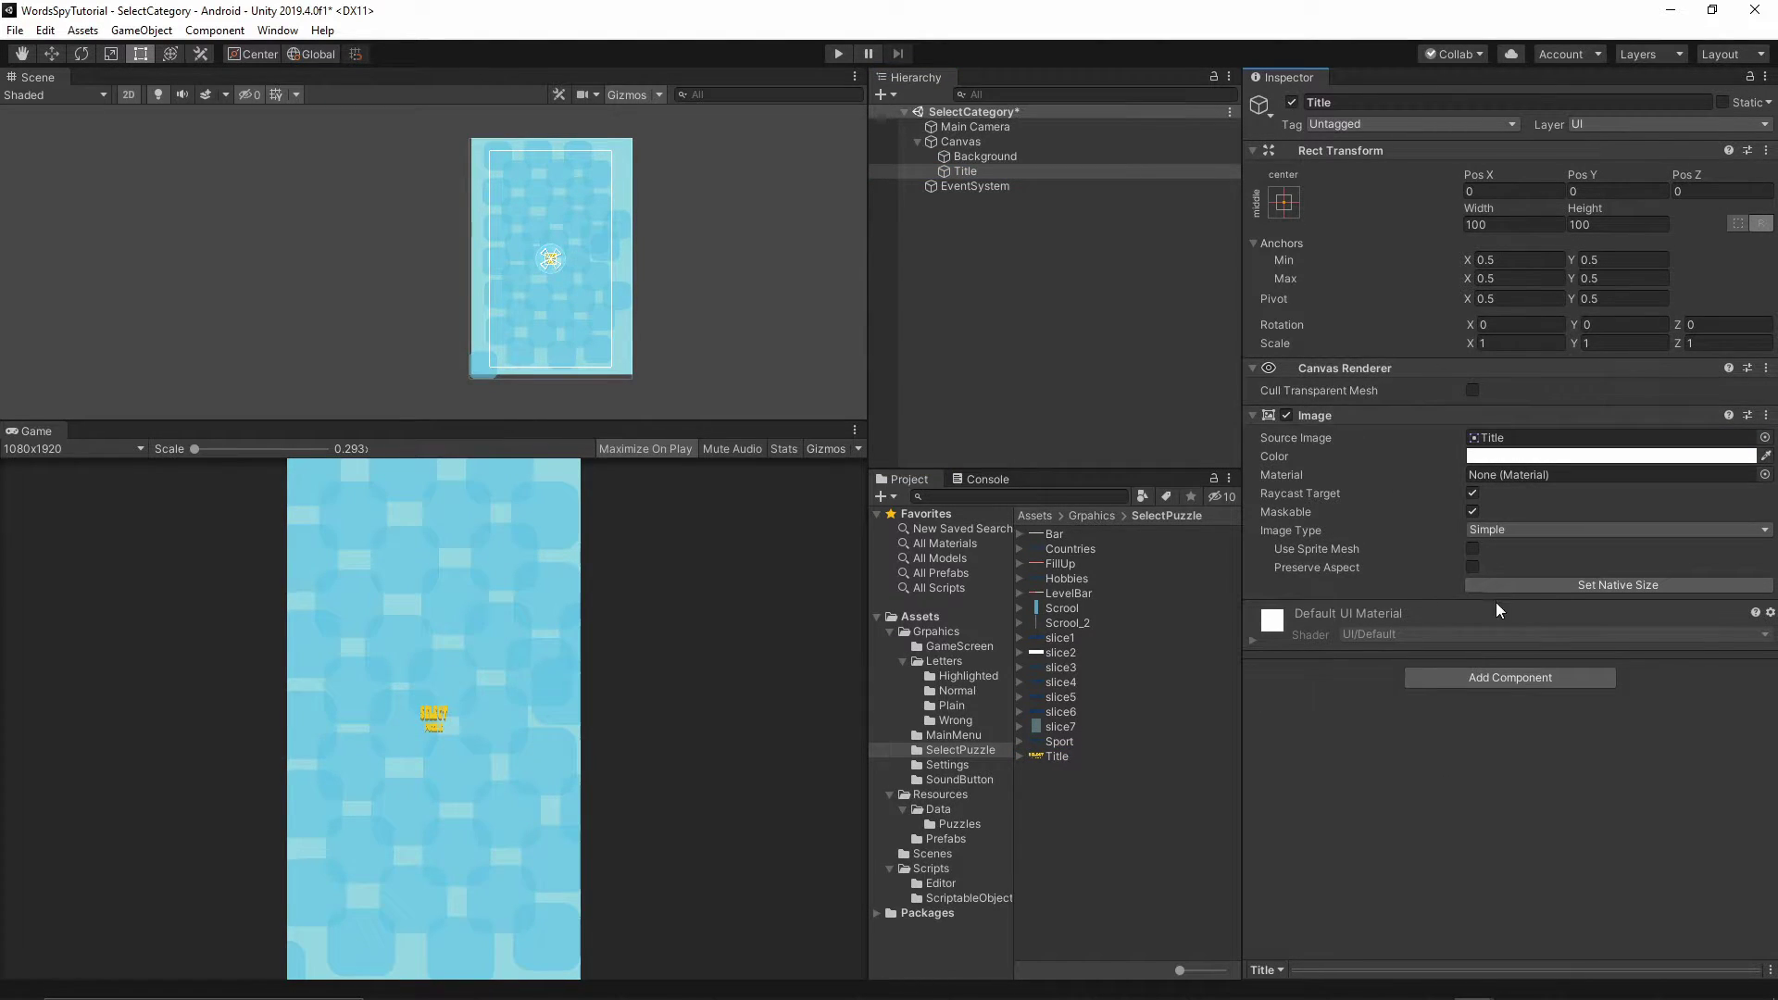
{"action": "left_click", "coordinate": [1611, 589]}
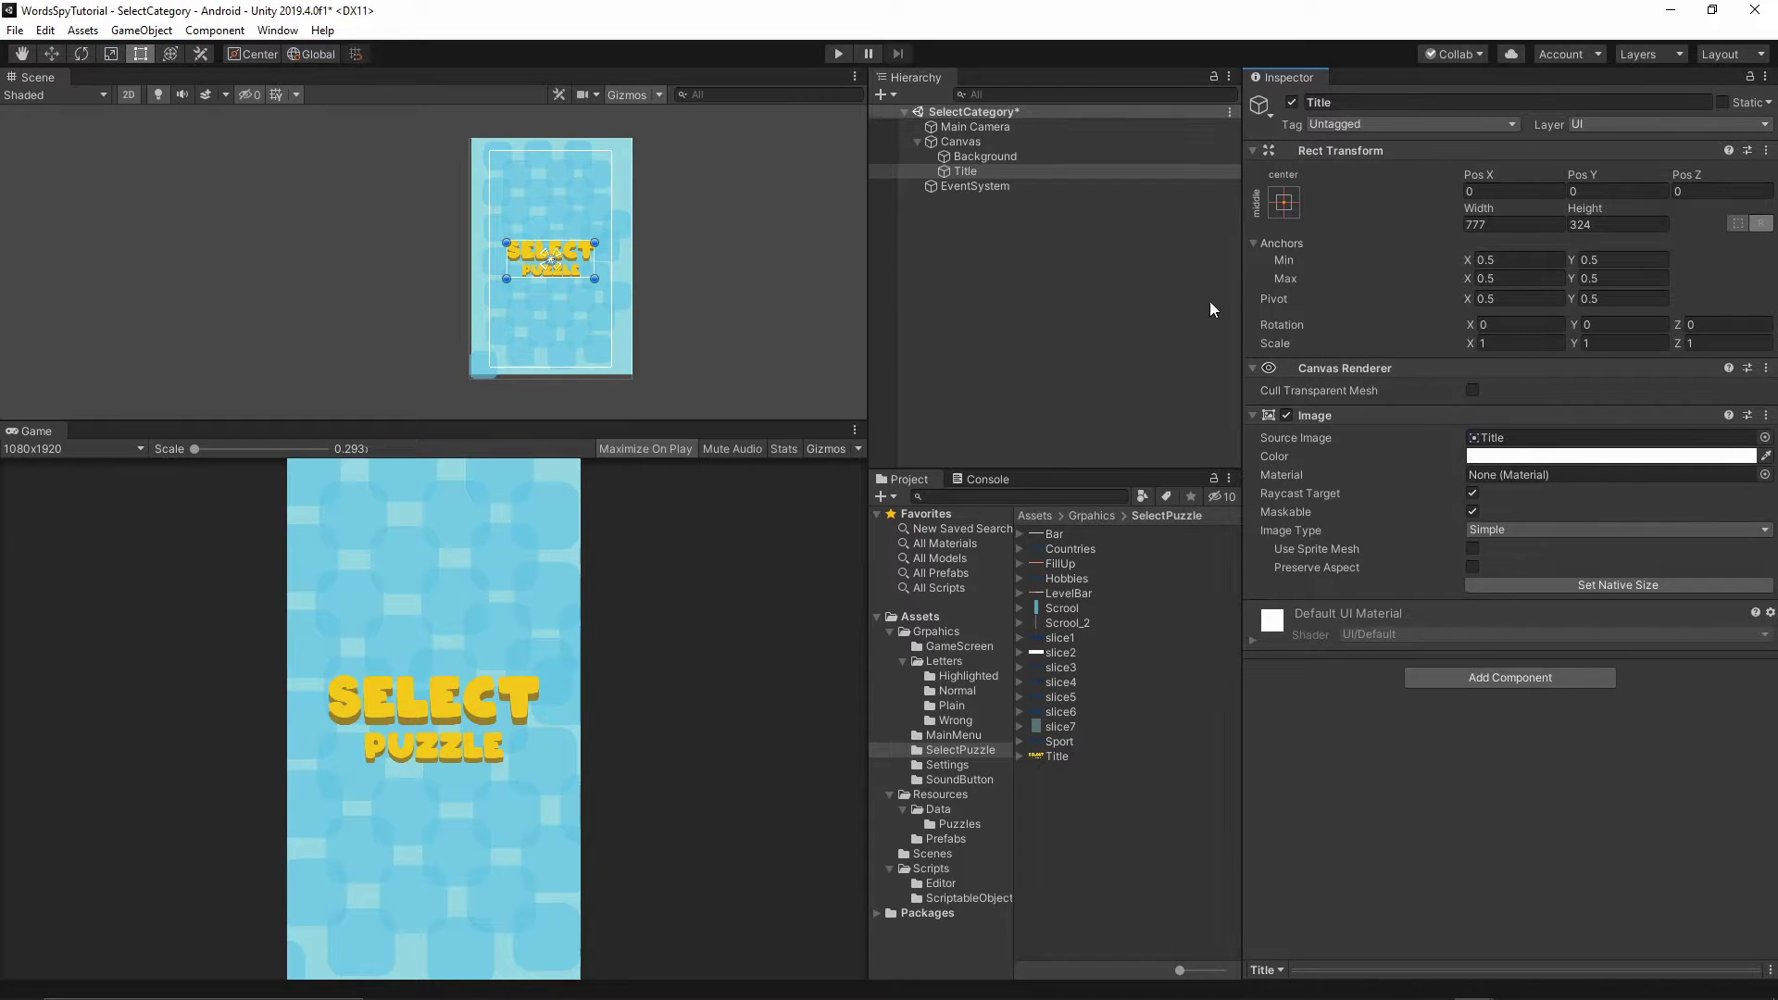
Scale the Title image to 0.8 on the X, Y and Z axes.
{"action": "left_click", "coordinate": [1515, 341]}
{"action": "type", "text": "0.8"}
{"action": "key", "text": "Tab"}
{"action": "type", "text": "0.8"}
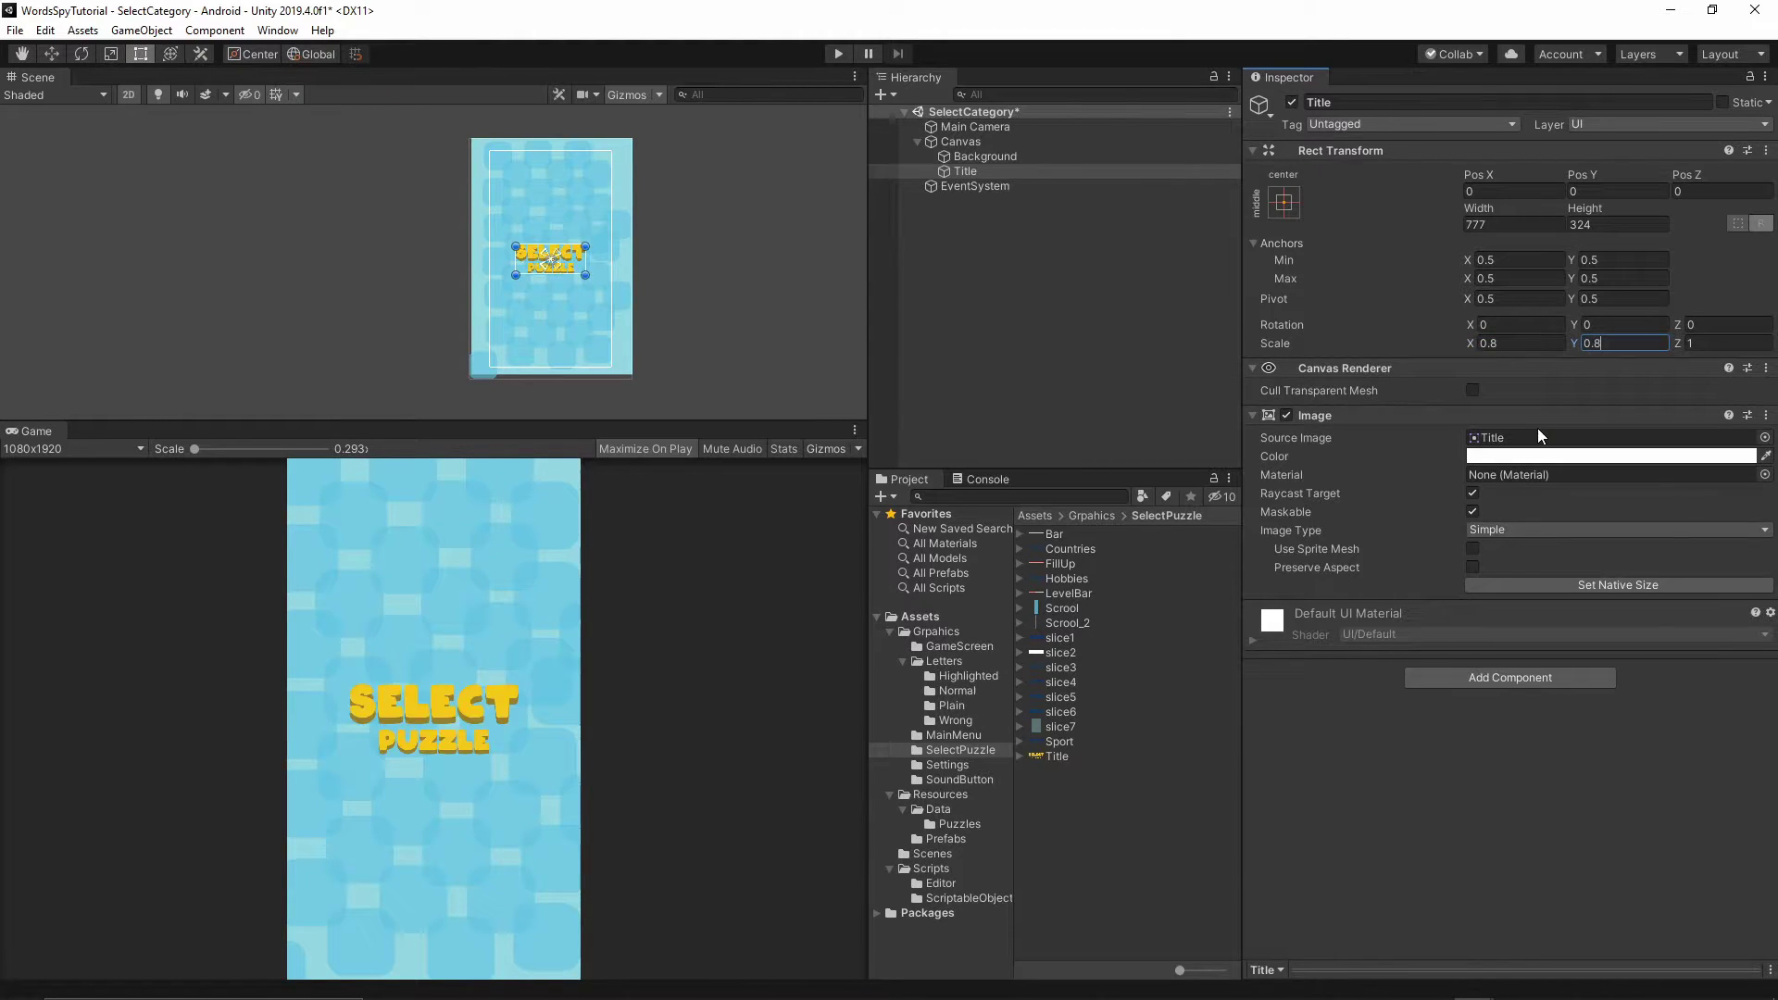
{"action": "key", "text": "Tab"}
{"action": "type", "text": "0.8"}
{"action": "key", "text": "Return"}
Set the Title image's Pos Y to 751.
{"action": "left_click", "coordinate": [1576, 191]}
{"action": "type", "text": "7512"}
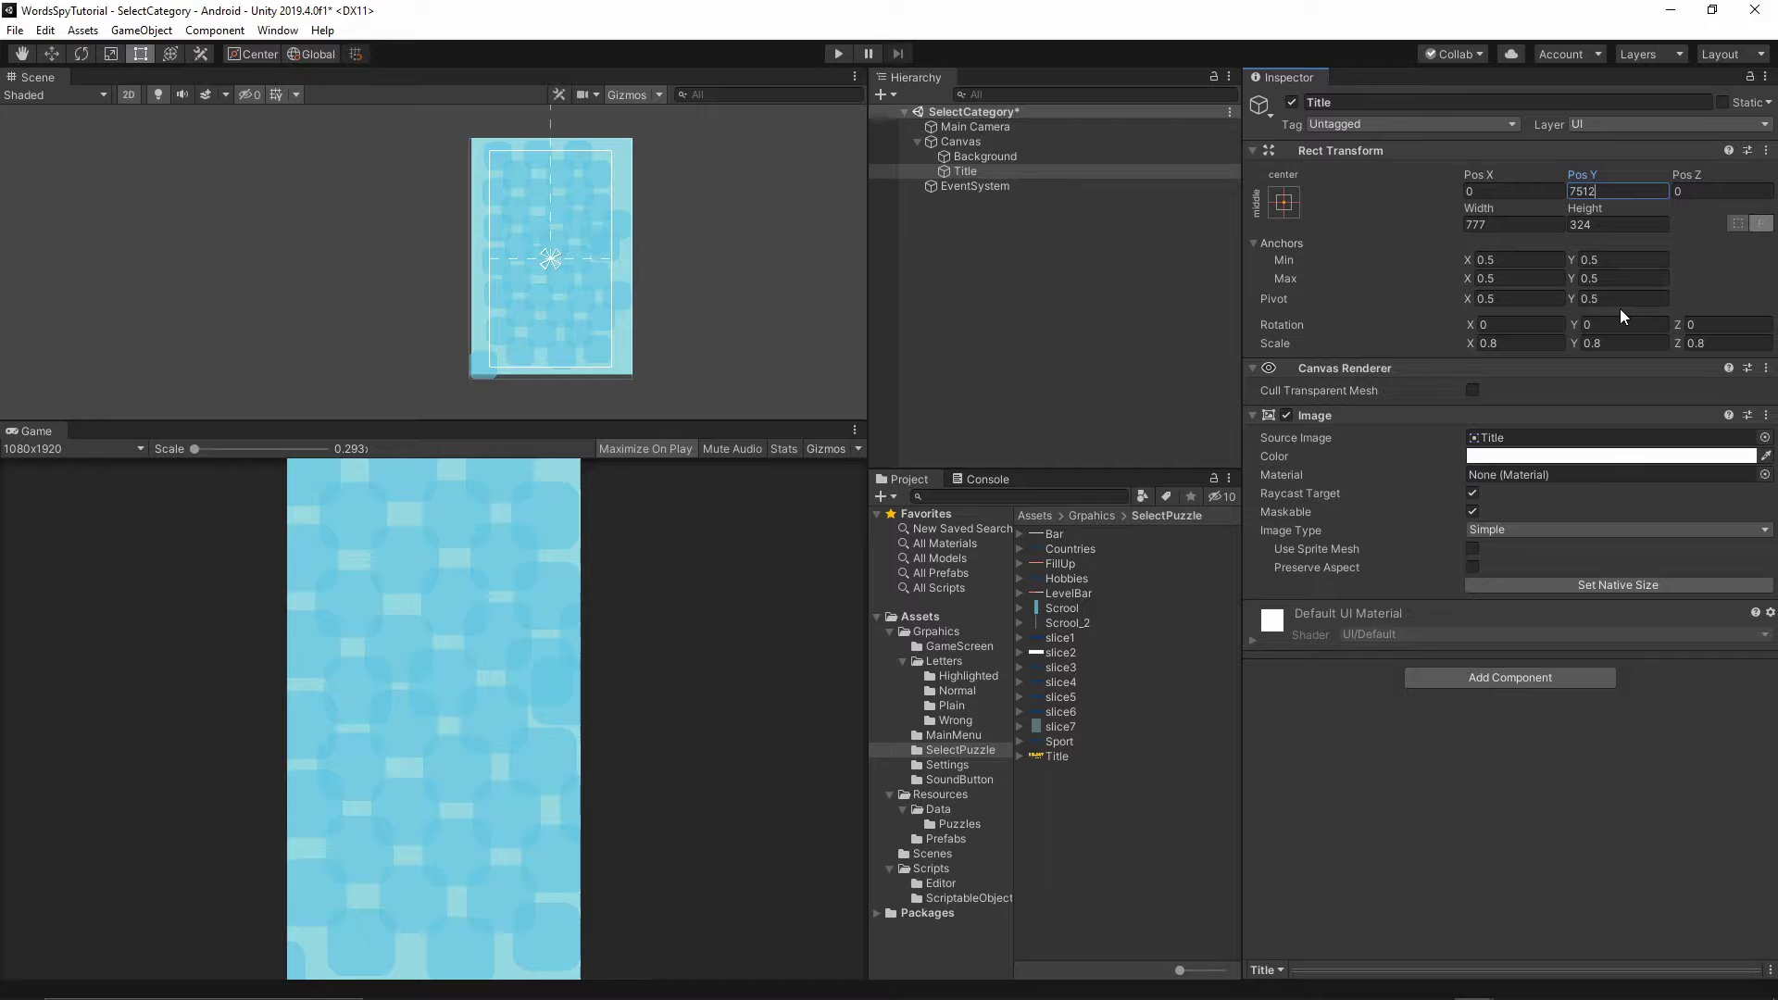
{"action": "key", "text": "BackSpace"}
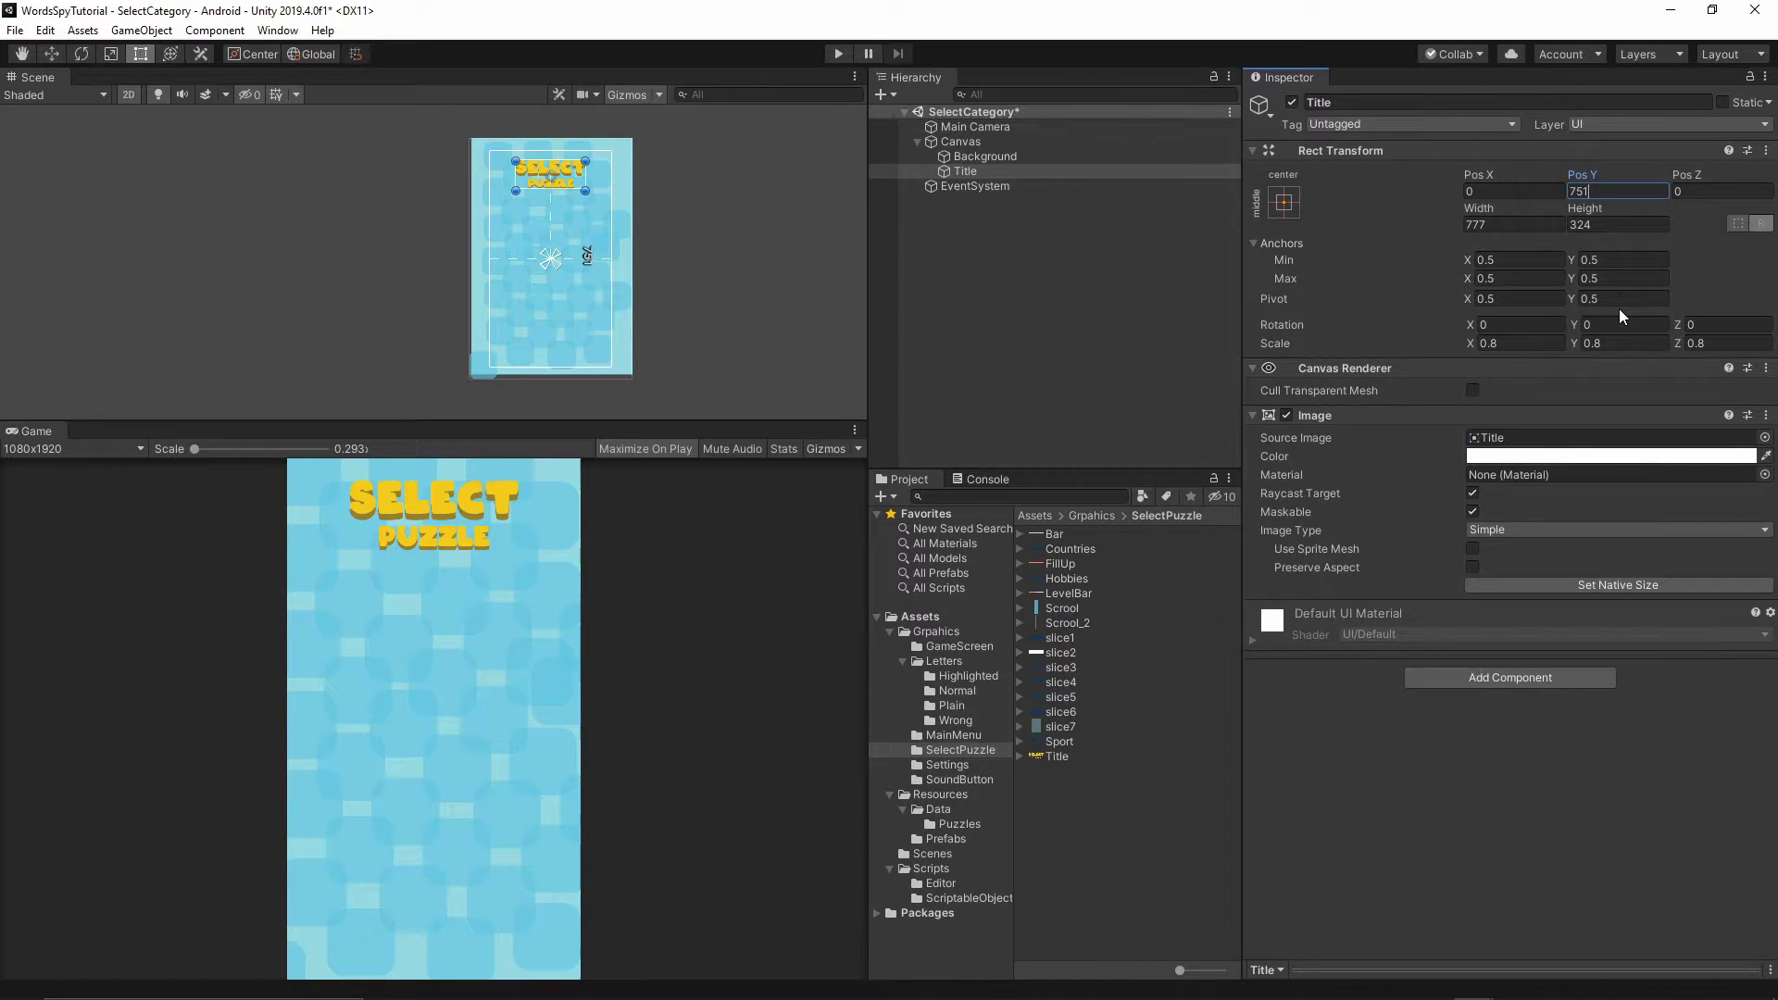
{"action": "key", "text": "Return"}
{"action": "left_click", "coordinate": [1095, 369]}
{"action": "left_click", "coordinate": [954, 158]}
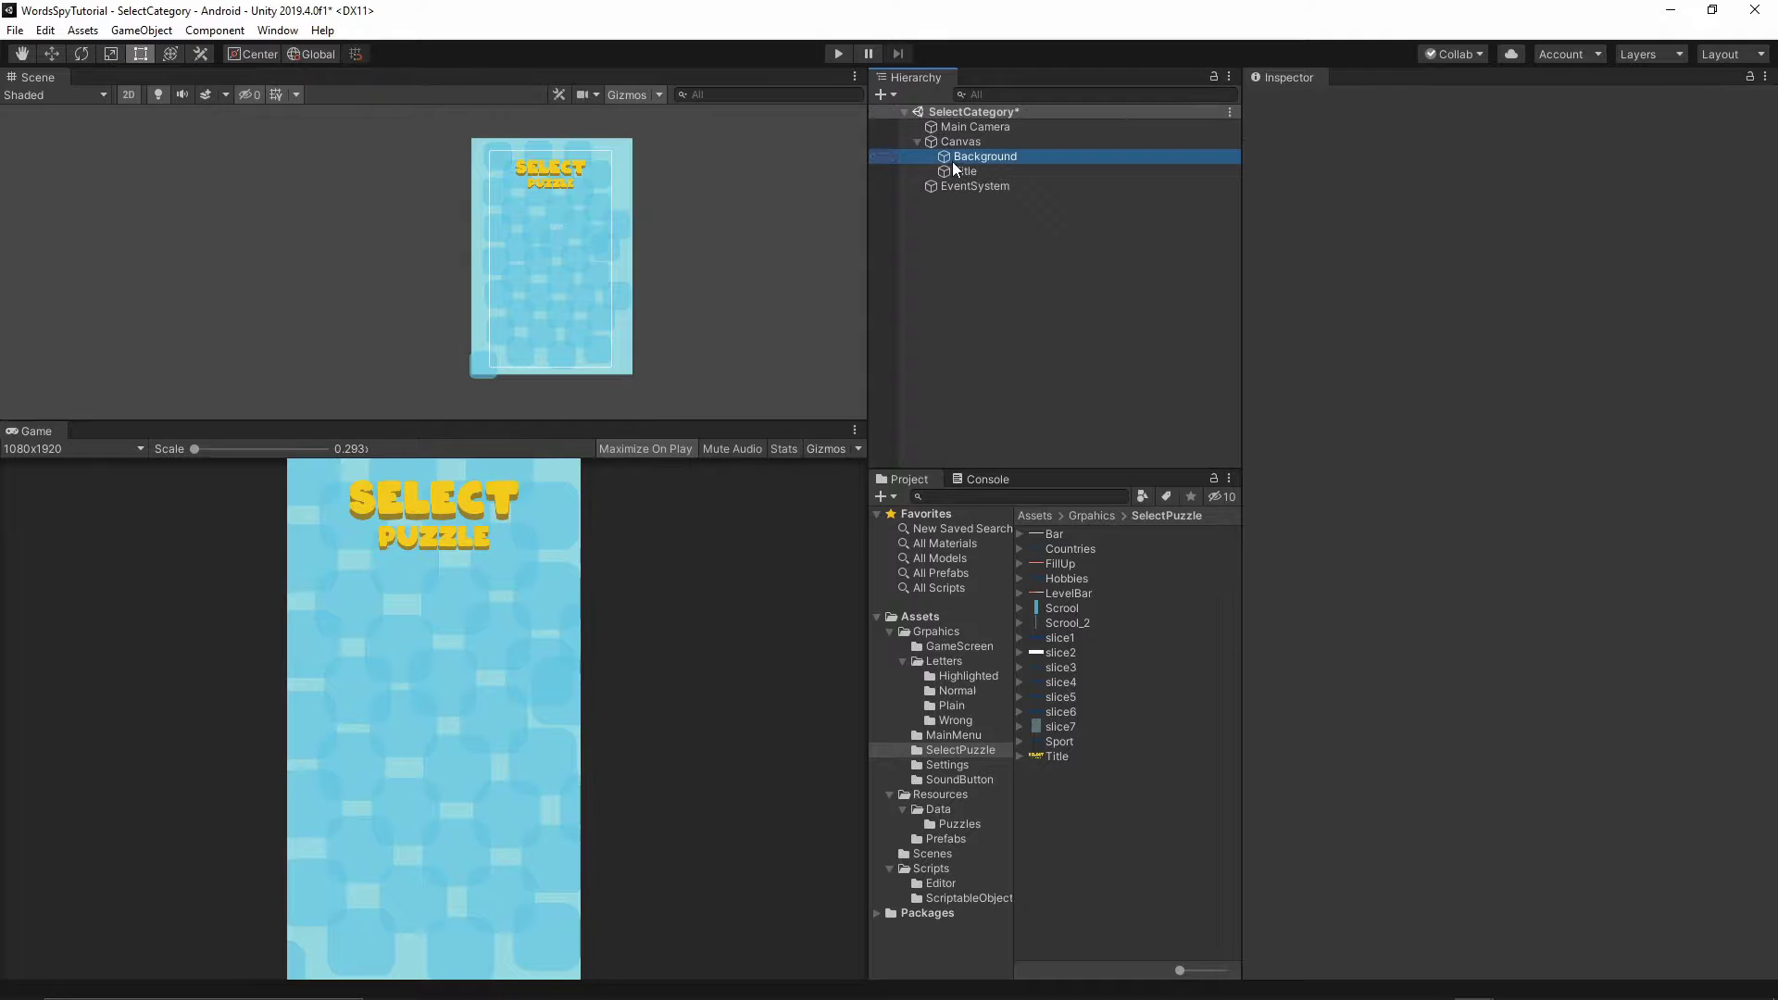
{"action": "left_click", "coordinate": [969, 172]}
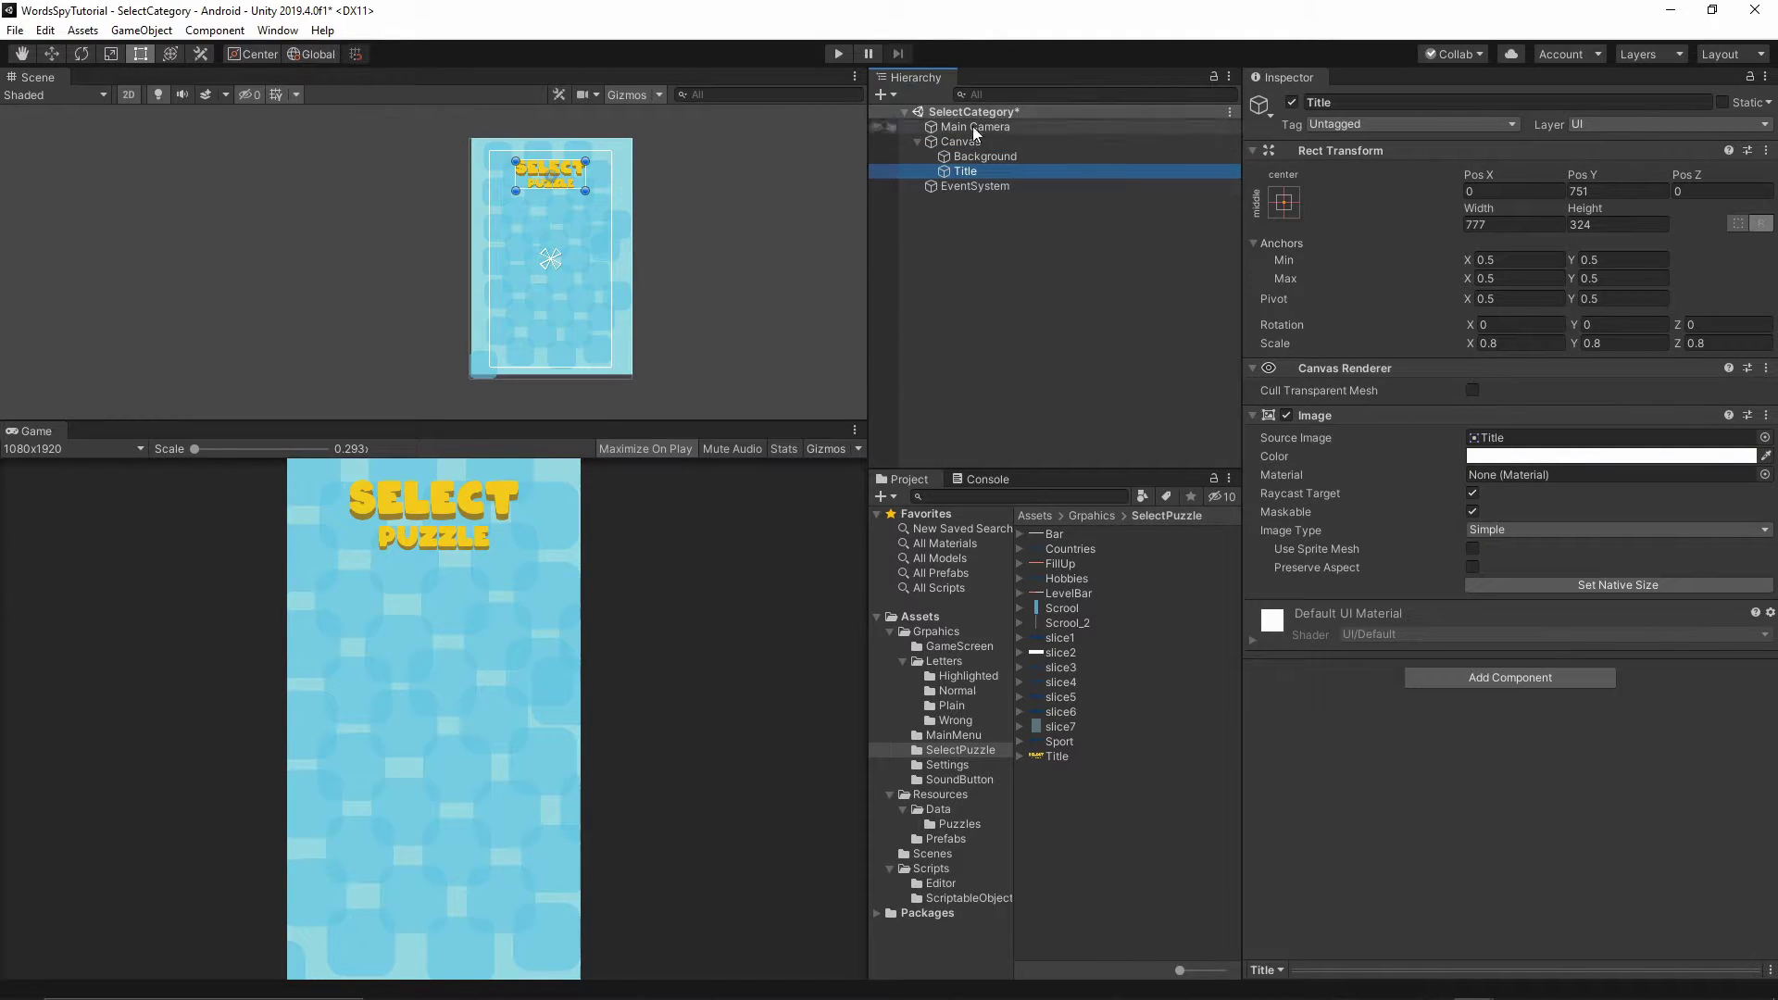
Add a UI button named BackButton as a child of the Canvas and delete its Text child.
{"action": "right_click", "coordinate": [960, 145]}
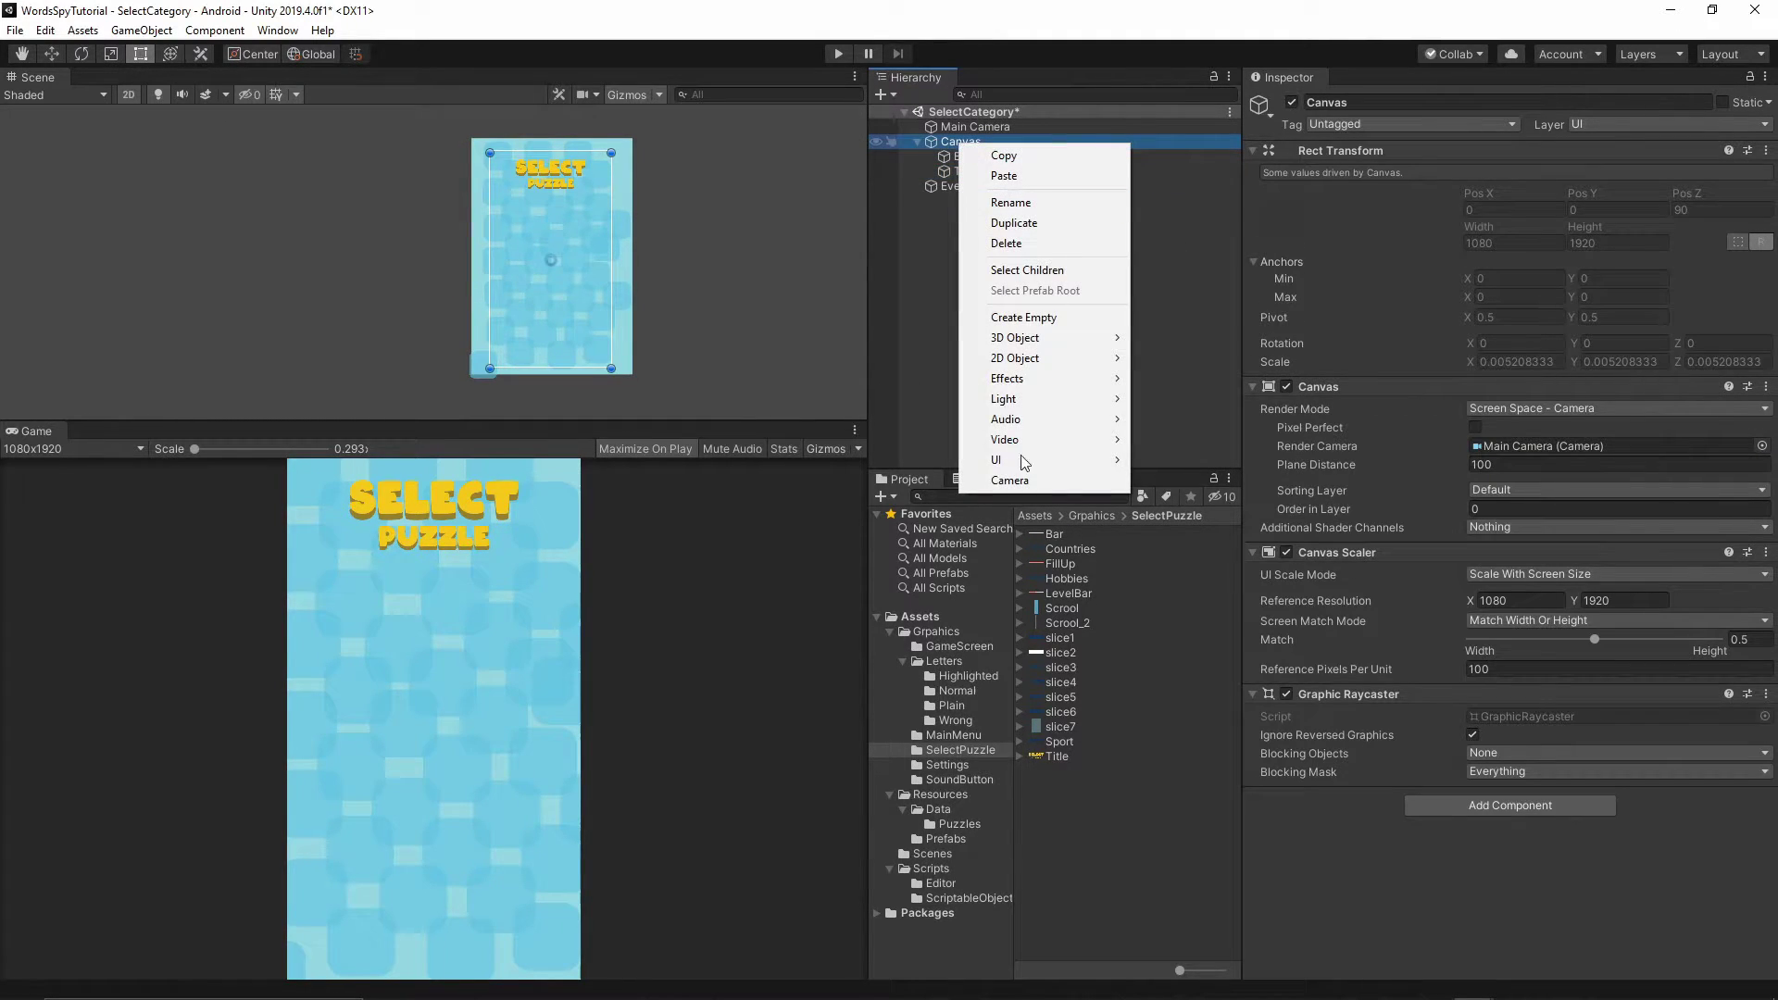
{"action": "mouse_move", "coordinate": [1019, 461]}
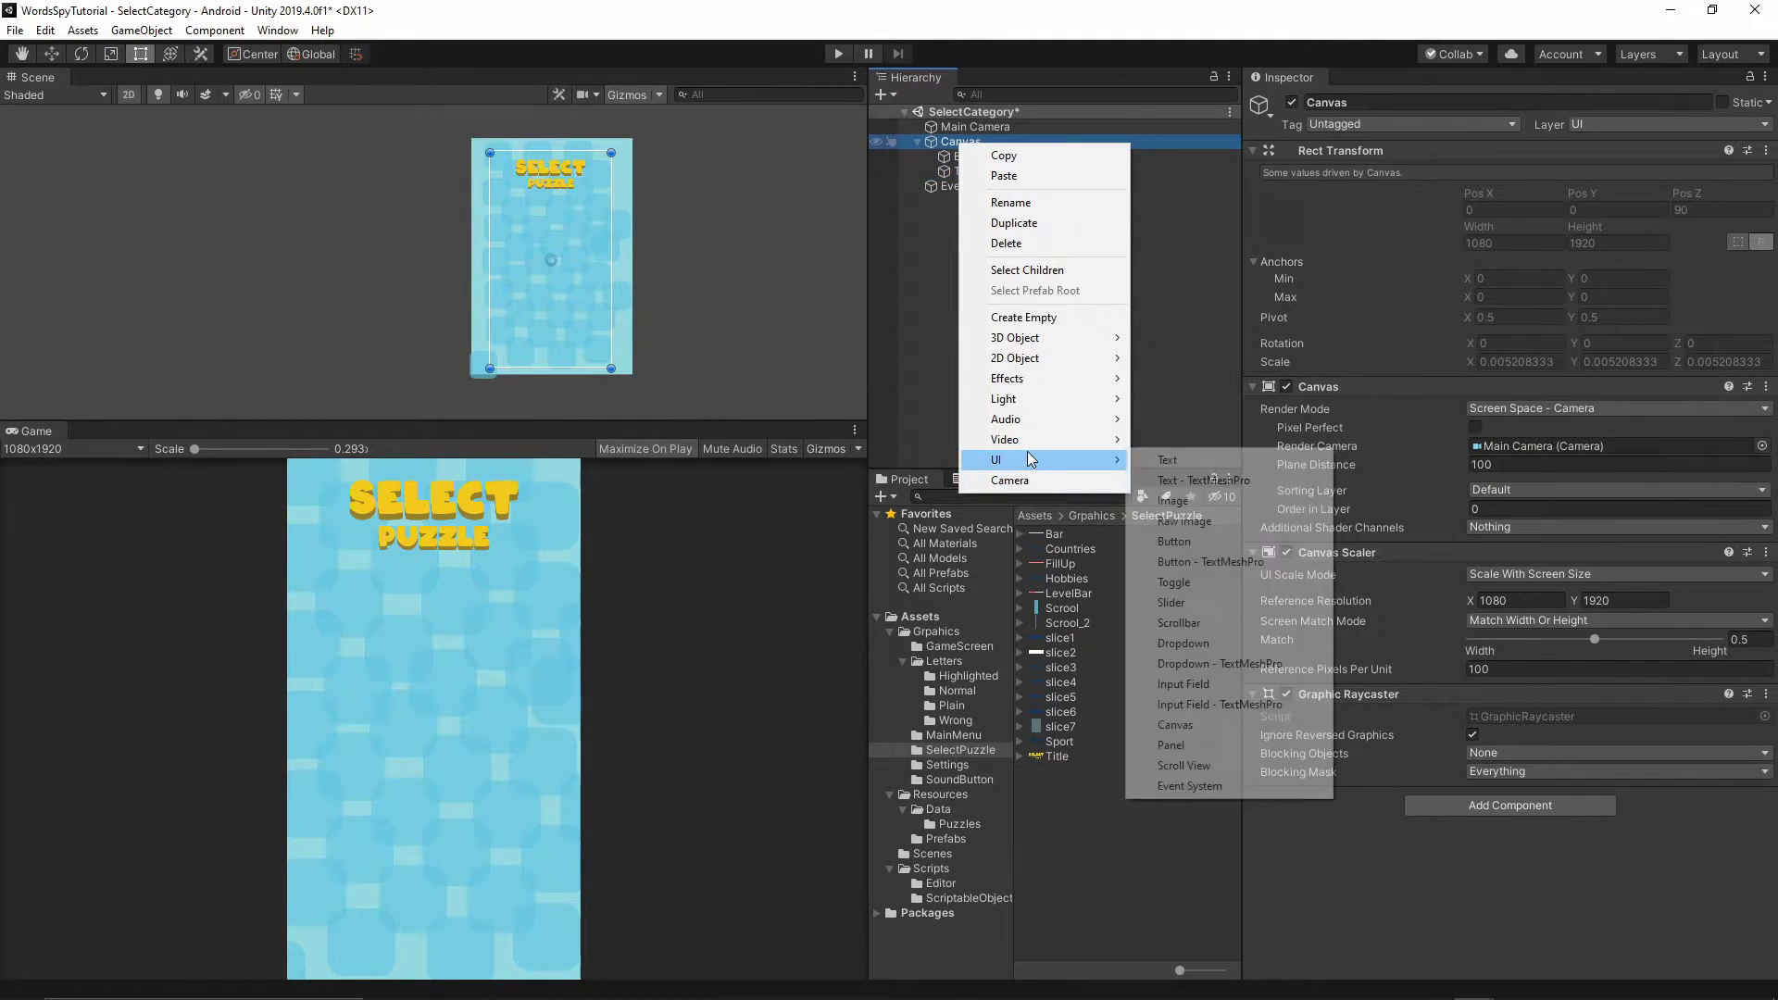
{"action": "left_click", "coordinate": [1200, 542]}
{"action": "left_click", "coordinate": [1404, 103]}
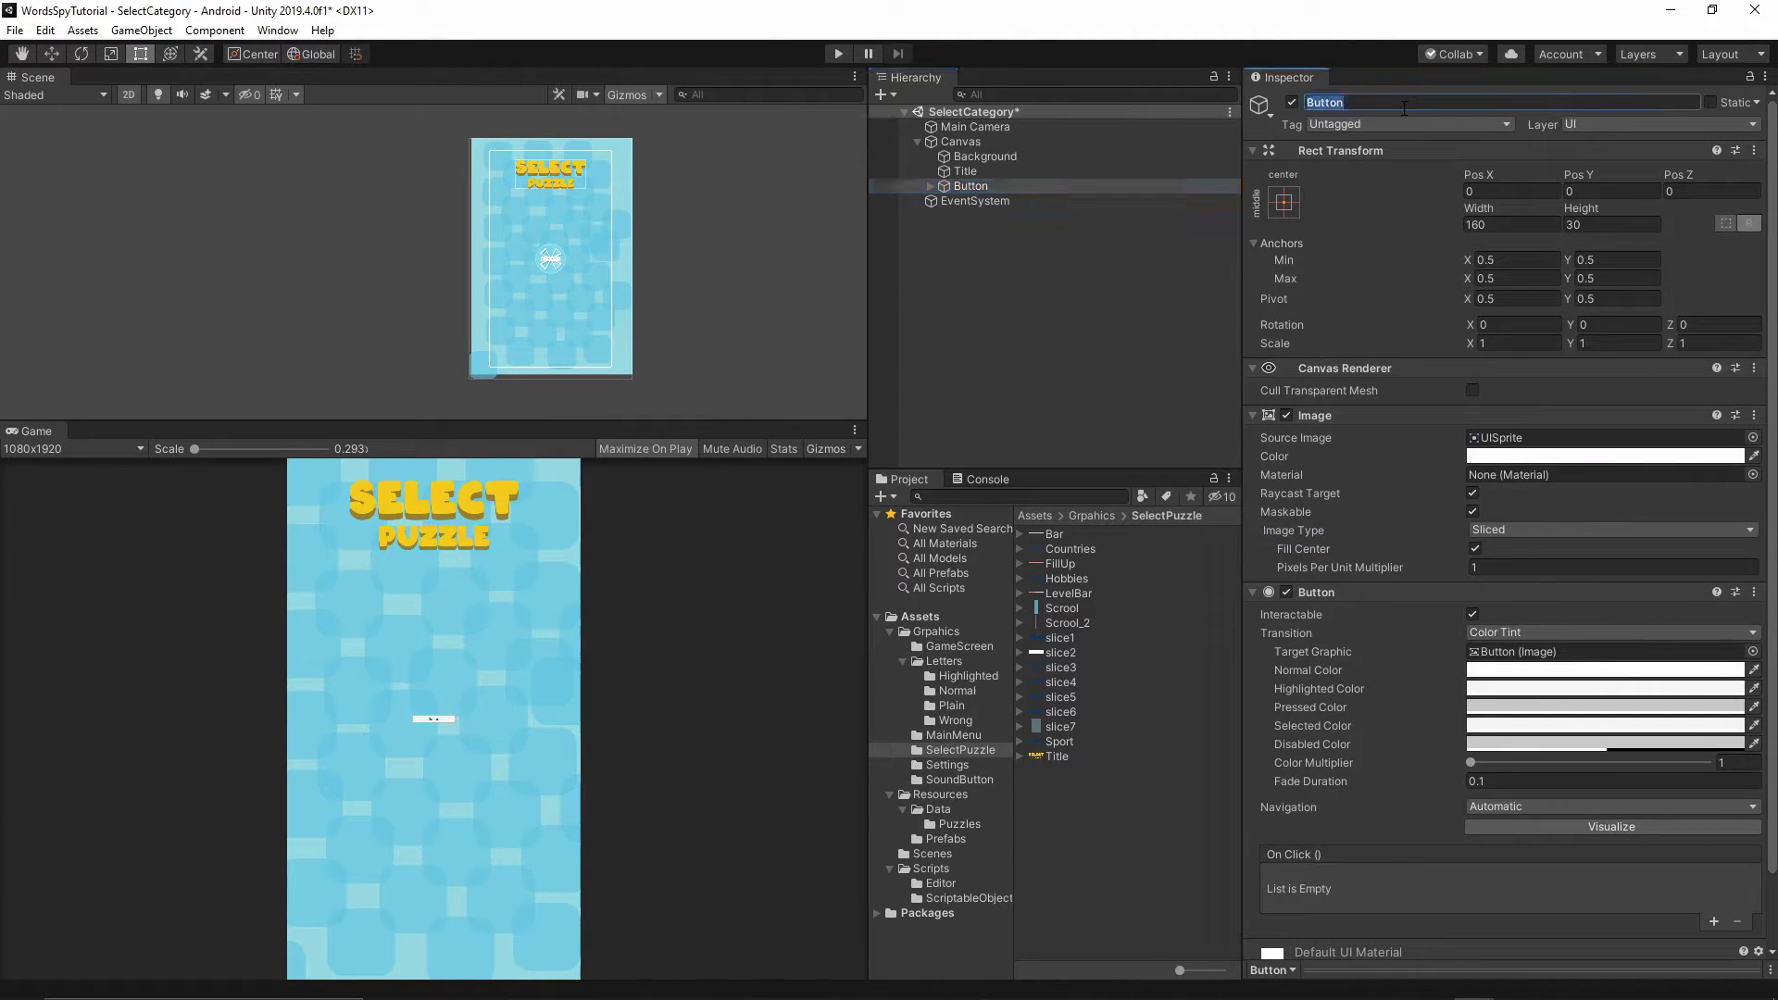
{"action": "type", "text": "BackButton"}
{"action": "key", "text": "Return"}
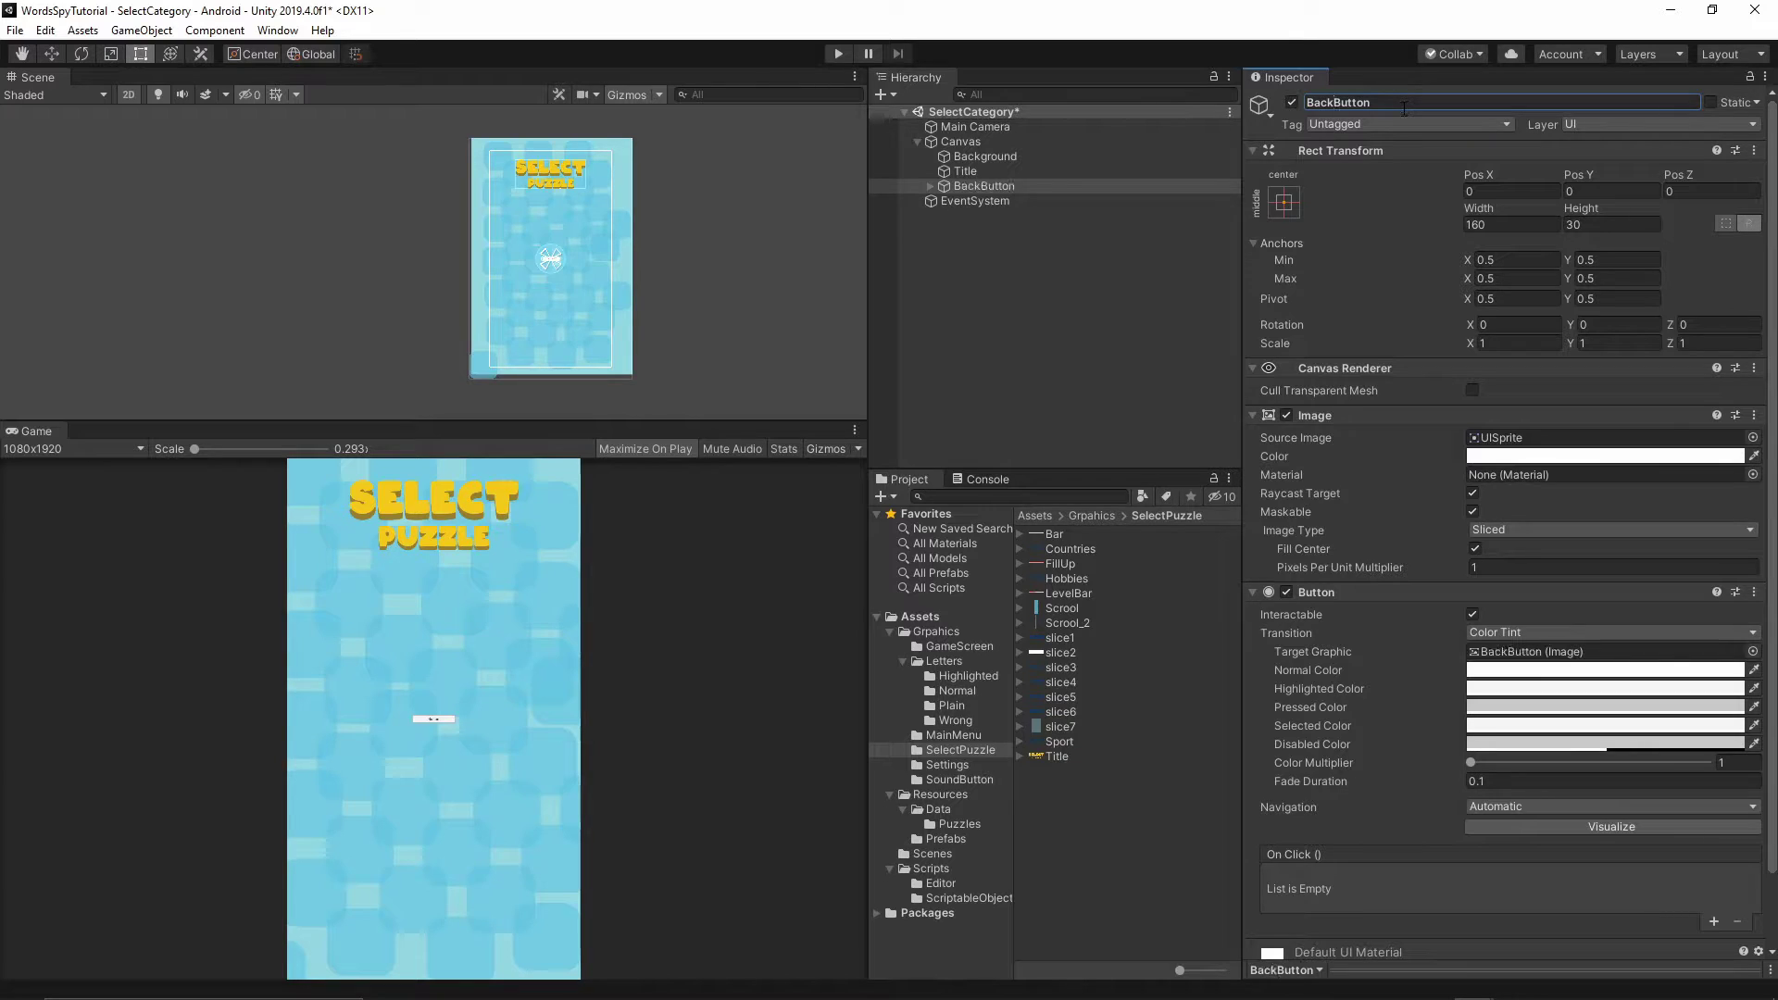
{"action": "left_click", "coordinate": [929, 187]}
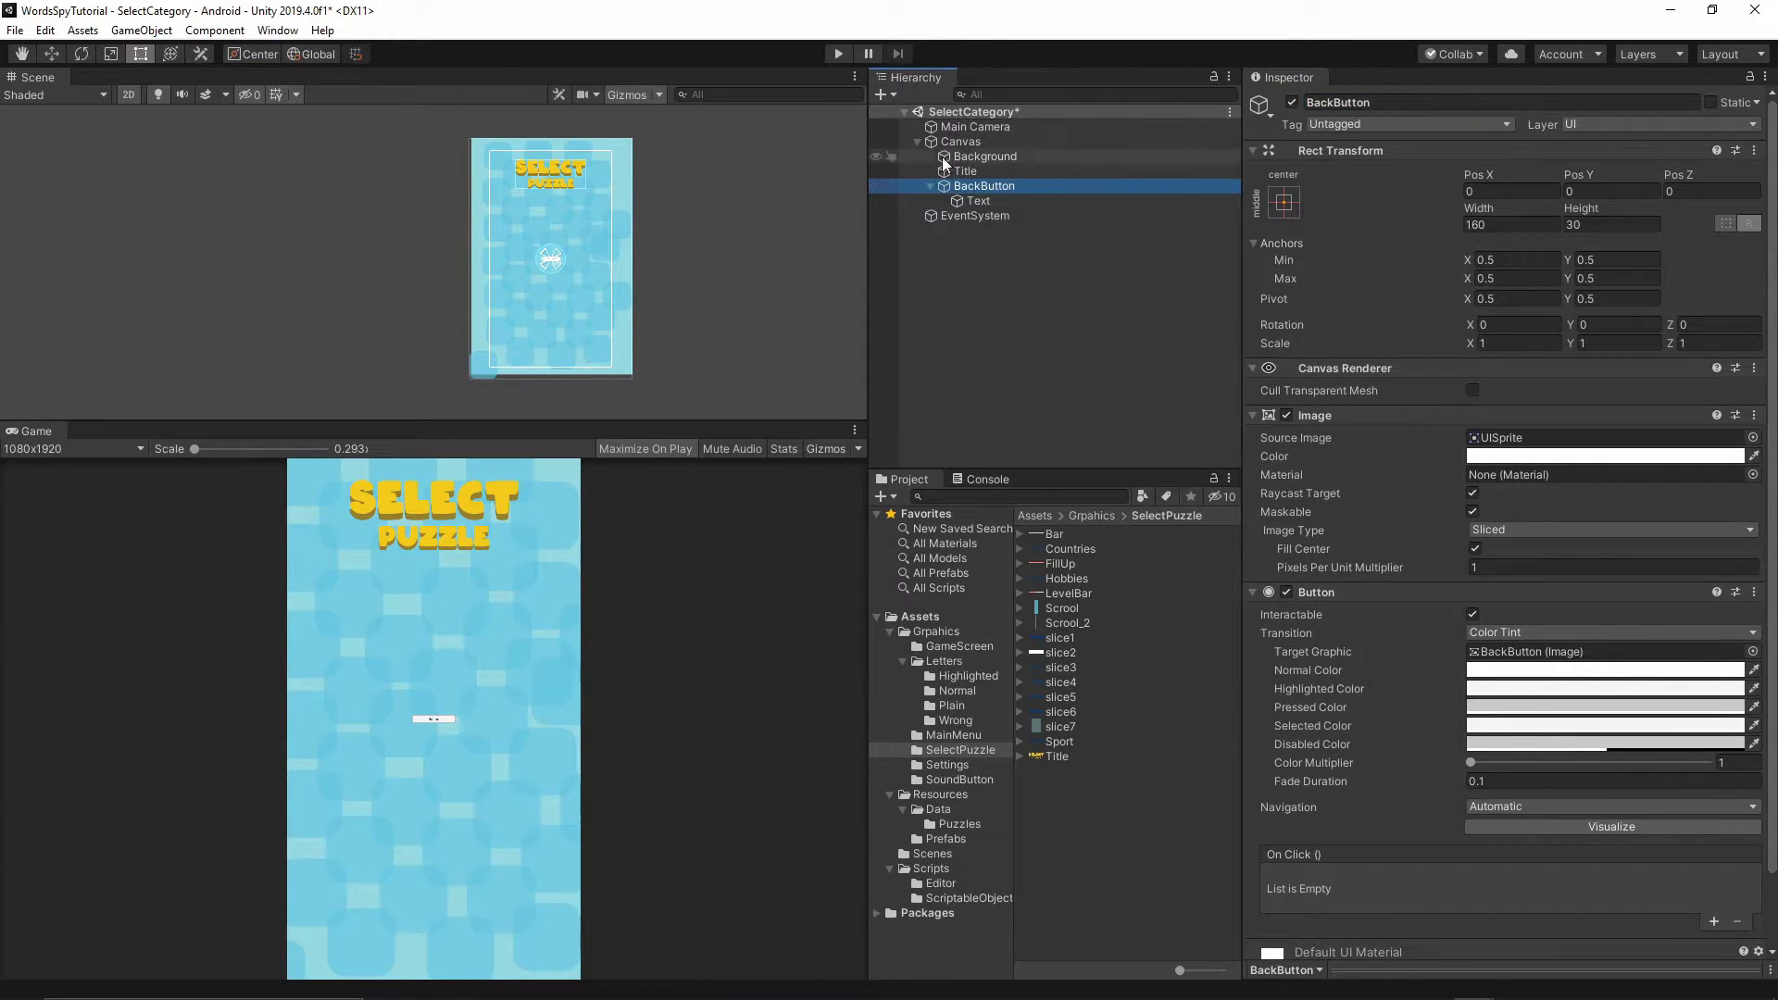
{"action": "left_click", "coordinate": [971, 199]}
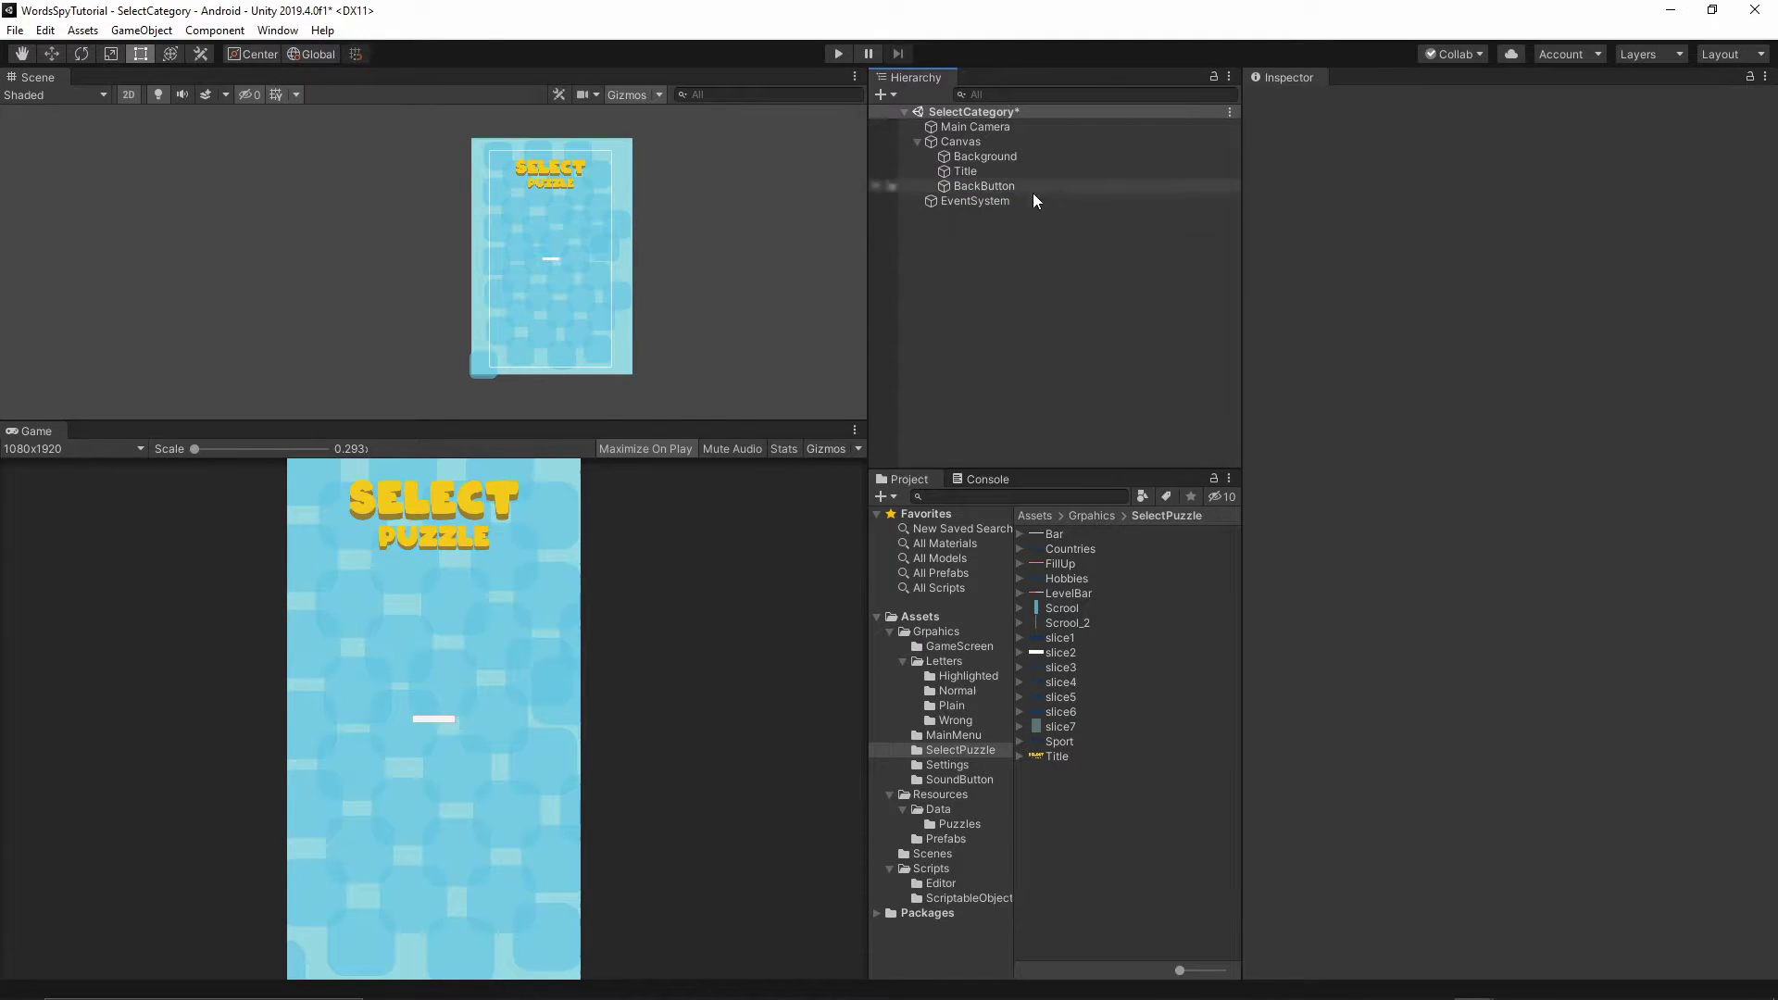
Assign the Back sprite from the GameScreen folder to BackButton's image and set it to its native size.
{"action": "left_click", "coordinate": [1008, 187]}
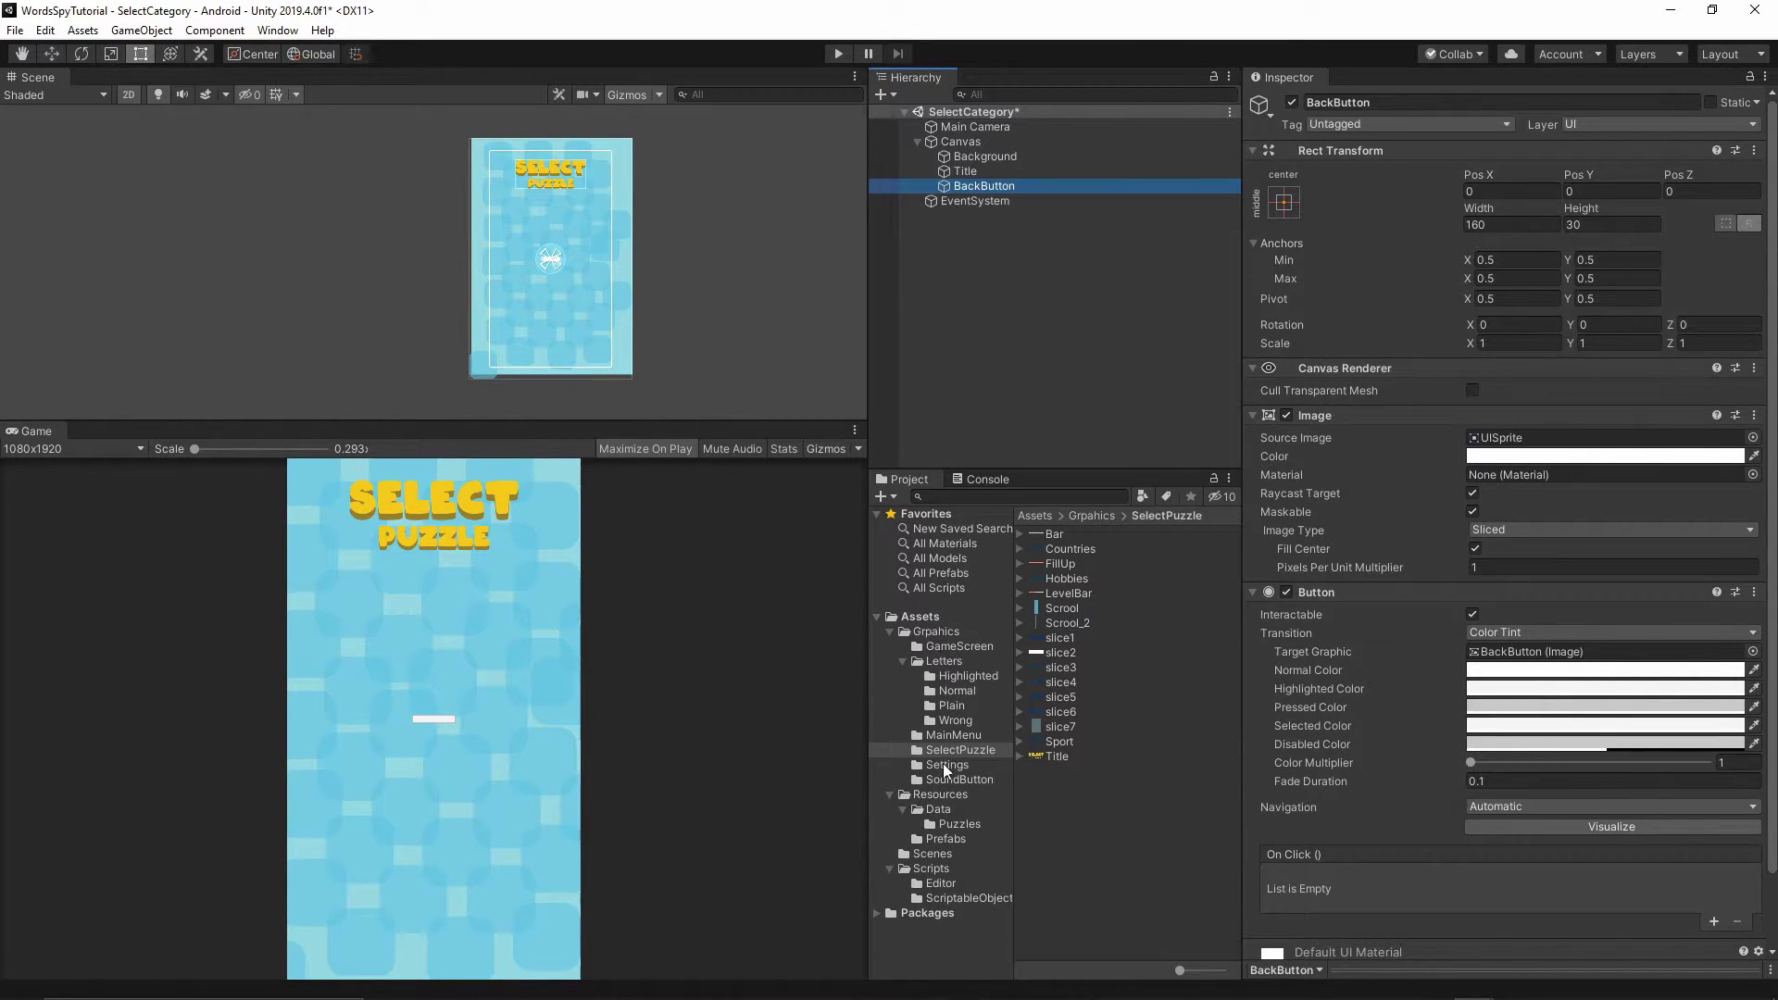
{"action": "left_click", "coordinate": [962, 646]}
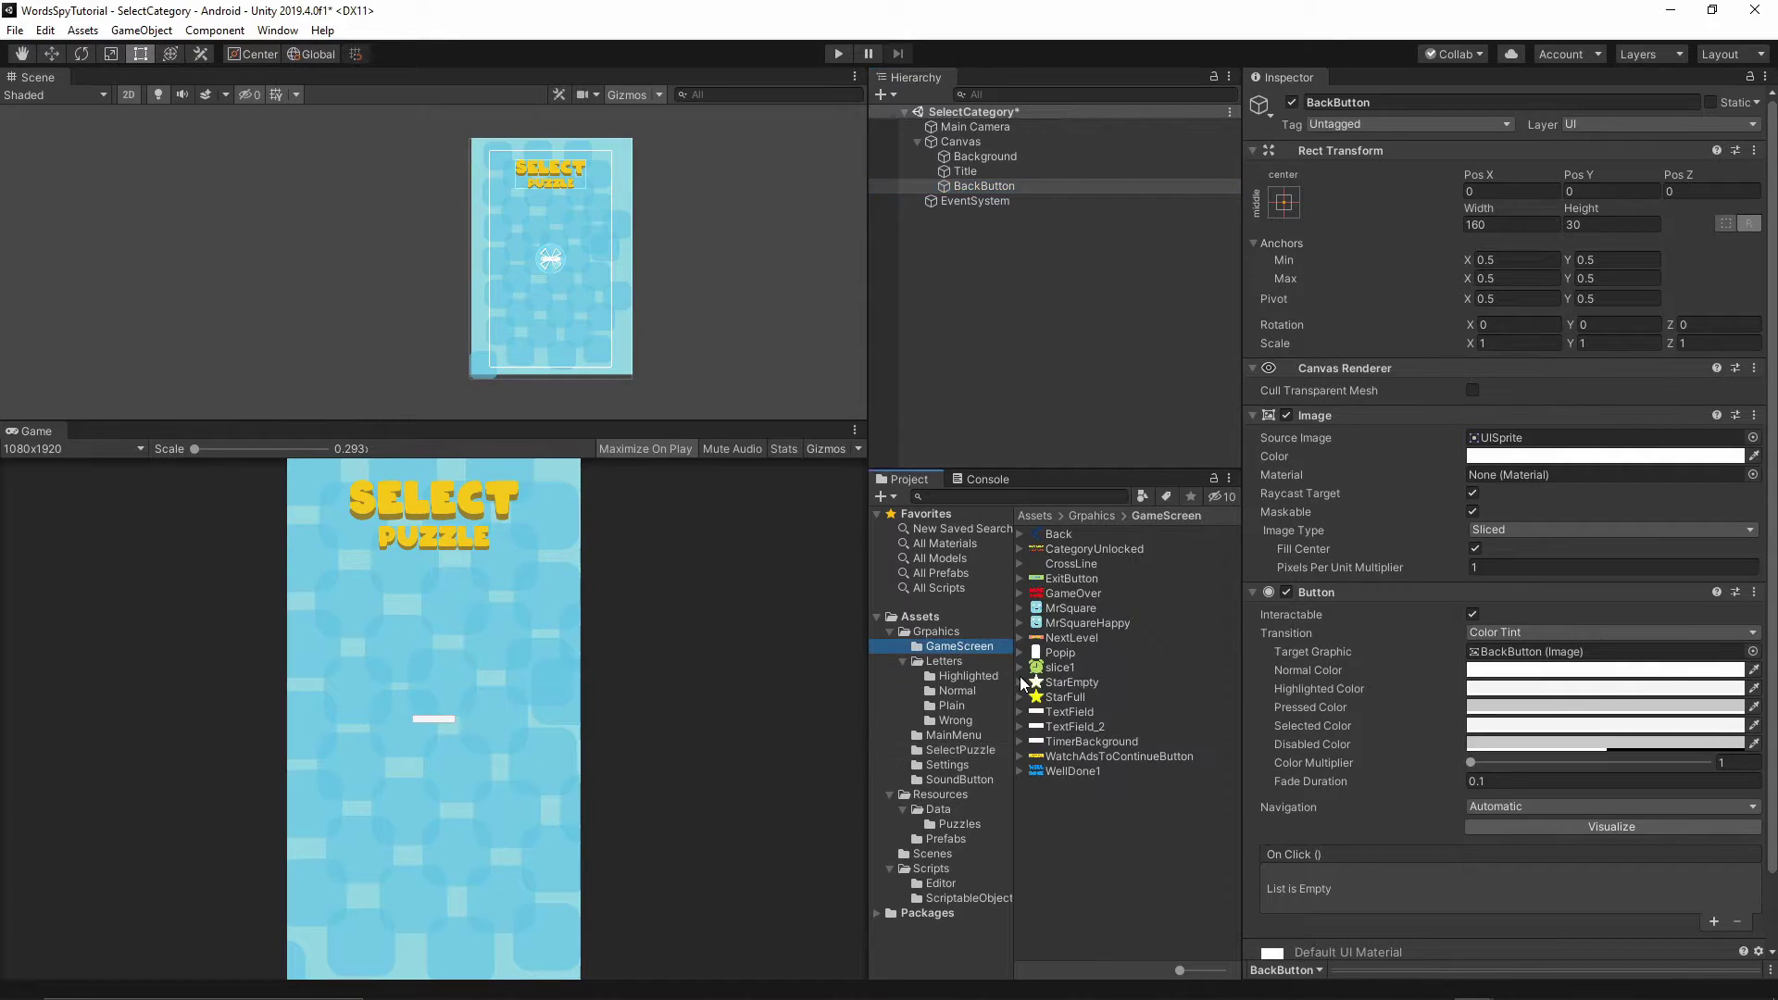
{"action": "left_click", "coordinate": [1049, 537]}
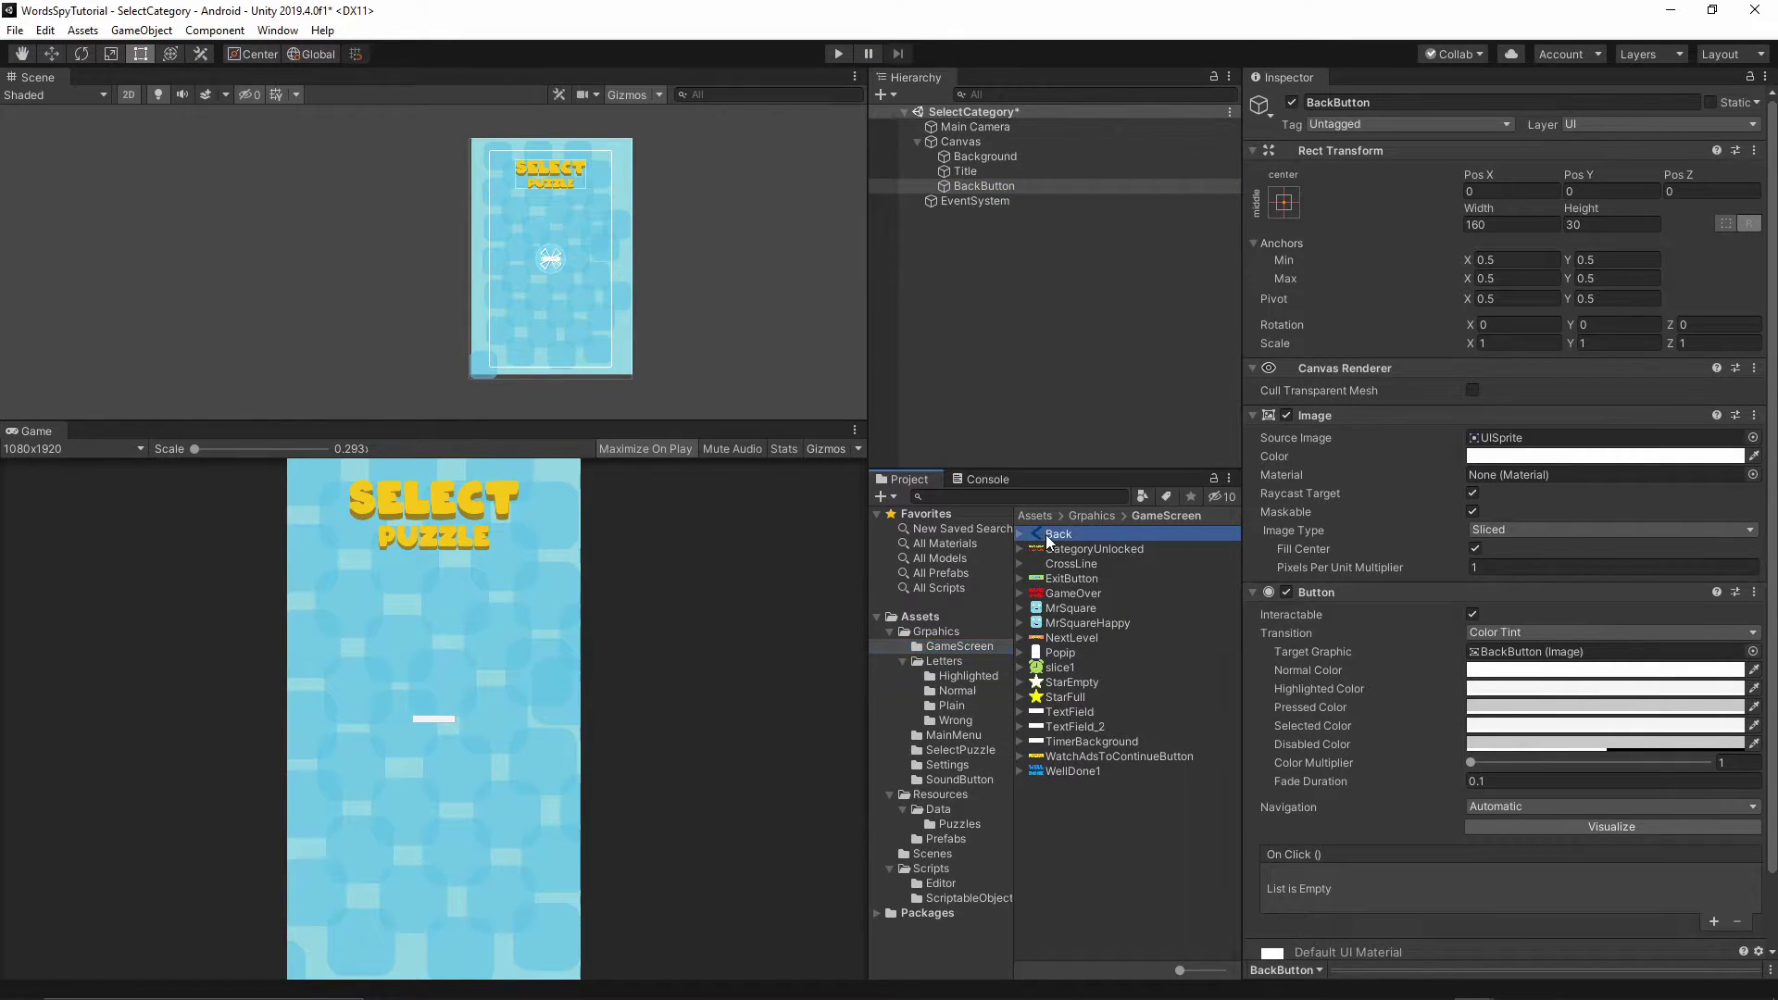
{"action": "left_click_drag", "start_coordinate": [1049, 542], "coordinate": [1516, 452]}
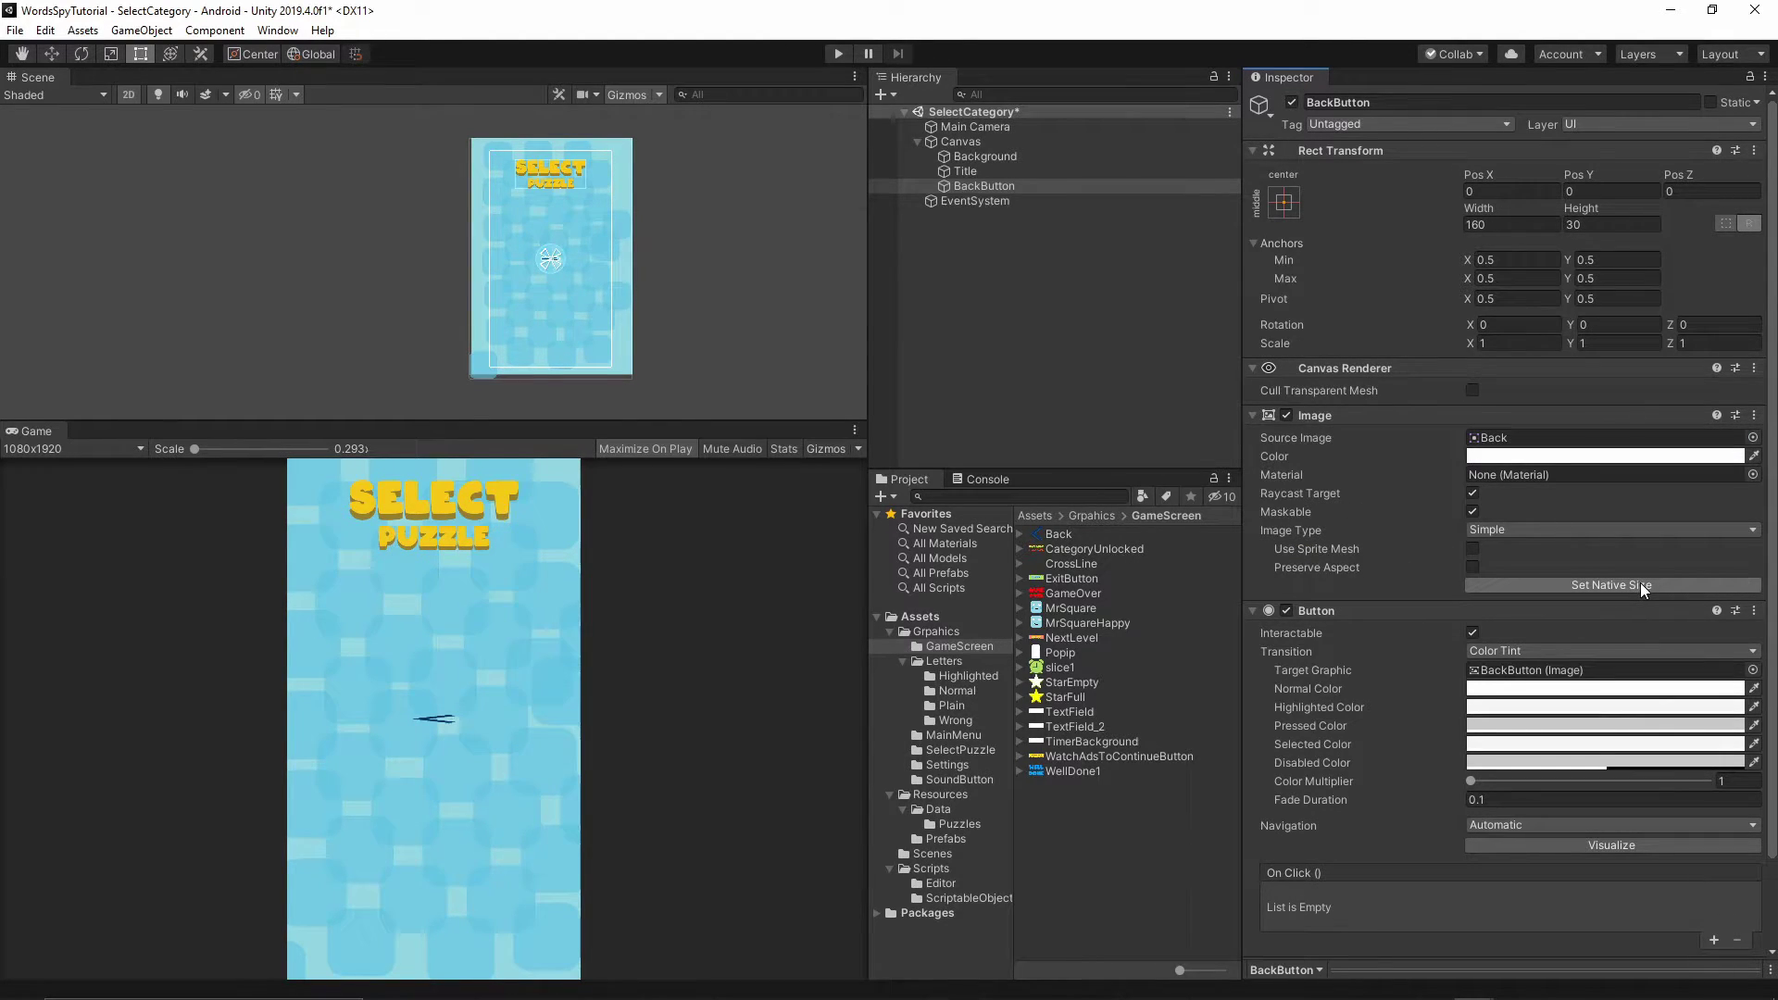
{"action": "left_click", "coordinate": [1640, 581]}
Position BackButton at Pos X -450.7 and Pos Y 774.4.
{"action": "left_click", "coordinate": [1579, 192]}
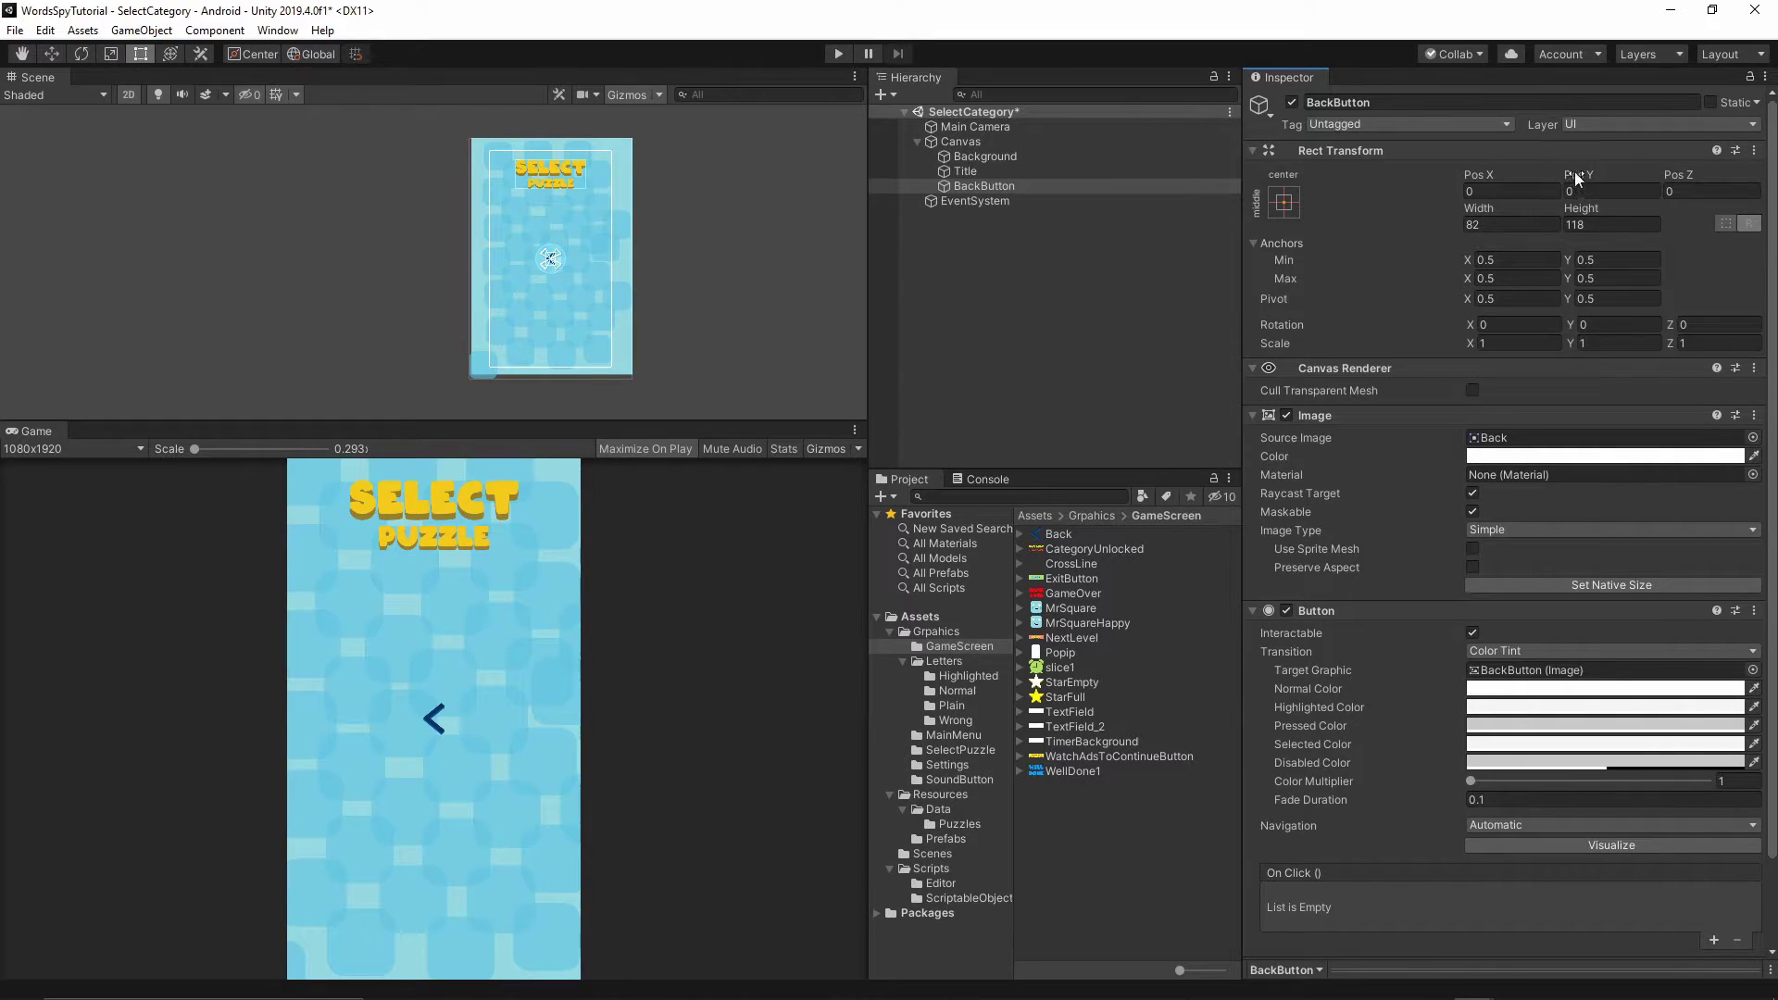
{"action": "type", "text": "774.4"}
{"action": "left_click_drag", "start_coordinate": [1479, 178], "coordinate": [947, 208]}
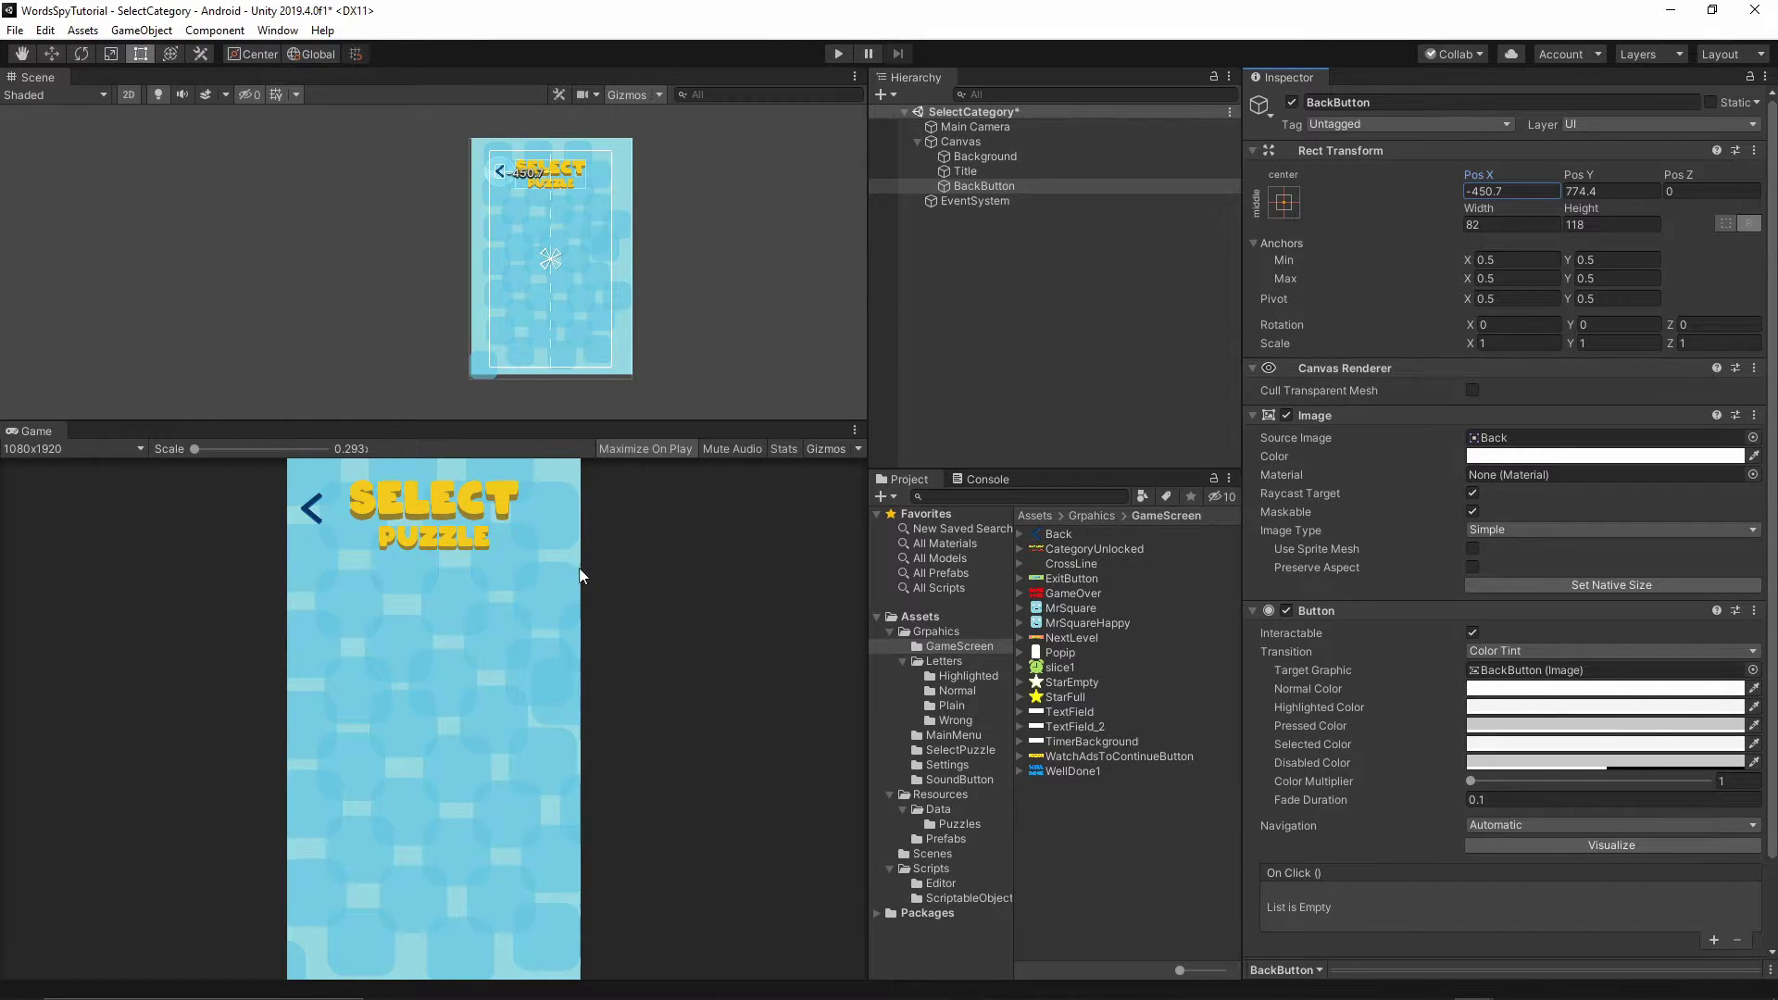
{"action": "left_click", "coordinate": [1093, 371]}
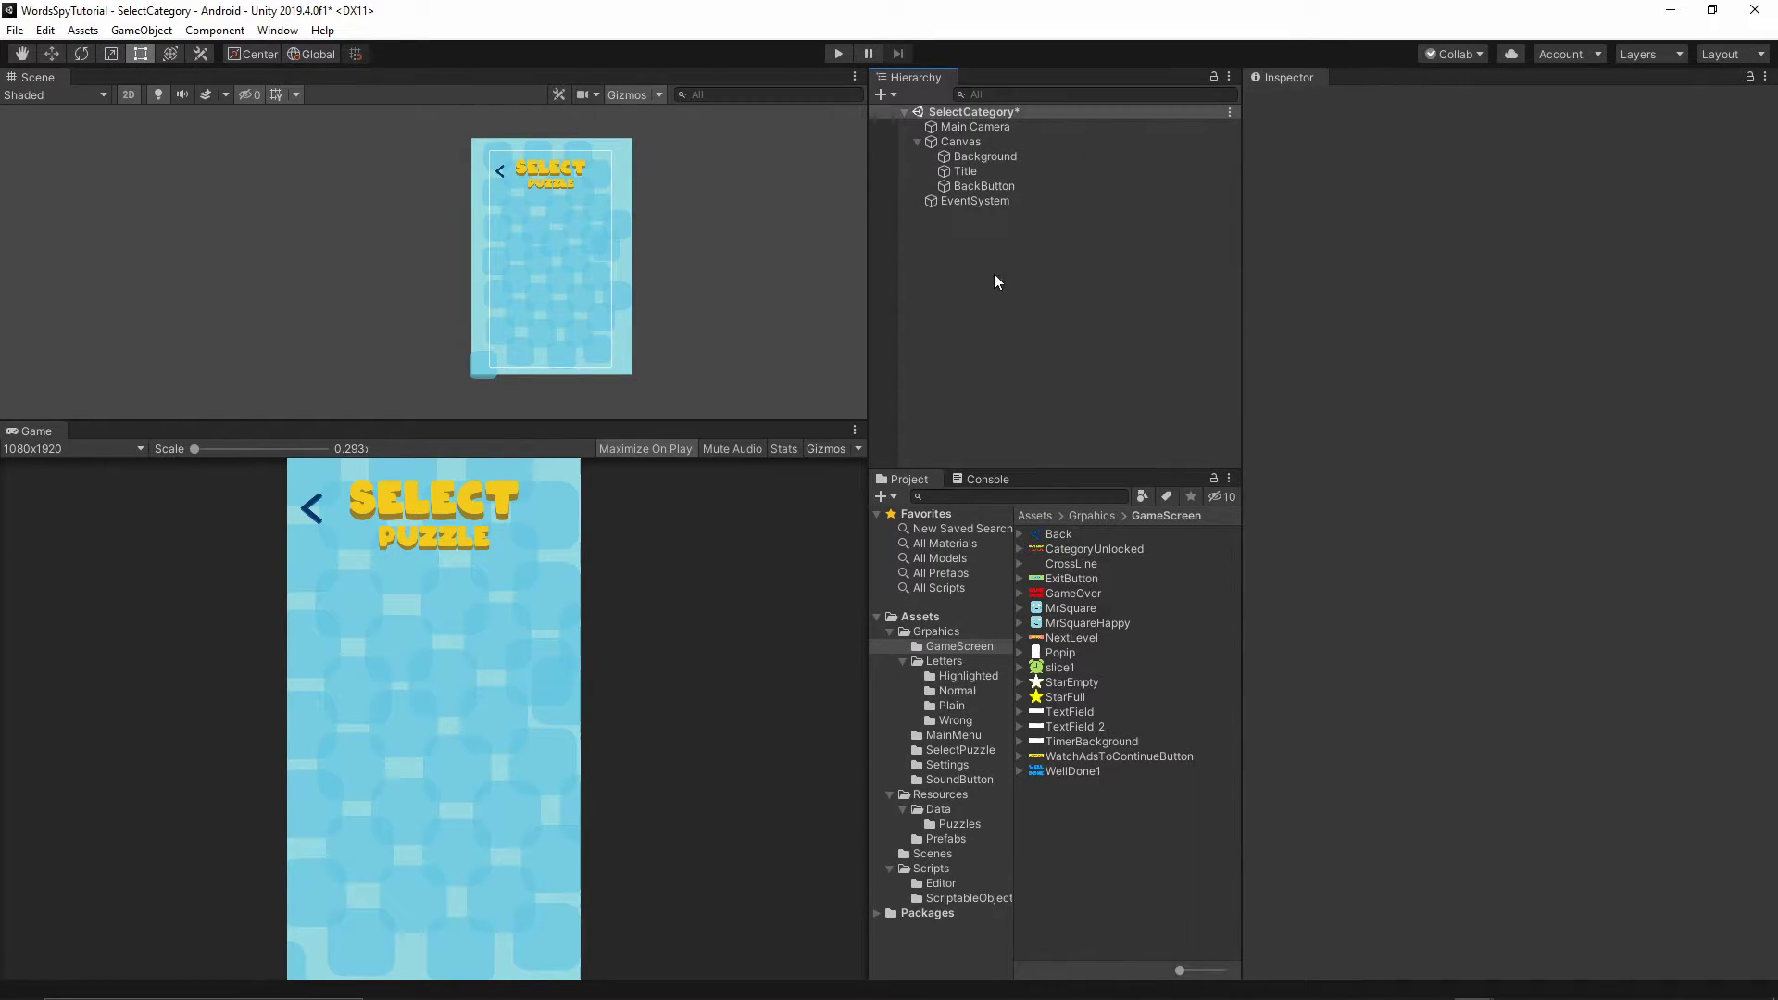
Add a second UI canvas at the root level of the SelectCategory scene.
{"action": "left_click", "coordinate": [917, 141]}
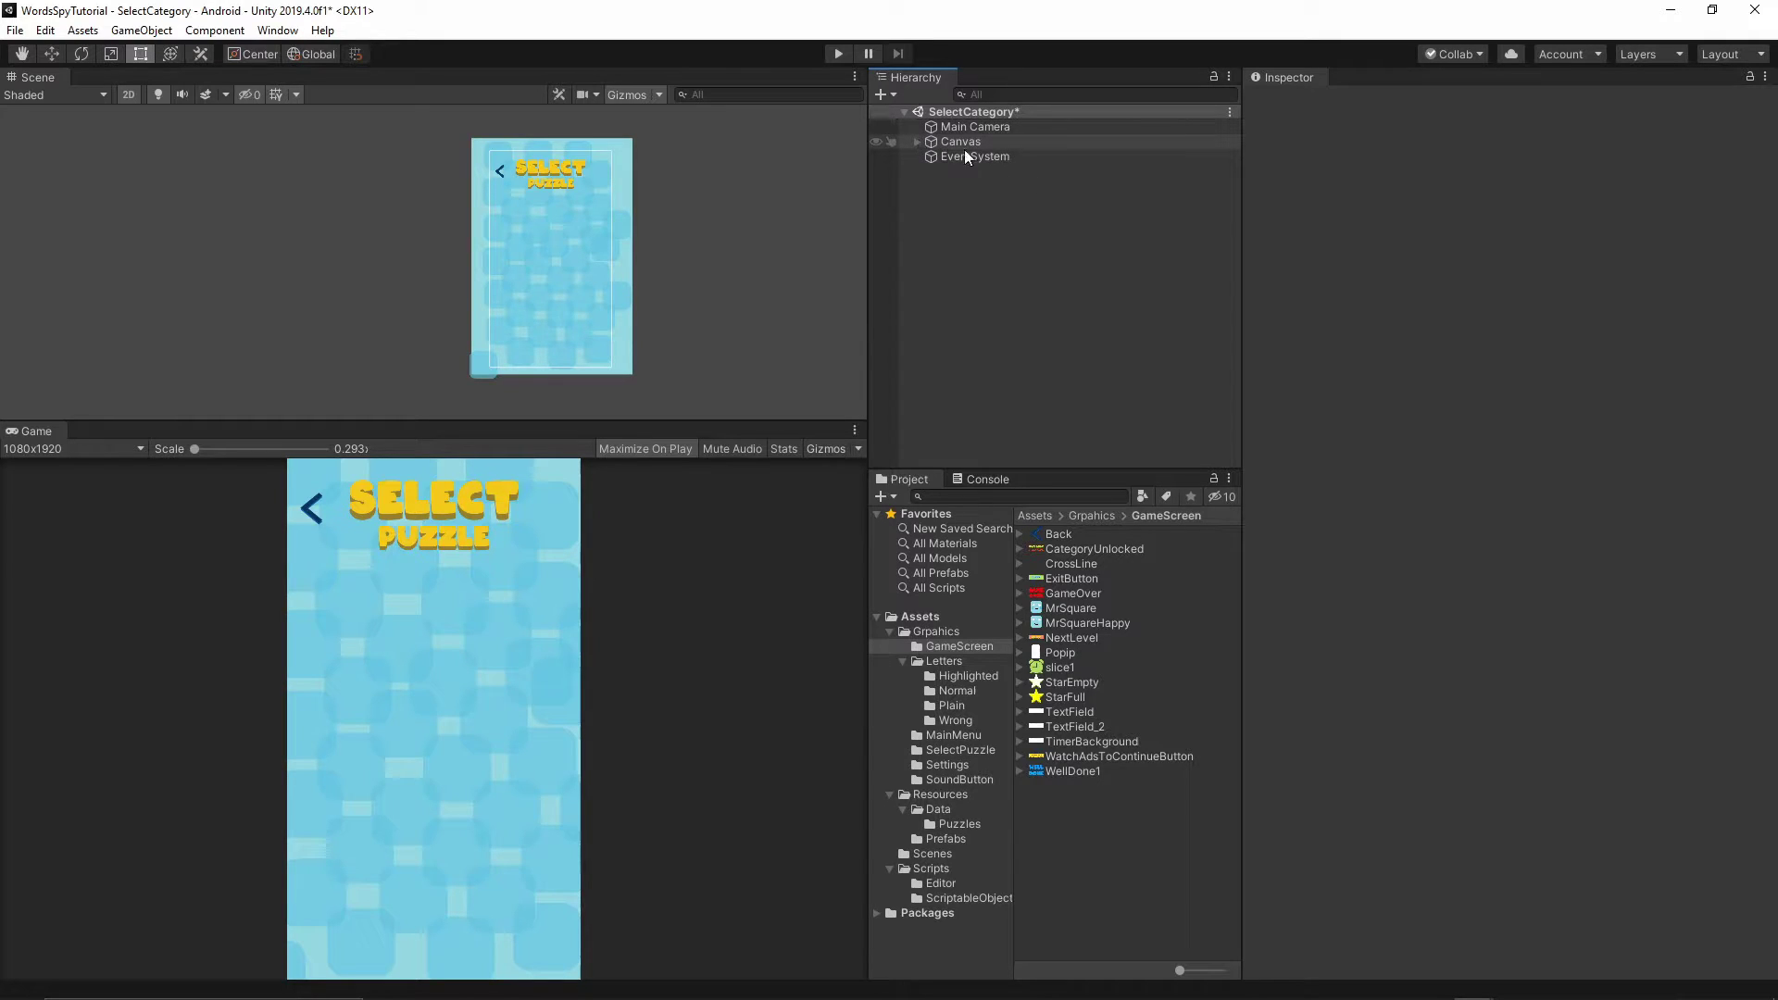
{"action": "right_click", "coordinate": [980, 199]}
{"action": "mouse_move", "coordinate": [1036, 517]}
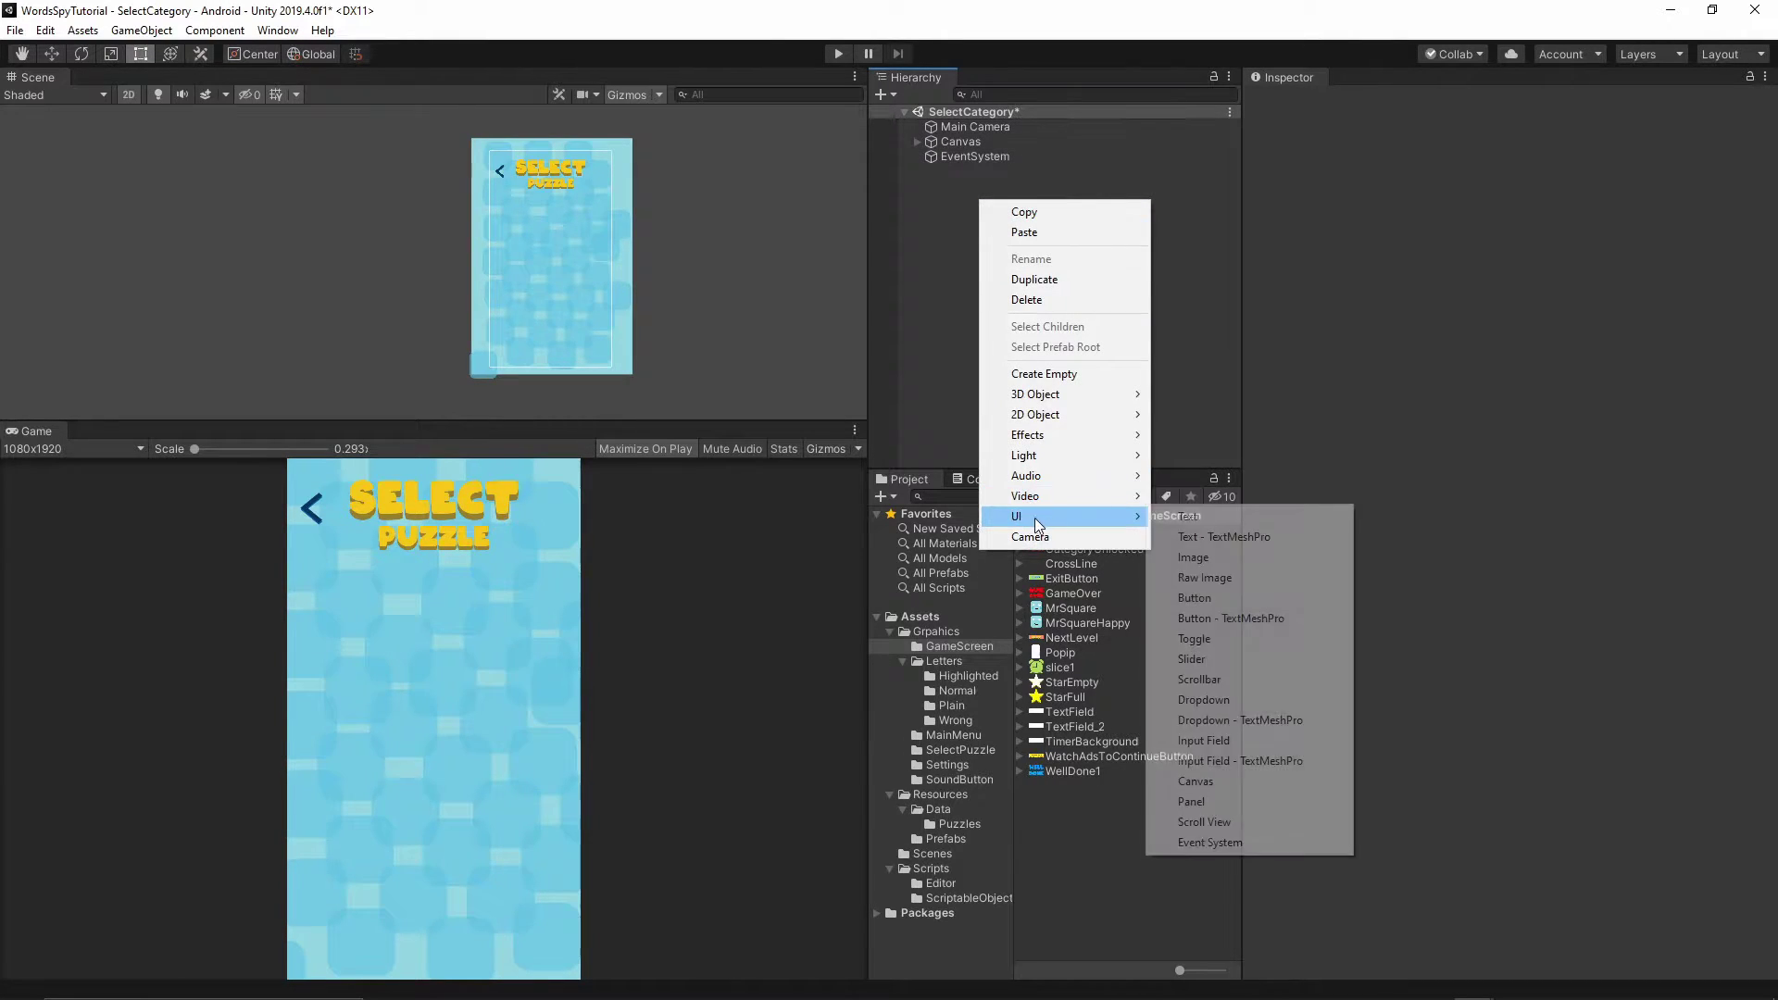
{"action": "left_click", "coordinate": [1199, 780]}
Rename the new canvas PuzzleCategoryScrollList and place it between Canvas and EventSystem in the scene hierarchy.
{"action": "left_click", "coordinate": [1381, 119]}
{"action": "left_click", "coordinate": [1376, 103]}
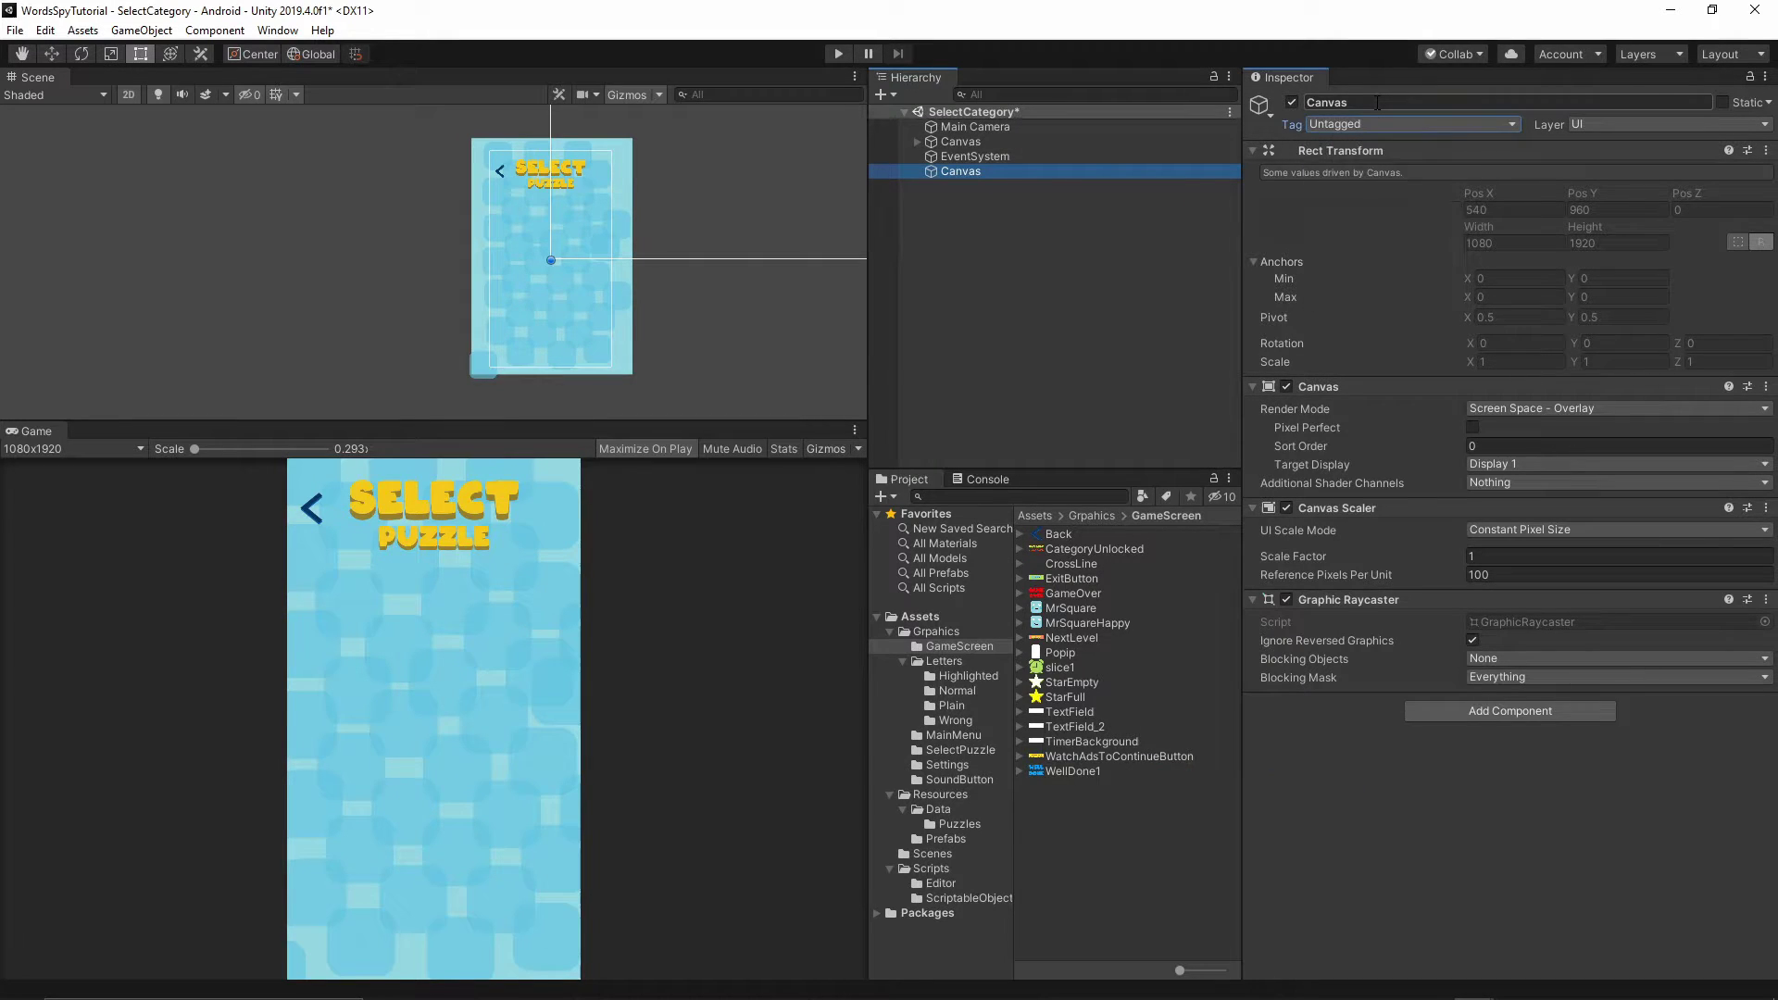
{"action": "left_click", "coordinate": [1377, 102]}
{"action": "key", "text": "ctrl+a"}
{"action": "type", "text": "PuzzleCategory"}
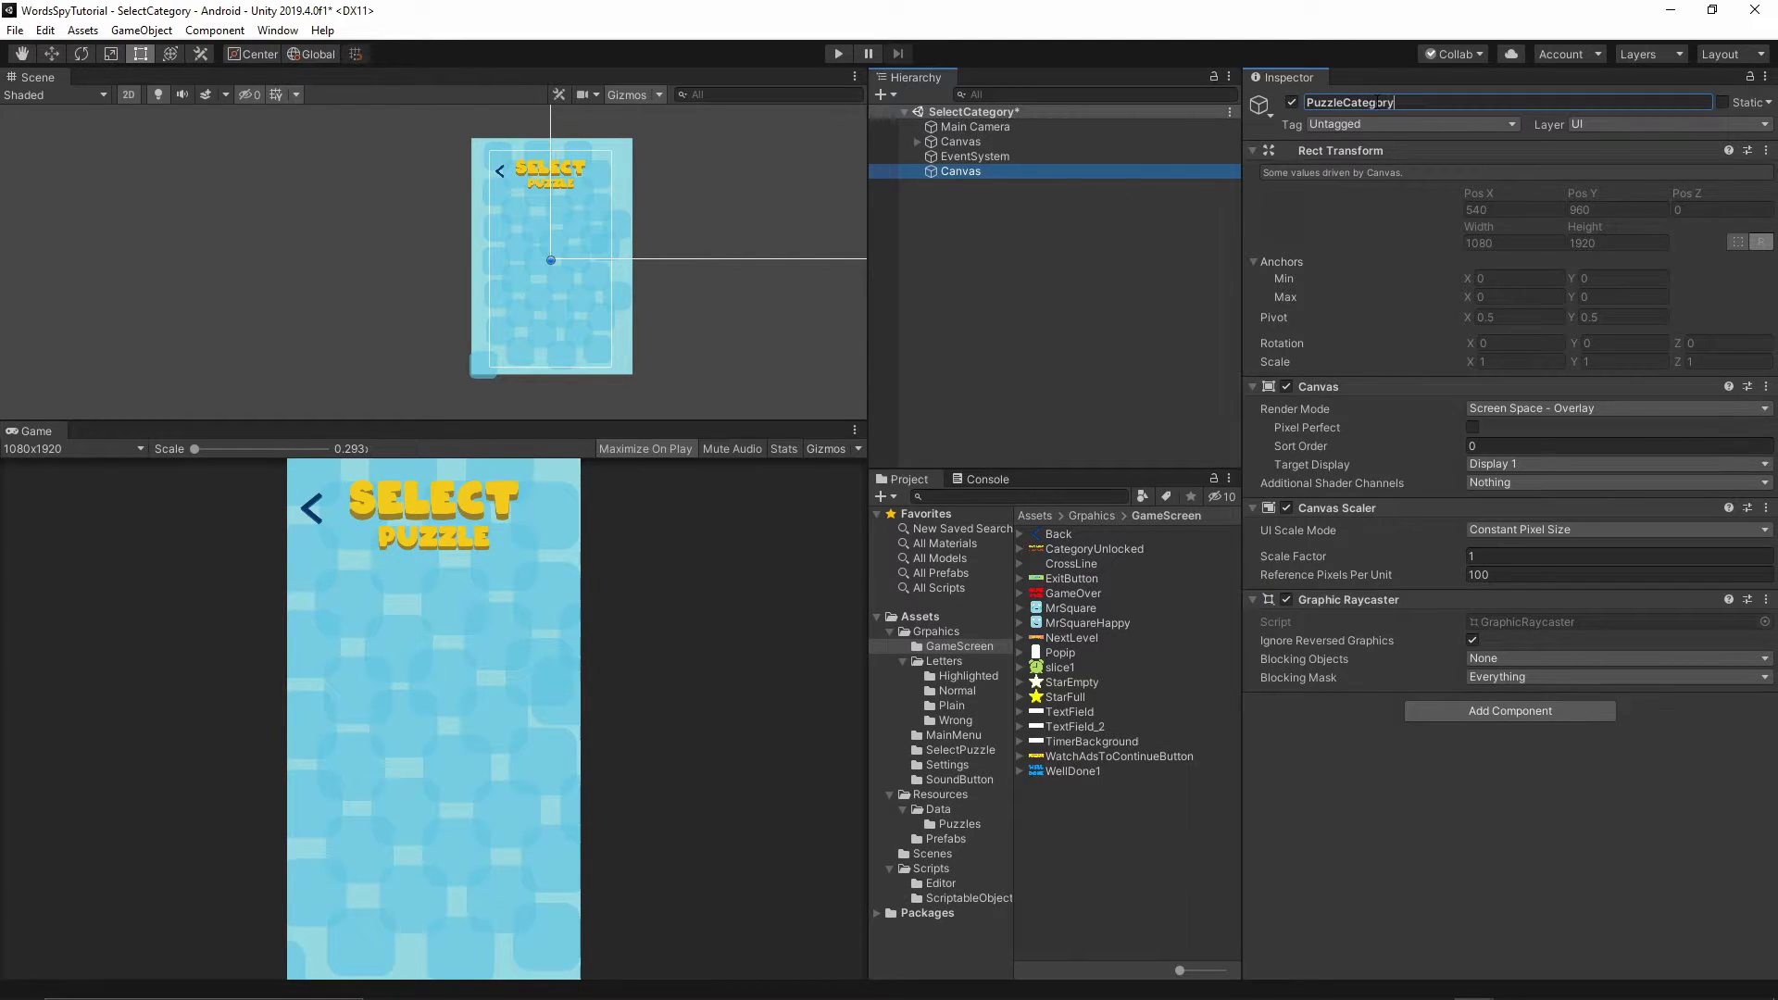
{"action": "type", "text": "ScrollList"}
{"action": "key", "text": "Return"}
{"action": "left_click_drag", "start_coordinate": [949, 171], "coordinate": [945, 148]}
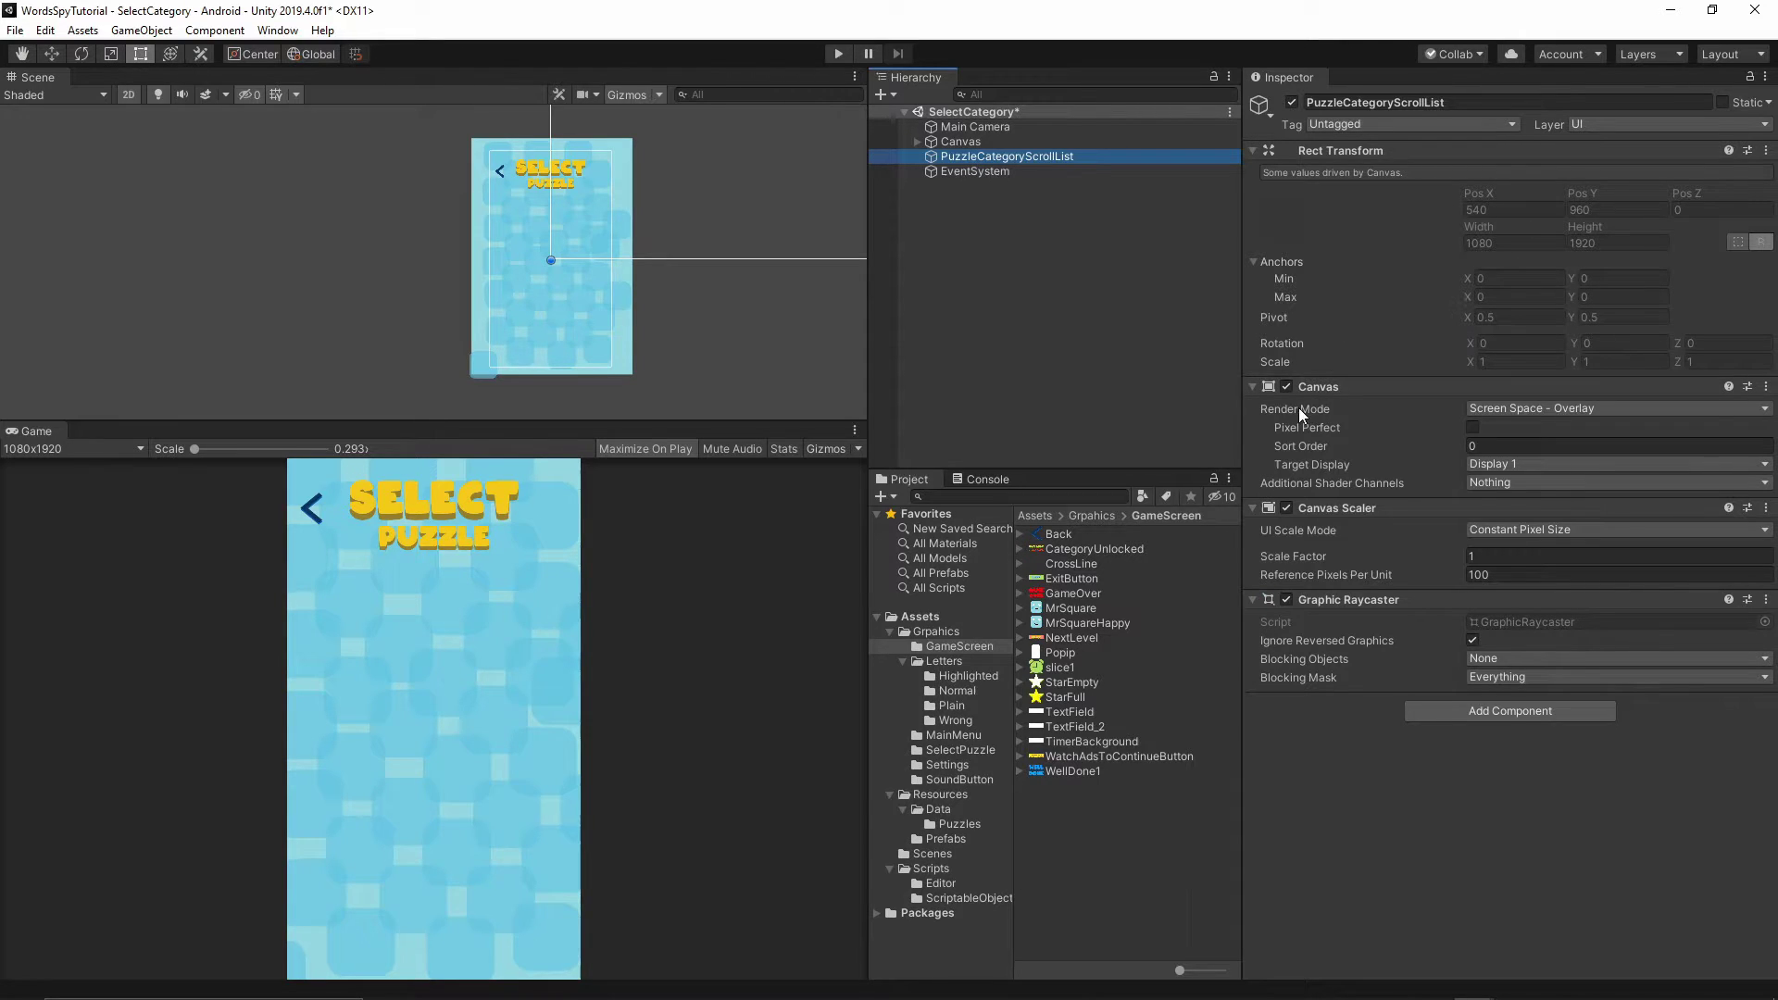
Set PuzzleCategoryScrollList's render mode to Screen Space - Camera and assign Main Camera as its render camera.
{"action": "left_click", "coordinate": [1588, 409]}
{"action": "left_click", "coordinate": [1554, 450]}
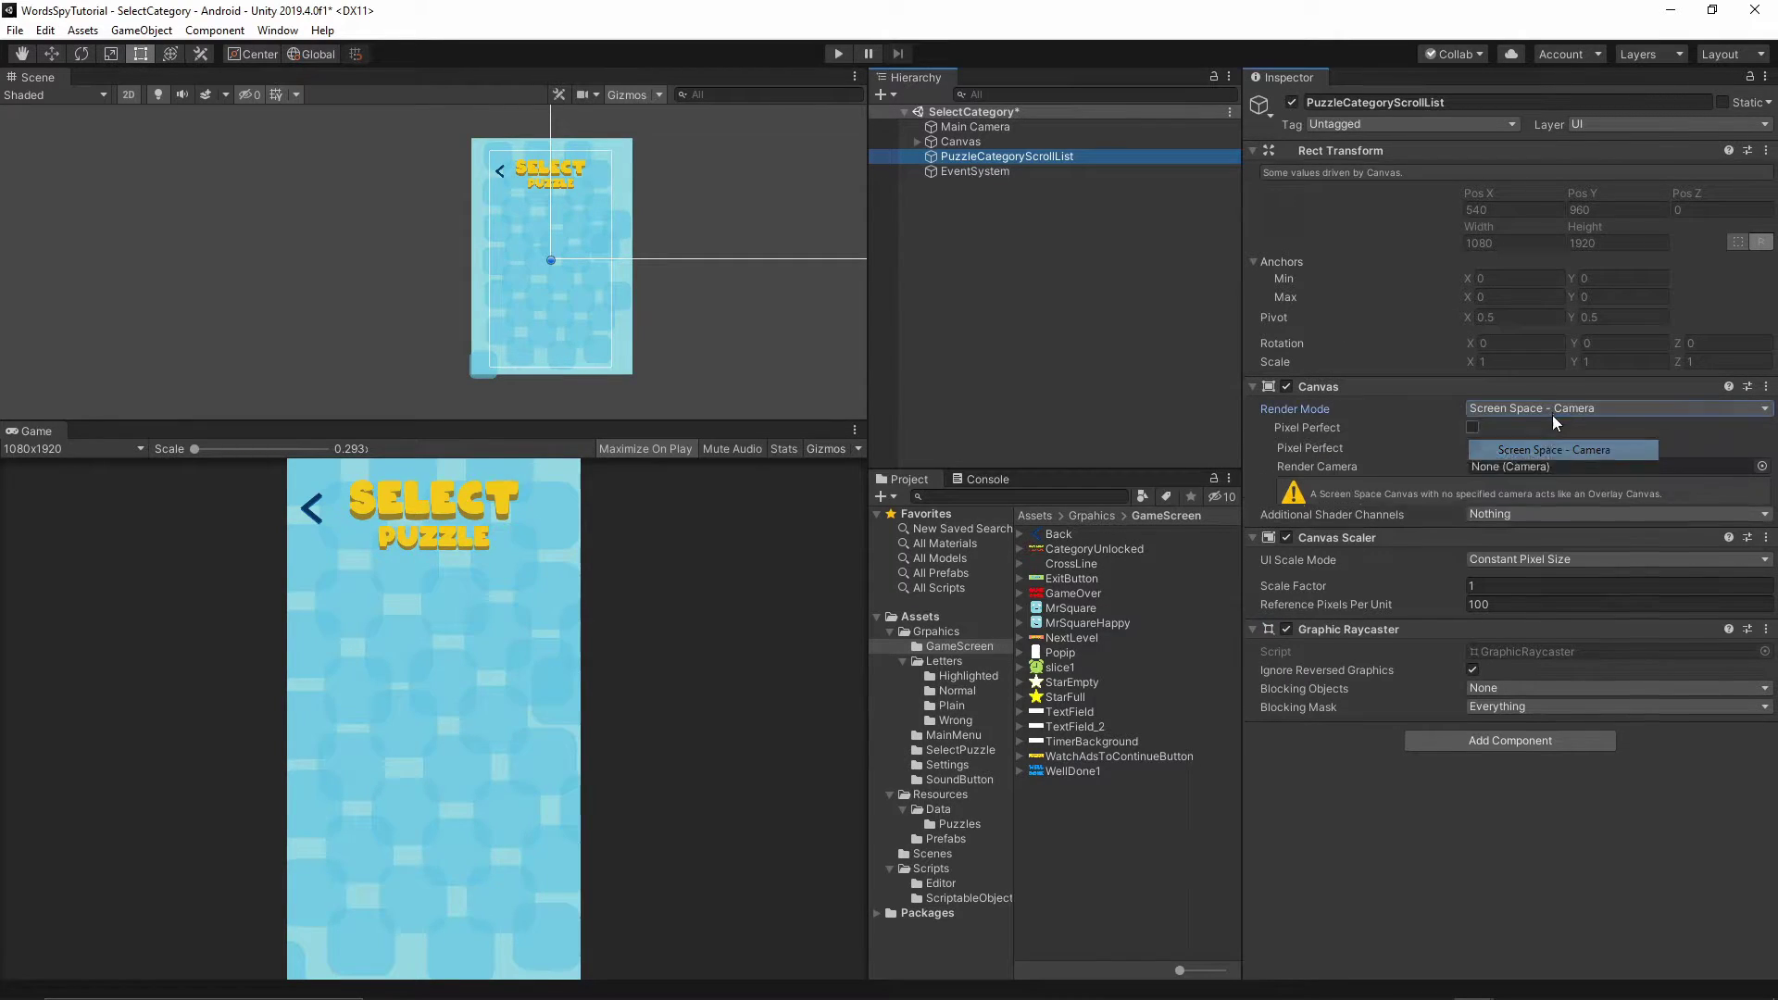
{"action": "left_click_drag", "start_coordinate": [968, 128], "coordinate": [1497, 445]}
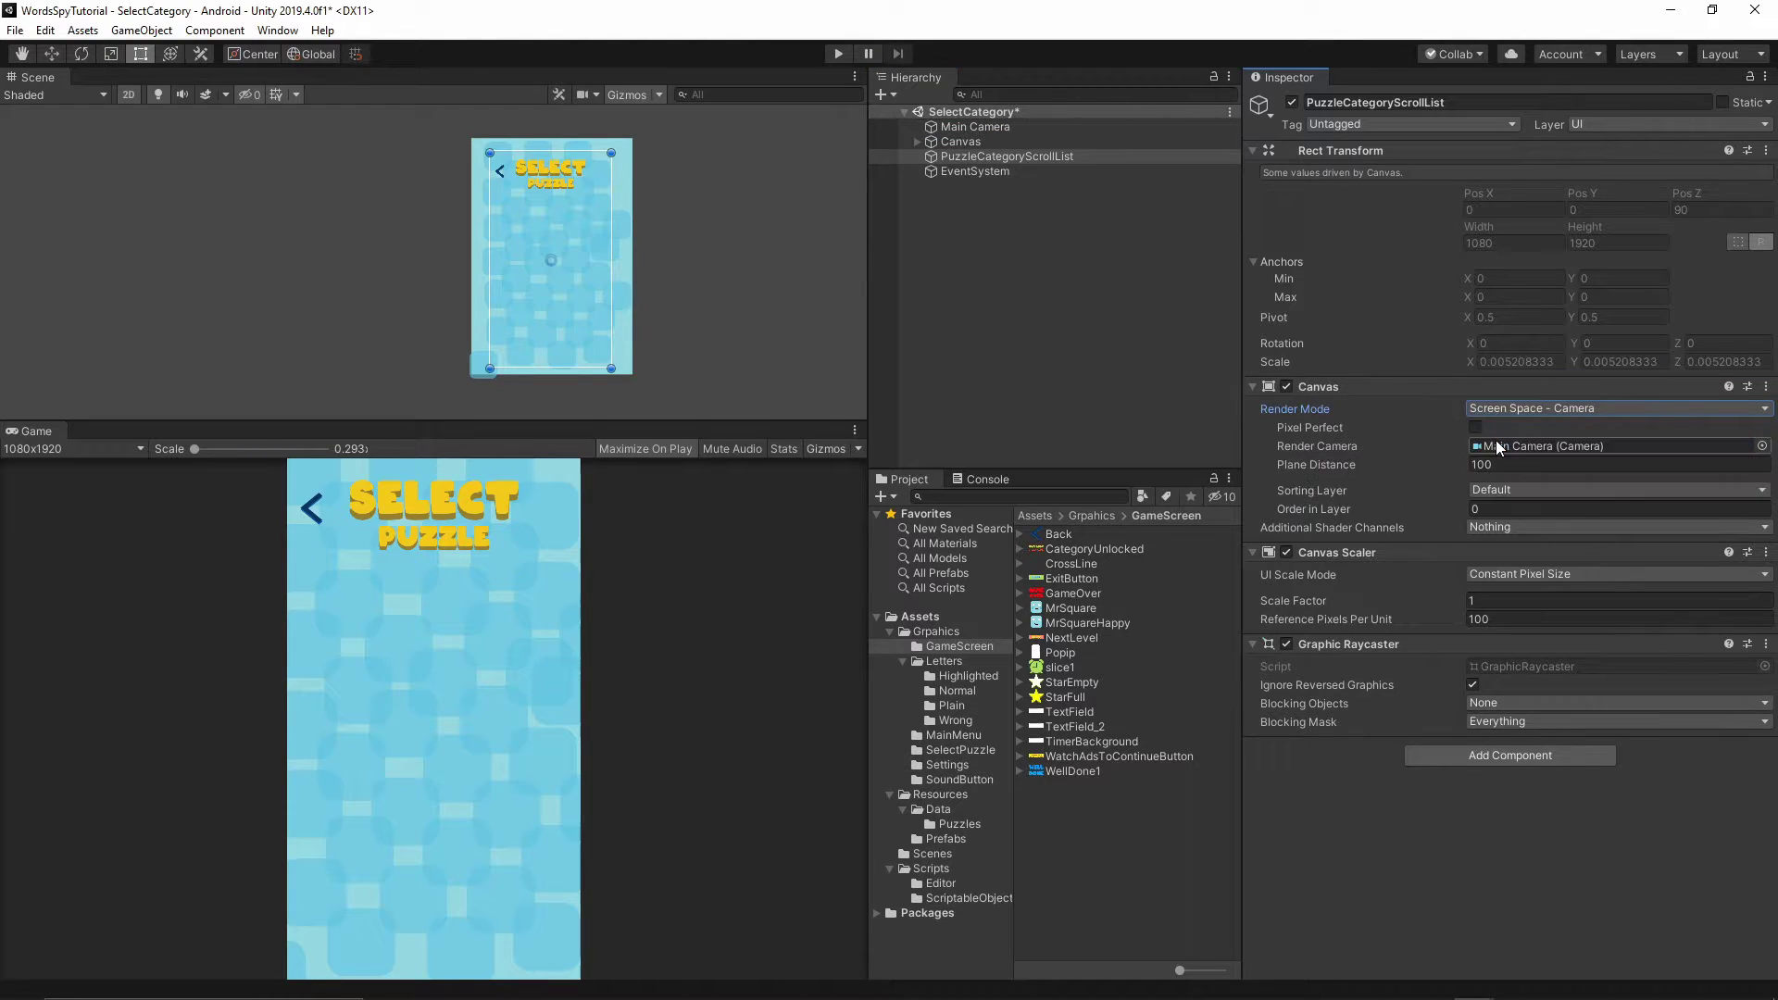
Set PuzzleCategoryScrollList's canvas scaler to Scale With Screen Size with a 1080 x 1920 reference resolution and a match of 0.5.
{"action": "left_click", "coordinate": [1504, 573]}
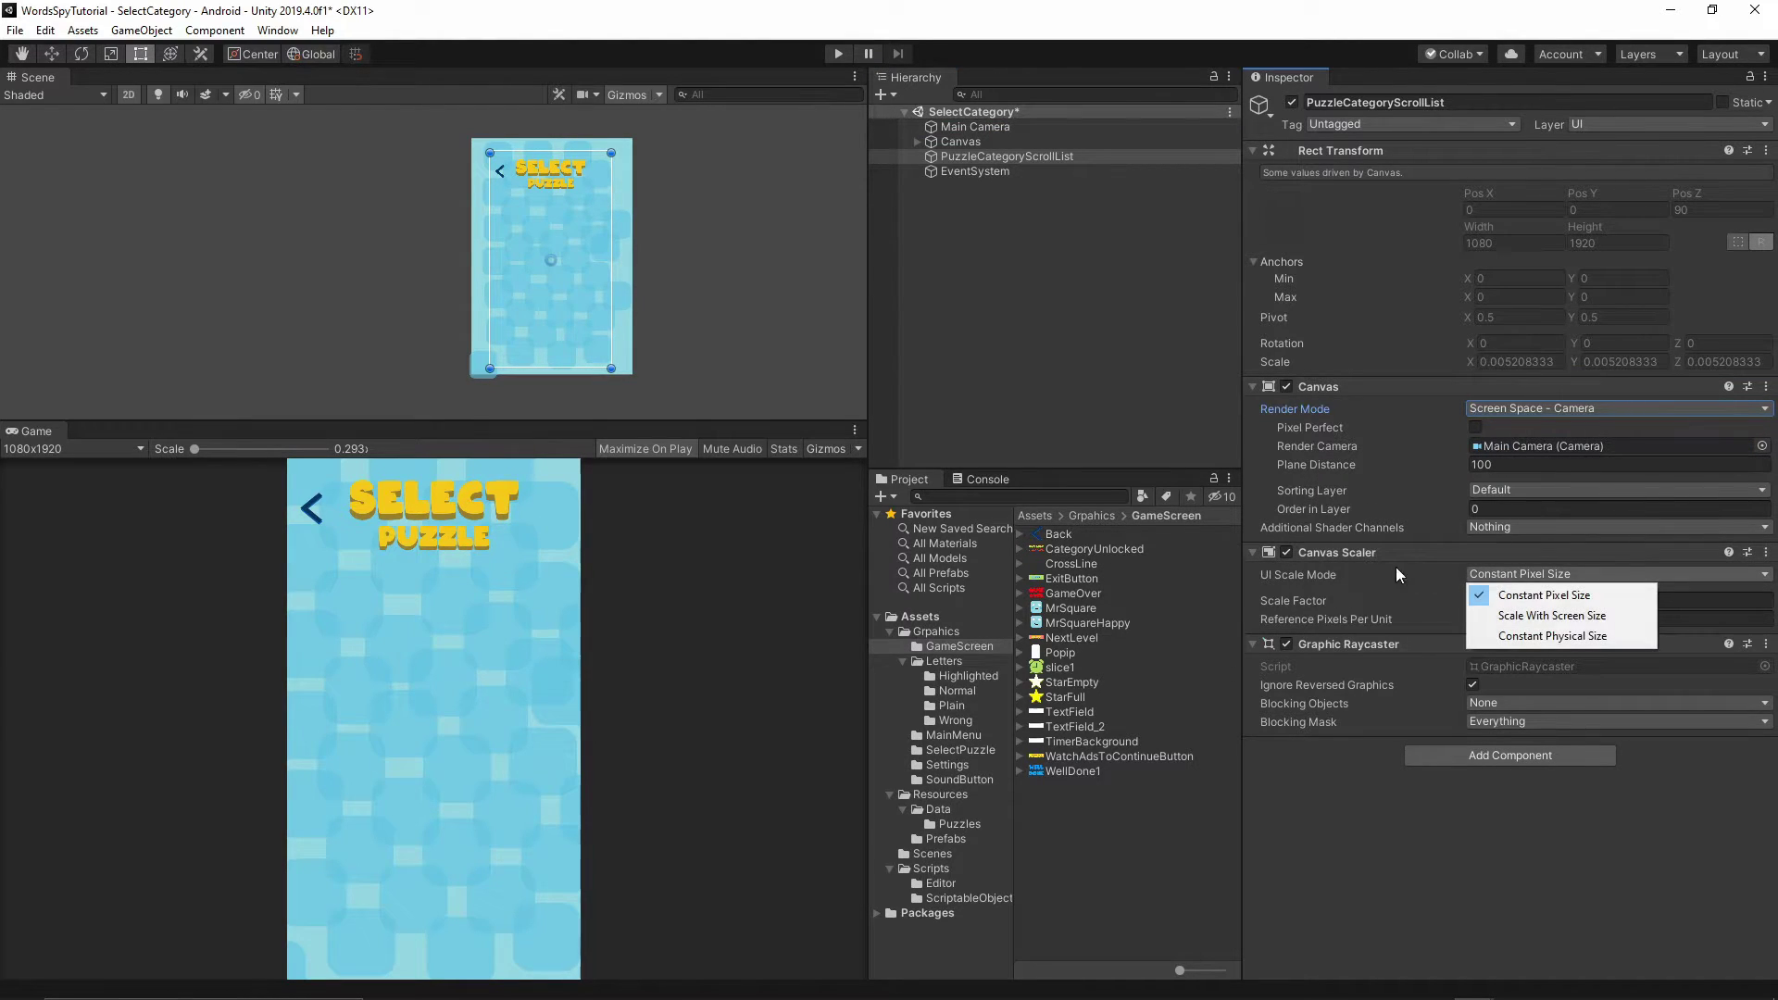
{"action": "left_click", "coordinate": [1505, 615]}
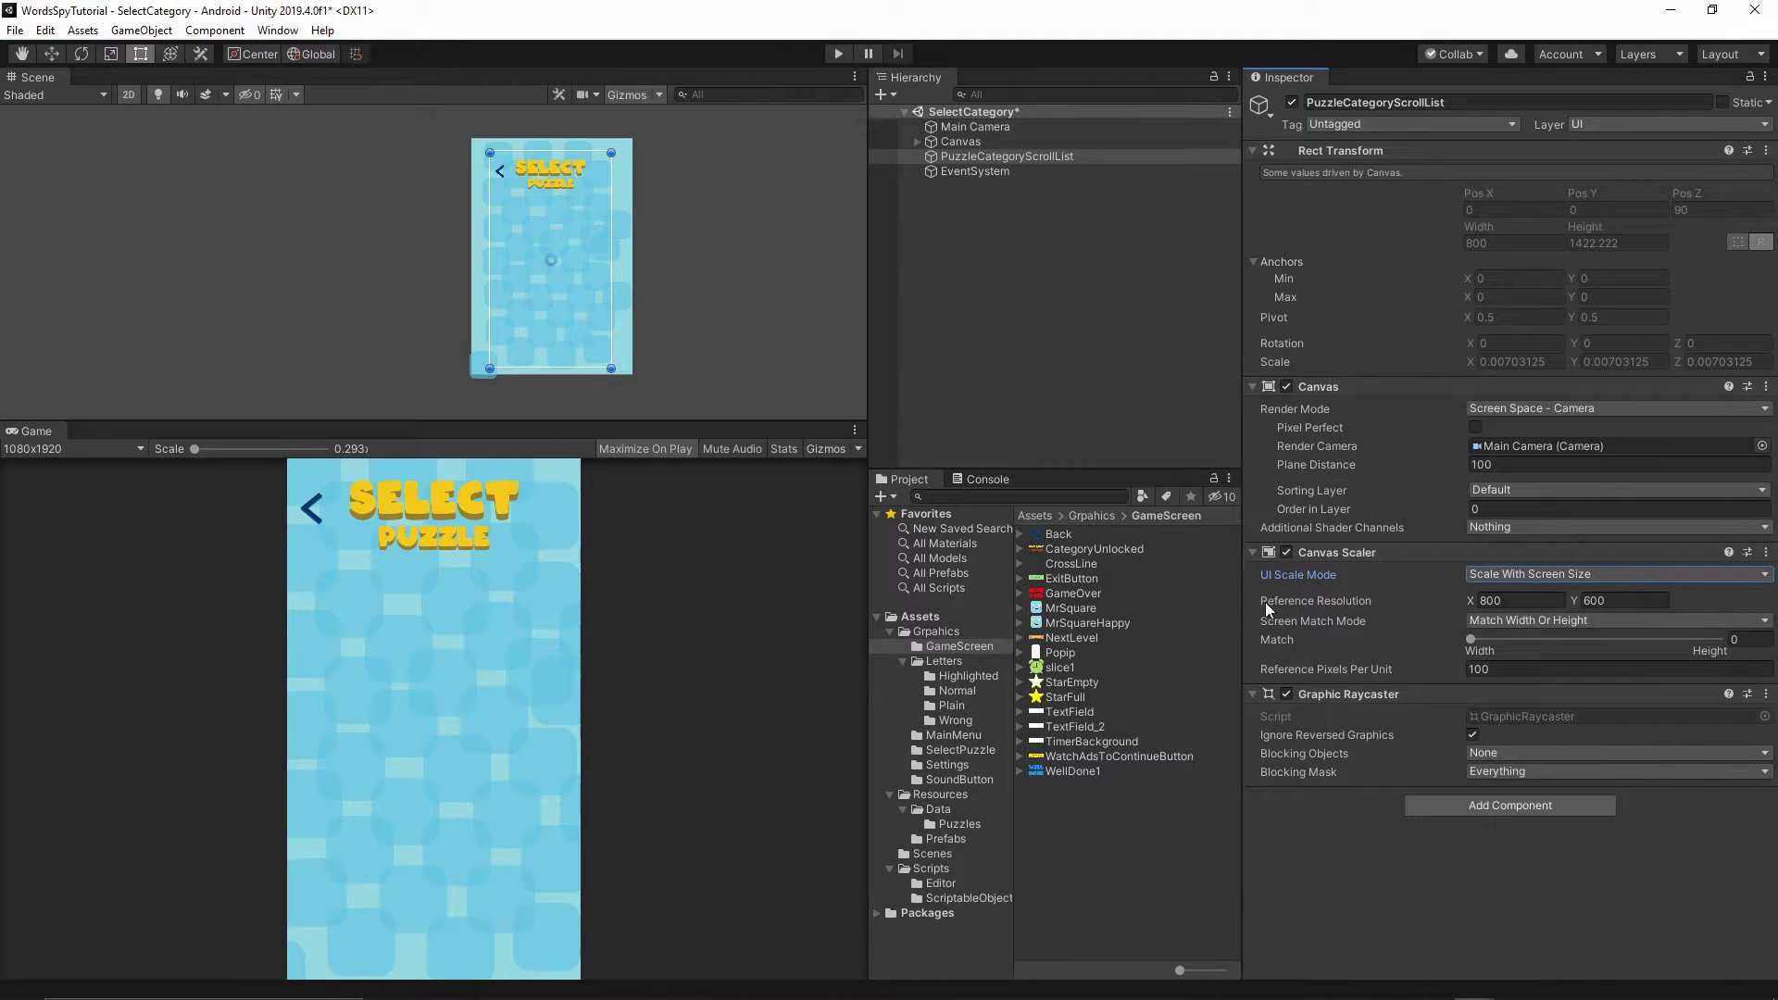
{"action": "left_click", "coordinate": [1519, 600]}
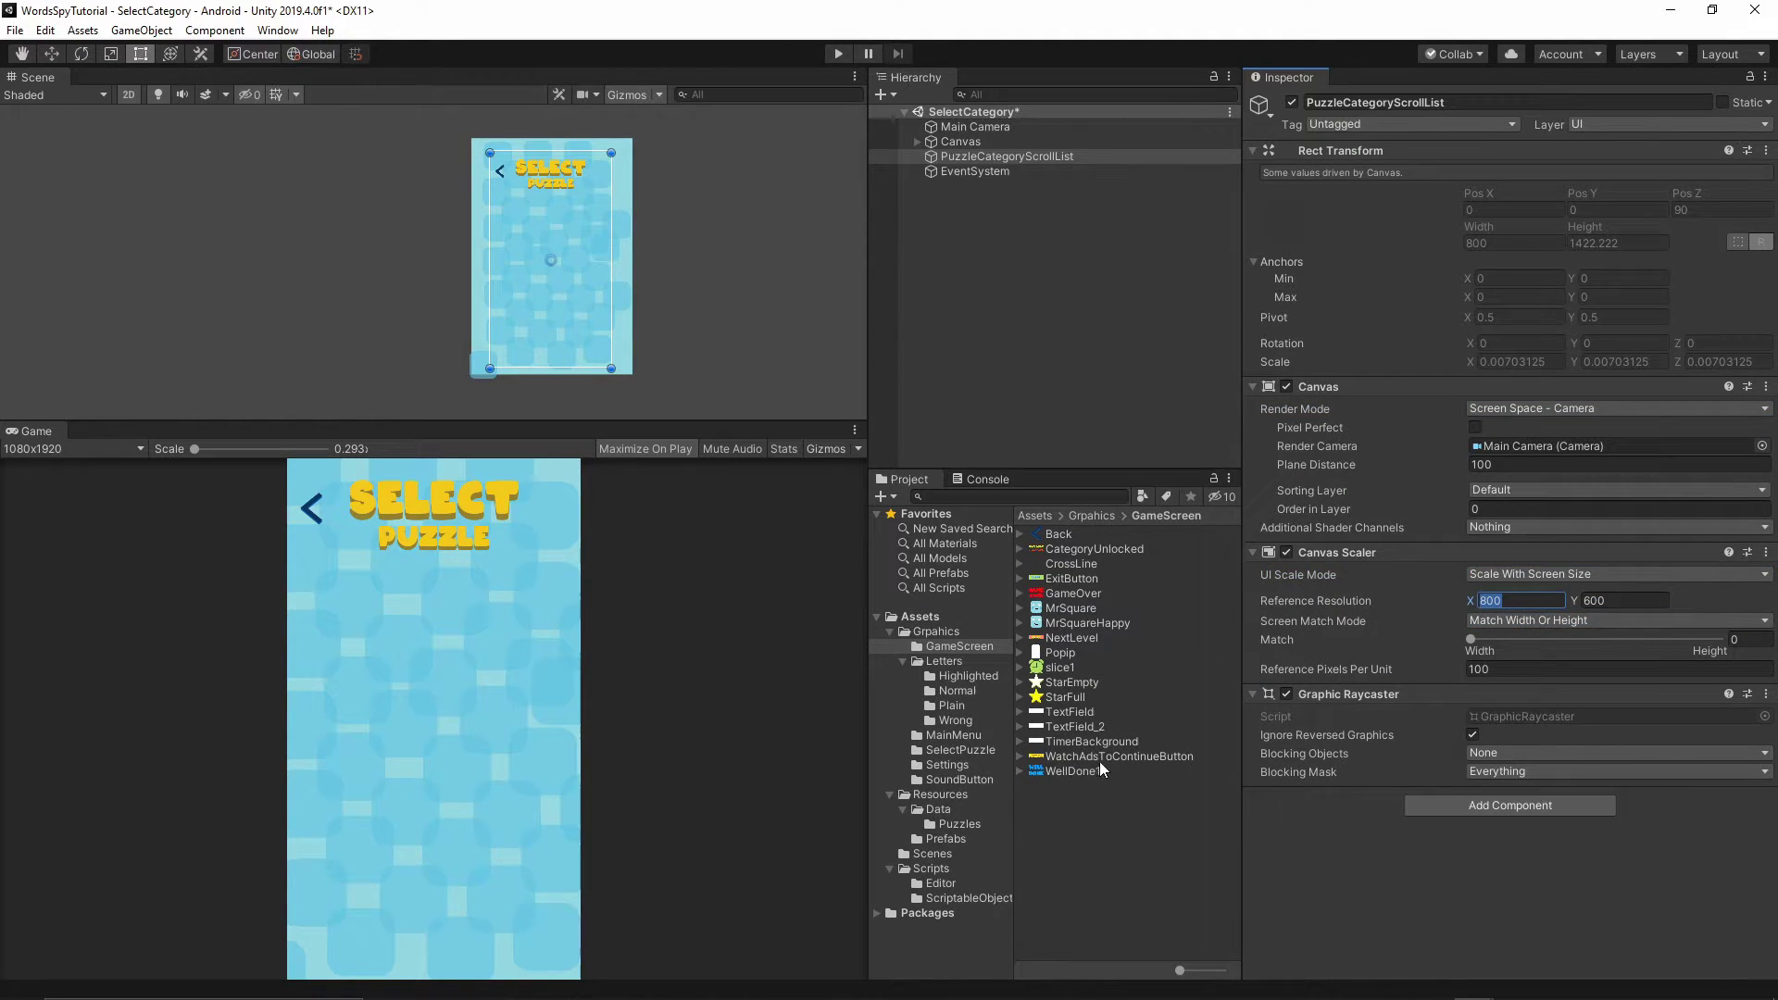
{"action": "type", "text": "1080"}
{"action": "key", "text": "Tab"}
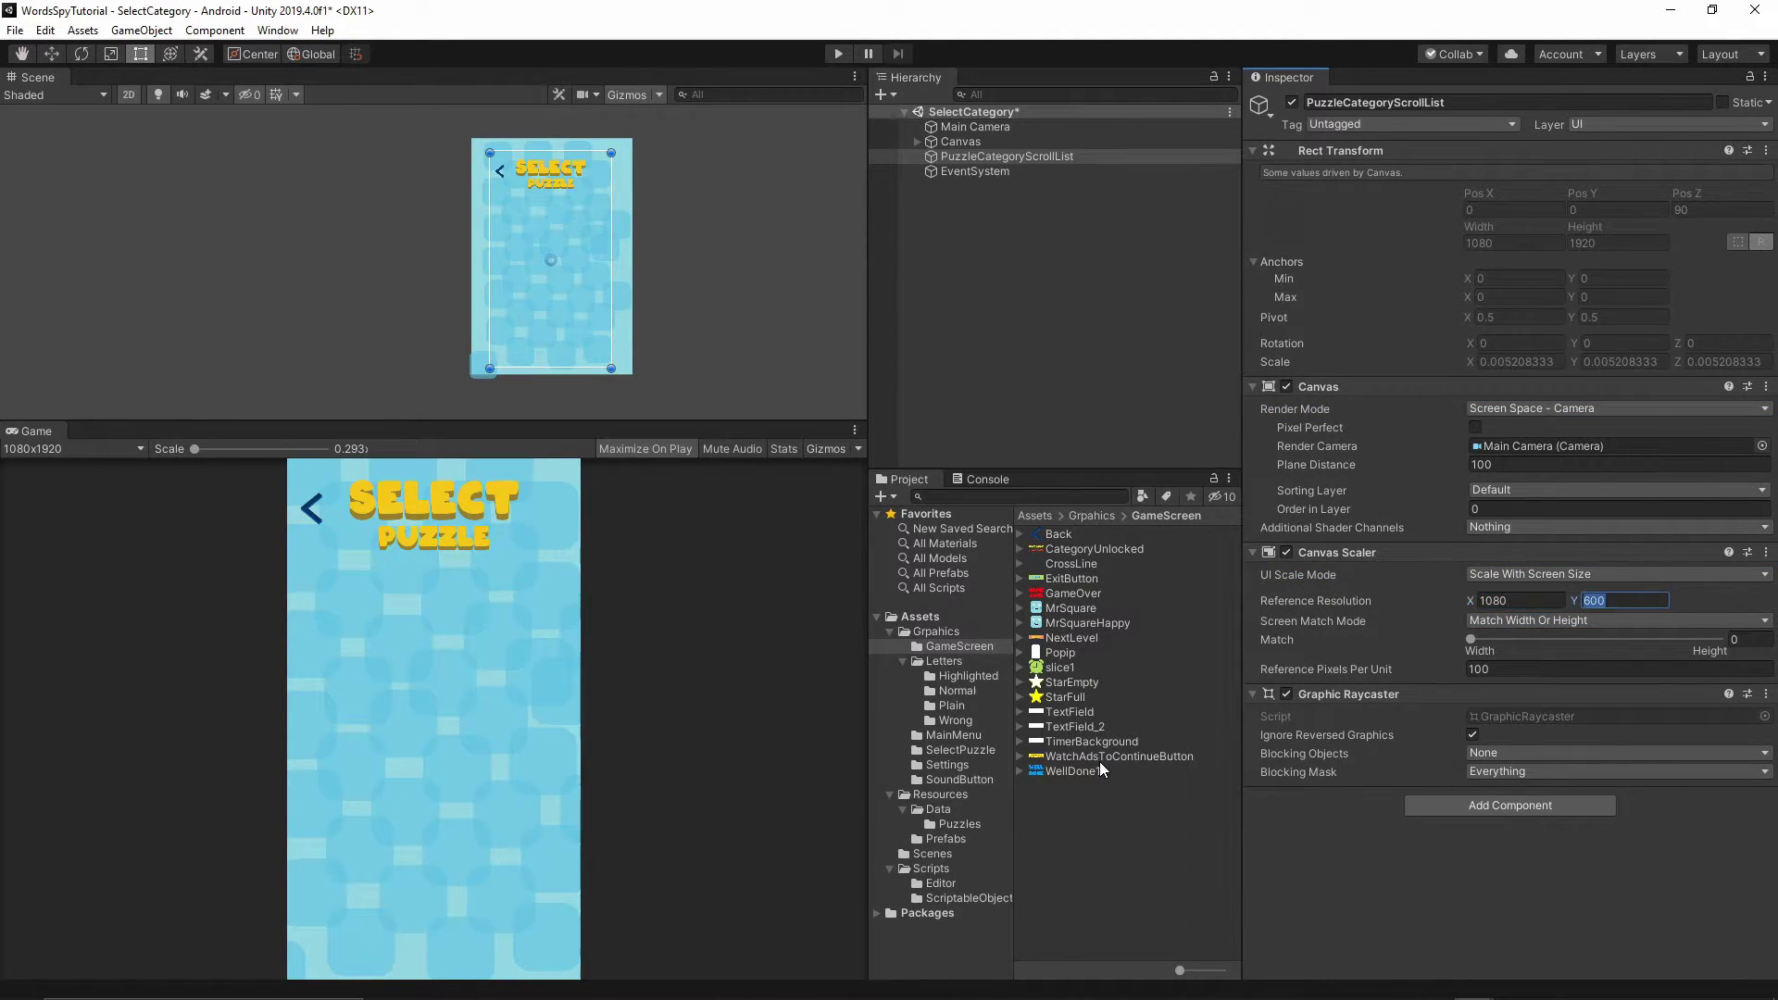
{"action": "type", "text": "1920"}
{"action": "left_click", "coordinate": [1751, 640]}
{"action": "type", "text": "0.5"}
{"action": "key", "text": "Return"}
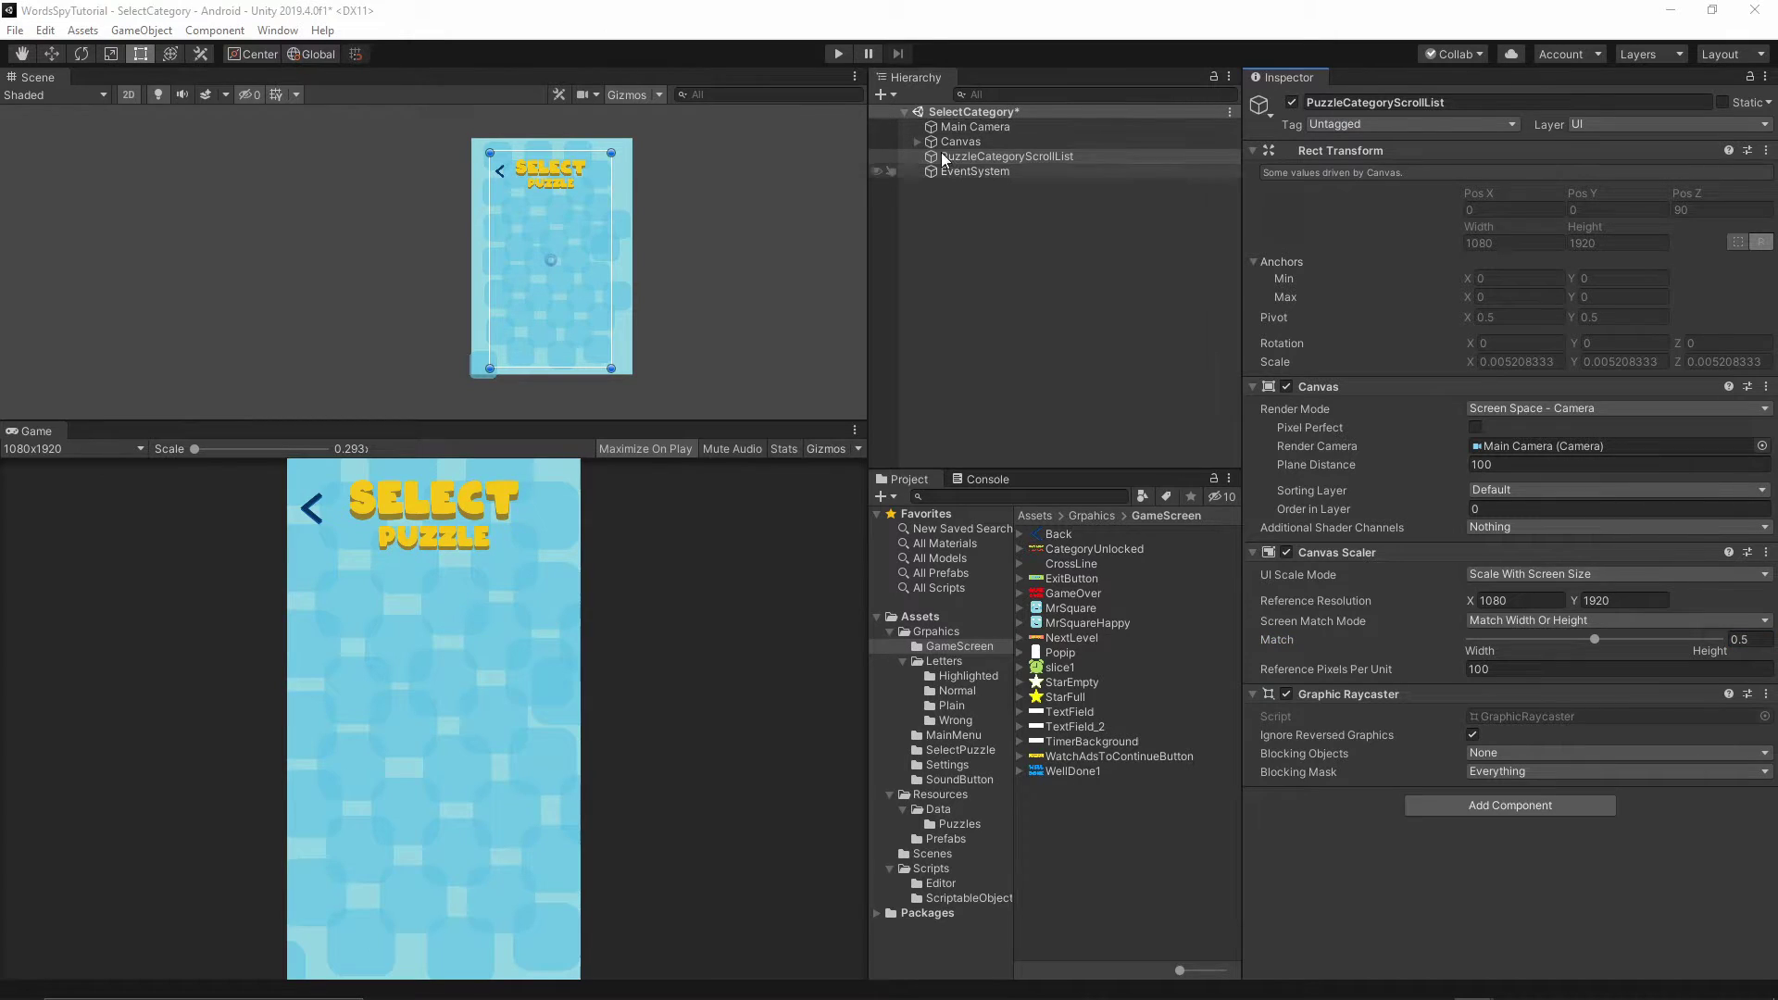
Add a UI image named ScrollList as a child of PuzzleCategoryScrollList.
{"action": "right_click", "coordinate": [963, 159]}
{"action": "key", "text": "Escape"}
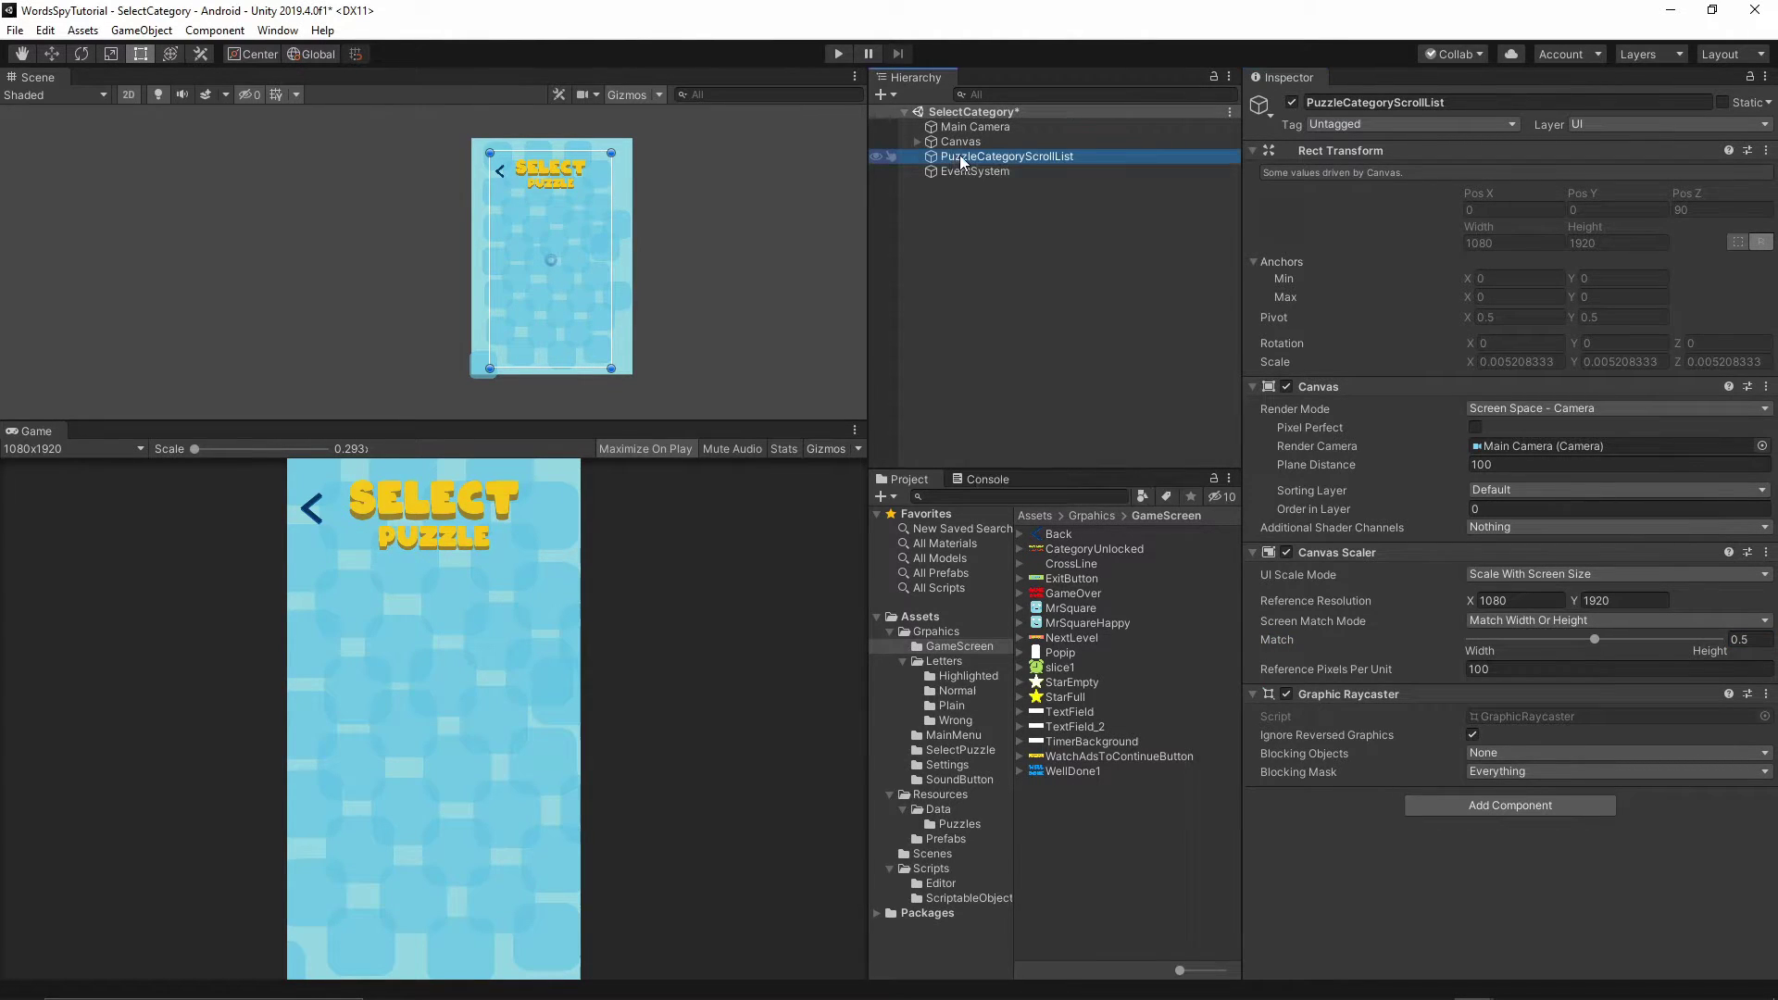
{"action": "right_click", "coordinate": [963, 162]}
{"action": "mouse_move", "coordinate": [1030, 481]}
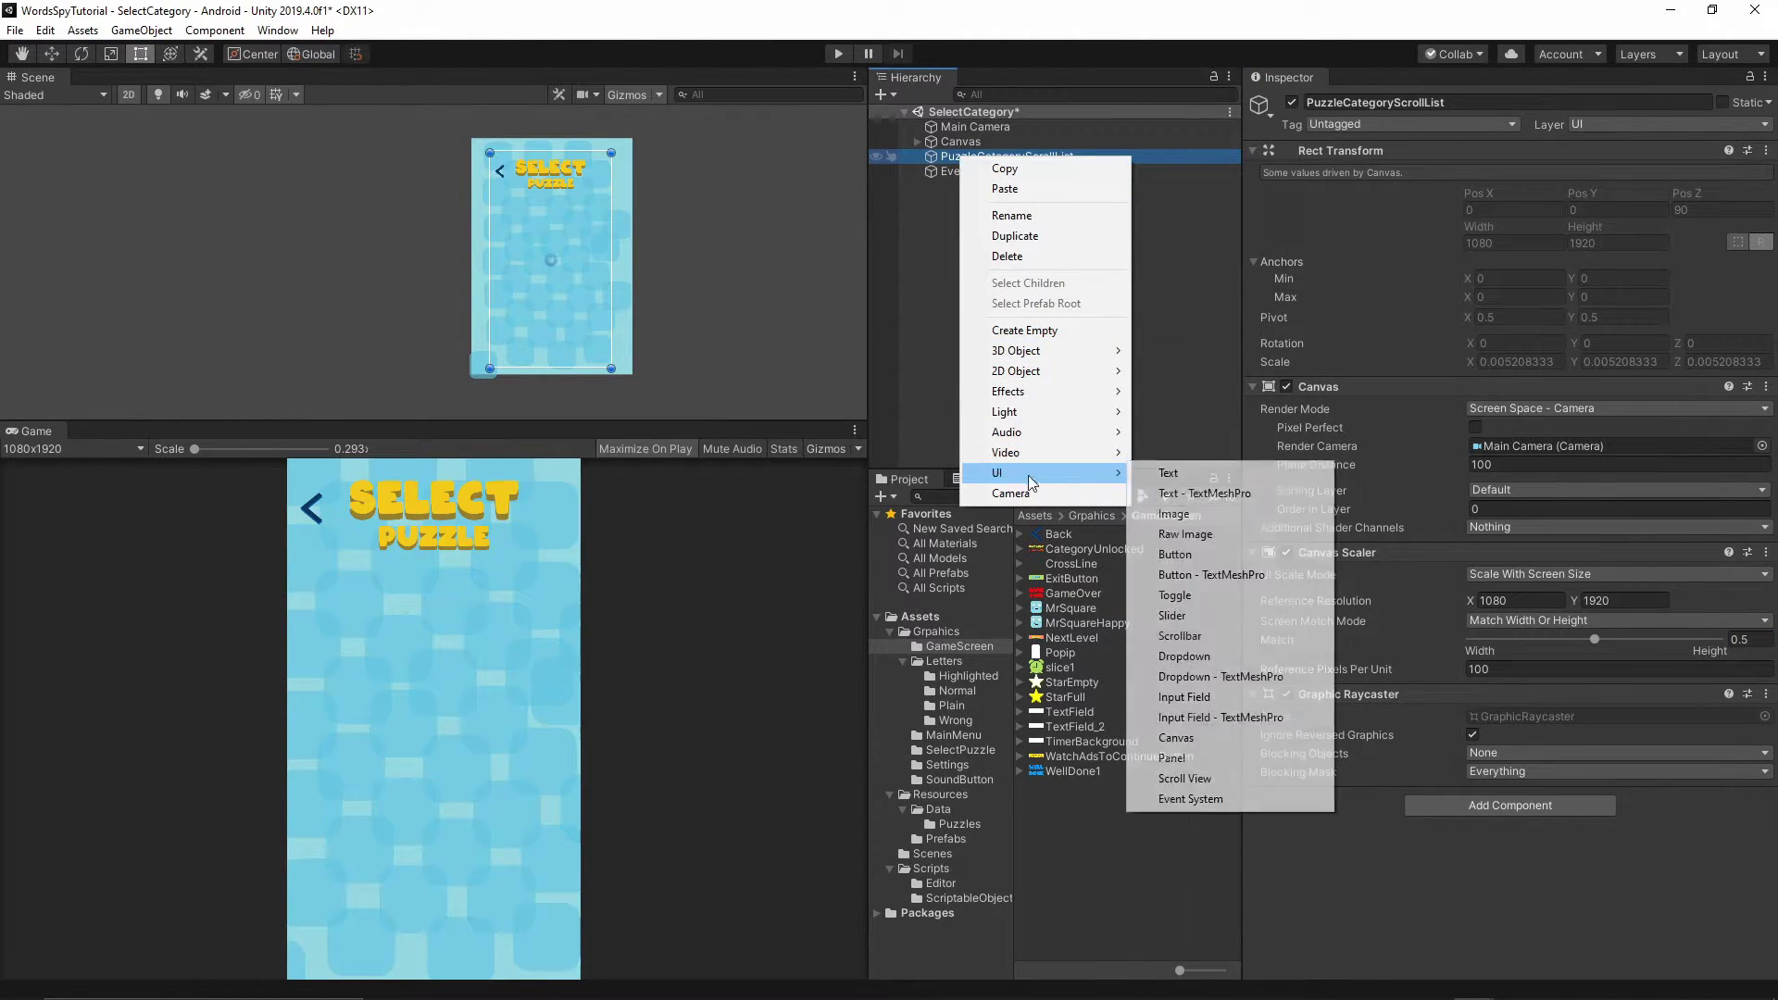
{"action": "left_click", "coordinate": [1174, 514]}
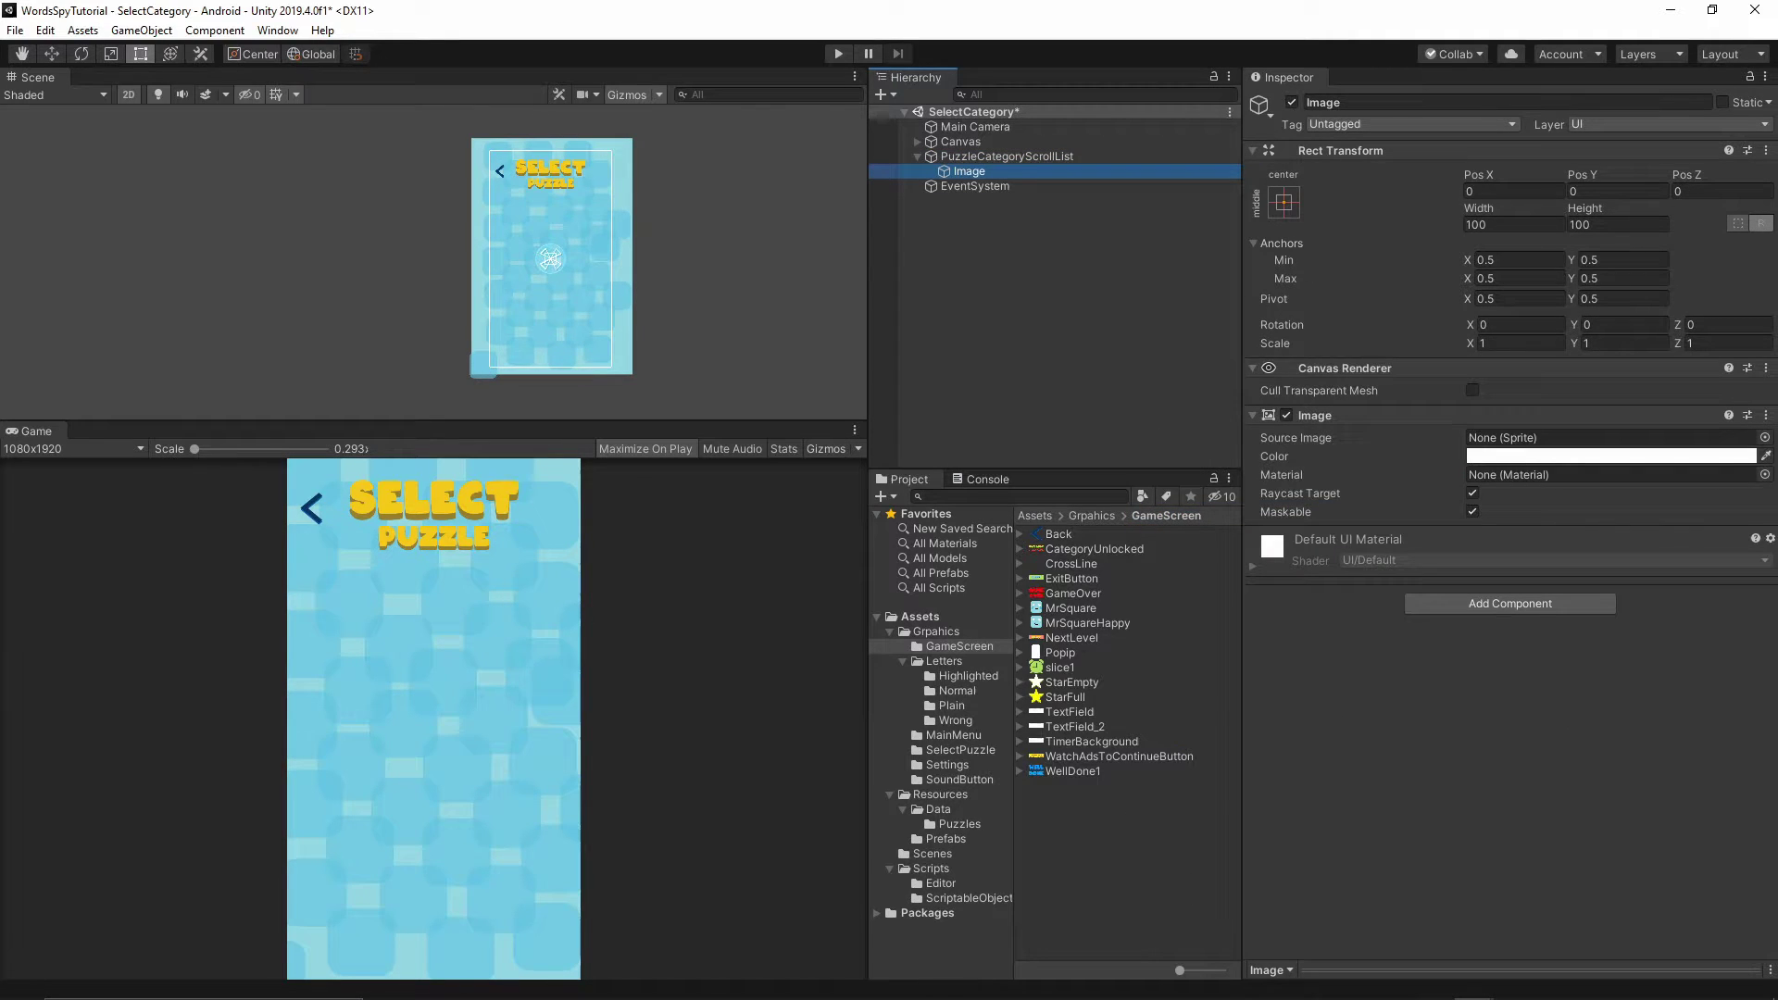
{"action": "left_click", "coordinate": [1430, 100]}
{"action": "type", "text": "S"}
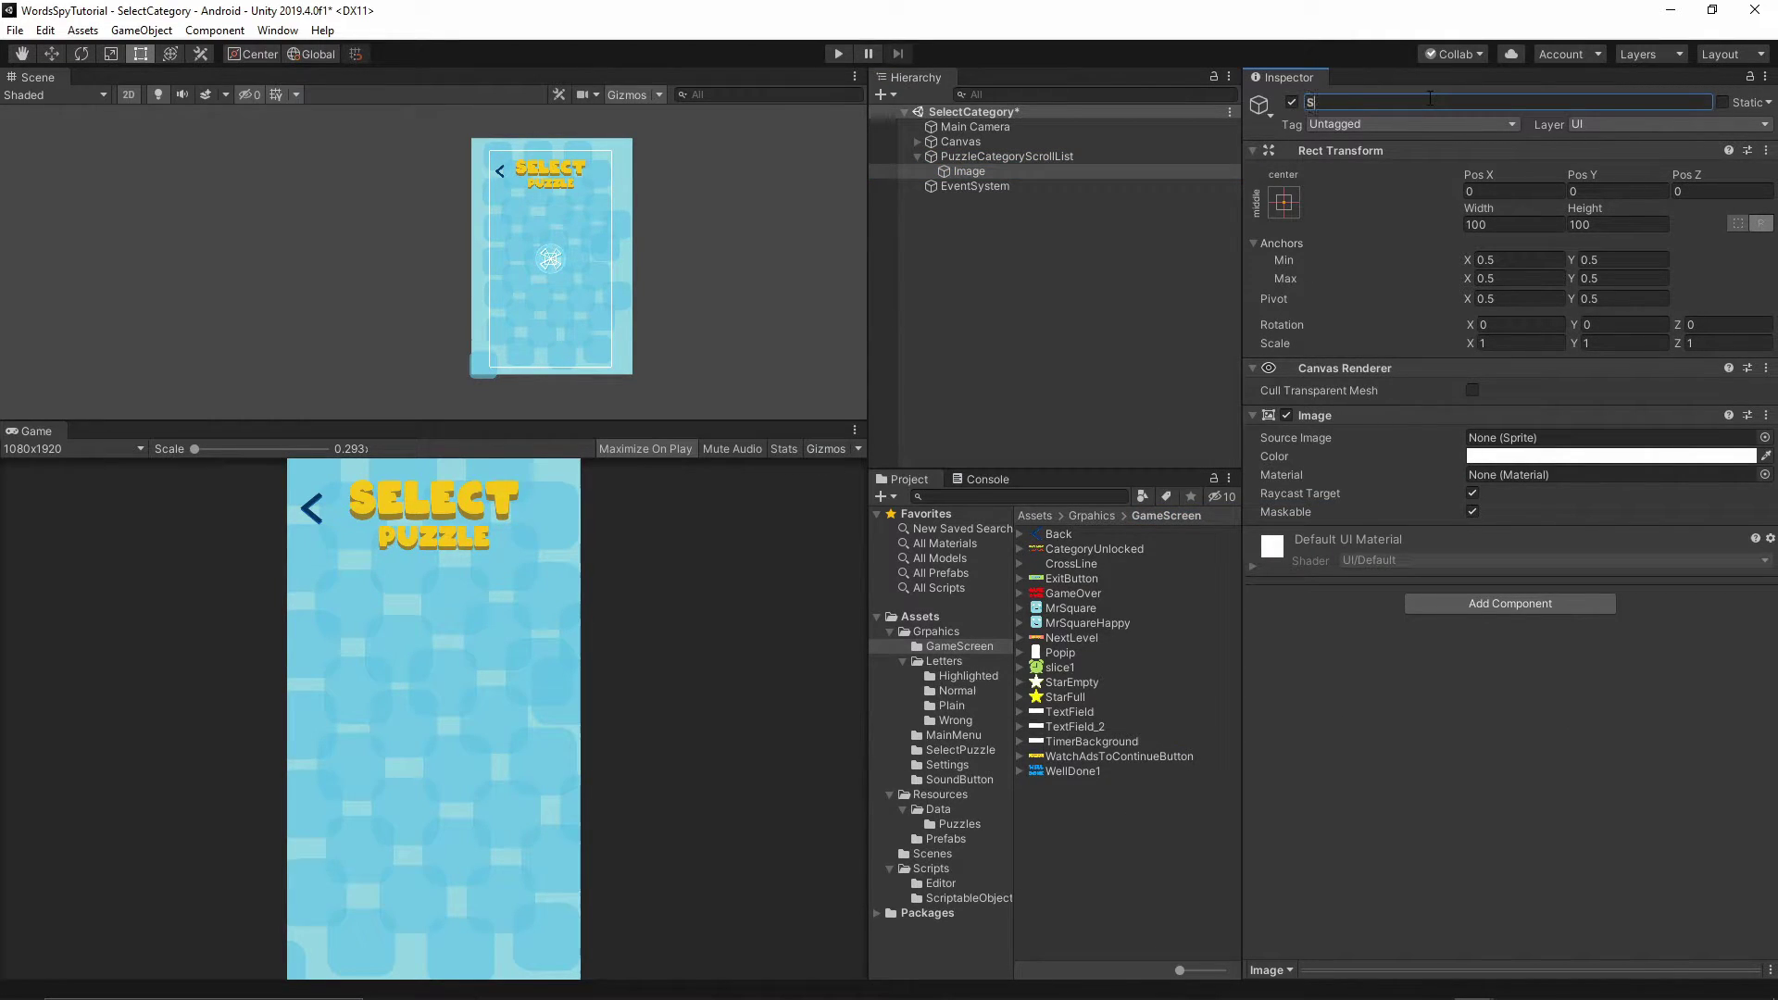
{"action": "type", "text": "crollList"}
{"action": "key", "text": "Return"}
Add a Scroll Rect component to ScrollList.
{"action": "left_click", "coordinate": [1478, 604]}
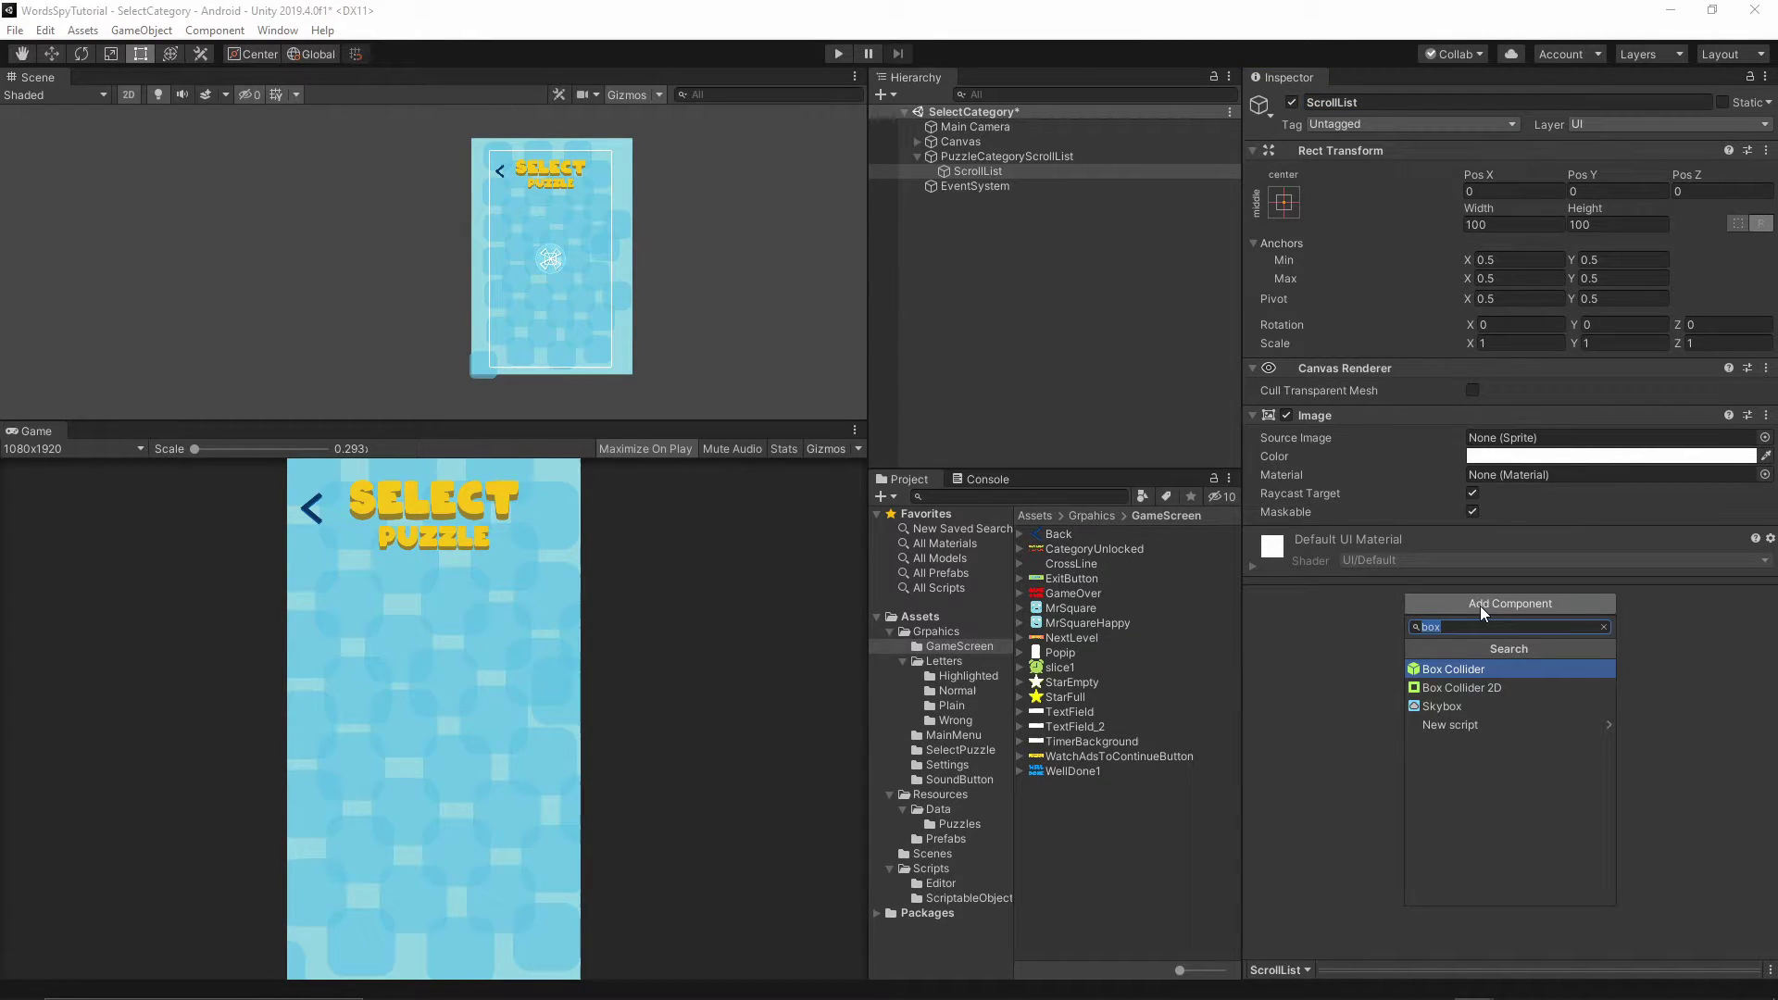
{"action": "type", "text": "Scro"}
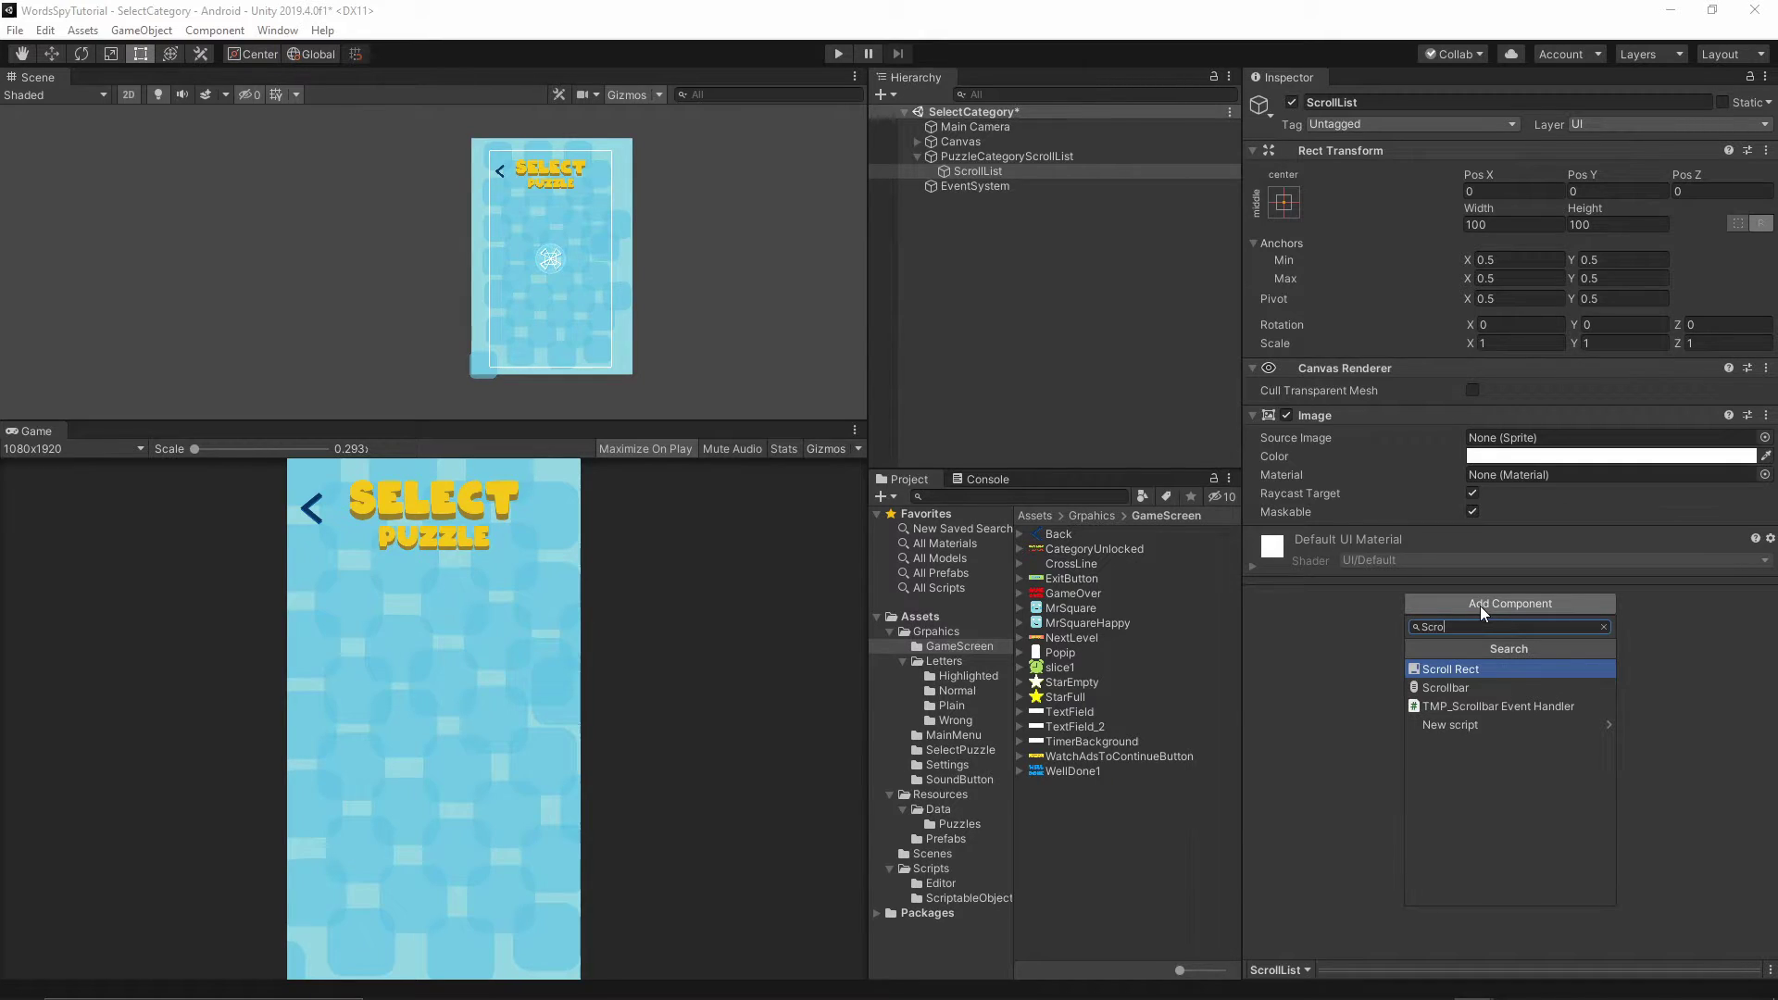
{"action": "left_click", "coordinate": [1443, 670]}
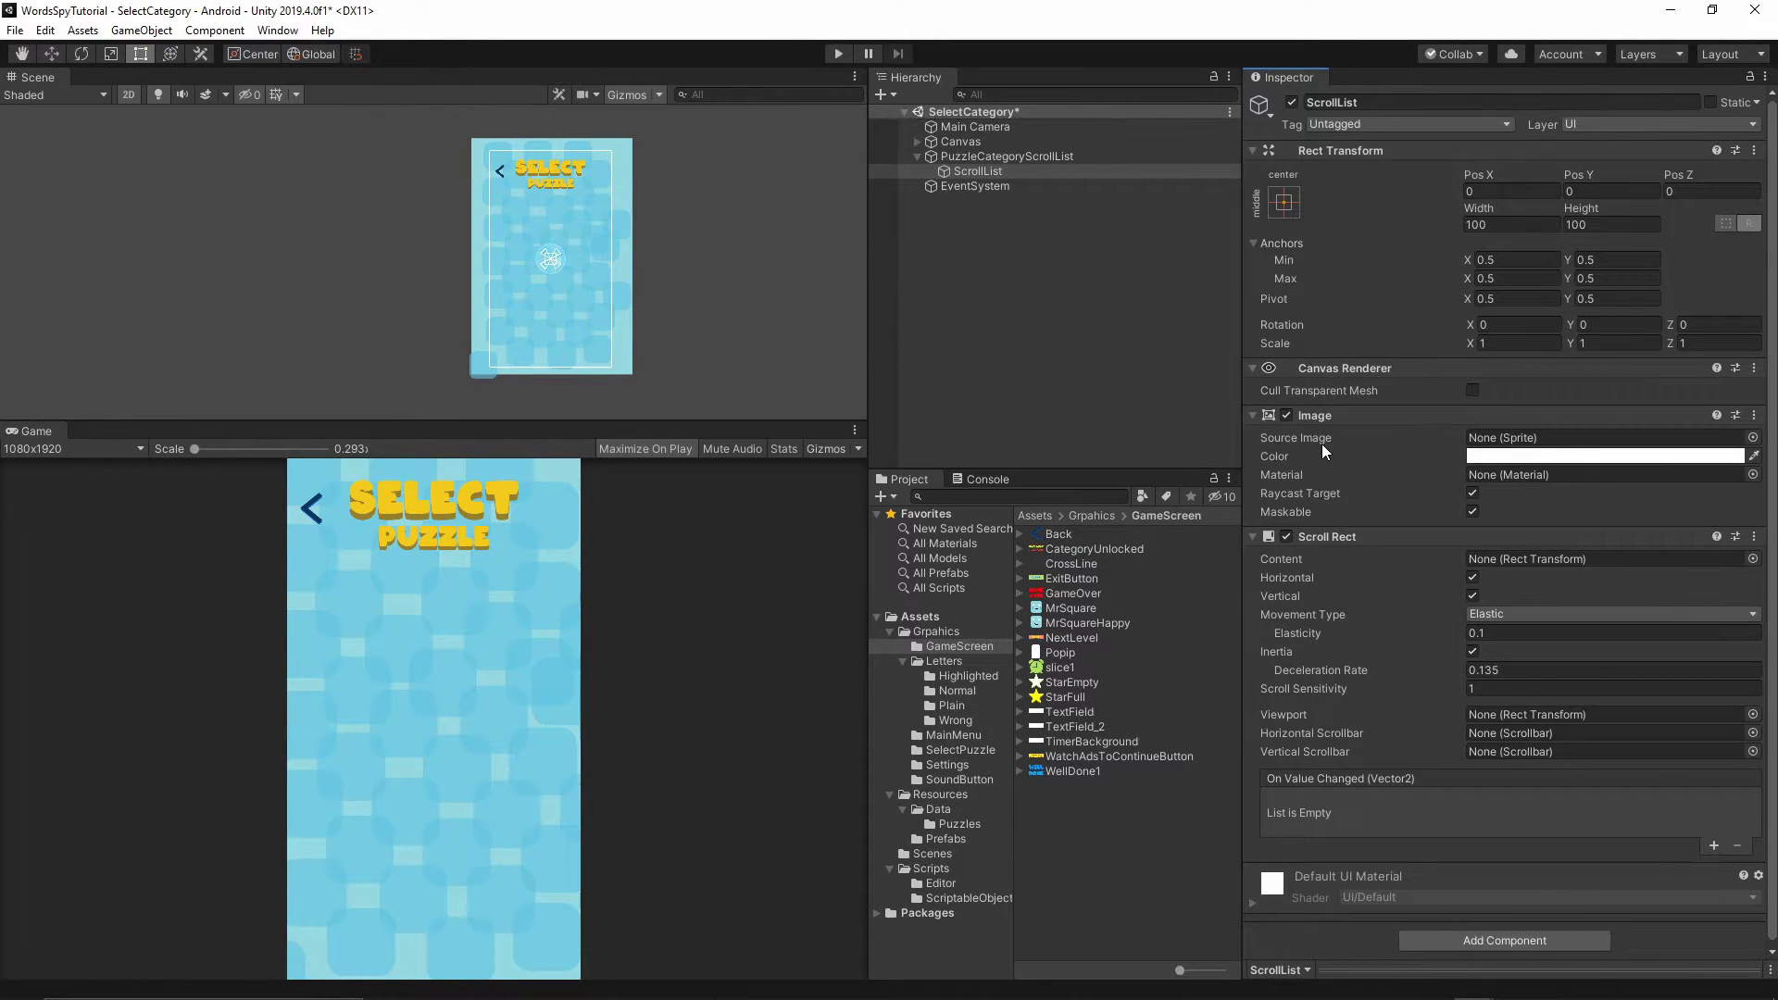
Assign the UIMask sprite as ScrollList's source image.
{"action": "left_click", "coordinate": [1752, 437]}
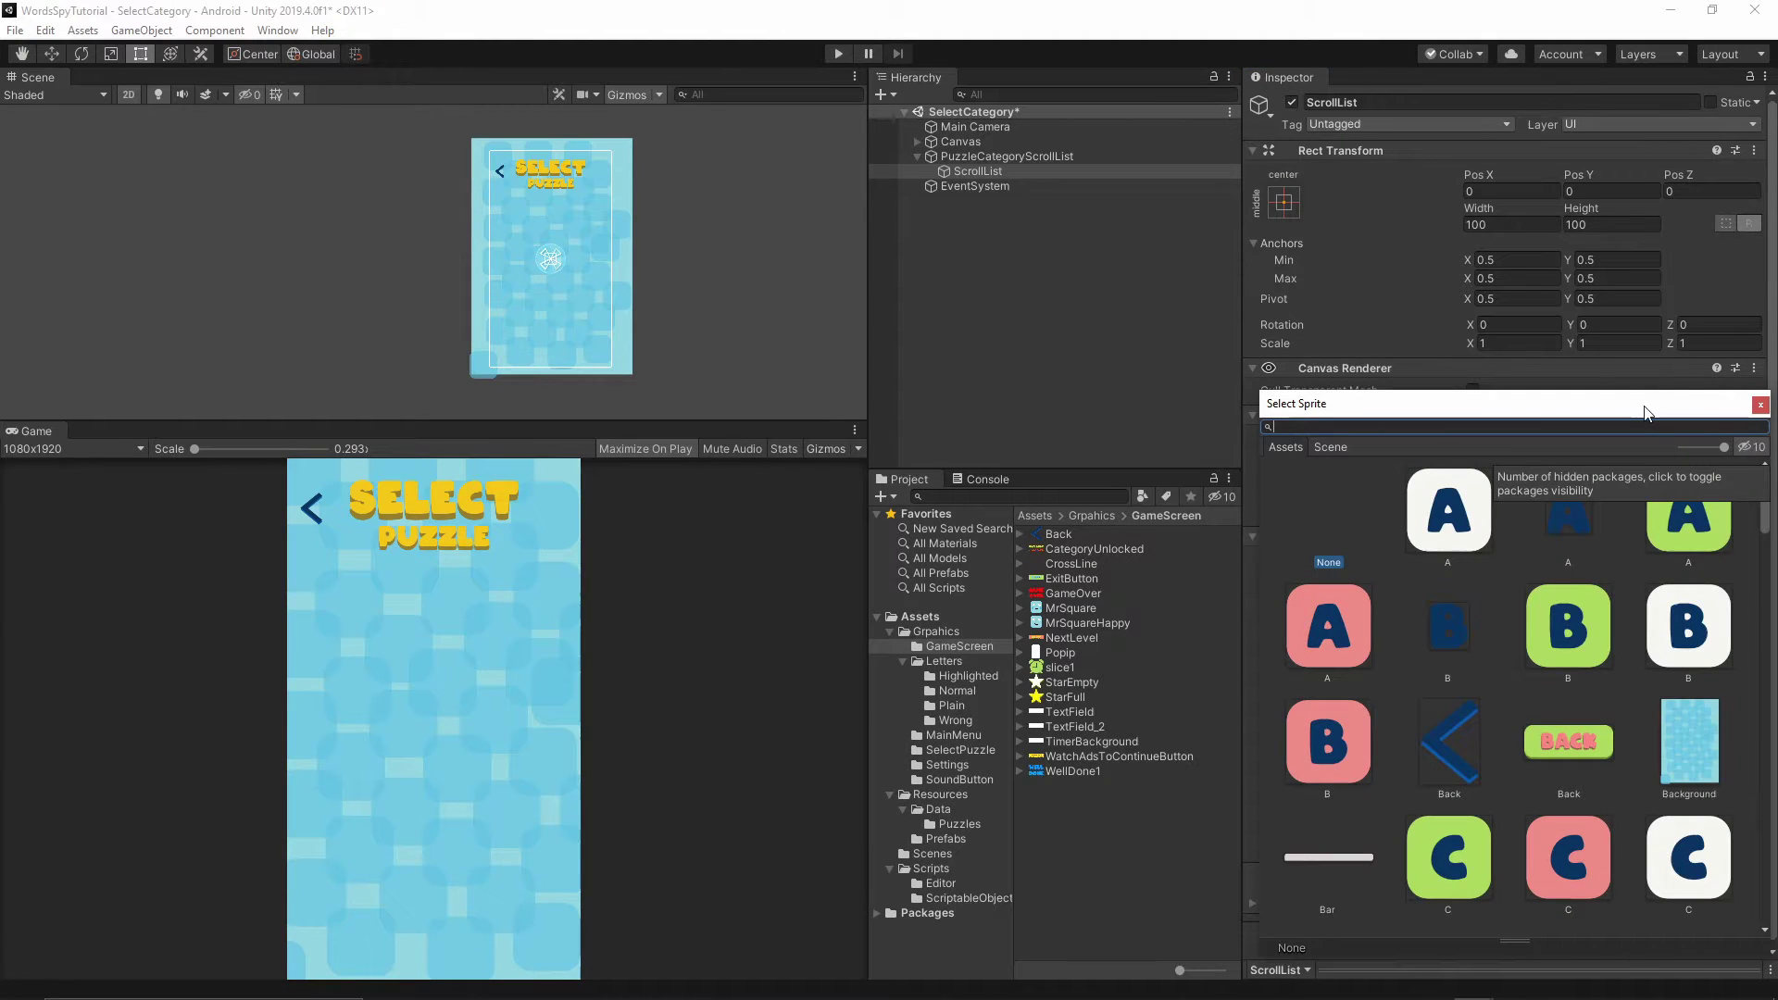
{"action": "left_click_drag", "start_coordinate": [1617, 399], "coordinate": [1132, 282]}
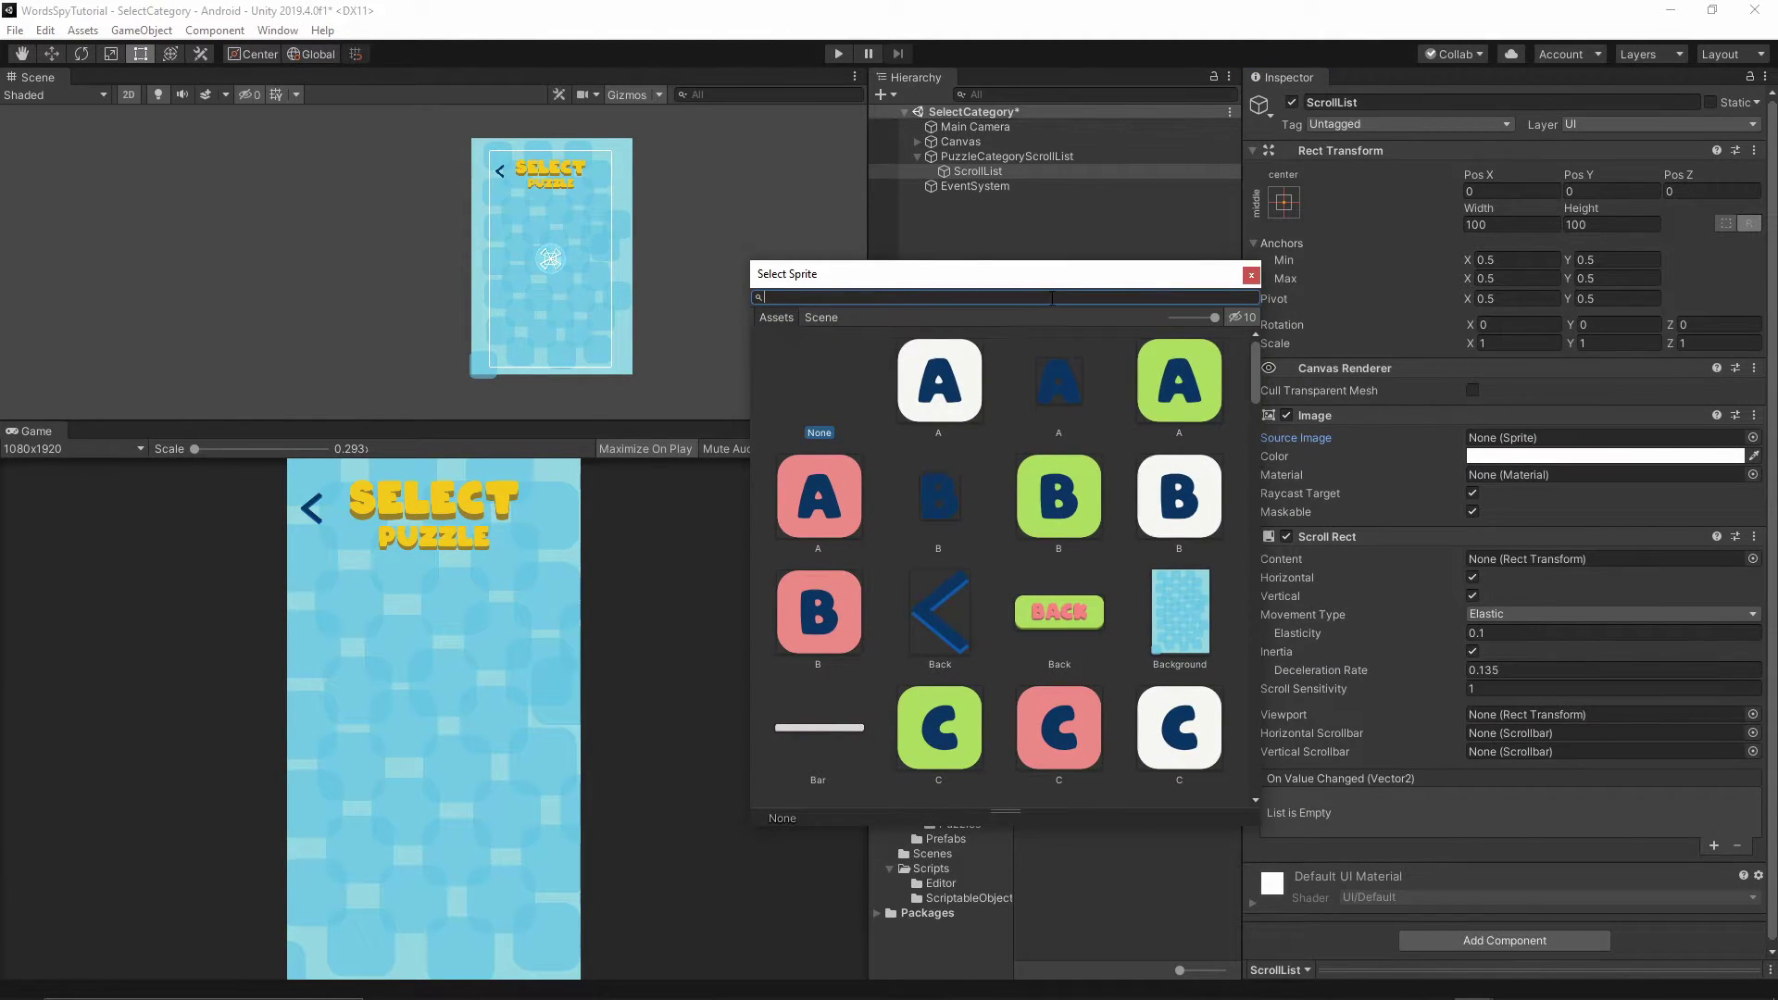
{"action": "type", "text": "UI"}
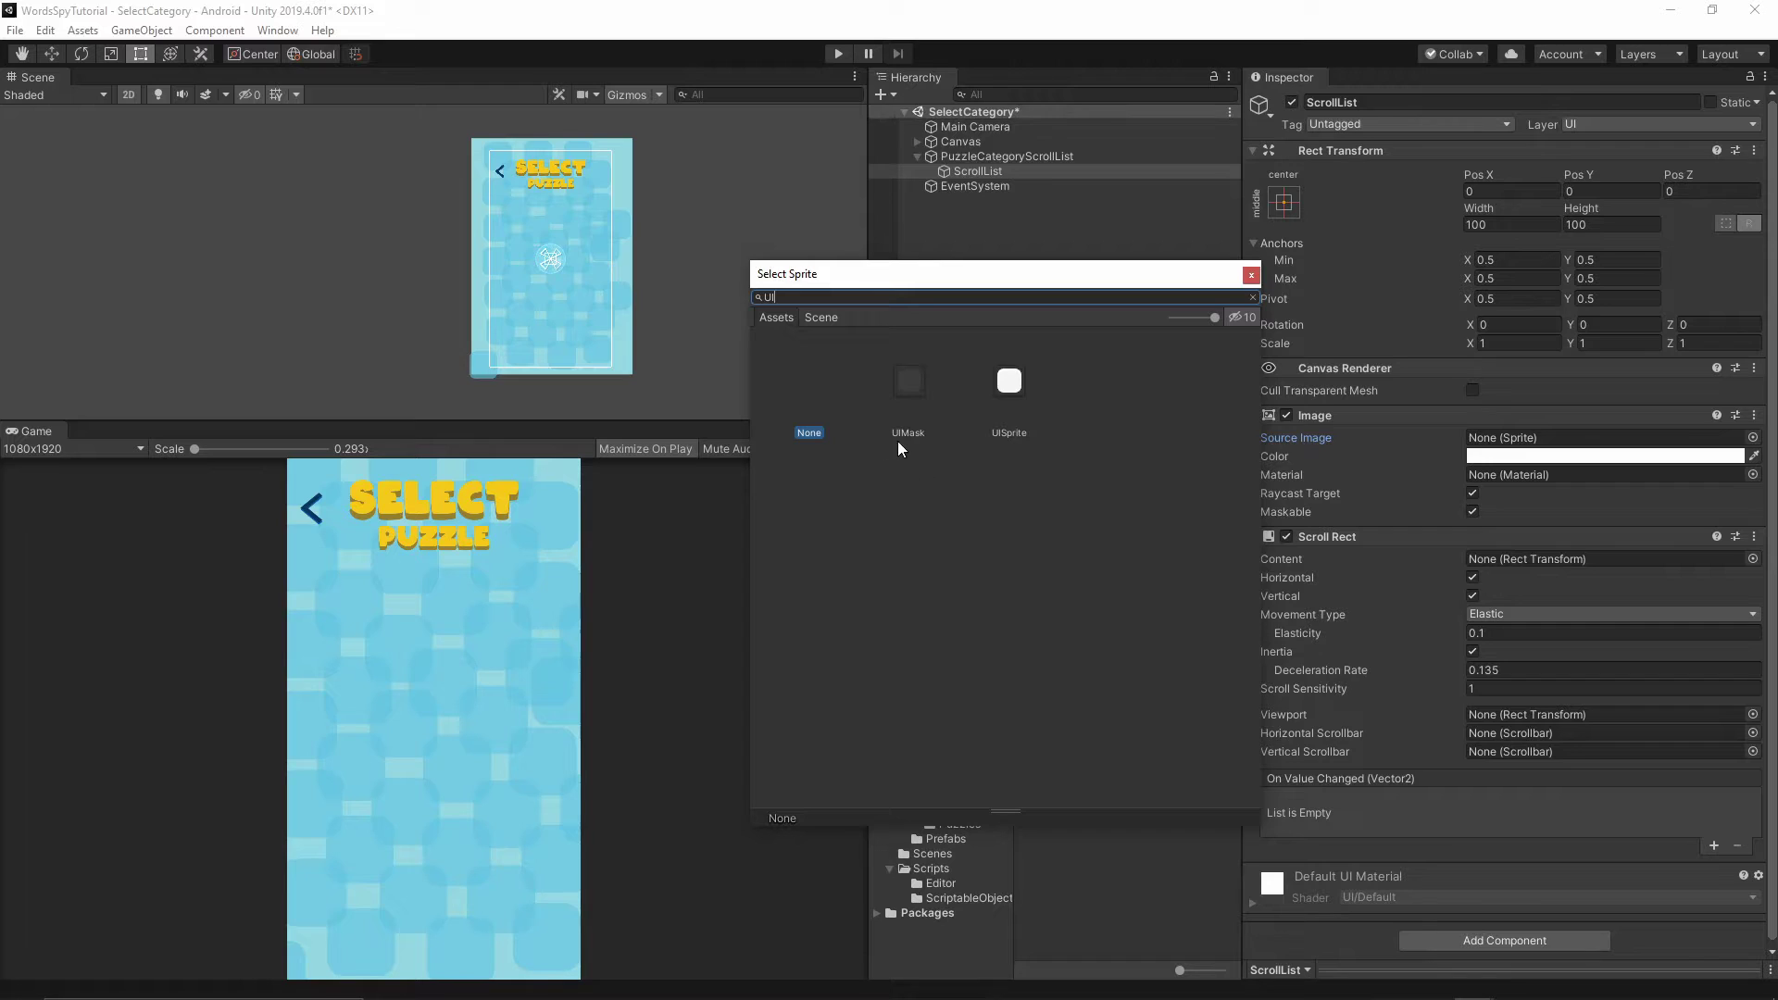
{"action": "double_click", "coordinate": [915, 391]}
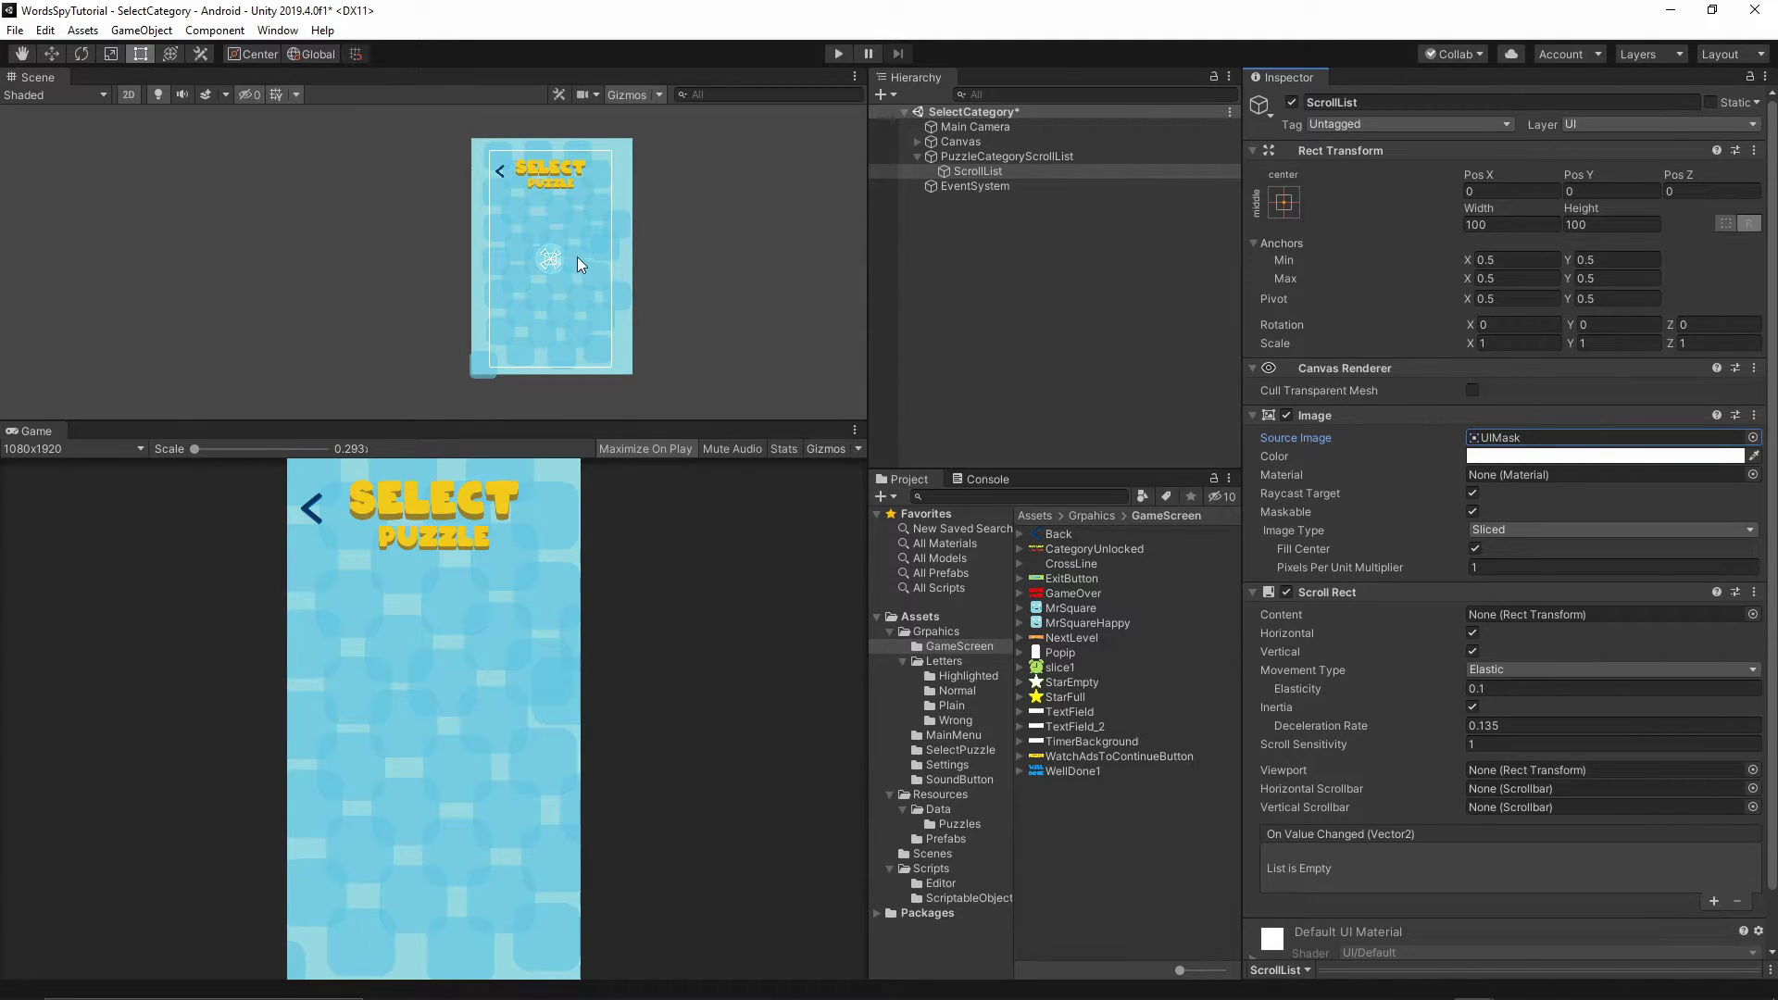
Size ScrollList to 800 wide and 1483 high, and move it below the title to Pos Y -174.65.
{"action": "left_click", "coordinate": [1505, 226]}
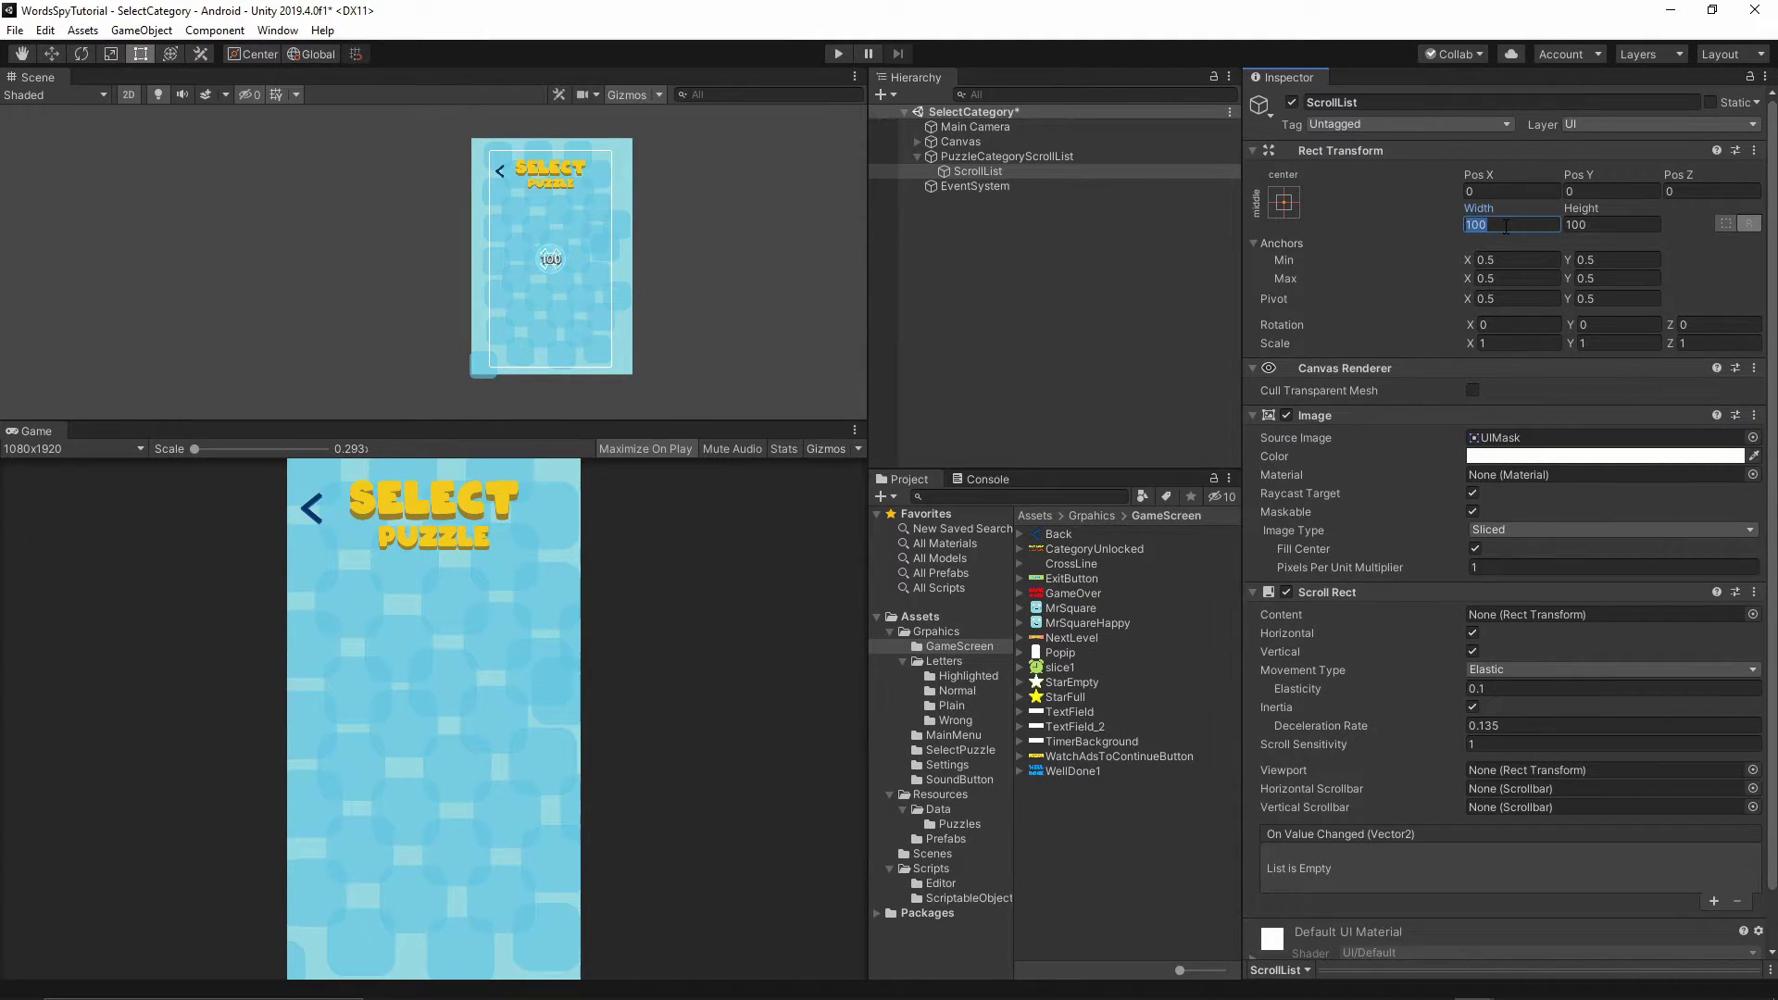
{"action": "type", "text": "800"}
{"action": "key", "text": "Tab"}
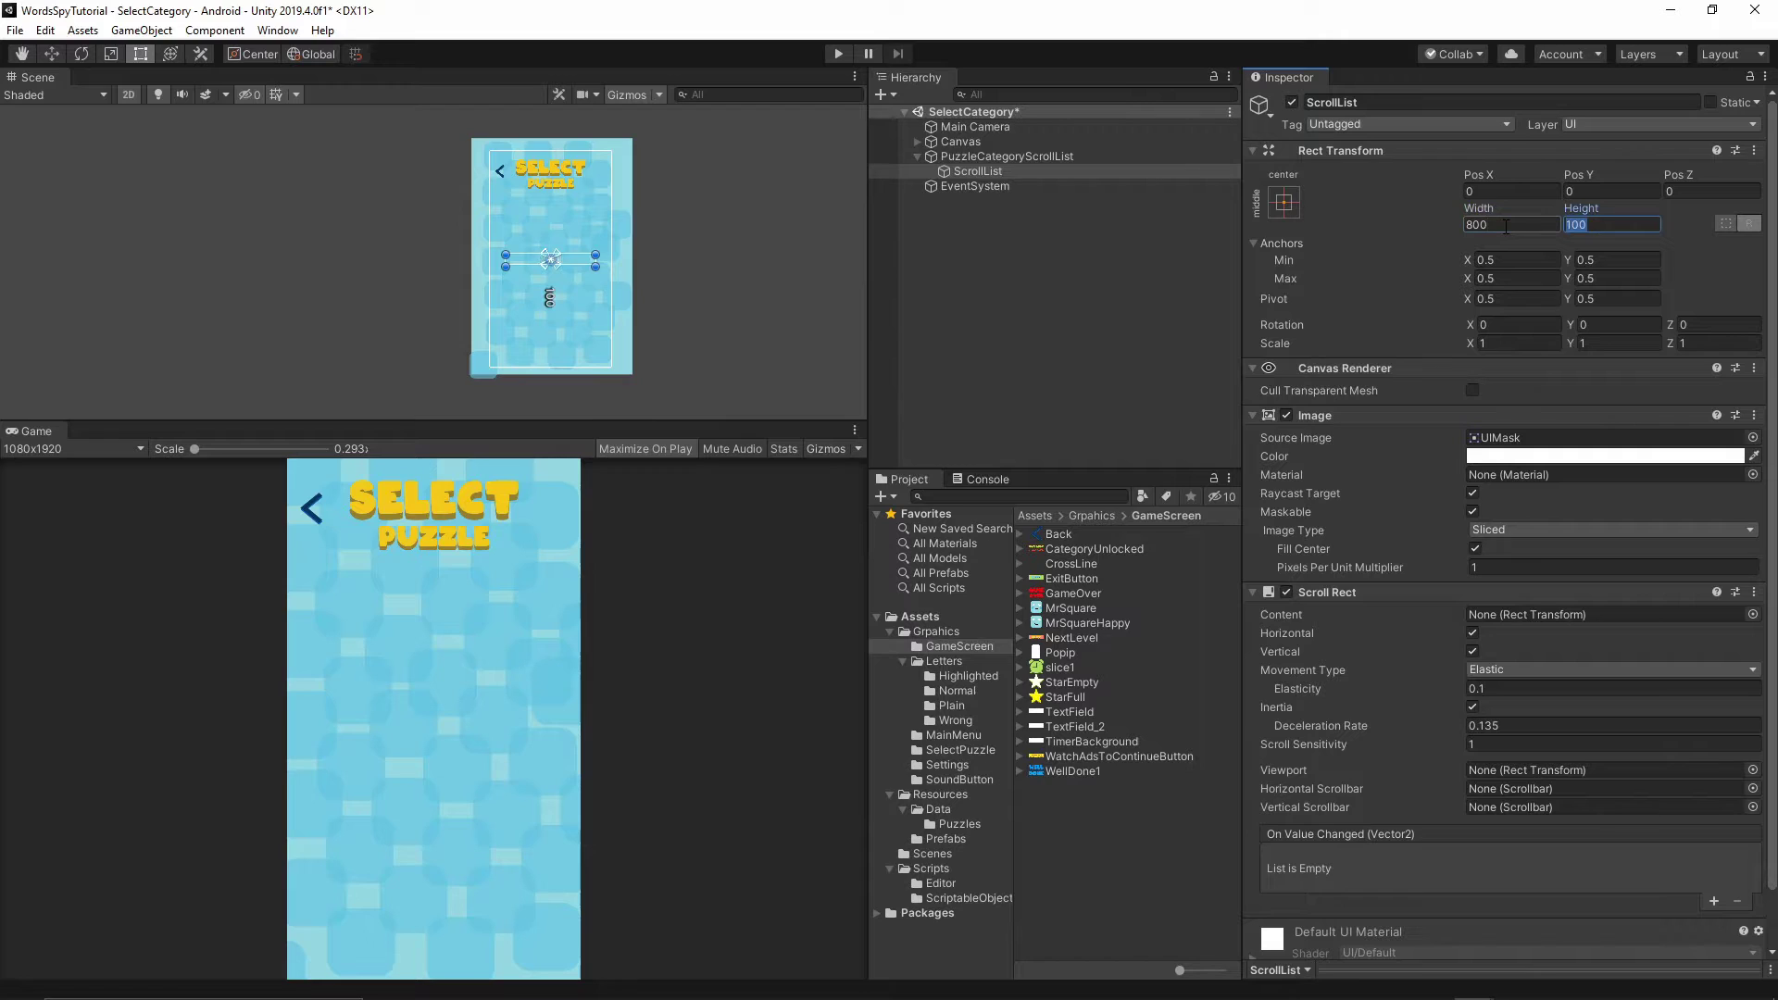
{"action": "type", "text": "1483"}
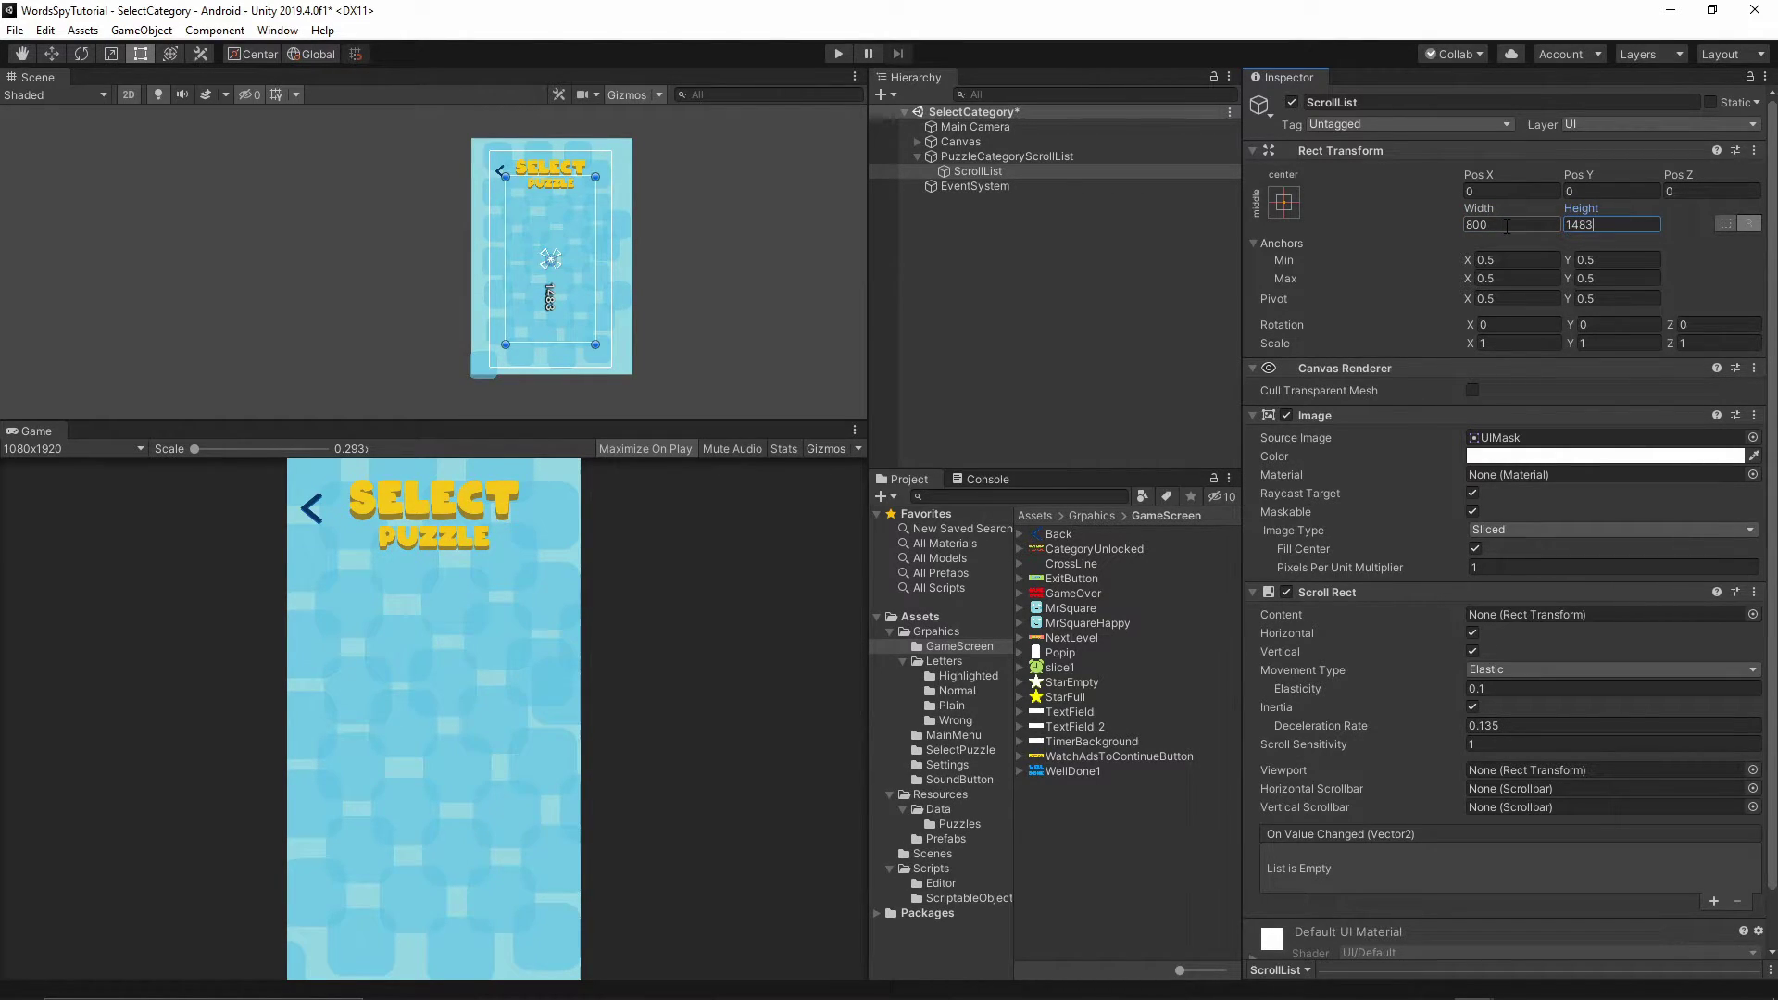
{"action": "left_click", "coordinate": [1583, 183]}
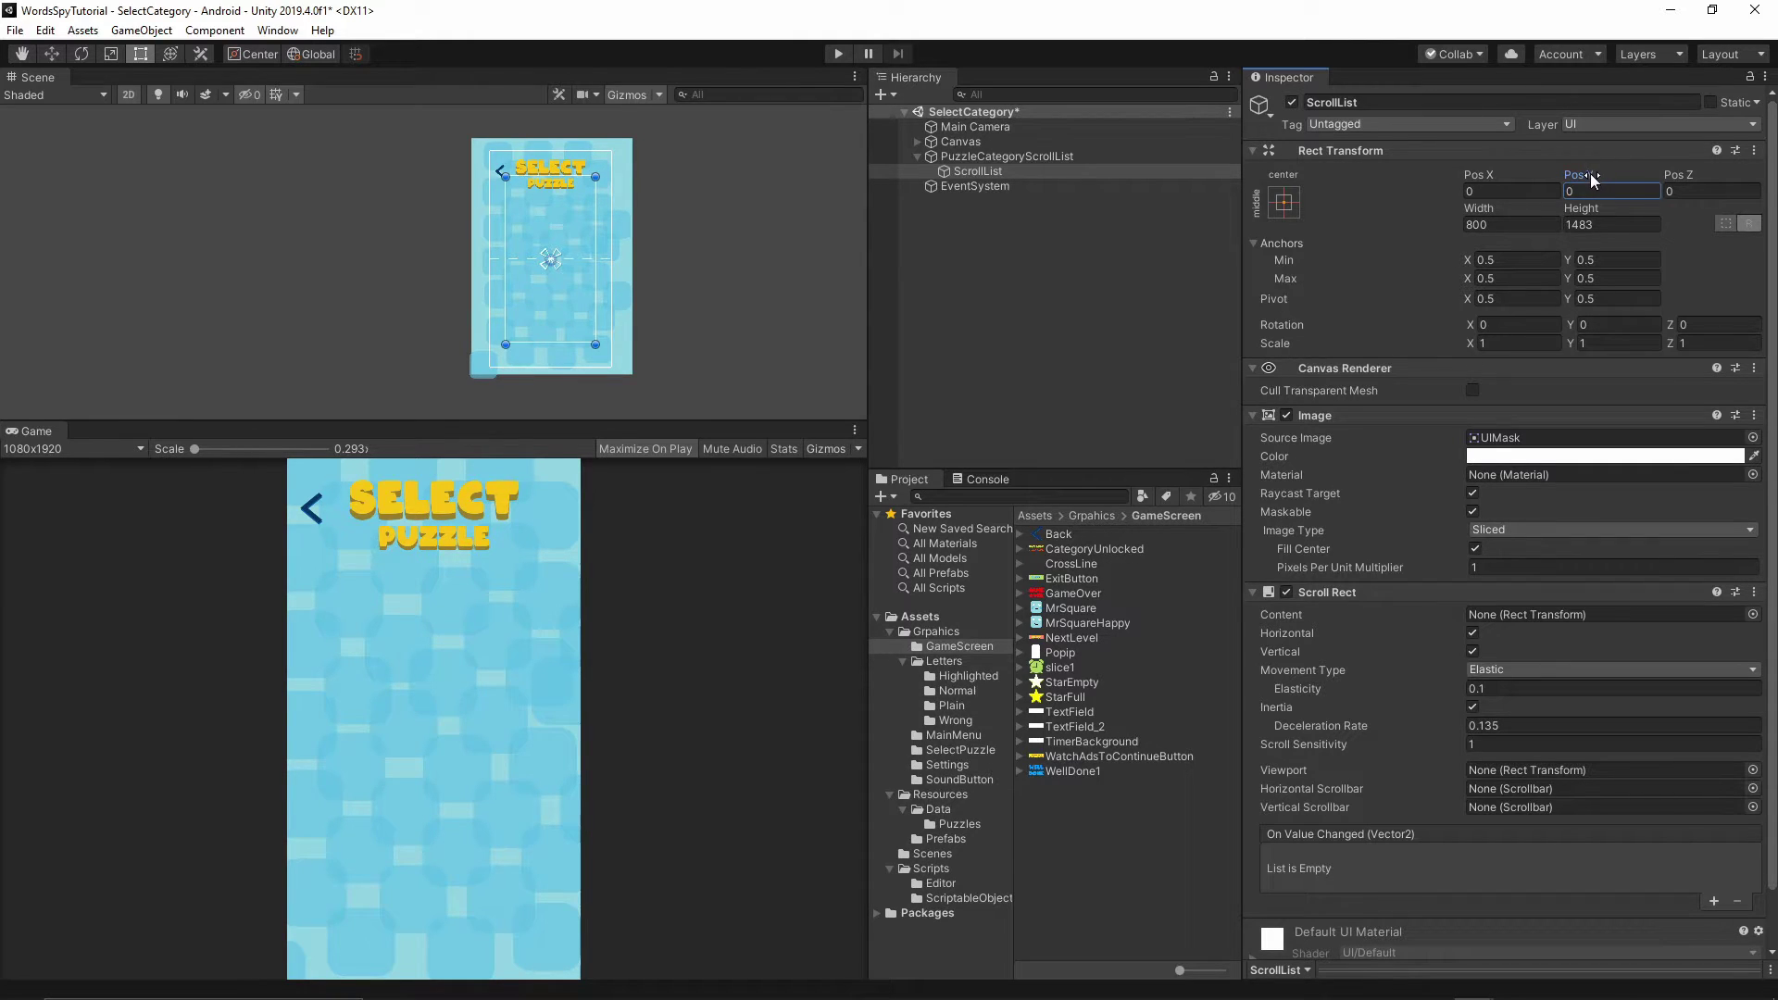
{"action": "left_click_drag", "start_coordinate": [1580, 176], "coordinate": [1482, 27]}
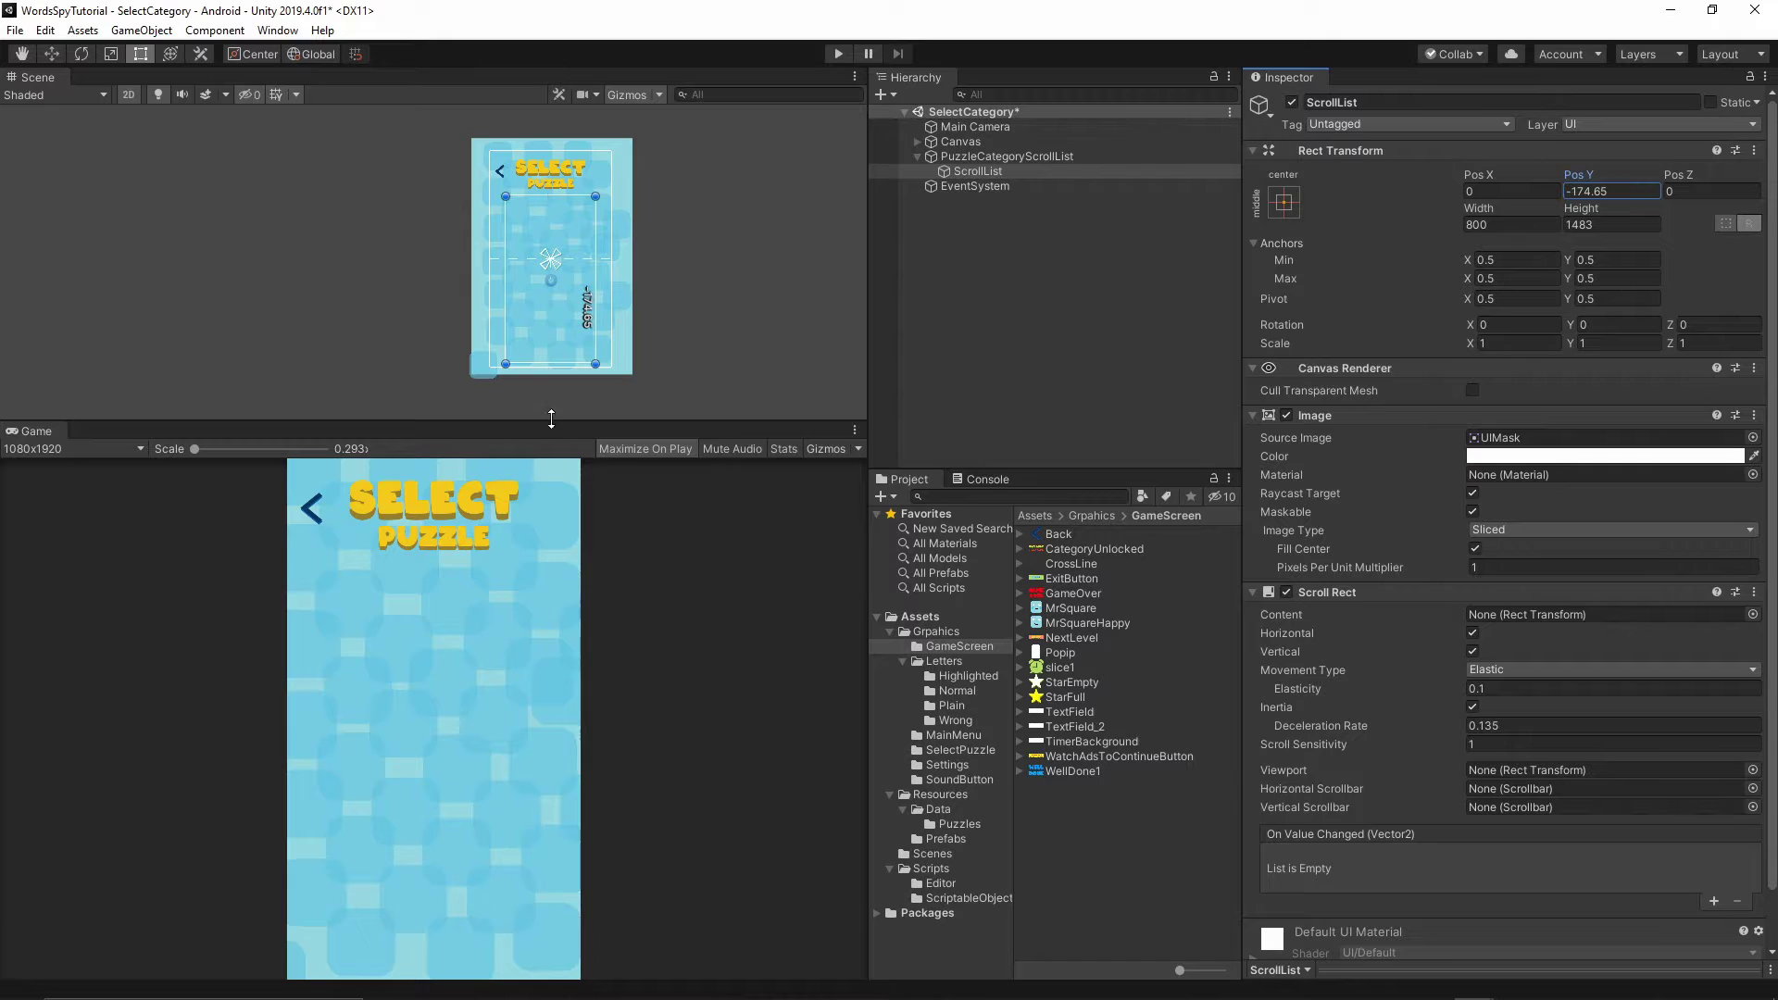
{"action": "left_click_drag", "start_coordinate": [551, 417], "coordinate": [552, 504]}
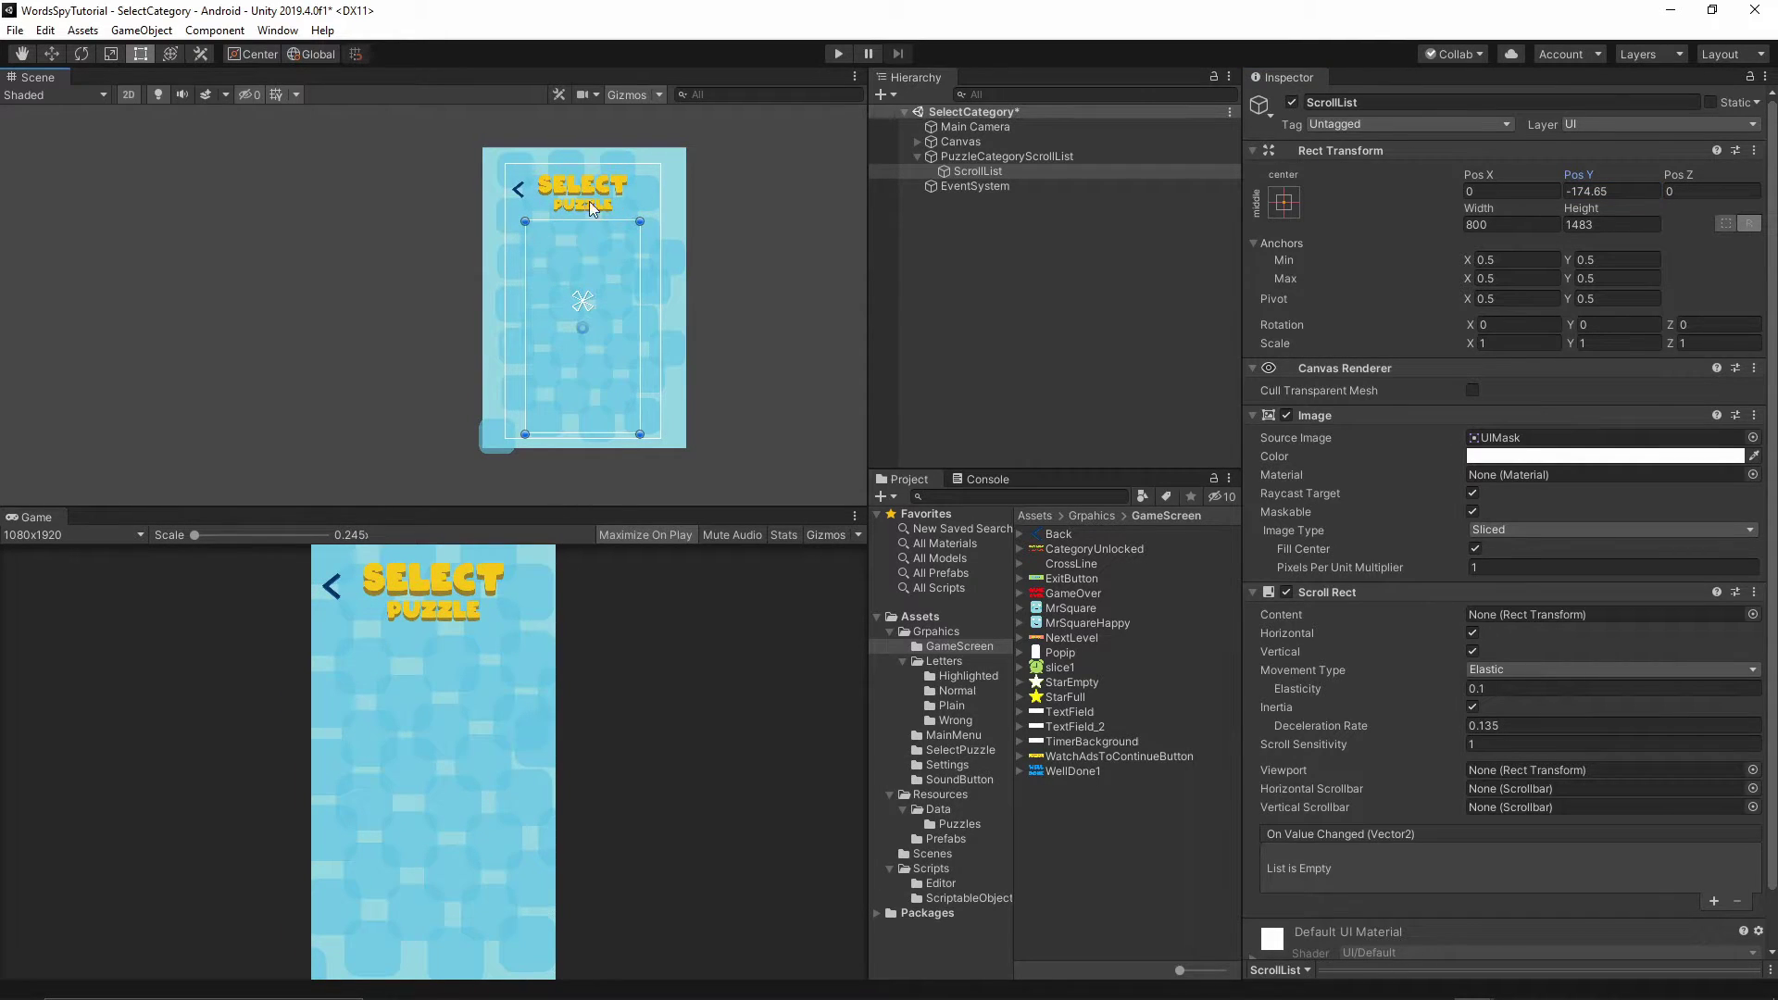
Disable horizontal scrolling on ScrollList's Scroll Rect and set its deceleration rate to 60.
{"action": "scroll", "coordinate": [1448, 417], "scroll_direction": "down", "scroll_amount": 2}
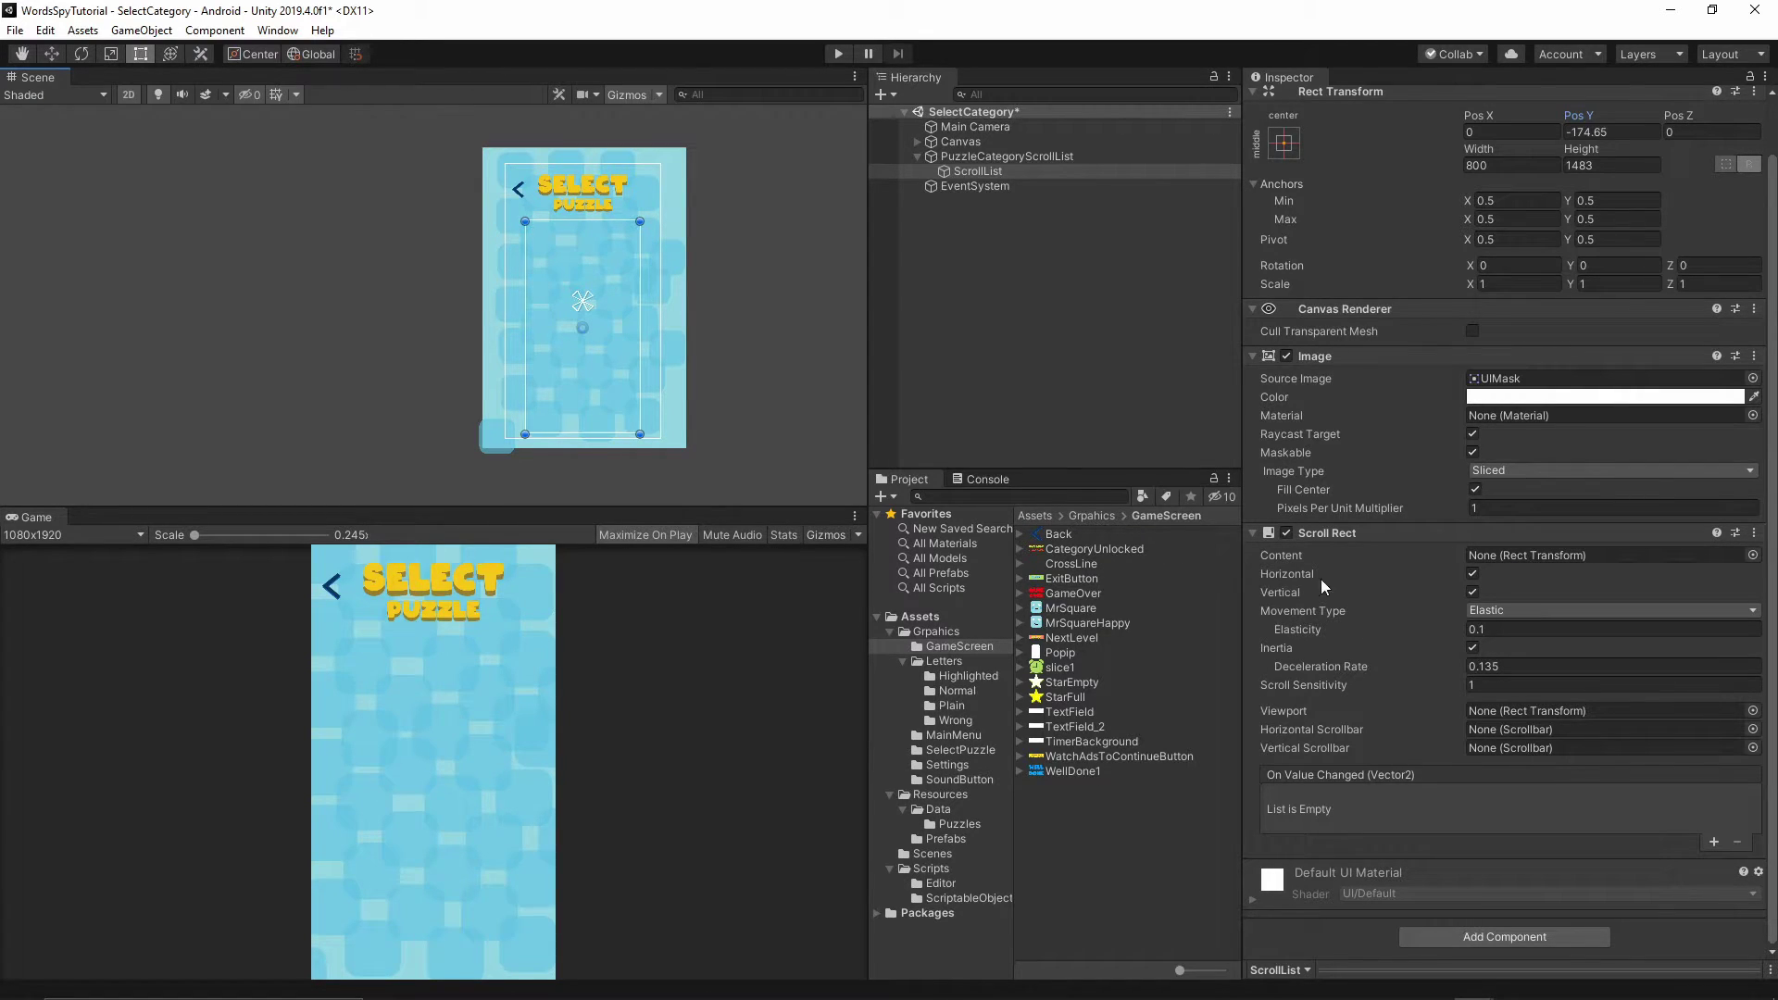
{"action": "left_click", "coordinate": [1472, 574]}
{"action": "left_click", "coordinate": [1505, 666]}
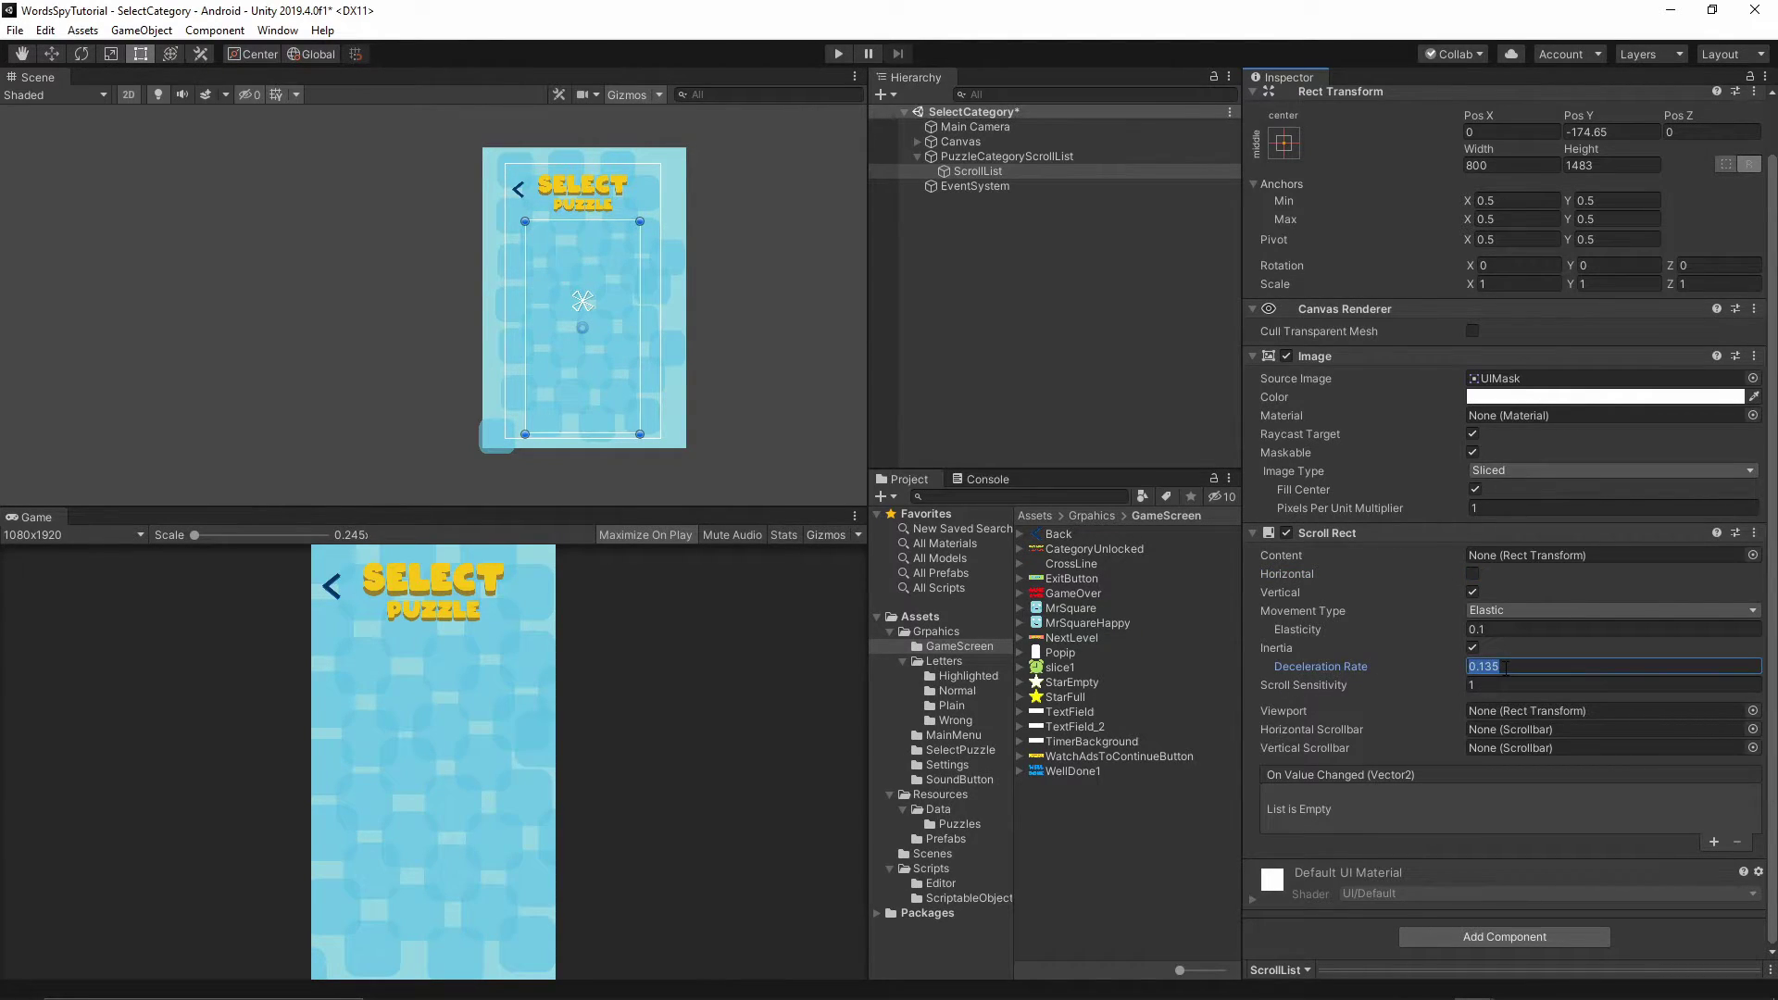
{"action": "type", "text": "60"}
Create an empty ScrollListContent object under ScrollList with a Vertical Layout Group, spacing 15 and child force expand on width only.
{"action": "right_click", "coordinate": [972, 172]}
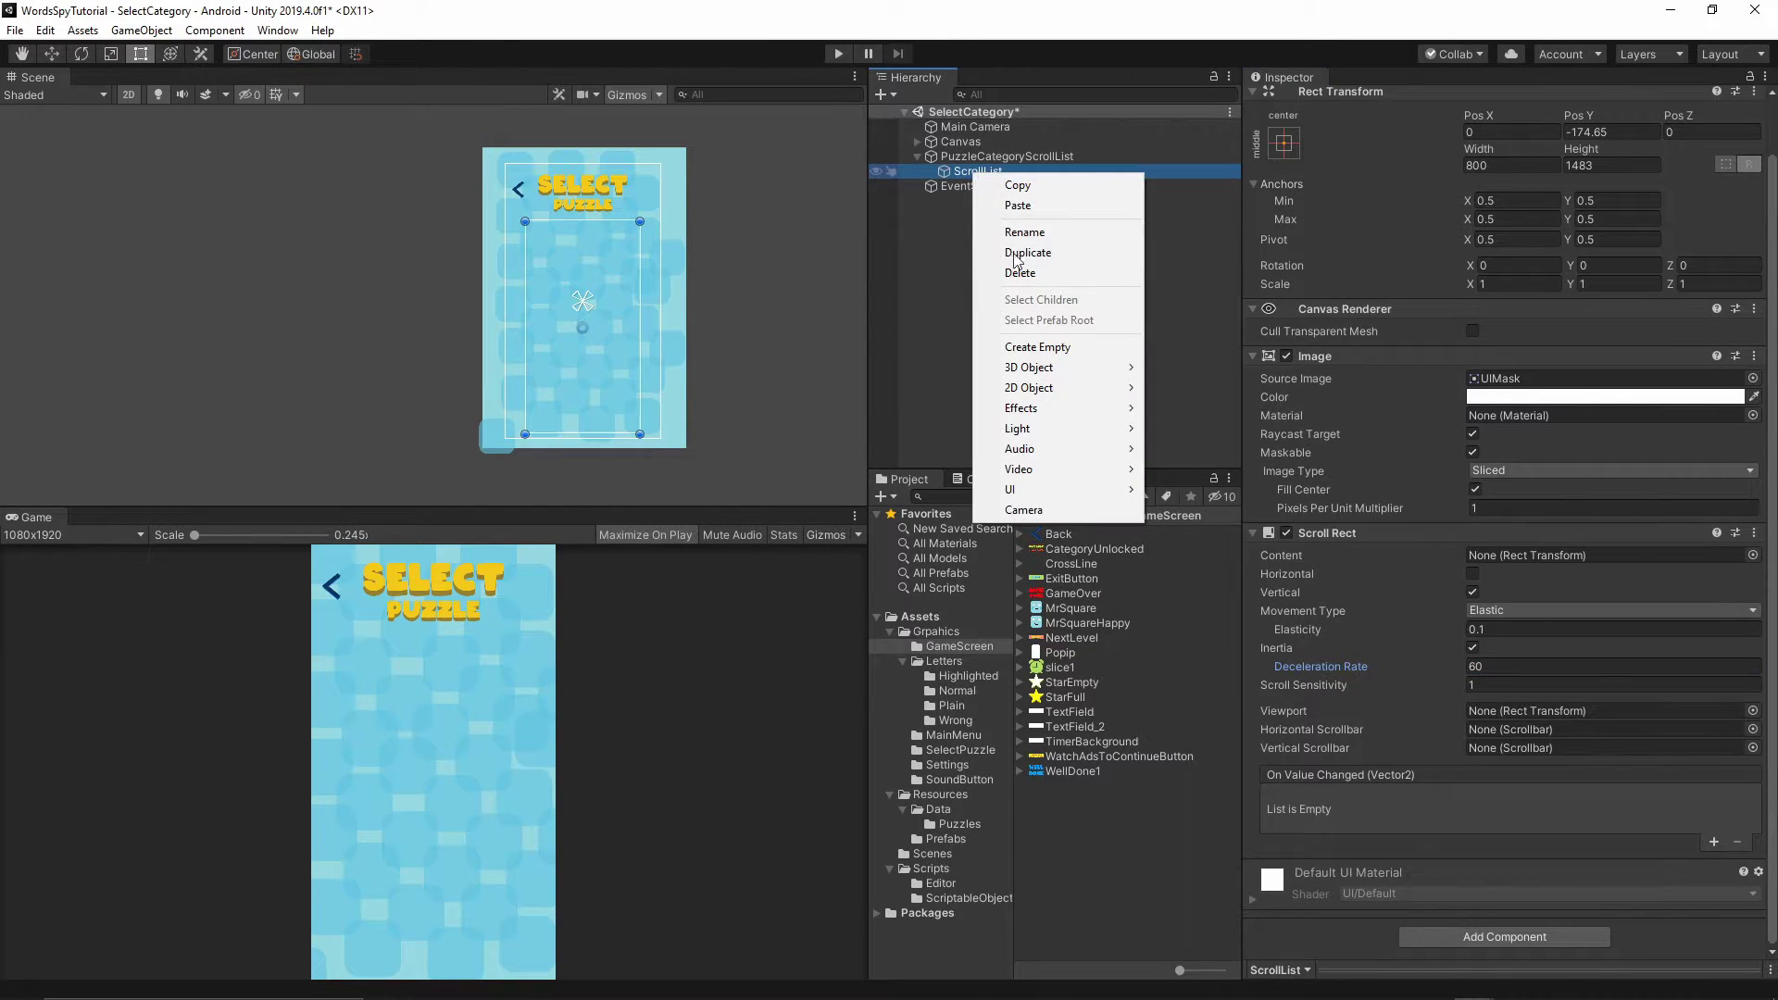
{"action": "left_click", "coordinate": [1052, 349]}
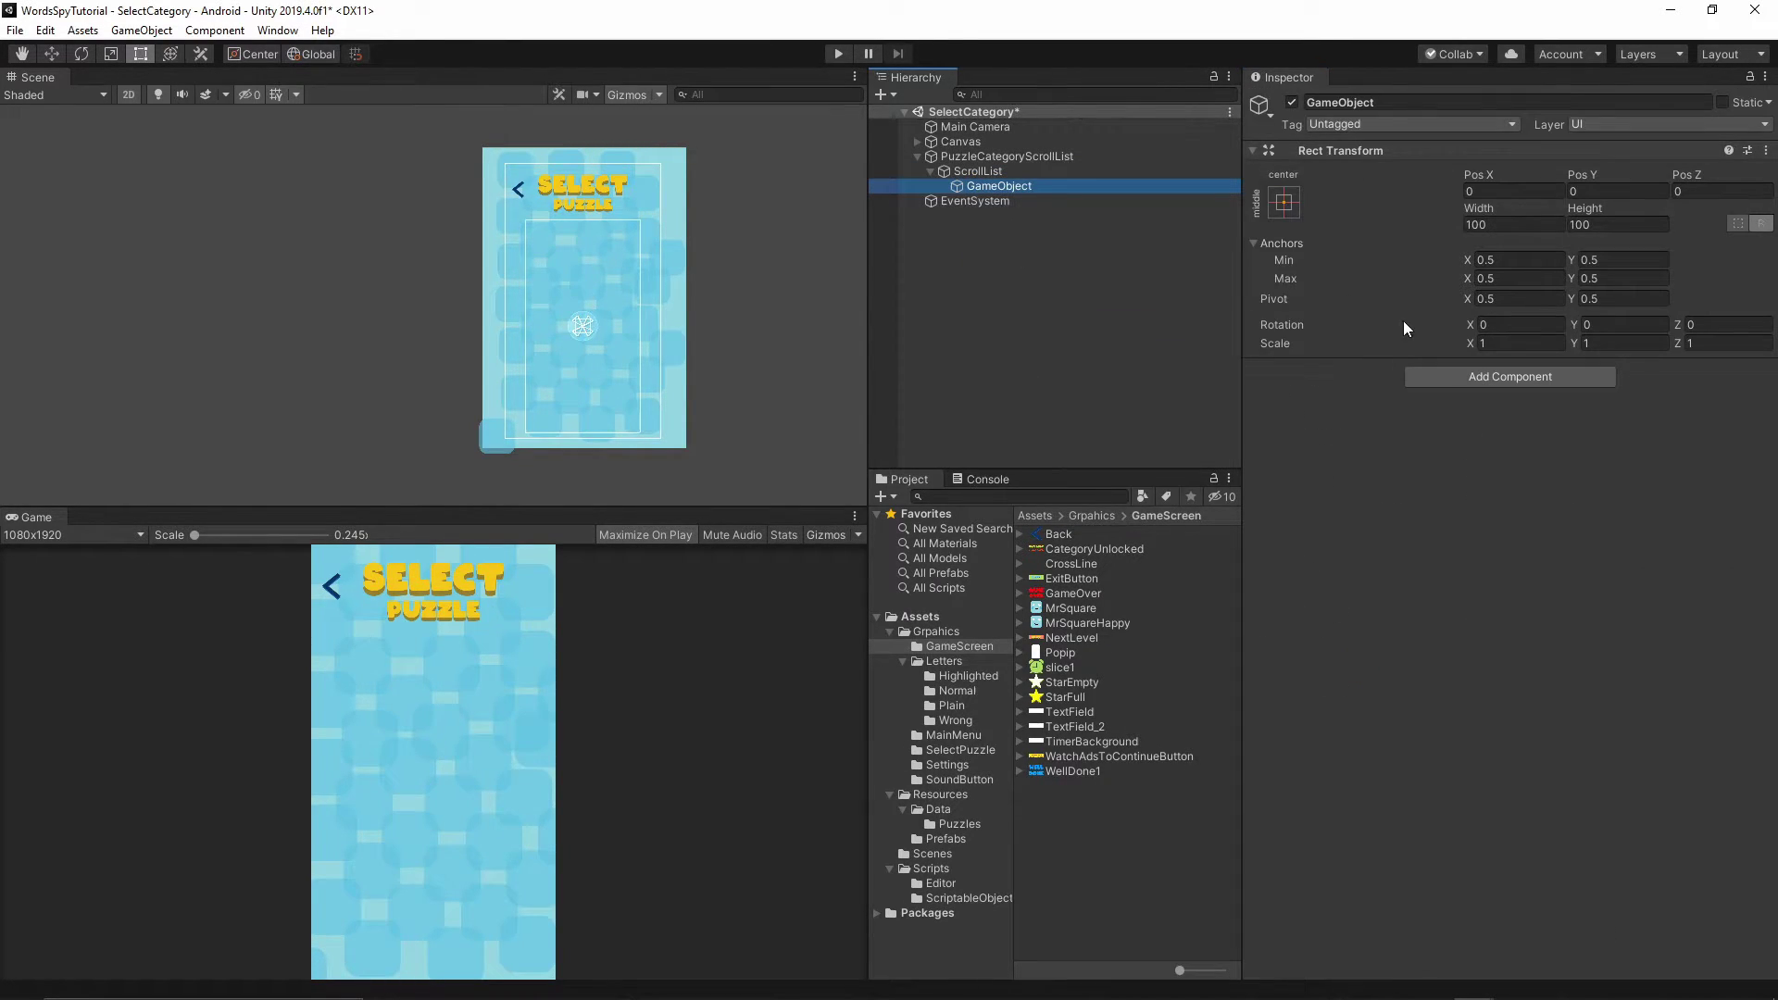
{"action": "left_click", "coordinate": [1482, 376]}
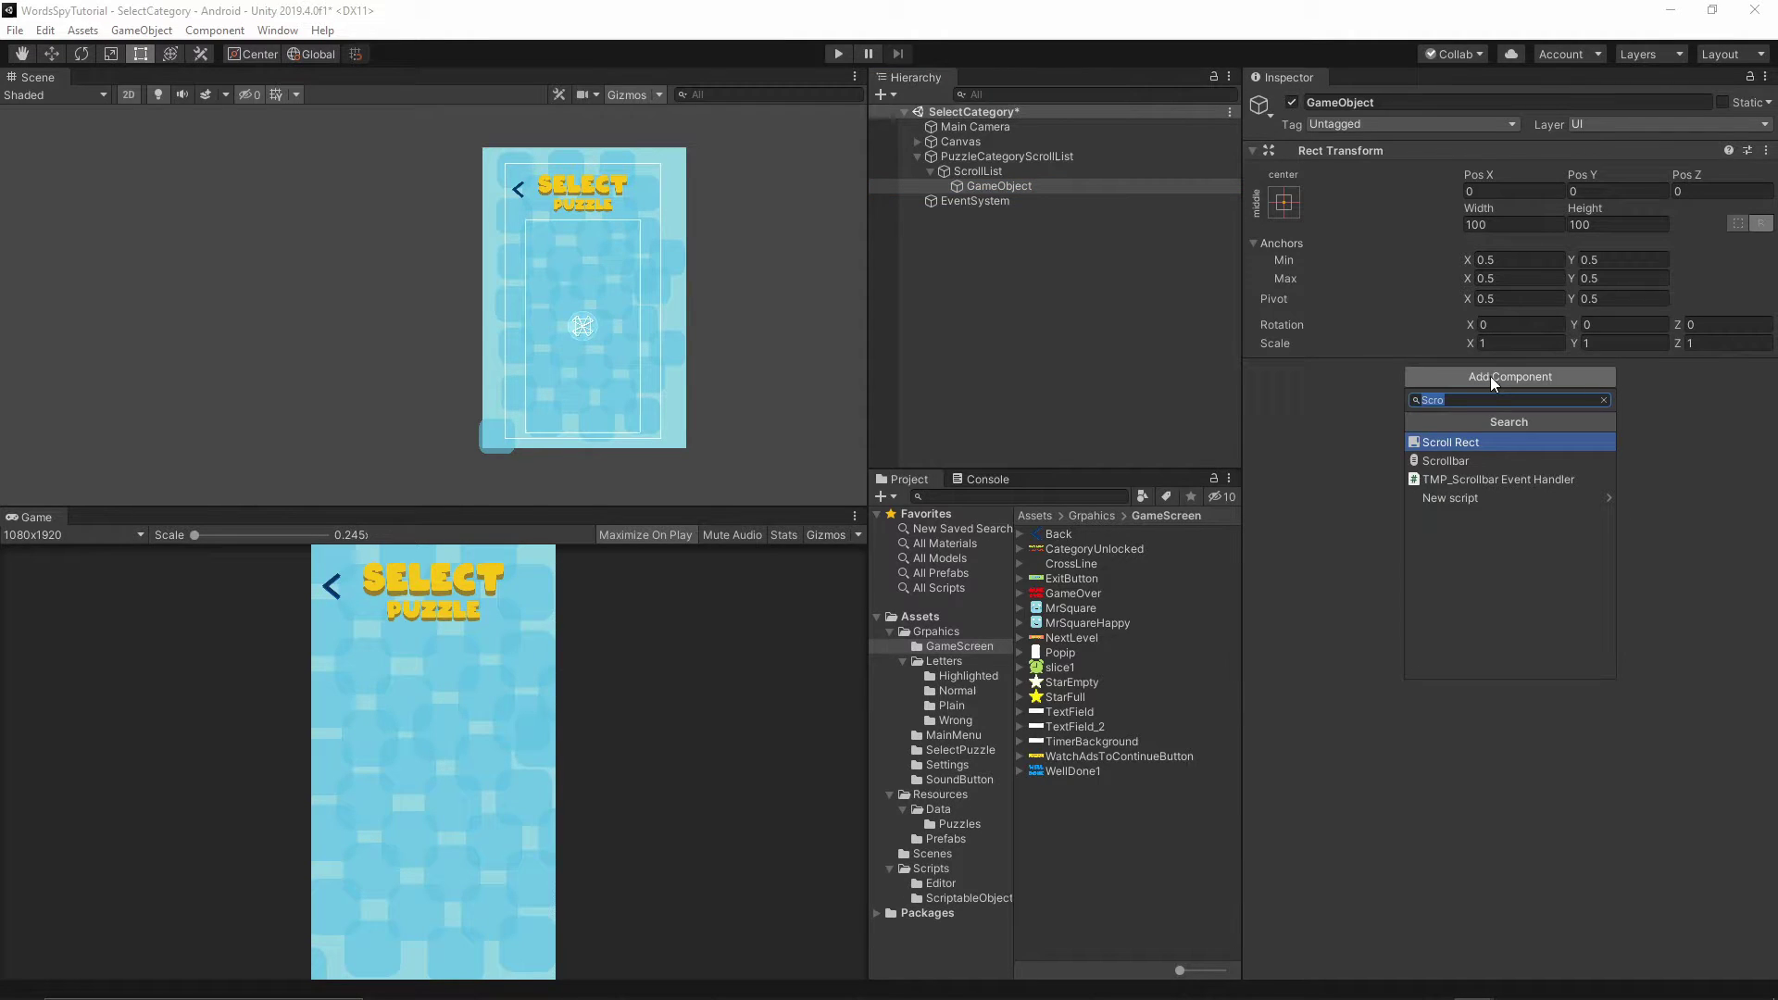
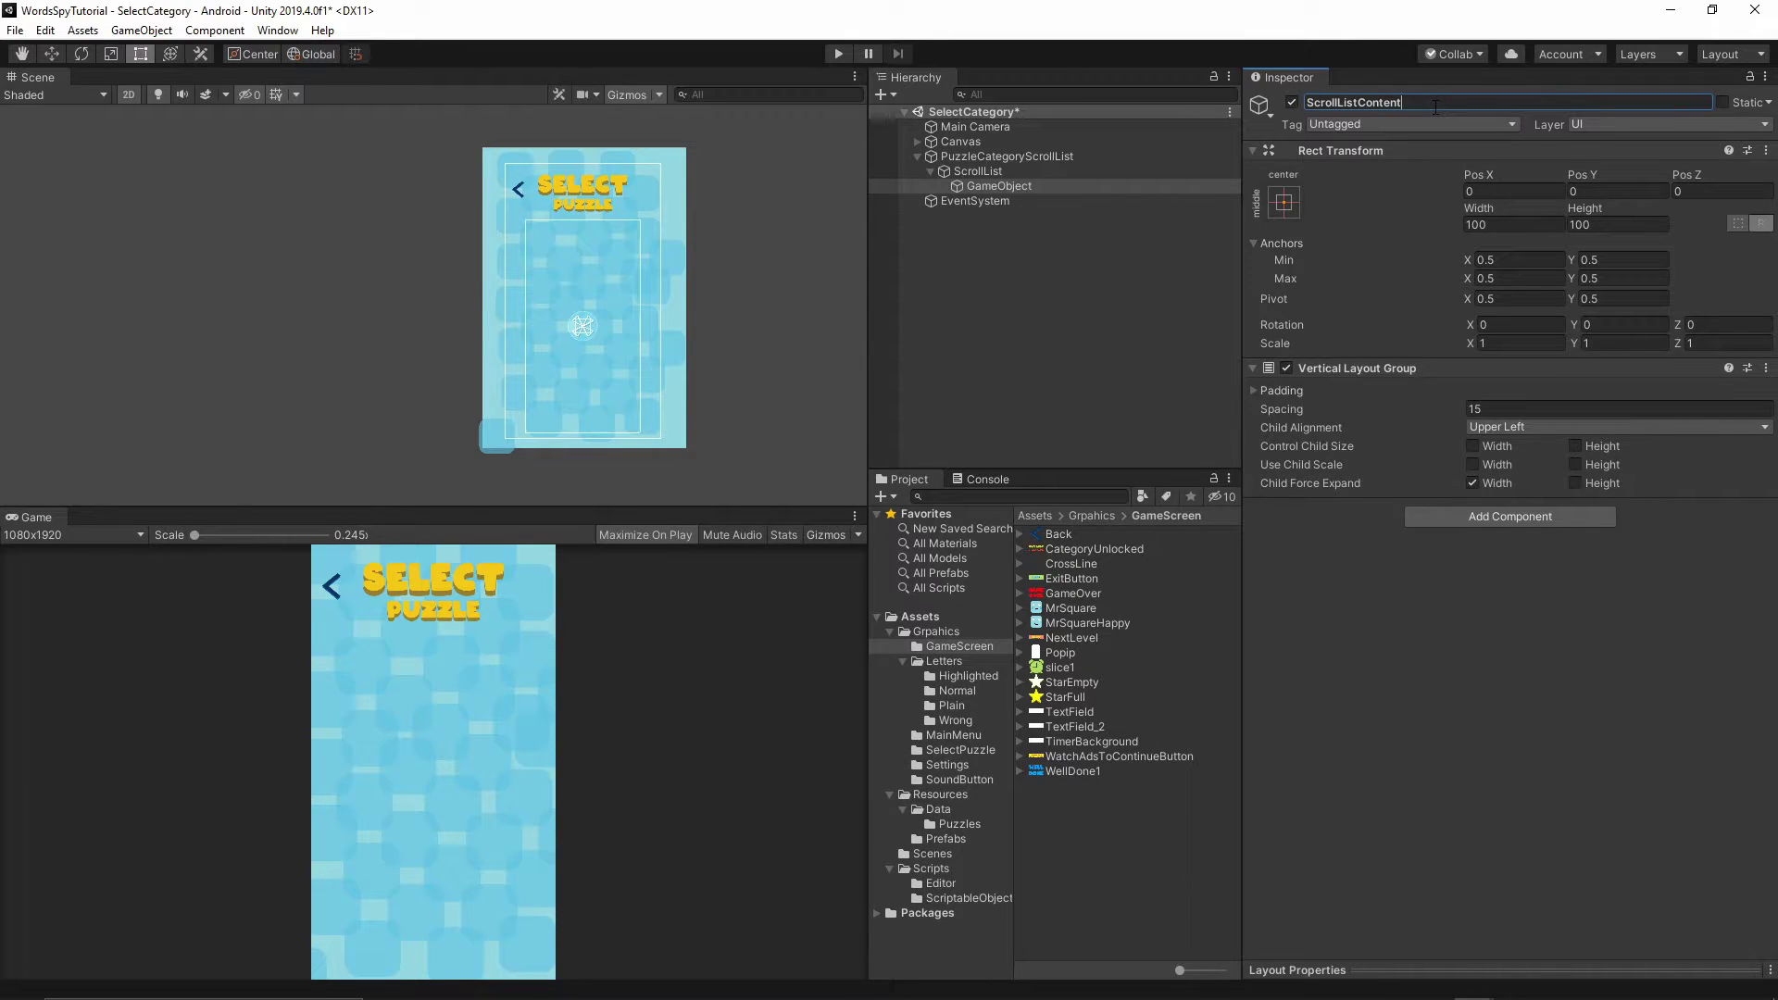
{"action": "key", "text": "Return"}
{"action": "left_click", "coordinate": [1530, 721]}
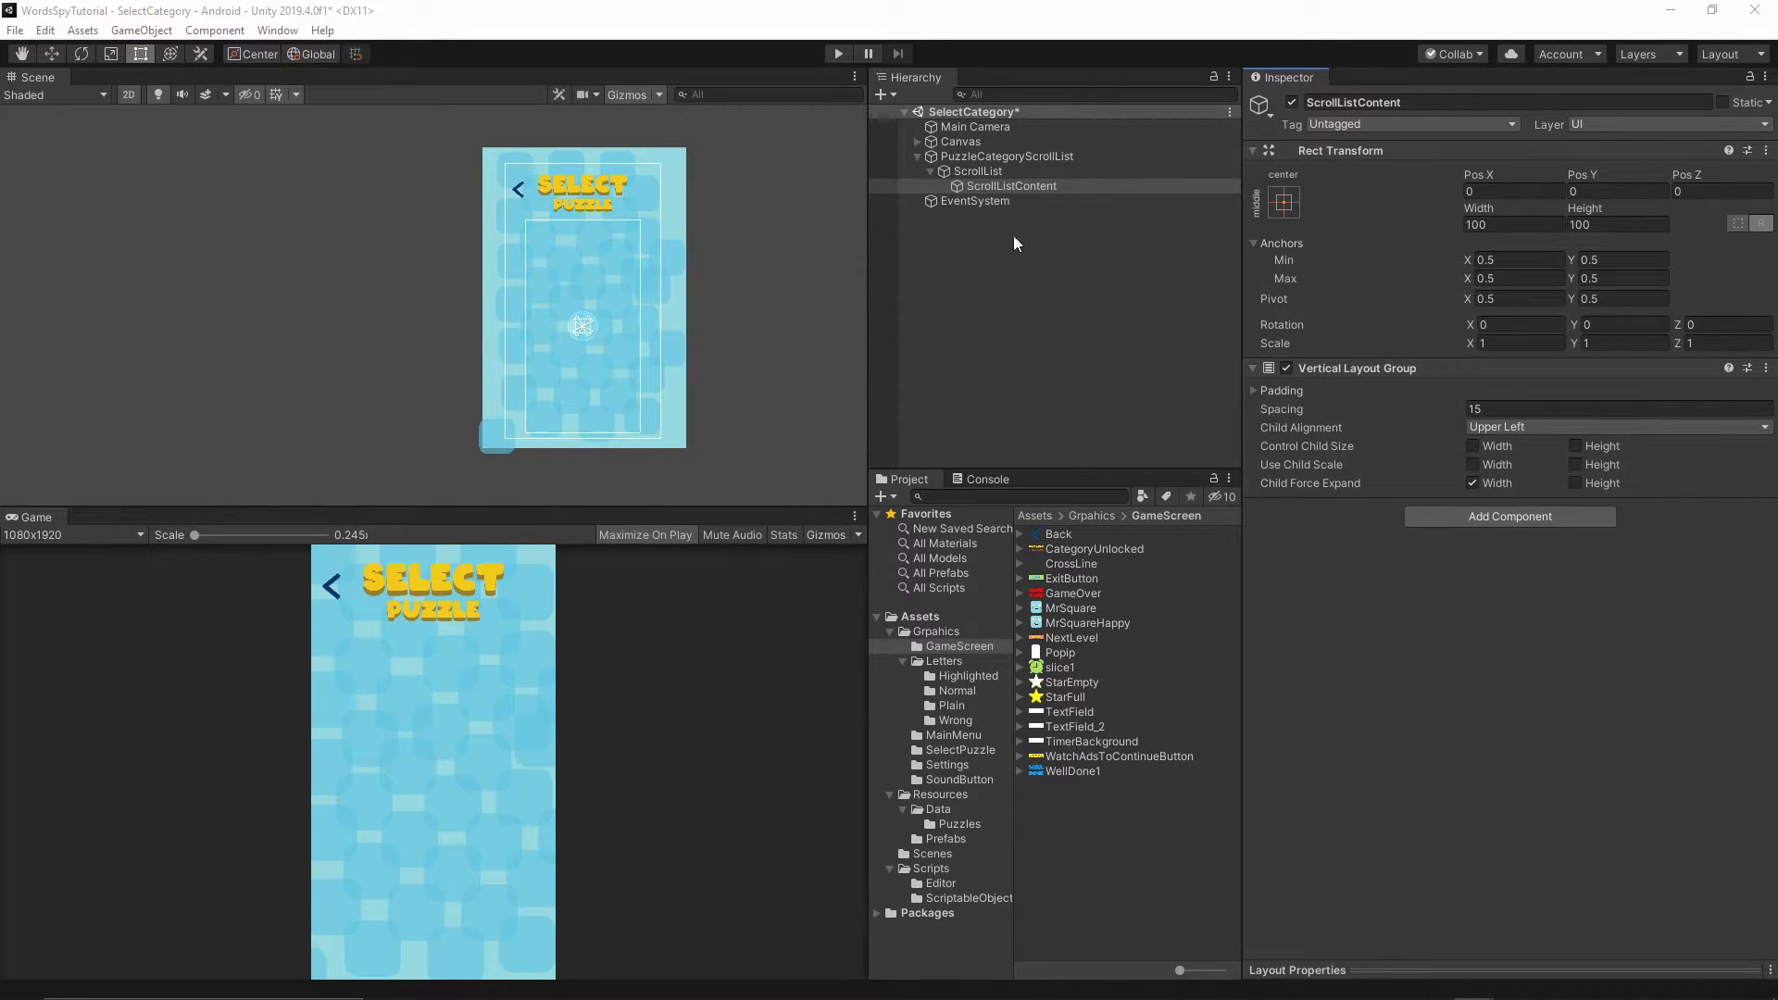
Add a UI Image as a child of ScrollListContent.
{"action": "right_click", "coordinate": [1001, 188]}
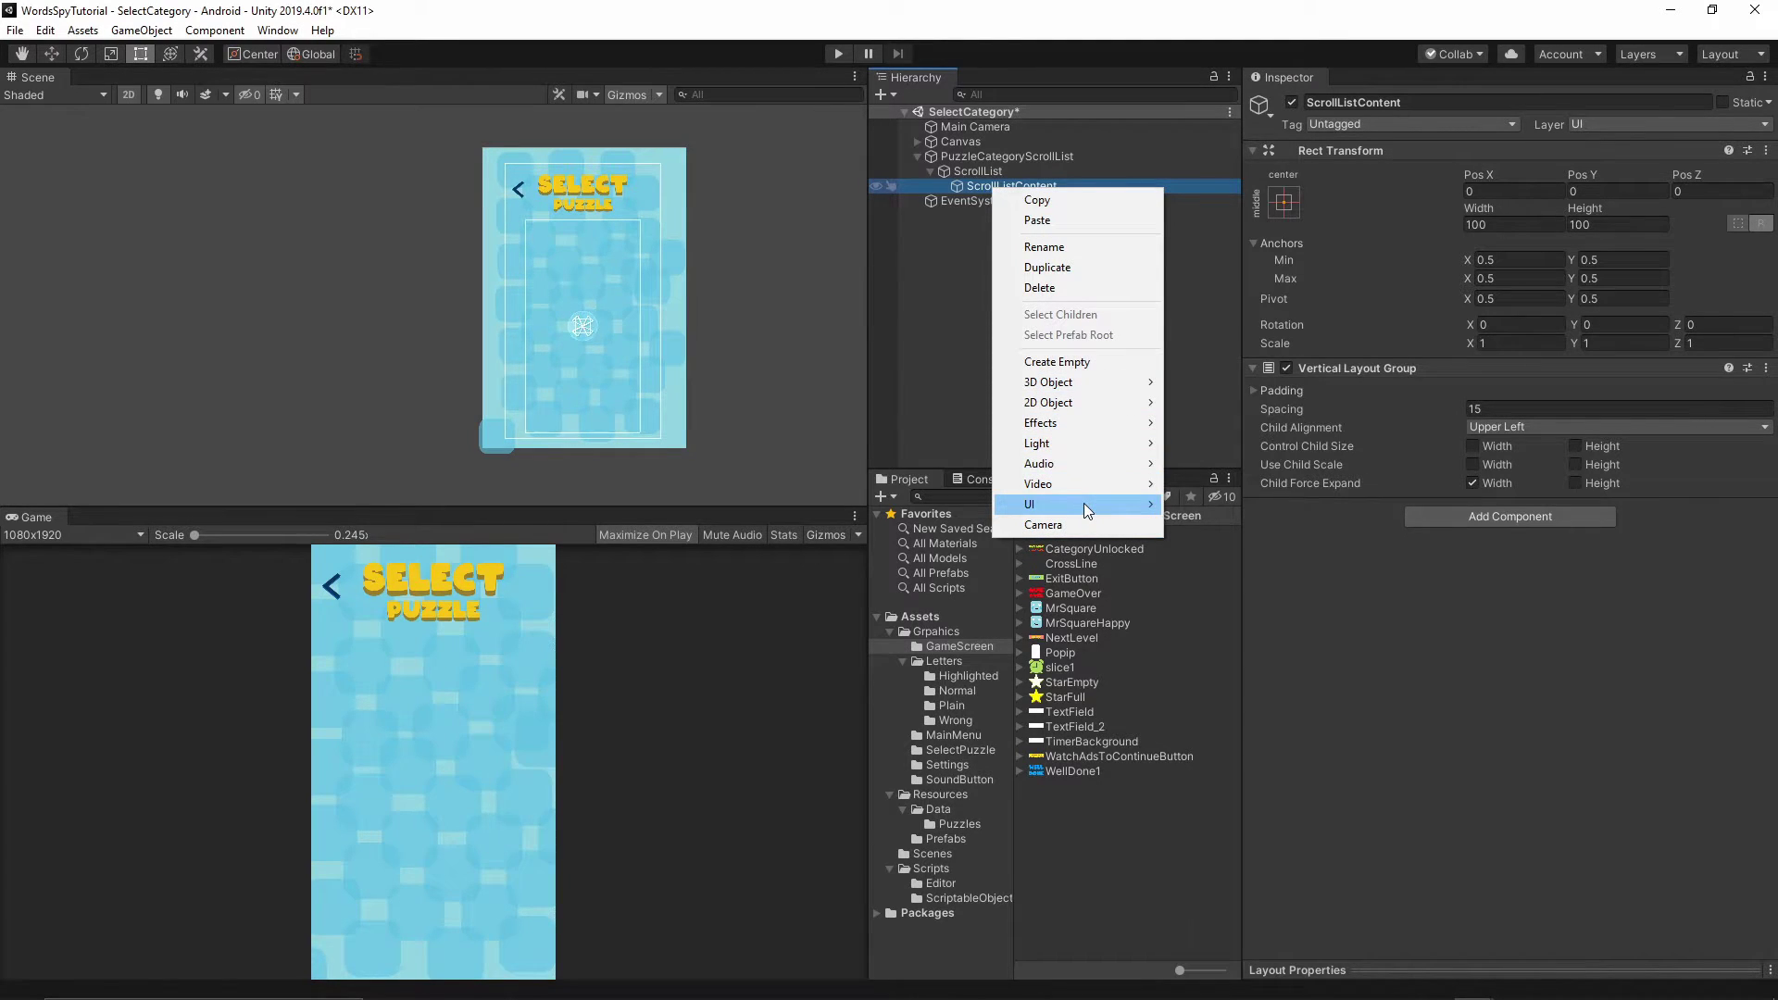
{"action": "mouse_move", "coordinate": [1083, 503]}
{"action": "left_click", "coordinate": [1204, 547]}
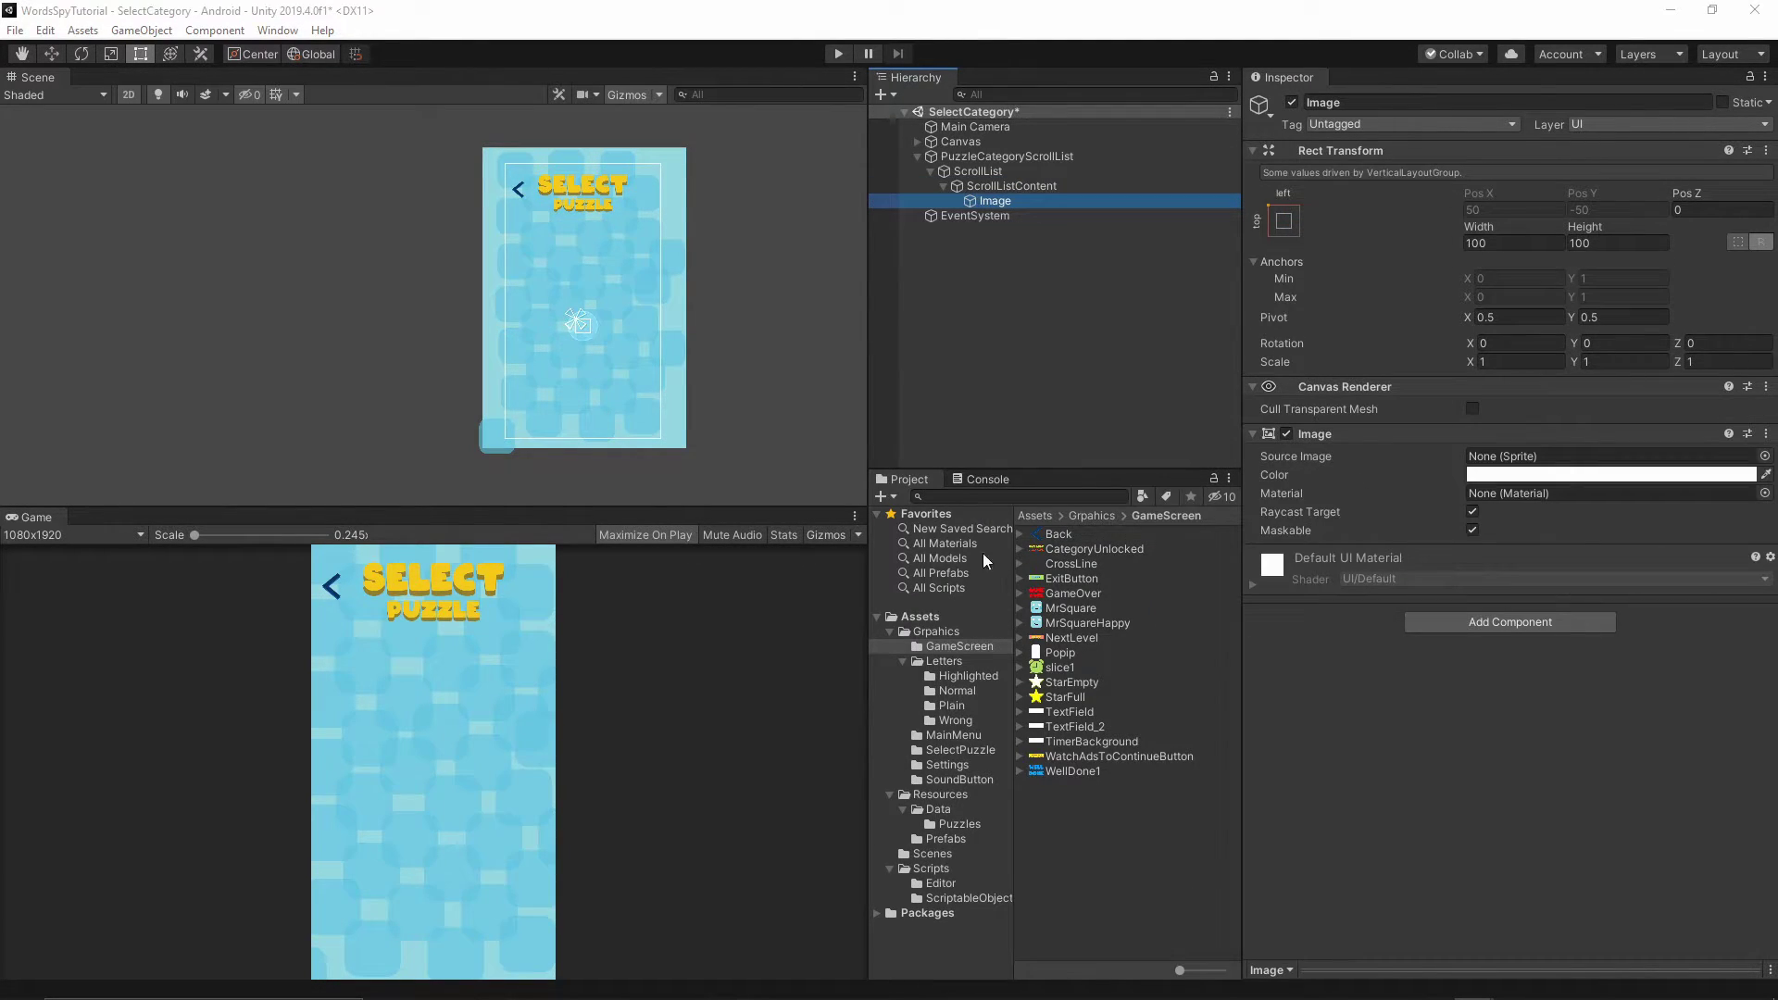
Assign the slice2 sprite from the SelectPuzzle folder to the new Image and set it to its native size.
{"action": "left_click", "coordinate": [958, 751]}
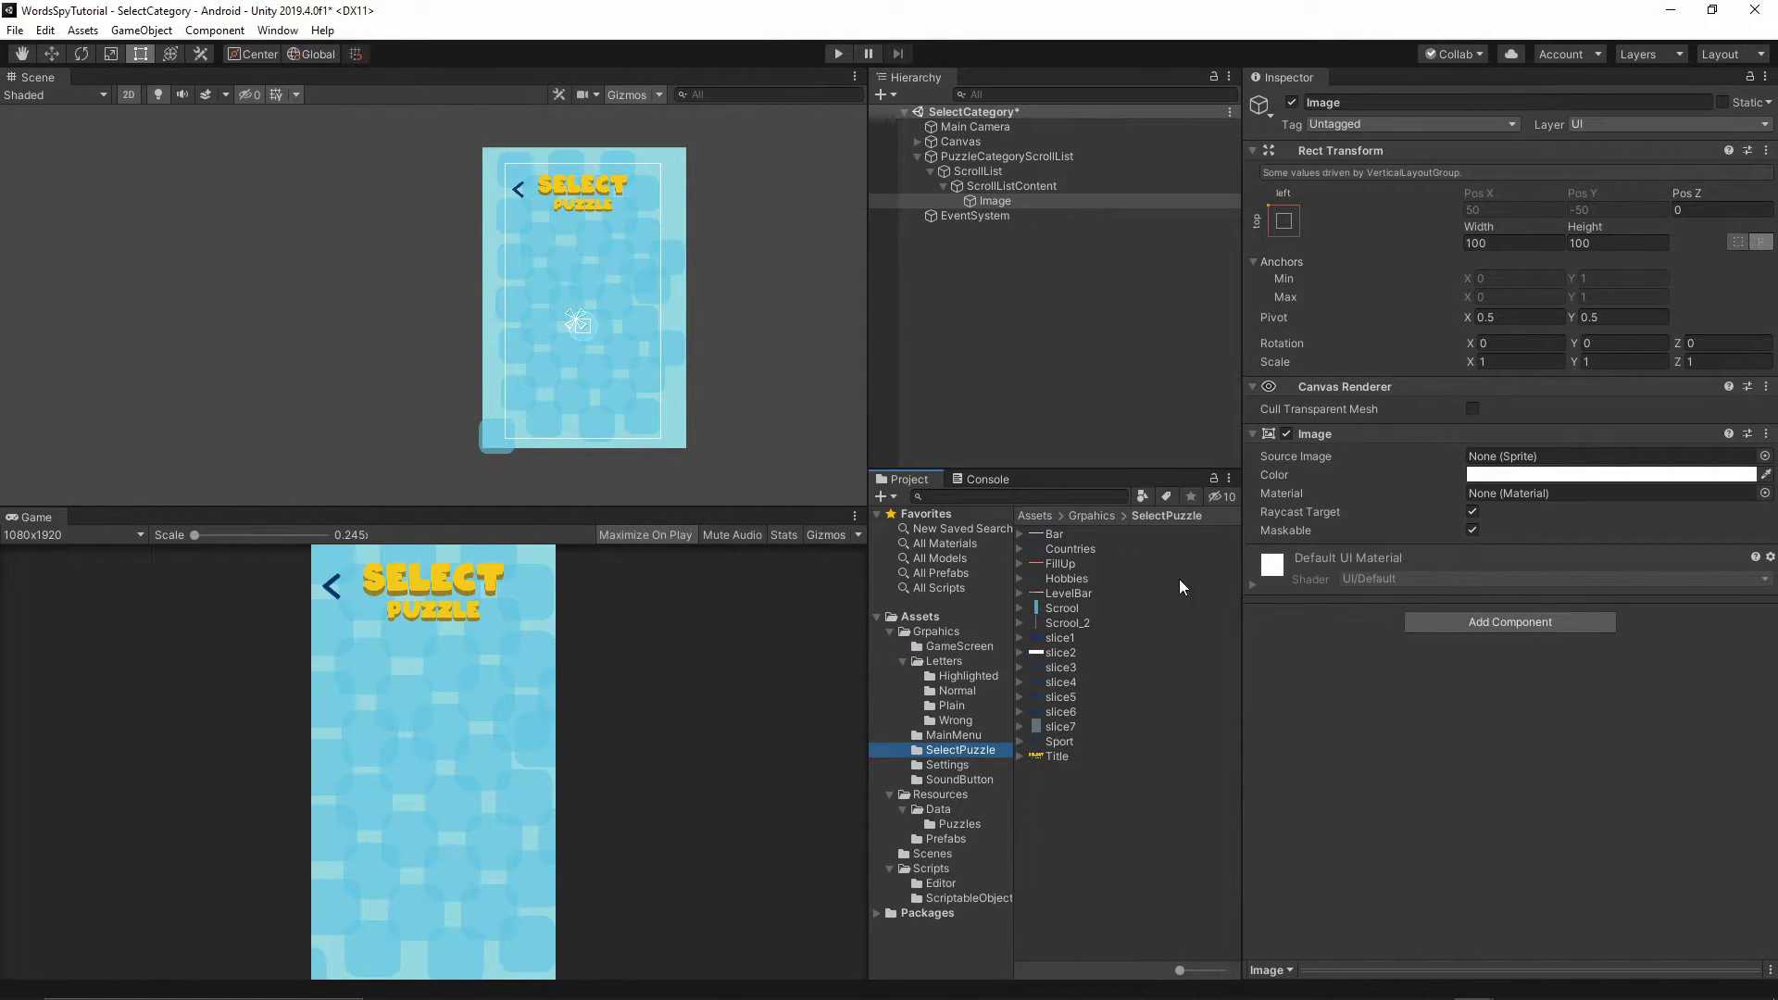
{"action": "left_click", "coordinate": [1053, 653]}
{"action": "left_click_drag", "start_coordinate": [1053, 656], "coordinate": [1502, 465]}
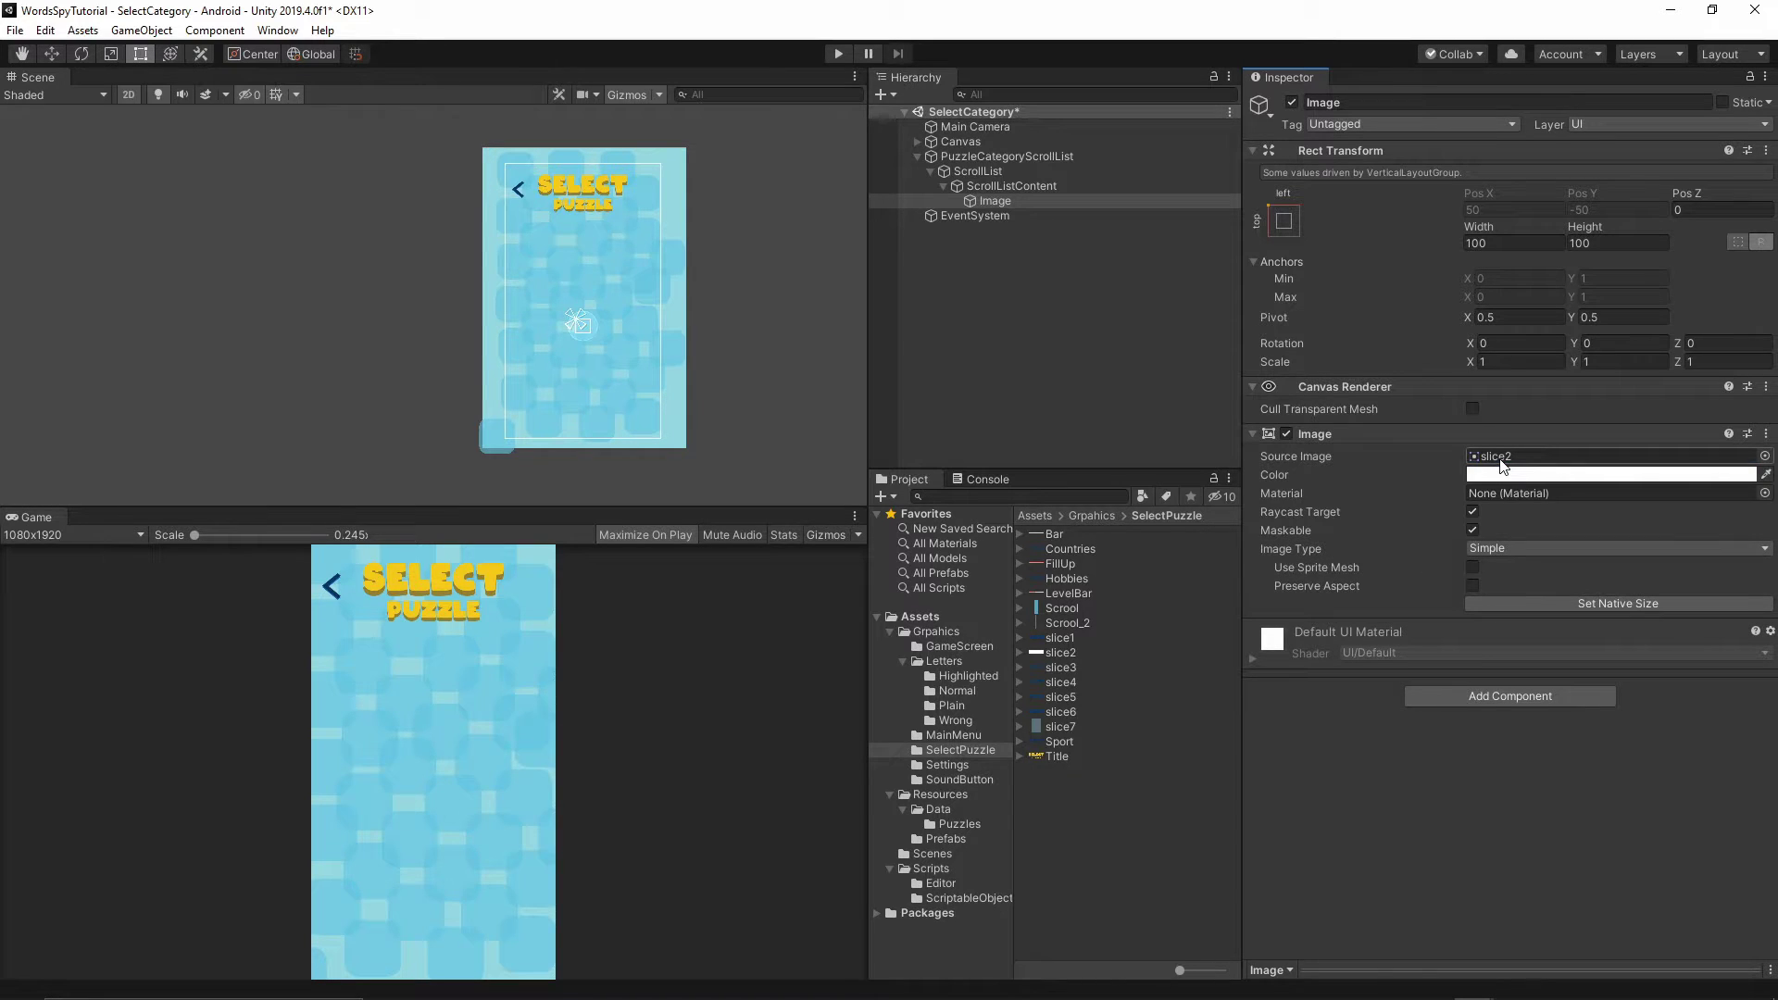
{"action": "left_click", "coordinate": [1580, 603]}
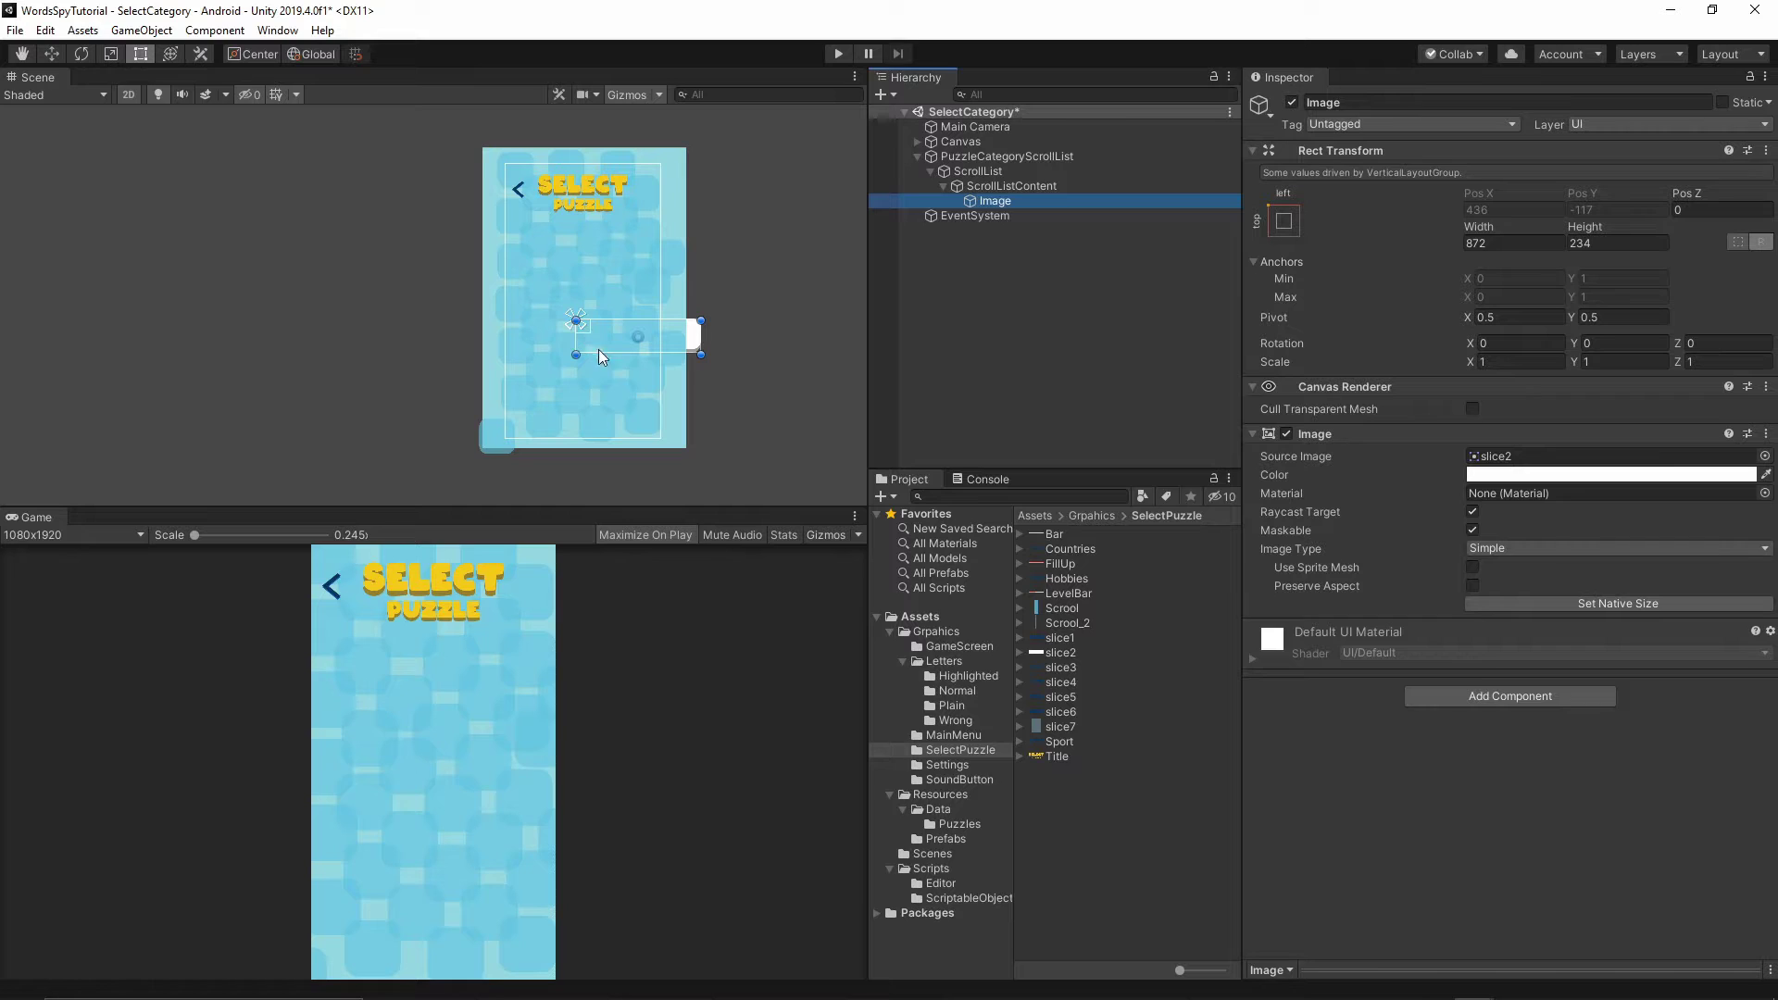
Set the PuzzleCategoryScrollList canvas's Order in Layer to 1.
{"action": "scroll", "coordinate": [695, 350], "scroll_direction": "up", "scroll_amount": 1}
{"action": "scroll", "coordinate": [704, 333], "scroll_direction": "up", "scroll_amount": 4}
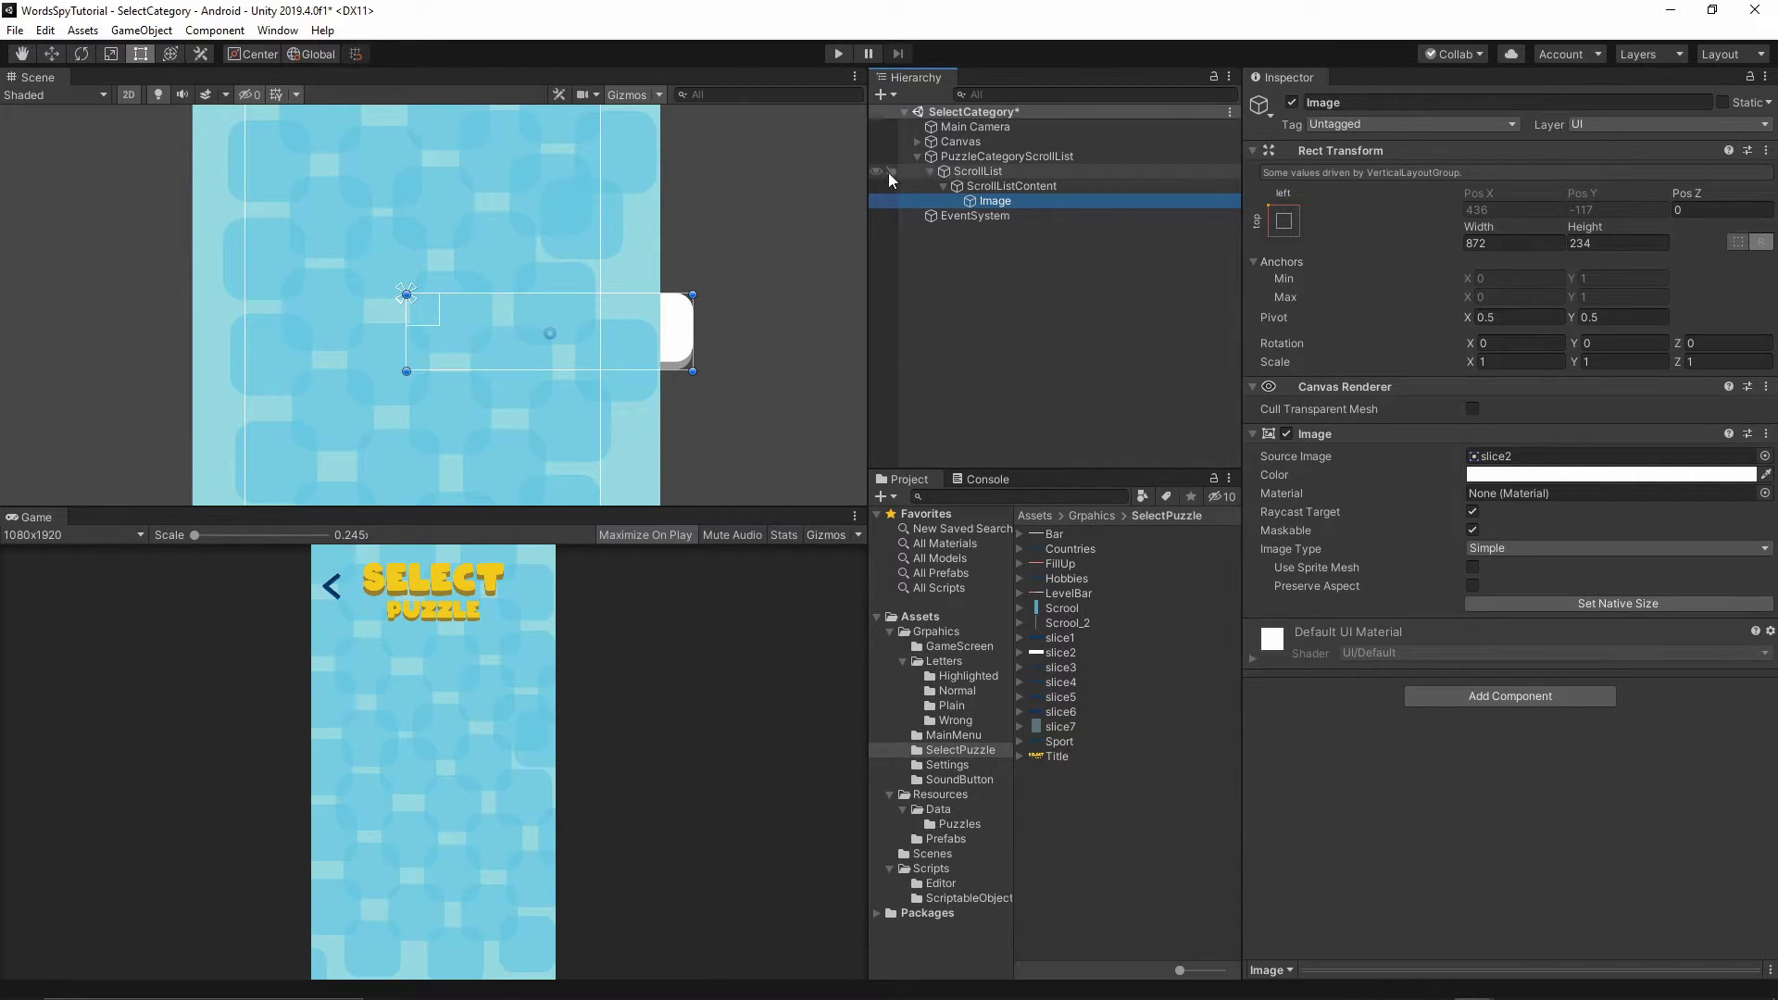
{"action": "left_click", "coordinate": [963, 162]}
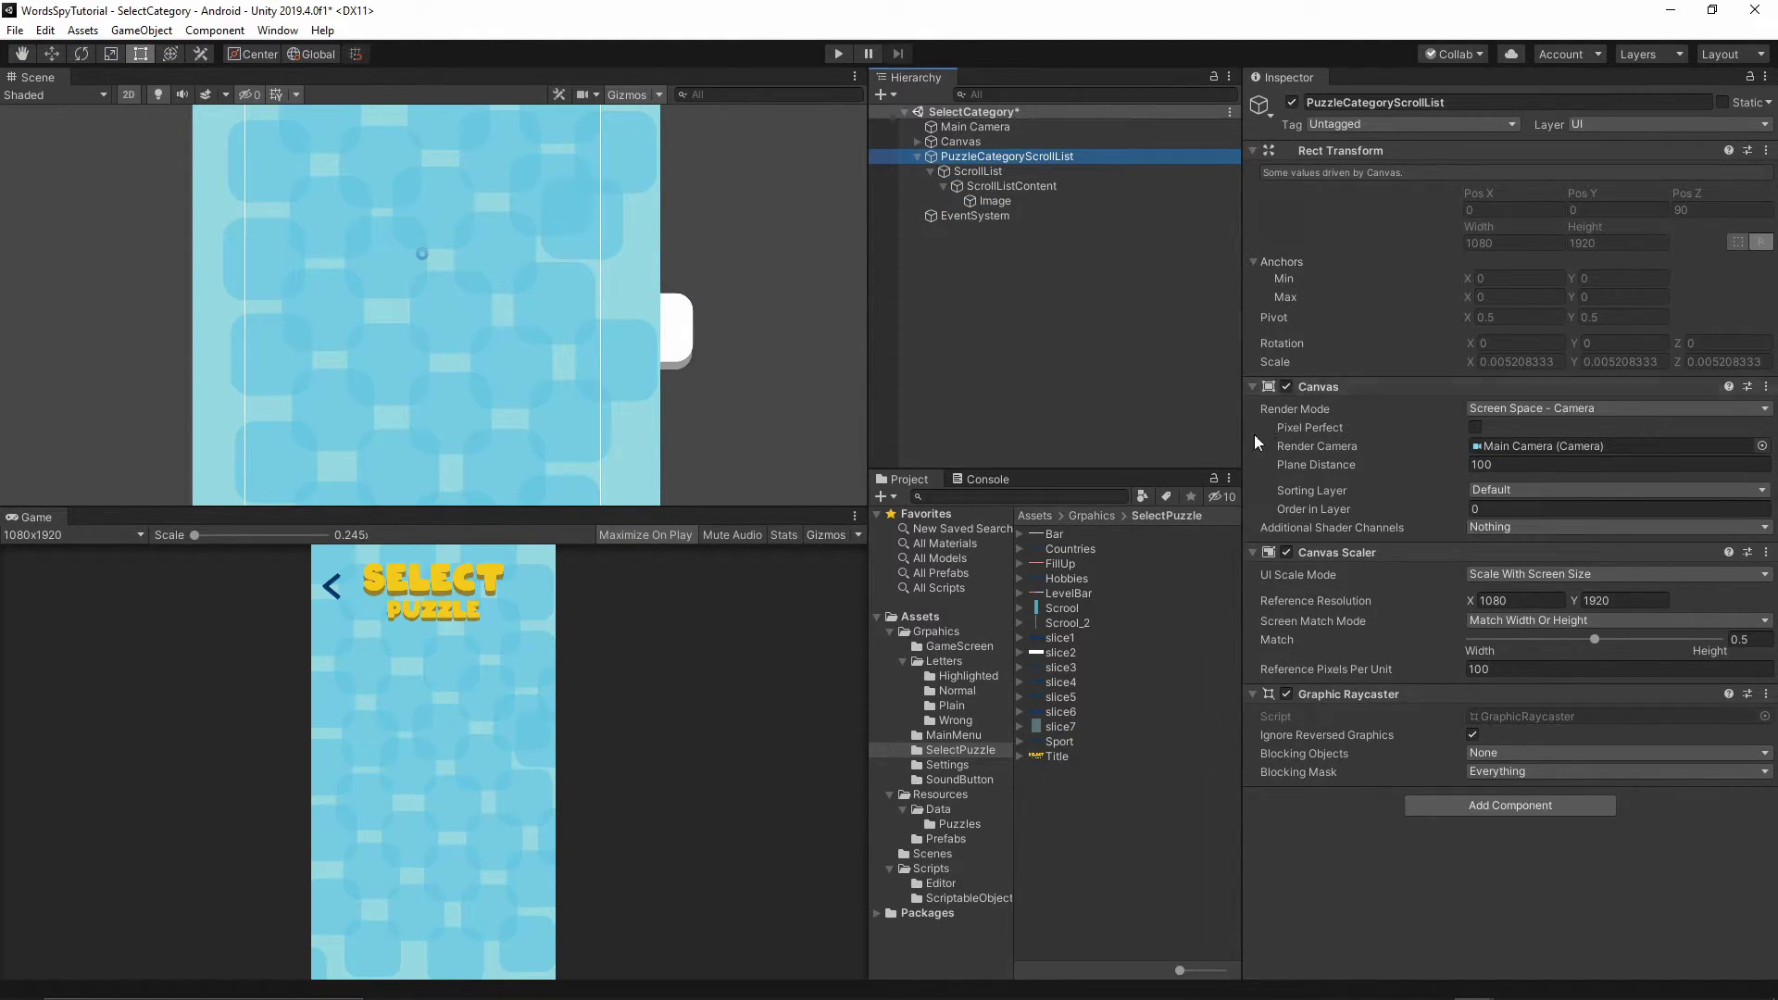
{"action": "left_click", "coordinate": [1337, 508]}
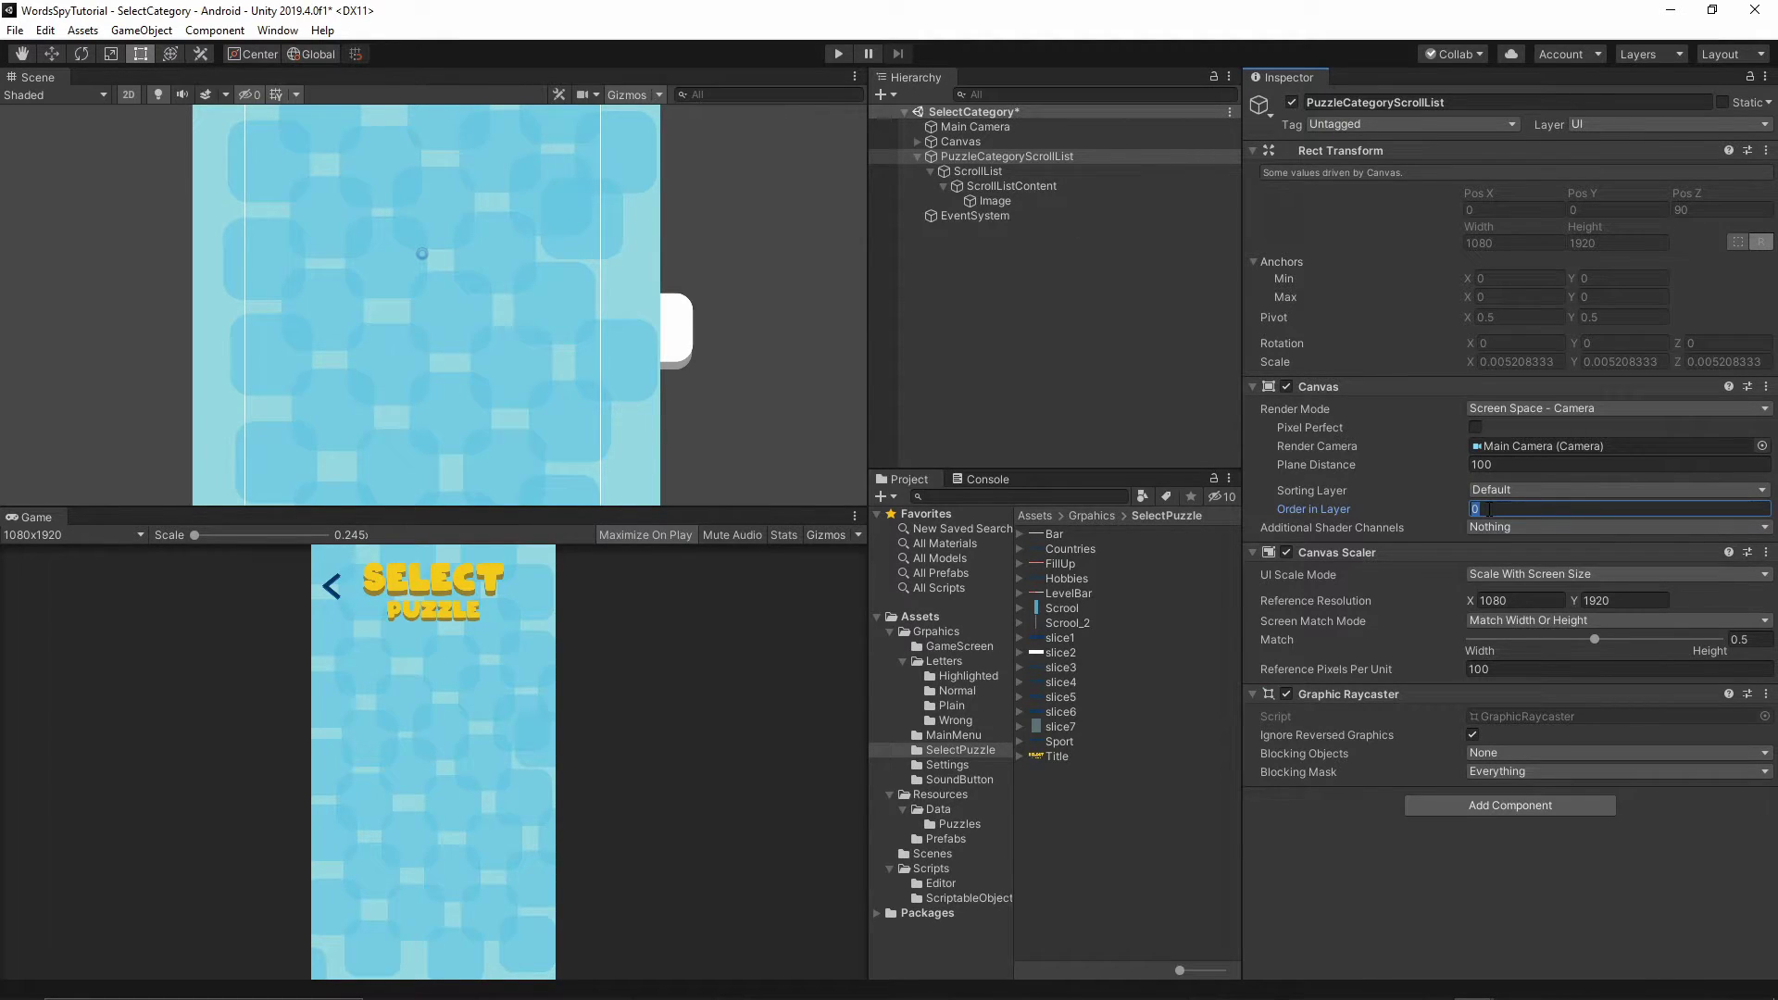
{"action": "type", "text": "1"}
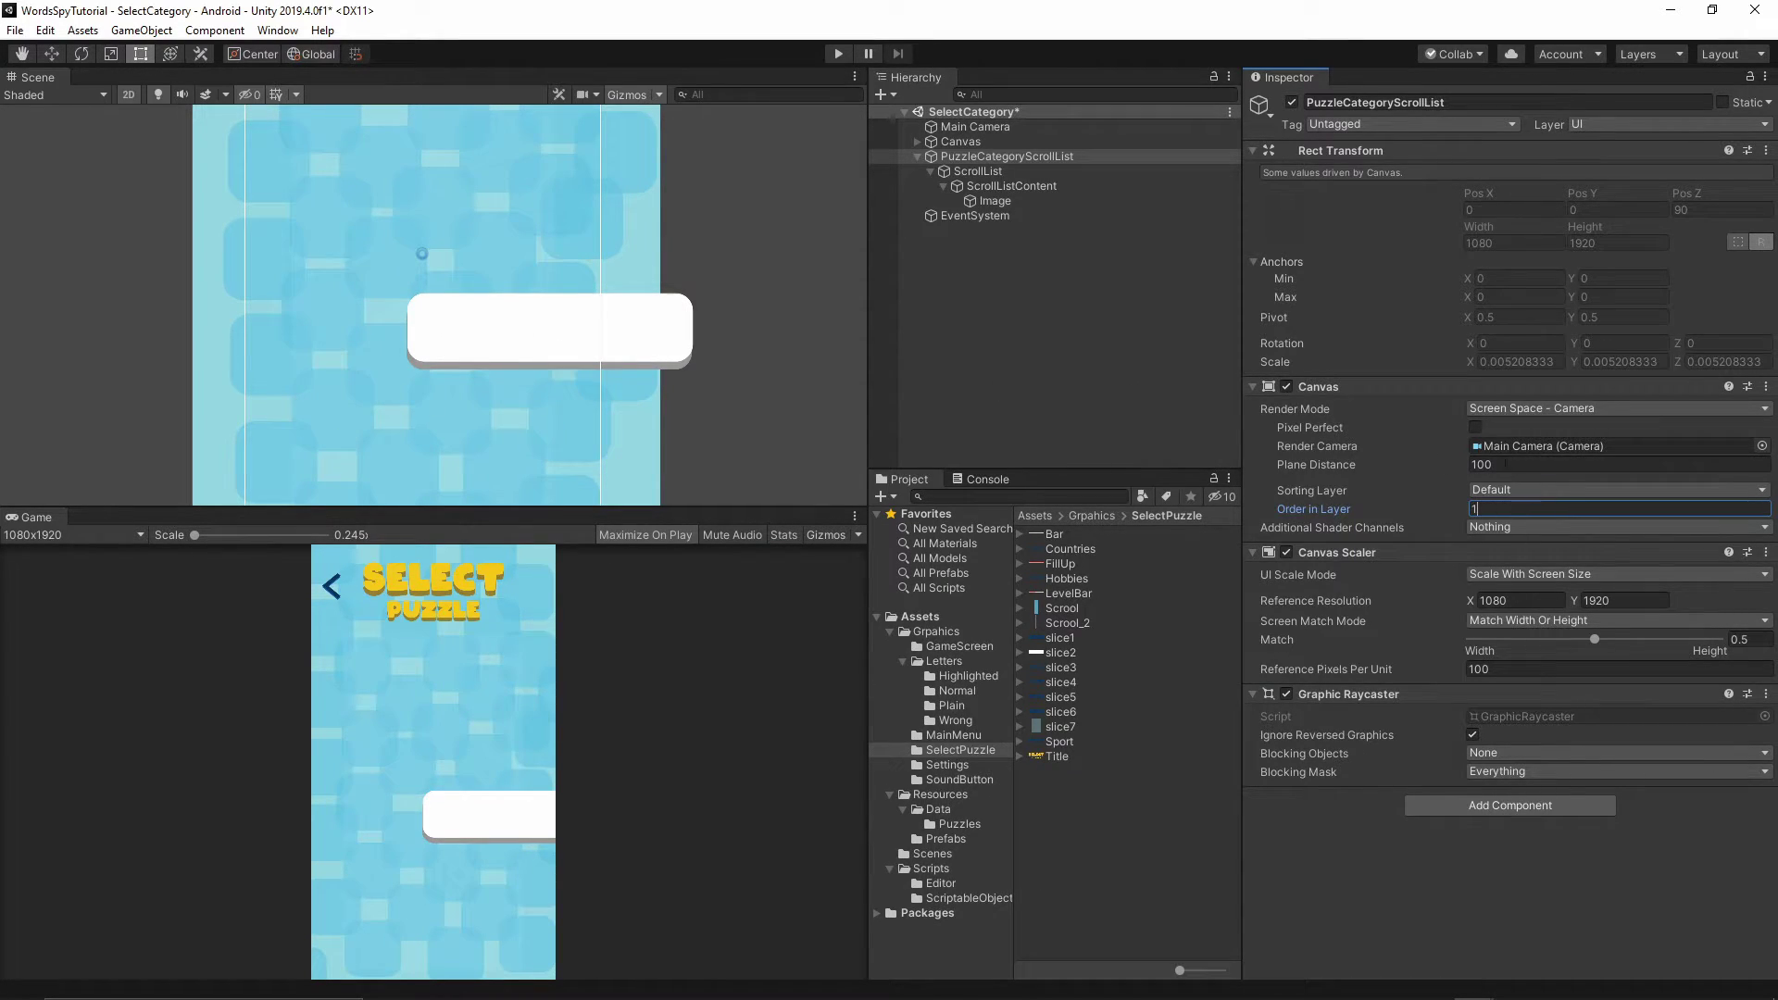
Assign ScrollListContent as the Content of ScrollList's Scroll Rect.
{"action": "left_click", "coordinate": [992, 198]}
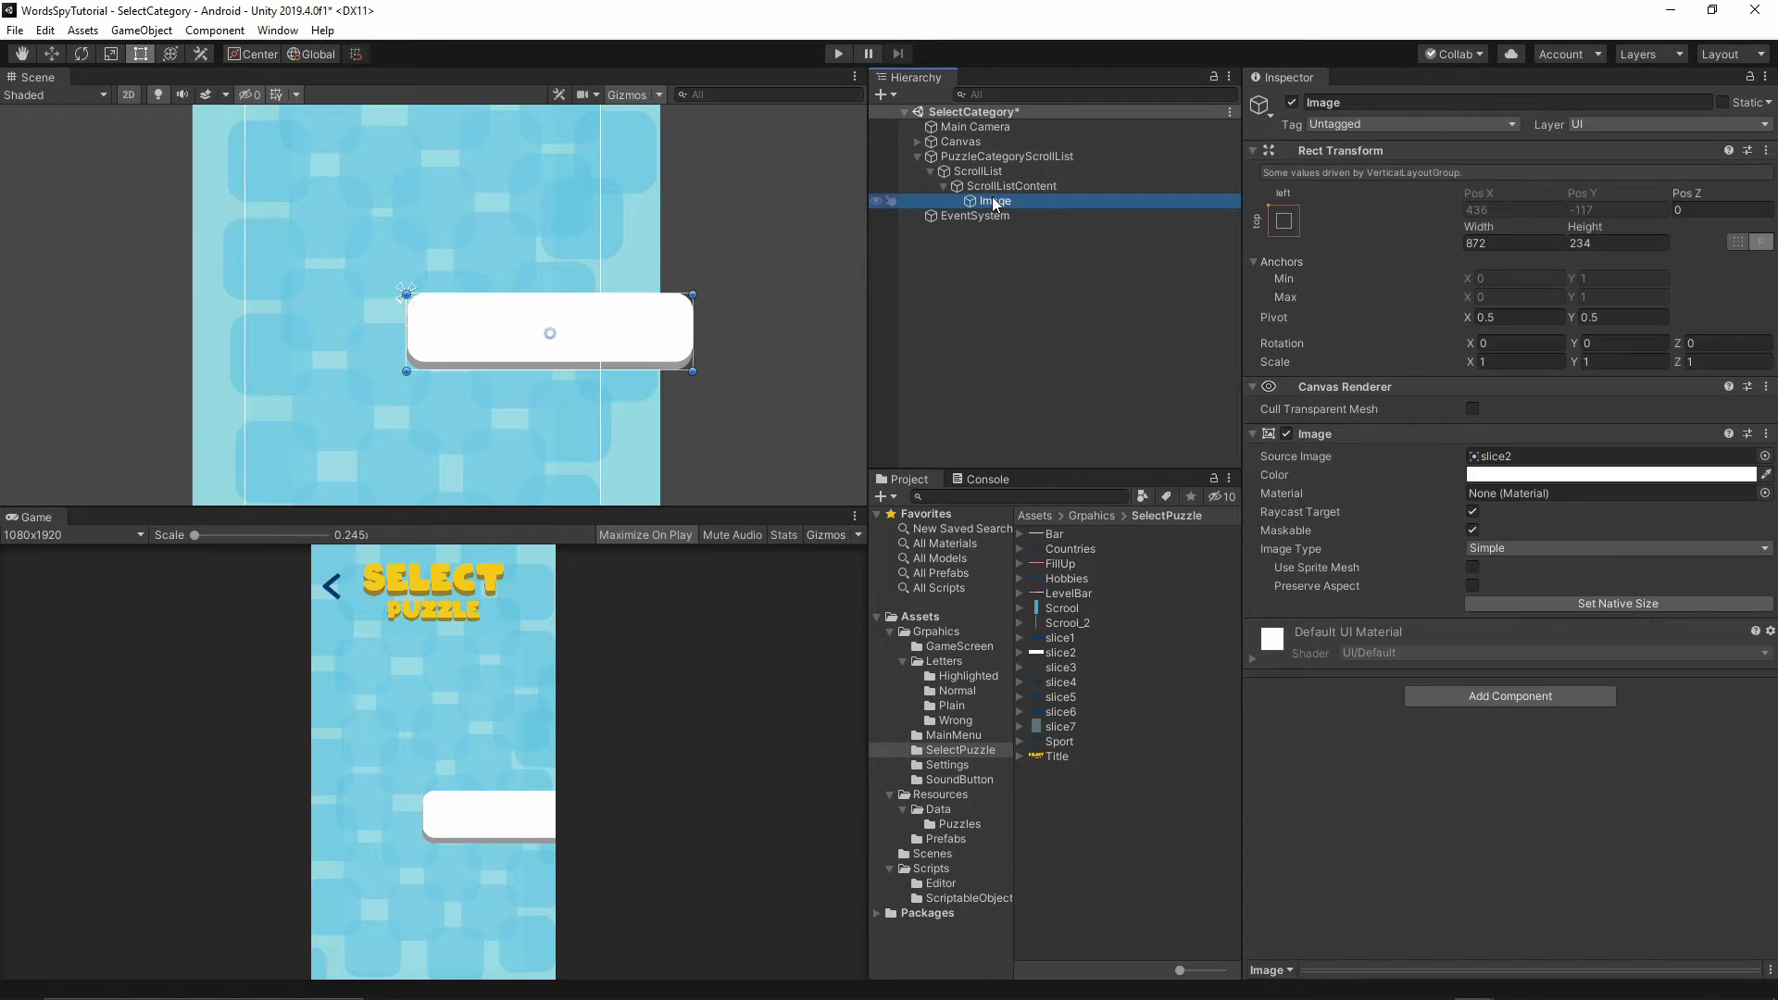
{"action": "scroll", "coordinate": [576, 318], "scroll_direction": "down", "scroll_amount": 5}
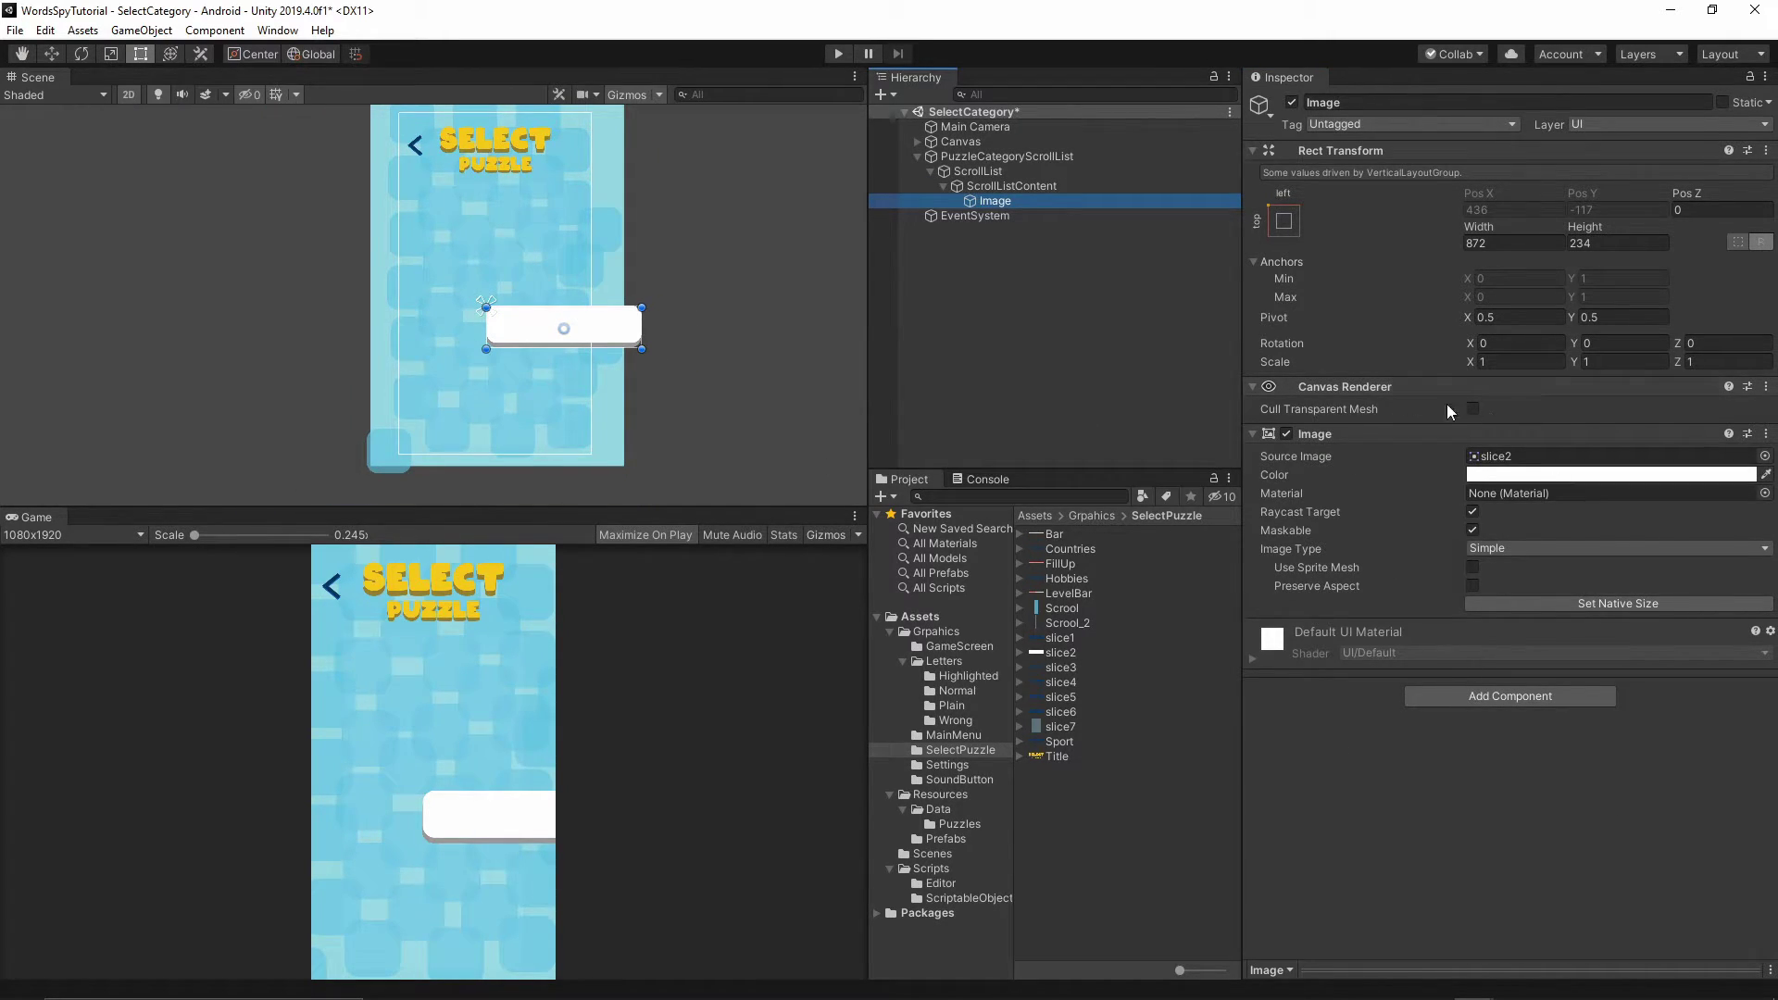
{"action": "left_click", "coordinate": [975, 170]}
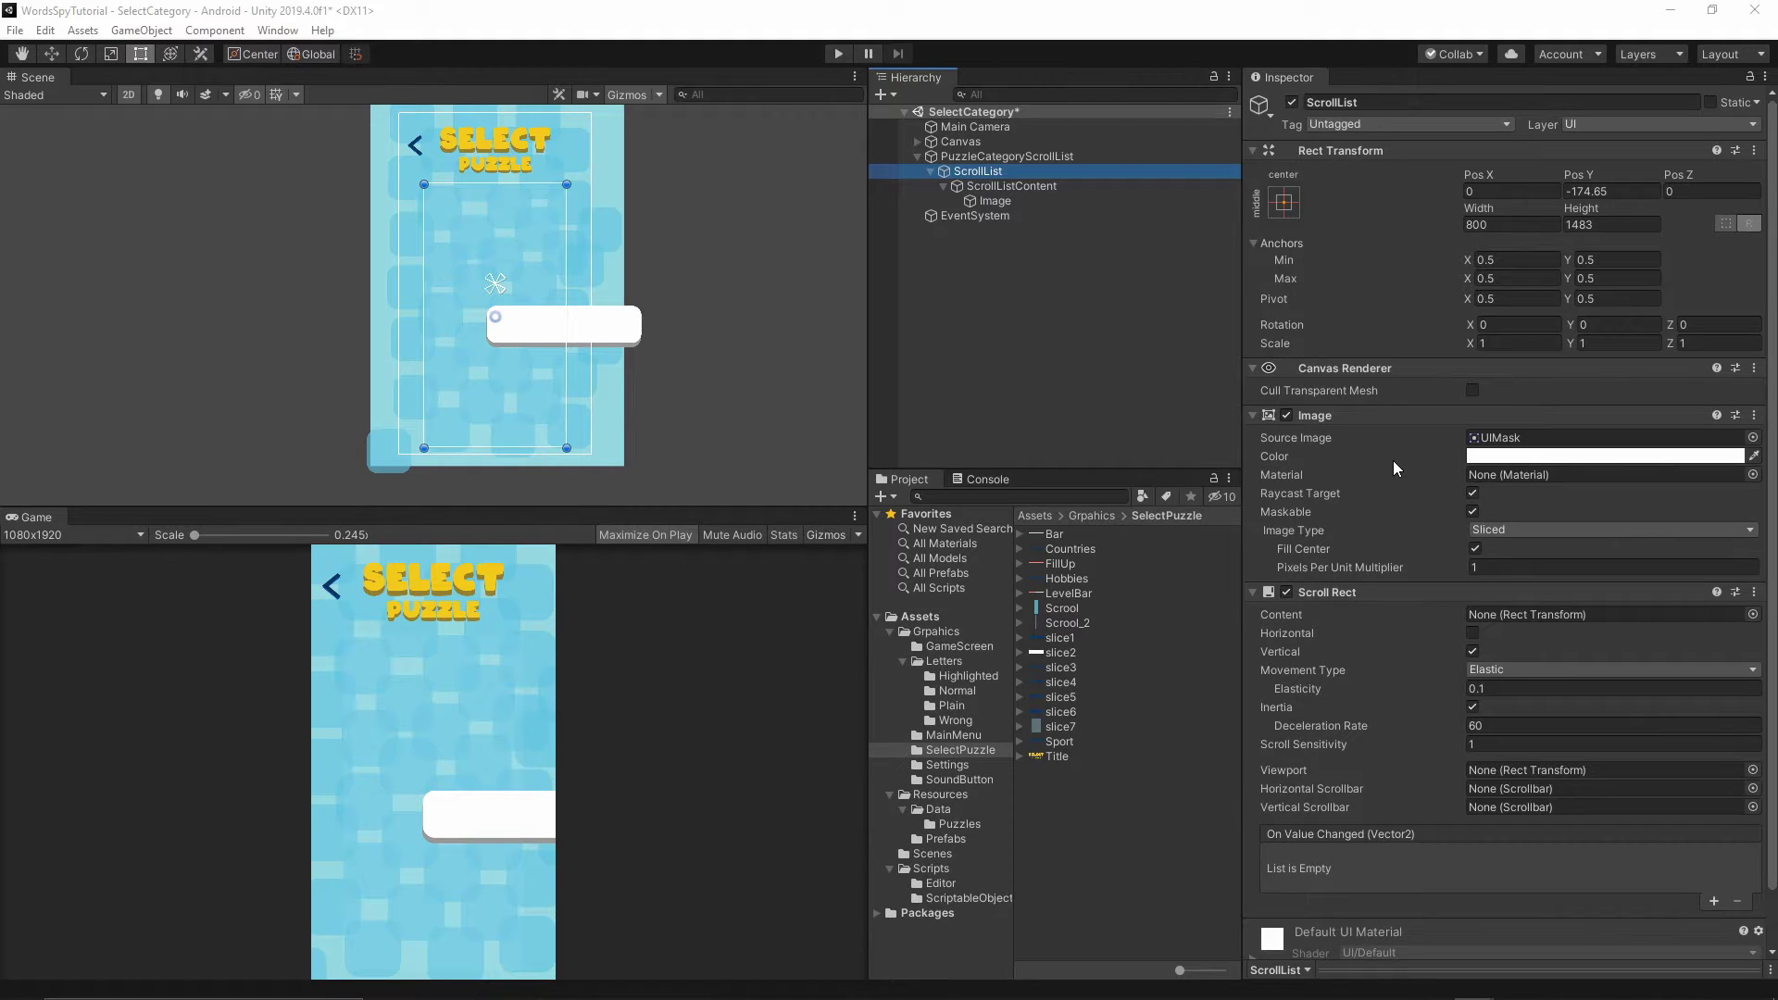
{"action": "scroll", "coordinate": [1392, 459], "scroll_direction": "down", "scroll_amount": 2}
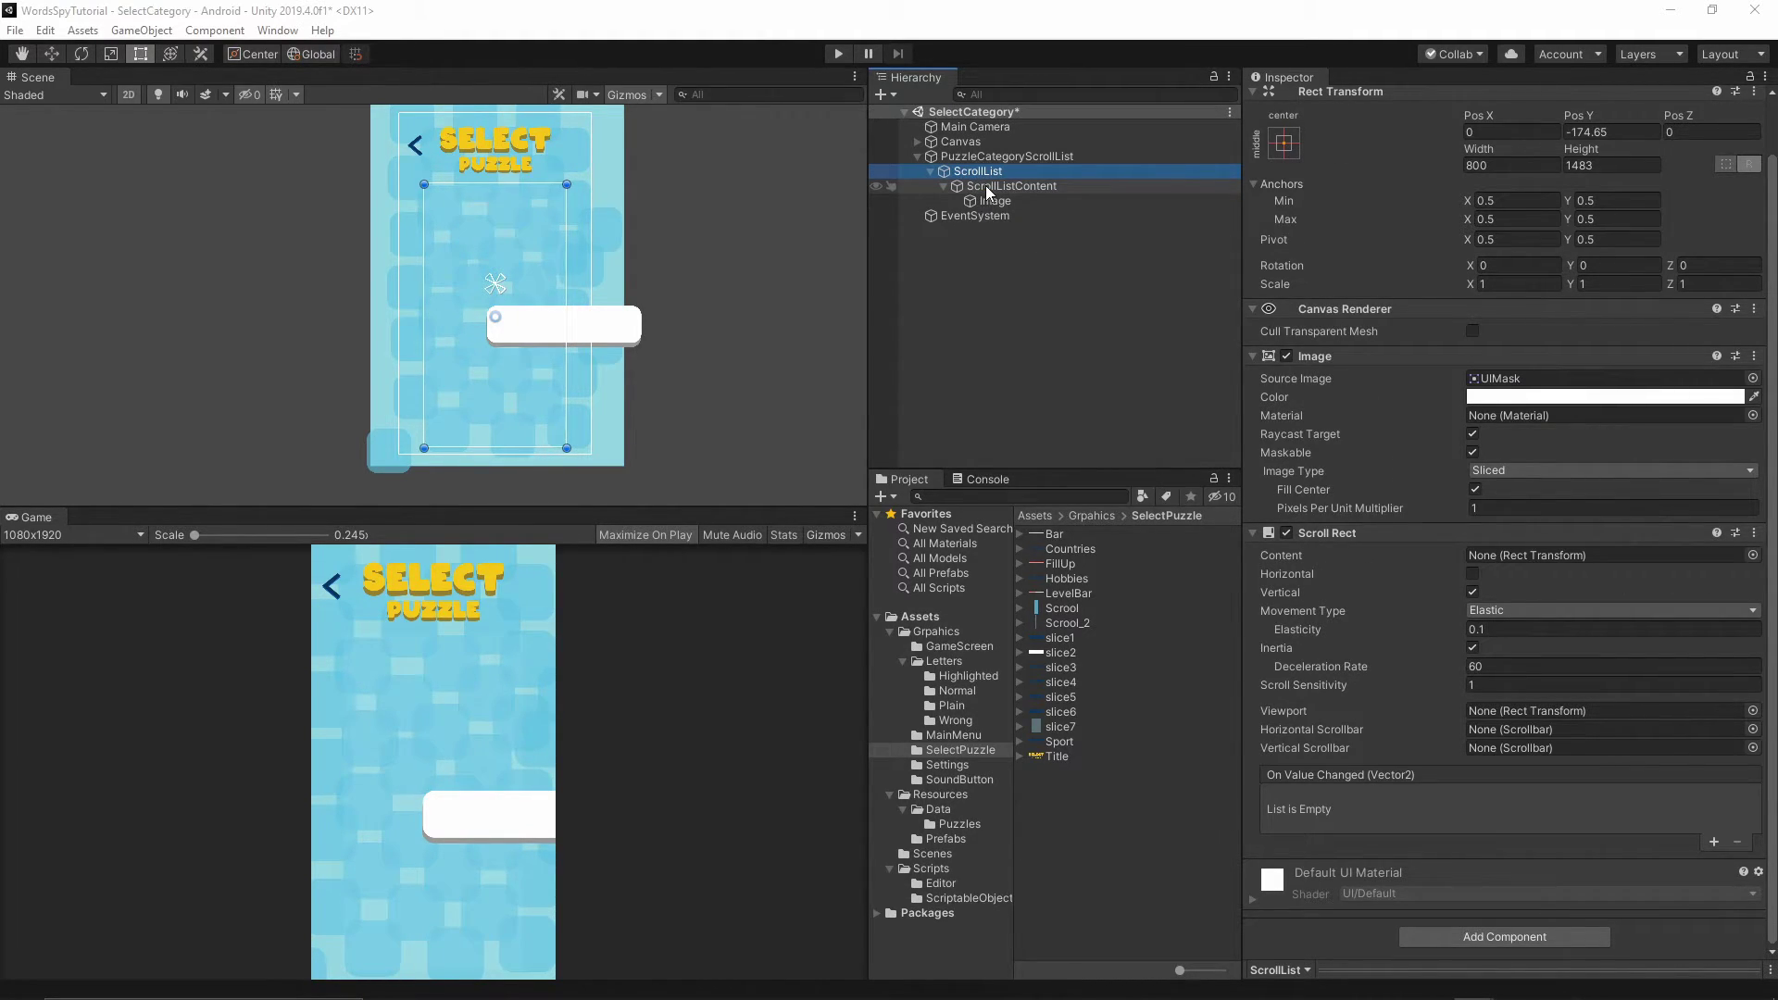
{"action": "left_click_drag", "start_coordinate": [985, 186], "coordinate": [1493, 559]}
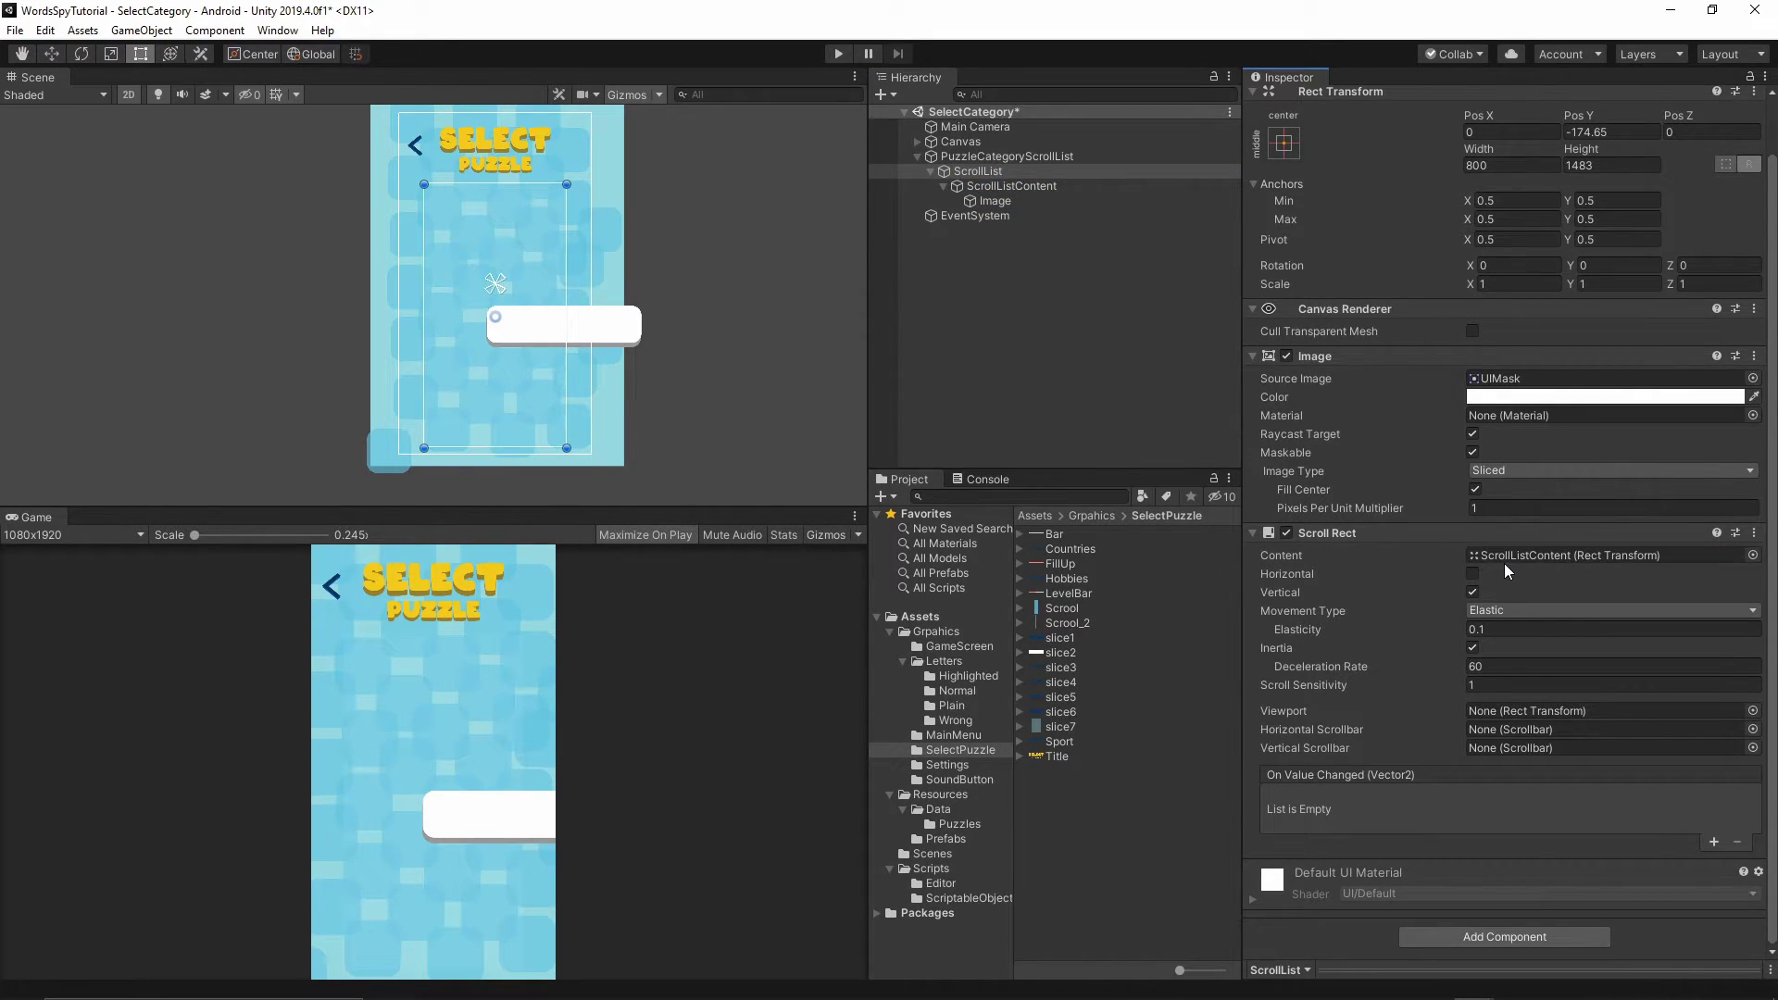
Anchor ScrollListContent to stretch both horizontally and vertically within ScrollList.
{"action": "left_click", "coordinate": [976, 187]}
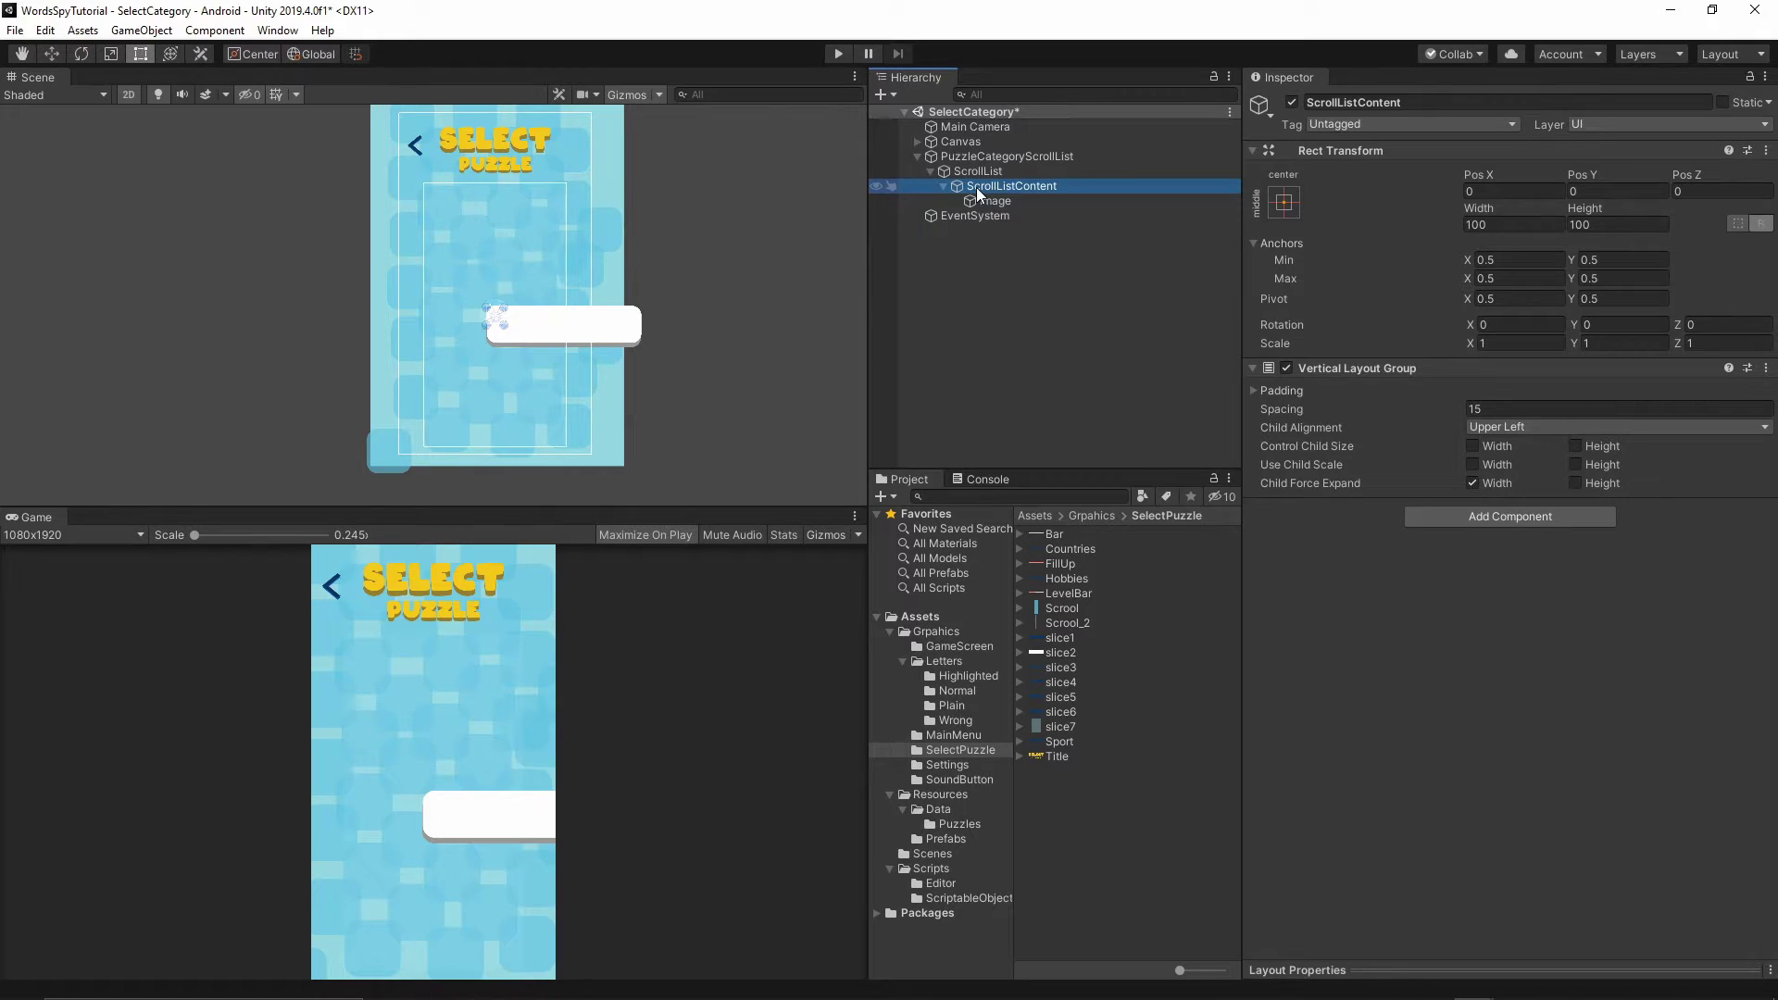
{"action": "left_click", "coordinate": [1284, 209]}
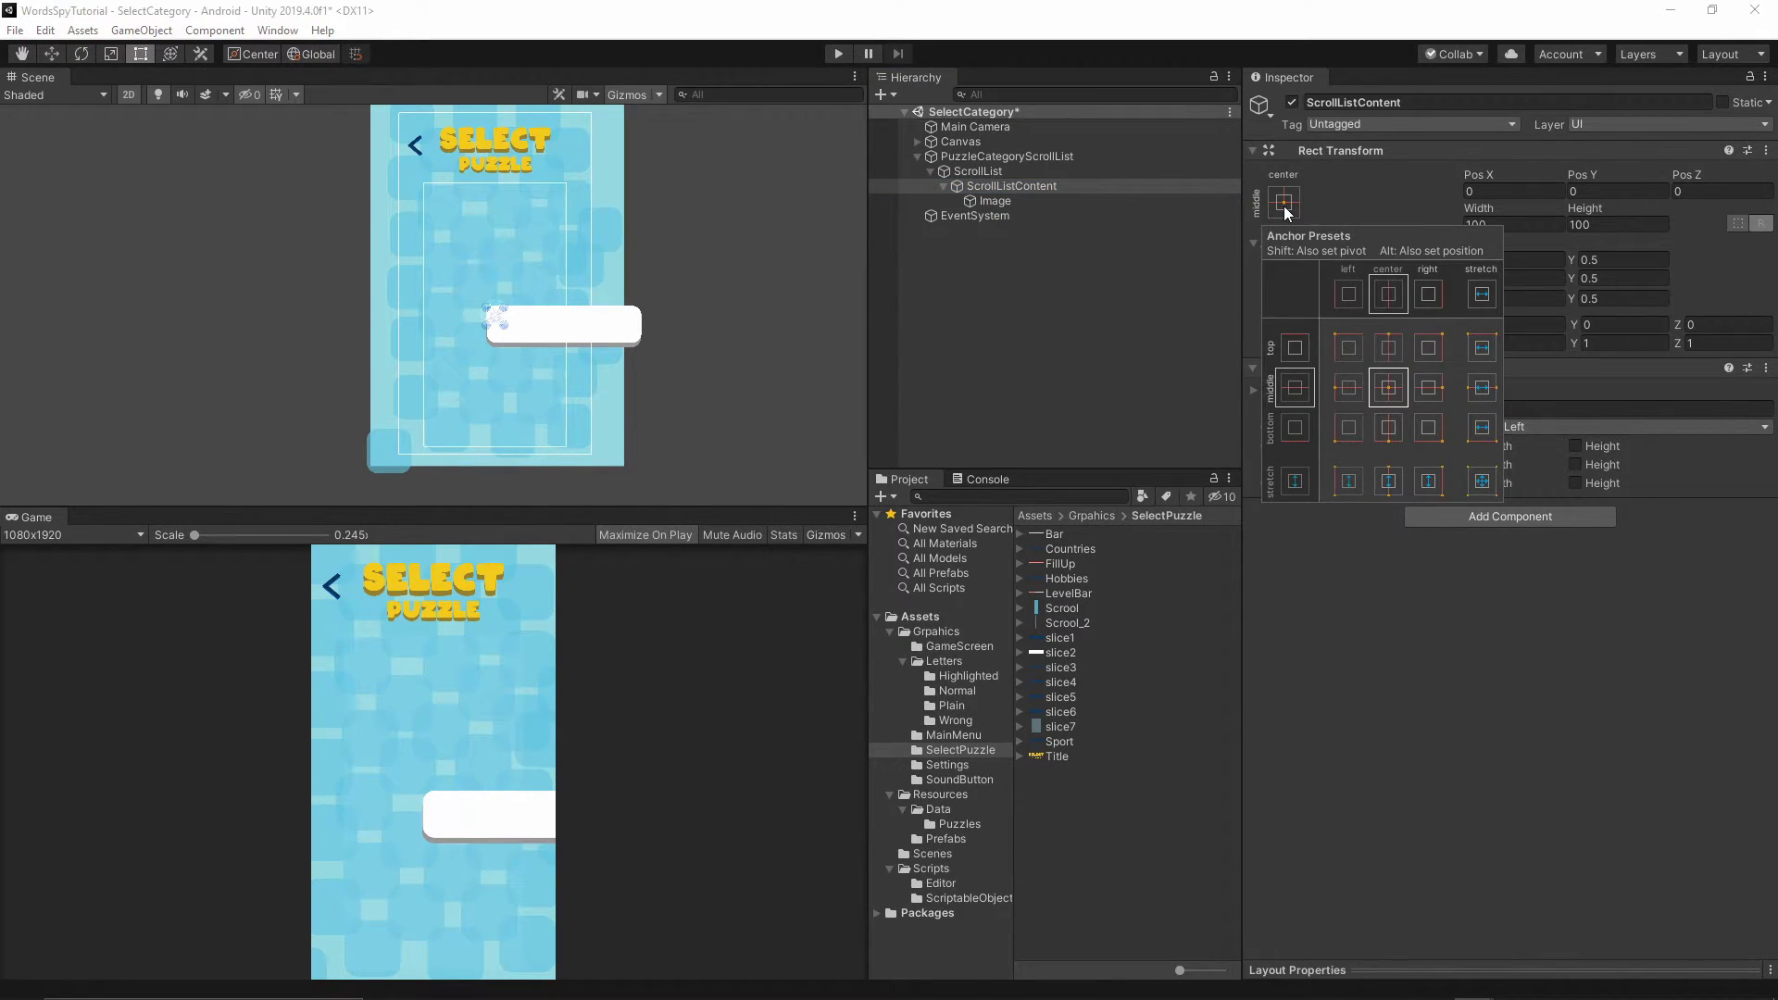
{"action": "left_click", "coordinate": [1482, 483]}
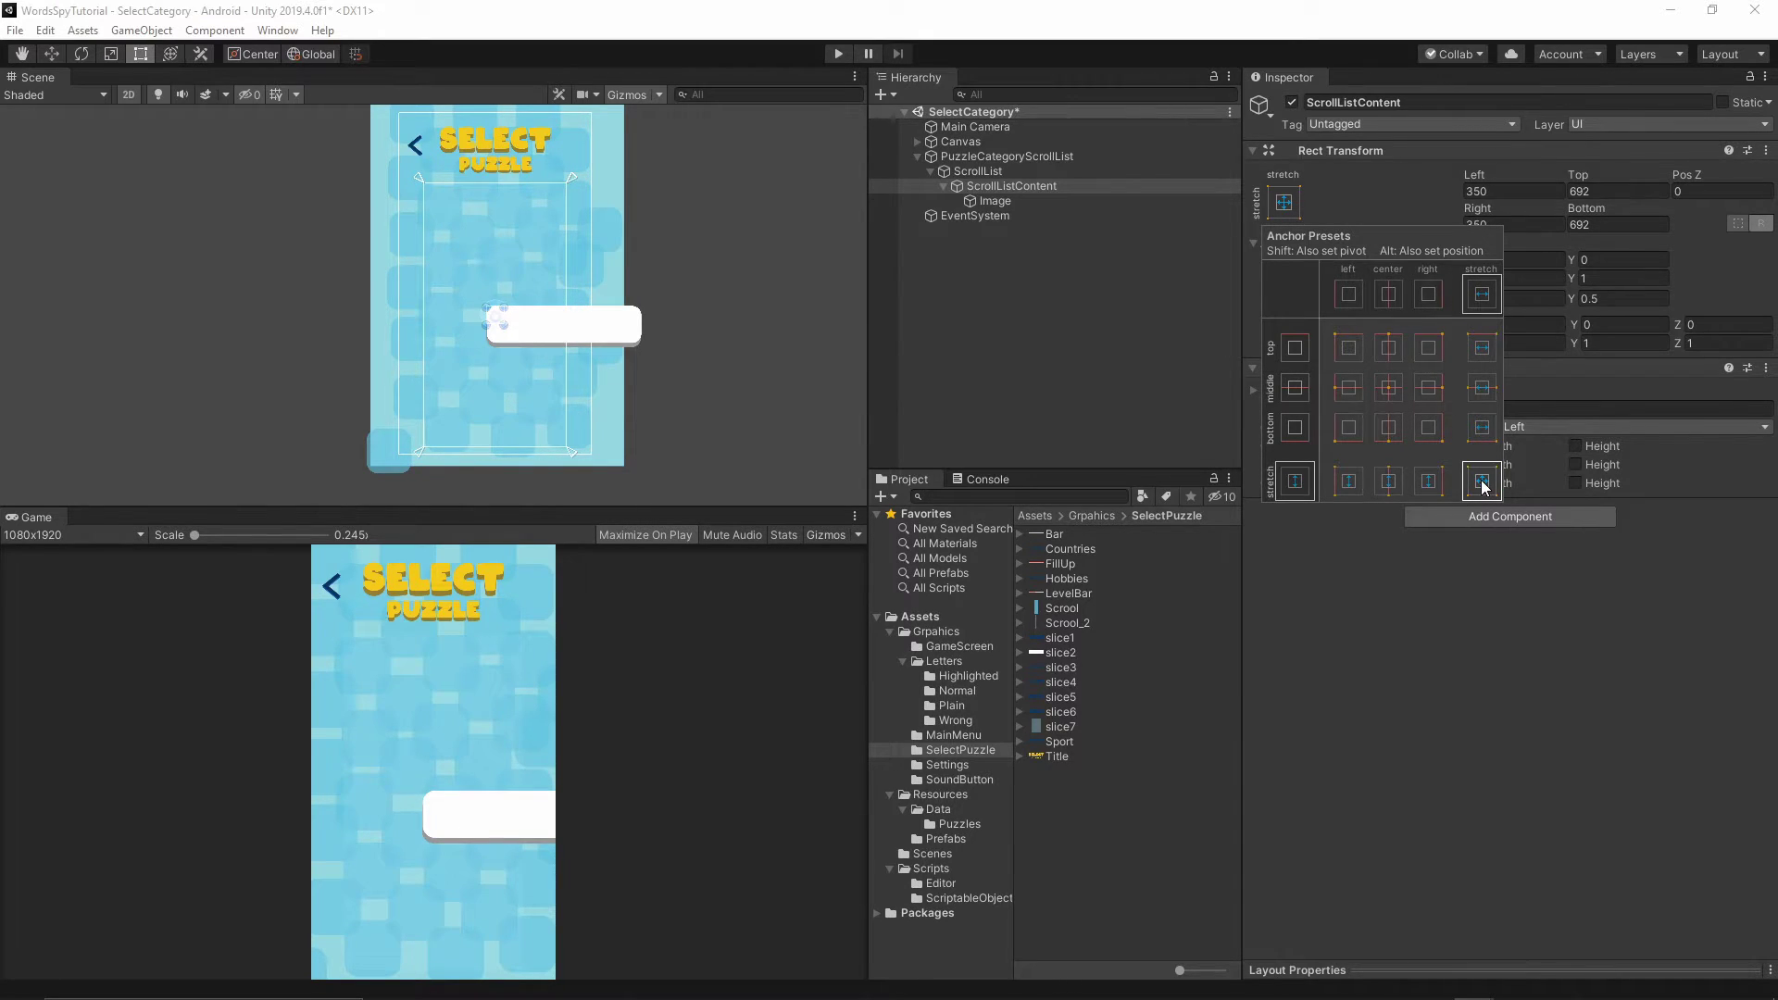
{"action": "left_click", "coordinate": [1504, 568]}
Set ScrollListContent's Left and Right offsets to 0 and its Top and Bottom offsets to 0.5.
{"action": "left_click", "coordinate": [1519, 190]}
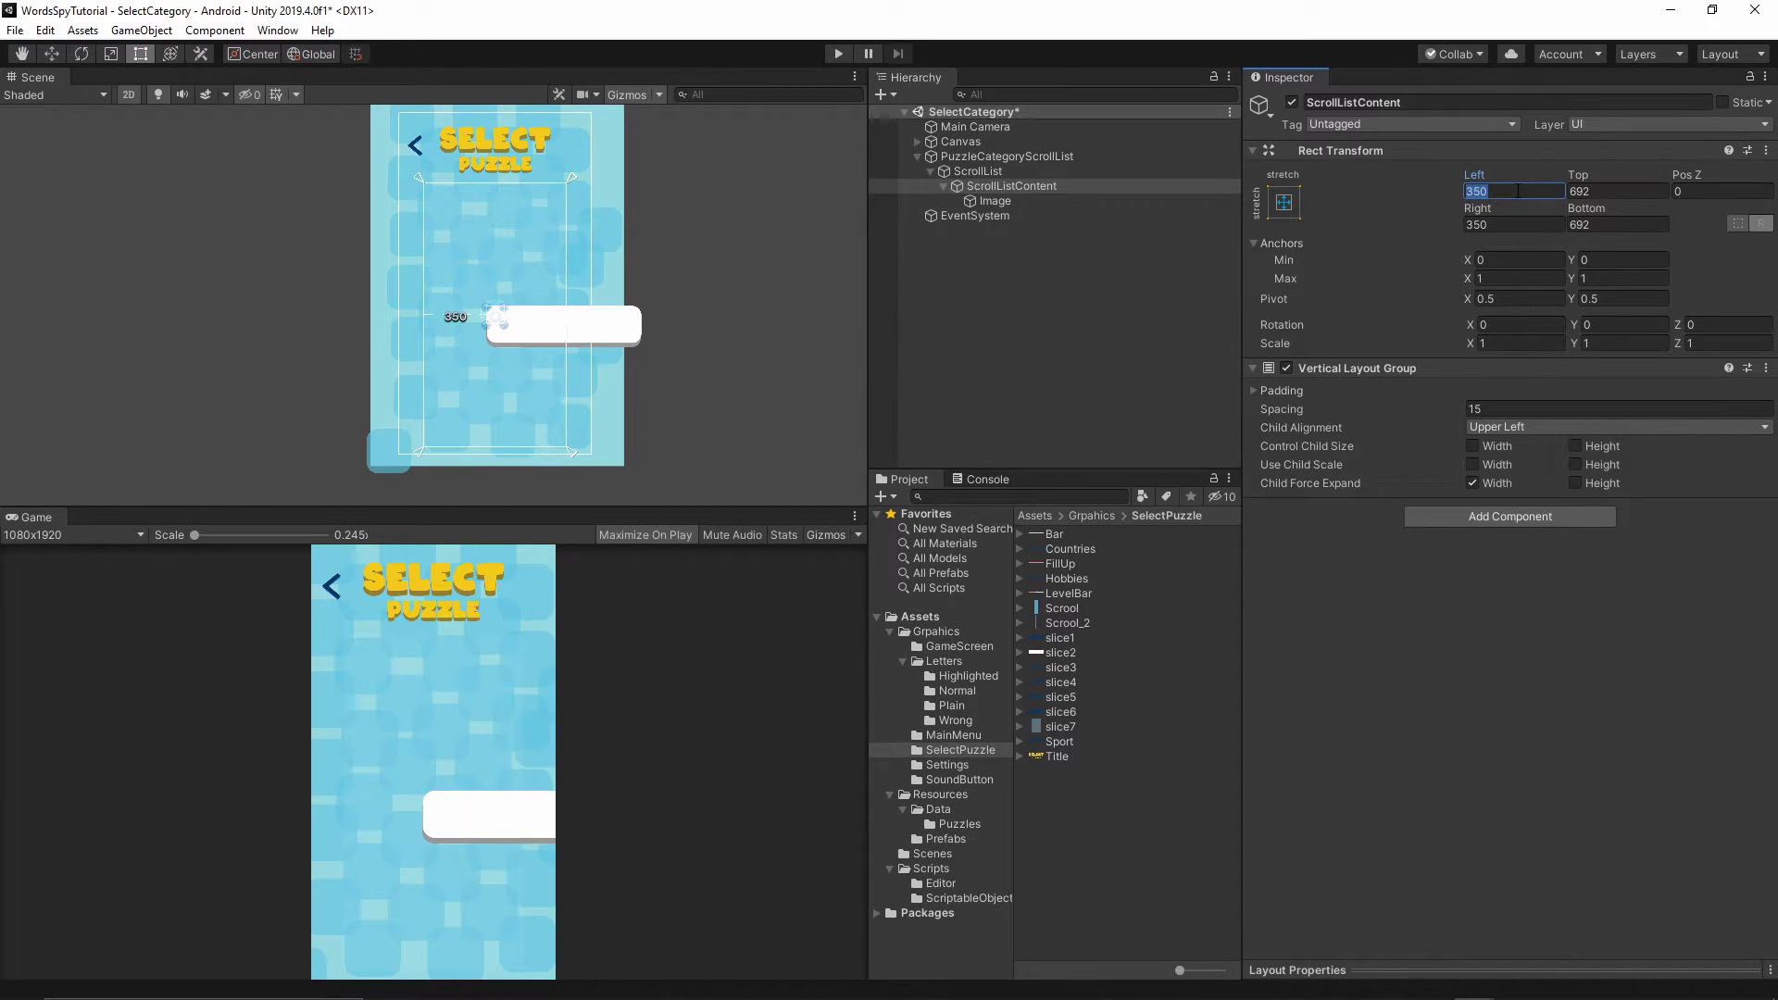
{"action": "type", "text": "0"}
{"action": "left_click", "coordinate": [1519, 223]}
{"action": "type", "text": "0"}
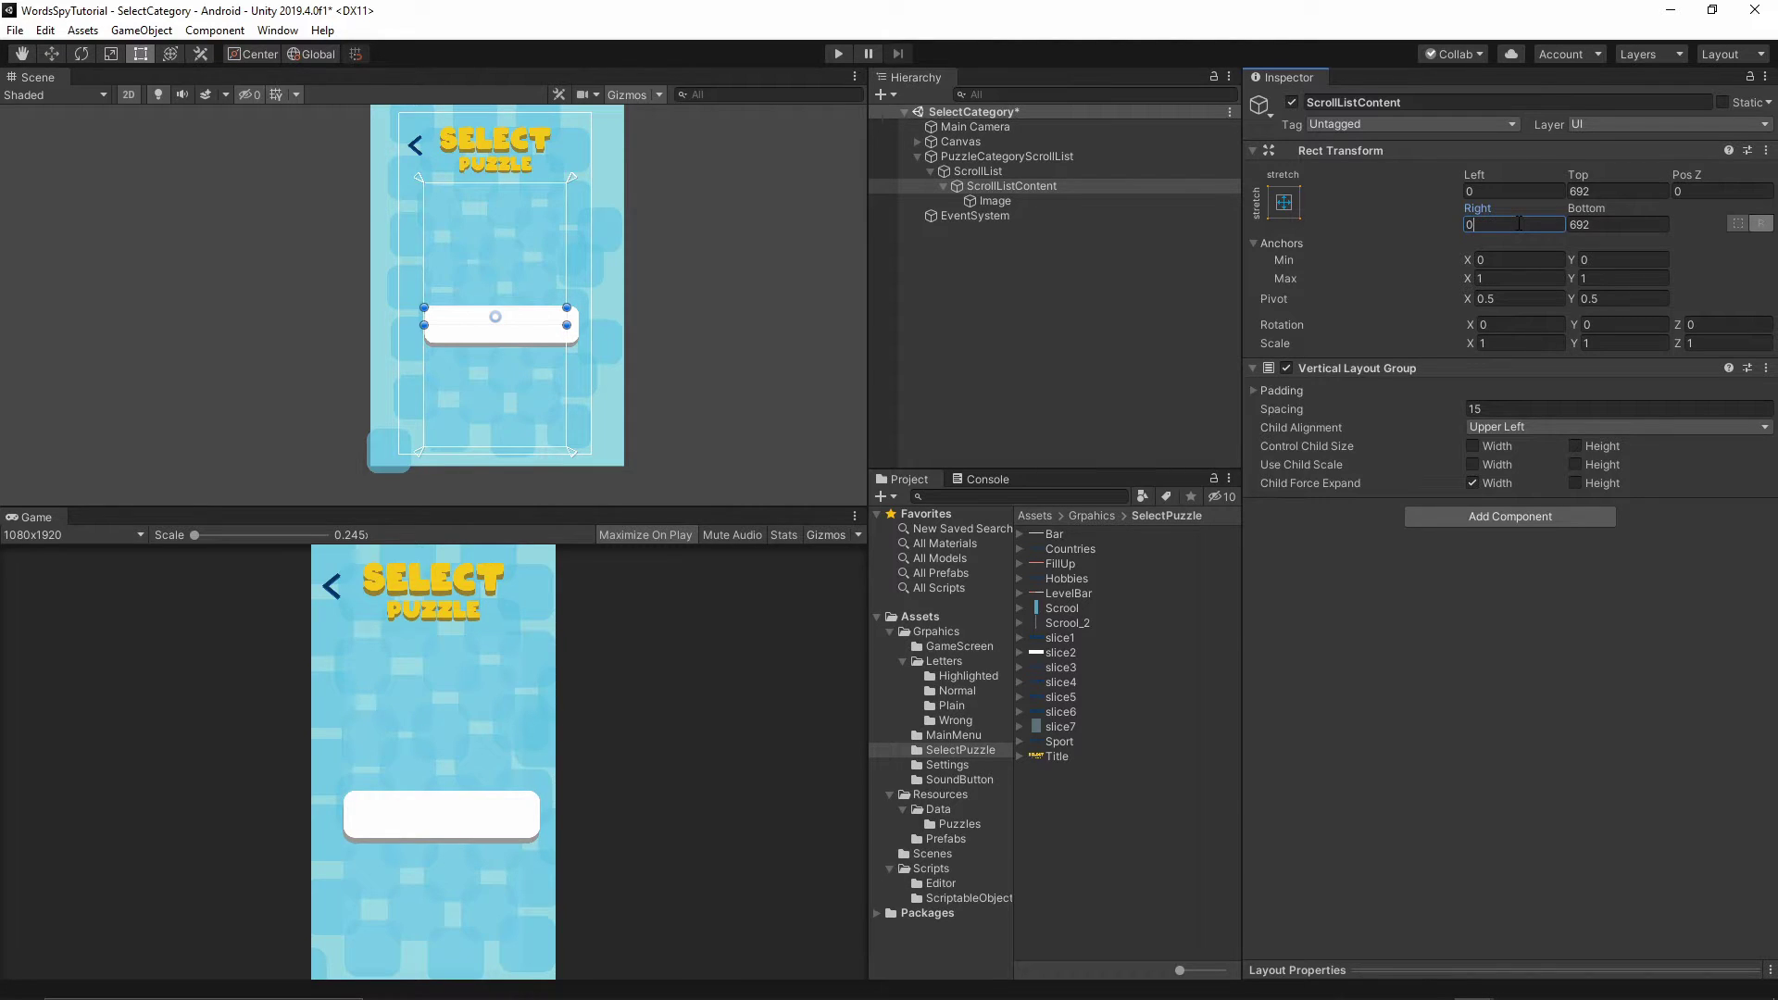
{"action": "left_click", "coordinate": [1626, 189]}
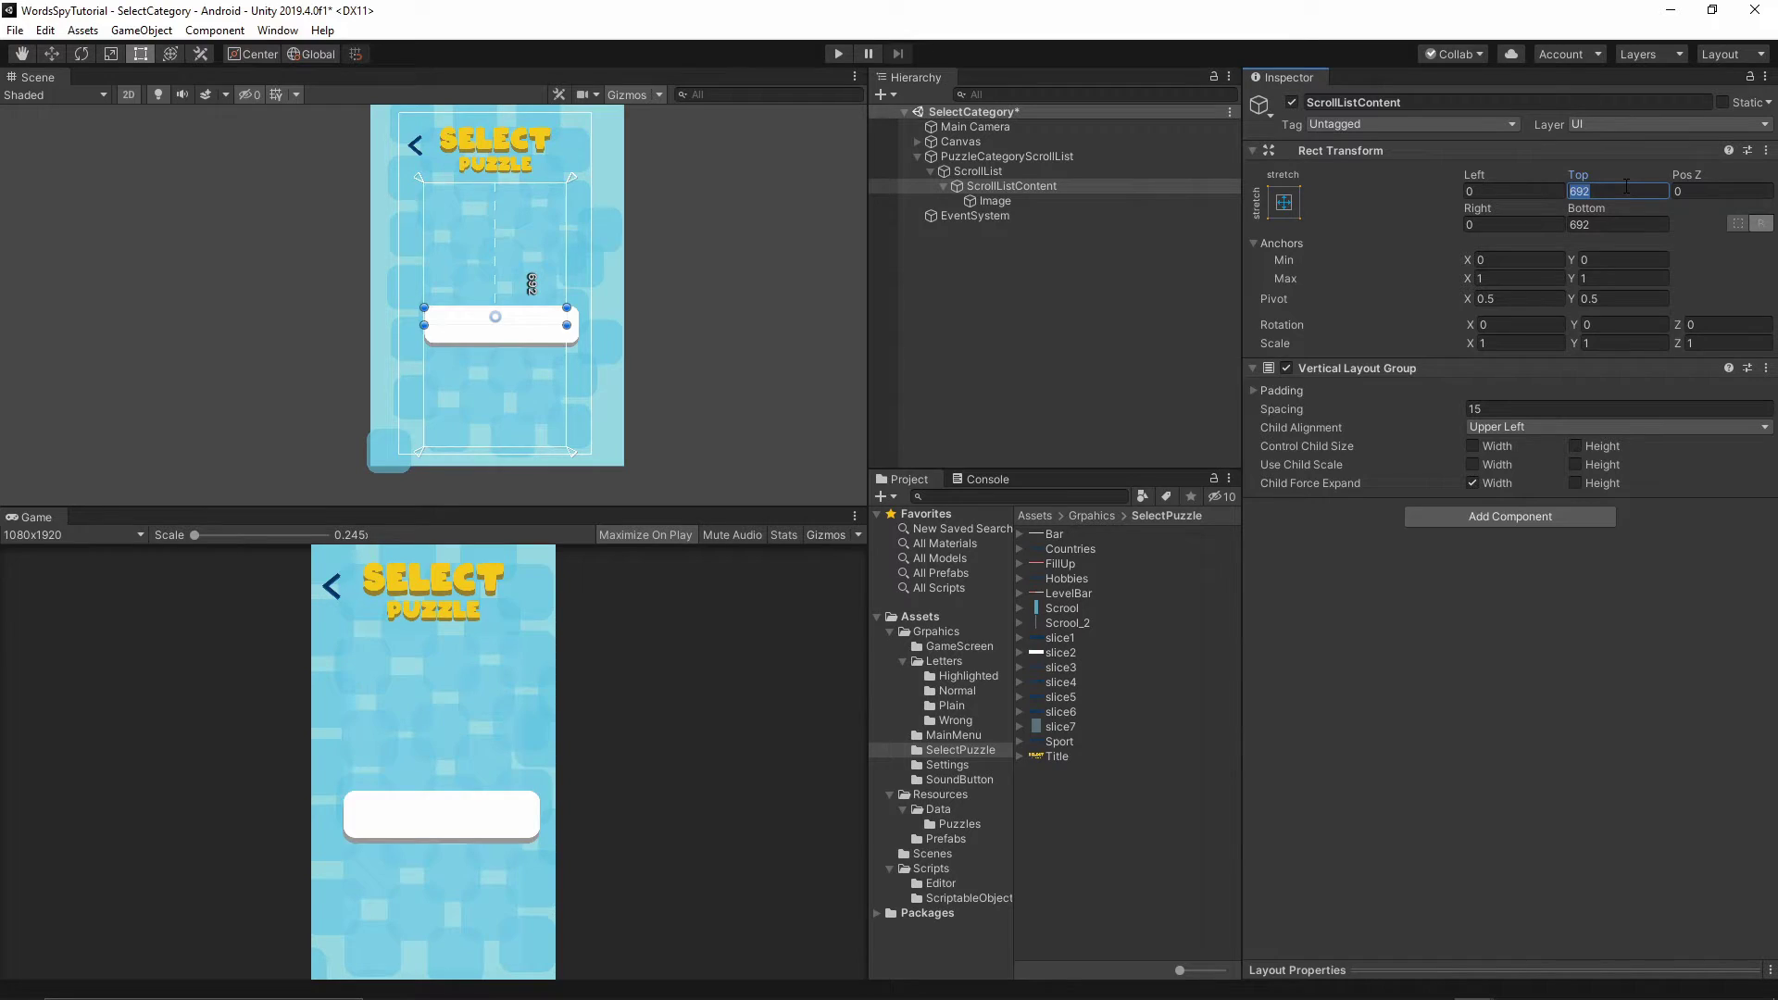
{"action": "type", "text": "0.5"}
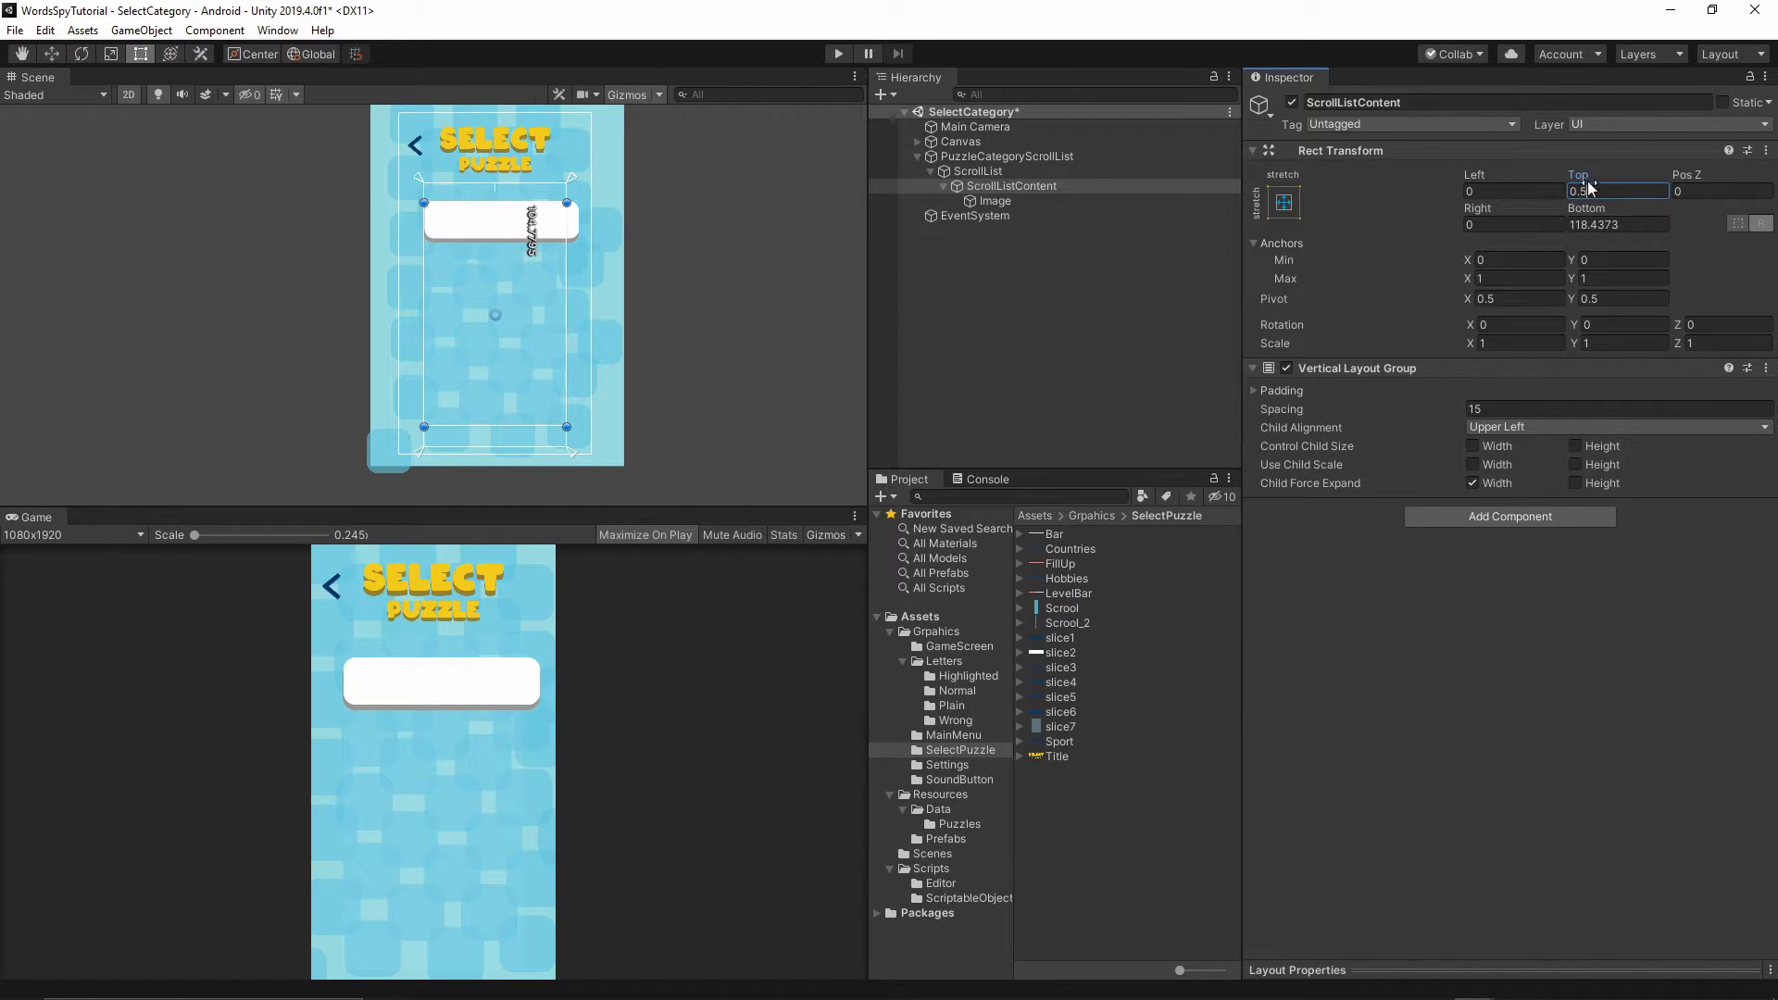
{"action": "left_click", "coordinate": [1633, 225]}
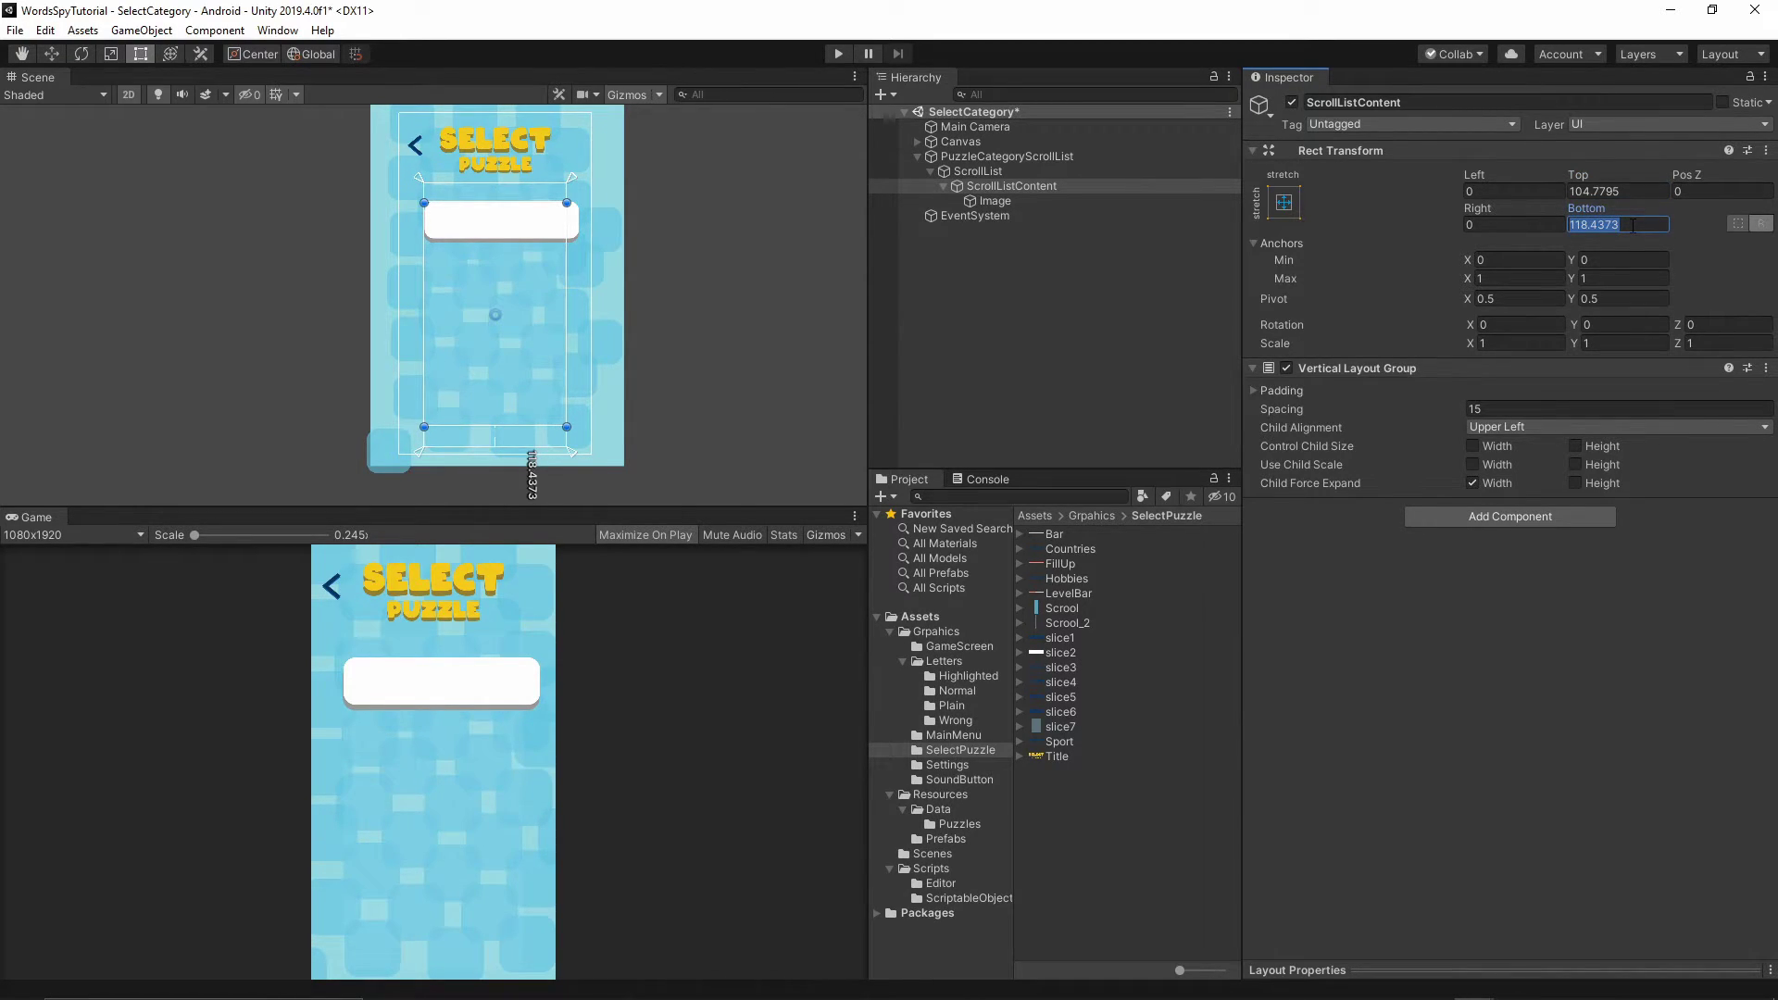
{"action": "type", "text": "0.5"}
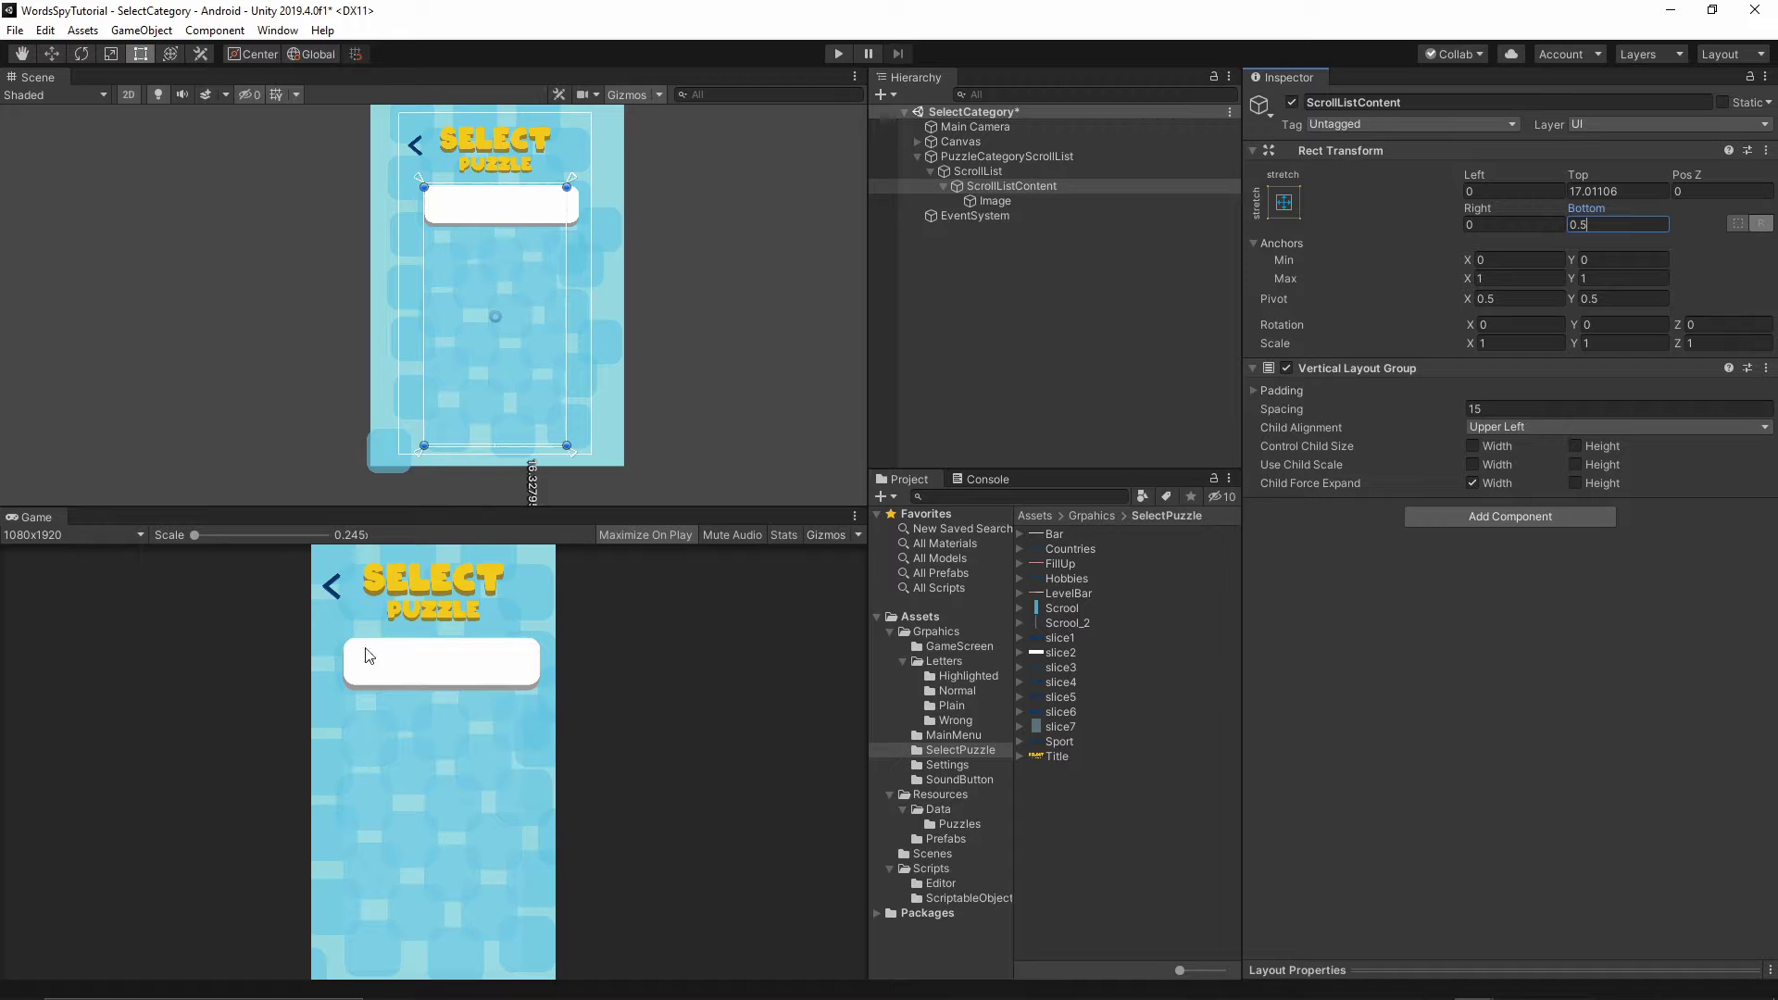
Add a Mask component to ScrollList.
{"action": "left_click", "coordinate": [995, 201]}
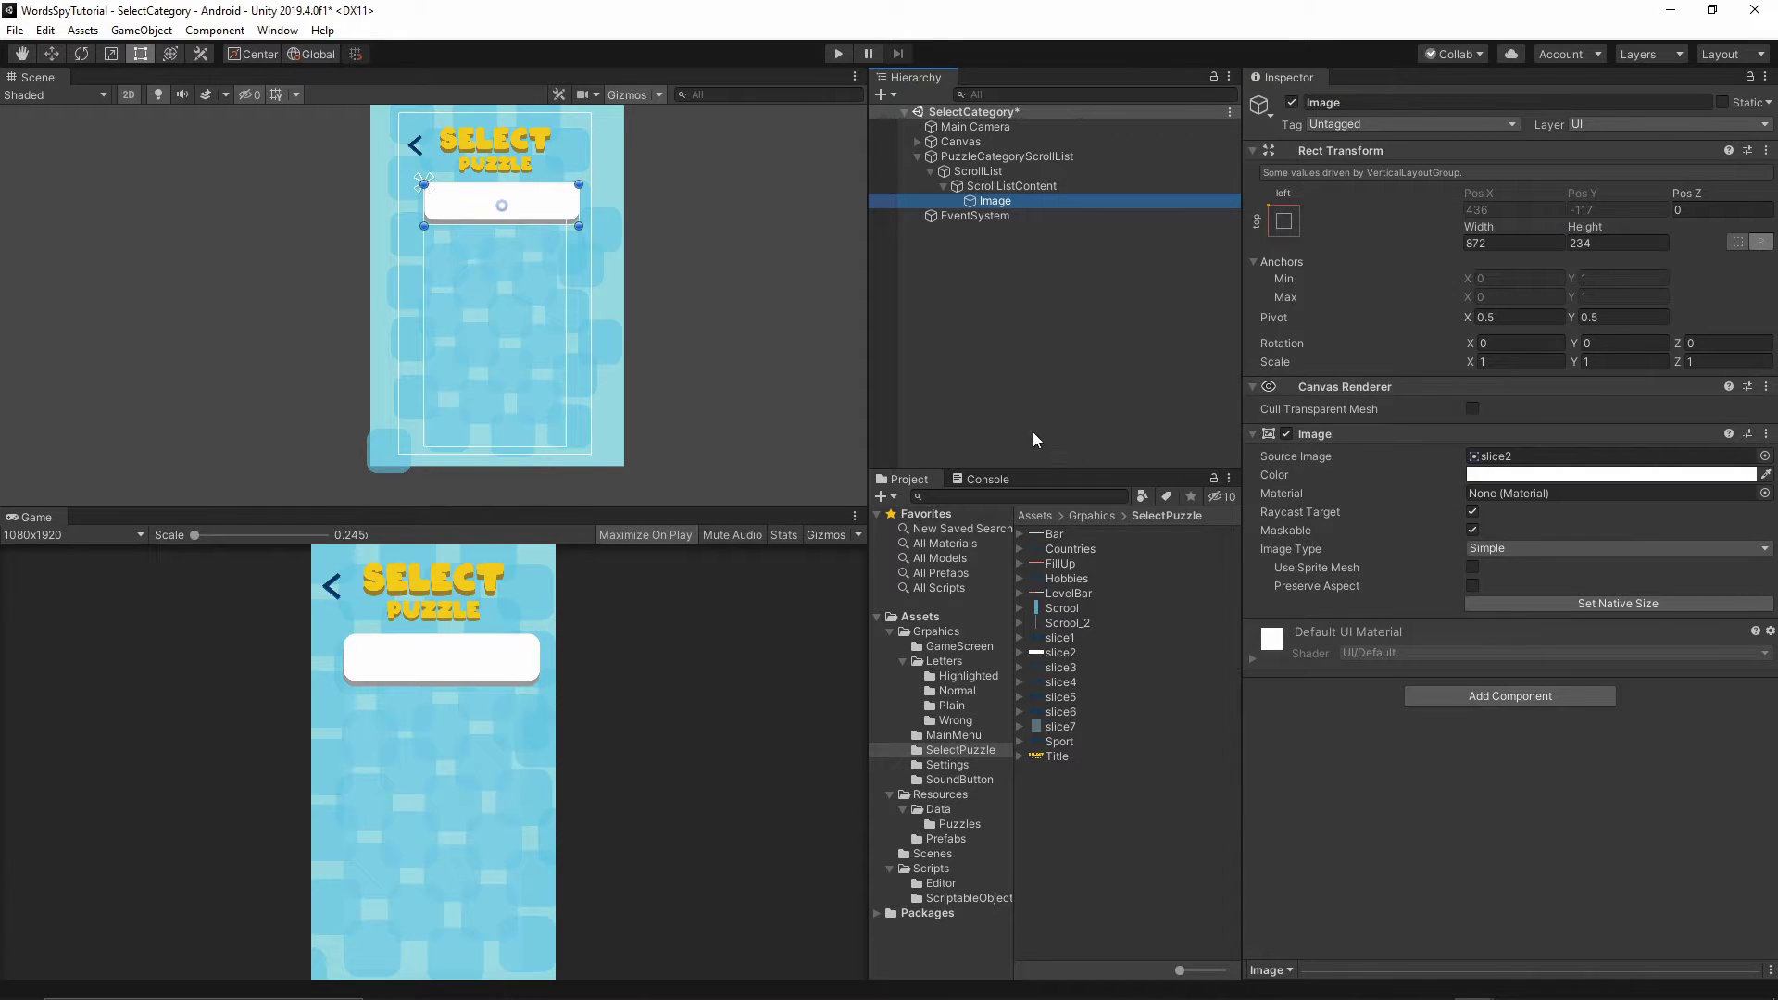
{"action": "left_click", "coordinate": [978, 172]}
{"action": "scroll", "coordinate": [1491, 416], "scroll_direction": "down", "scroll_amount": 2}
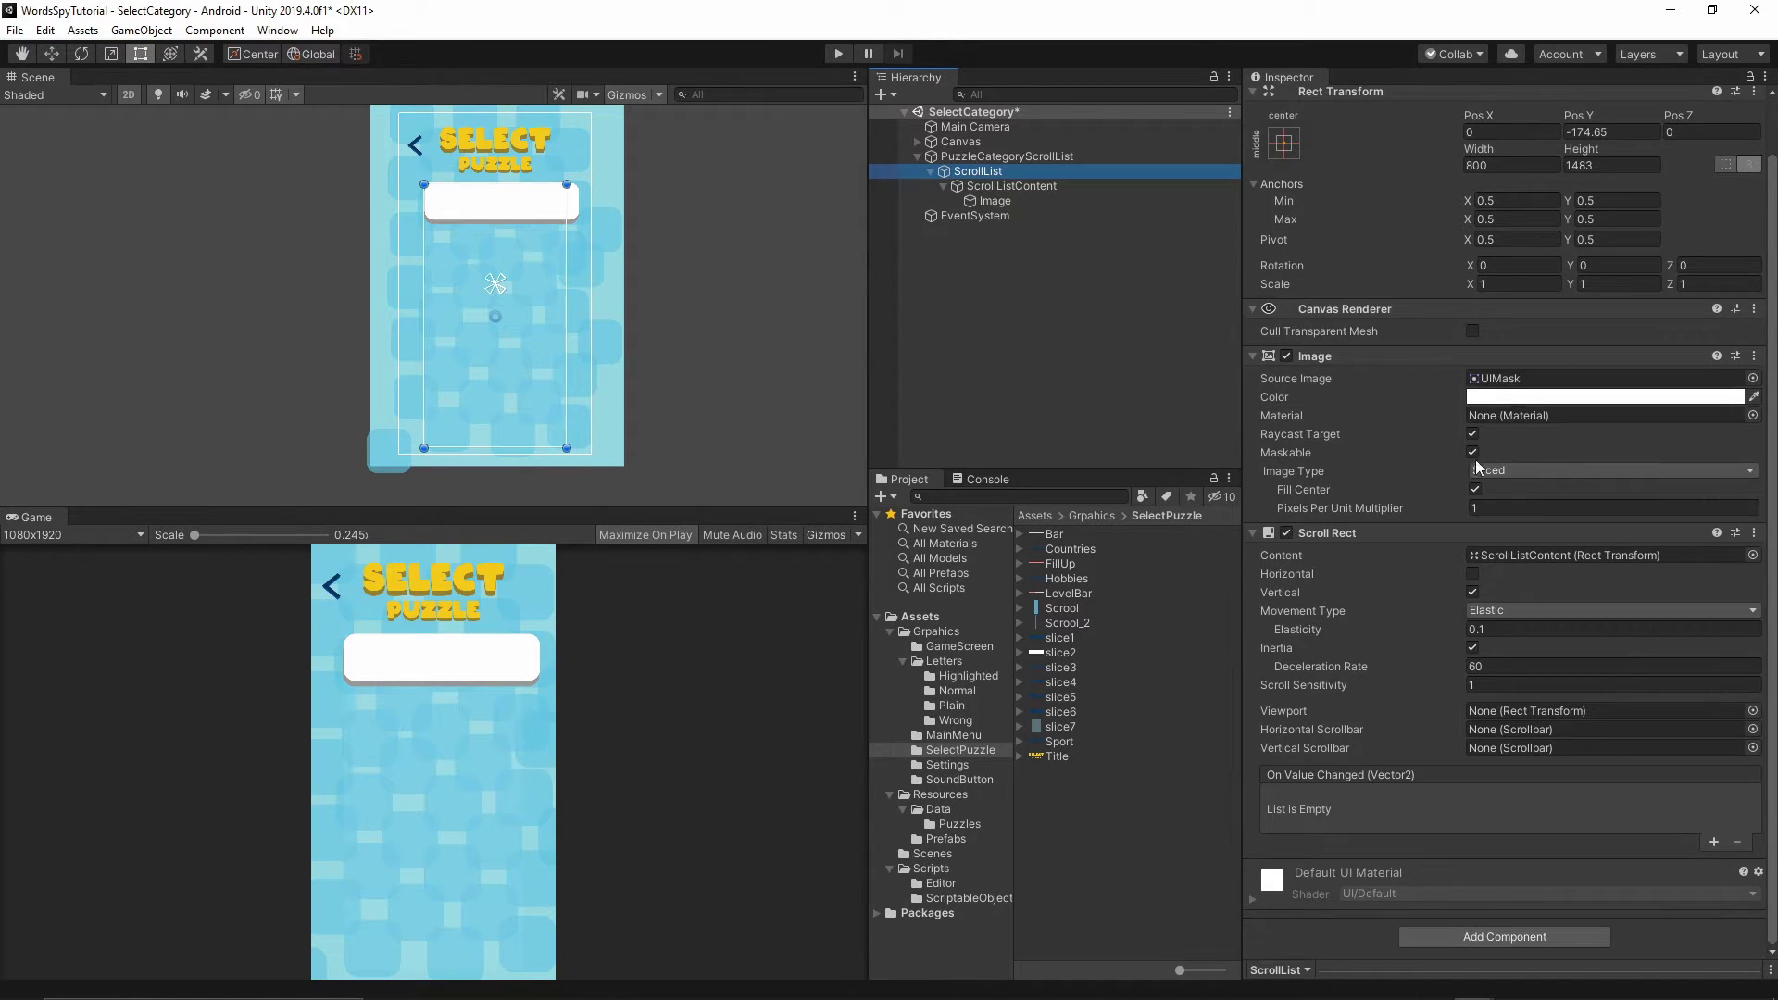
{"action": "left_click", "coordinate": [1489, 933]}
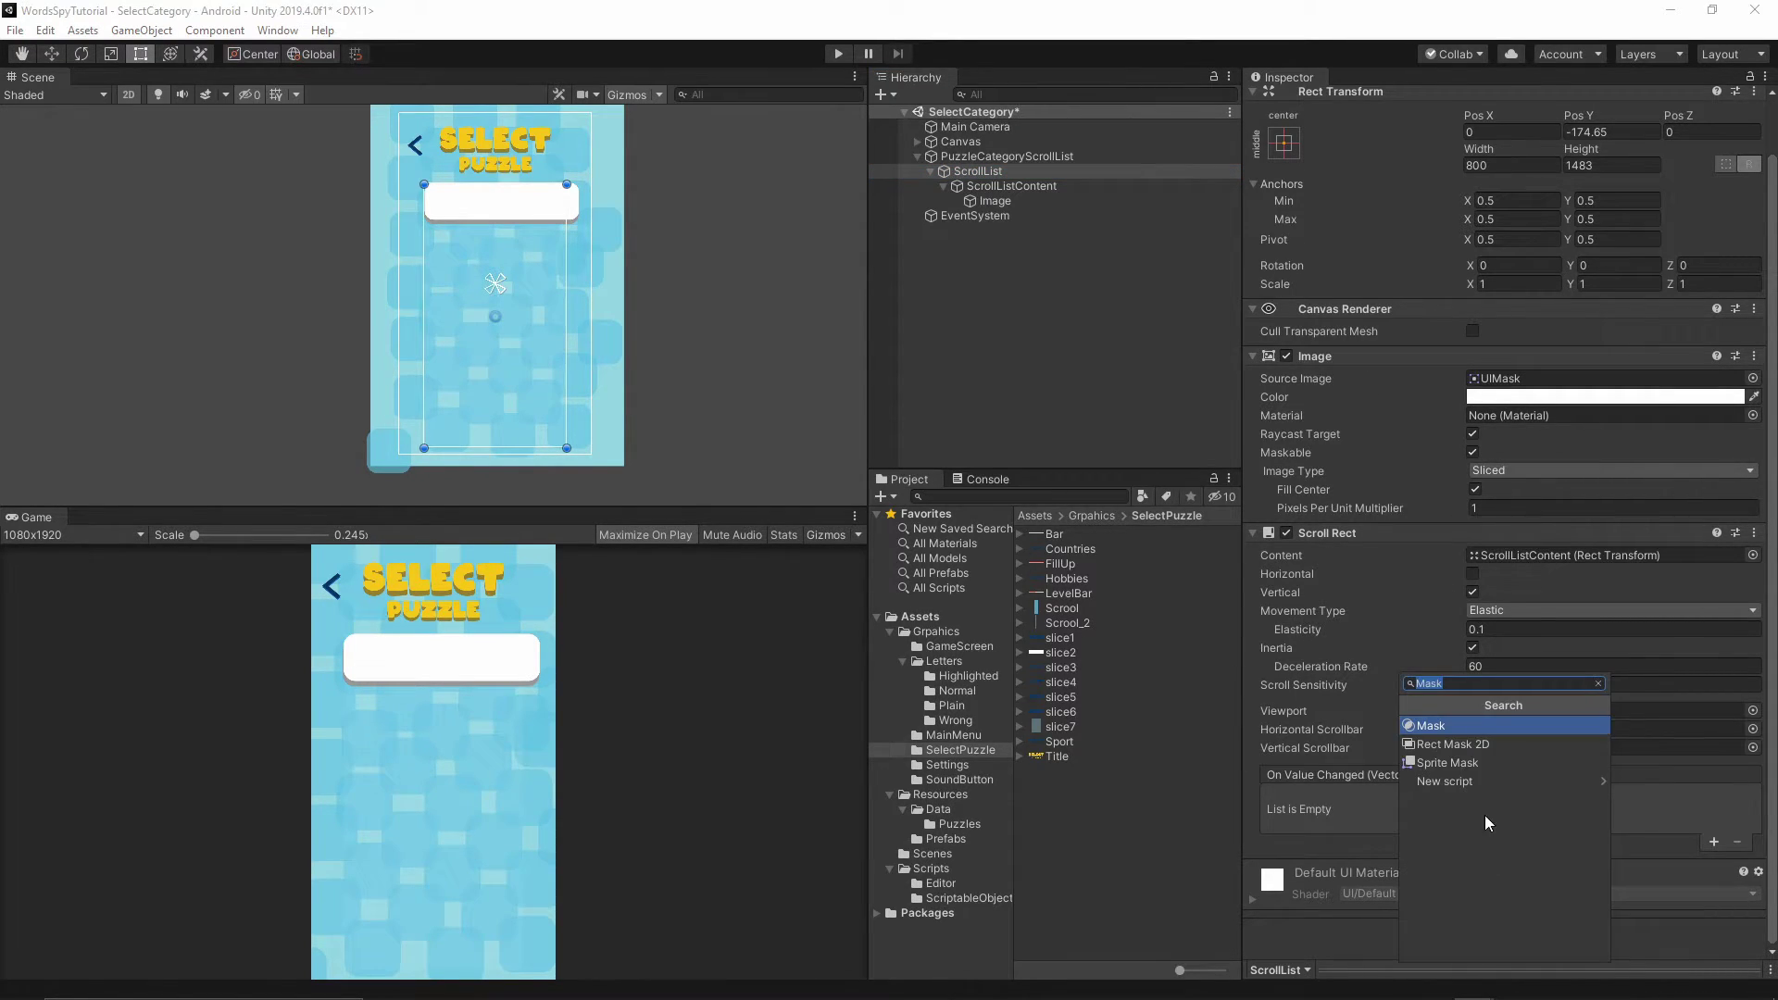
{"action": "left_click", "coordinate": [1426, 726]}
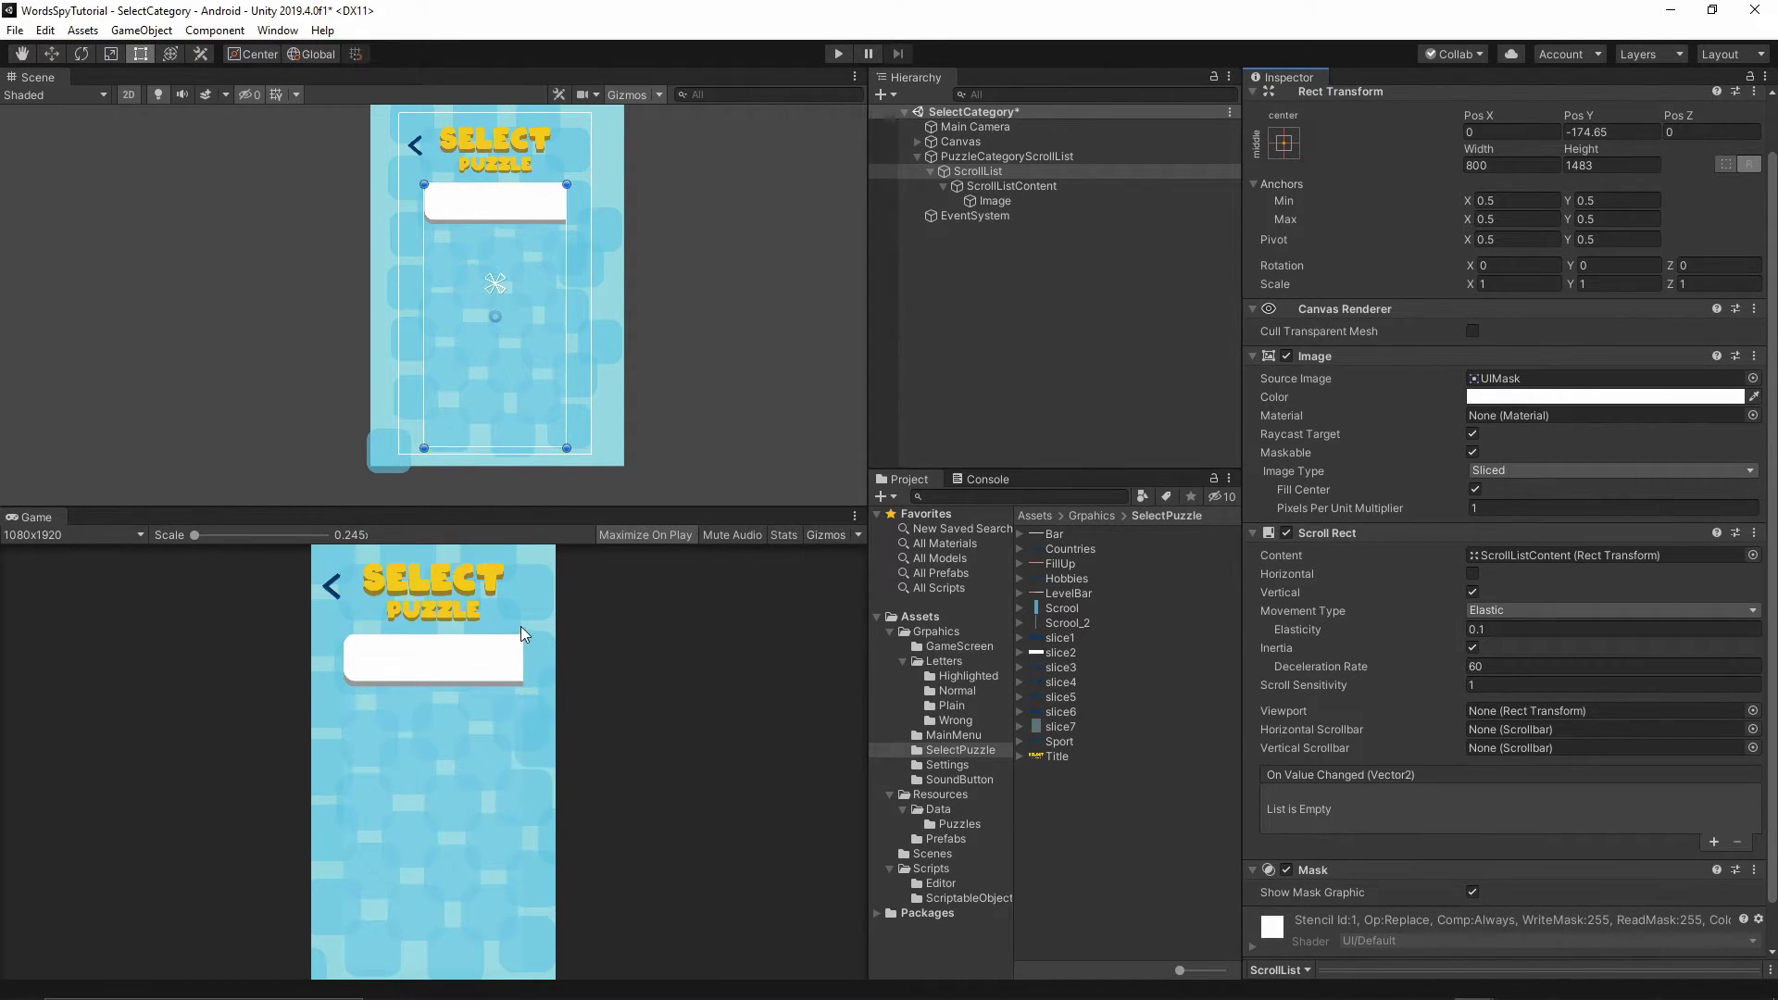
{"action": "scroll", "coordinate": [1296, 806], "scroll_direction": "down", "scroll_amount": 1}
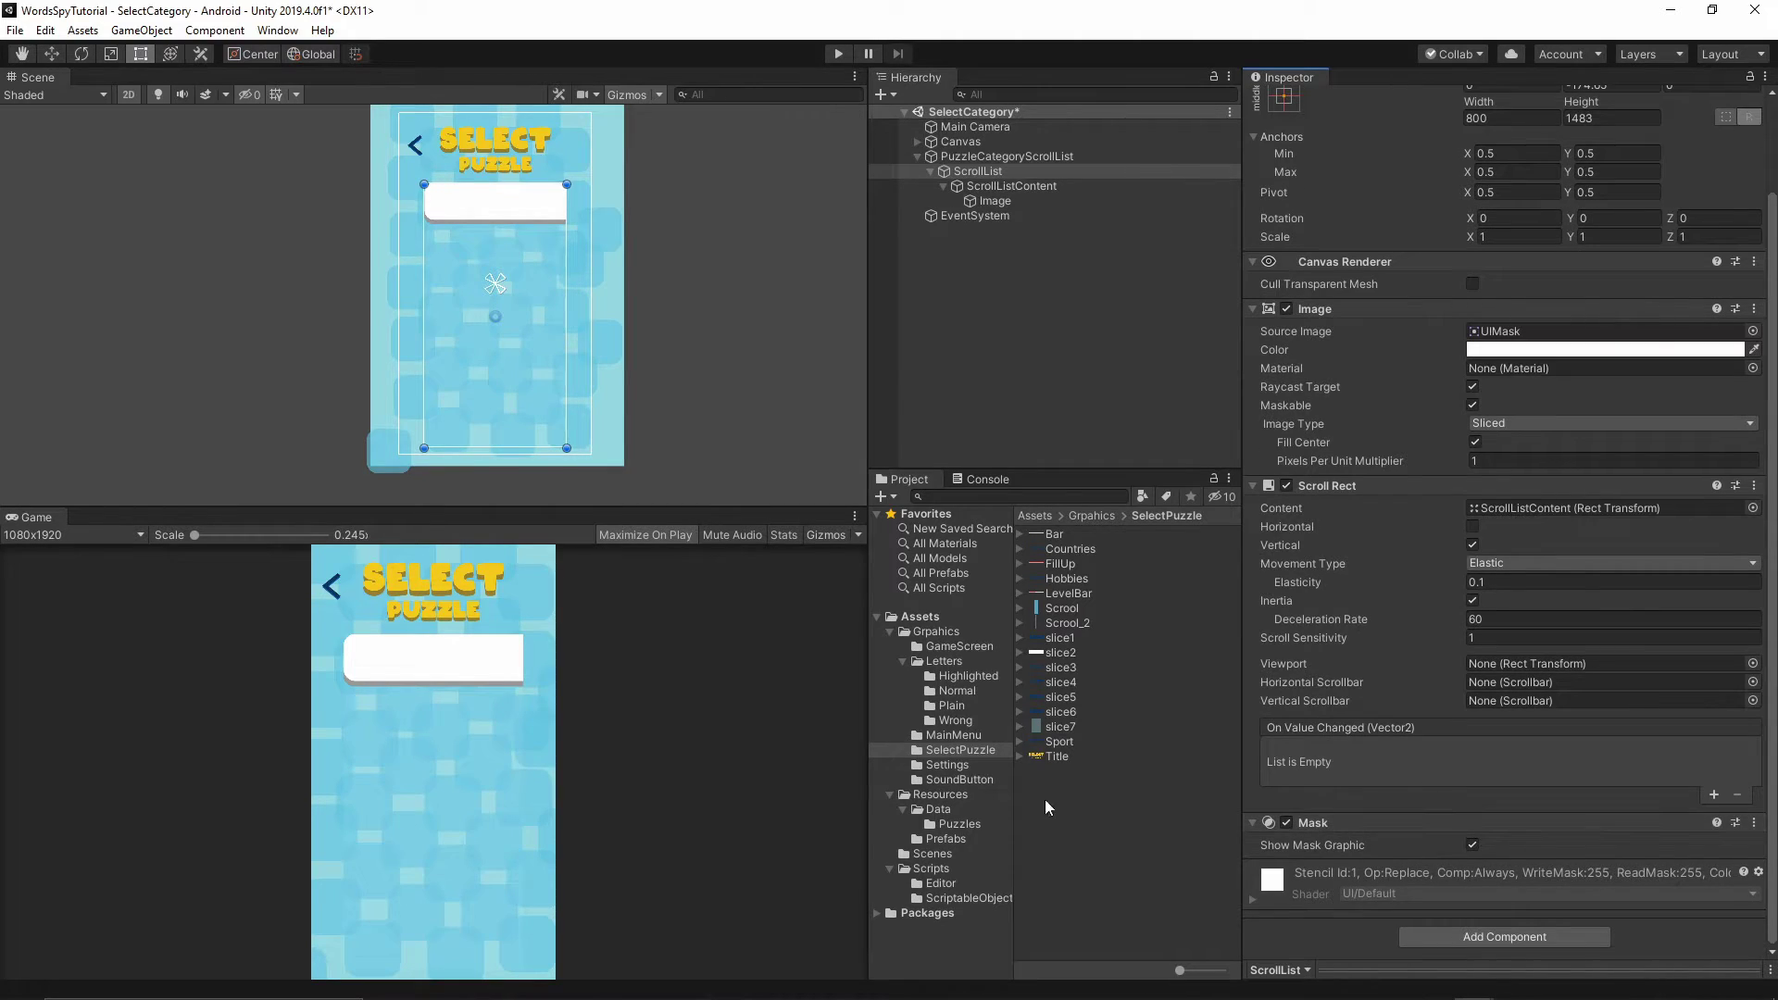
{"action": "scroll", "coordinate": [1616, 574], "scroll_direction": "up", "scroll_amount": 2}
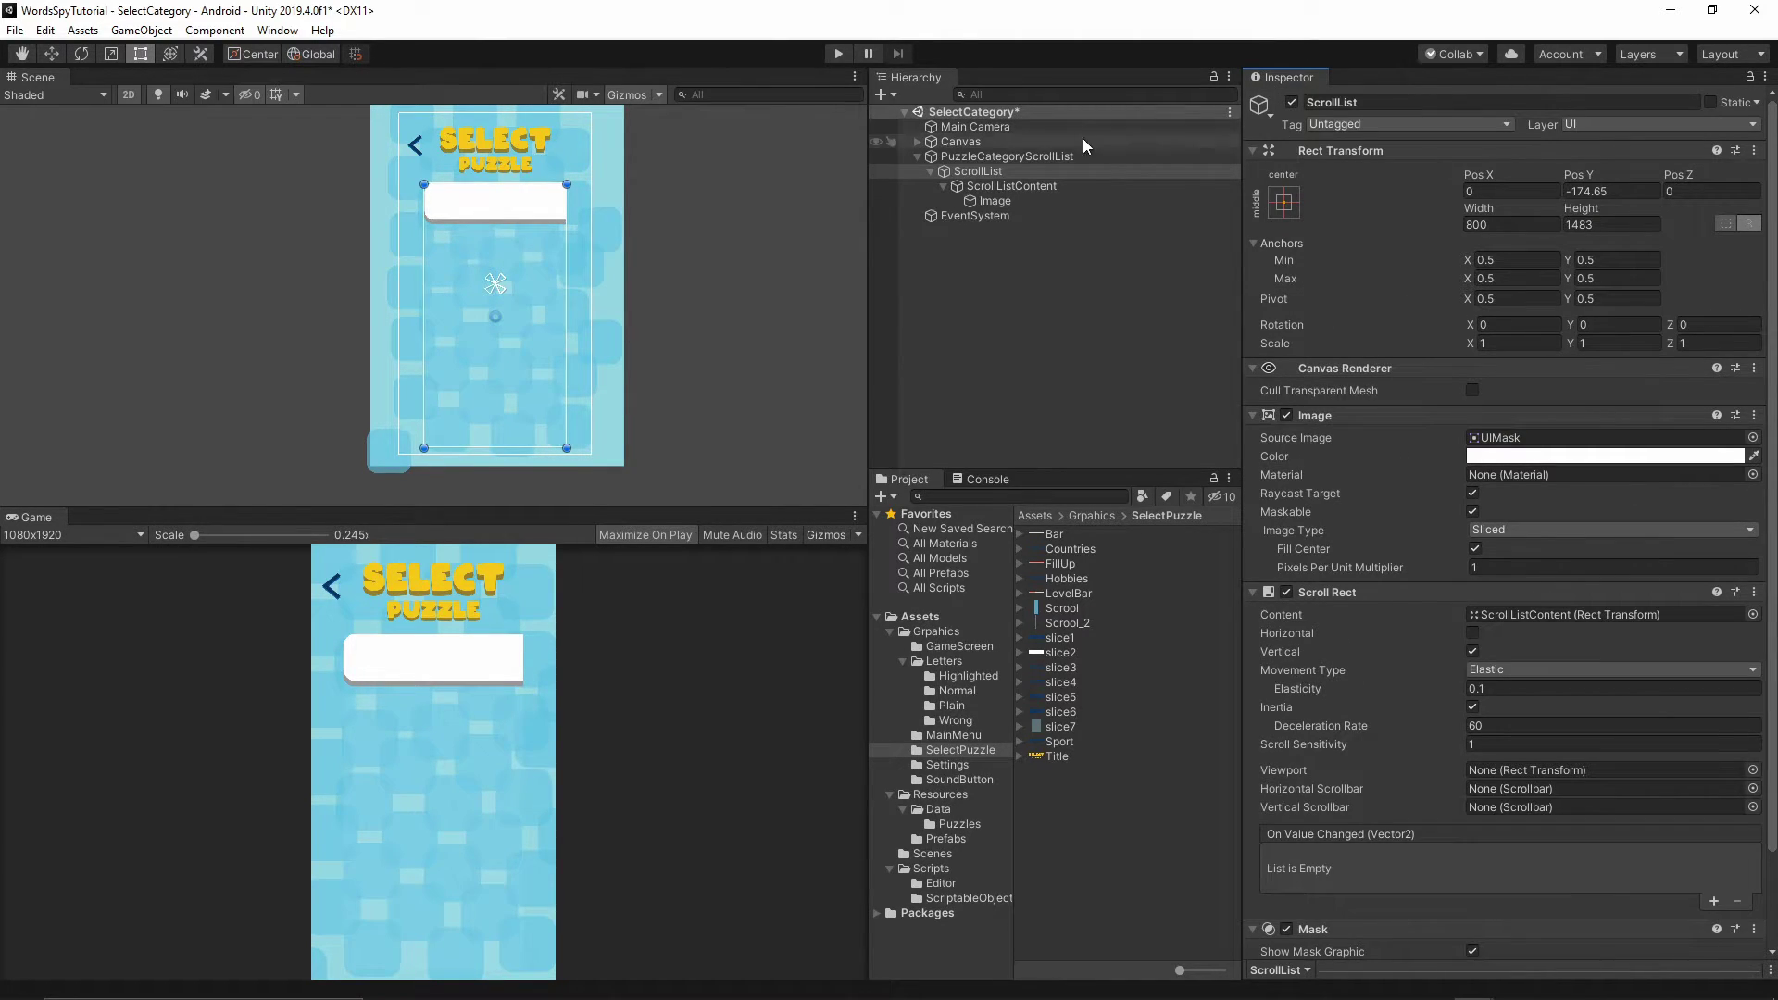
Narrow the Image under ScrollListContent to a width of 800 so it fits within ScrollList.
{"action": "left_click", "coordinate": [998, 199]}
{"action": "left_click", "coordinate": [579, 202]}
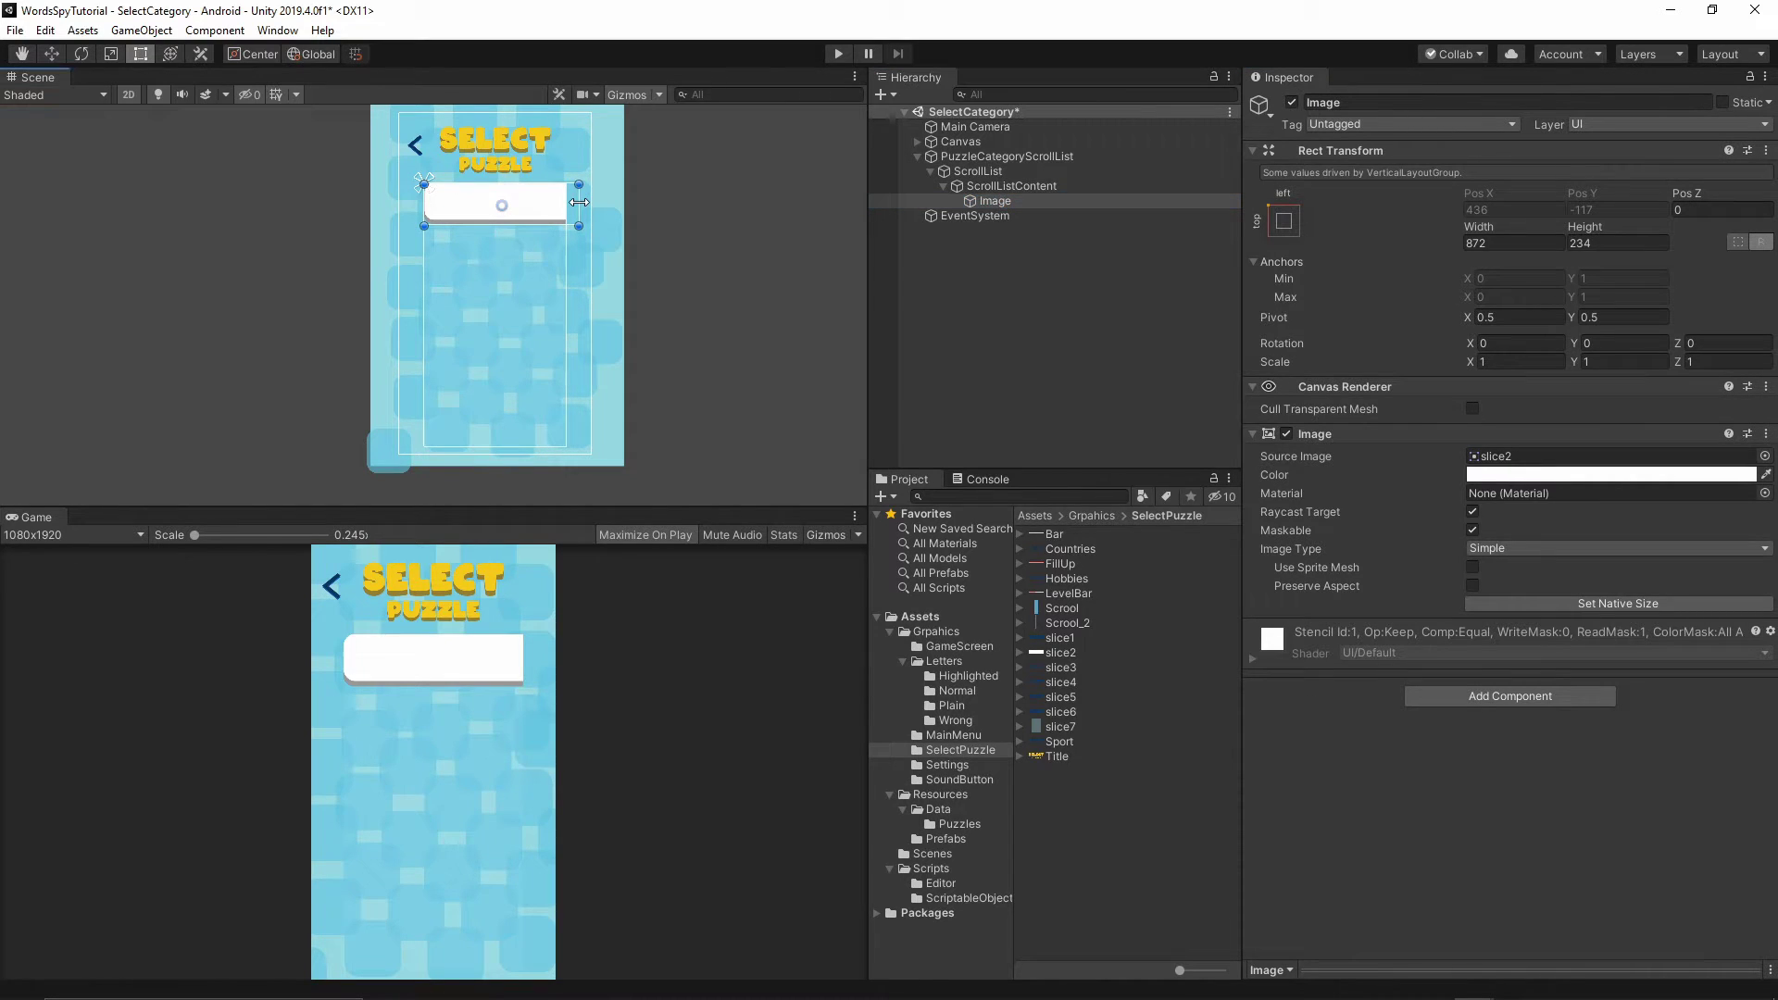
{"action": "mouse_move", "coordinate": [579, 202]}
{"action": "left_mouse_down"}
{"action": "mouse_move", "coordinate": [550, 202]}
{"action": "mouse_move", "coordinate": [566, 203]}
{"action": "left_mouse_up"}
{"action": "left_click", "coordinate": [999, 187]}
Rename the Image under ScrollListContent as CategoryButton.
{"action": "left_click", "coordinate": [995, 201]}
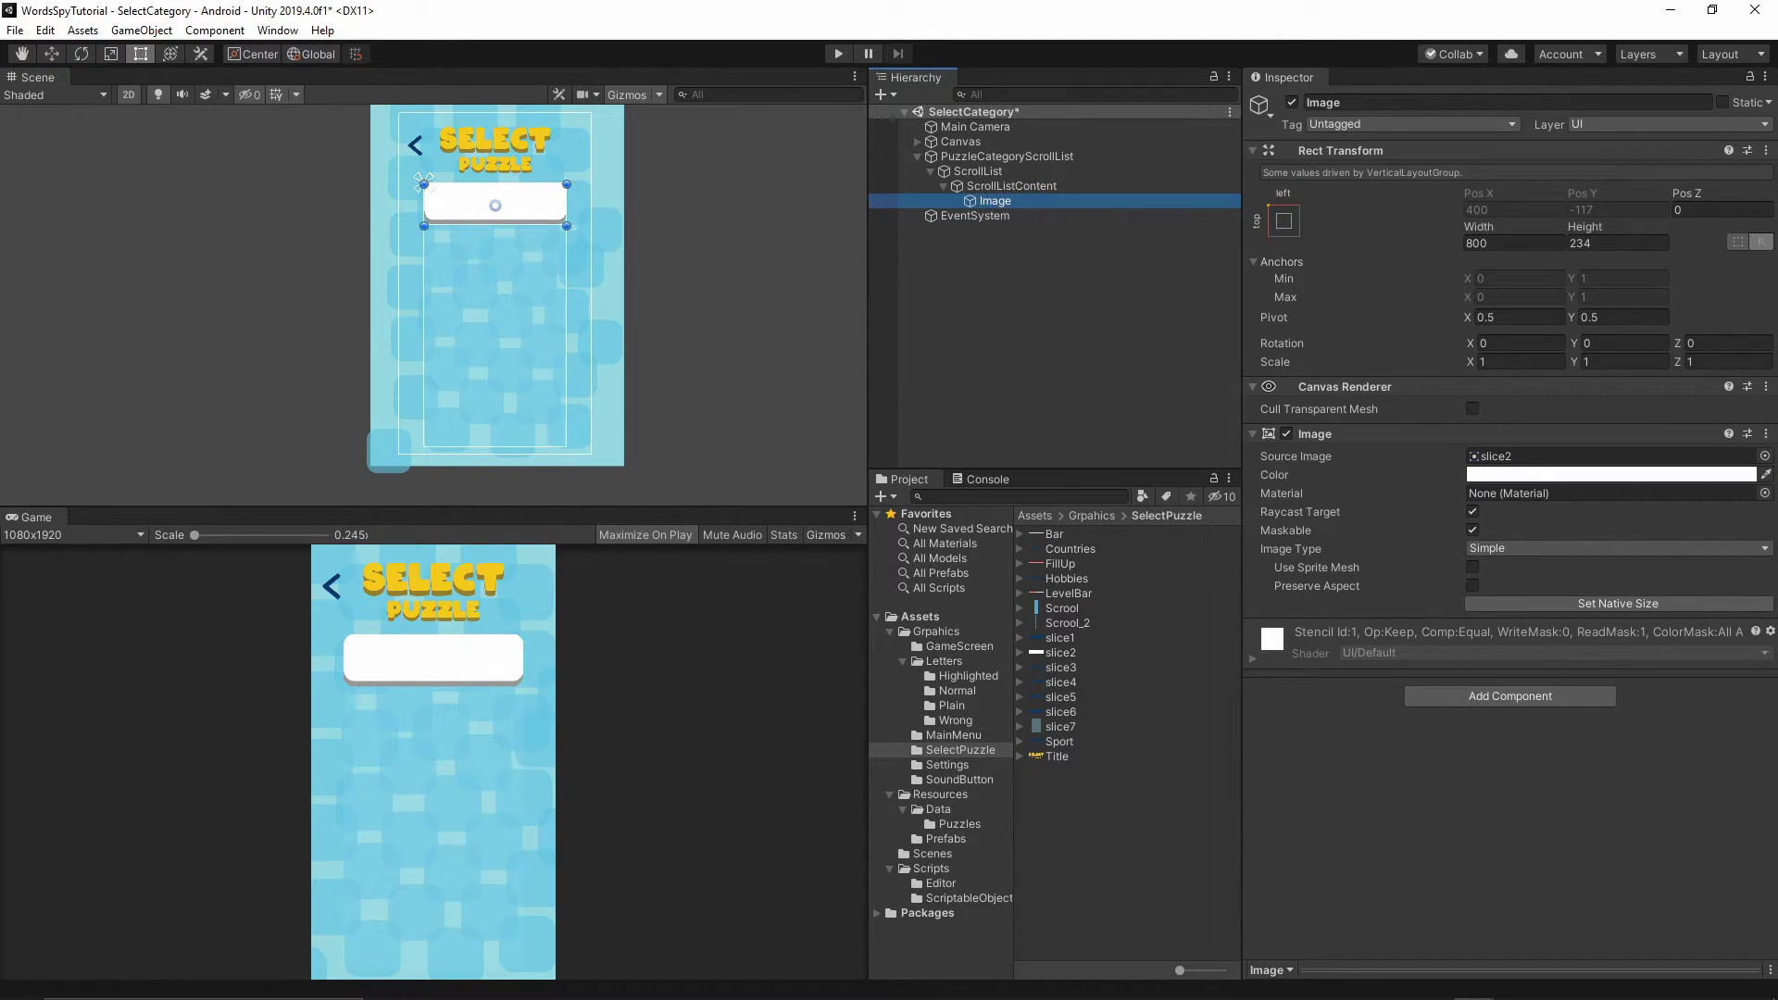
{"action": "left_click", "coordinate": [1384, 102]}
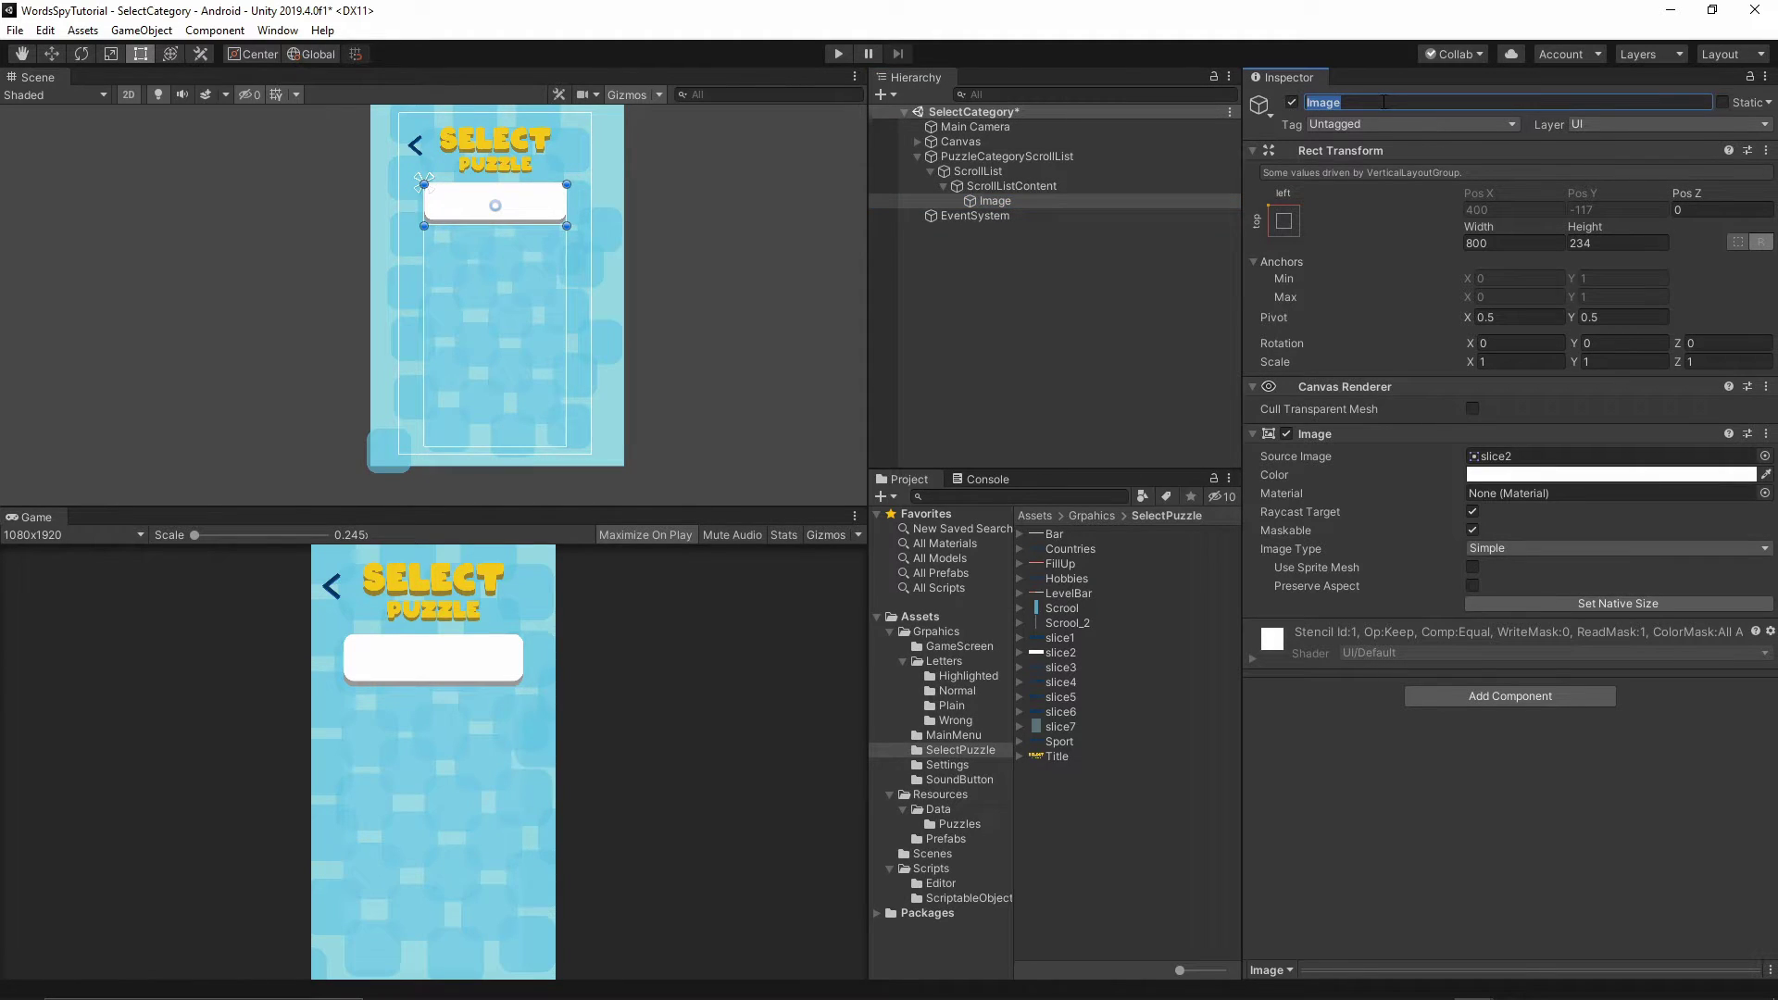
{"action": "type", "text": "CategoryButton"}
{"action": "key", "text": "Return"}
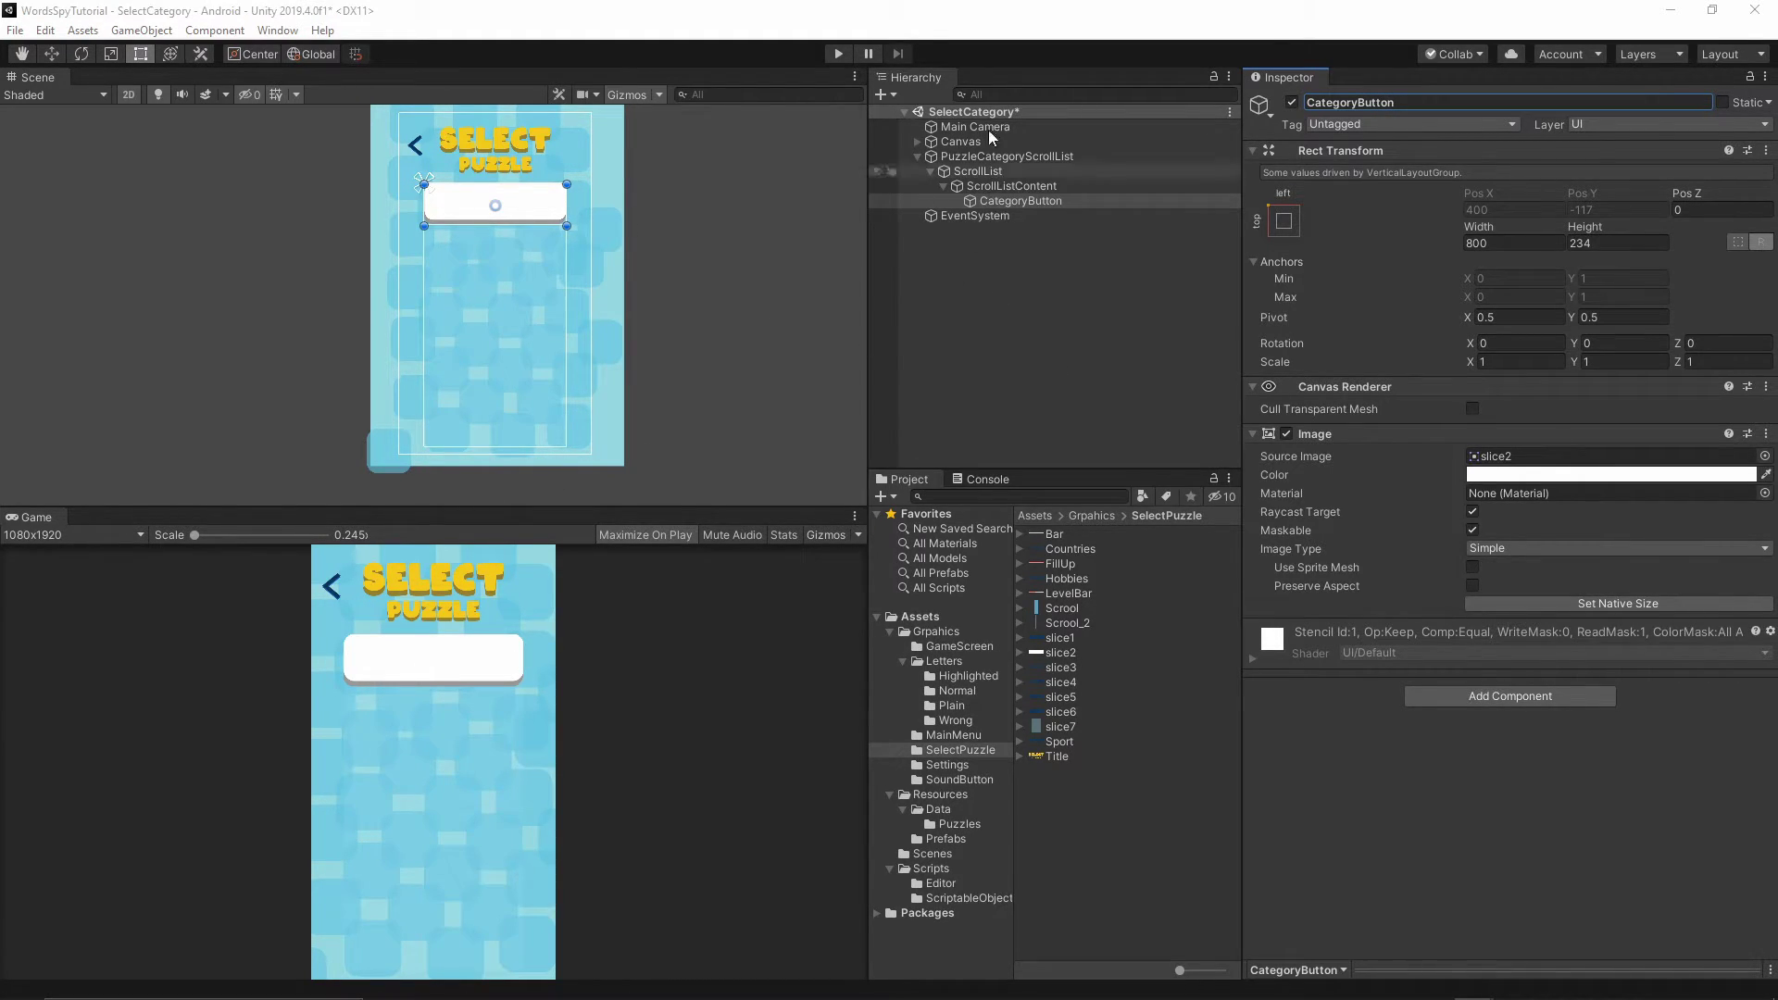
Add a UI Image as a child of CategoryButton and name it Writing.
{"action": "right_click", "coordinate": [1012, 203]}
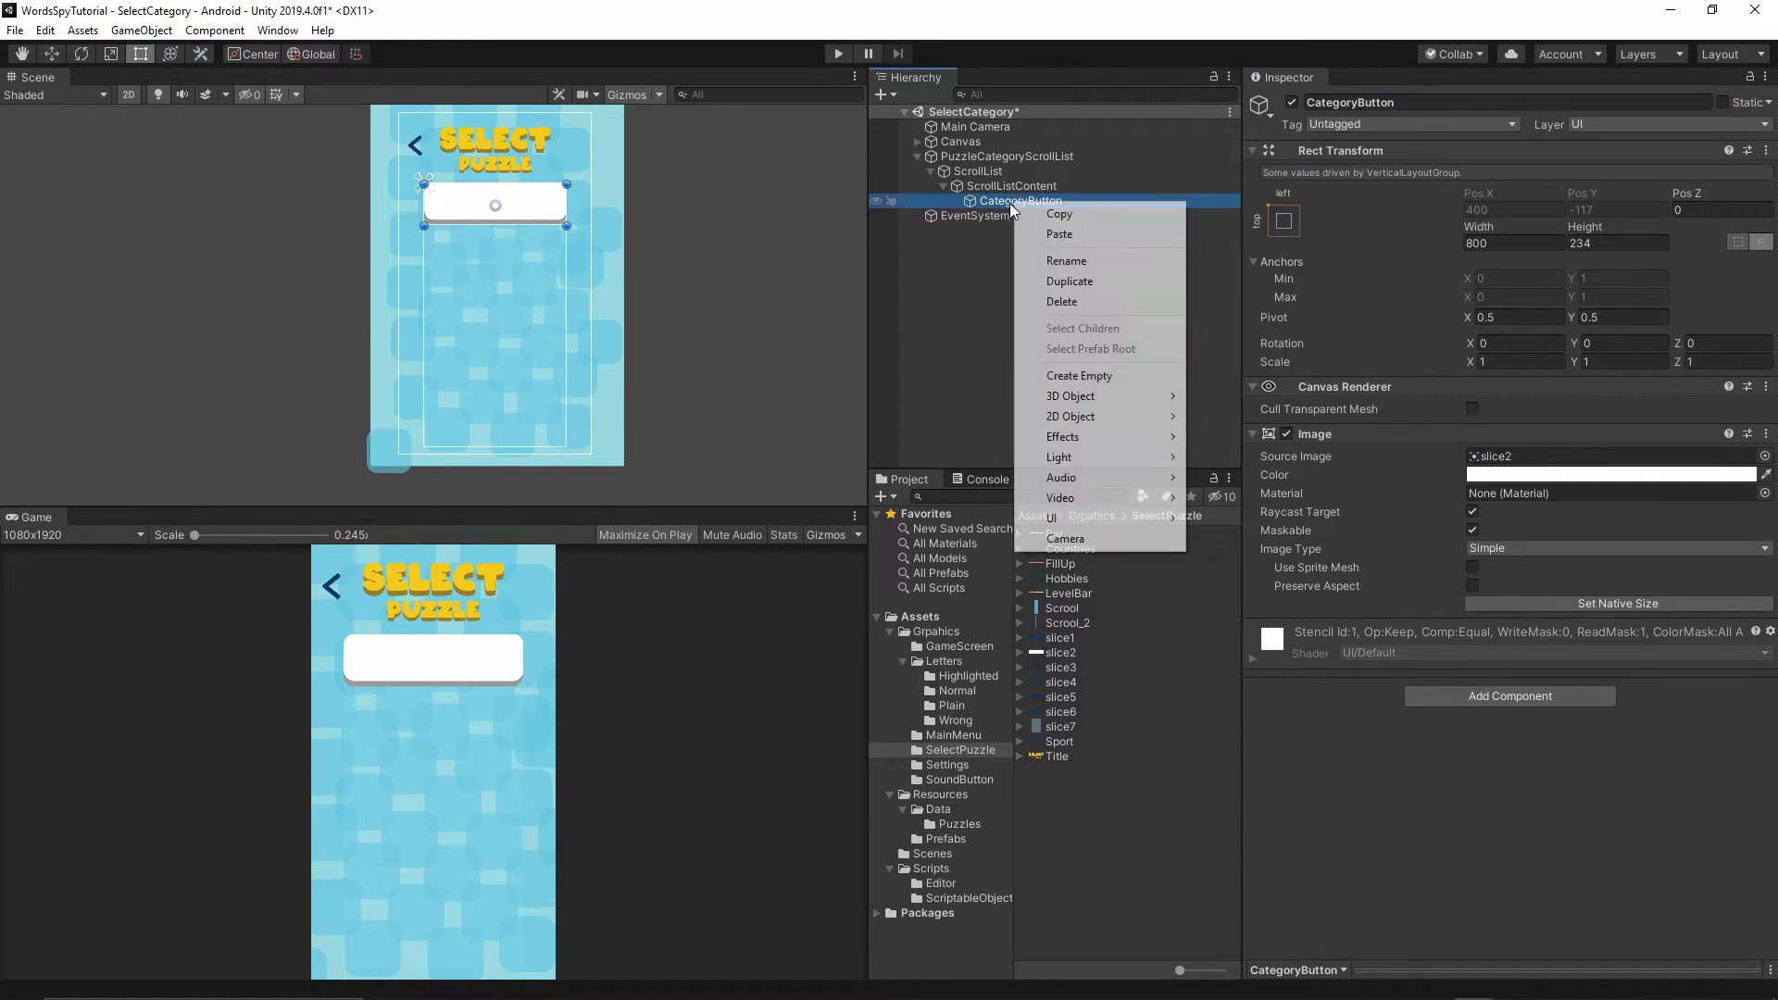
{"action": "mouse_move", "coordinate": [1081, 519]}
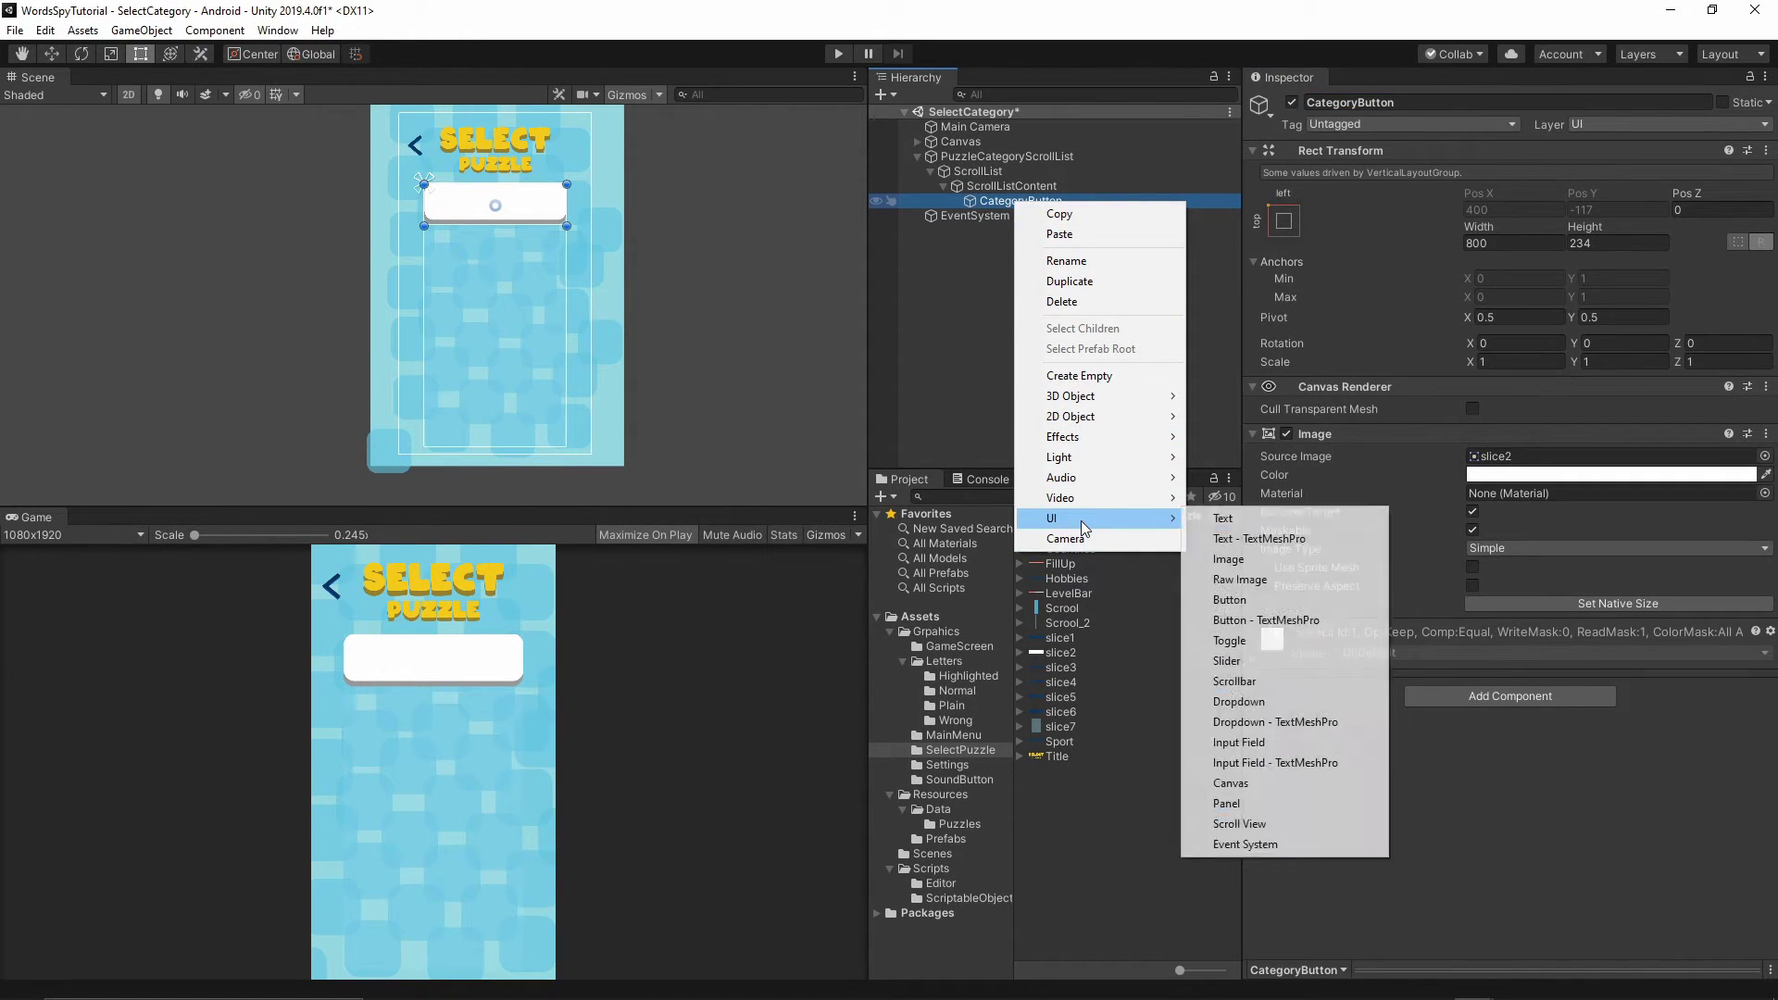
{"action": "left_click", "coordinate": [1232, 559]}
{"action": "left_click", "coordinate": [1374, 104]}
{"action": "double_click", "coordinate": [1376, 103]}
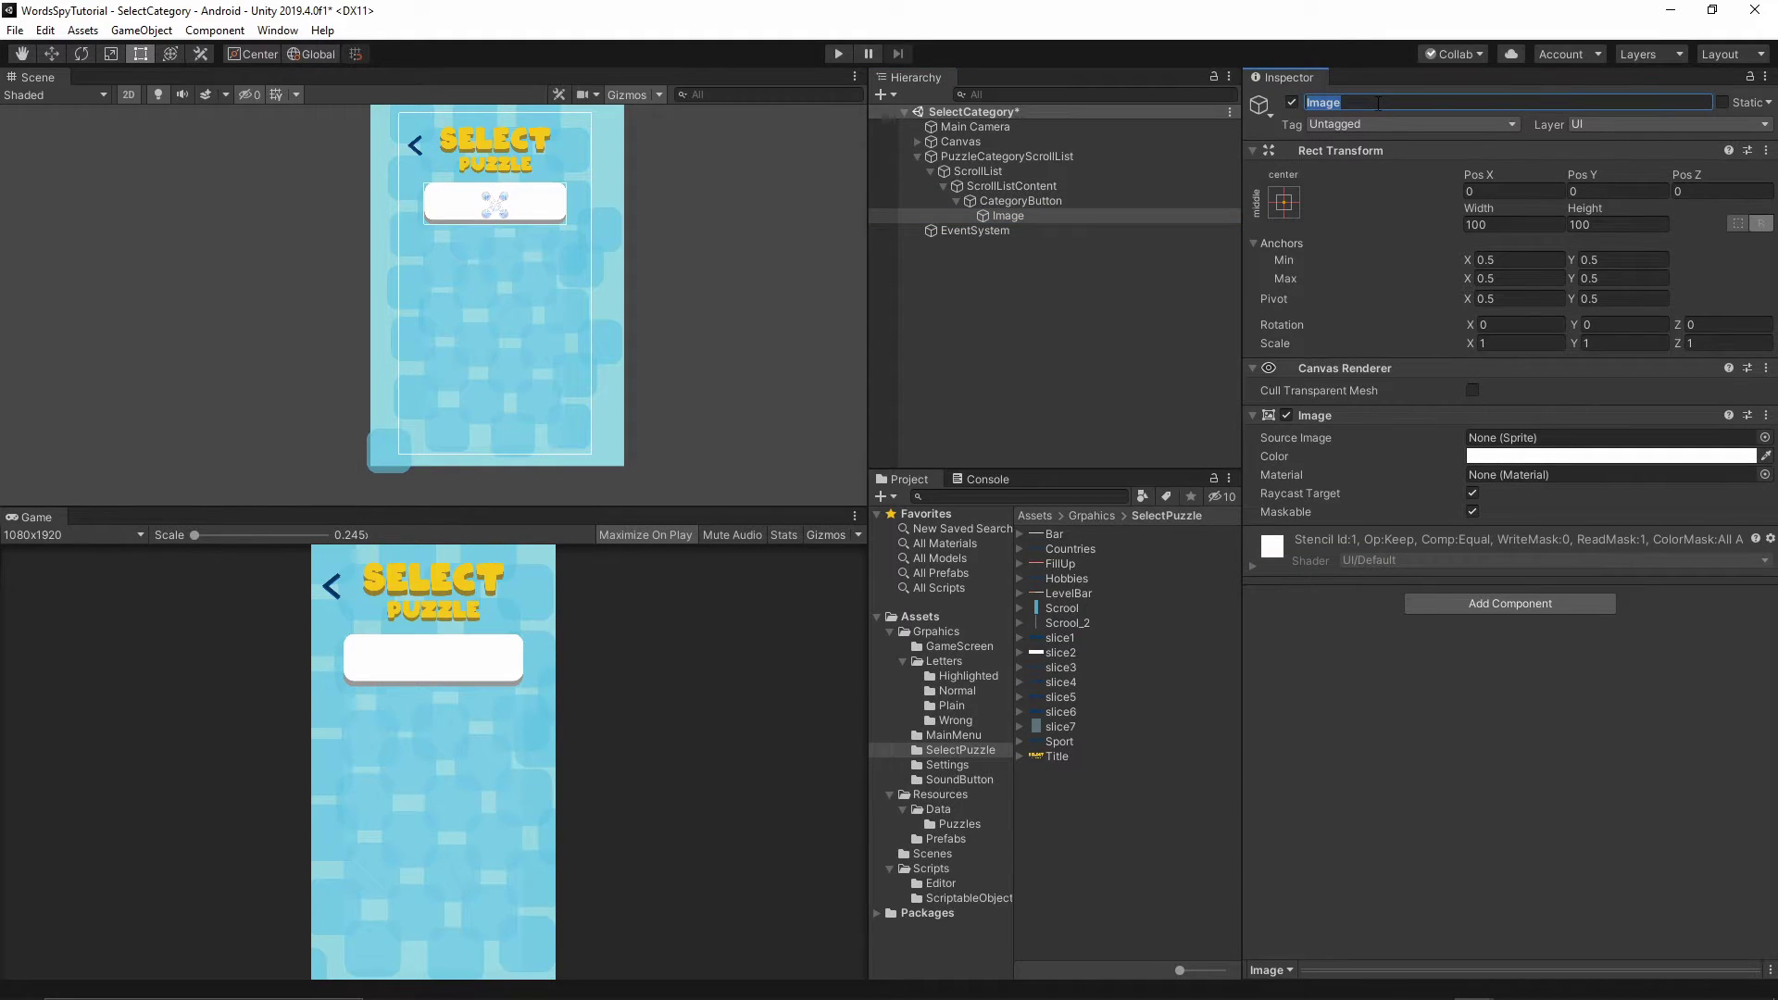
{"action": "type", "text": "Writing"}
{"action": "key", "text": "Return"}
Assign the slice1 sprite to Writing at native size and raise it to a Pos Y of about 51.55.
{"action": "left_click", "coordinate": [926, 749]}
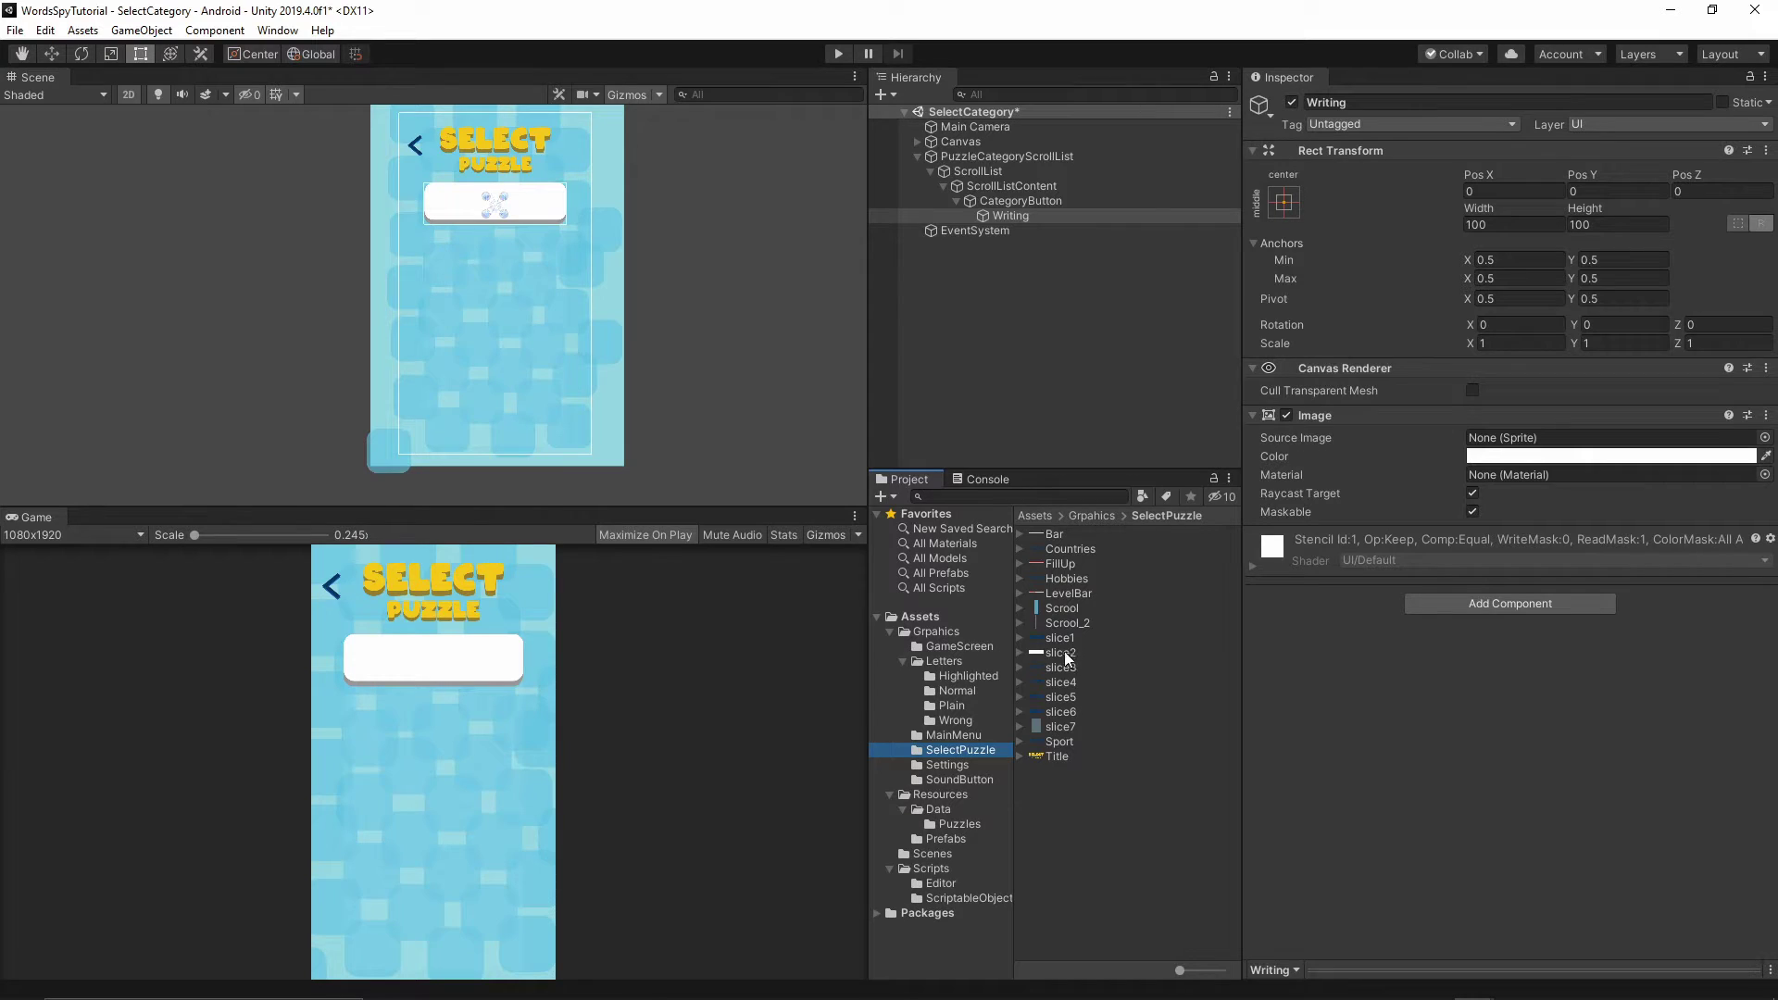
{"action": "left_click_drag", "start_coordinate": [1181, 973], "coordinate": [1062, 660]}
{"action": "left_click_drag", "start_coordinate": [1052, 643], "coordinate": [1486, 451]}
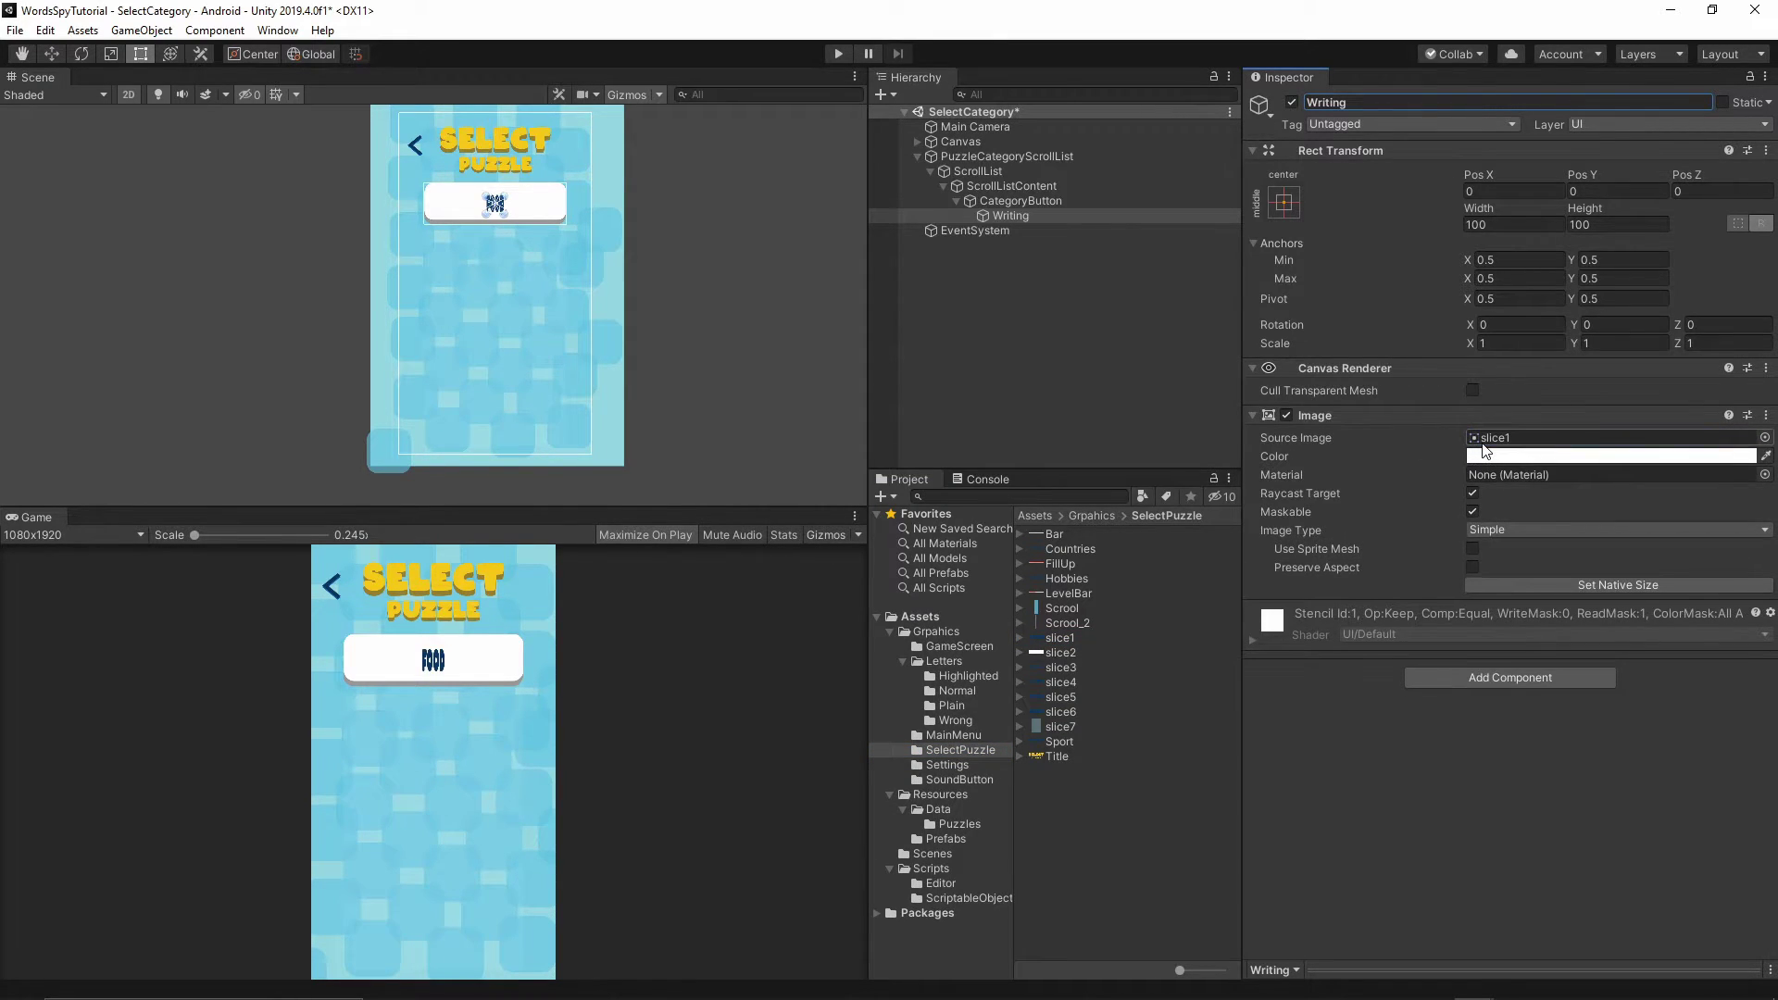
{"action": "left_click", "coordinate": [1641, 584]}
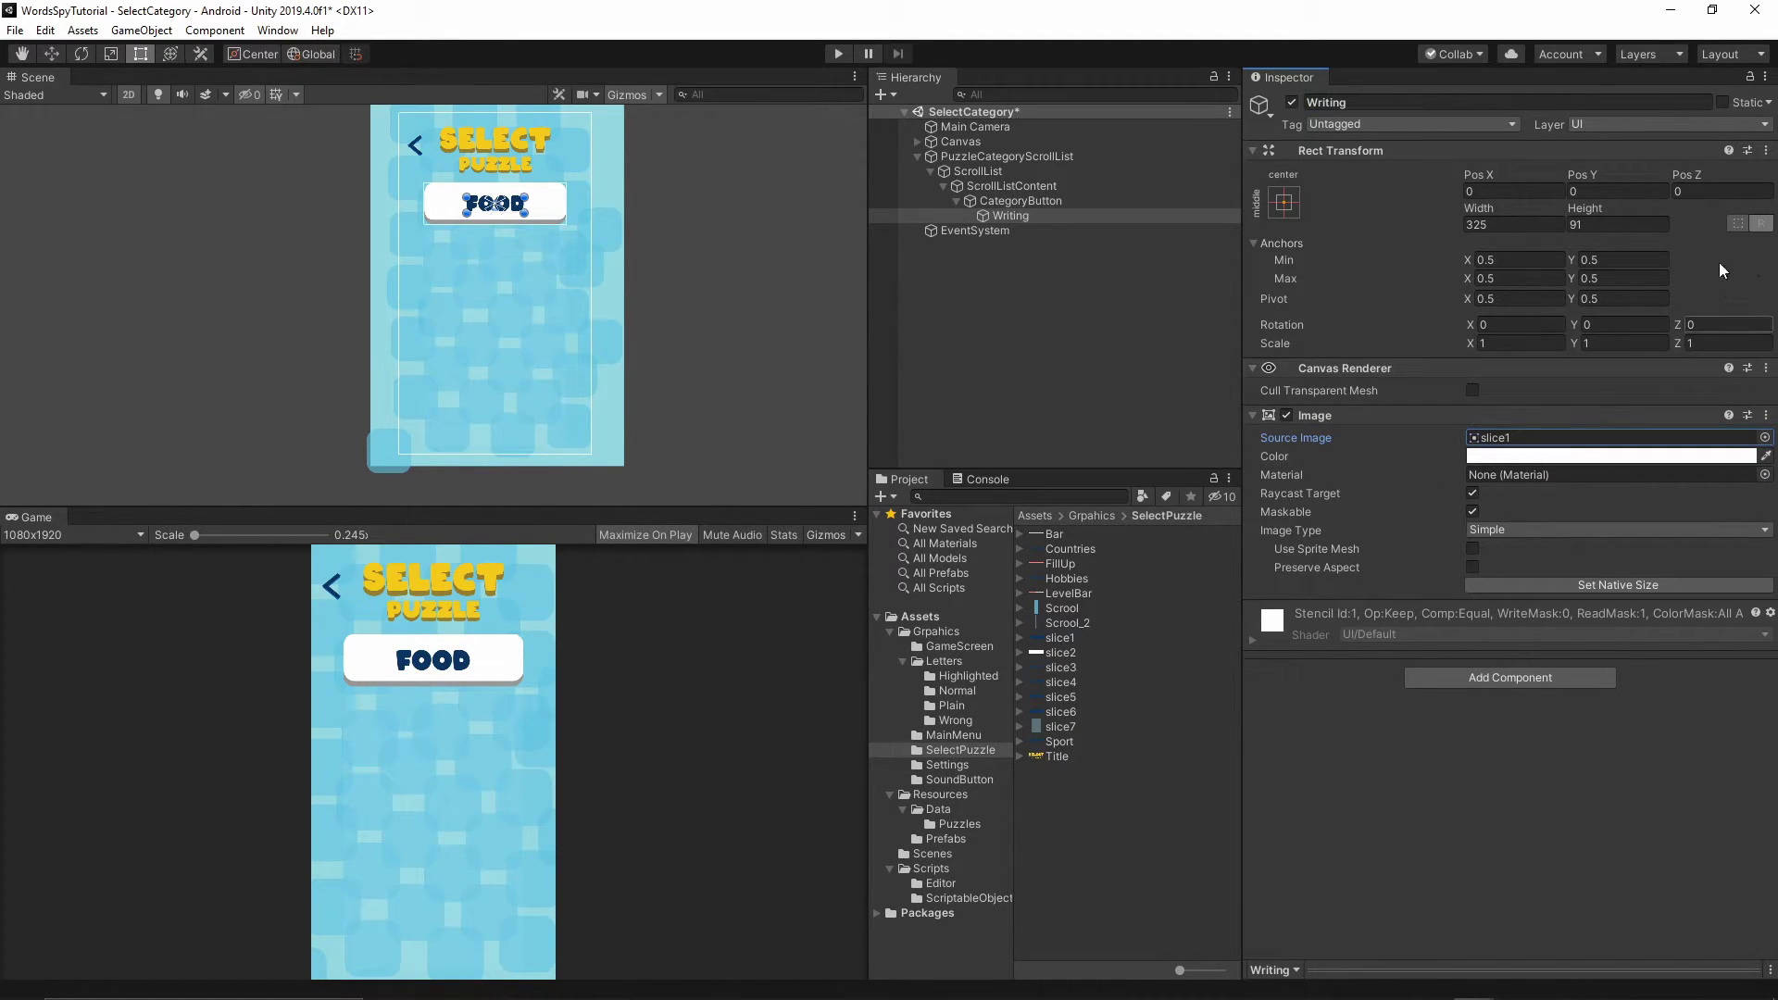
{"action": "left_click_drag", "start_coordinate": [1579, 175], "coordinate": [1402, 379]}
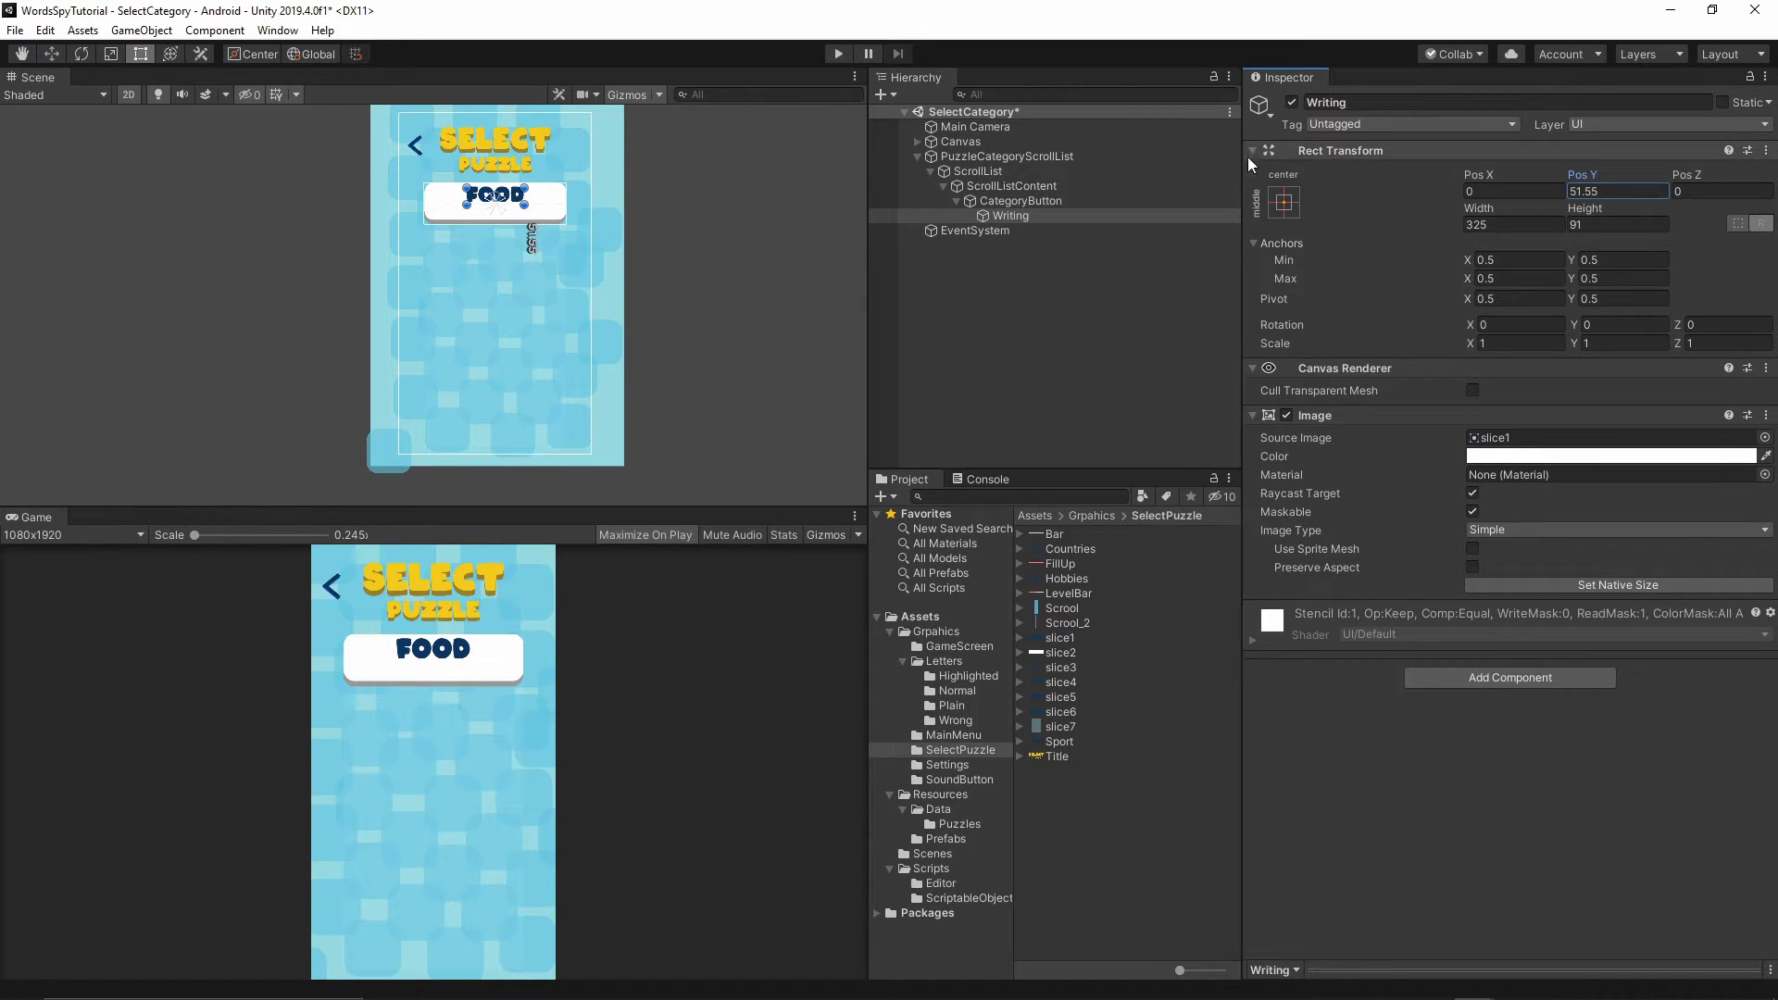
Add another UI Image as a child of CategoryButton and name it ProgressBar.
{"action": "left_click", "coordinate": [1004, 201]}
{"action": "right_click", "coordinate": [1006, 202]}
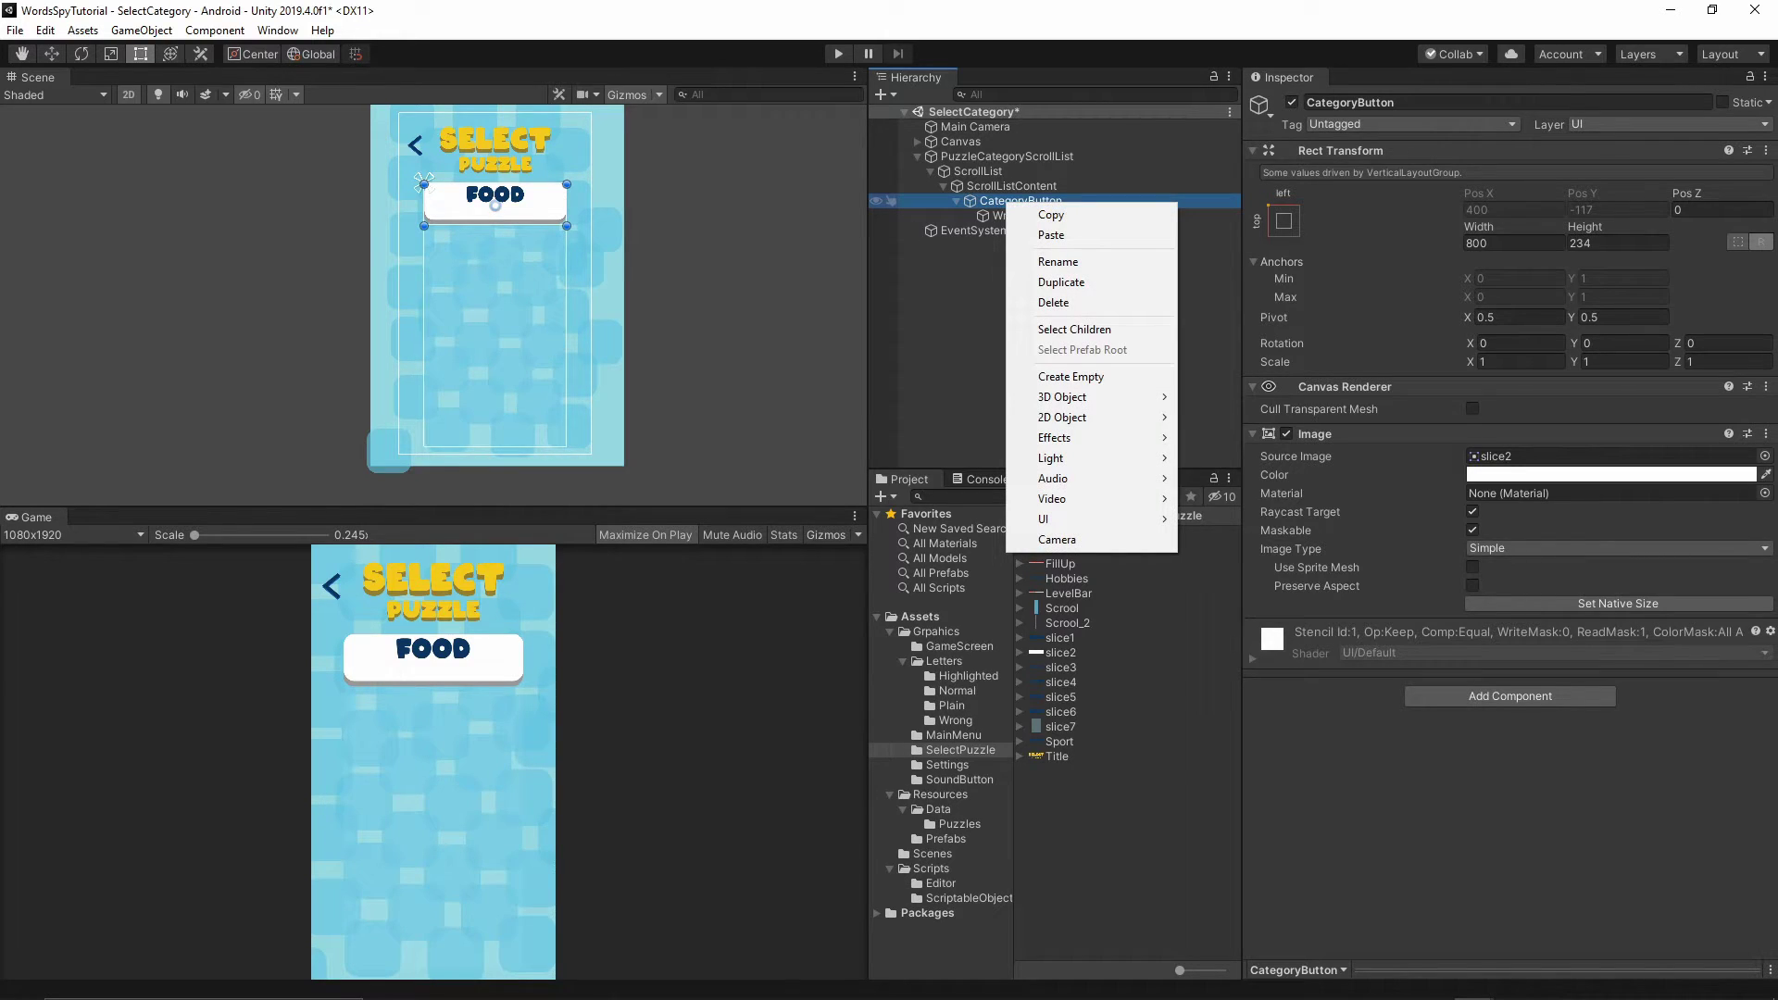
{"action": "mouse_move", "coordinate": [1072, 520]}
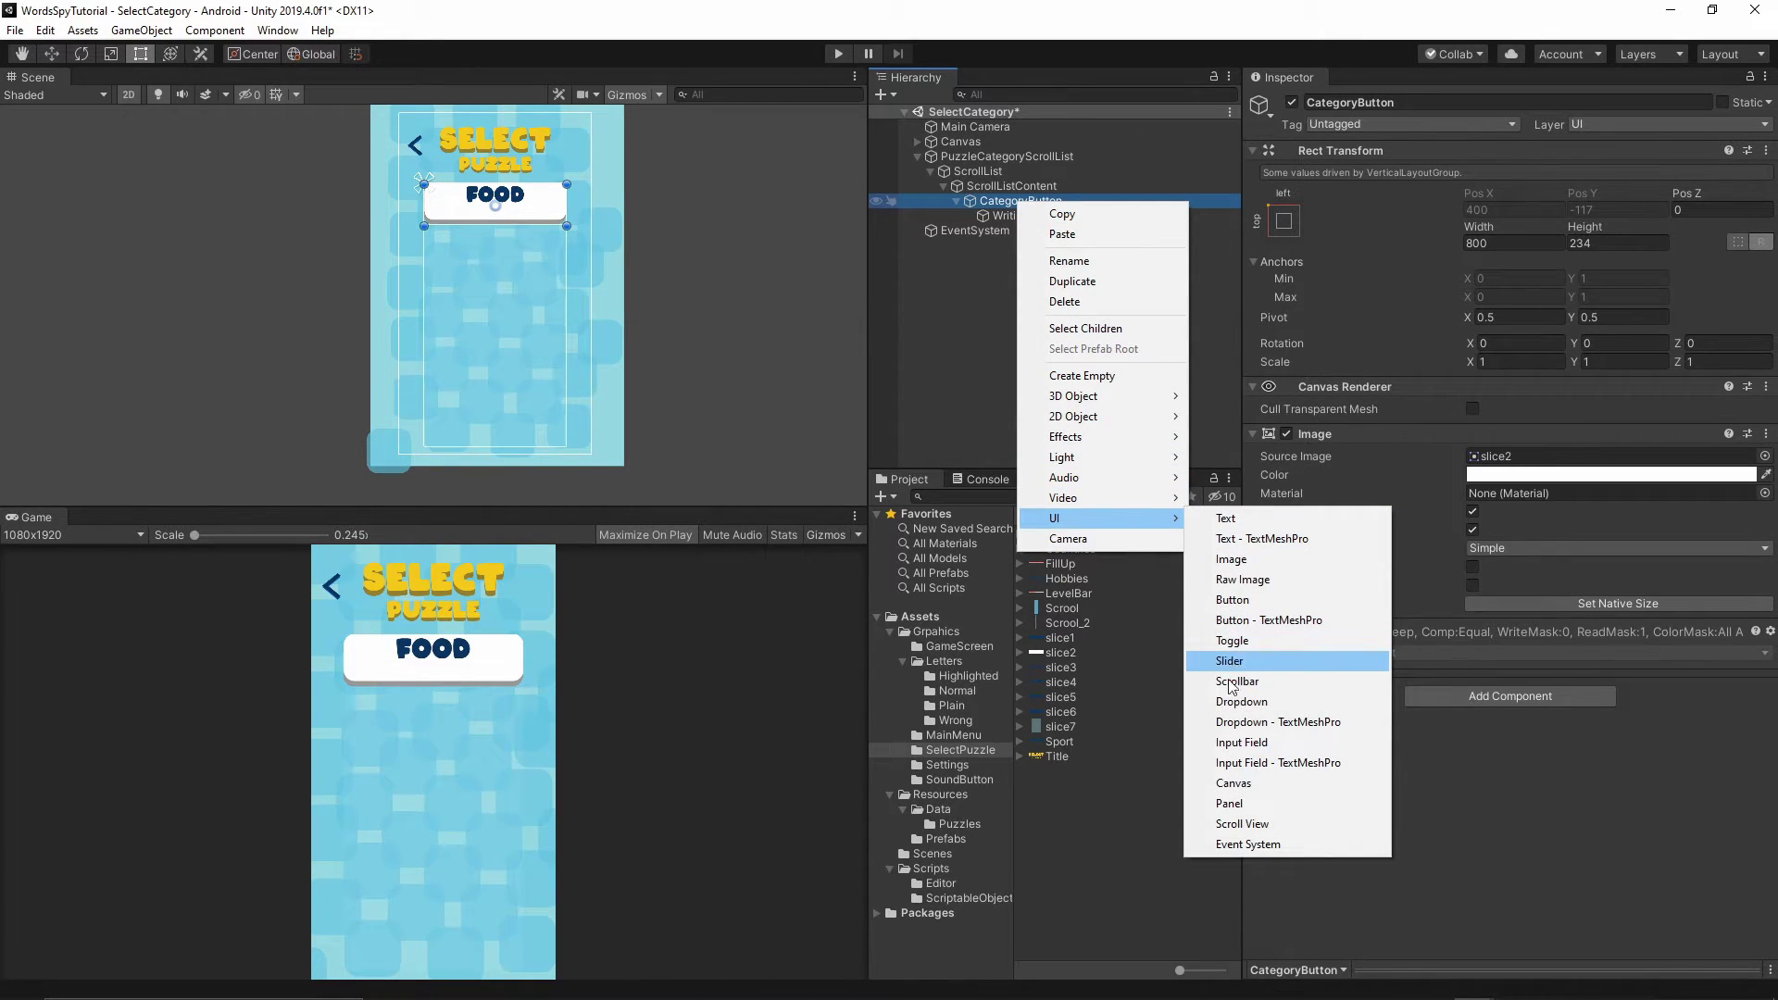
{"action": "left_click", "coordinate": [1253, 560]}
{"action": "left_click", "coordinate": [1388, 103]}
{"action": "type", "text": "ProgressBar"}
{"action": "key", "text": "Return"}
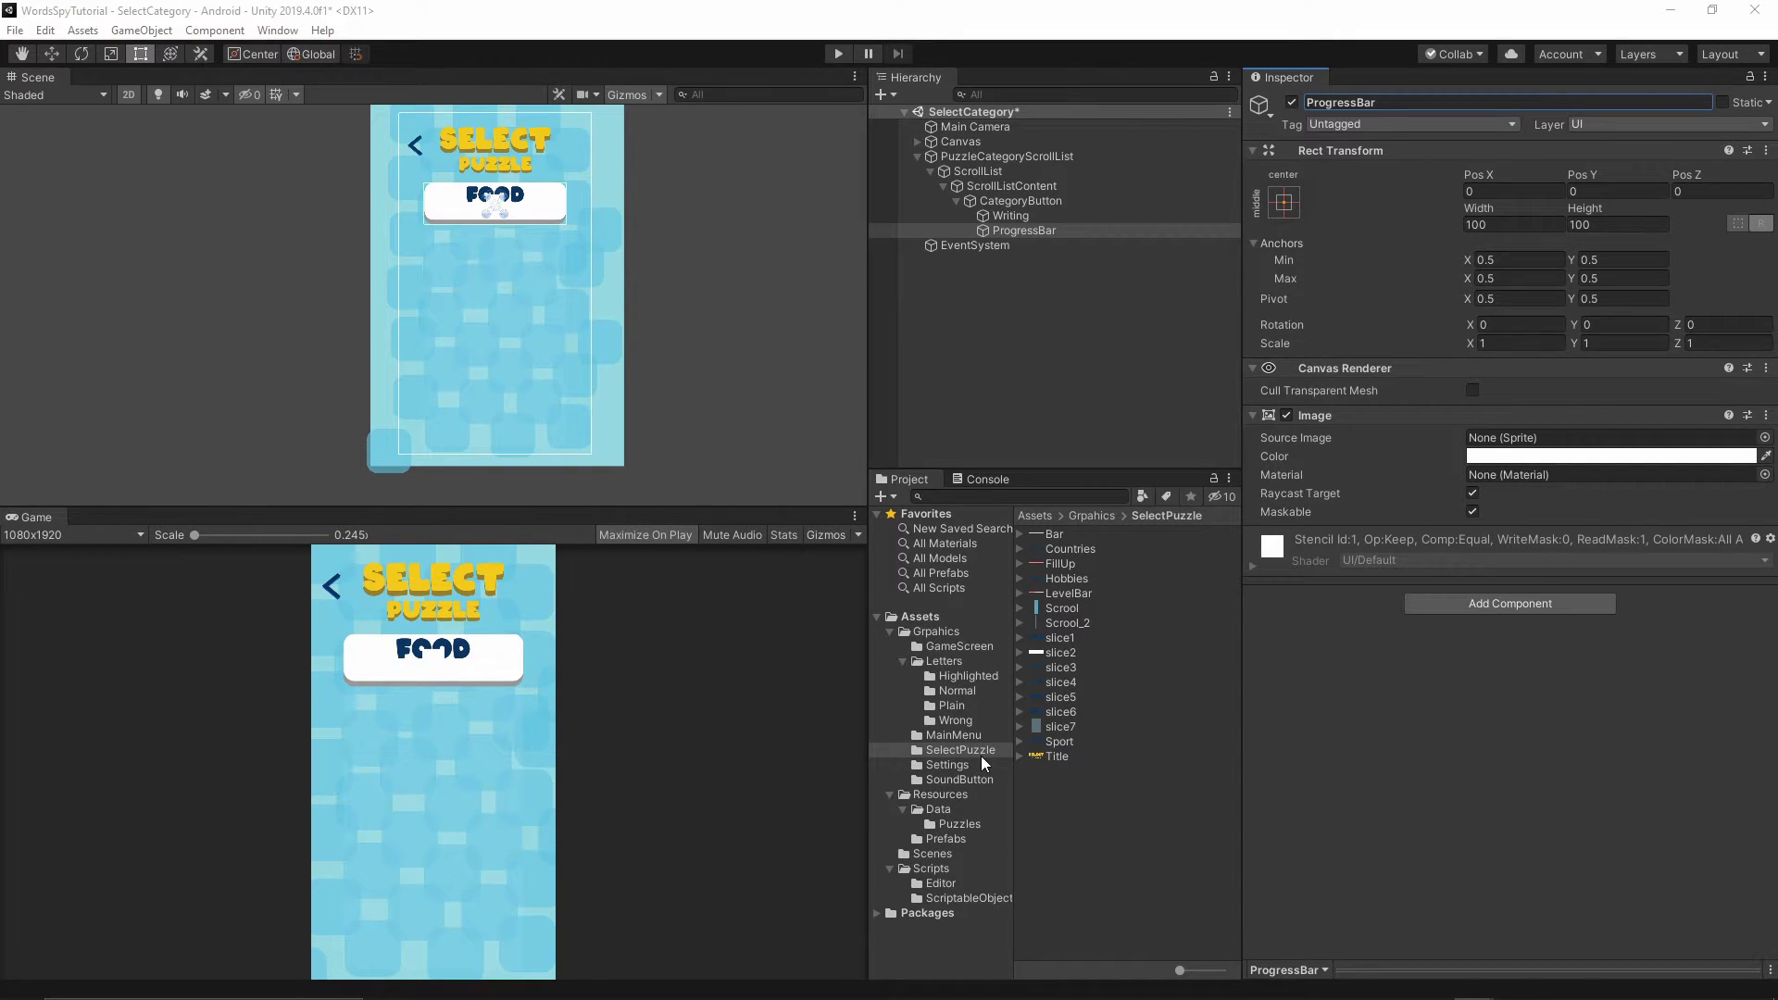
Assign the Bar sprite to ProgressBar and set it to native size.
{"action": "left_click", "coordinate": [1052, 535]}
{"action": "left_click_drag", "start_coordinate": [1050, 532], "coordinate": [1528, 441]}
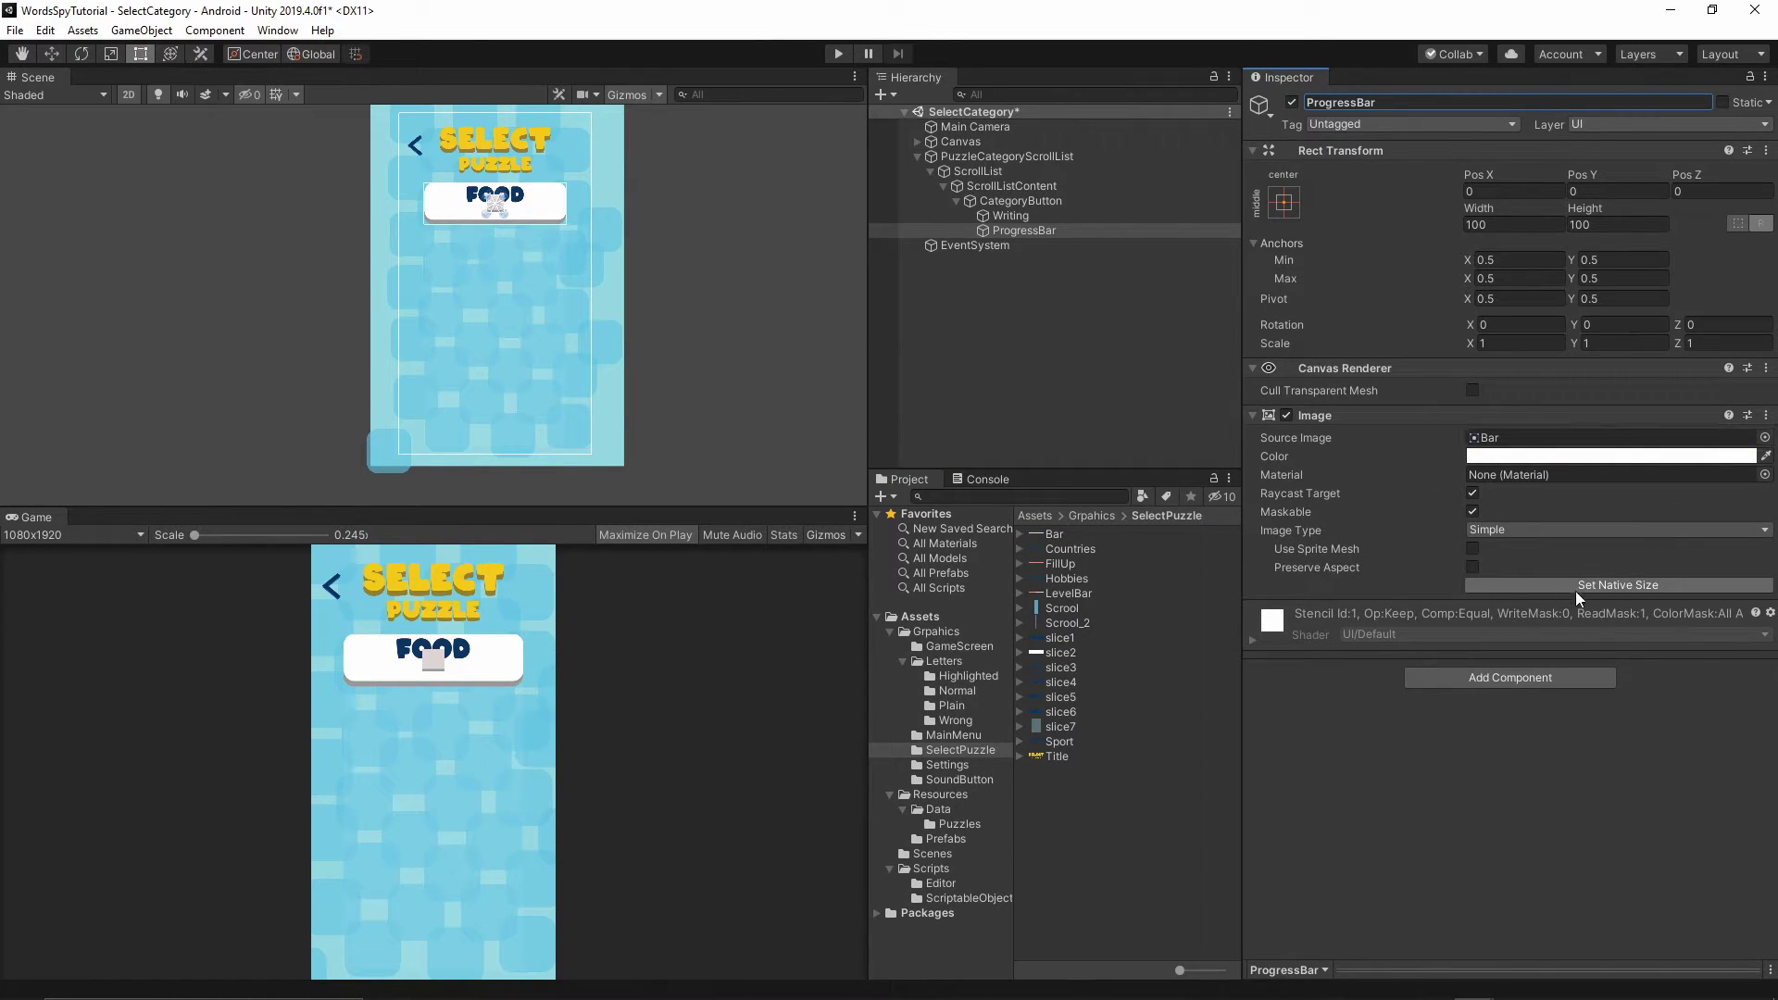
{"action": "left_click", "coordinate": [1609, 589]}
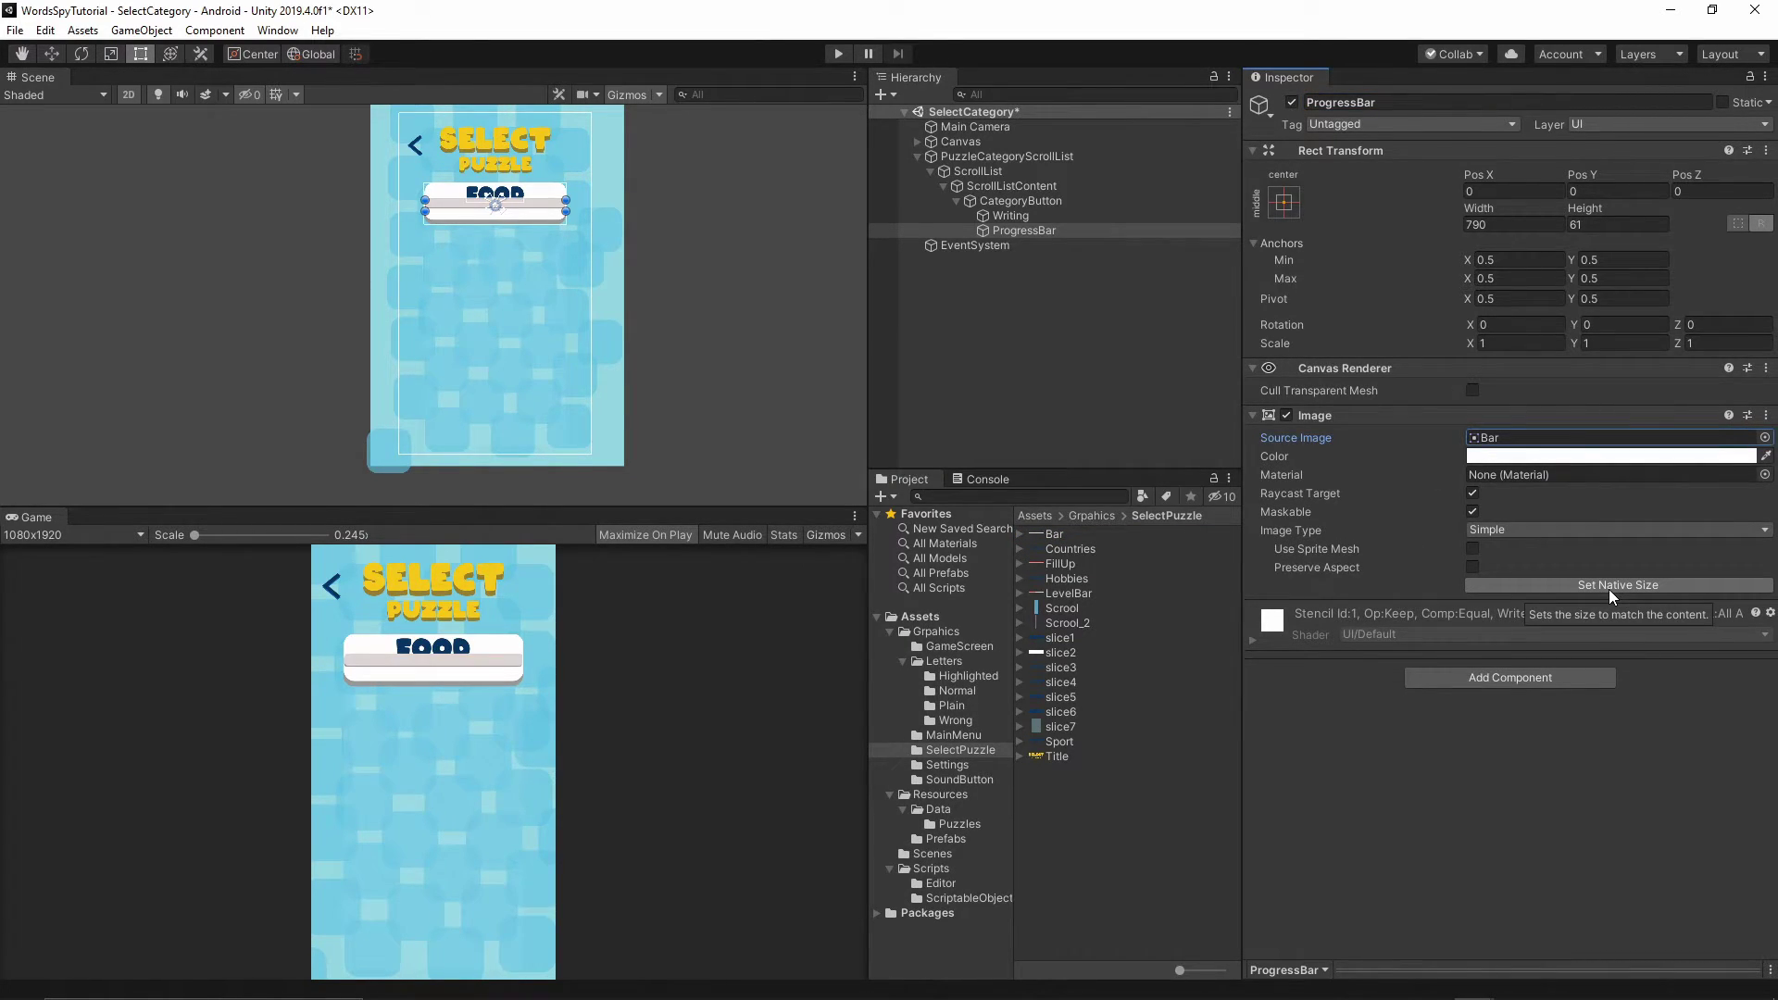
Lower ProgressBar to a Pos Y of about -37, narrow it to about 722 and set its Pos X to 0.
{"action": "left_click_drag", "start_coordinate": [1580, 174], "coordinate": [443, 307]}
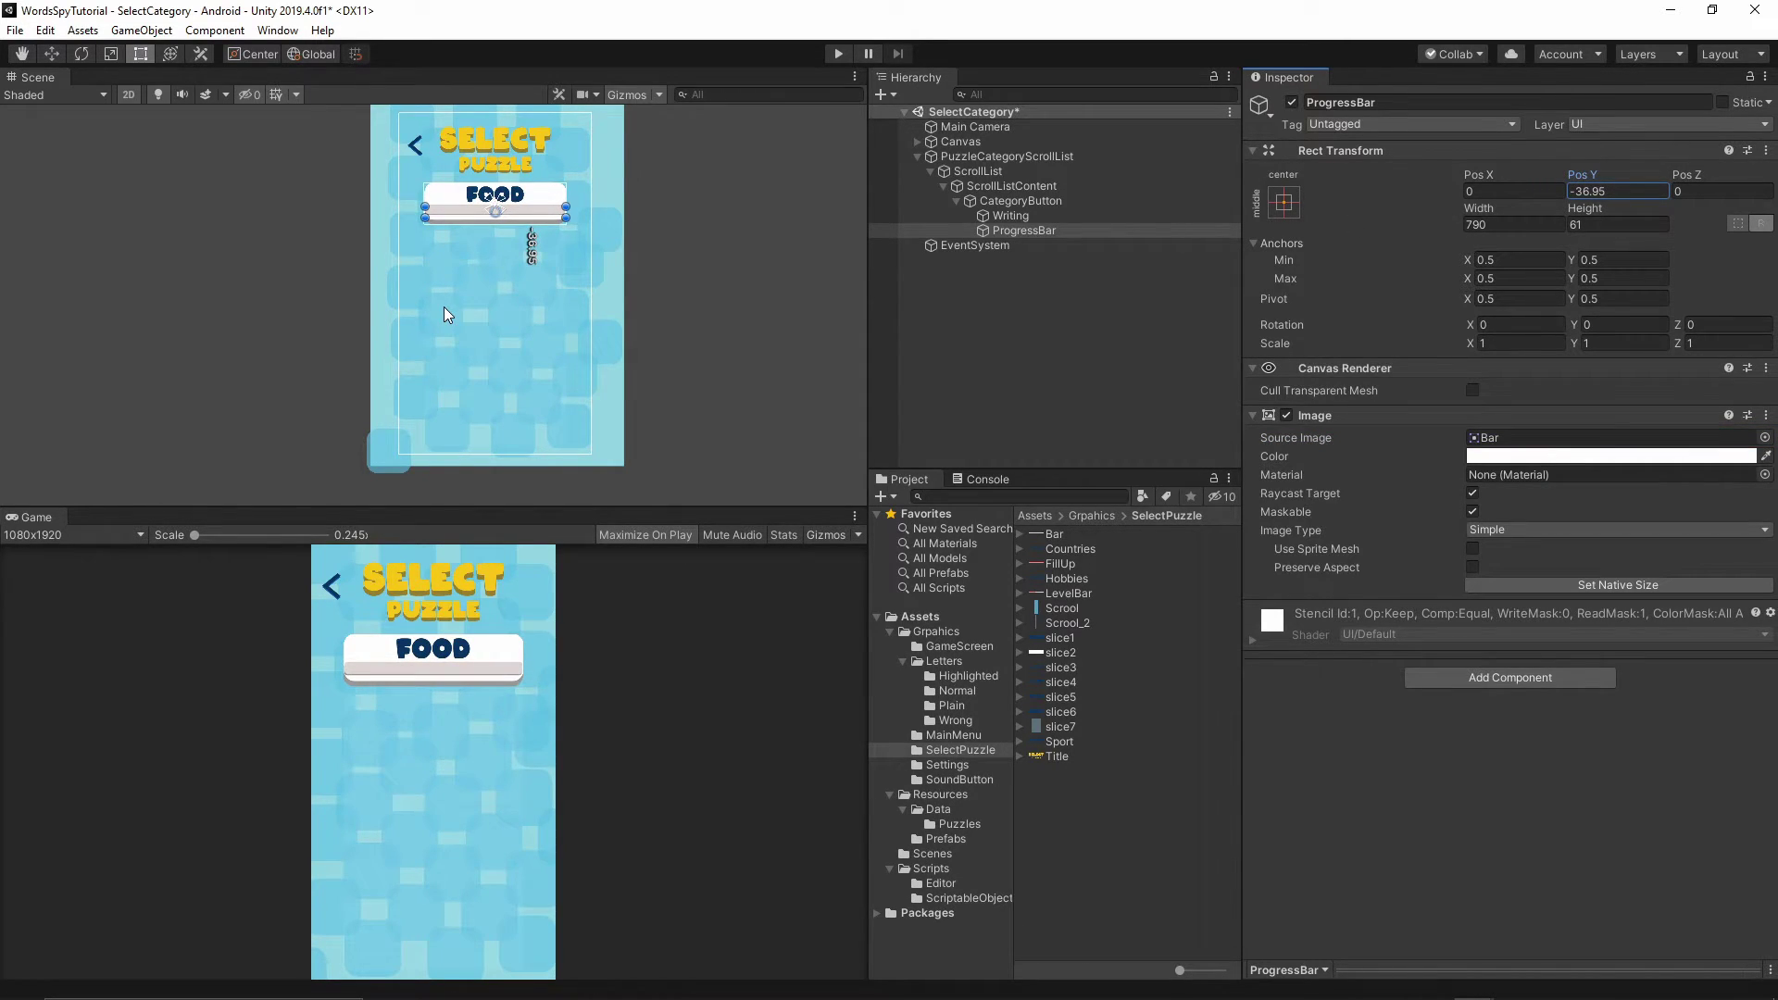
{"action": "left_click", "coordinate": [564, 211]}
{"action": "left_click_drag", "start_coordinate": [564, 211], "coordinate": [556, 212]}
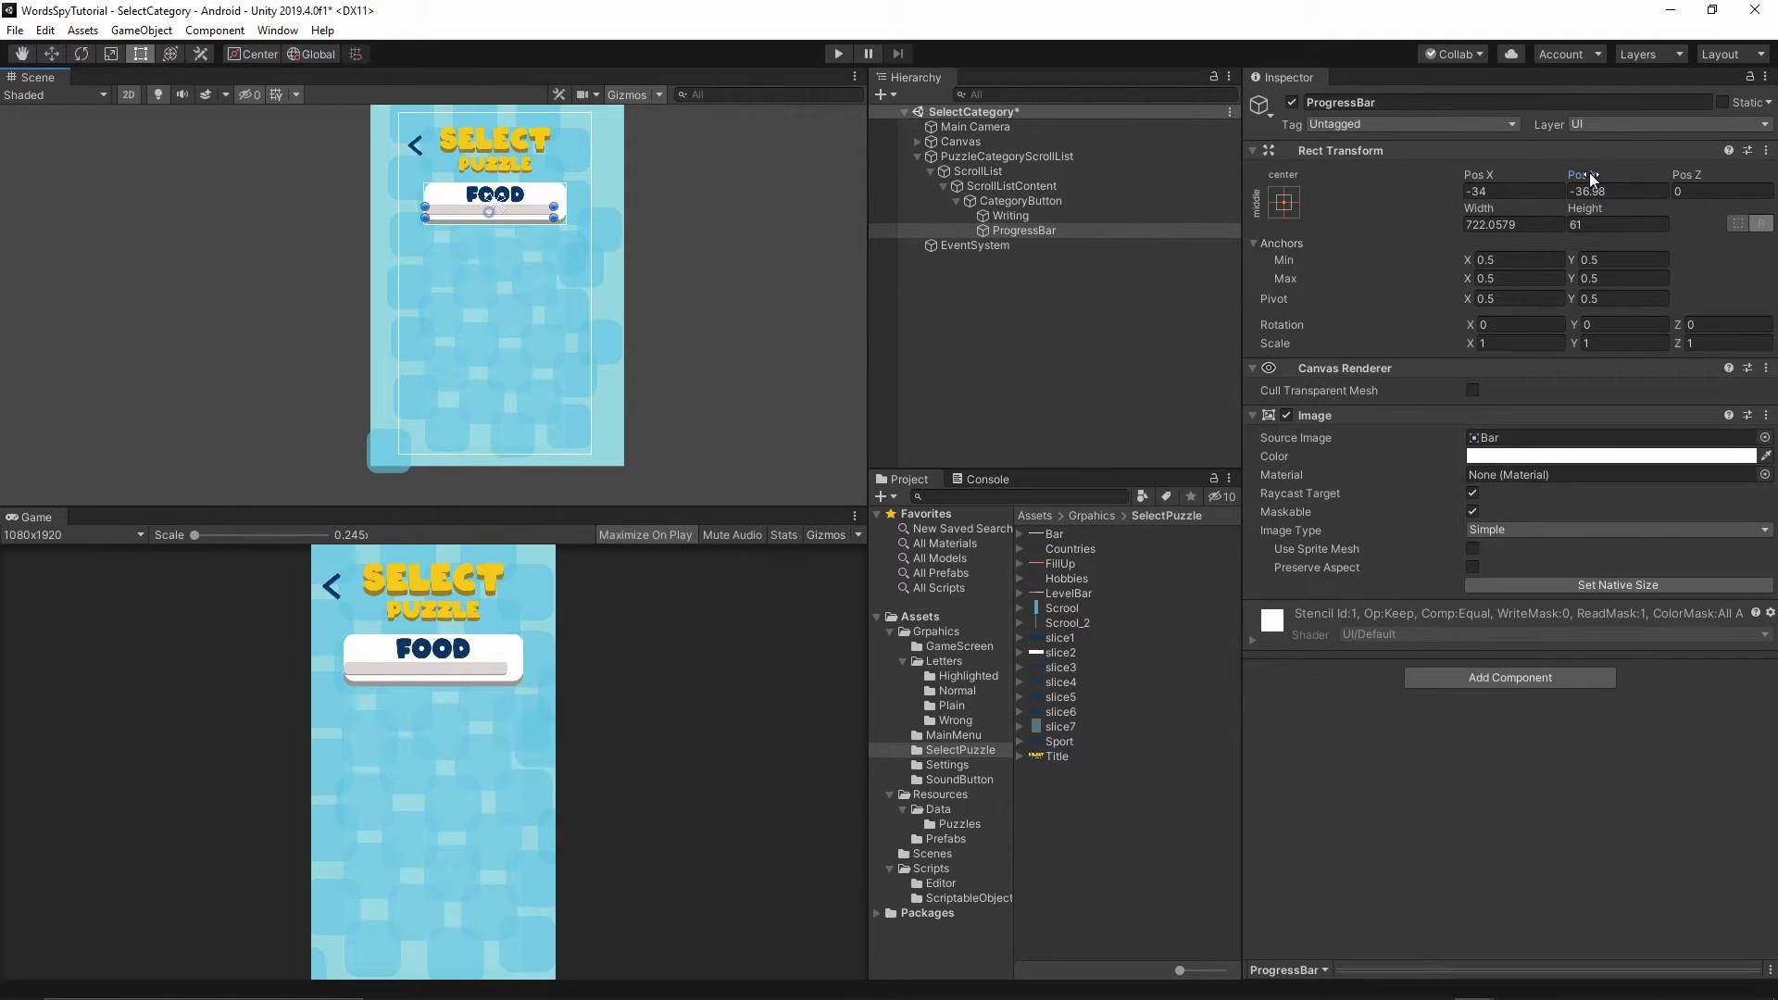
{"action": "left_click", "coordinate": [1492, 192]}
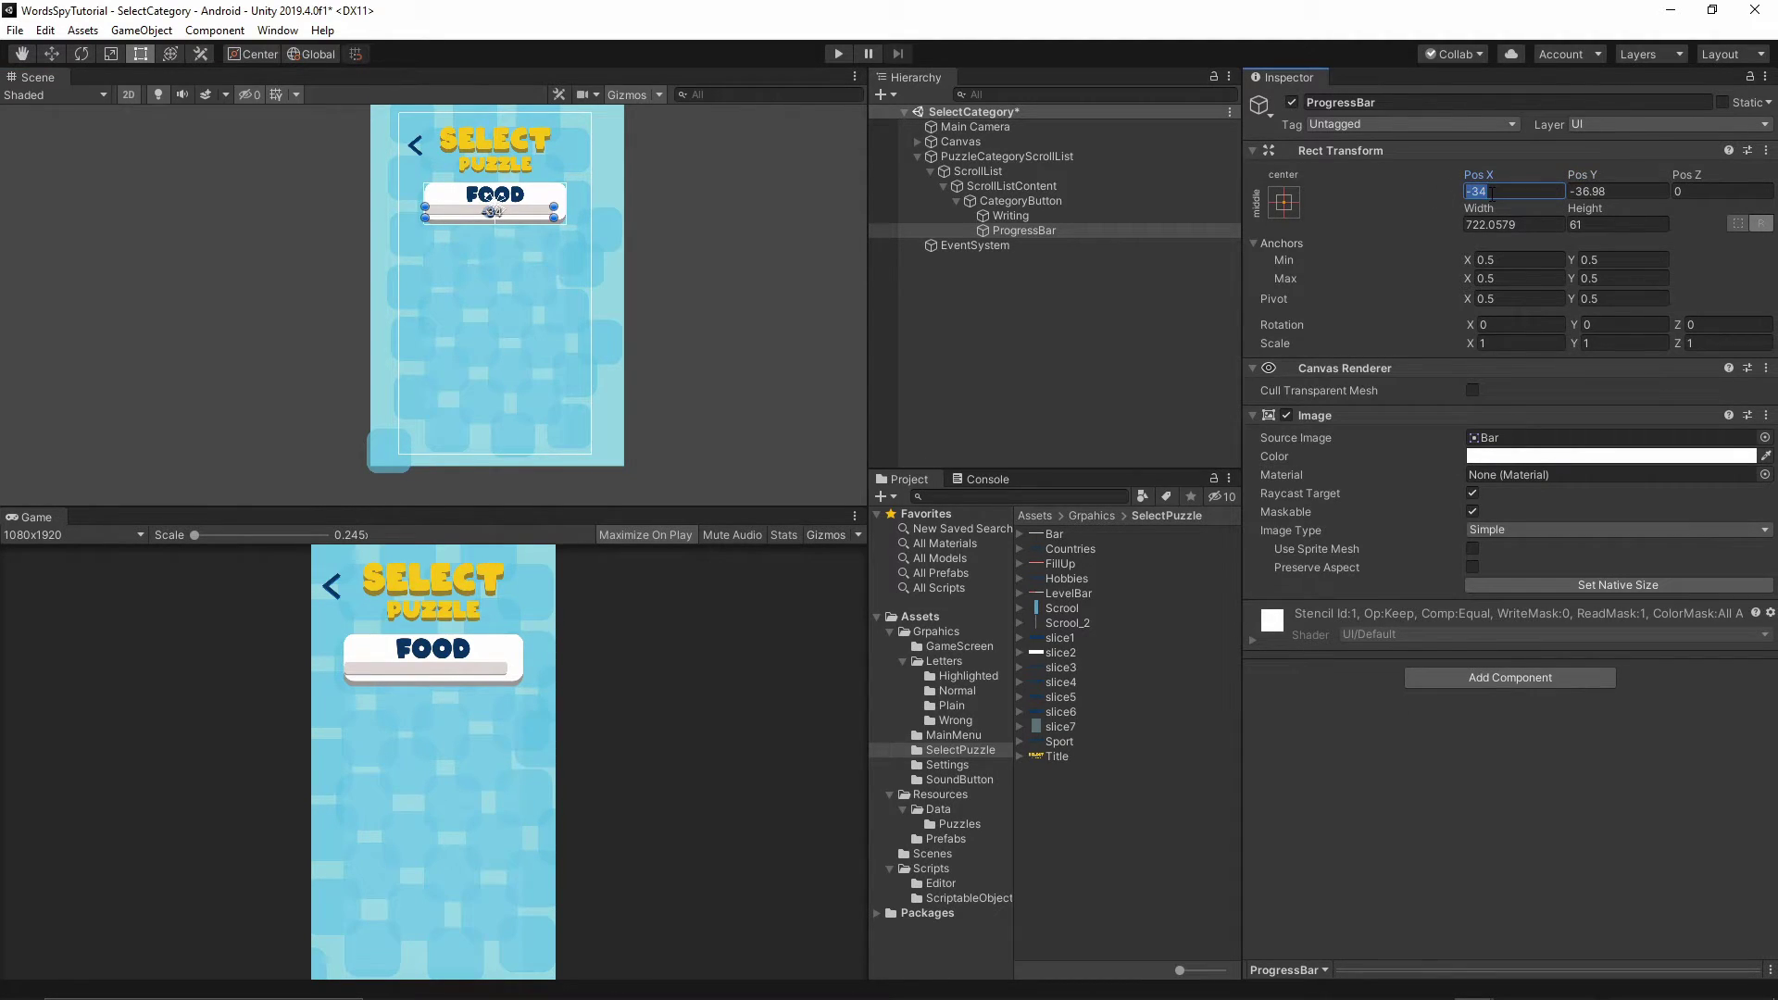
{"action": "type", "text": "0"}
{"action": "key", "text": "Return"}
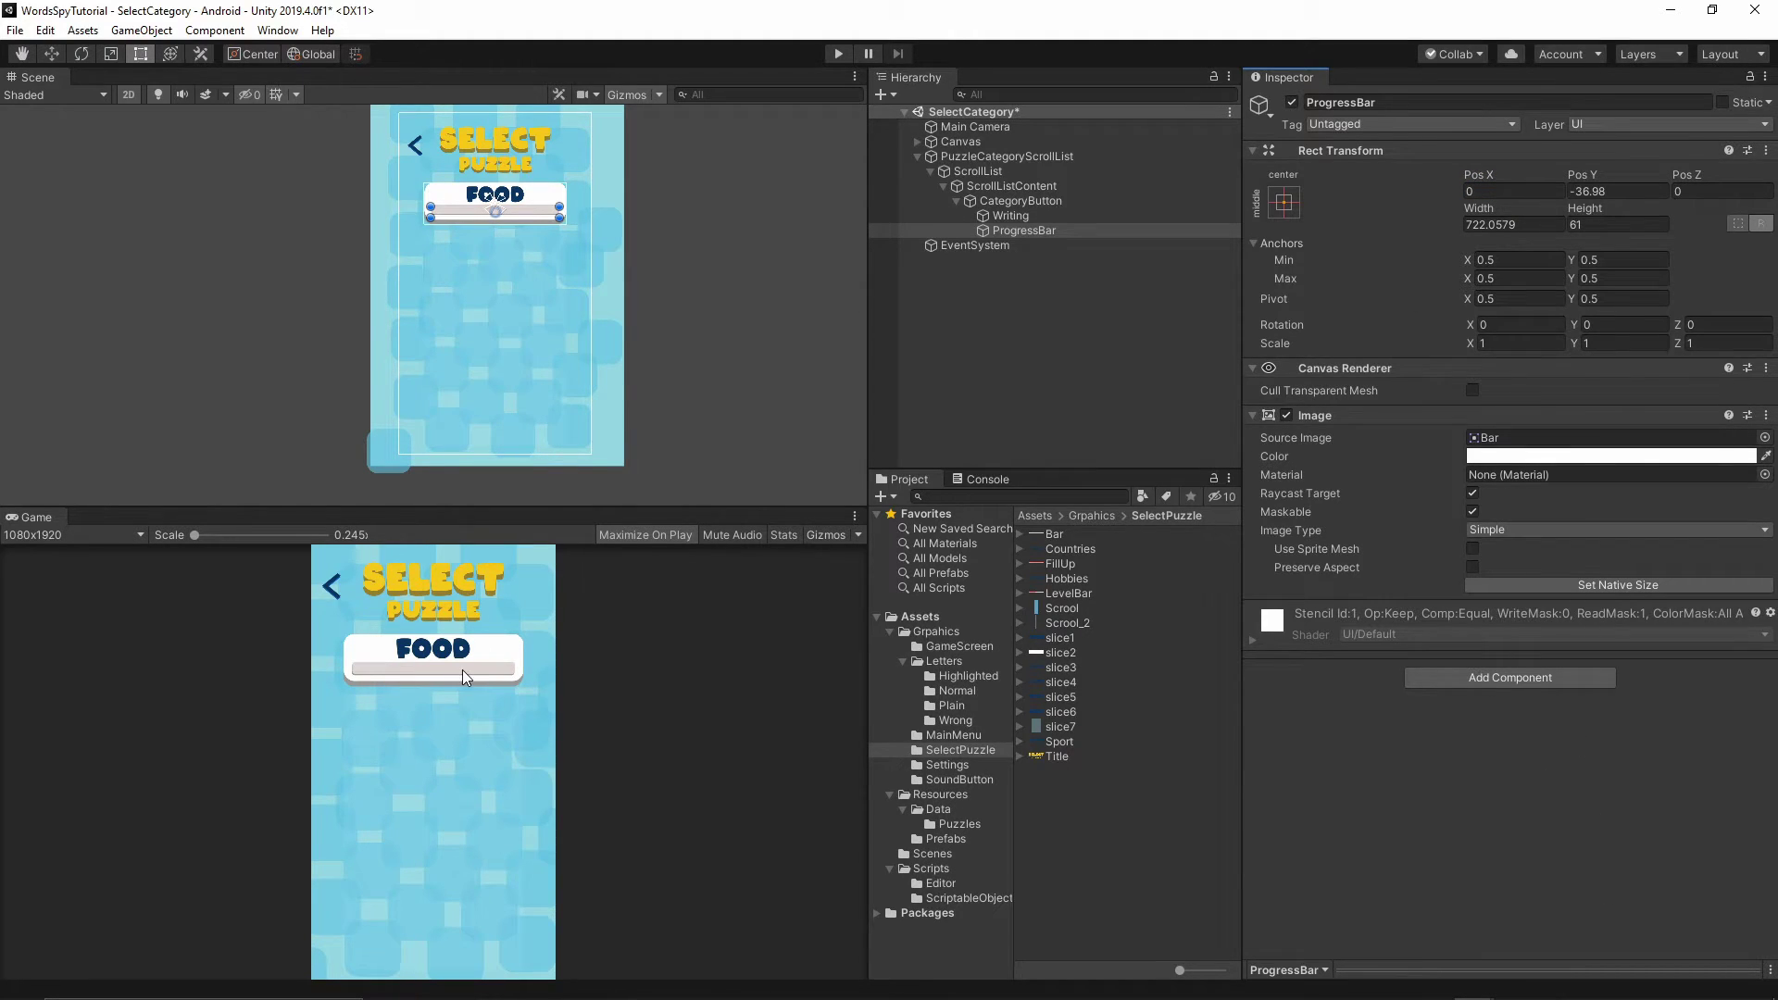
Add a UI Image as a child of ProgressBar and name it FillIn.
{"action": "right_click", "coordinate": [1025, 229]}
{"action": "mouse_move", "coordinate": [1087, 542]}
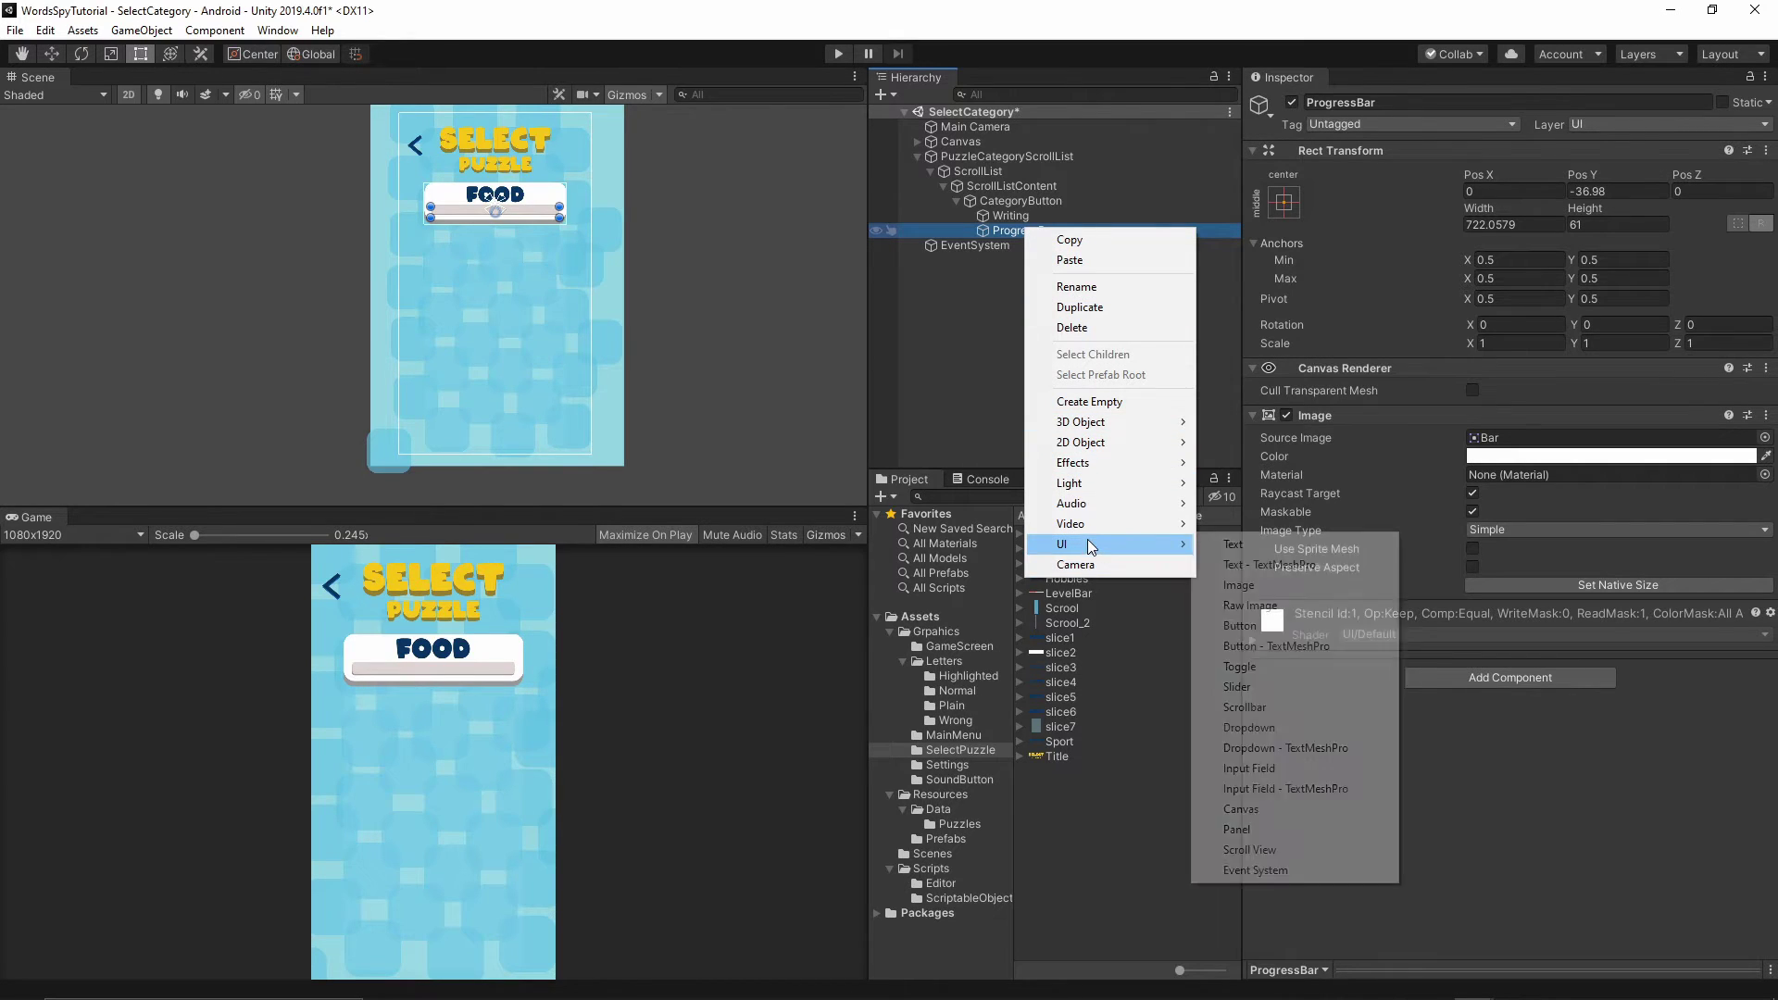
{"action": "left_click", "coordinate": [1233, 587]}
{"action": "left_click", "coordinate": [1371, 103]}
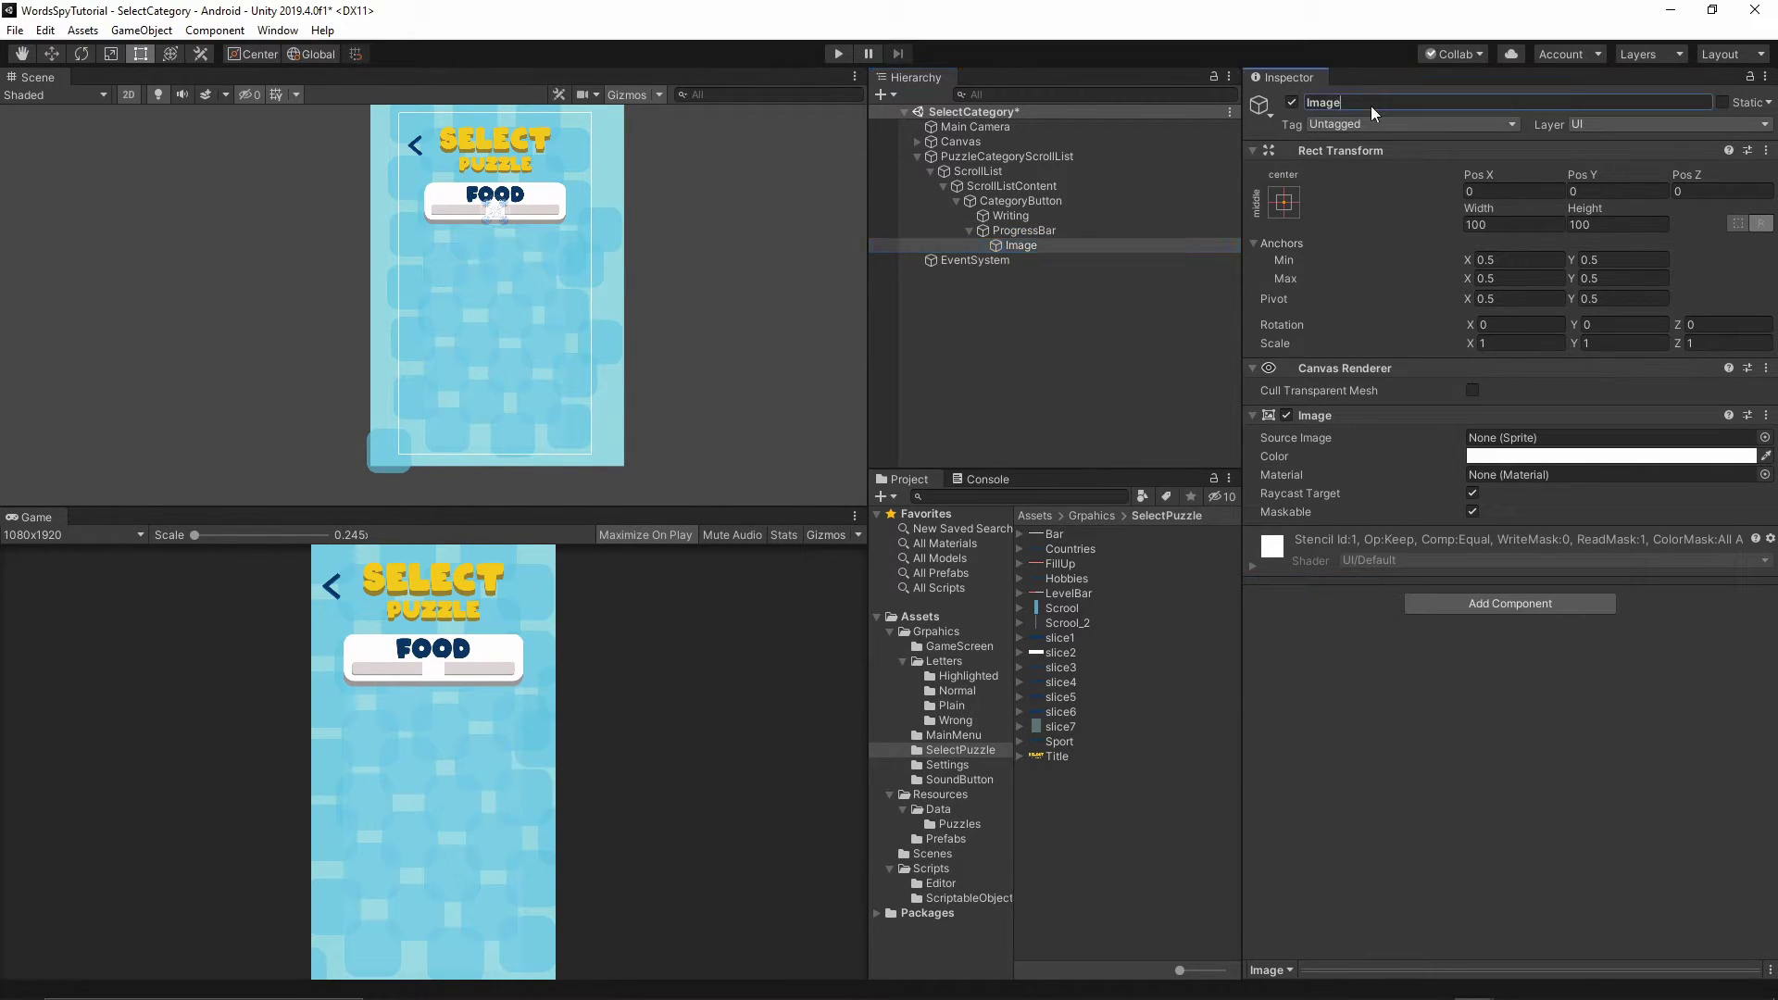
{"action": "type", "text": "FillIn"}
{"action": "key", "text": "Return"}
Assign the FillUp sprite to FillIn at native size, and set its width to ProgressBar's 722.0579.
{"action": "left_click_drag", "start_coordinate": [1053, 565], "coordinate": [1512, 447]}
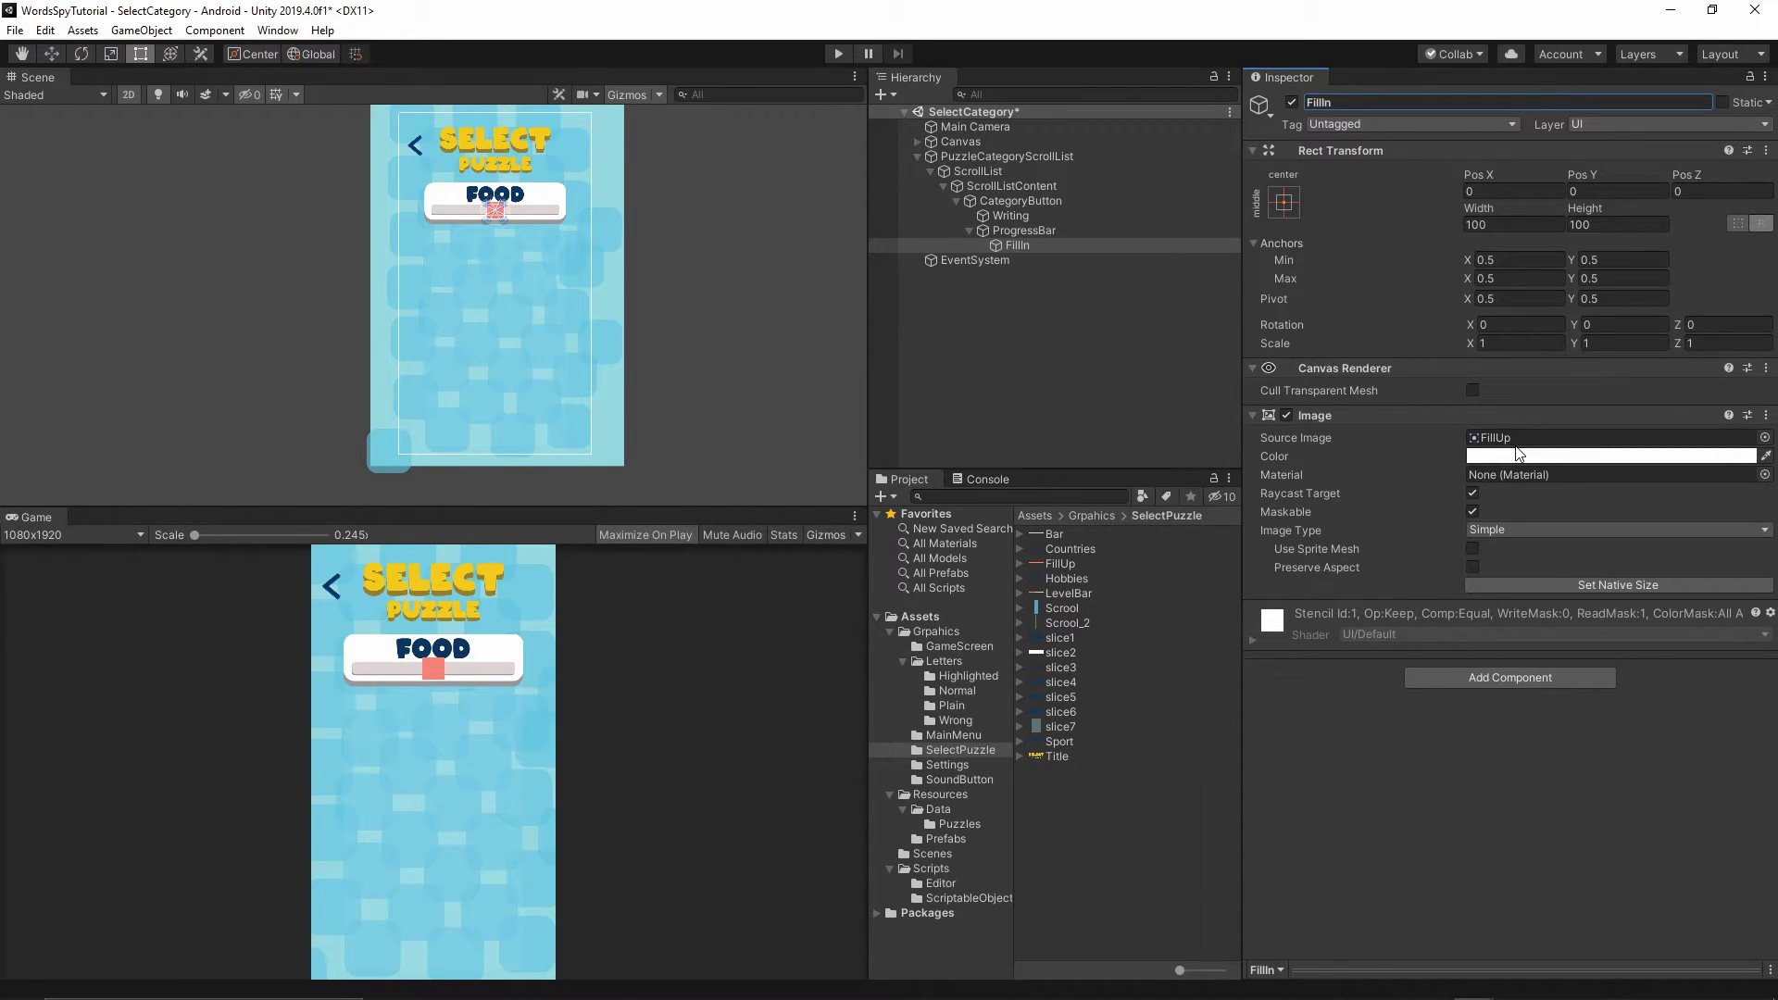
{"action": "left_click", "coordinate": [1611, 587]}
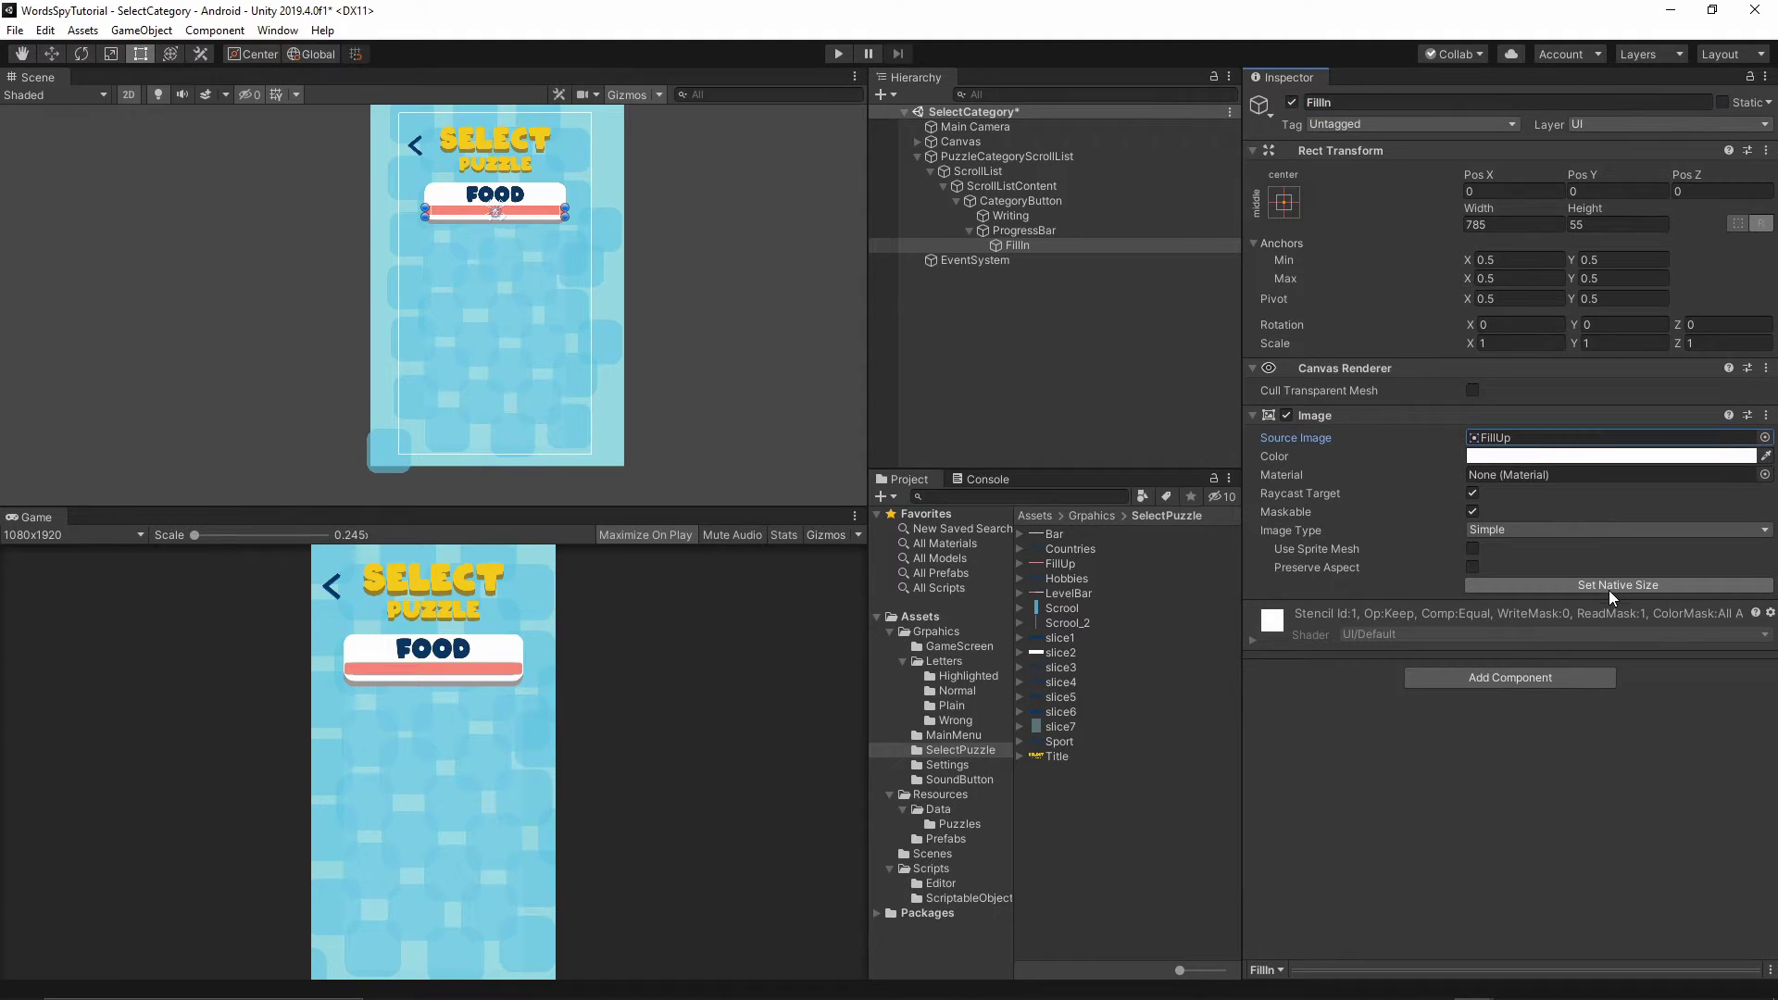
{"action": "left_click", "coordinate": [1024, 231]}
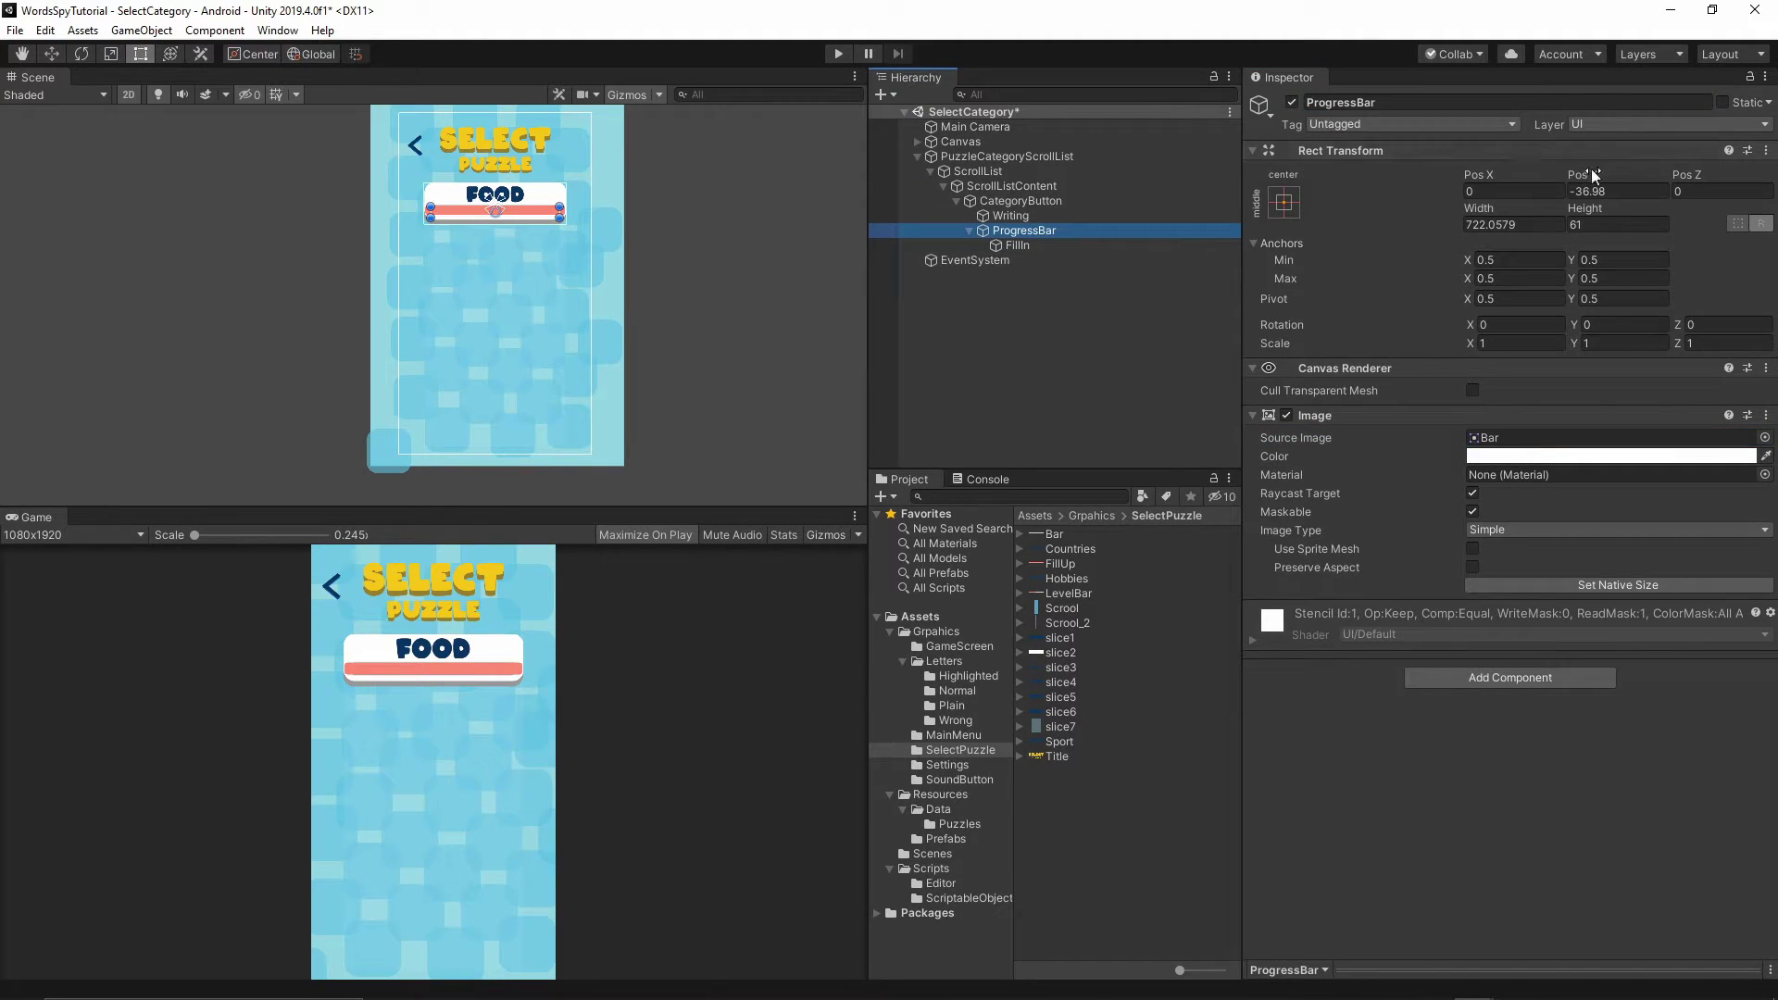
{"action": "left_click", "coordinate": [1504, 224]}
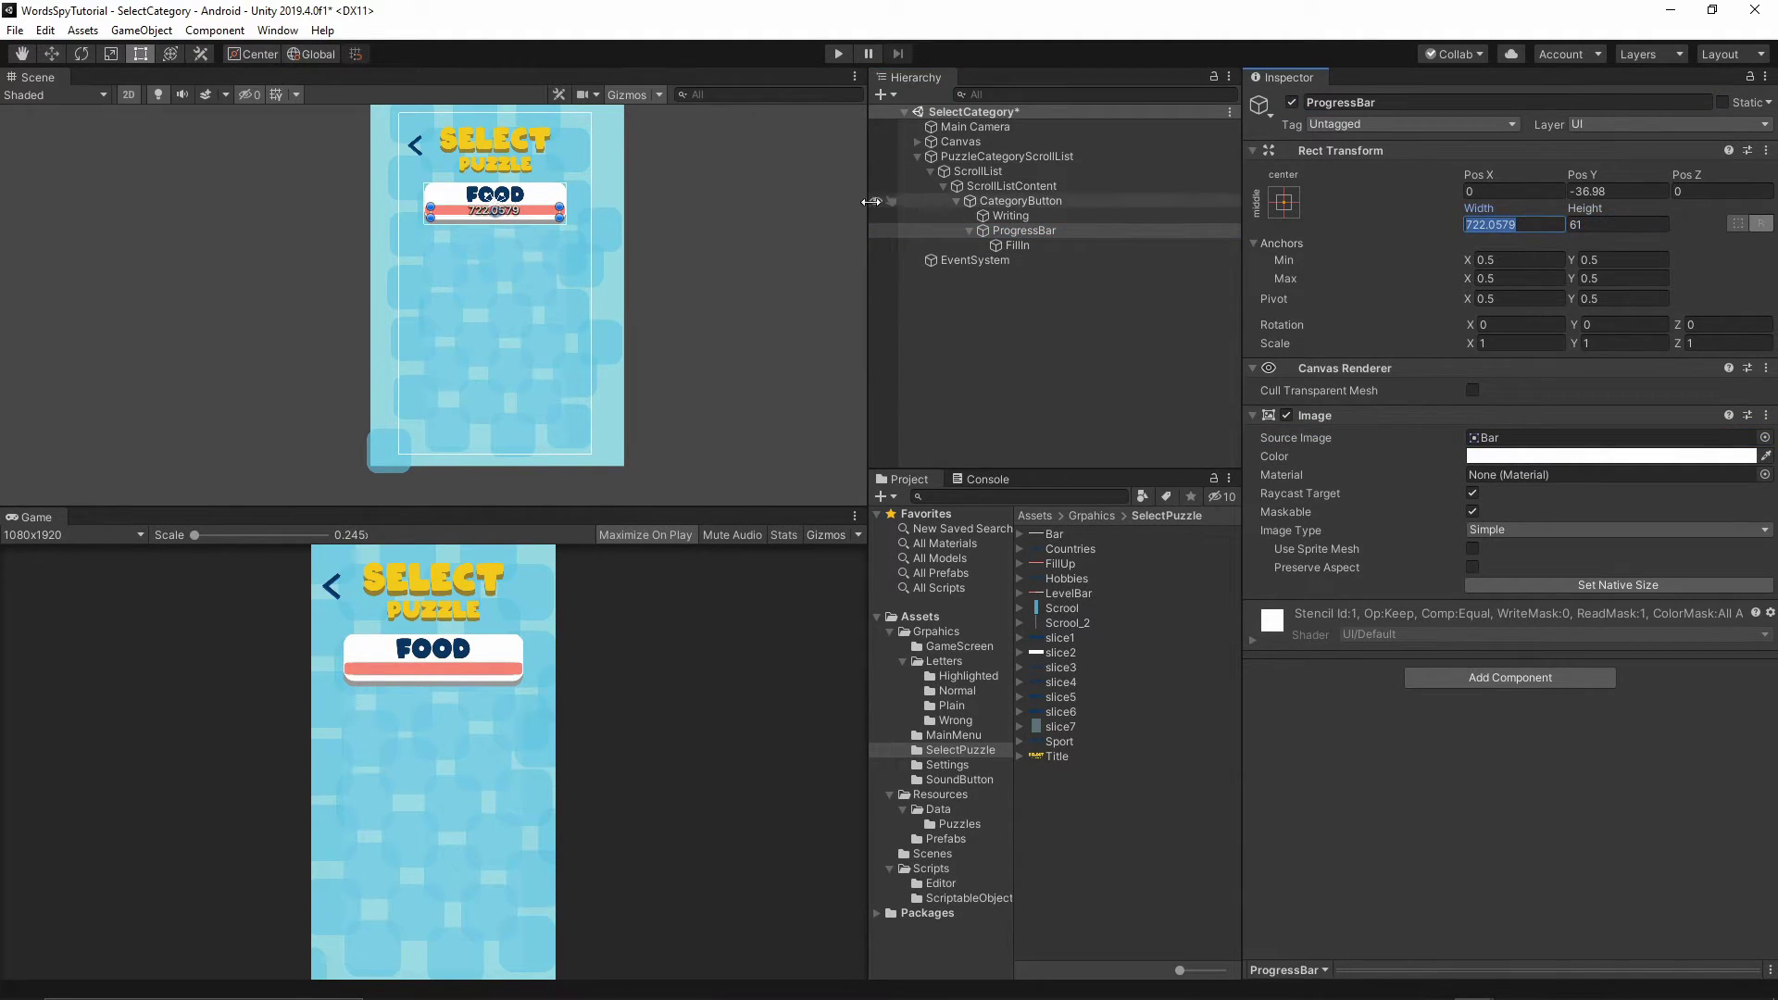
{"action": "left_click", "coordinate": [1017, 245]}
{"action": "left_click", "coordinate": [1505, 224]}
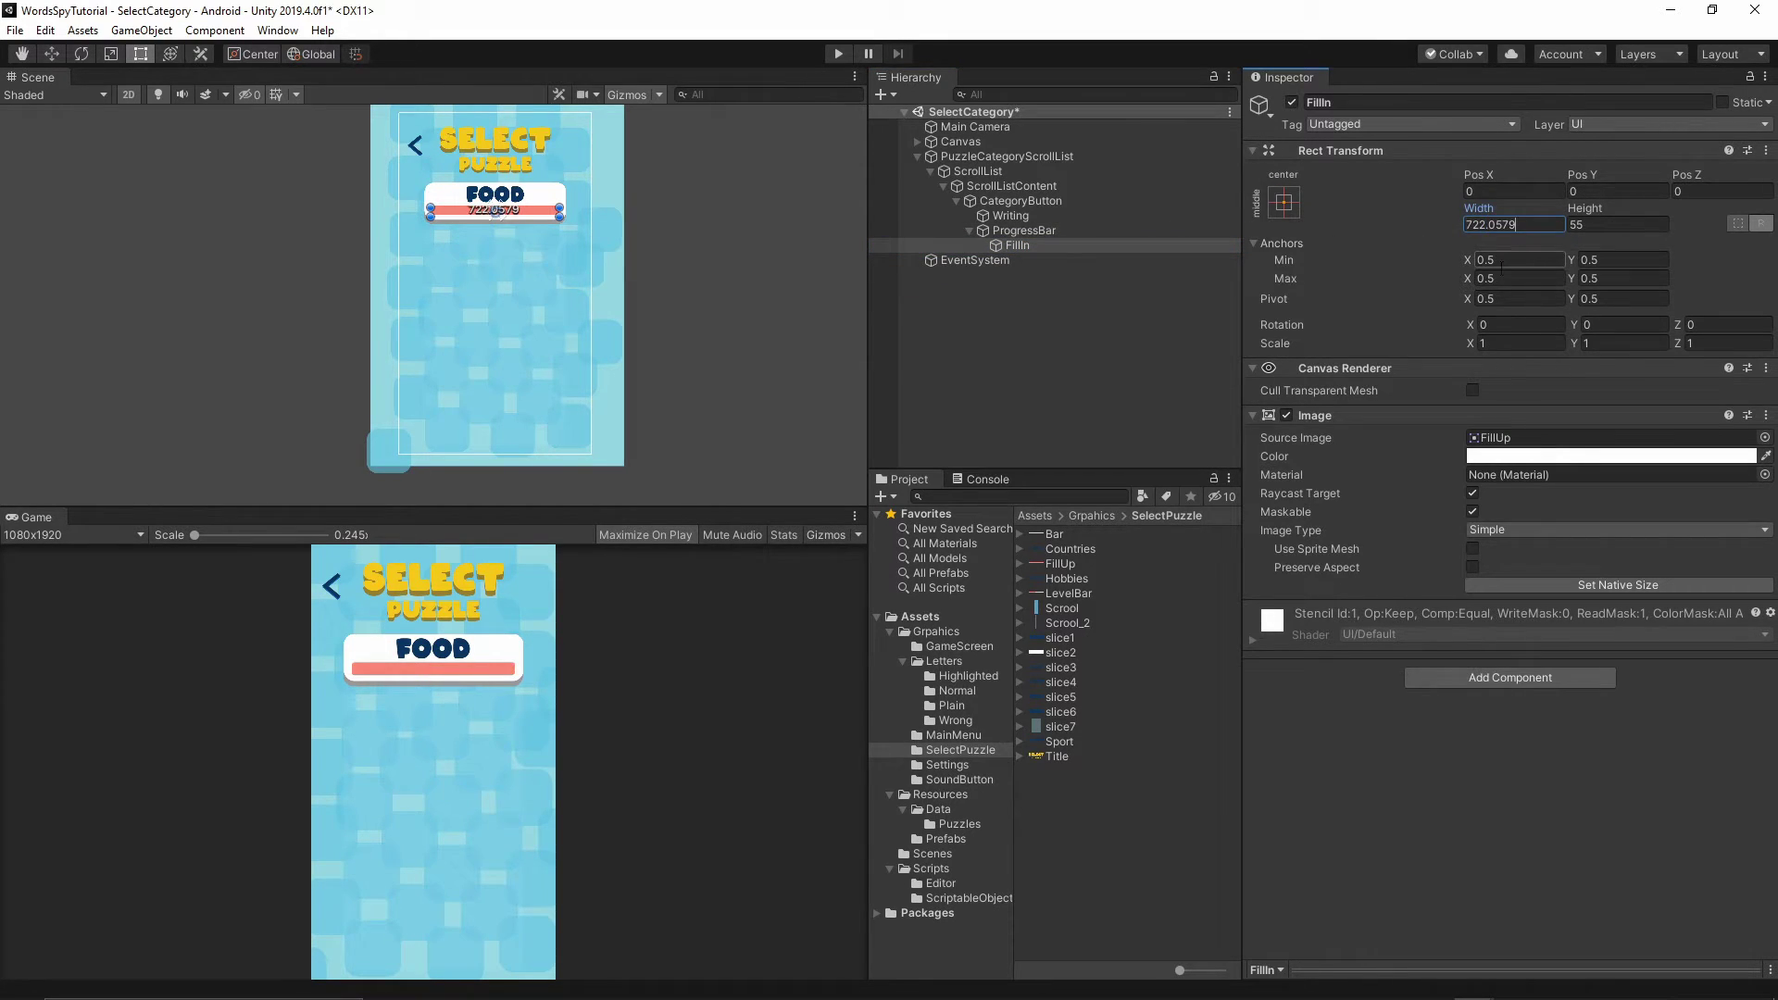
{"action": "left_click", "coordinate": [1397, 771]}
Set FillIn's Image Type to Filled with the Horizontal Fill Method.
{"action": "left_click", "coordinate": [1536, 528]}
{"action": "left_click", "coordinate": [1513, 612]}
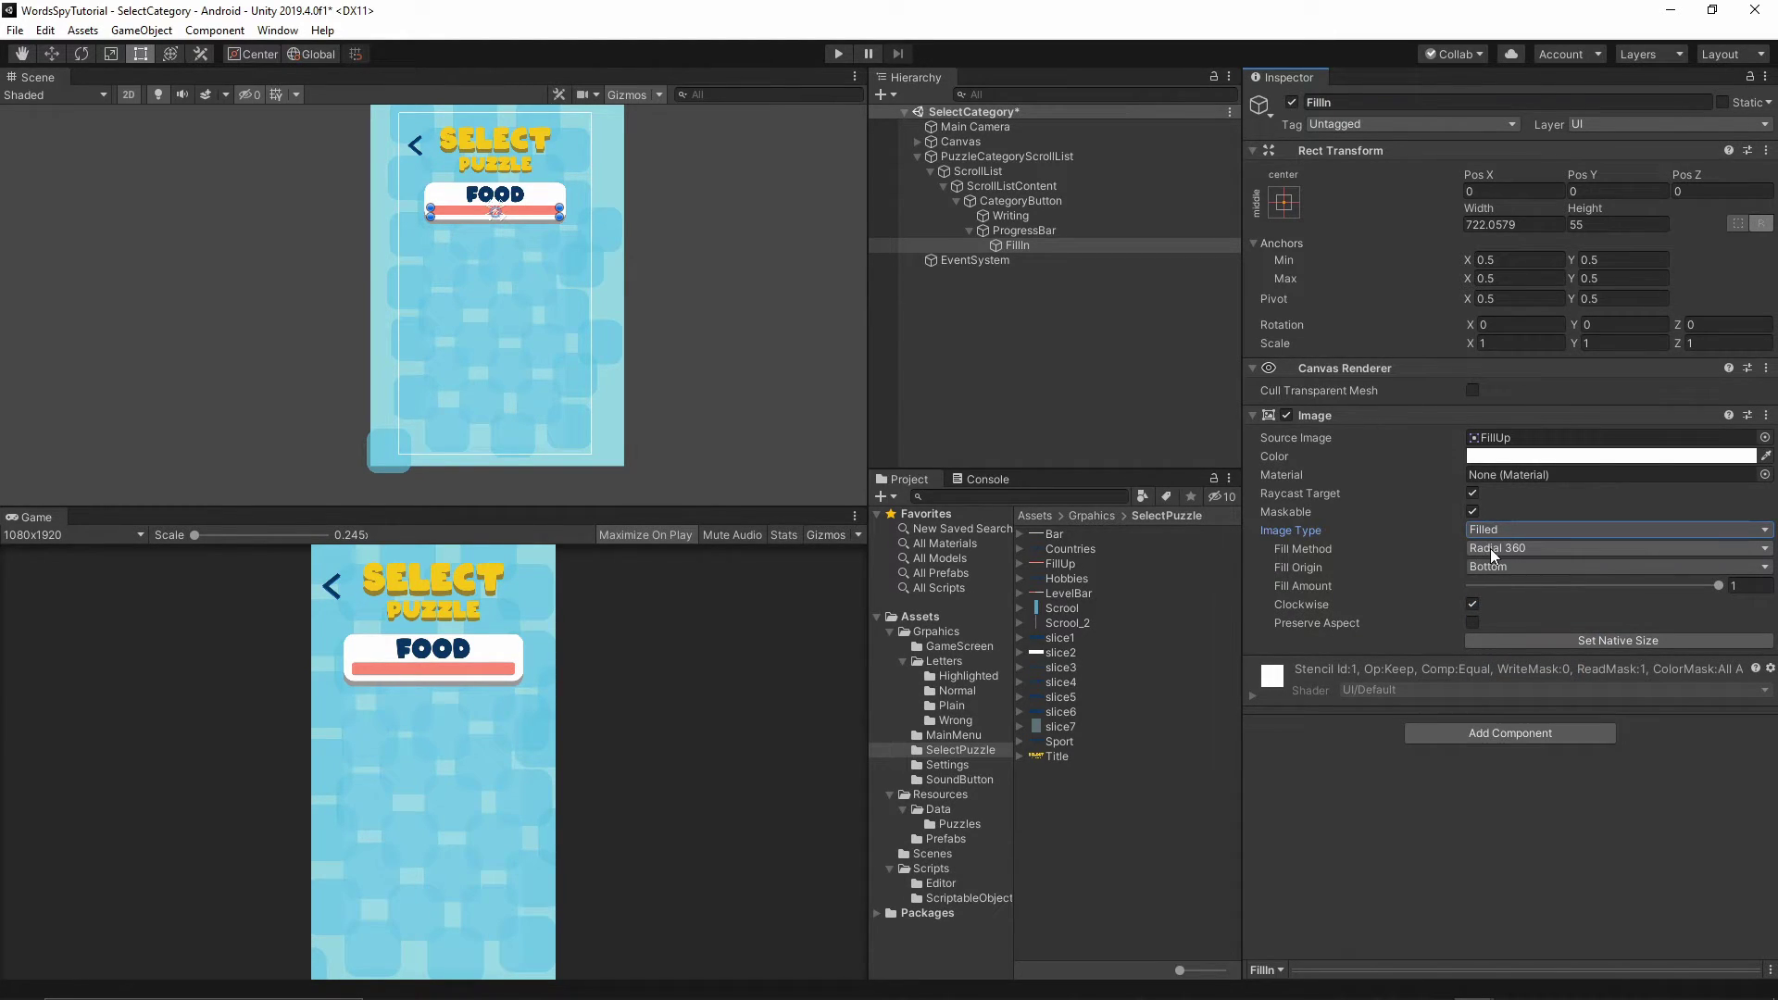
{"action": "left_click", "coordinate": [1499, 550]}
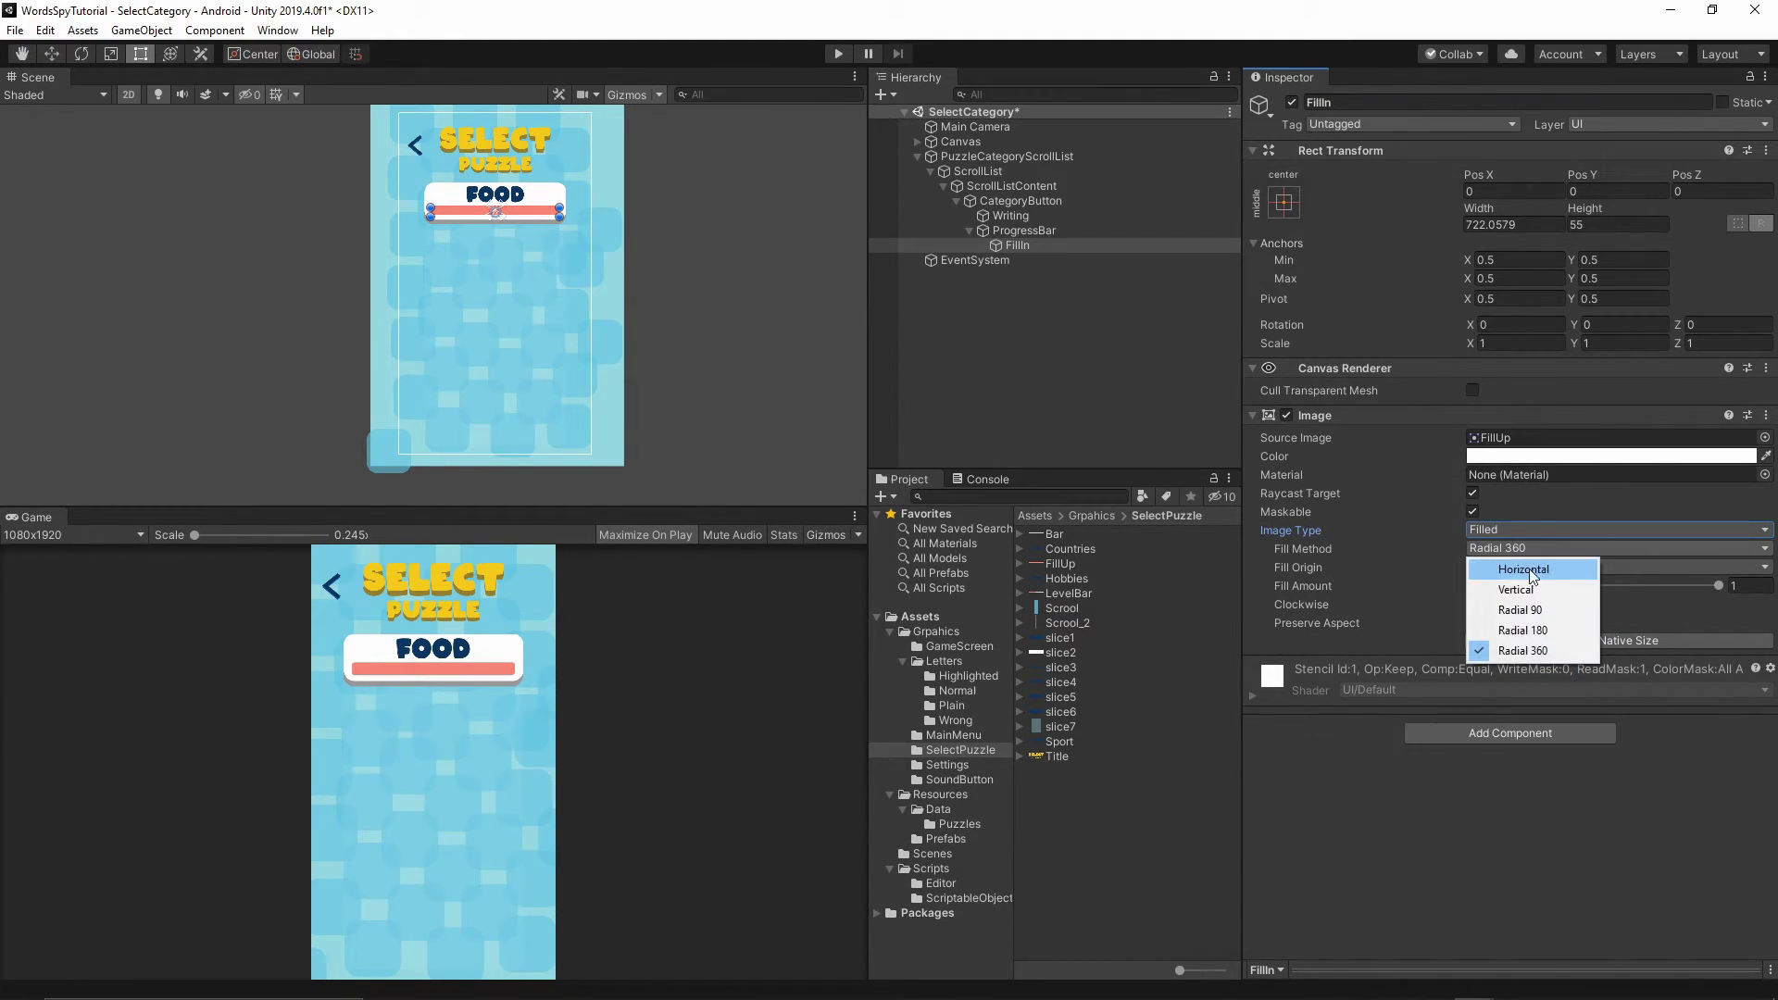
{"action": "left_click", "coordinate": [1543, 574]}
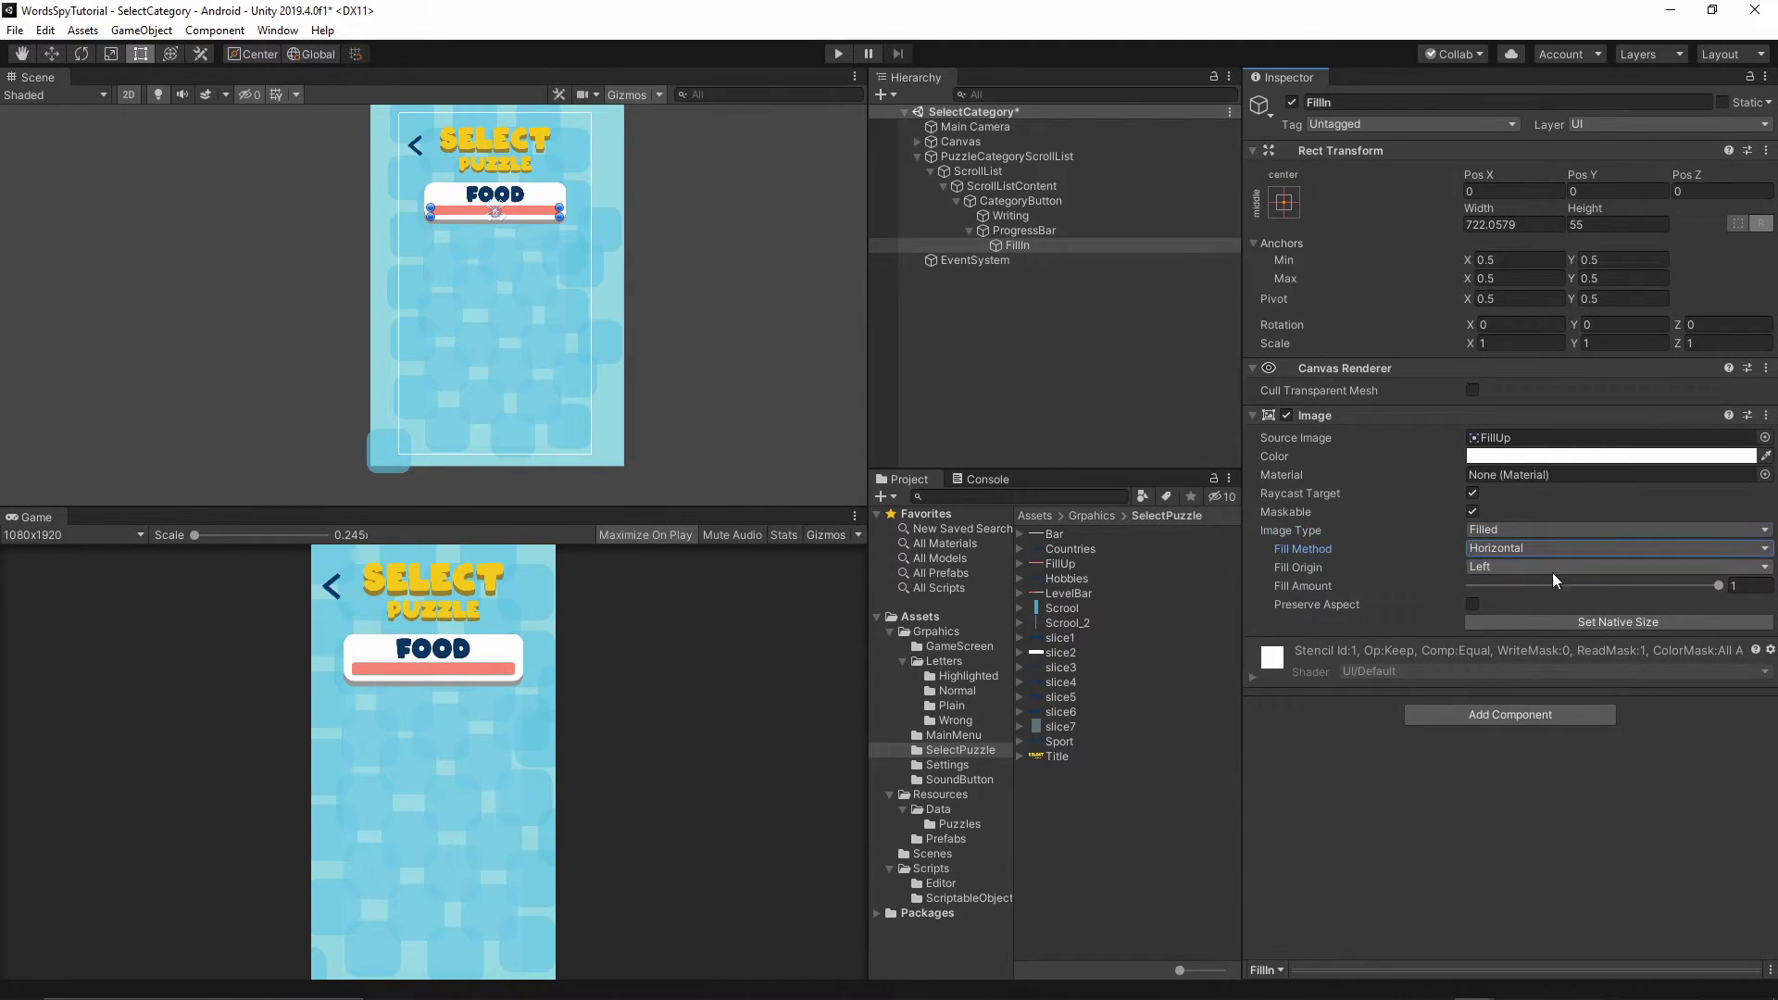
Reduce FillIn's Fill Amount to about 0.222.
{"action": "left_click", "coordinate": [1730, 585]}
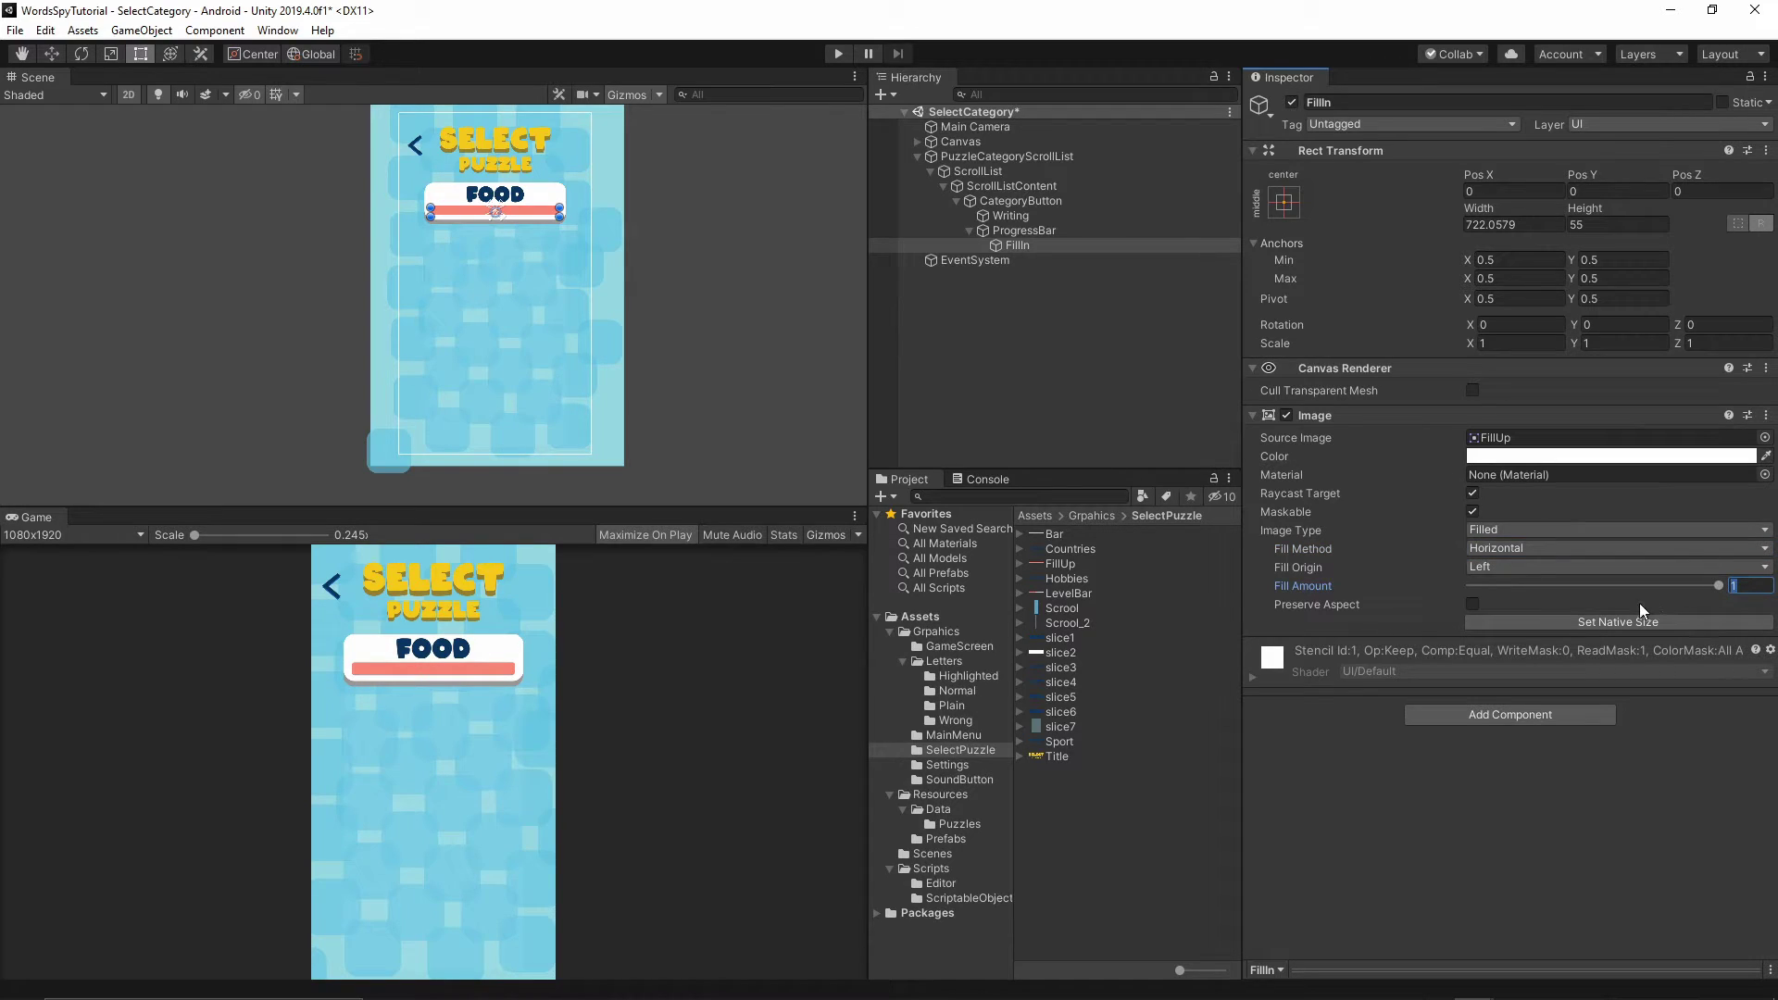
{"action": "left_click_drag", "start_coordinate": [1719, 585], "coordinate": [1519, 589]}
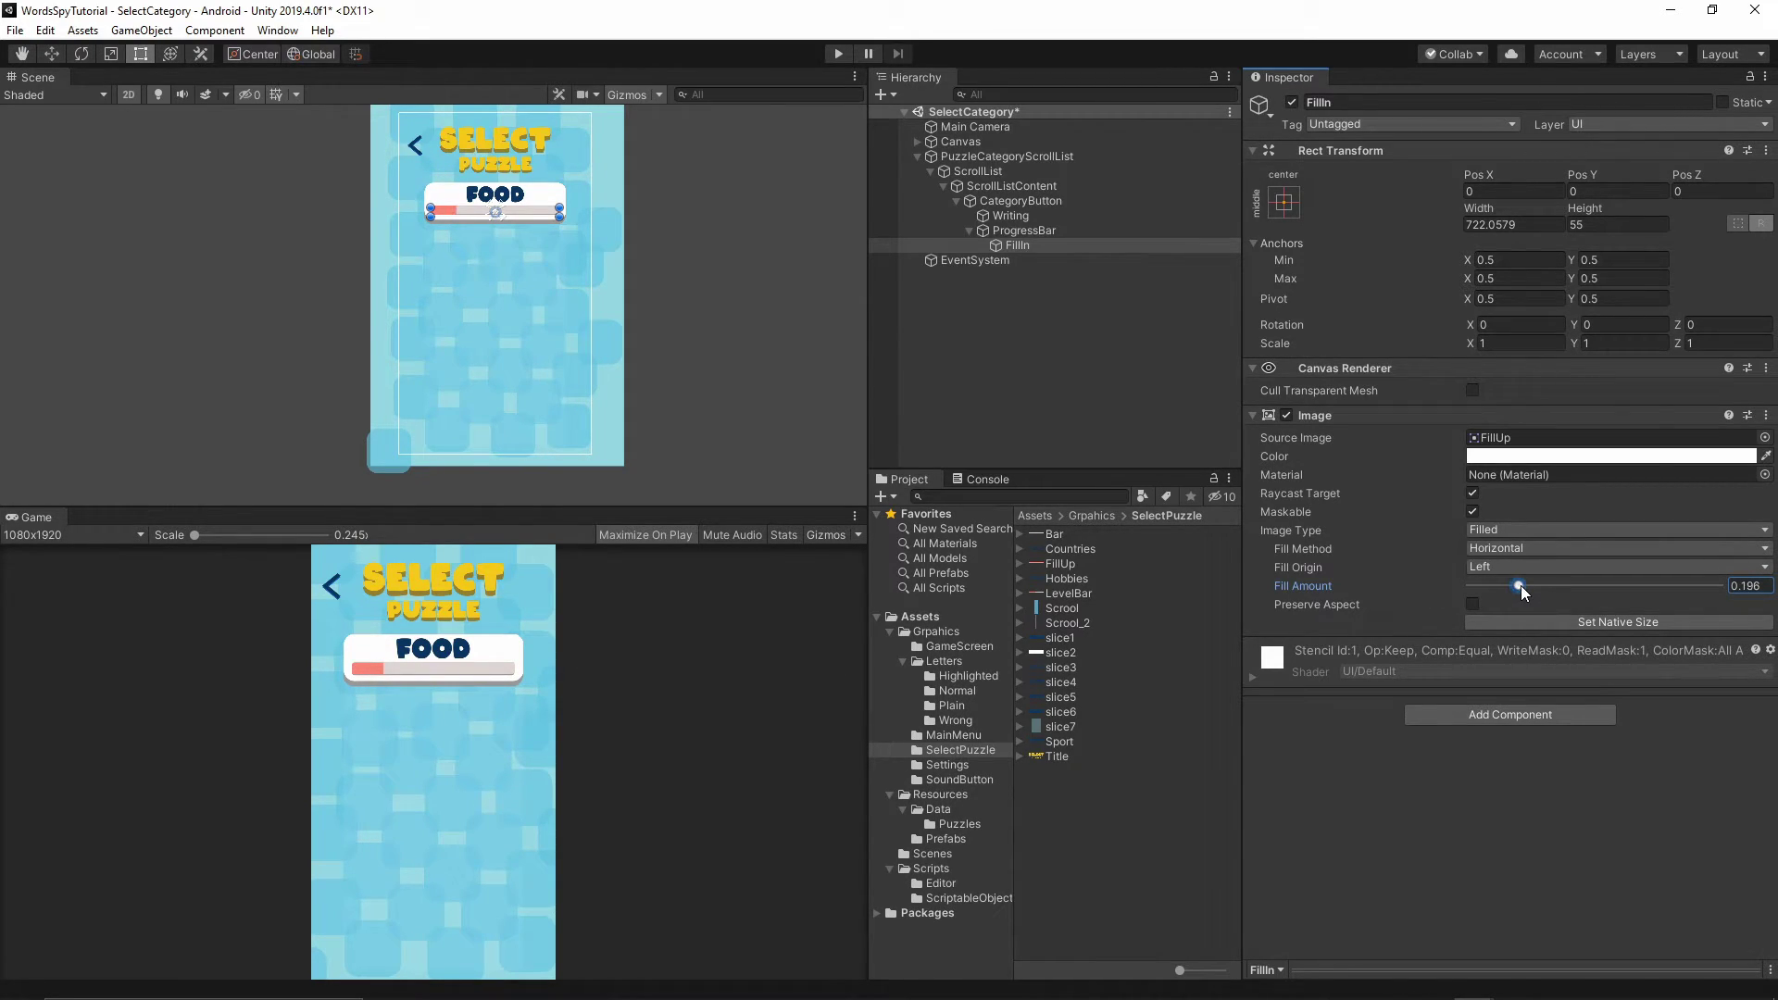
{"action": "mouse_move", "coordinate": [1521, 586]}
{"action": "left_mouse_down"}
{"action": "mouse_move", "coordinate": [1726, 595]}
{"action": "mouse_move", "coordinate": [1497, 600]}
{"action": "mouse_move", "coordinate": [1526, 593]}
{"action": "left_mouse_up"}
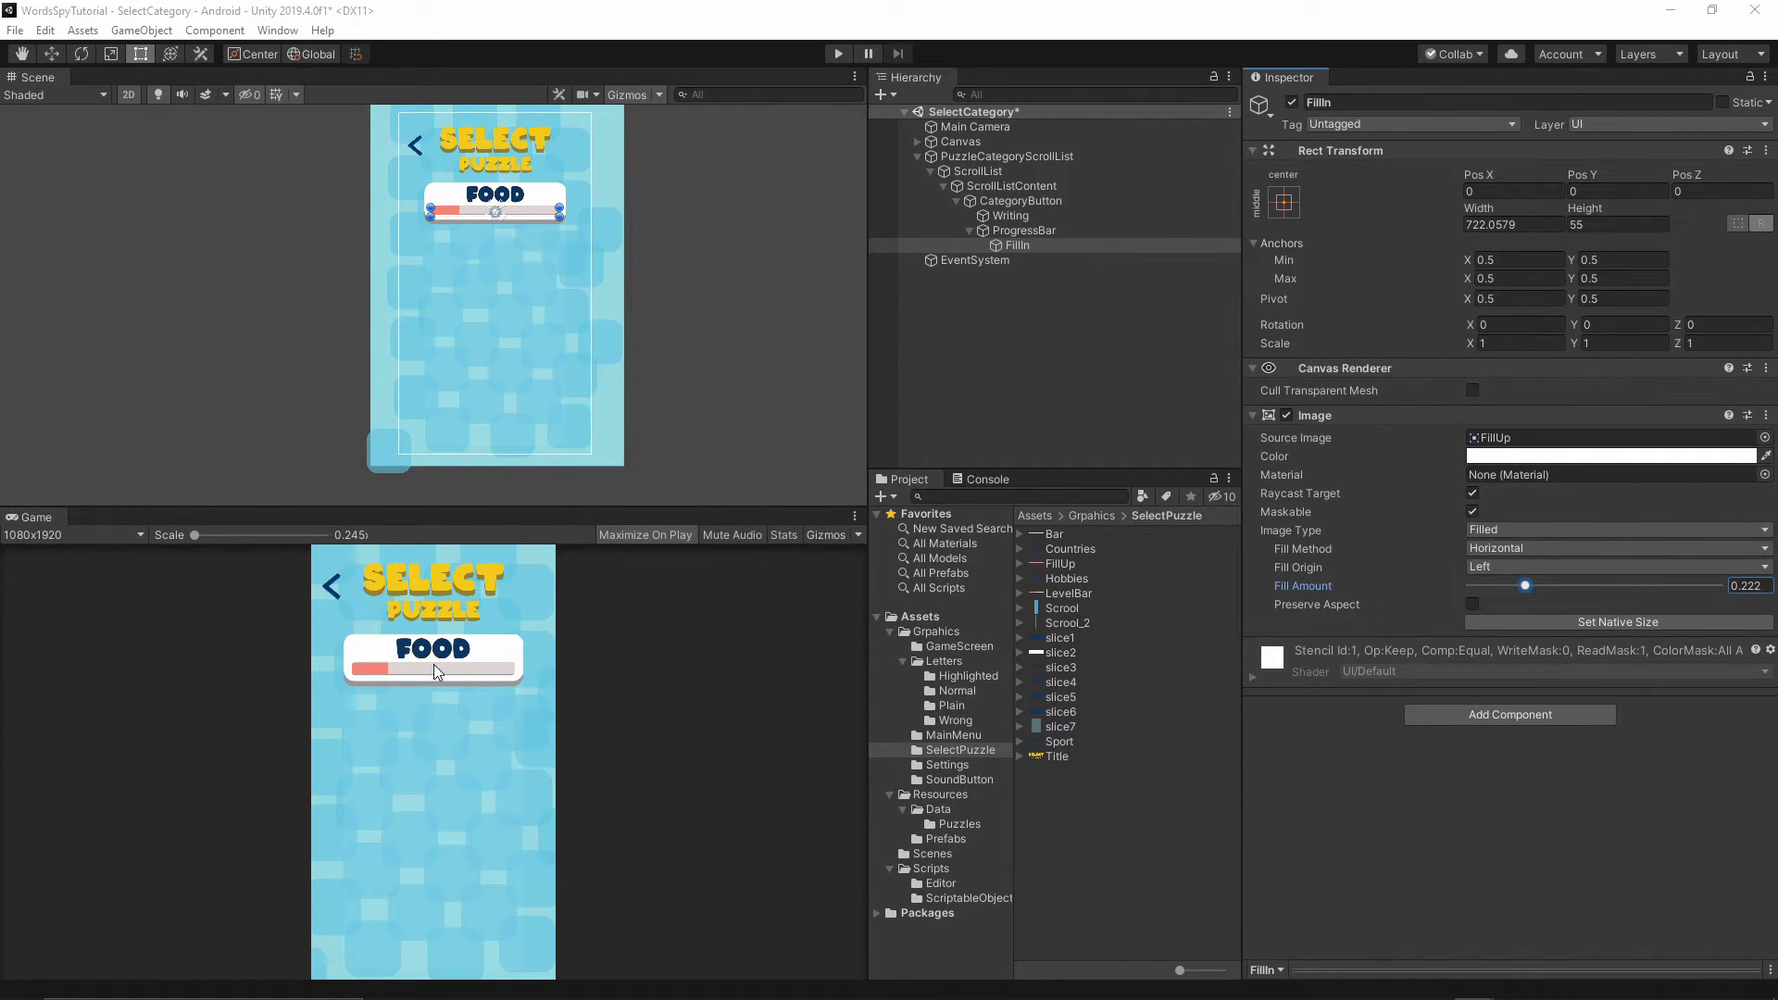
Add a UI Text as a child of CategoryButton and set its text to "10 / 20".
{"action": "left_click", "coordinate": [976, 200]}
{"action": "right_click", "coordinate": [1004, 204]}
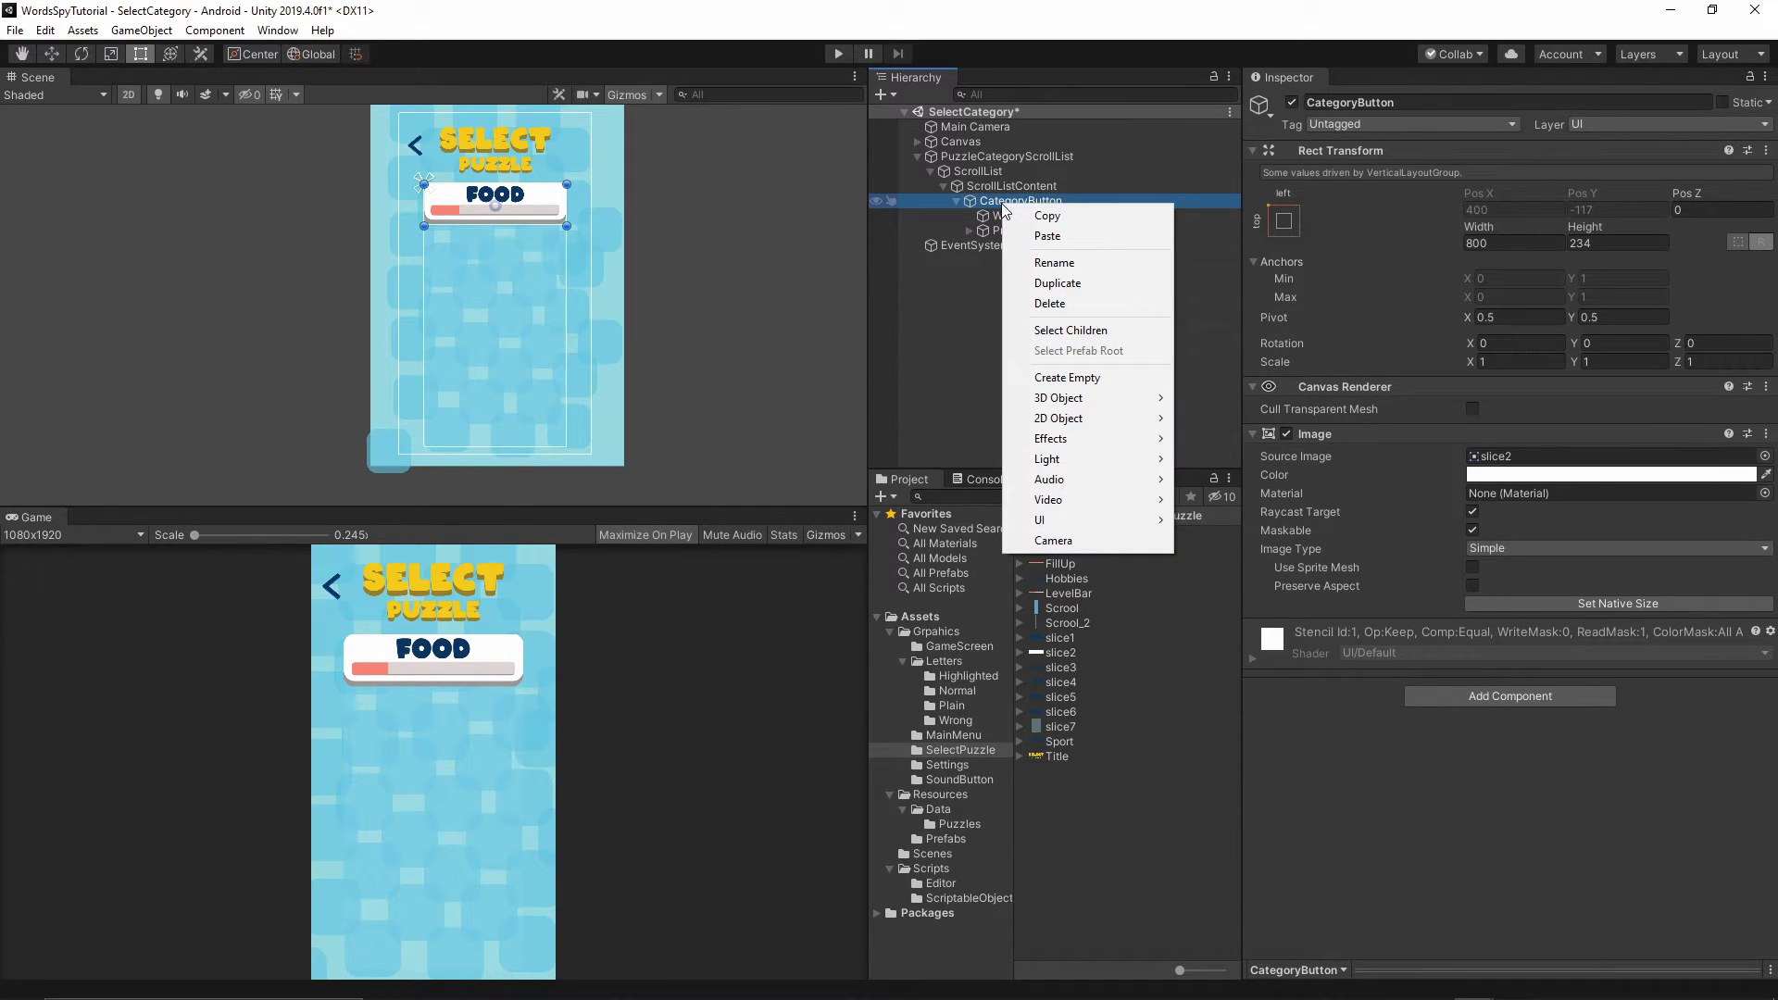
{"action": "mouse_move", "coordinate": [1056, 520]}
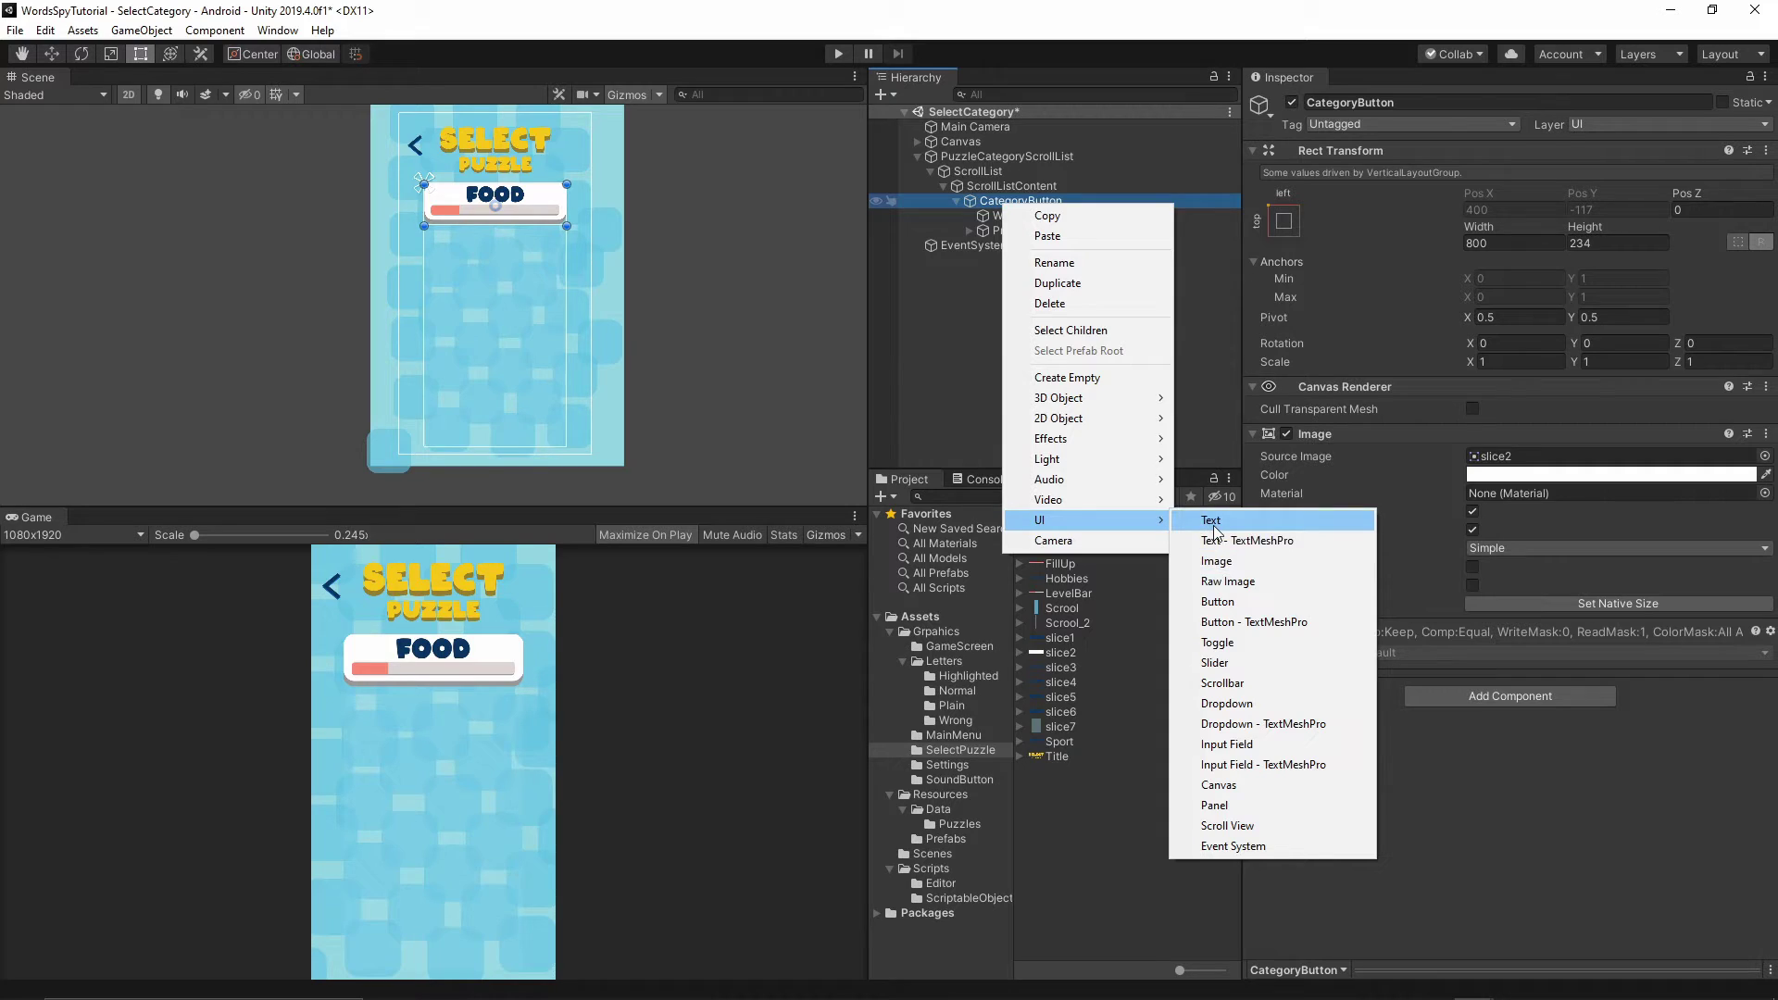
{"action": "left_click", "coordinate": [1211, 520]}
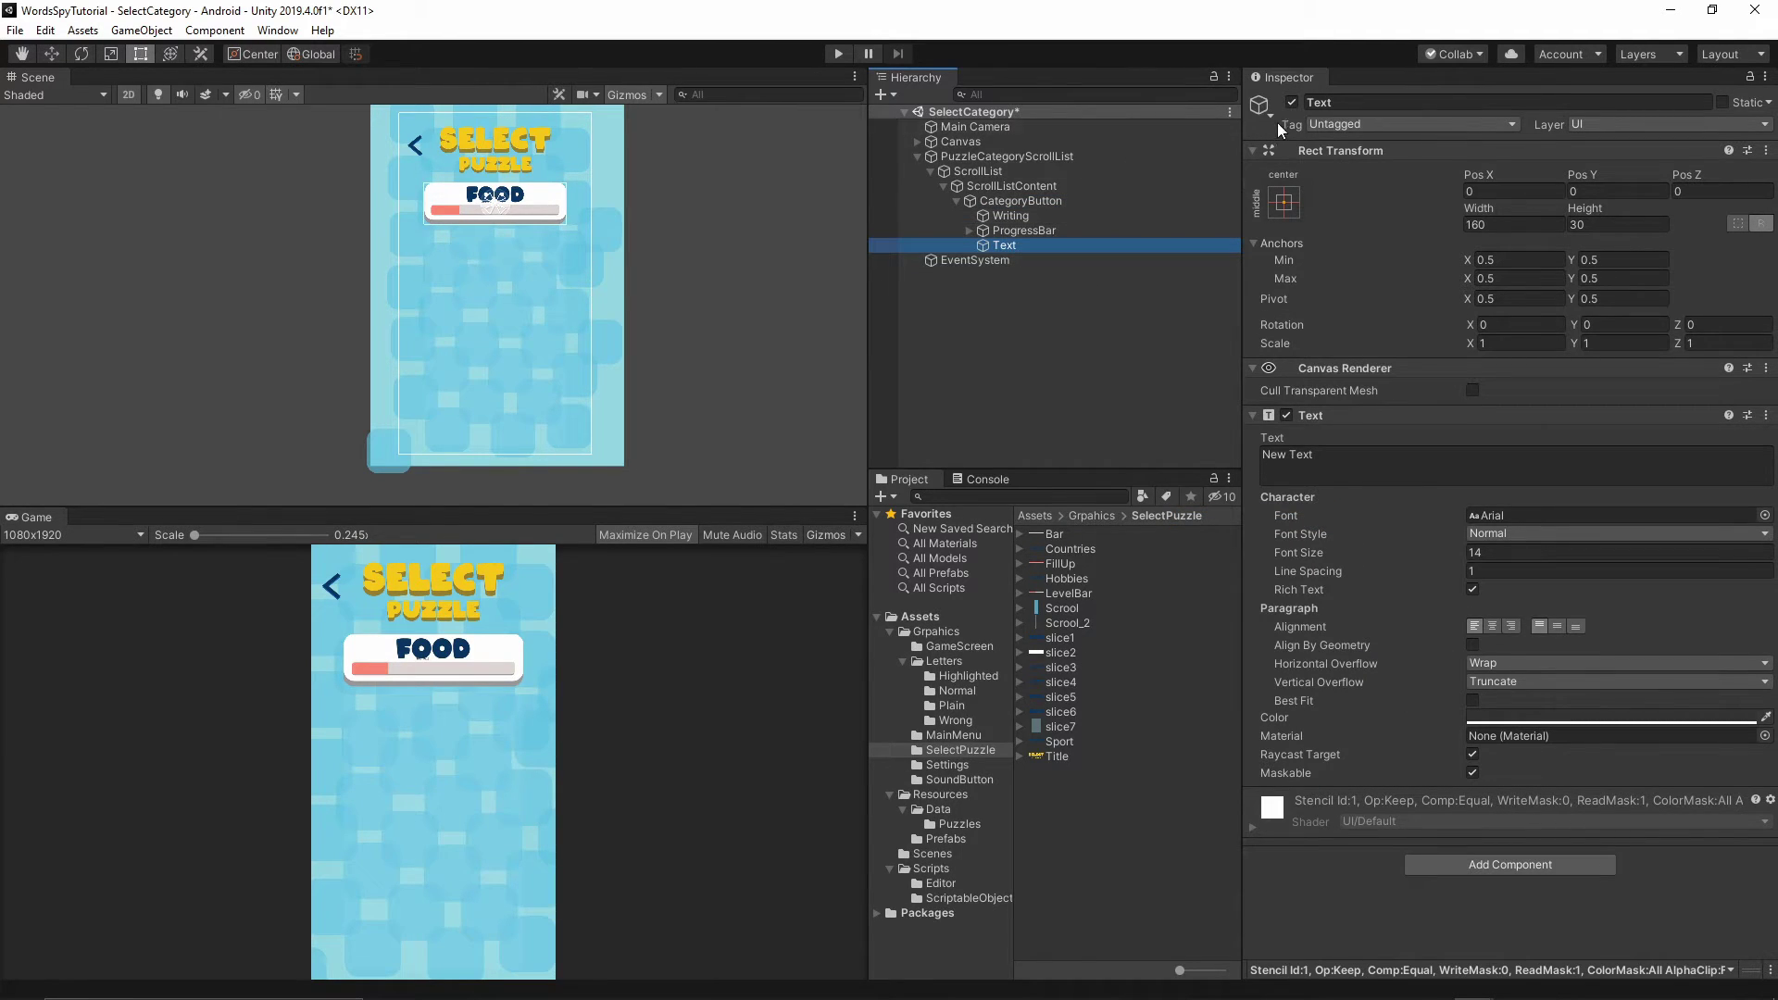
{"action": "left_click", "coordinate": [1380, 460]}
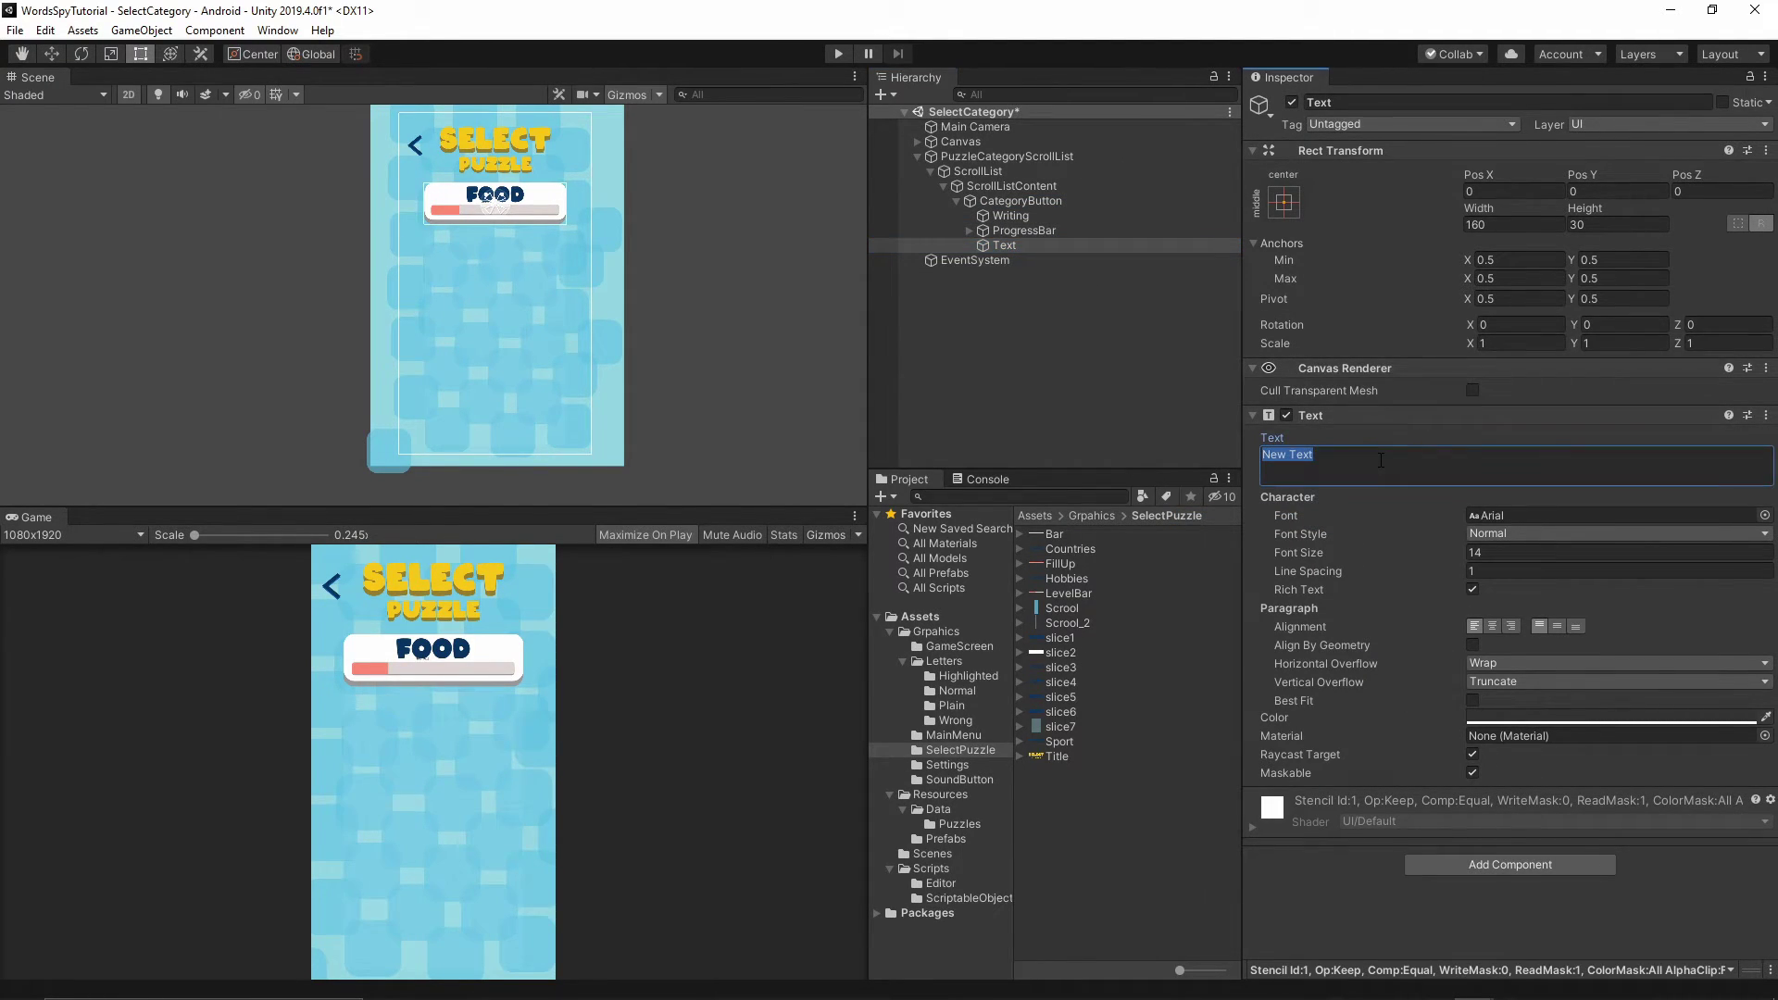
{"action": "type", "text": "10 /20"}
Make the new text bold at font size 40 and centre its alignment.
{"action": "left_click", "coordinate": [1542, 530]}
{"action": "left_click", "coordinate": [1506, 579]}
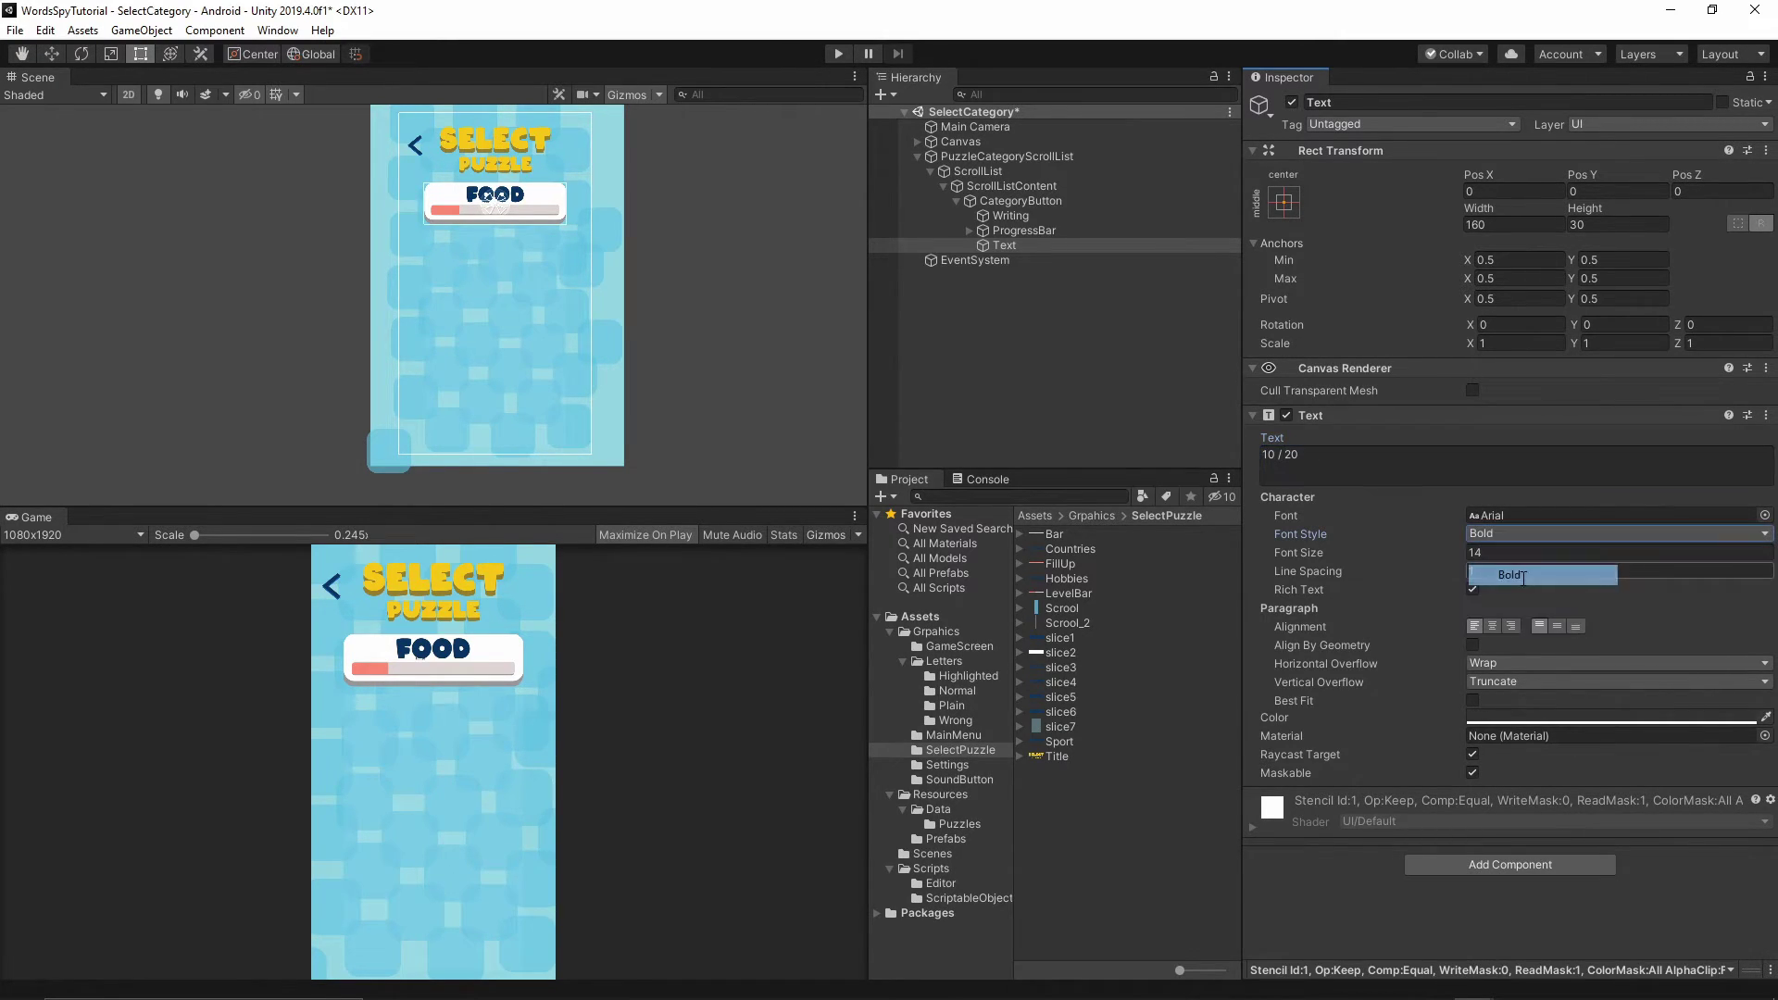
{"action": "left_click", "coordinate": [1507, 553]}
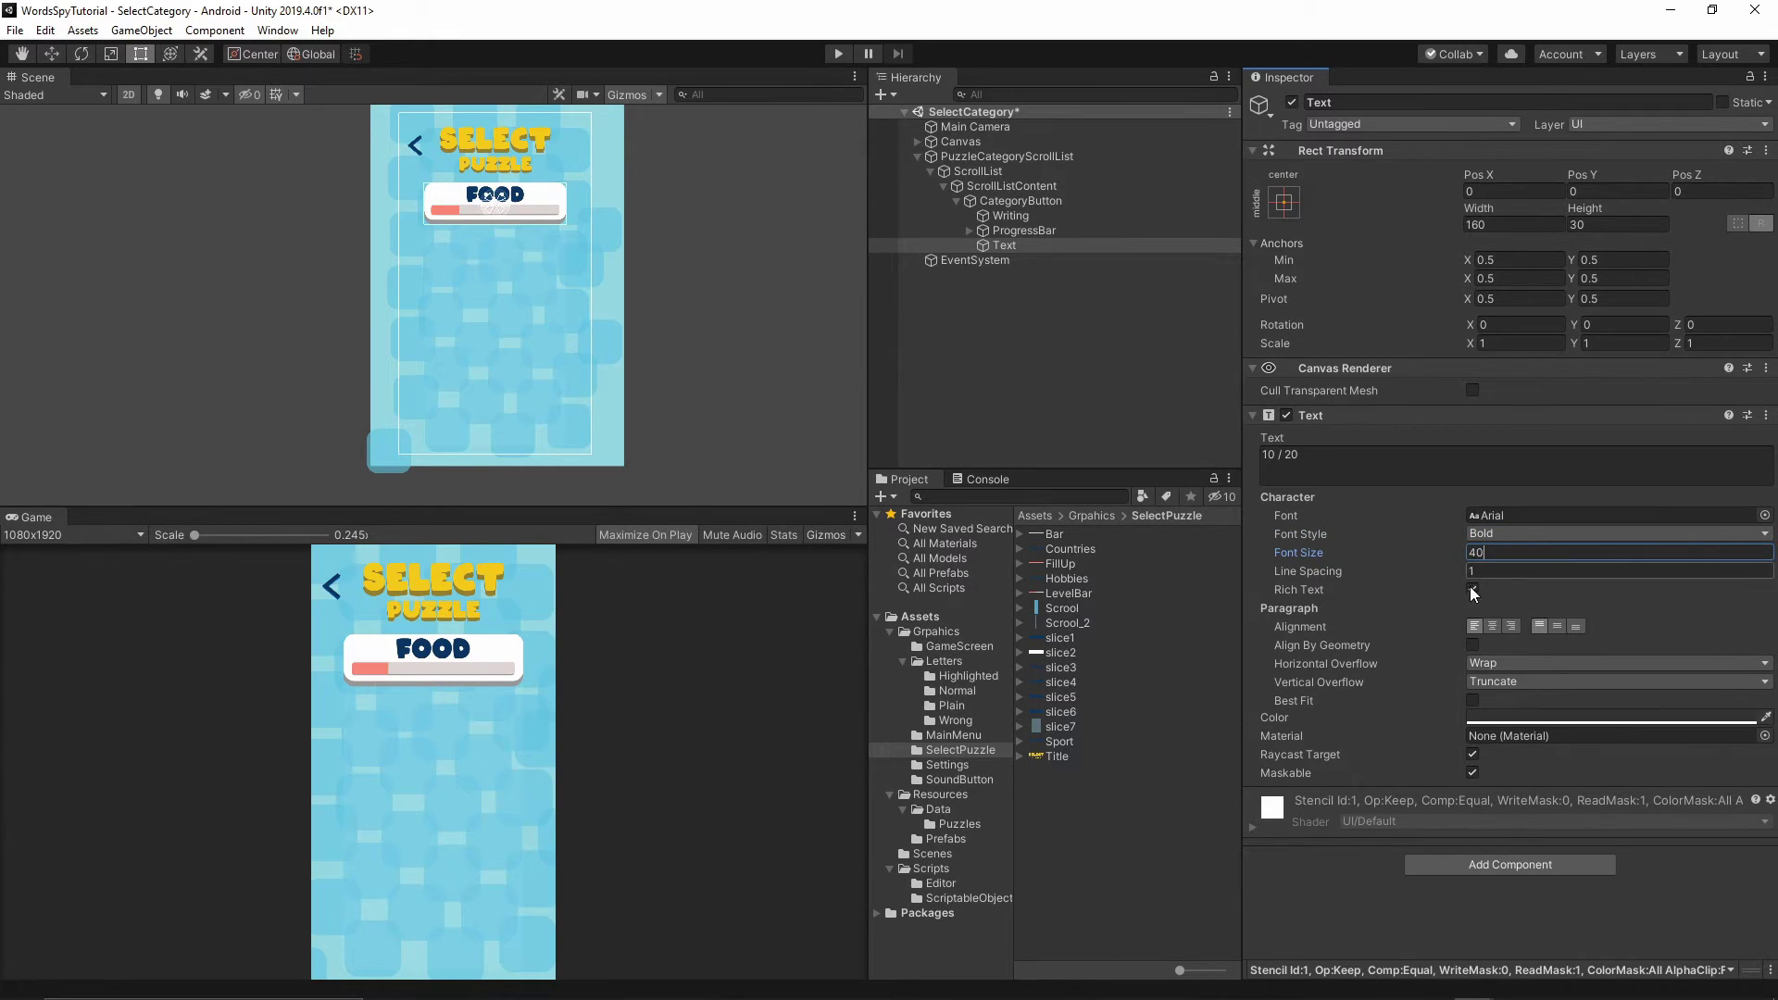
{"action": "left_click", "coordinate": [1492, 627]}
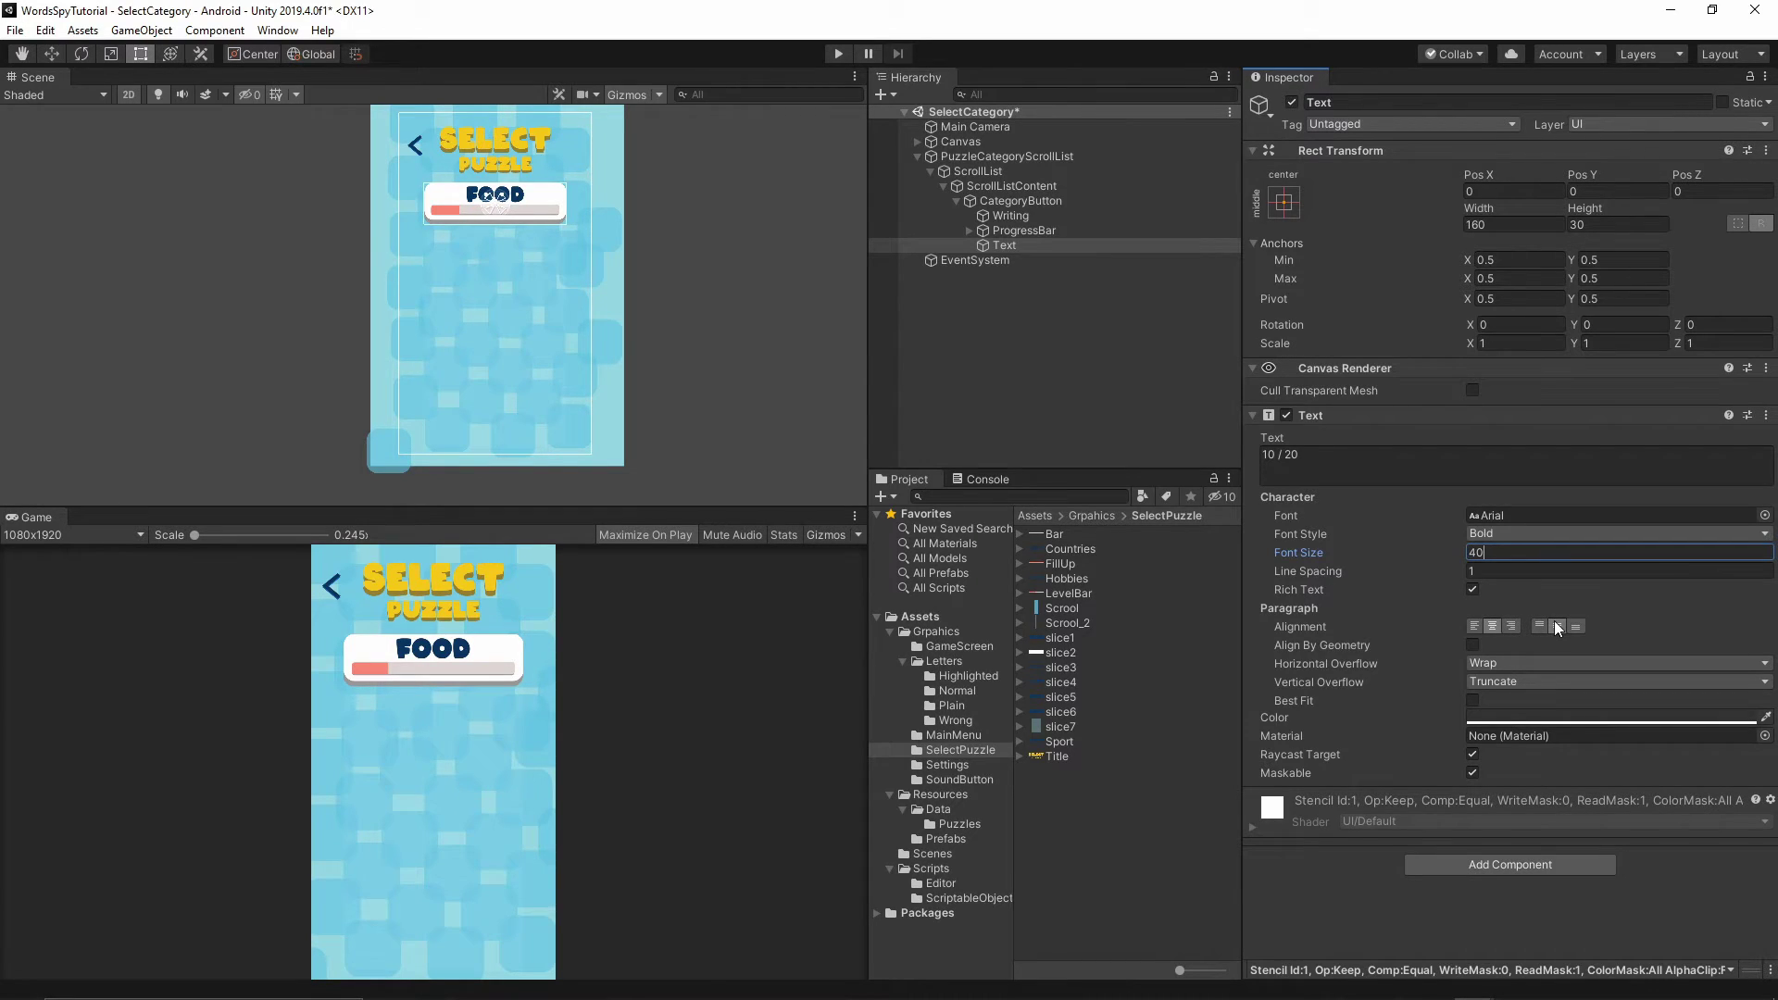
Set the text's height to 70 and move it down onto the progress bar at about Pos Y -34.17.
{"action": "left_click", "coordinate": [1585, 224]}
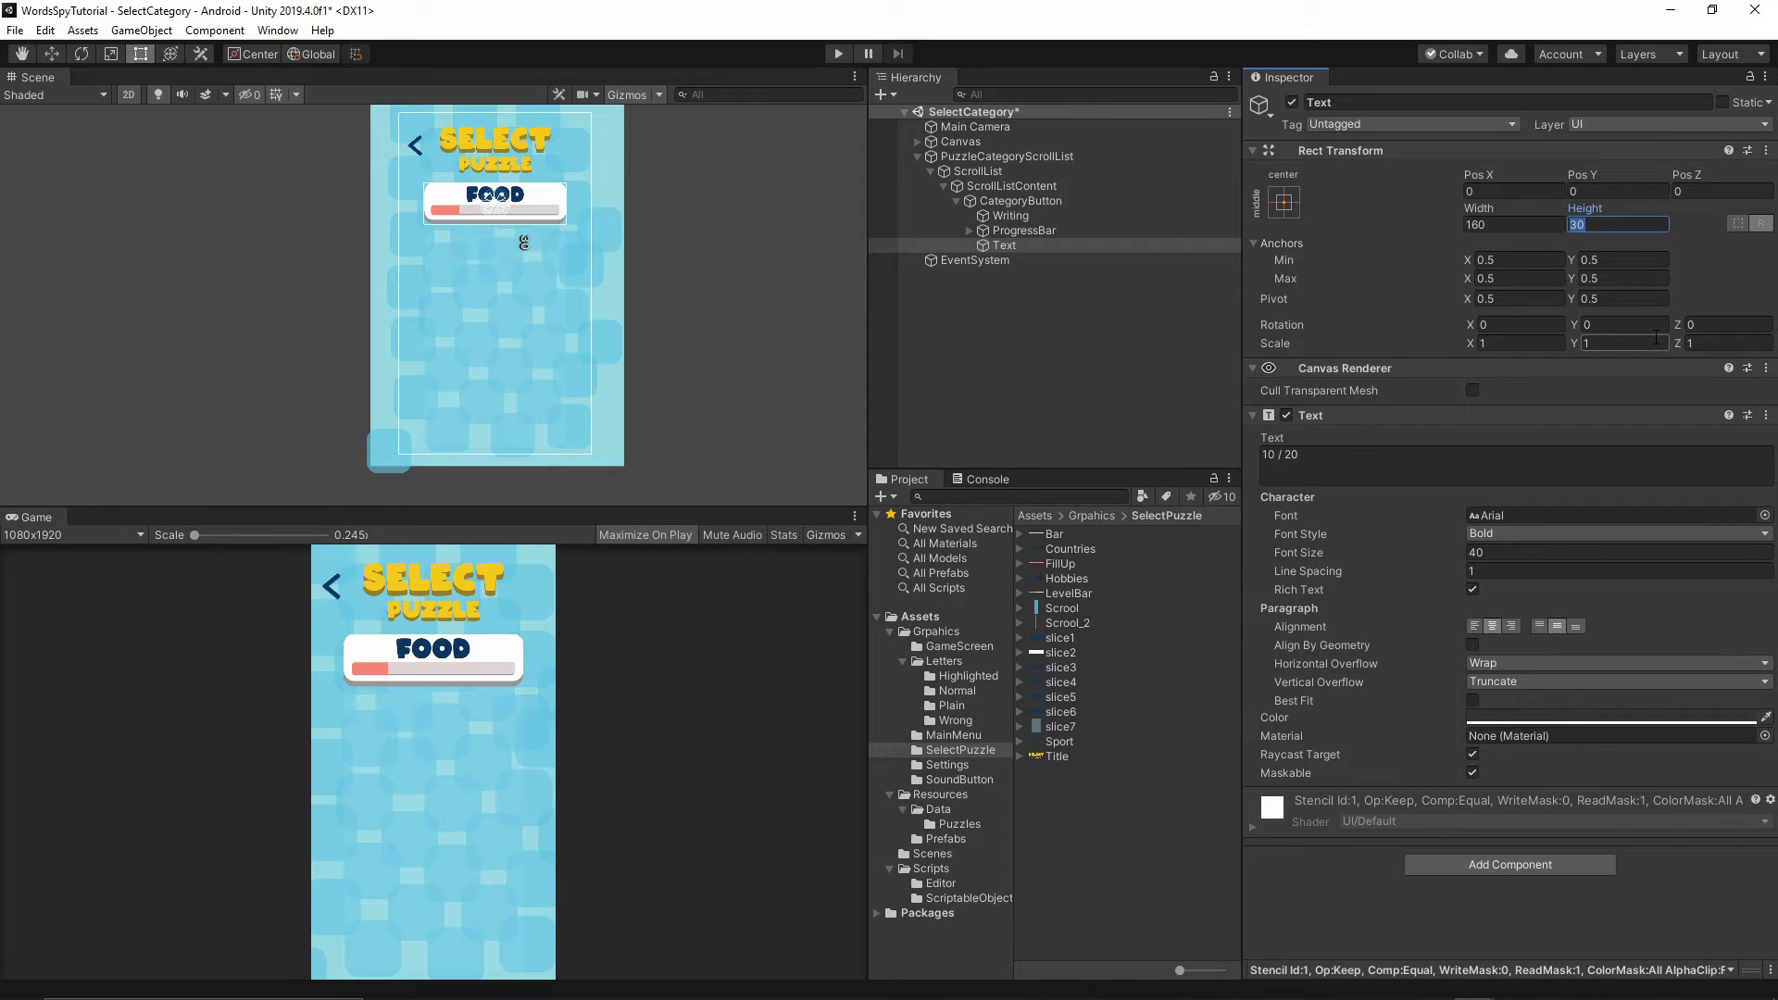
{"action": "type", "text": "70"}
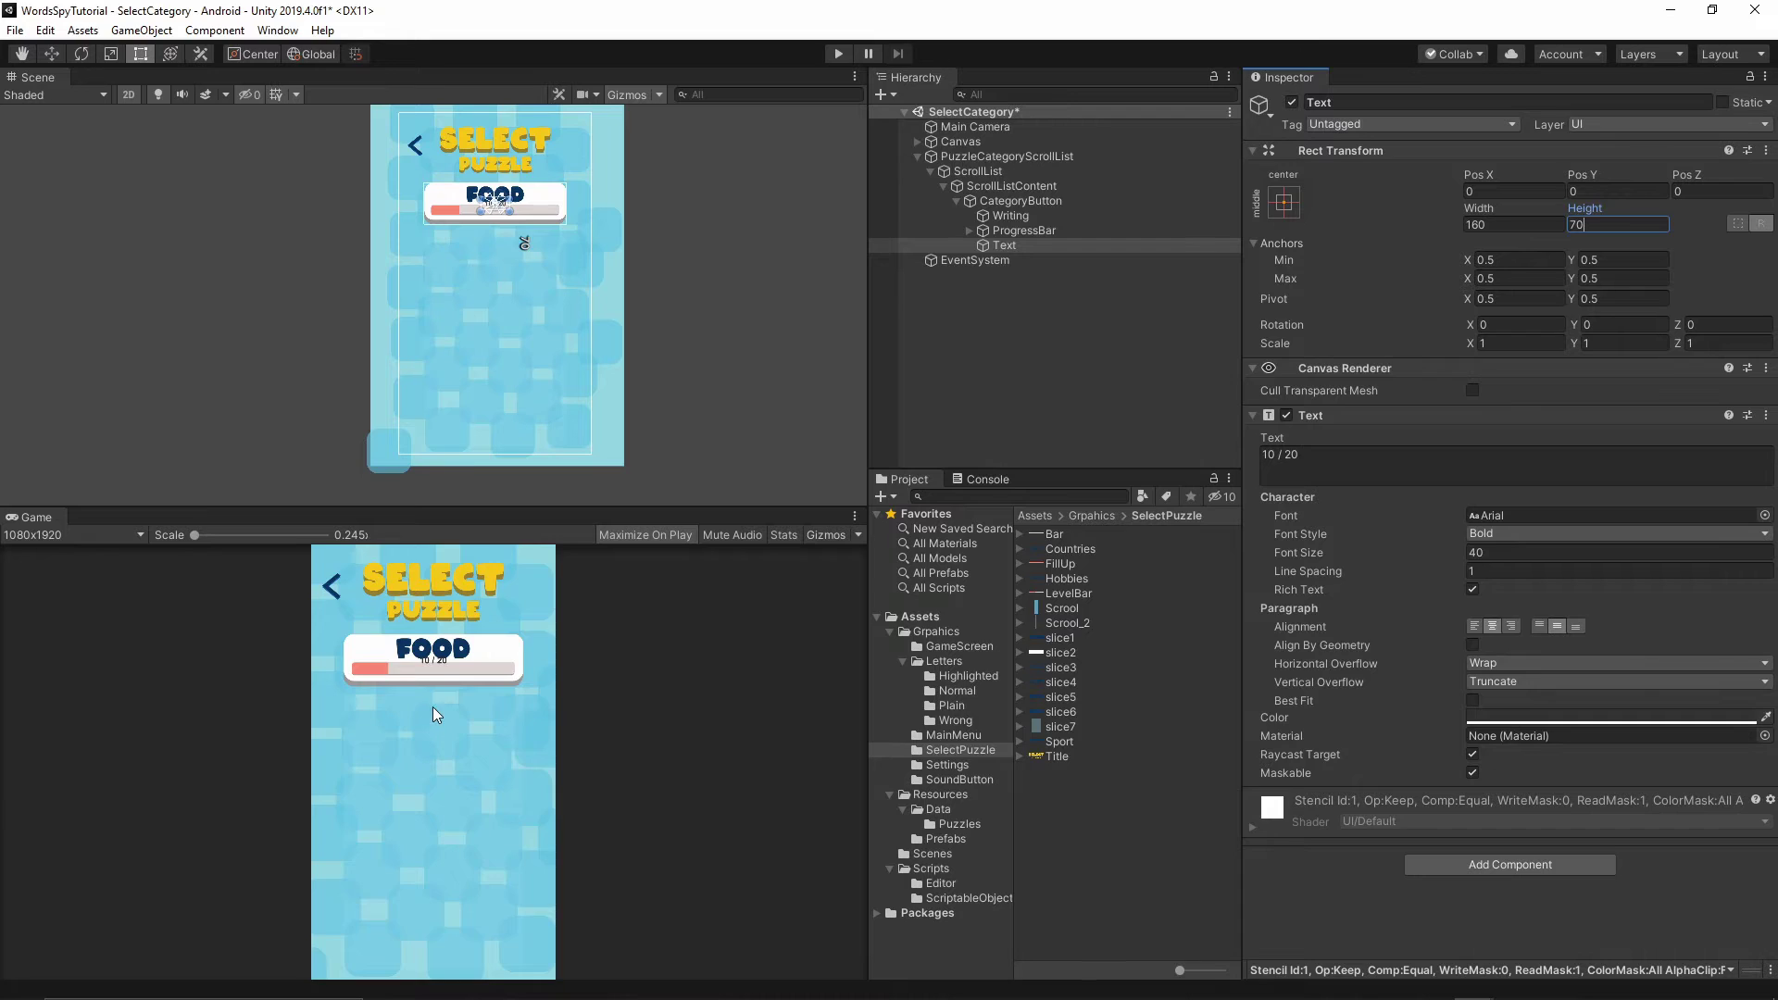
{"action": "scroll", "coordinate": [436, 718], "scroll_direction": "up", "scroll_amount": 5}
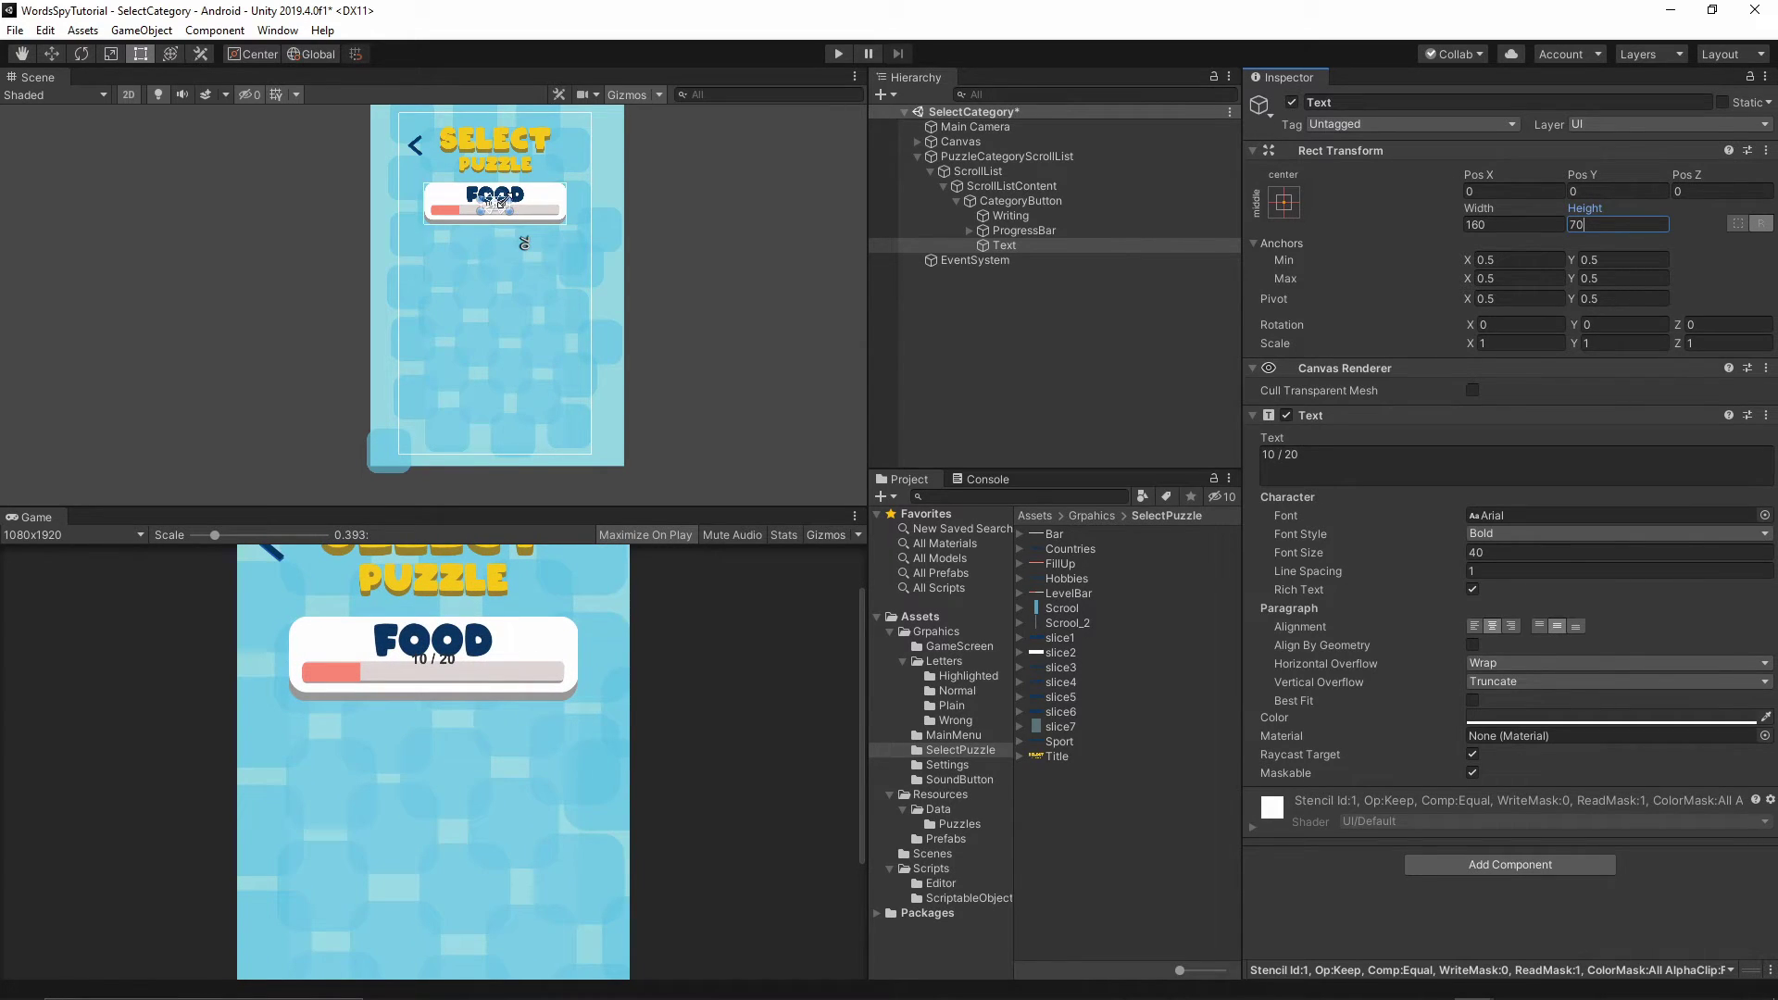
{"action": "left_click_drag", "start_coordinate": [1592, 174], "coordinate": [539, 317]}
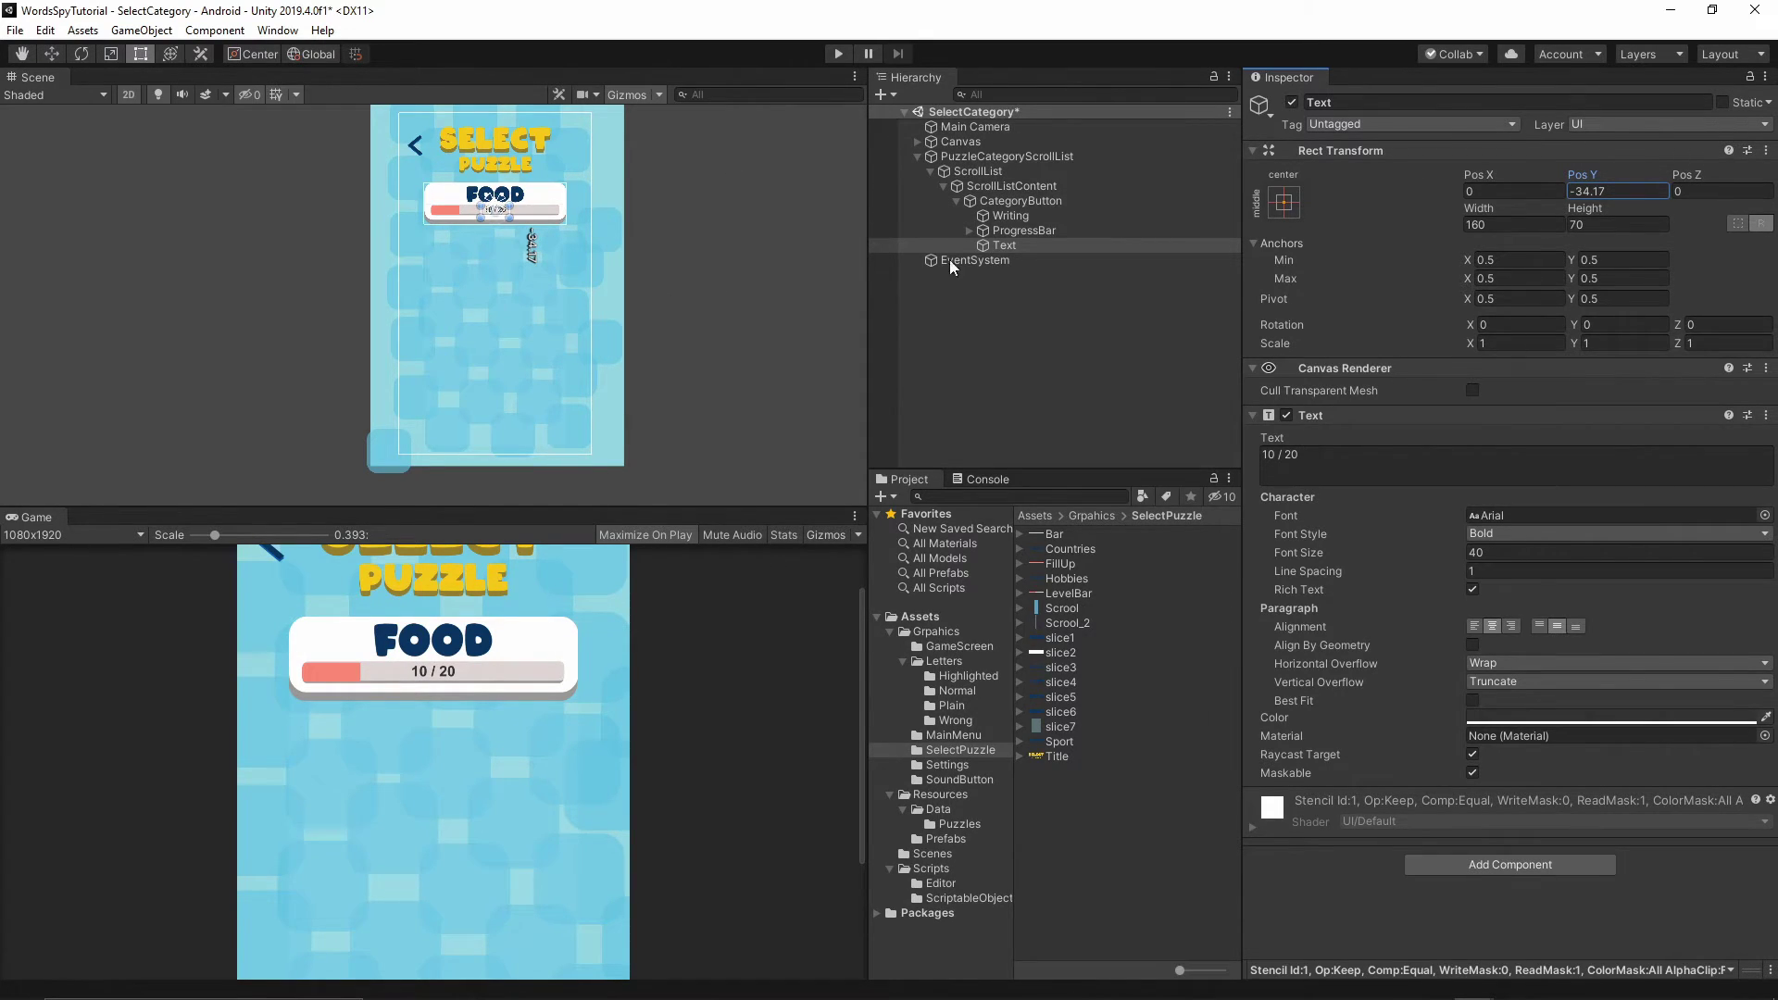
Increase the Fill Amount of ProgressBar's FillIn image to about 0.293.
{"action": "left_click", "coordinate": [969, 231]}
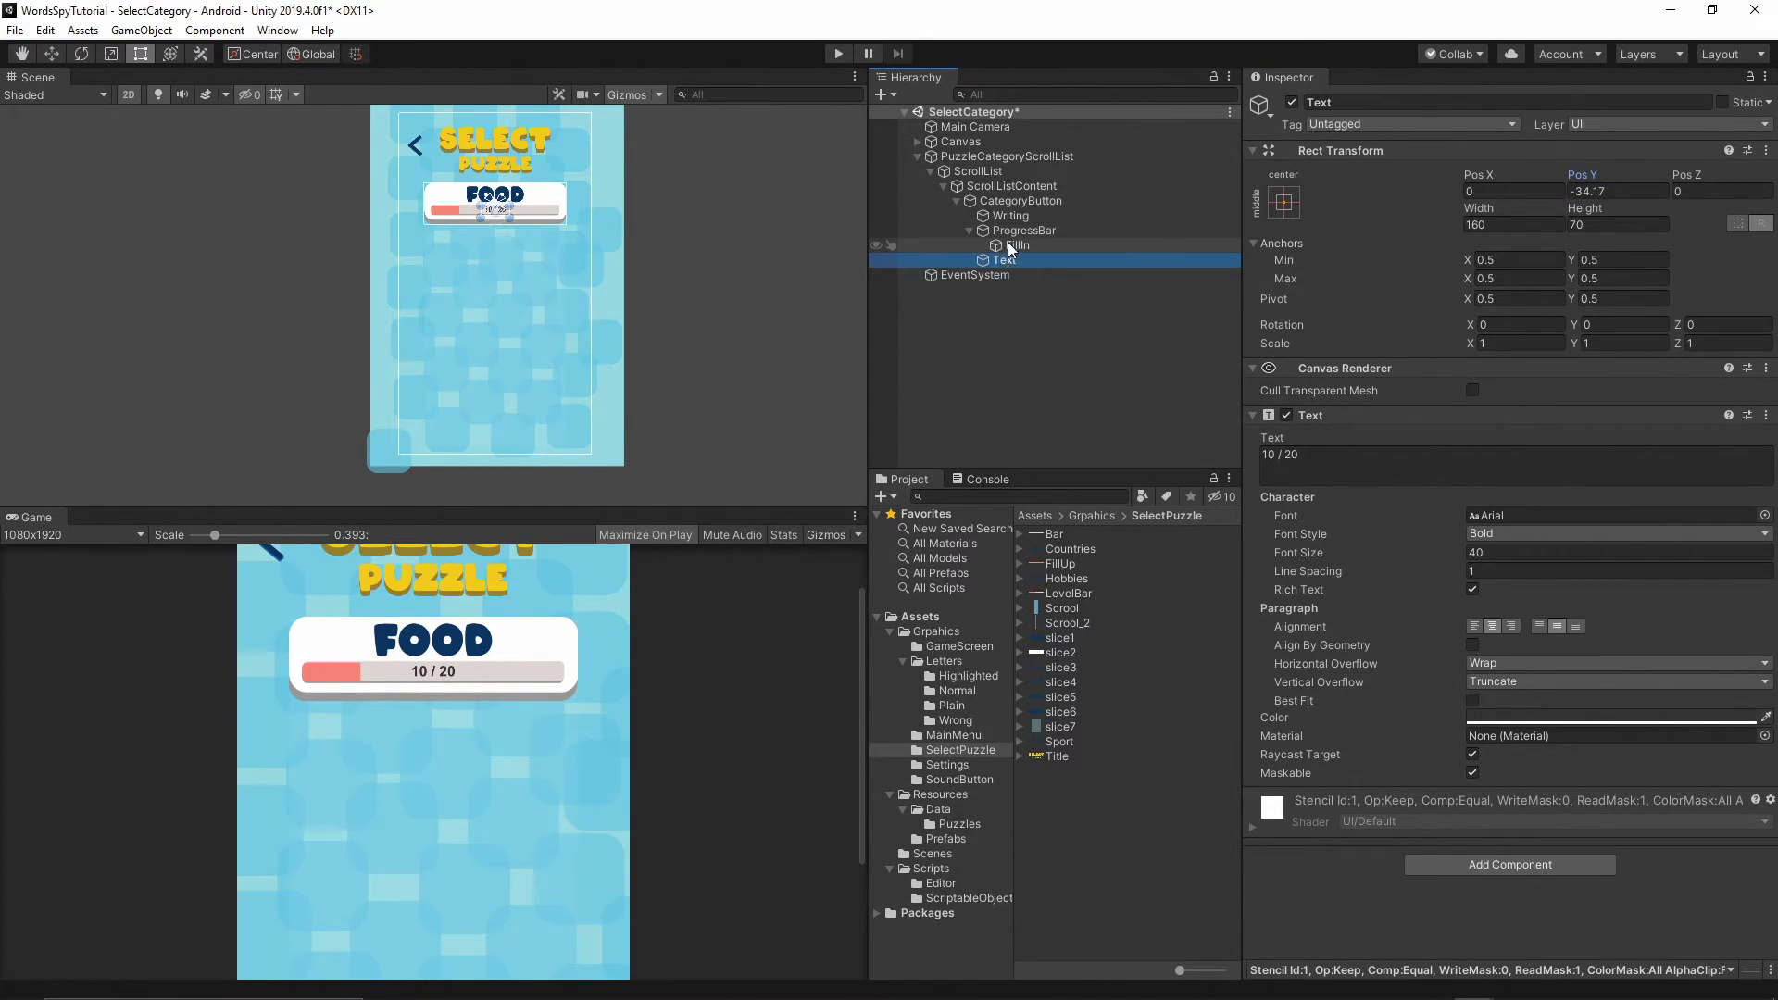
{"action": "left_click", "coordinate": [1009, 246]}
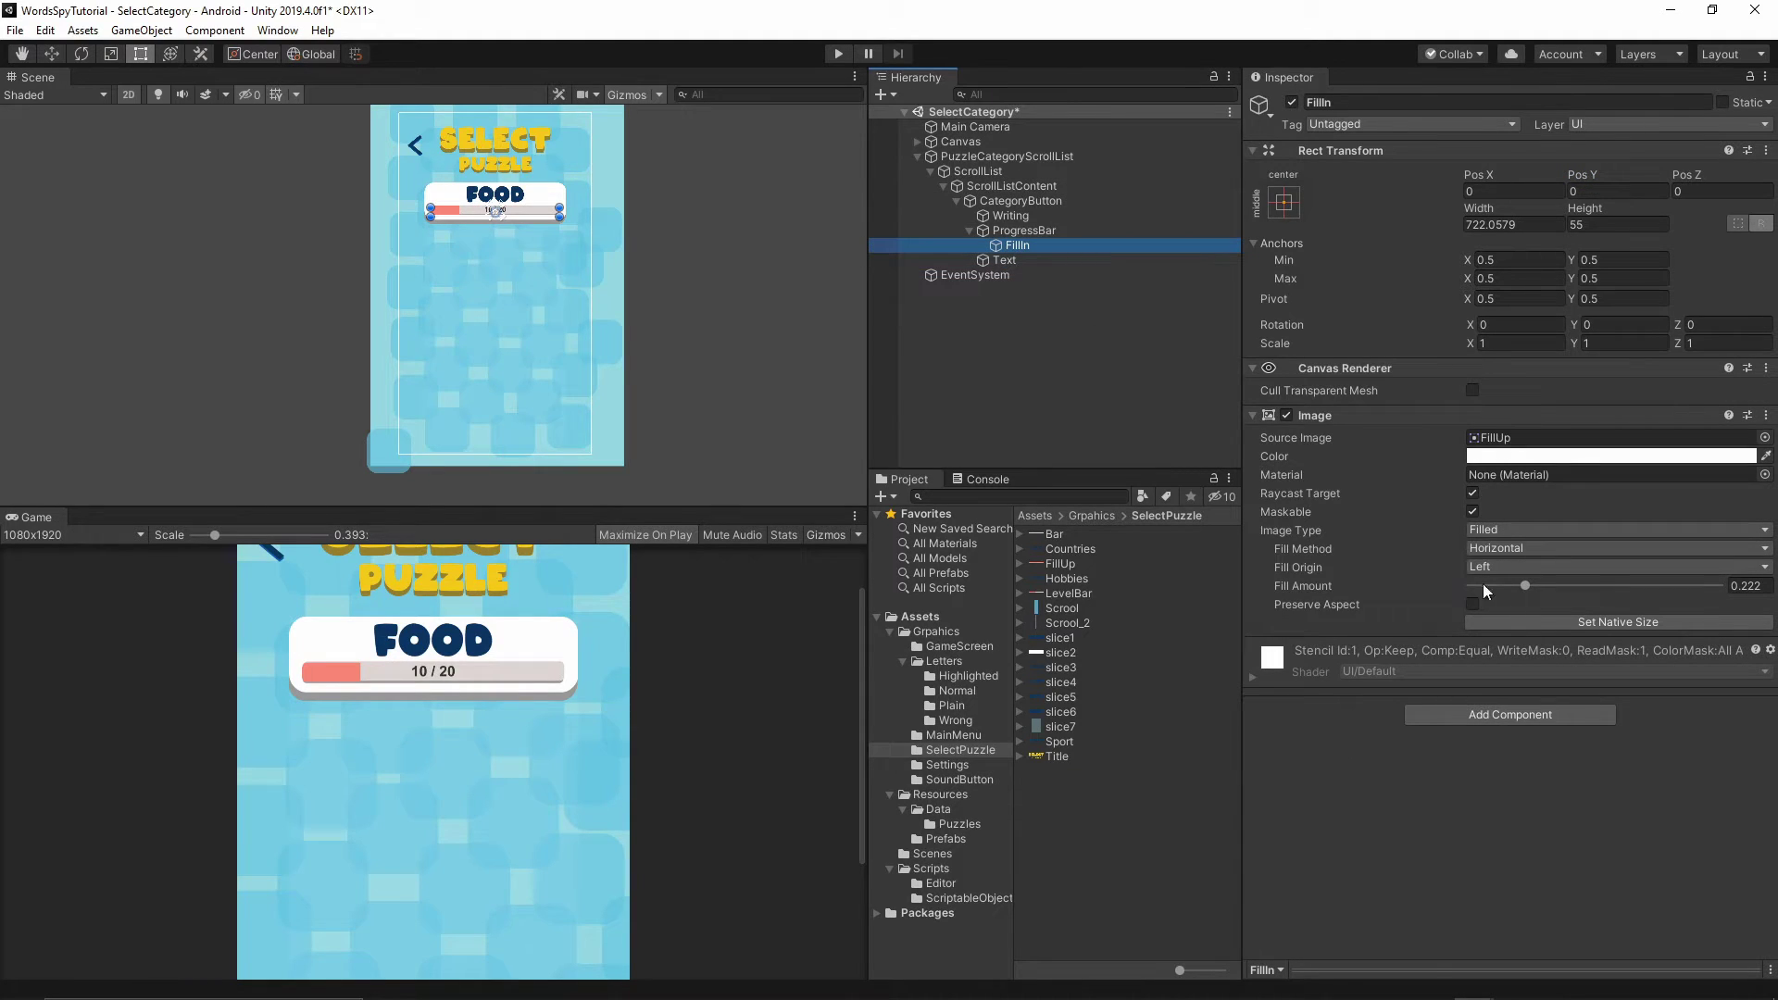
{"action": "mouse_move", "coordinate": [1525, 588]}
{"action": "left_mouse_down"}
{"action": "mouse_move", "coordinate": [1769, 612]}
{"action": "mouse_move", "coordinate": [1504, 597]}
{"action": "mouse_move", "coordinate": [1719, 590]}
{"action": "mouse_move", "coordinate": [1542, 578]}
{"action": "left_mouse_up"}
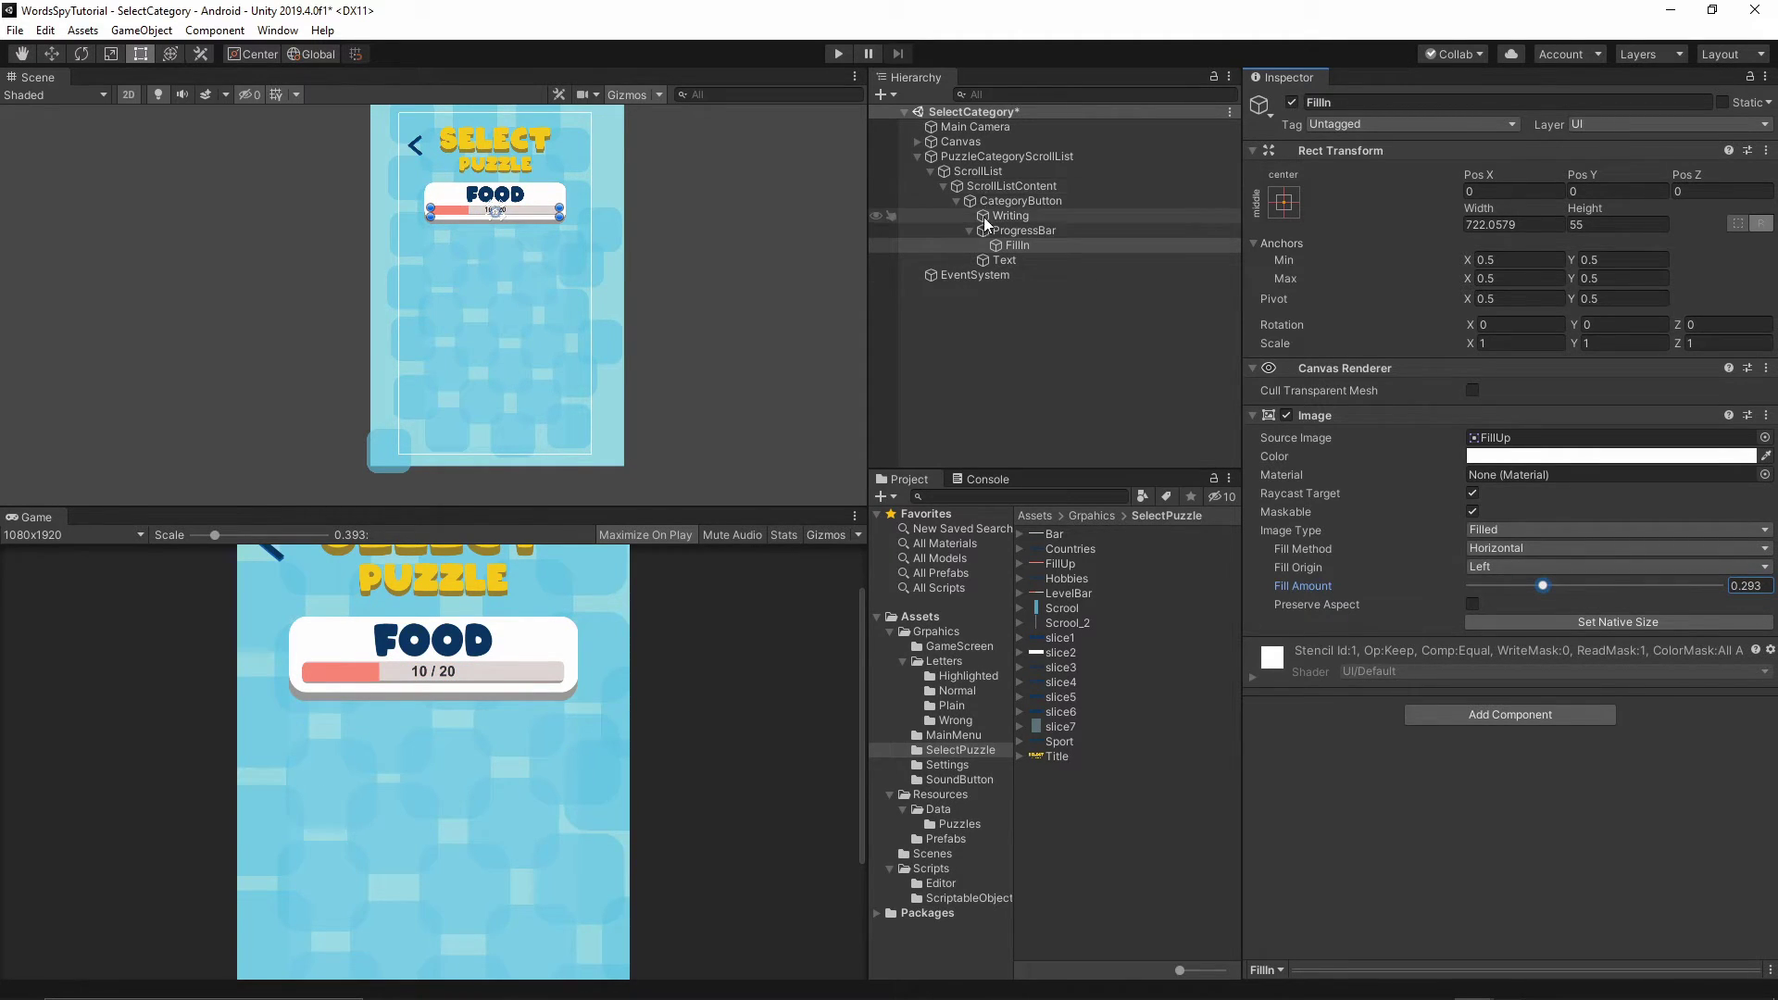
Save CategoryButton from the scene as a prefab in the Resources/Prefabs folder.
{"action": "left_click", "coordinate": [998, 376]}
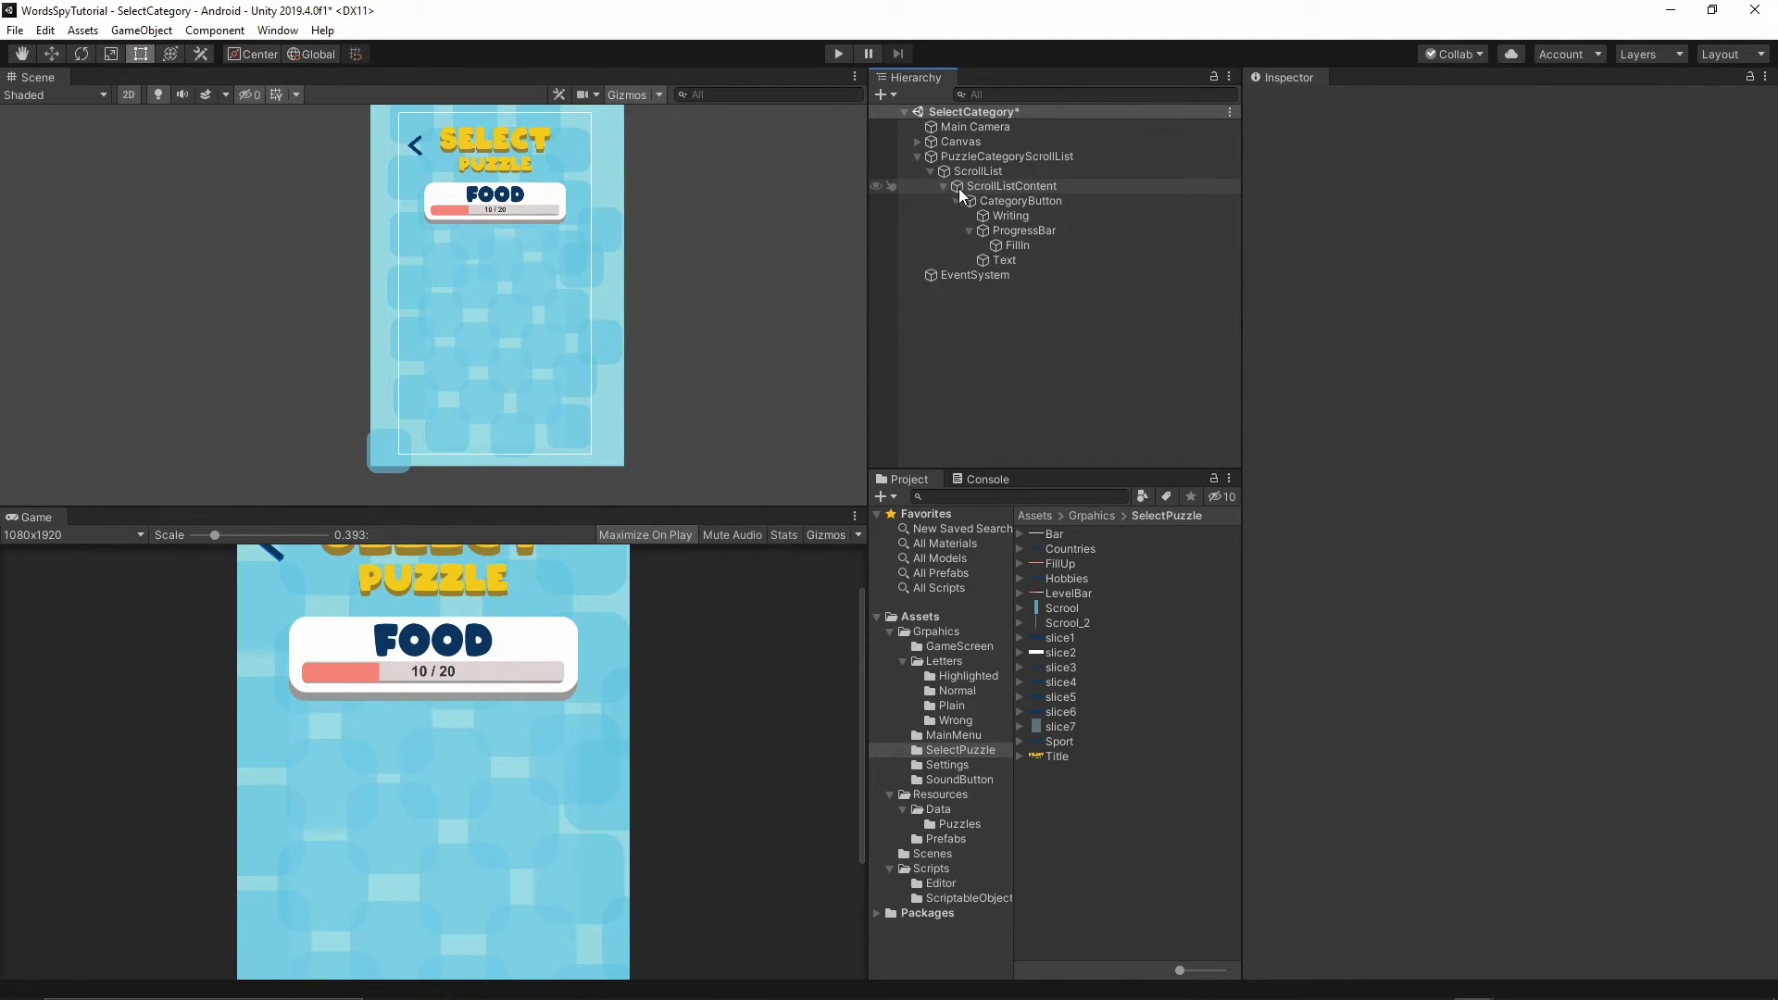
{"action": "left_click", "coordinate": [941, 839]}
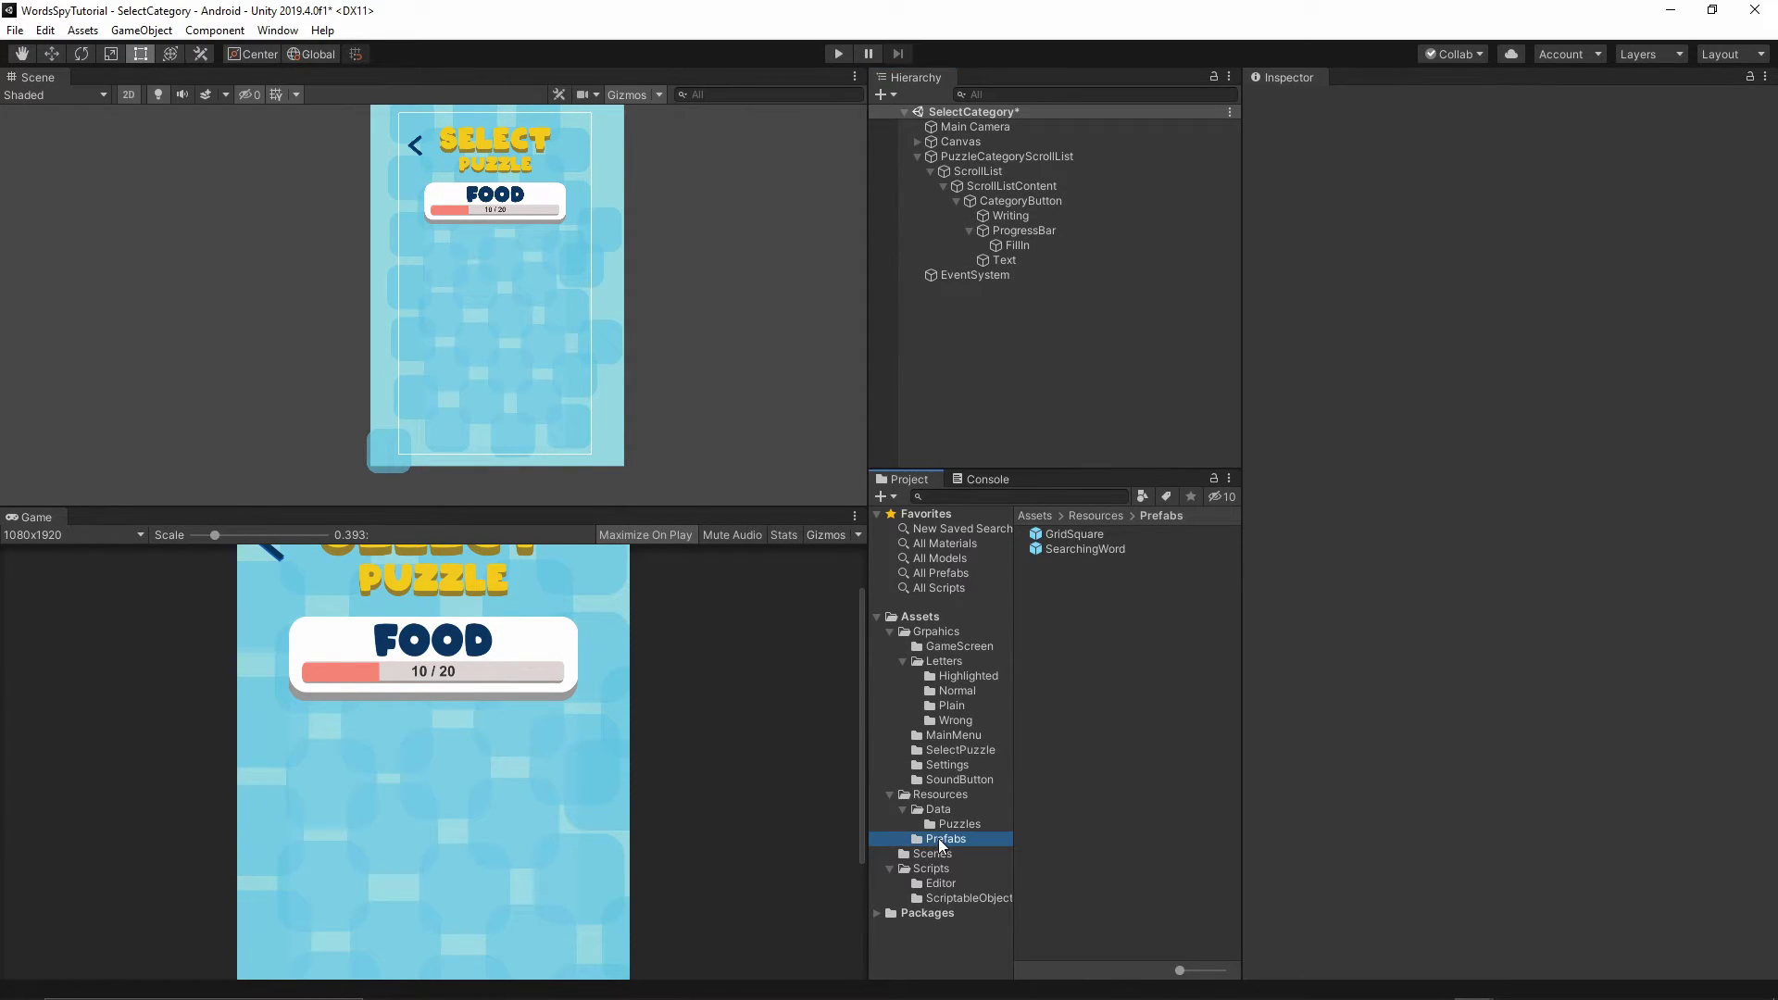
{"action": "left_click", "coordinate": [1013, 201]}
{"action": "left_click_drag", "start_coordinate": [1013, 198], "coordinate": [1076, 608]}
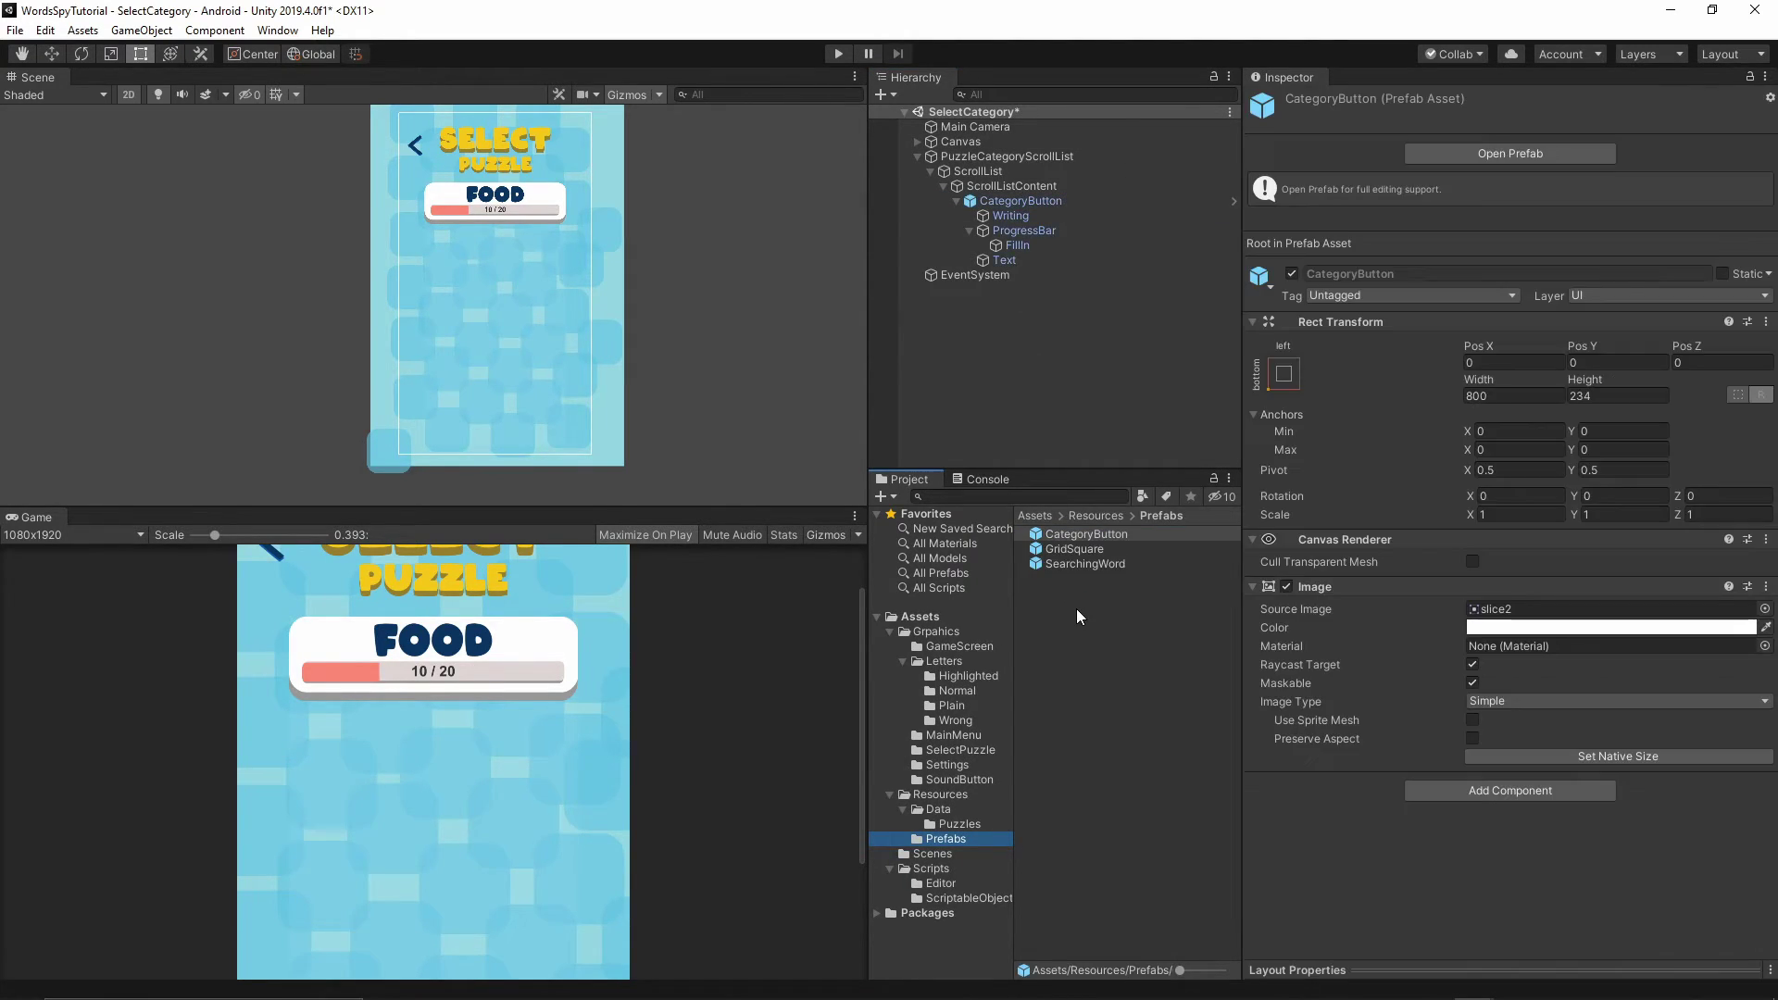
{"action": "left_click", "coordinate": [1102, 682]}
Rename the CategoryButton instance in the scene as Food and collapse its children.
{"action": "left_click", "coordinate": [955, 201]}
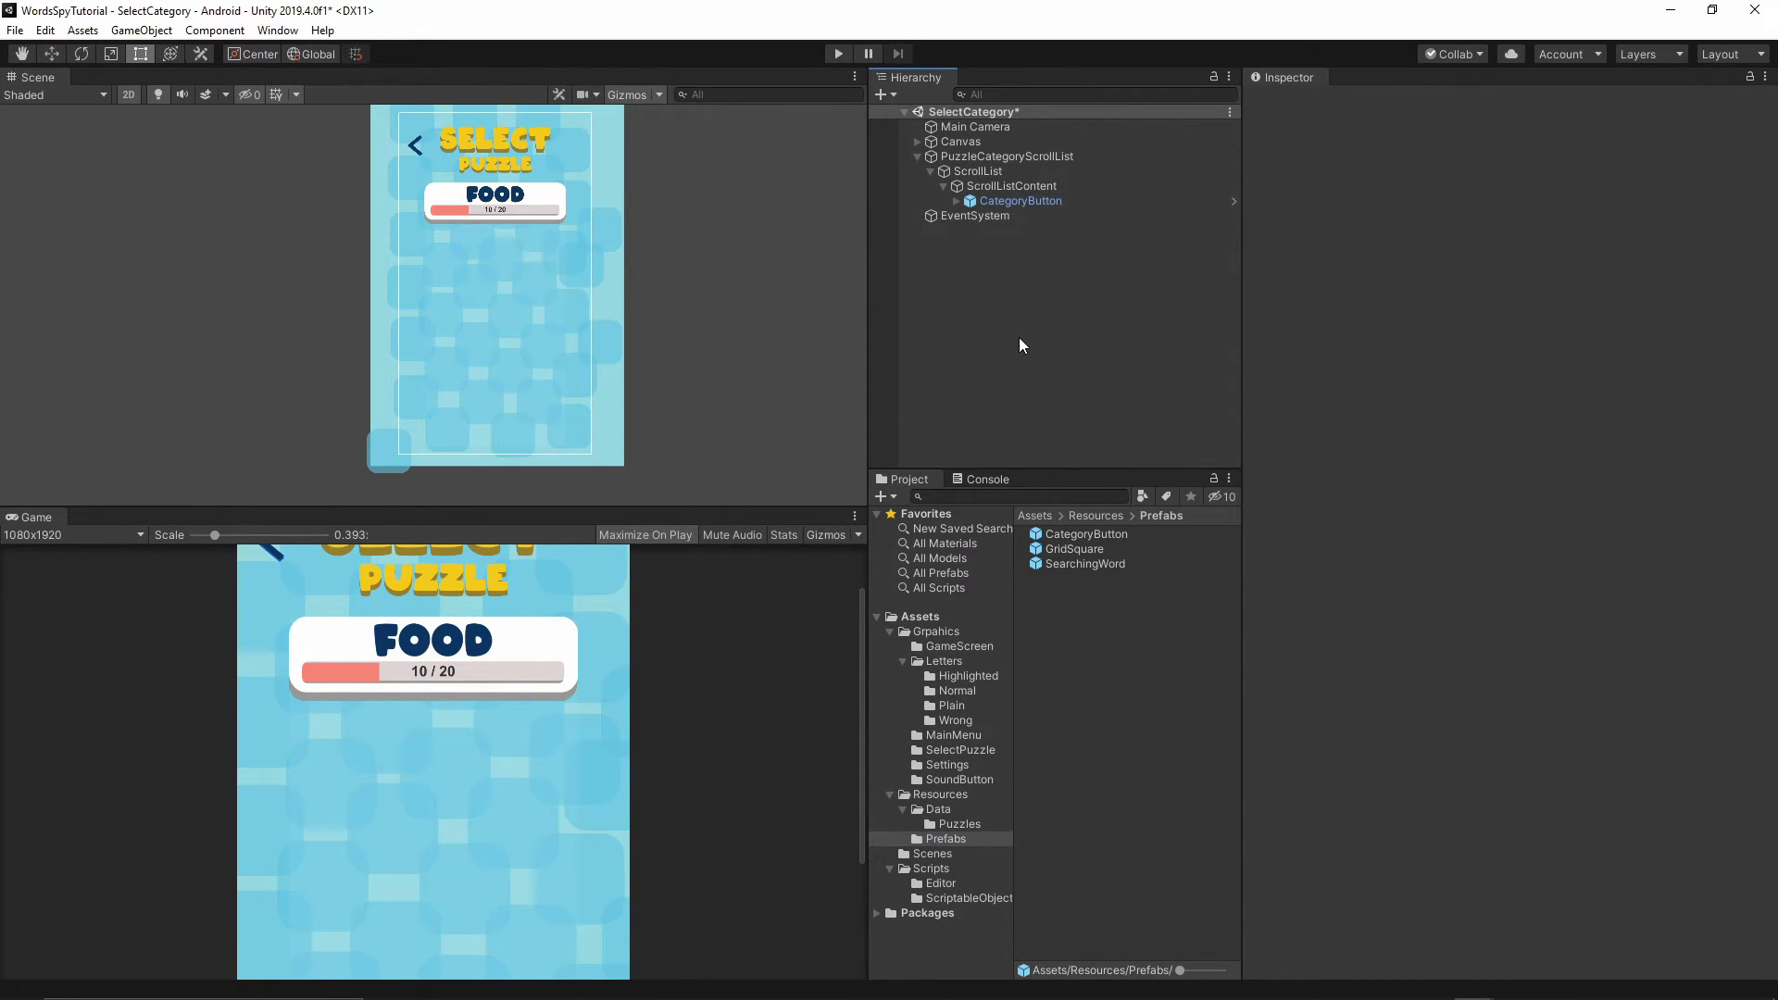
{"action": "left_click", "coordinate": [956, 201]}
{"action": "left_click", "coordinate": [1032, 201]}
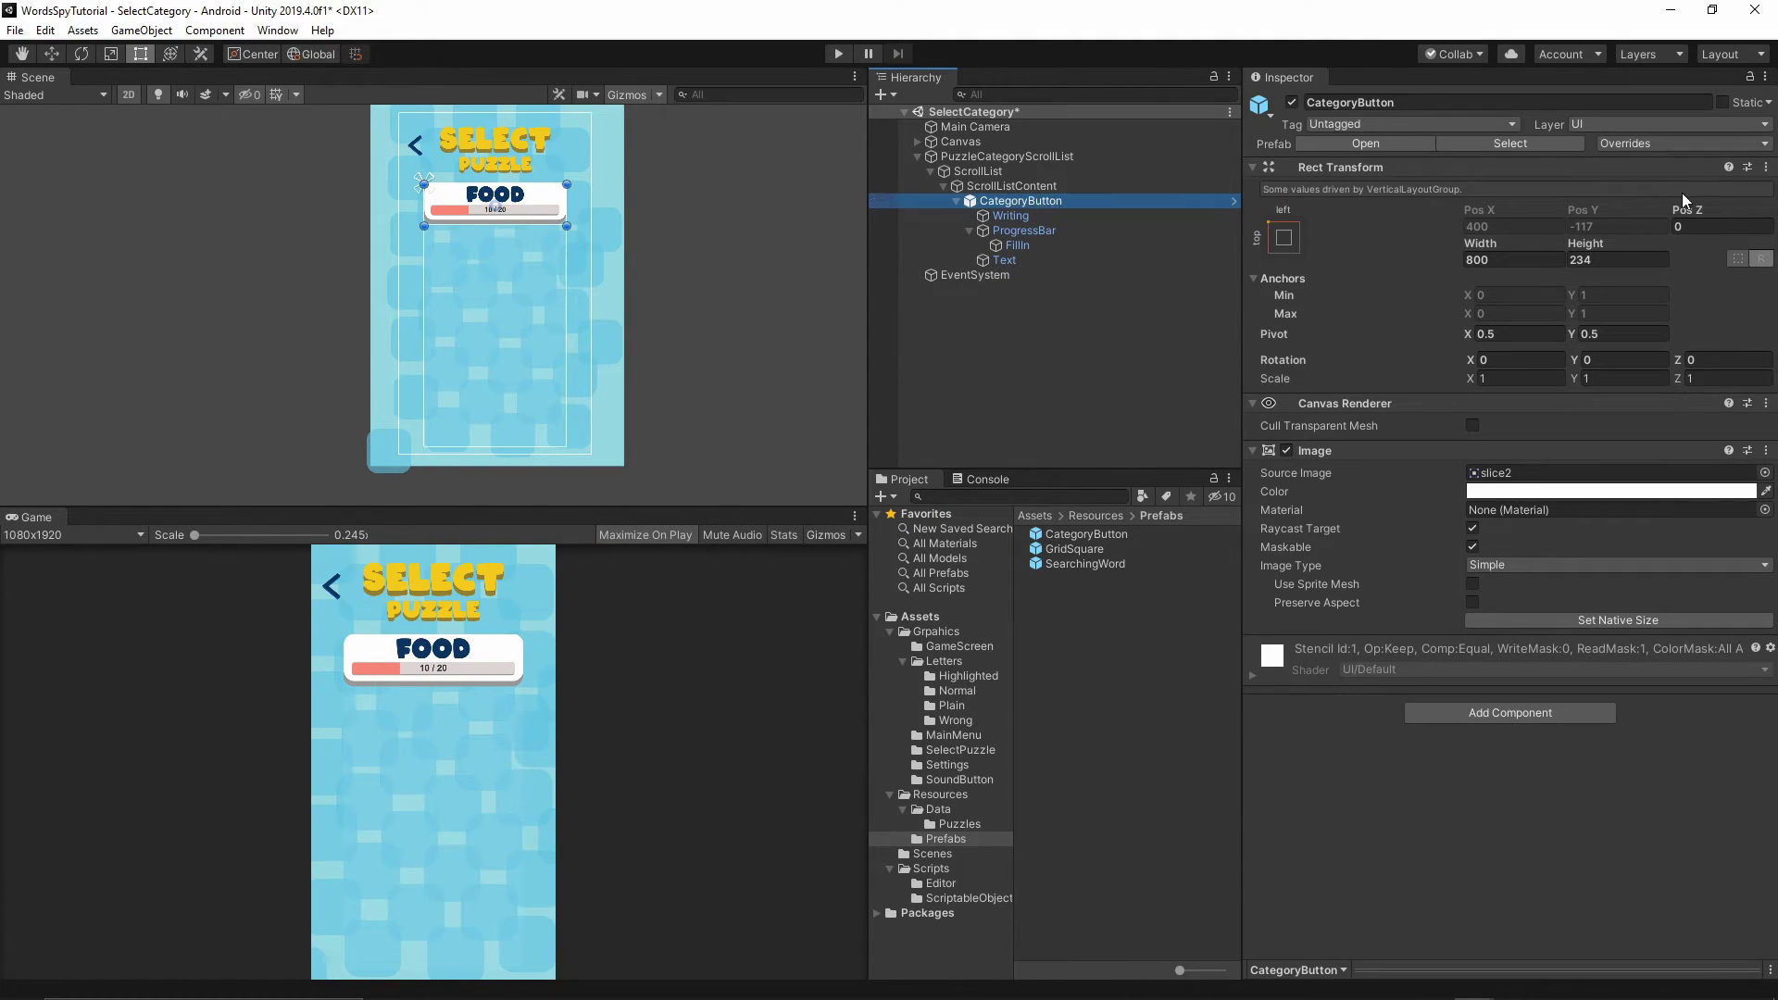
{"action": "left_click", "coordinate": [1414, 103]}
{"action": "type", "text": "Food"}
{"action": "key", "text": "Return"}
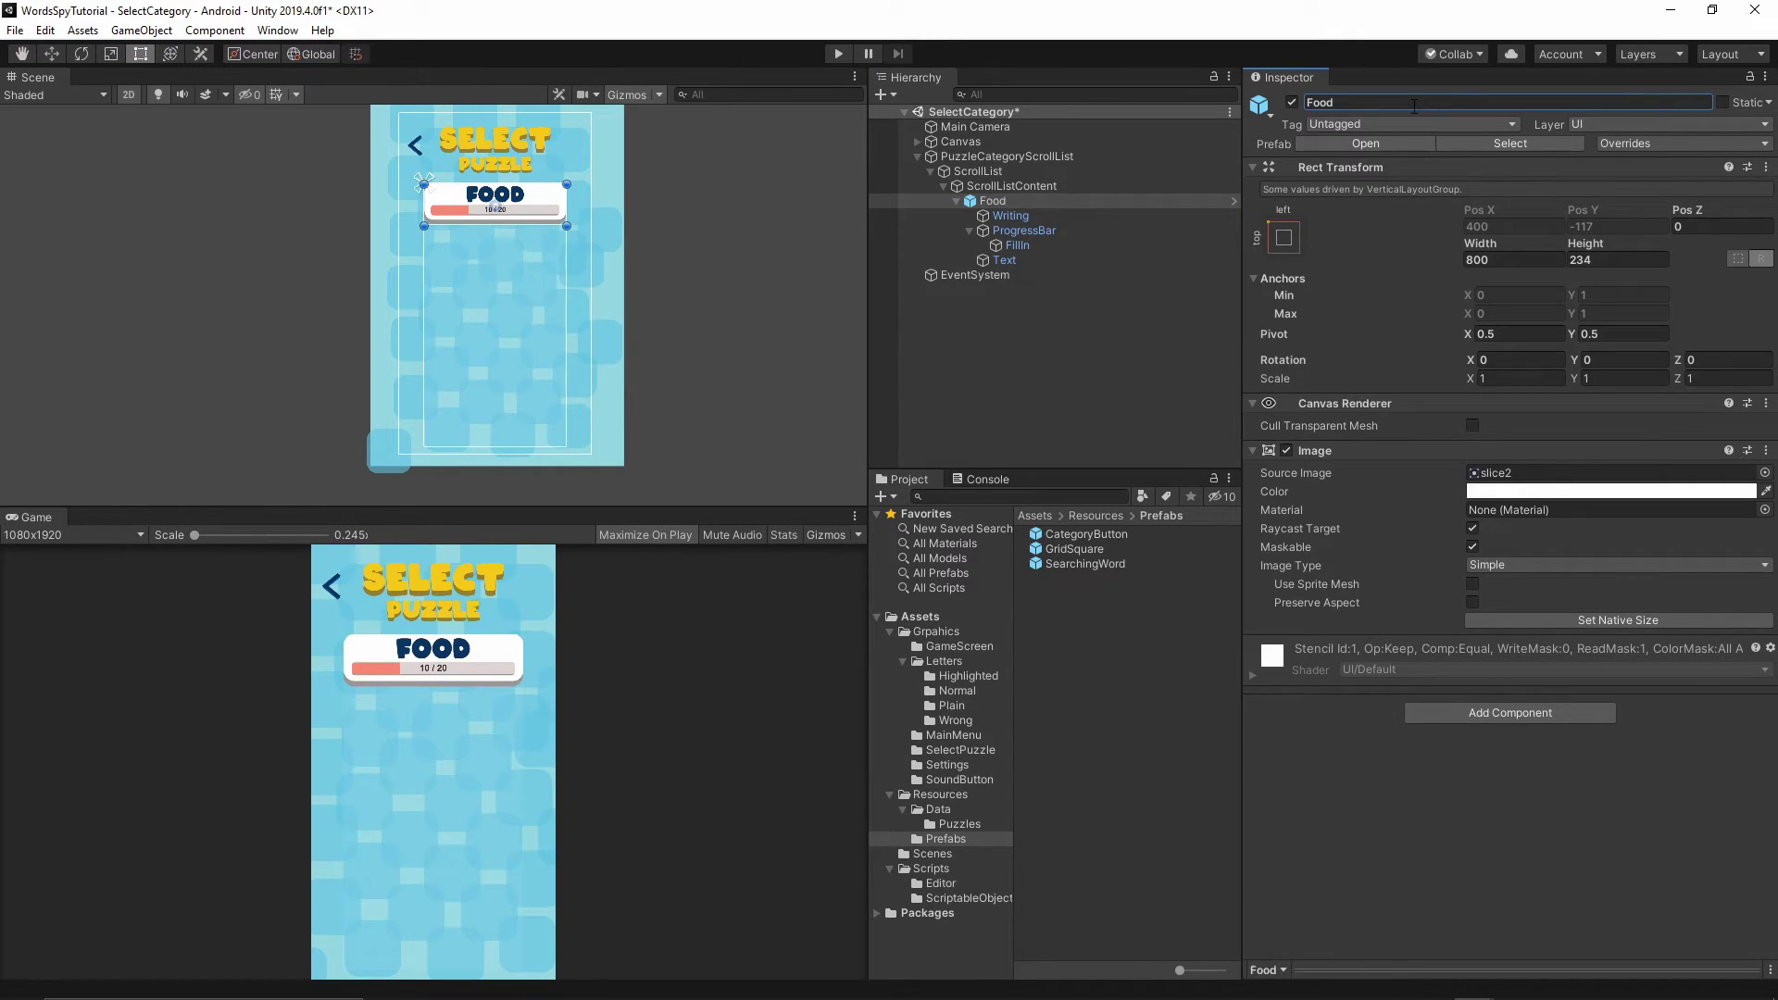
{"action": "left_click", "coordinate": [956, 201]}
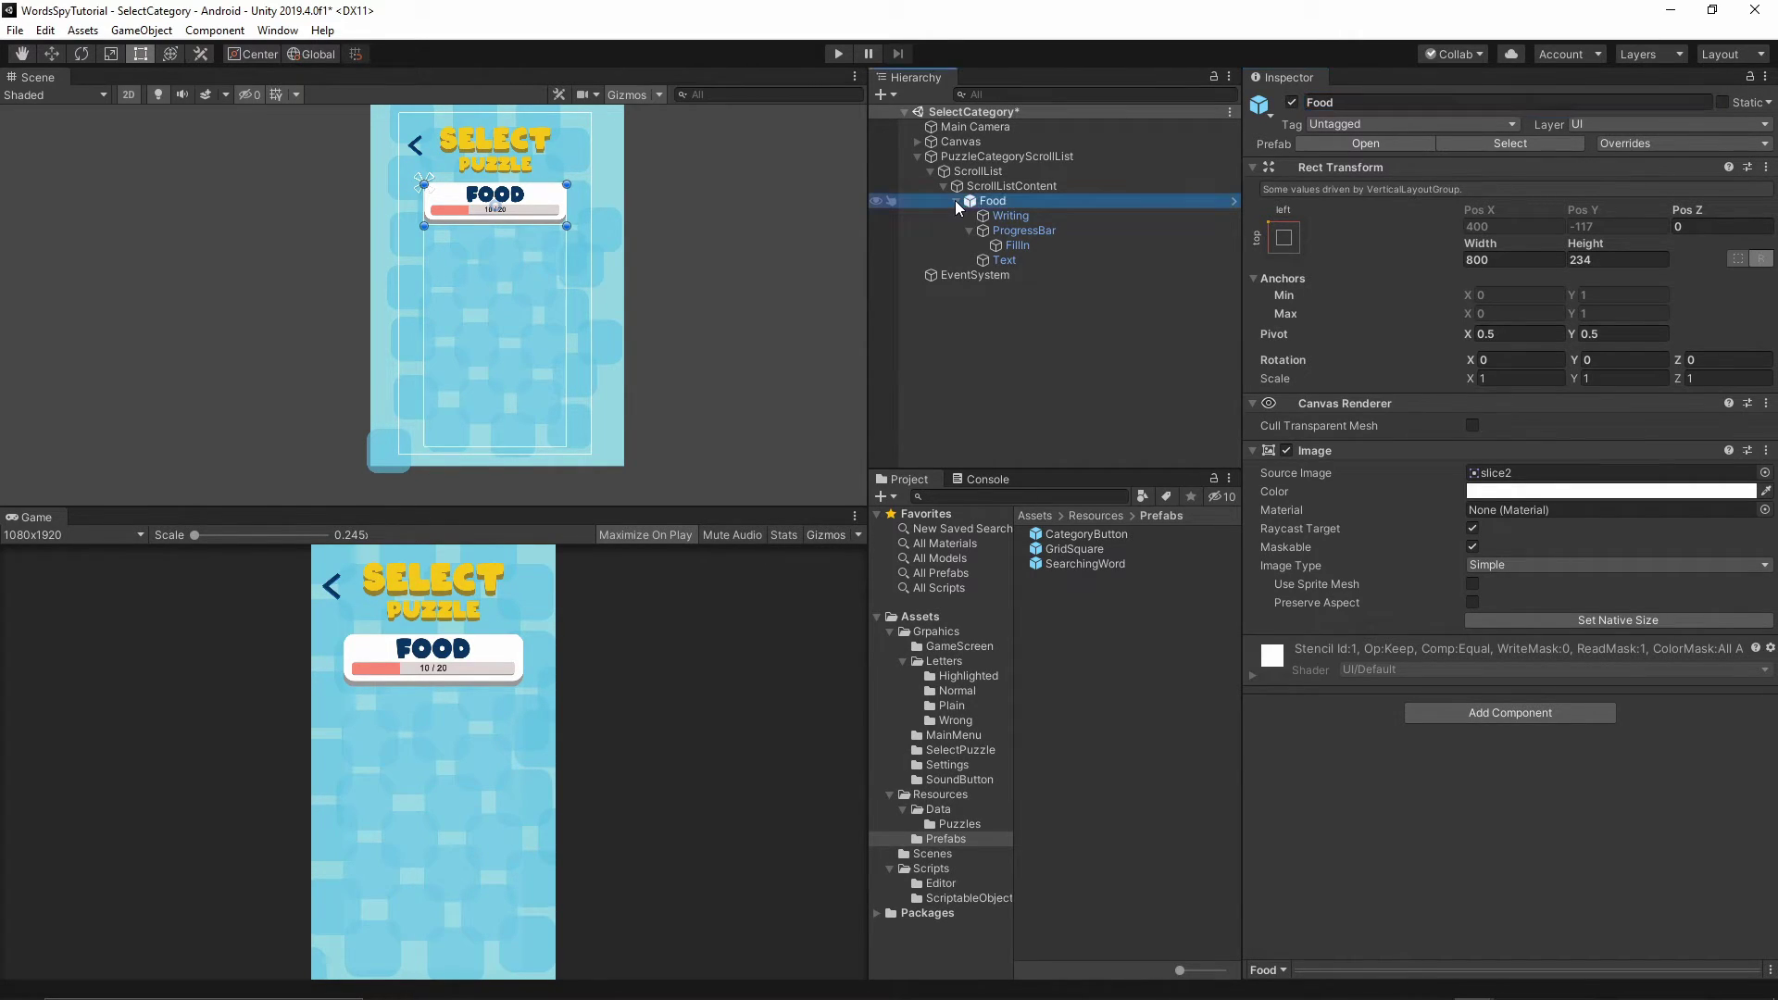
{"action": "left_click", "coordinate": [956, 201]}
{"action": "left_click", "coordinate": [955, 201]}
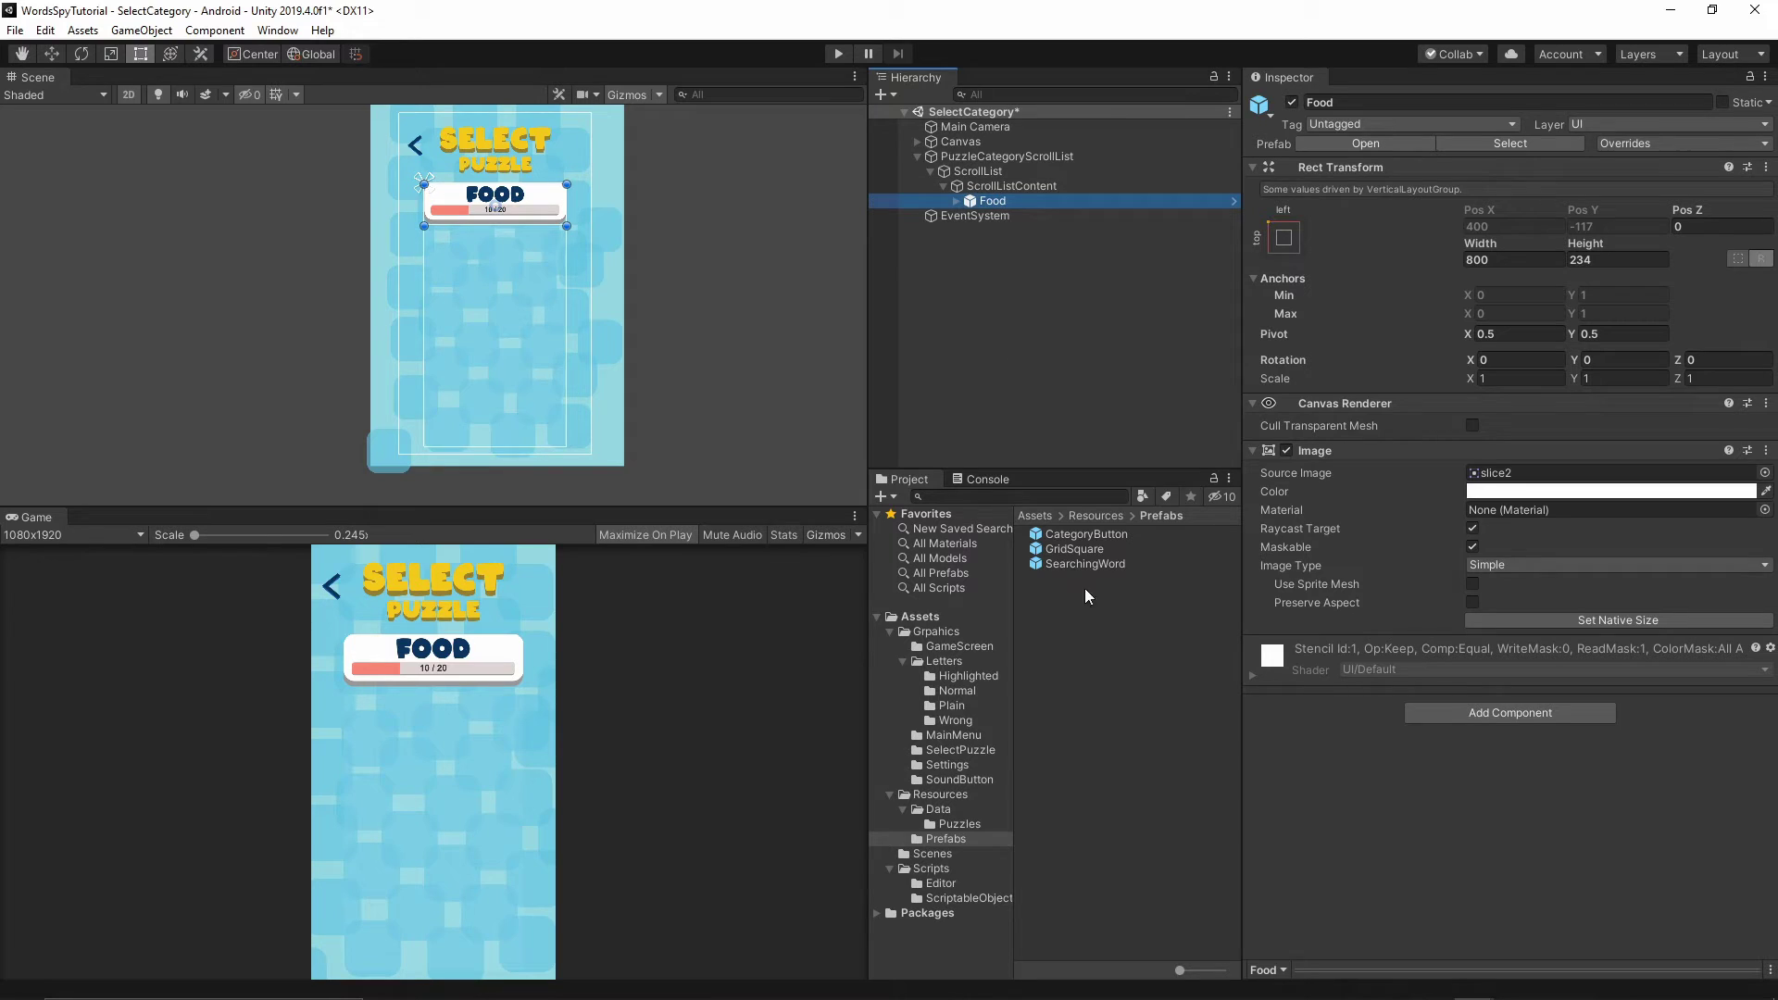
Add a second CategoryButton prefab under ScrollListContent and assign the slice3 sprite to its Writing image at native size.
{"action": "left_click_drag", "start_coordinate": [1080, 536], "coordinate": [998, 186]}
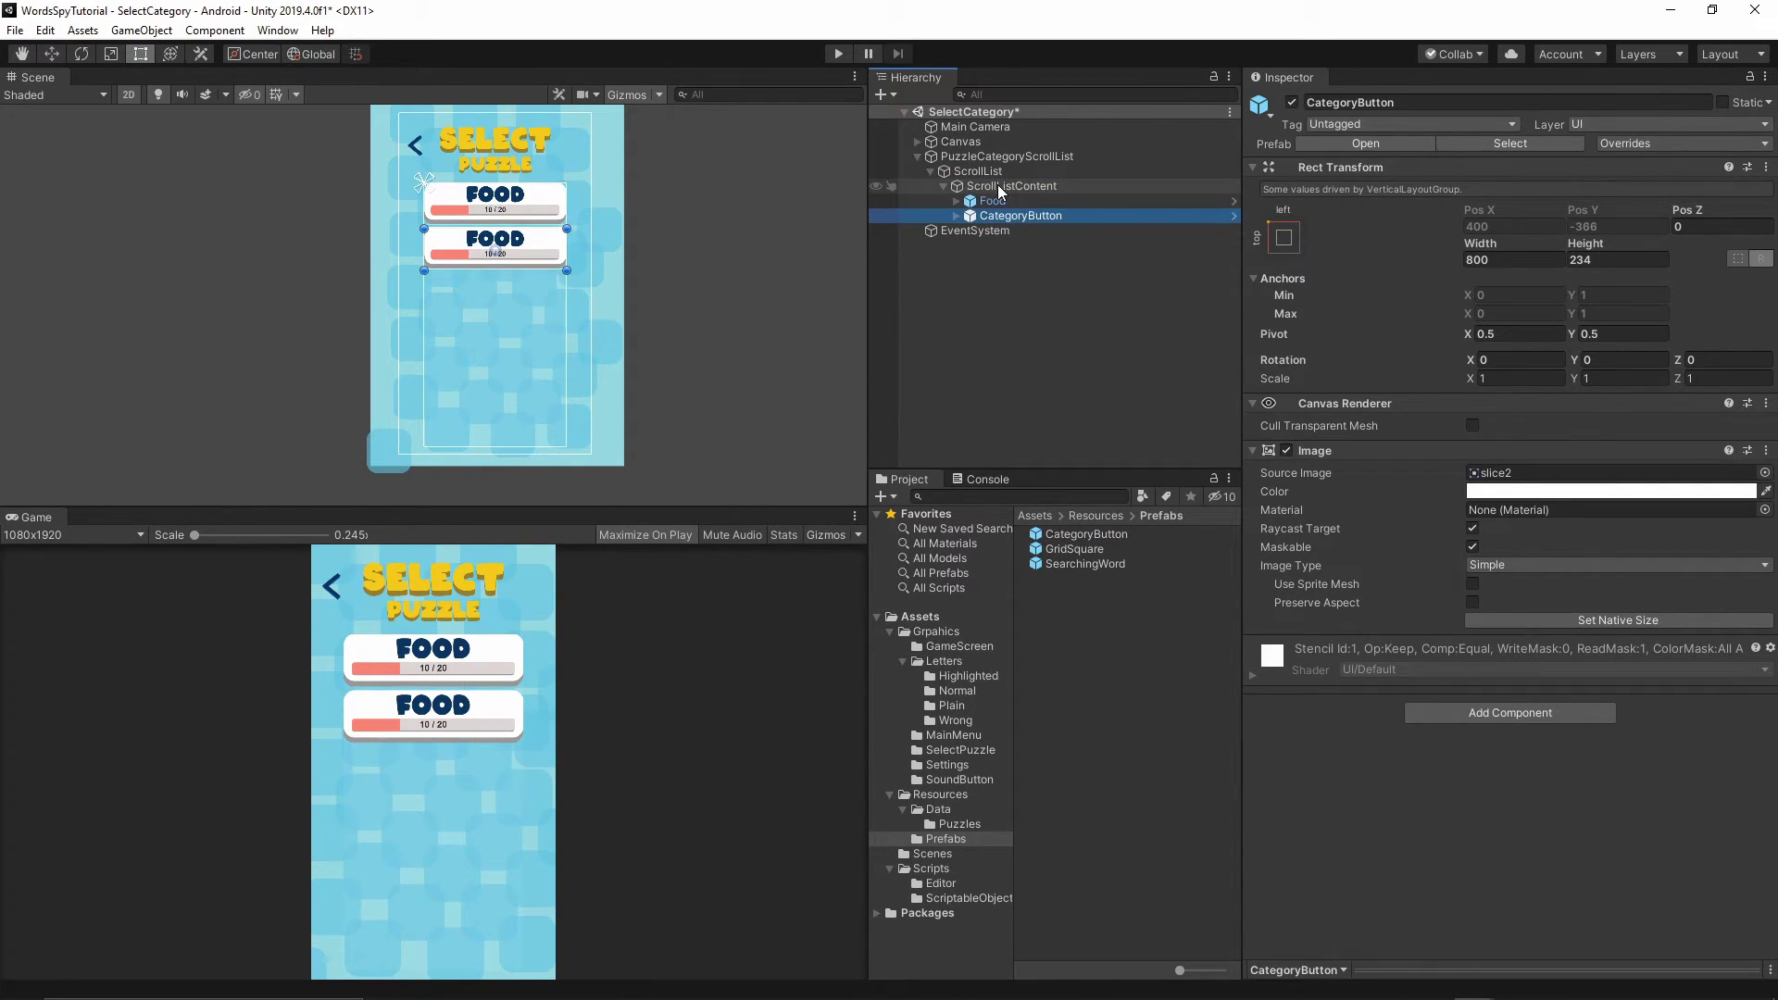
{"action": "left_click", "coordinate": [957, 215]}
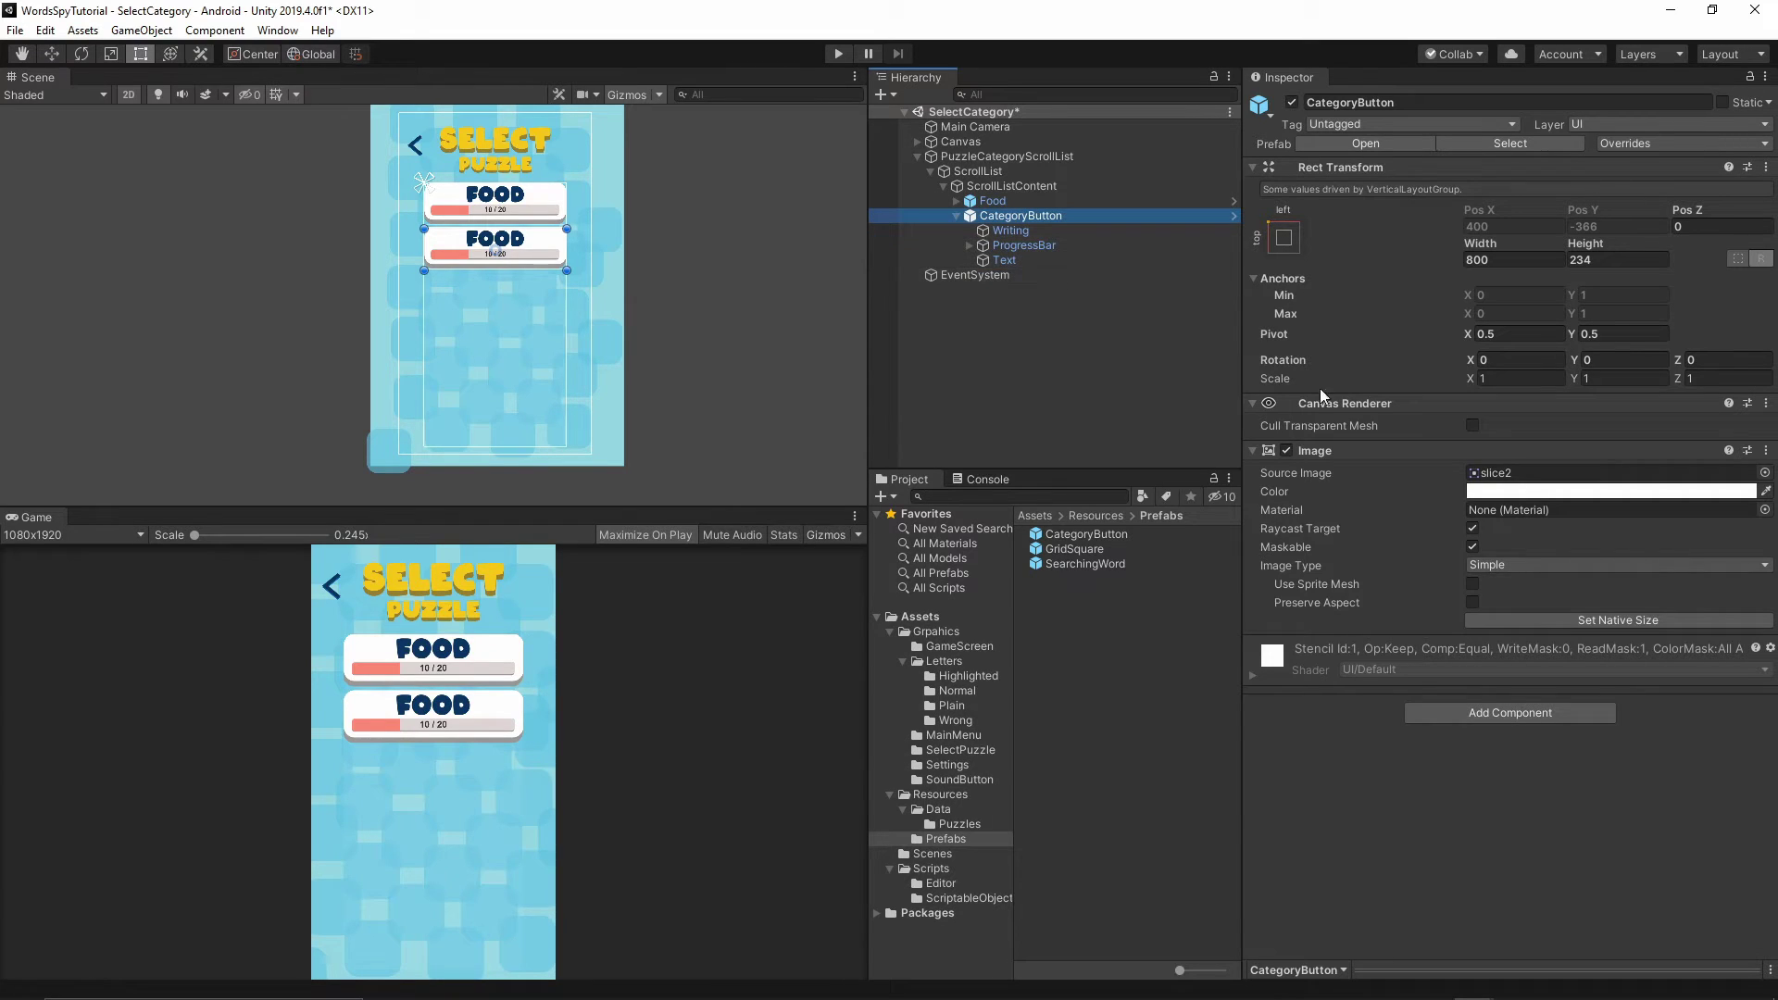
{"action": "left_click", "coordinate": [1511, 473]}
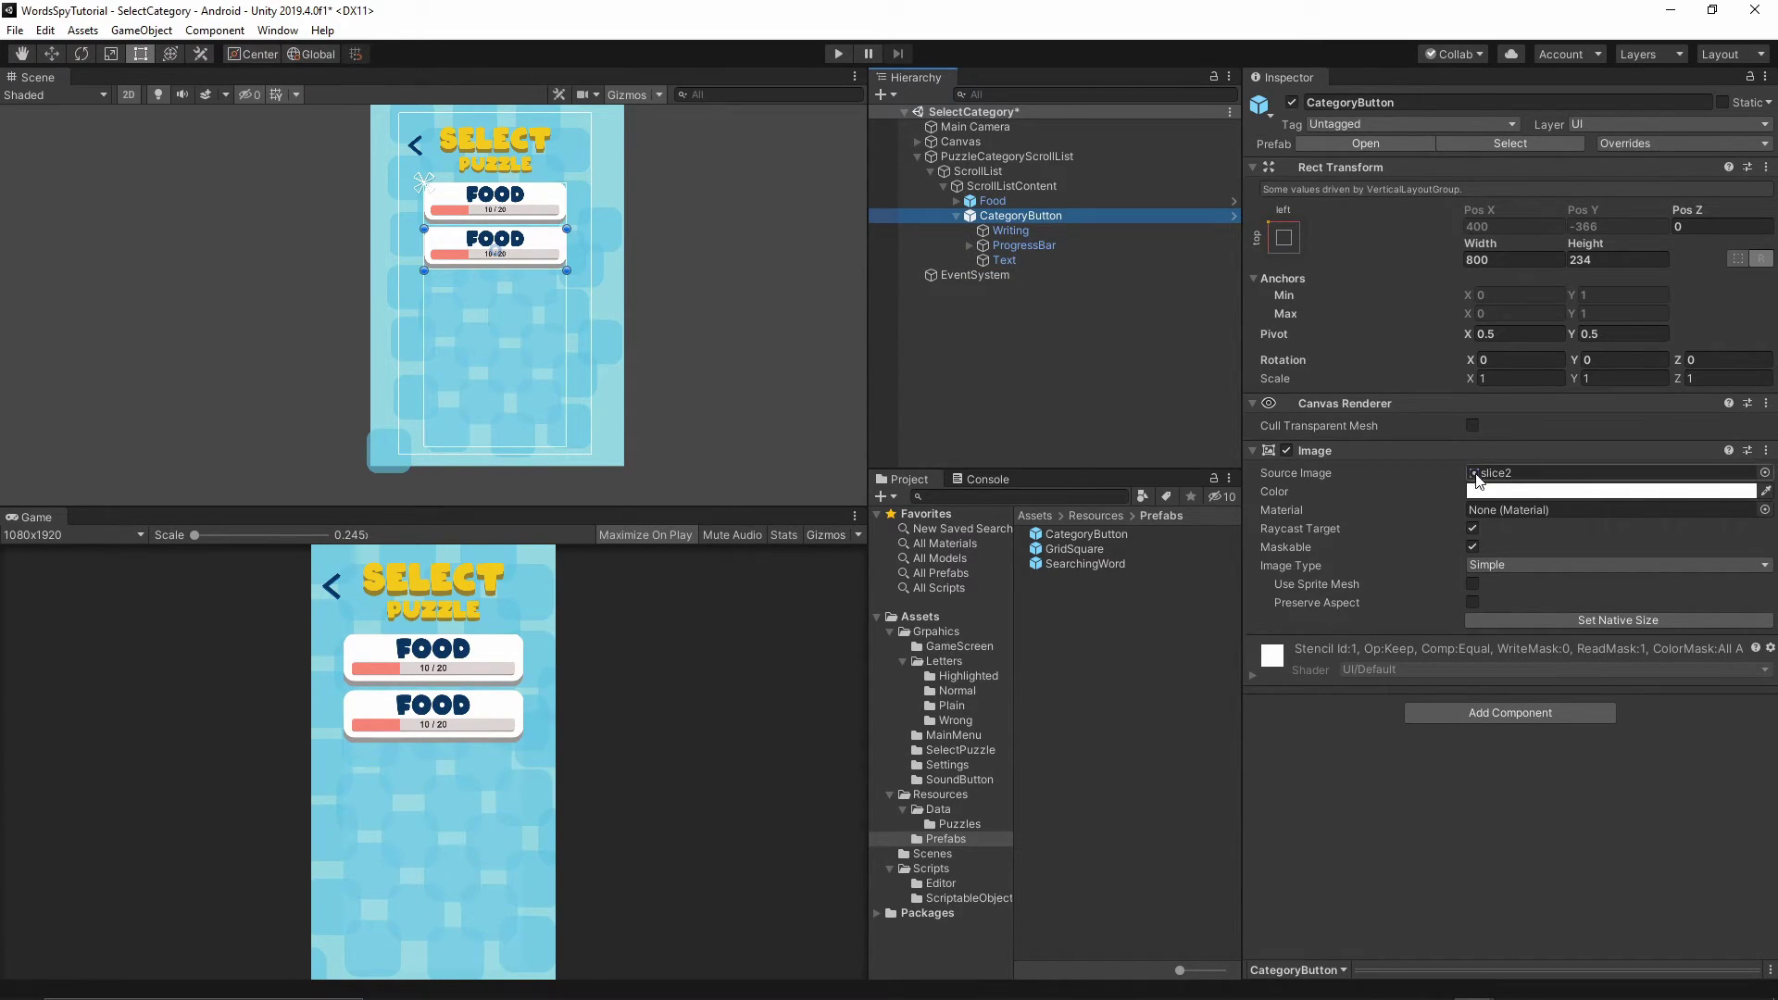
{"action": "left_click", "coordinate": [1008, 230]}
{"action": "left_click", "coordinate": [1519, 439]}
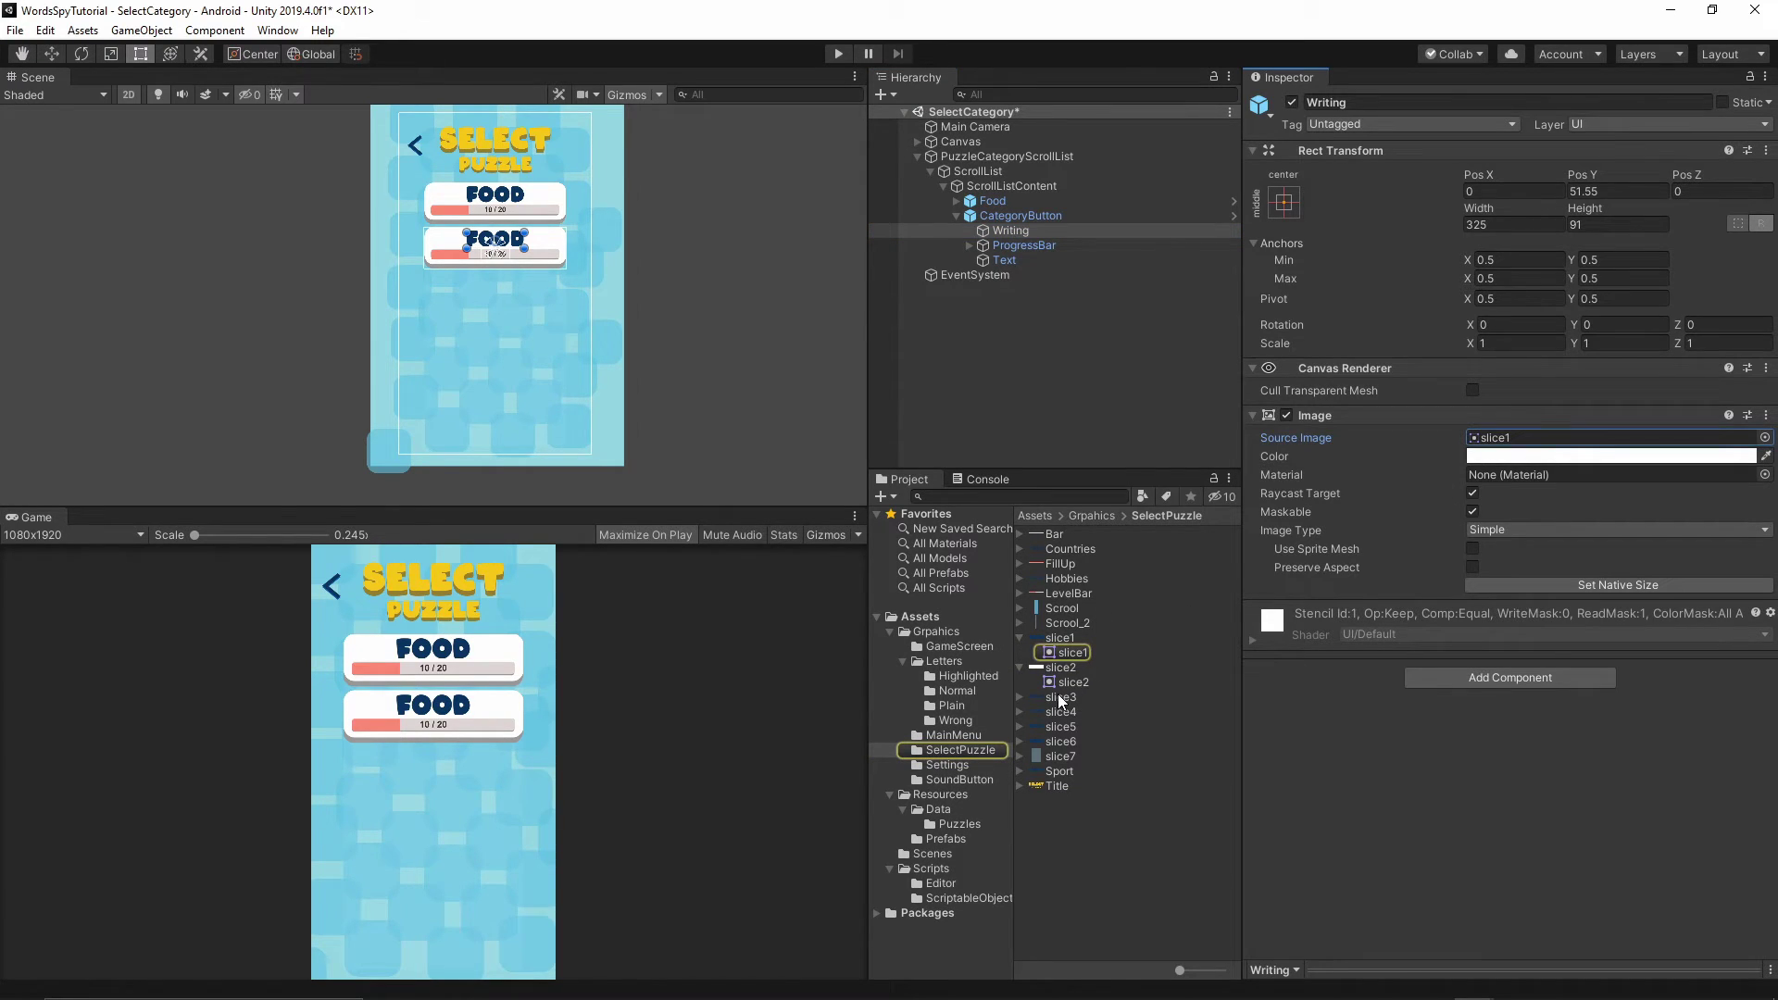
{"action": "left_click_drag", "start_coordinate": [1065, 699], "coordinate": [1517, 445]}
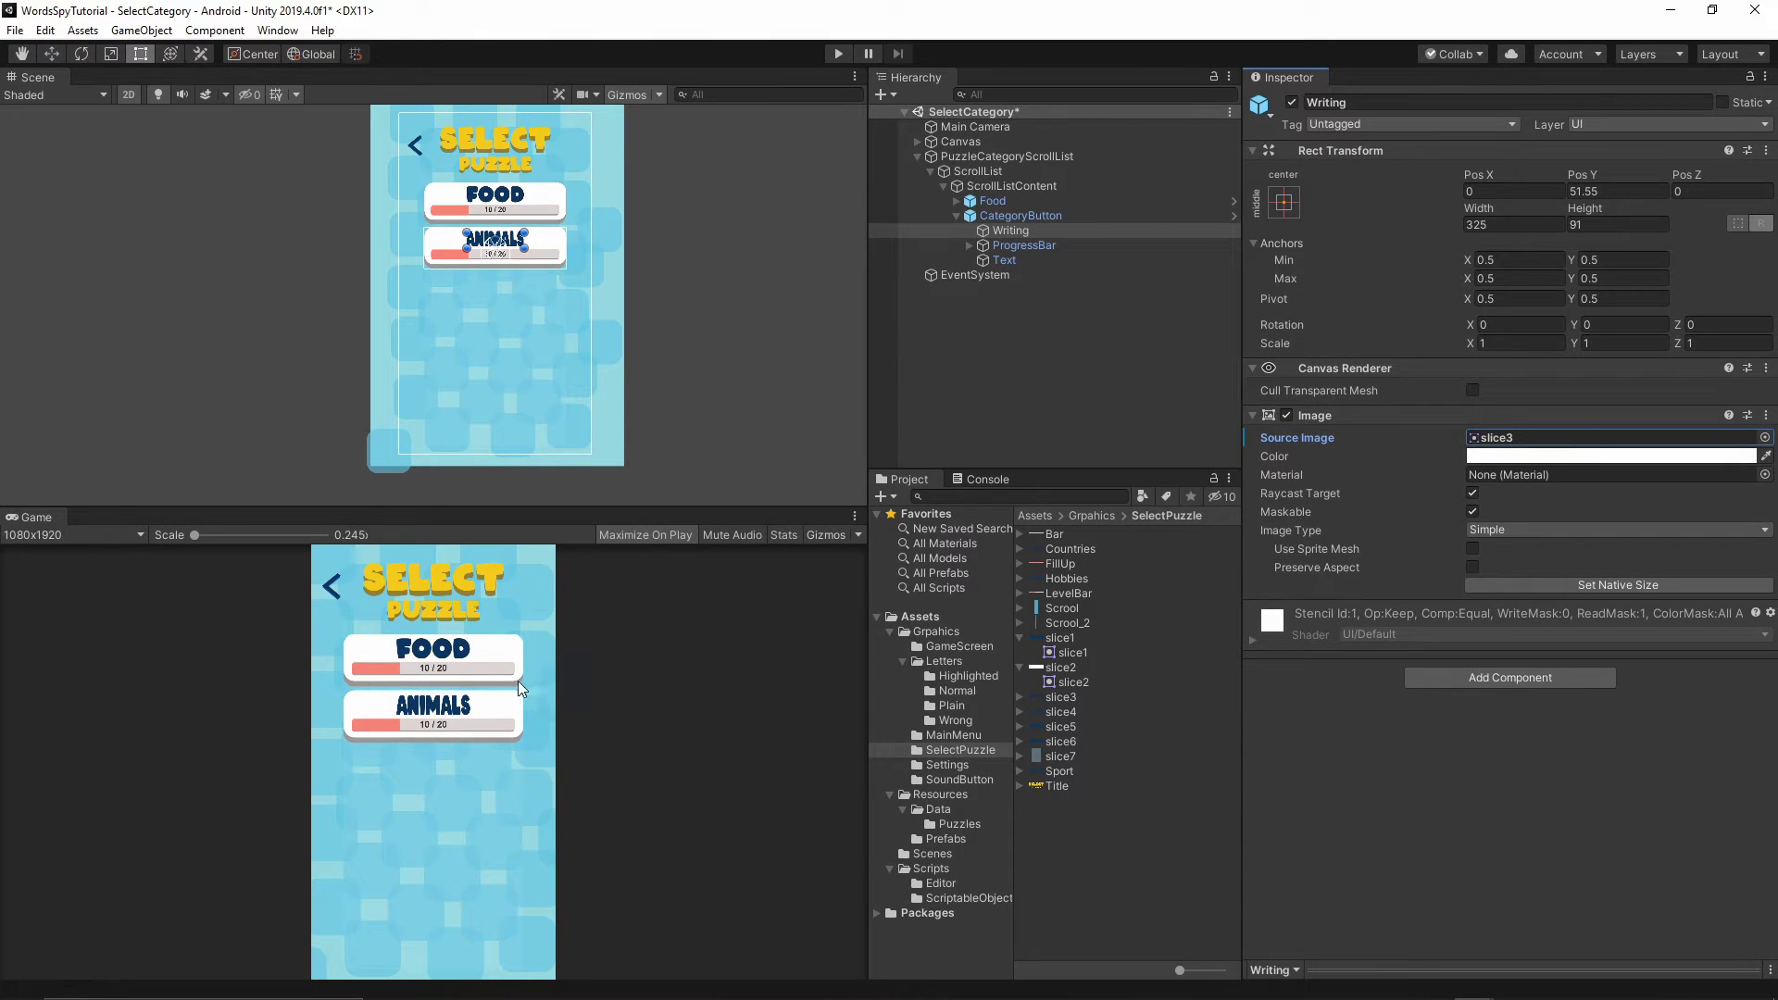
{"action": "left_click", "coordinate": [1609, 588]}
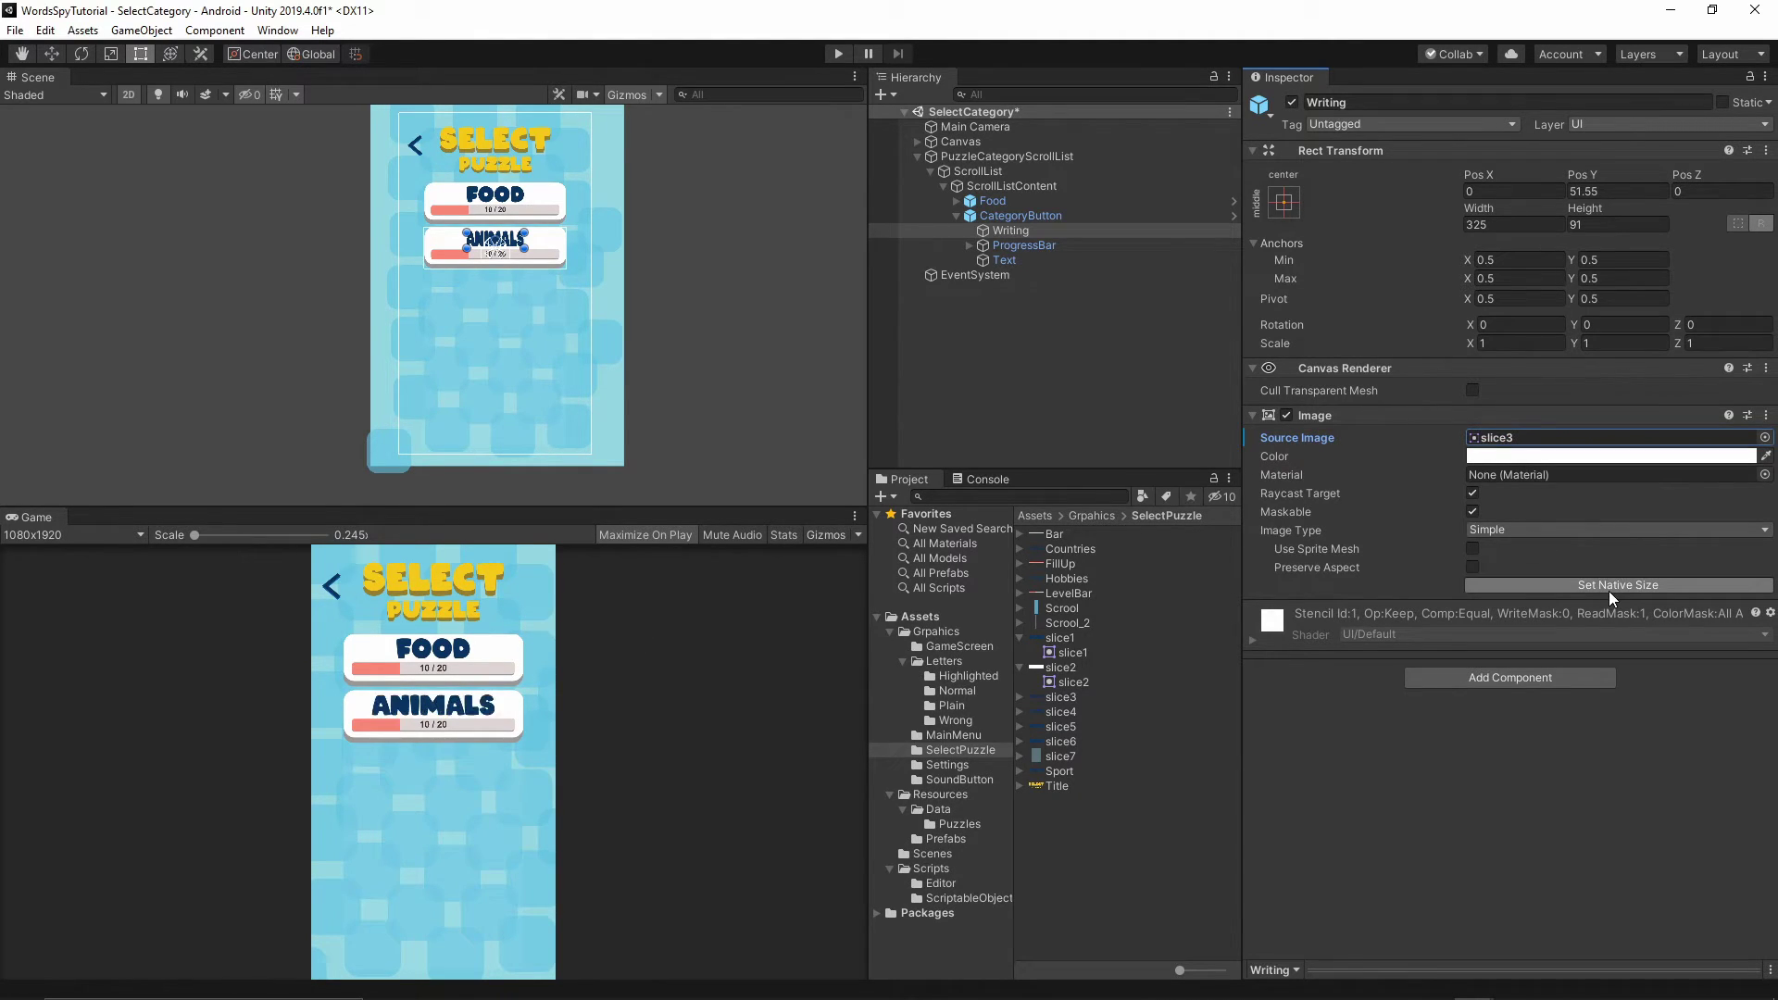
Add a third button to ScrollListContent from the CategoryButton prefab.
{"action": "left_click", "coordinate": [945, 839]}
{"action": "left_click", "coordinate": [1091, 535]}
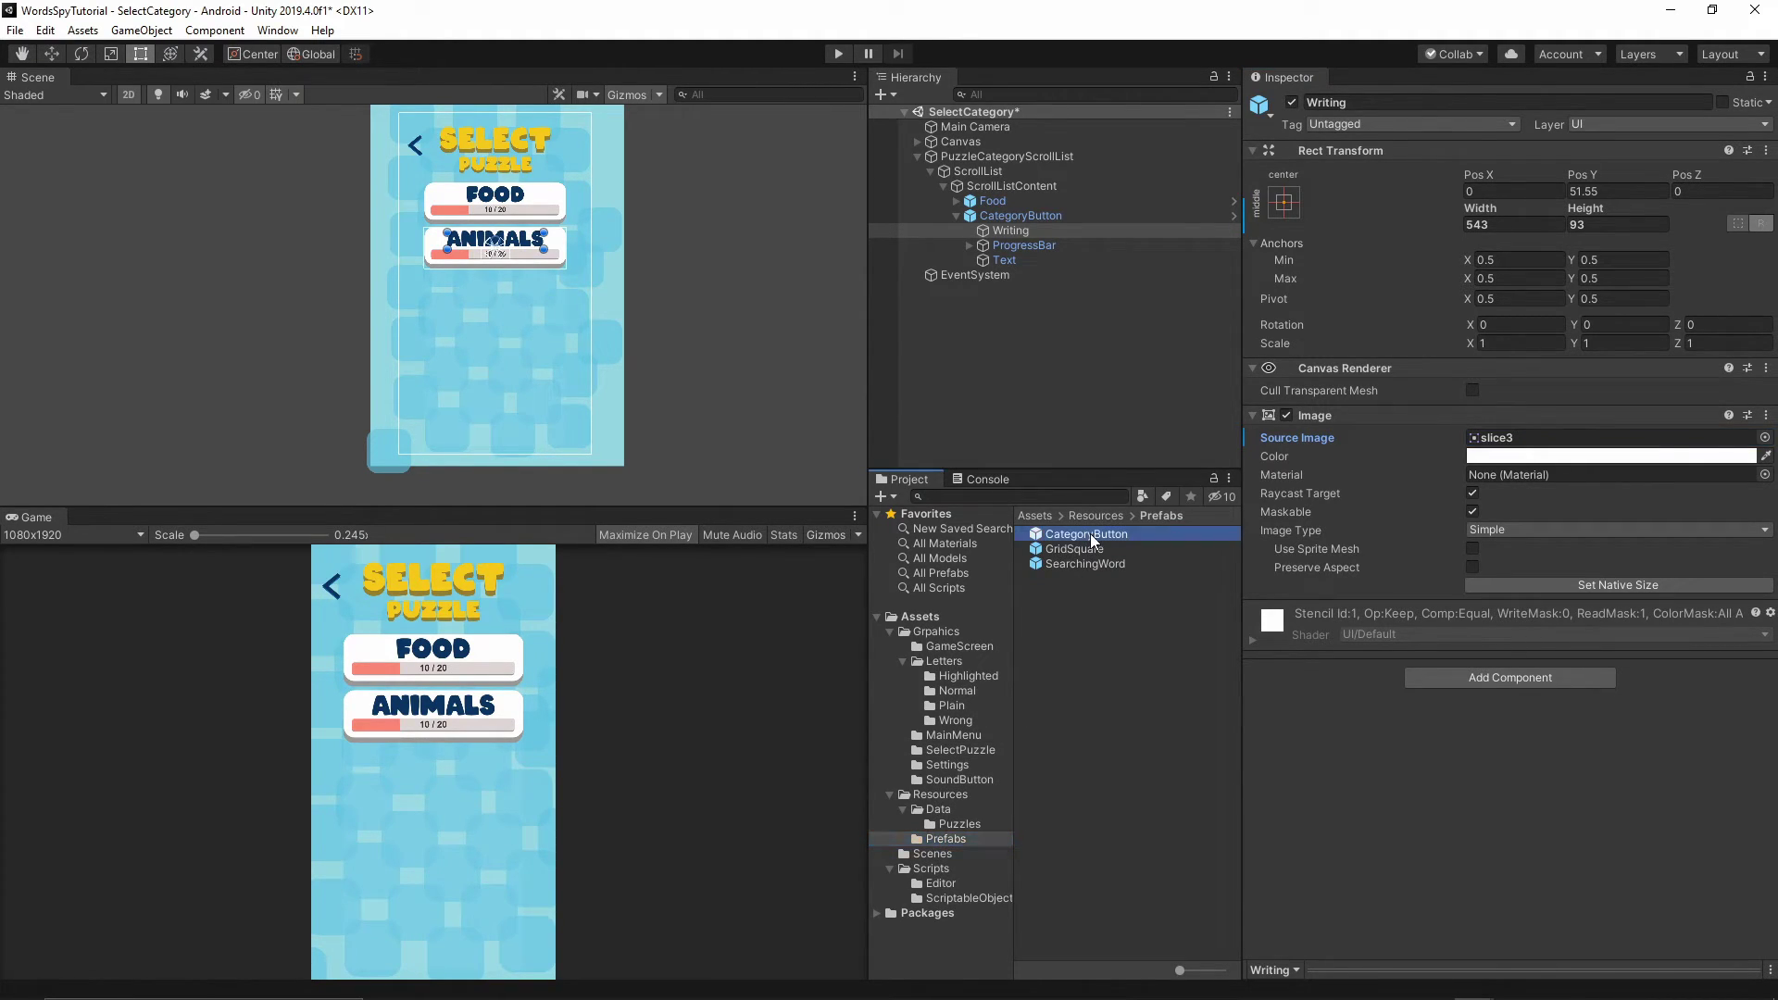
{"action": "left_click_drag", "start_coordinate": [1091, 534], "coordinate": [993, 188]}
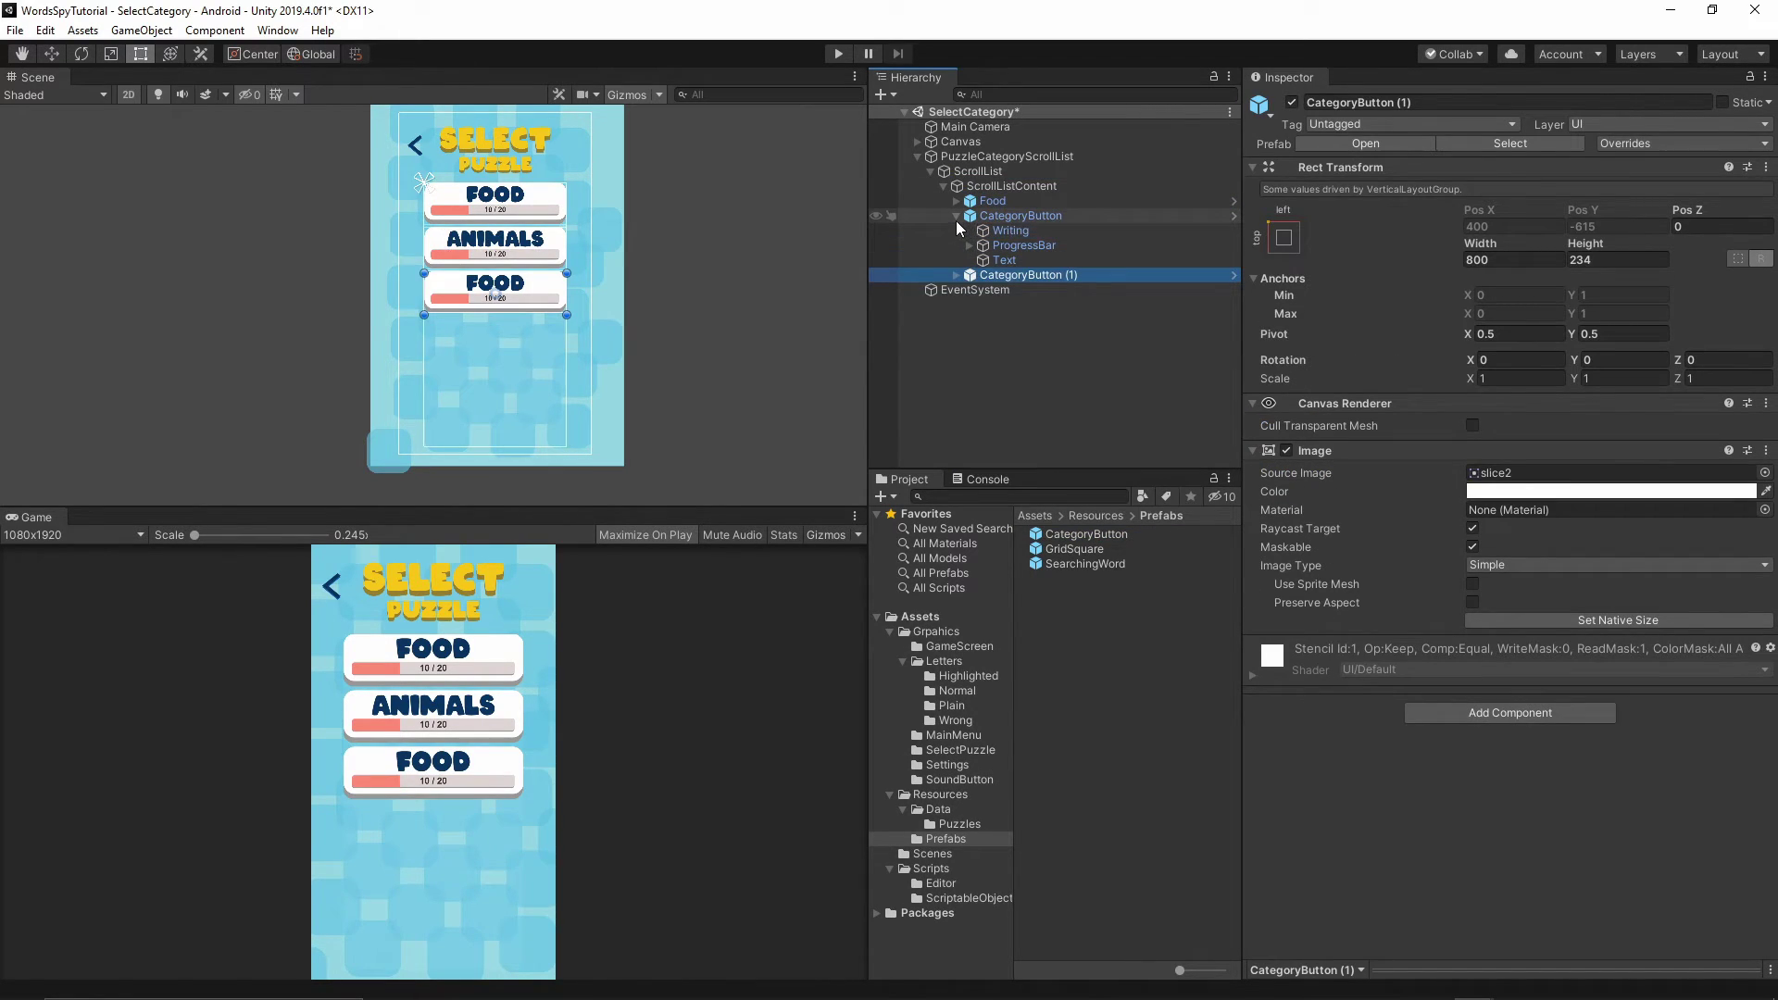
Collapse the second category button and rename it as Animals.
{"action": "left_click", "coordinate": [957, 217]}
{"action": "left_click", "coordinate": [1013, 216]}
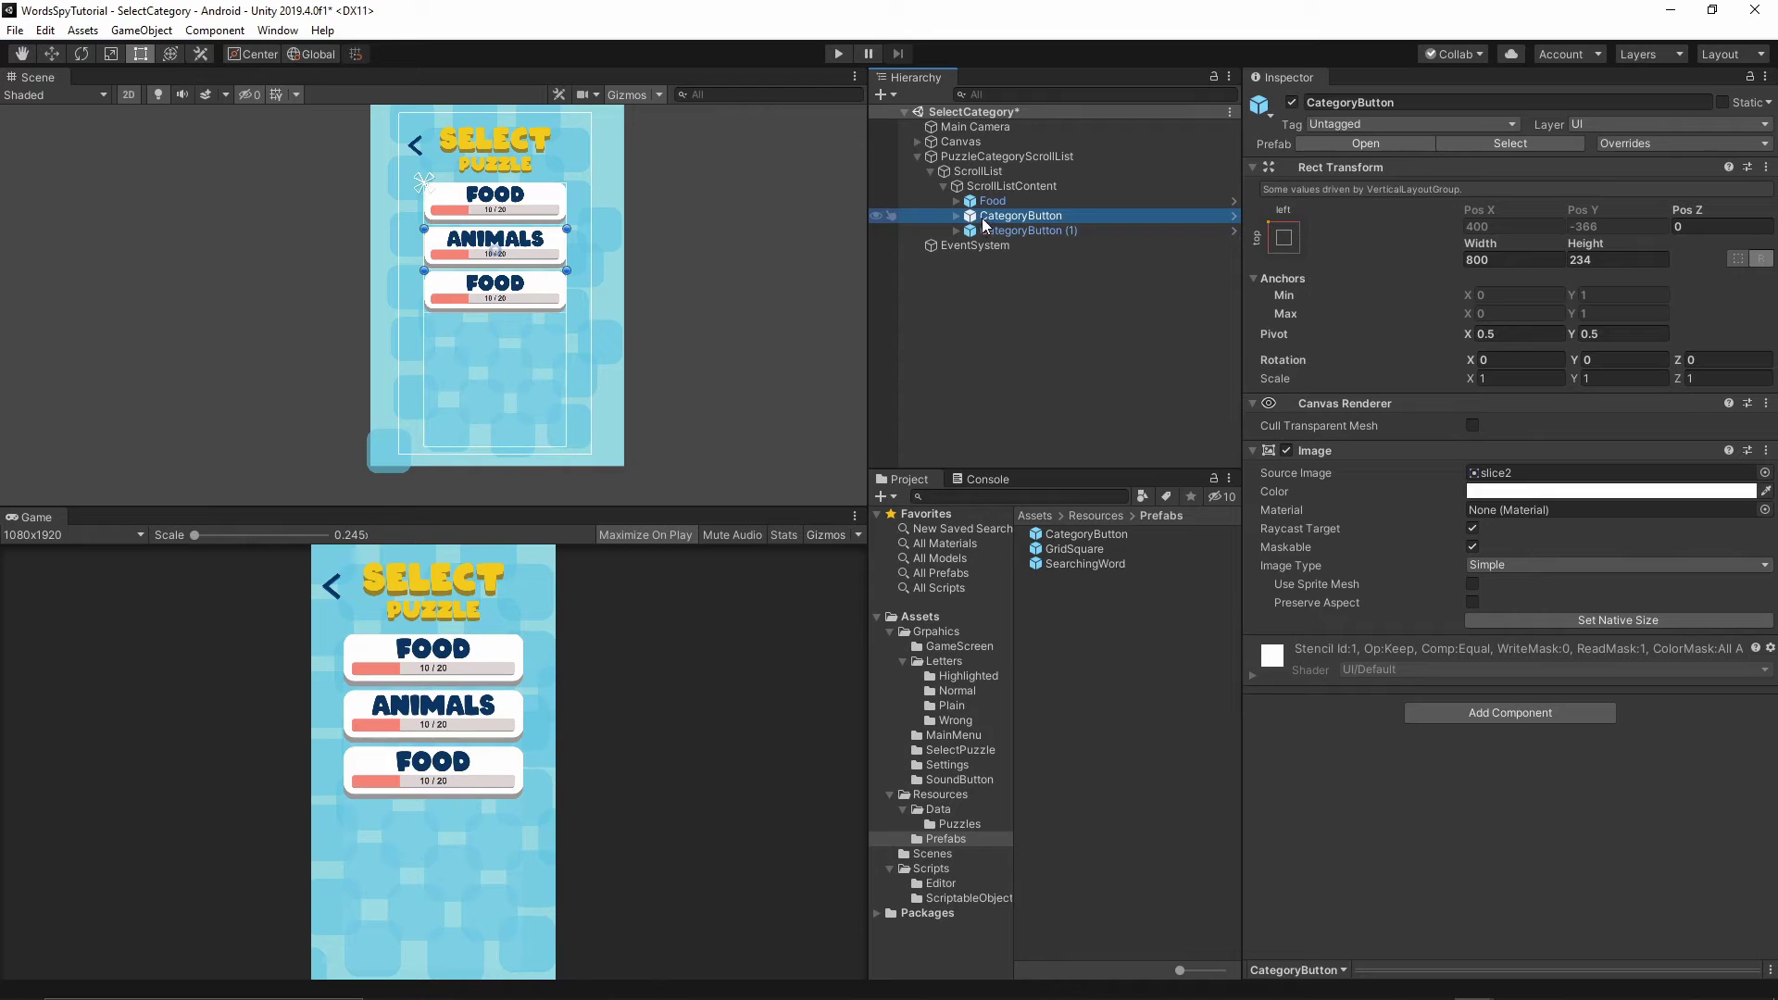
{"action": "left_click", "coordinate": [1436, 104]}
{"action": "type", "text": "Animals"}
{"action": "key", "text": "Return"}
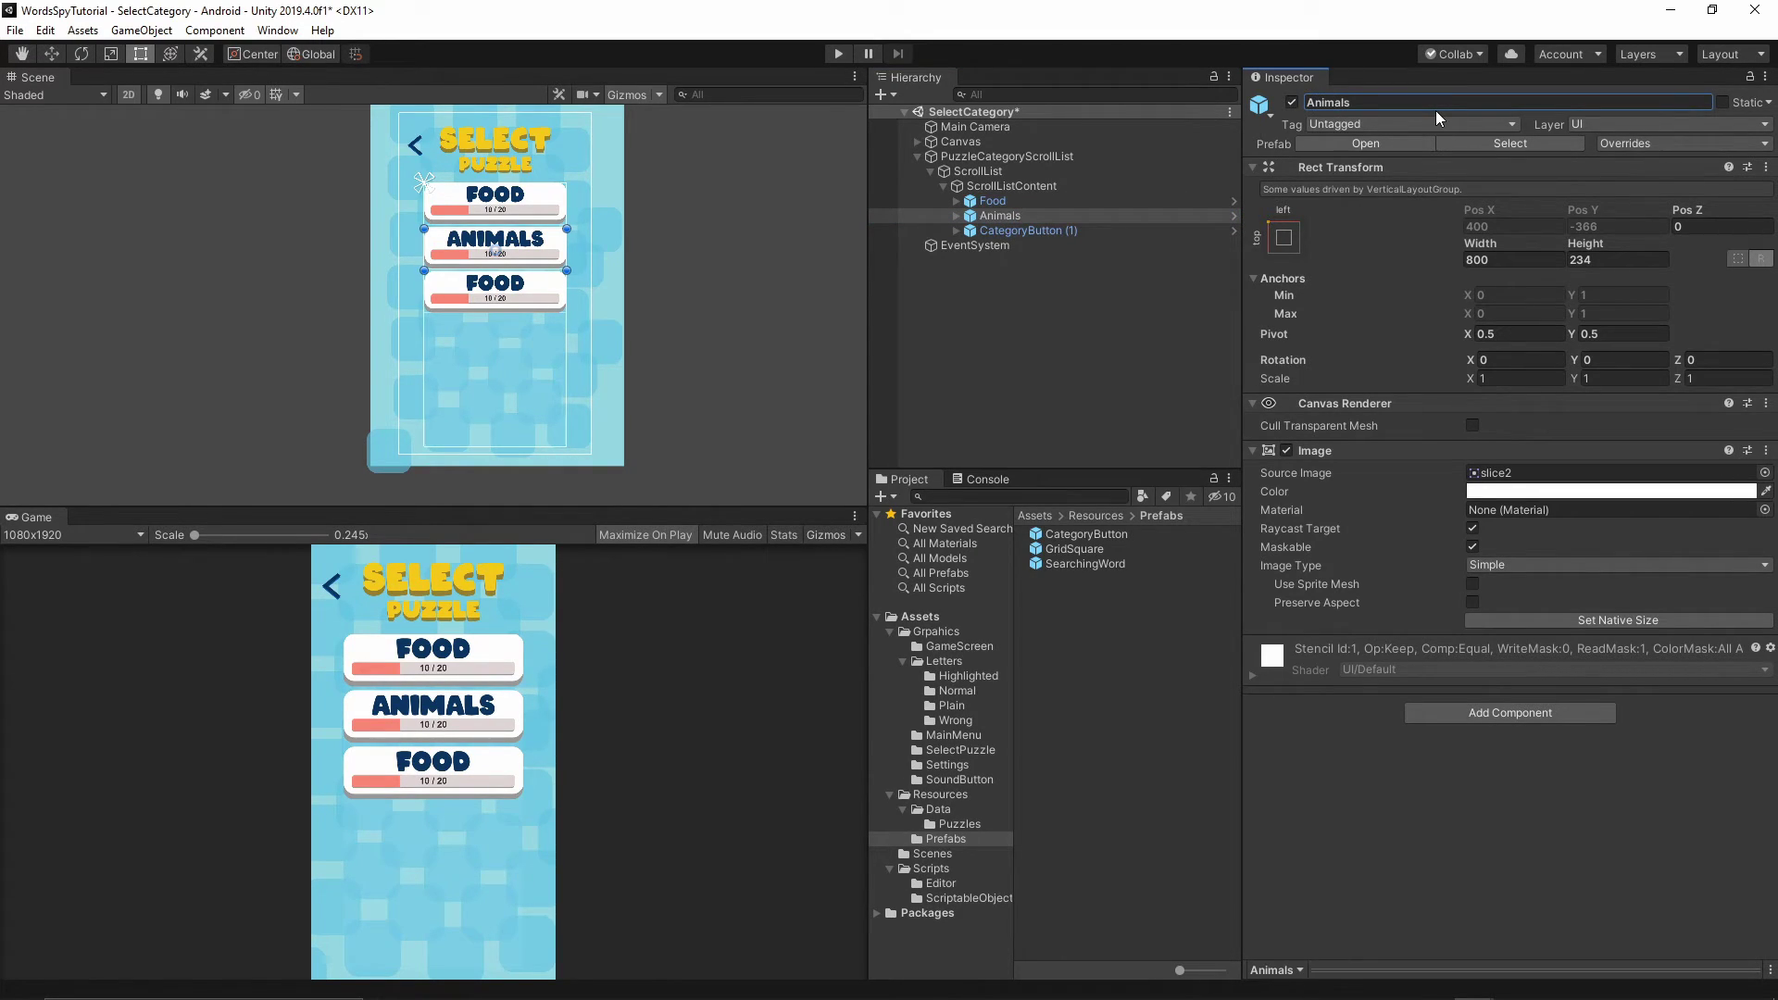
Rename the third category button, CategoryButton (1), as Sport.
{"action": "left_click", "coordinate": [1042, 228]}
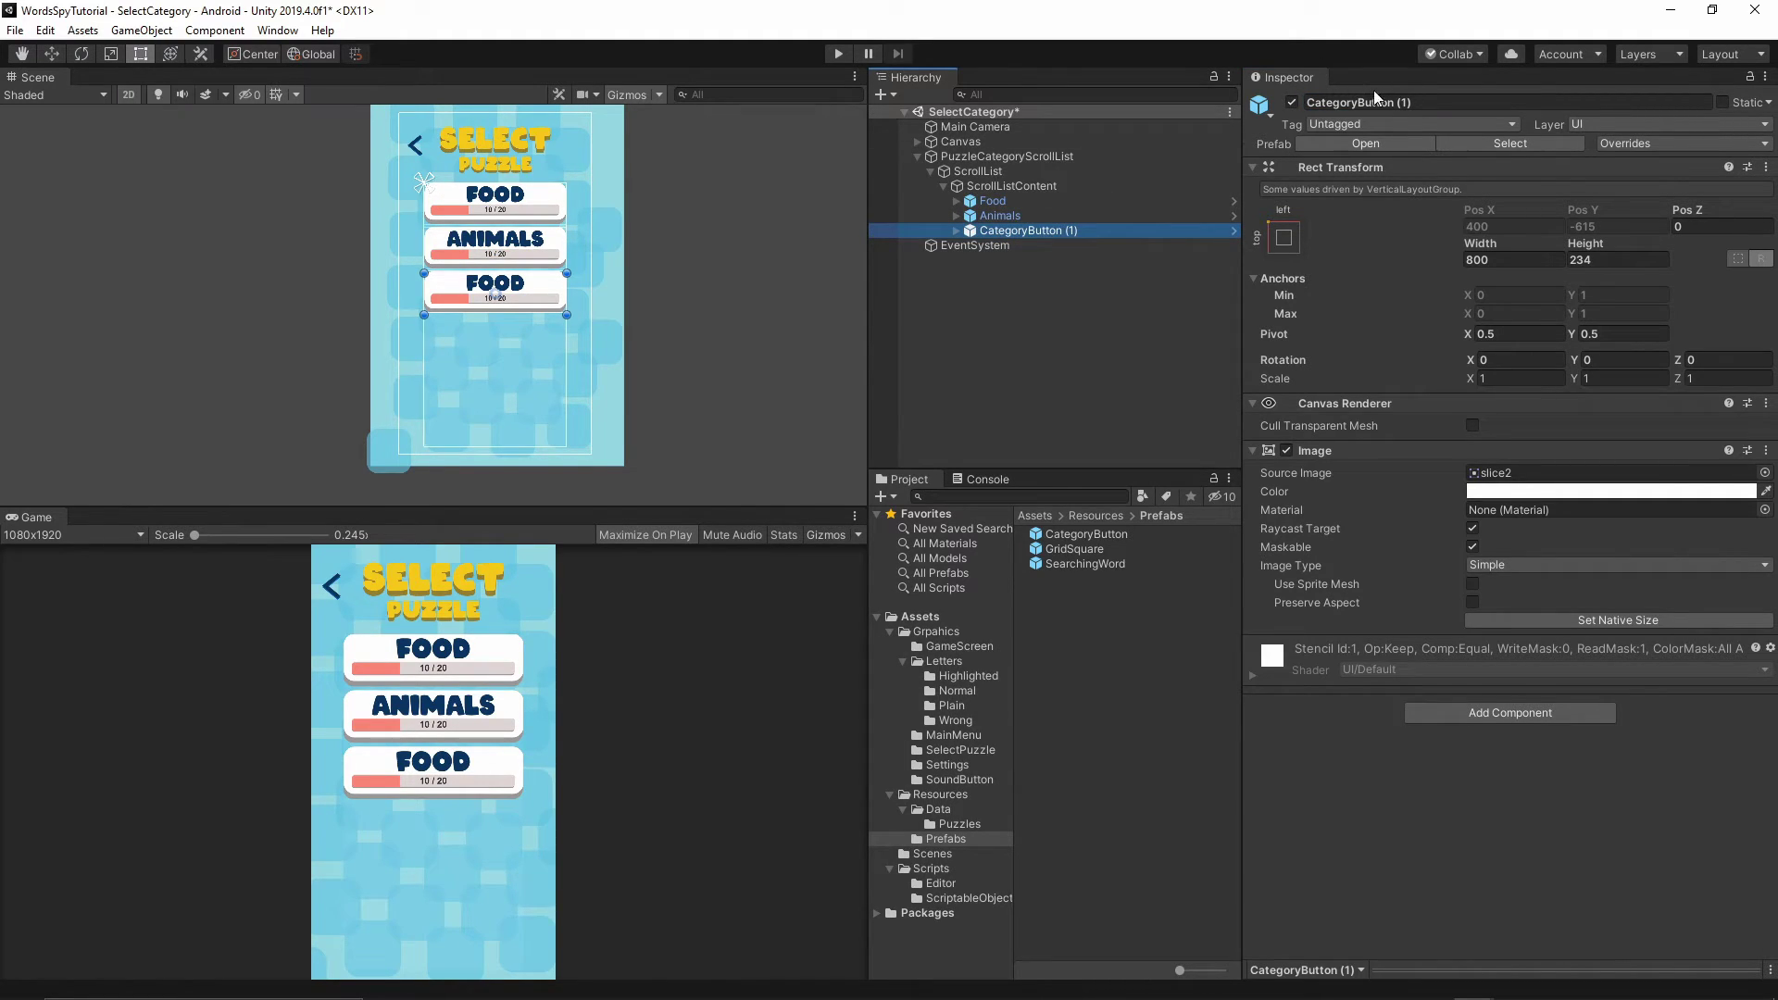
{"action": "left_click", "coordinate": [1431, 101]}
{"action": "type", "text": "Sport"}
{"action": "key", "text": "Return"}
Assign the Sport sprite to the Sport button's Writing image at native size, and collapse the button.
{"action": "left_click", "coordinate": [955, 231]}
{"action": "left_click", "coordinate": [1006, 245]}
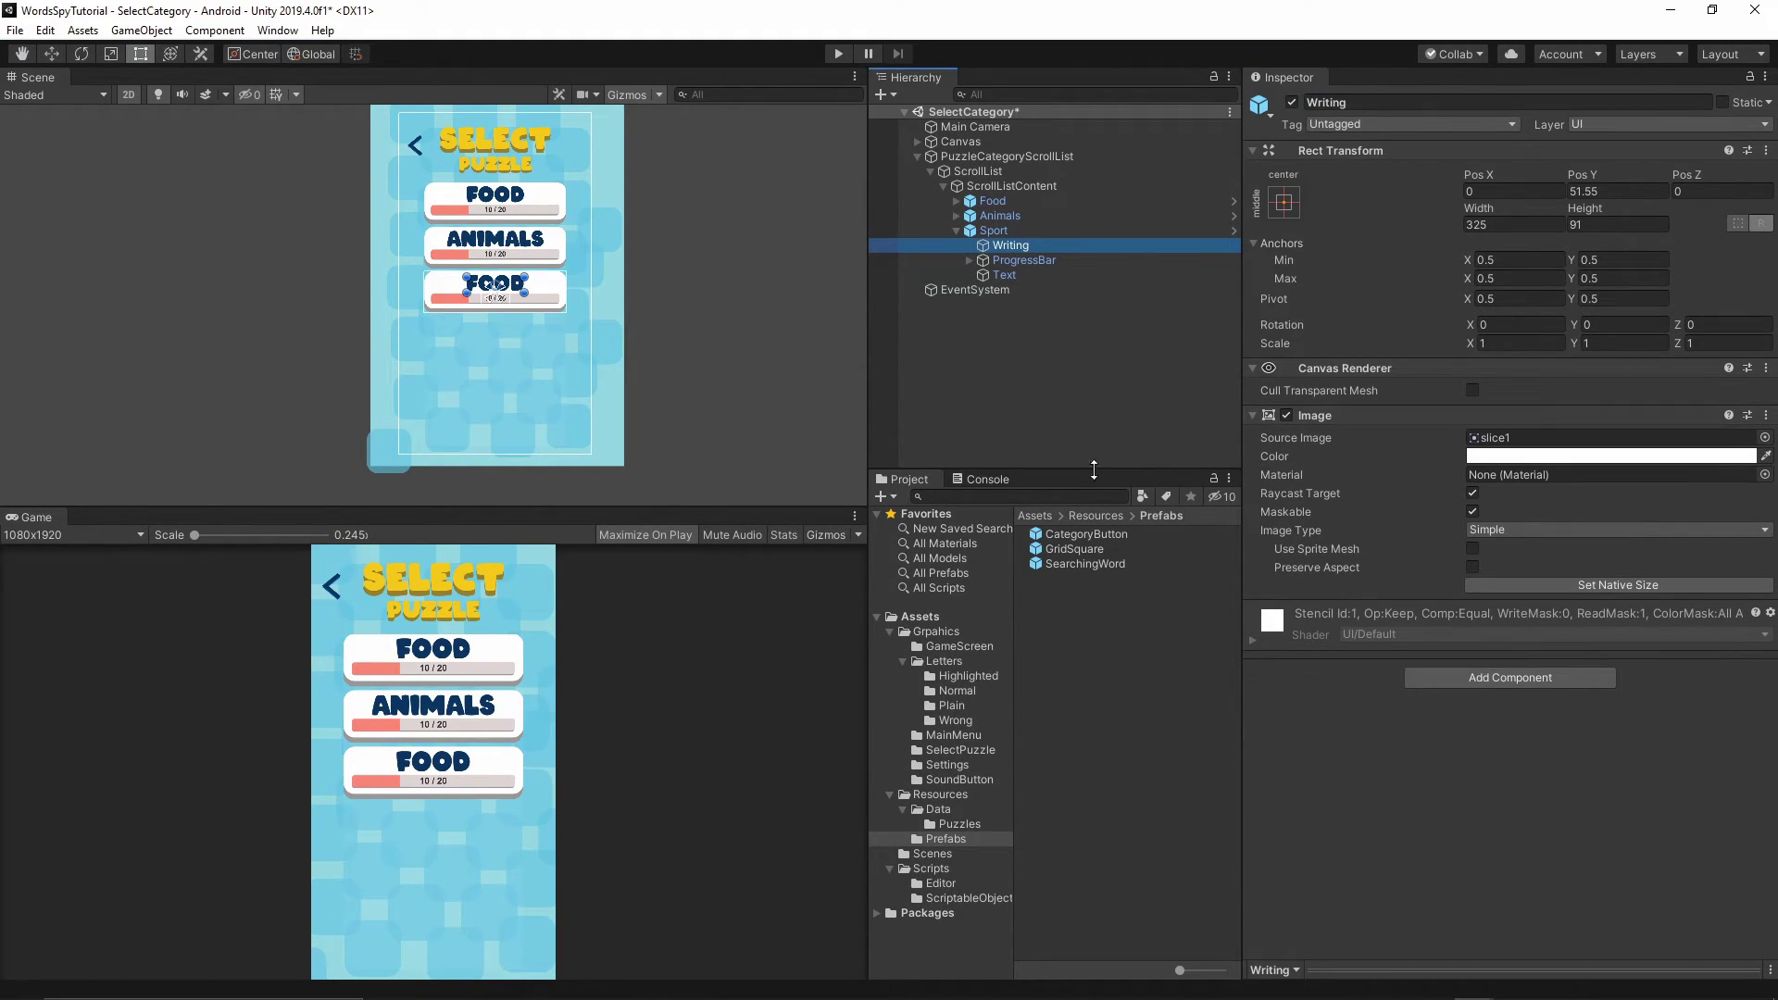
{"action": "left_click", "coordinate": [1519, 437]}
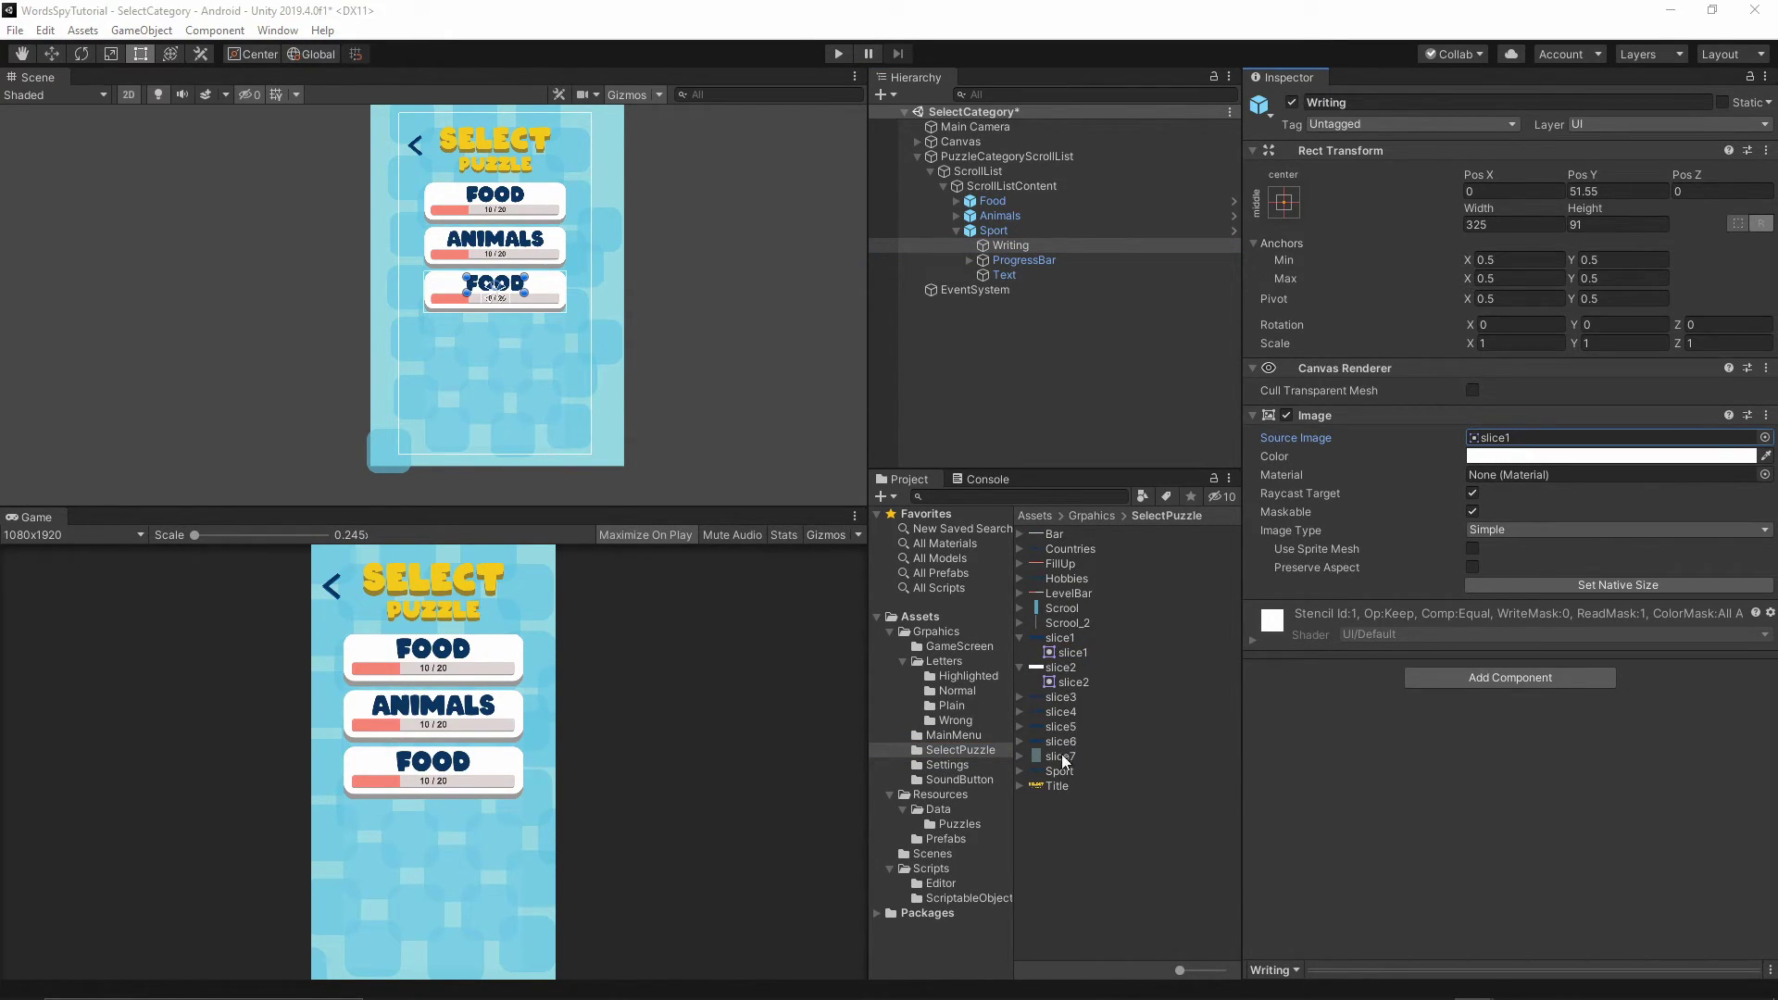
{"action": "left_click_drag", "start_coordinate": [1052, 777], "coordinate": [1497, 447]}
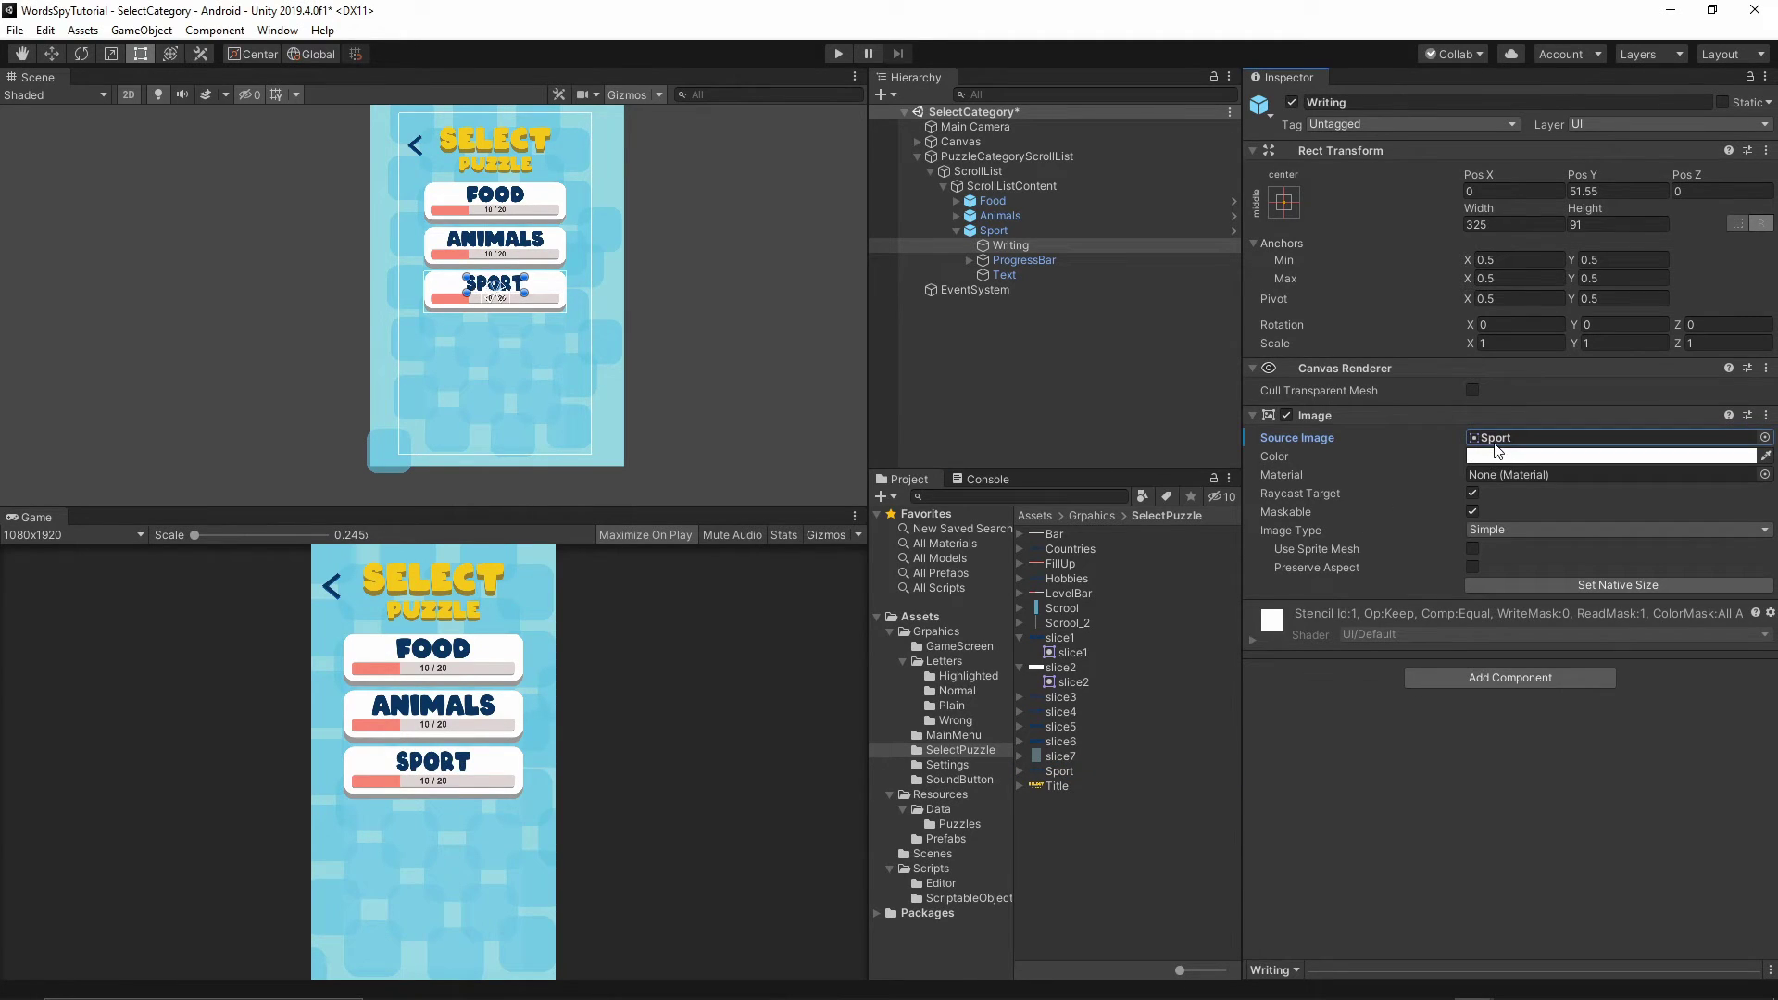
{"action": "left_click", "coordinate": [1602, 585]}
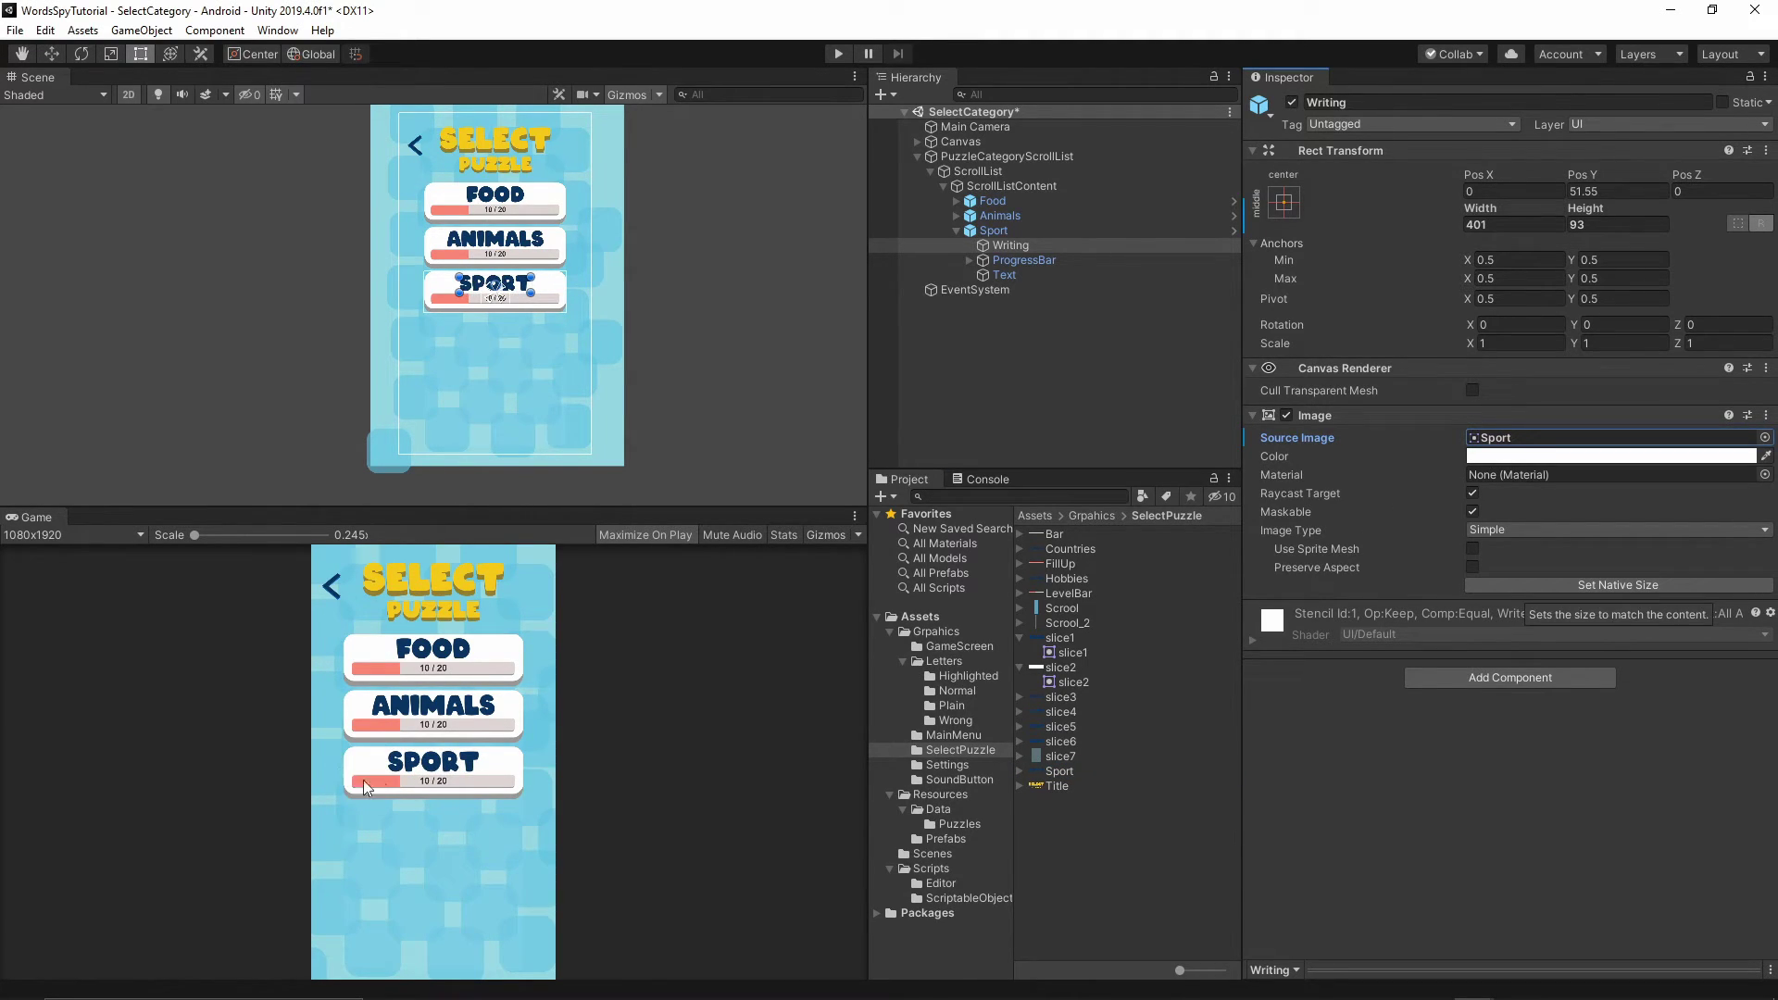
{"action": "left_click", "coordinate": [955, 229]}
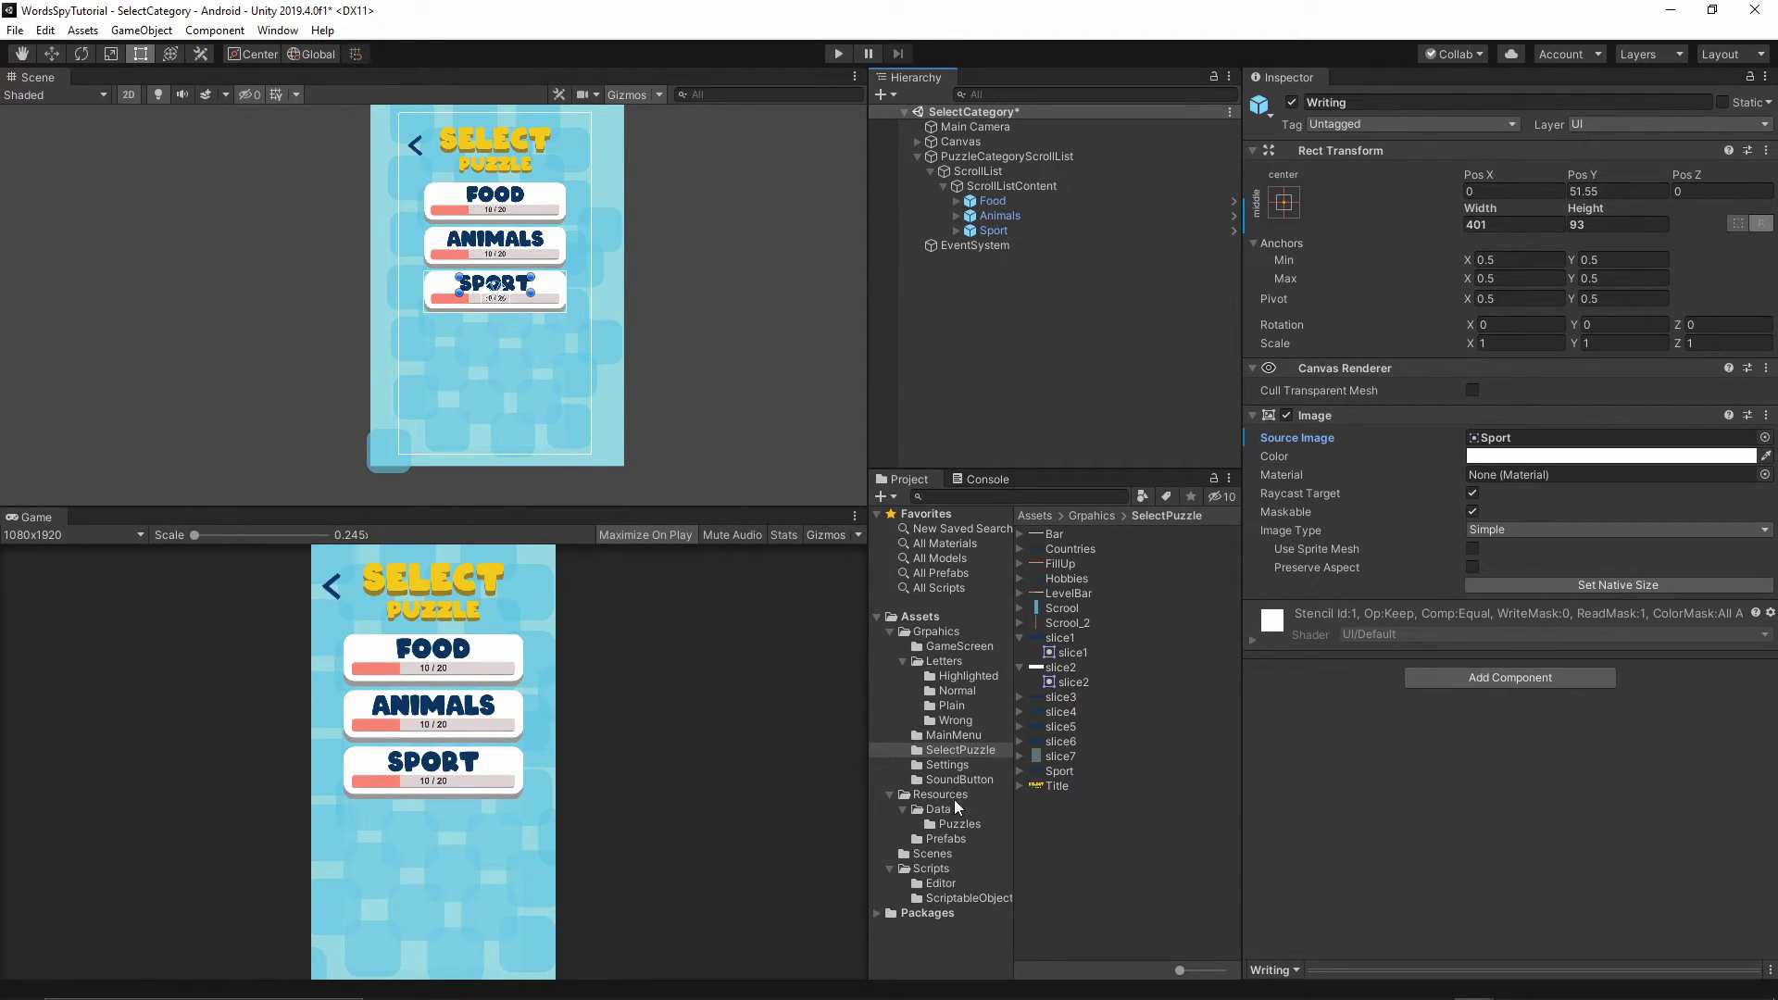
Add a fourth button to ScrollListContent from the CategoryButton prefab in Resources/Prefabs.
{"action": "left_click", "coordinate": [952, 839]}
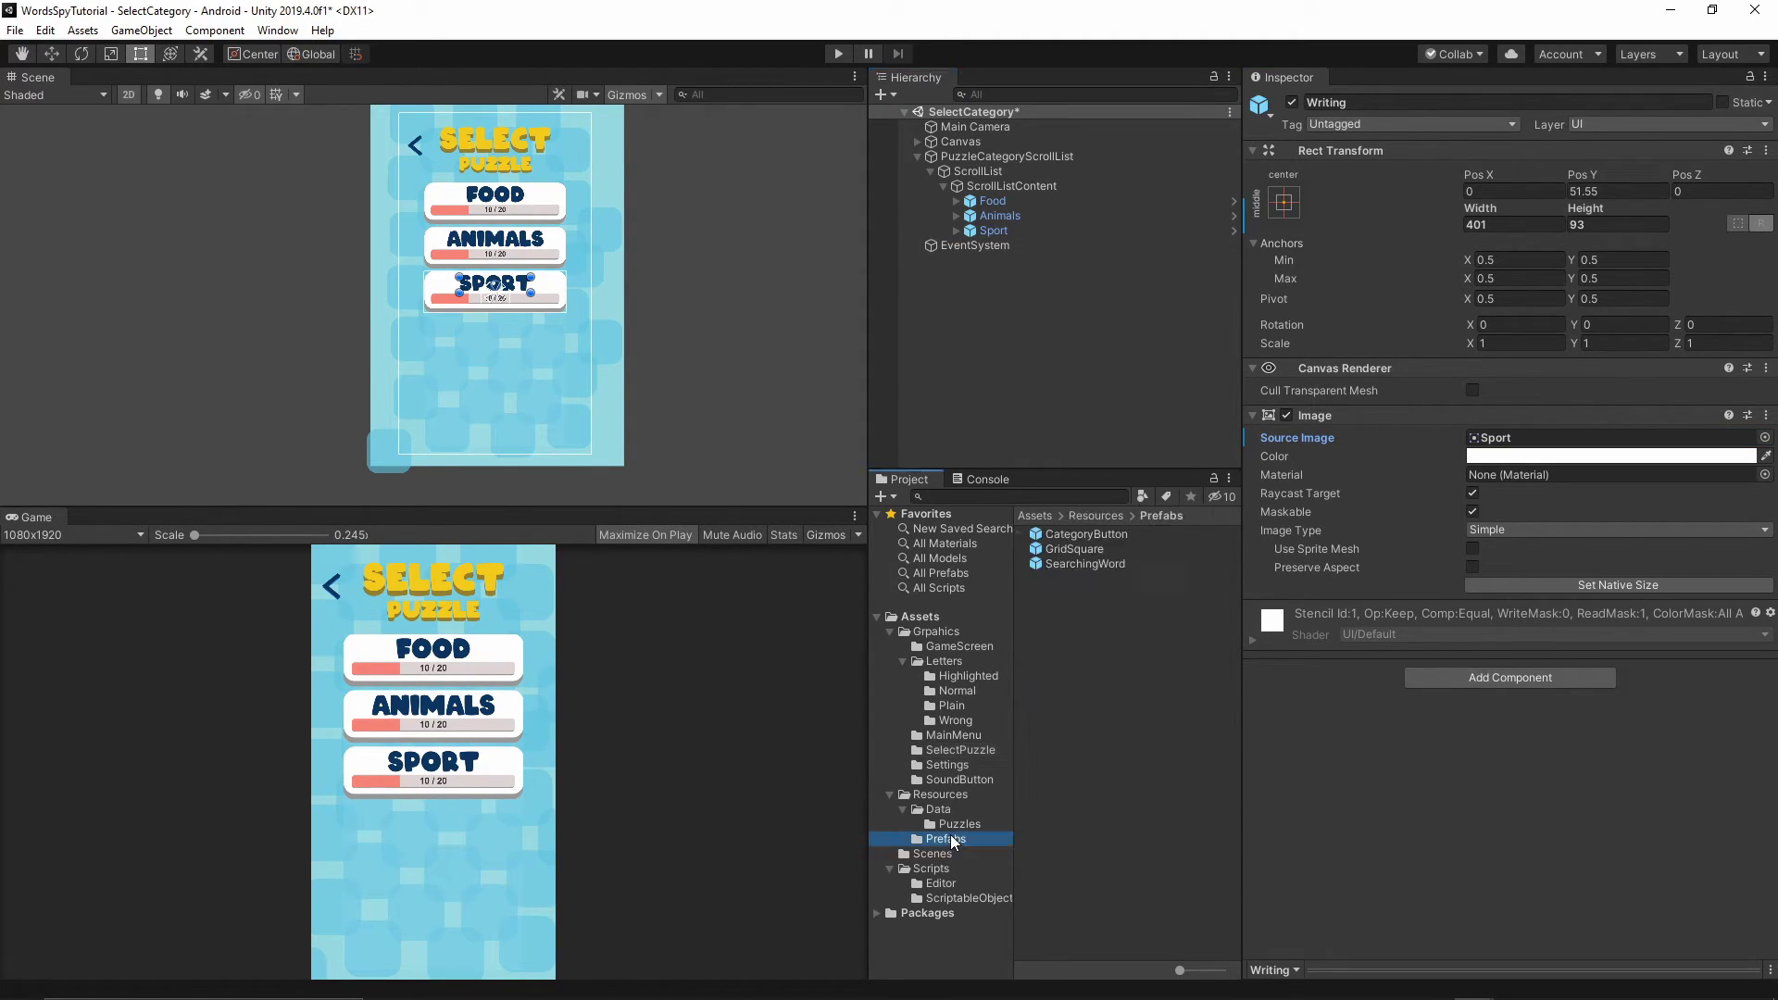
{"action": "left_click", "coordinate": [1082, 535]}
{"action": "left_click_drag", "start_coordinate": [1080, 532], "coordinate": [1032, 187]}
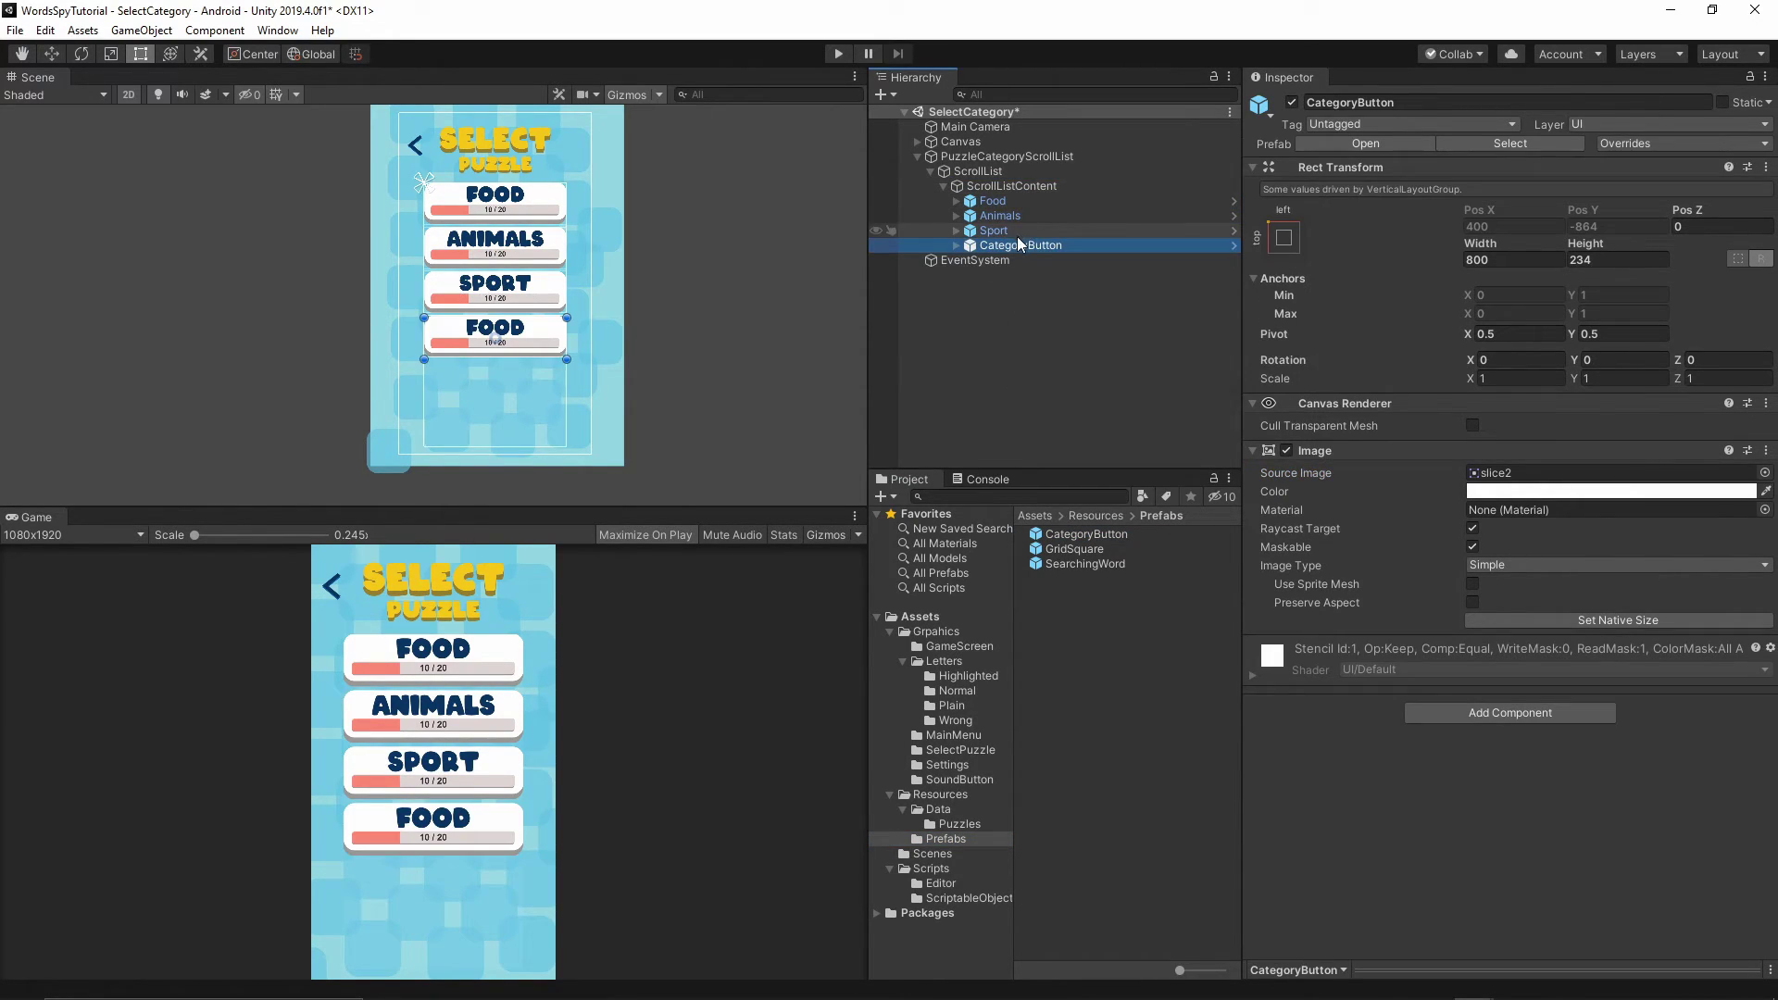
Assign the Hobbies sprite to the fourth button's Writing image and set it to native size.
{"action": "left_click", "coordinate": [957, 245]}
{"action": "left_click", "coordinate": [1011, 260]}
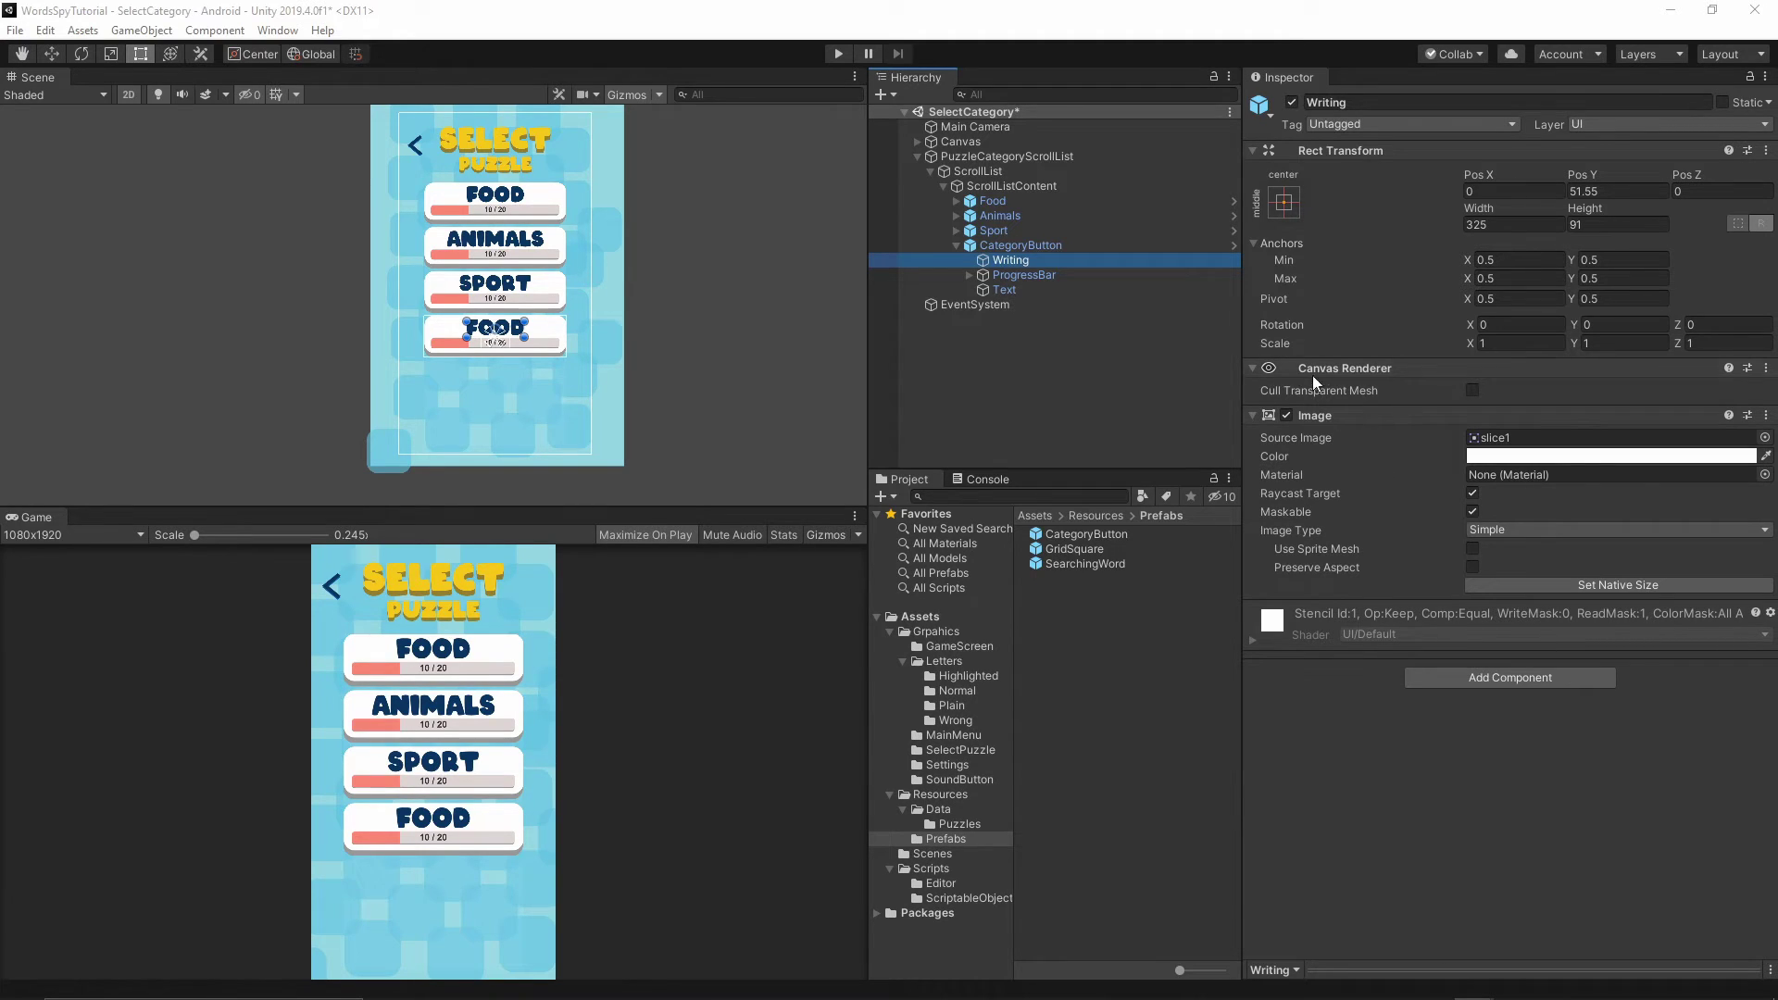
{"action": "left_click", "coordinate": [1528, 437]}
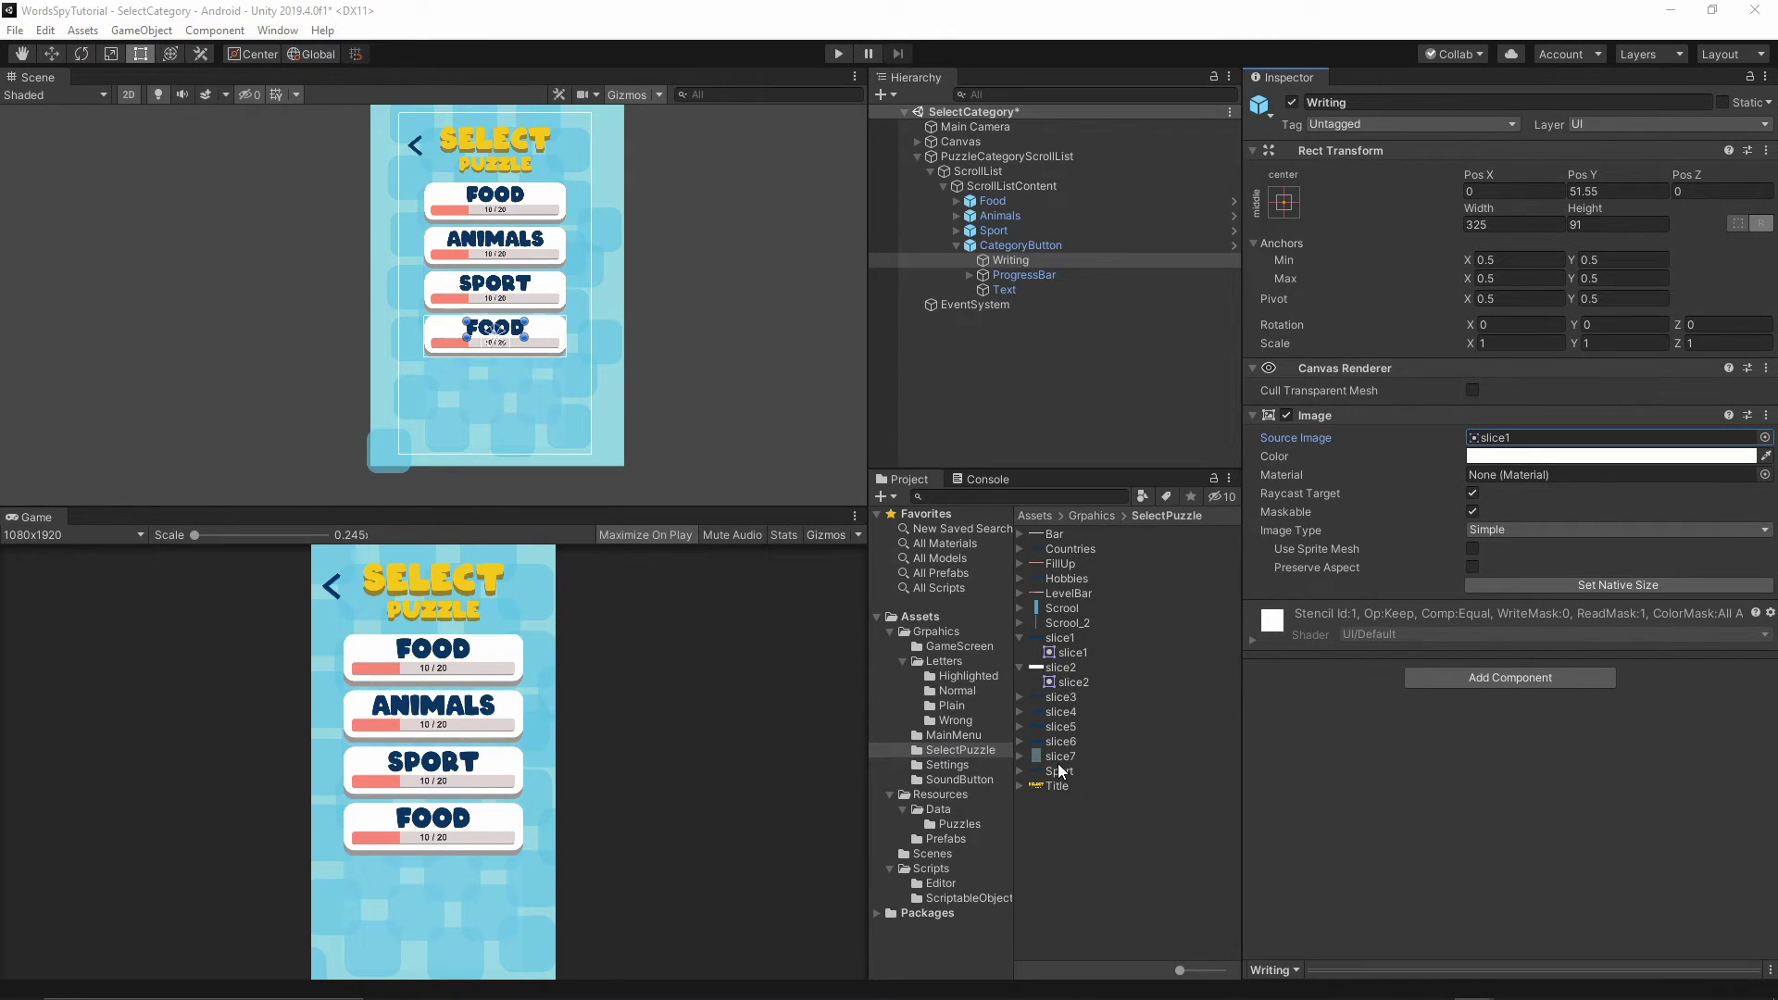
{"action": "left_click_drag", "start_coordinate": [1065, 578], "coordinate": [1519, 438]}
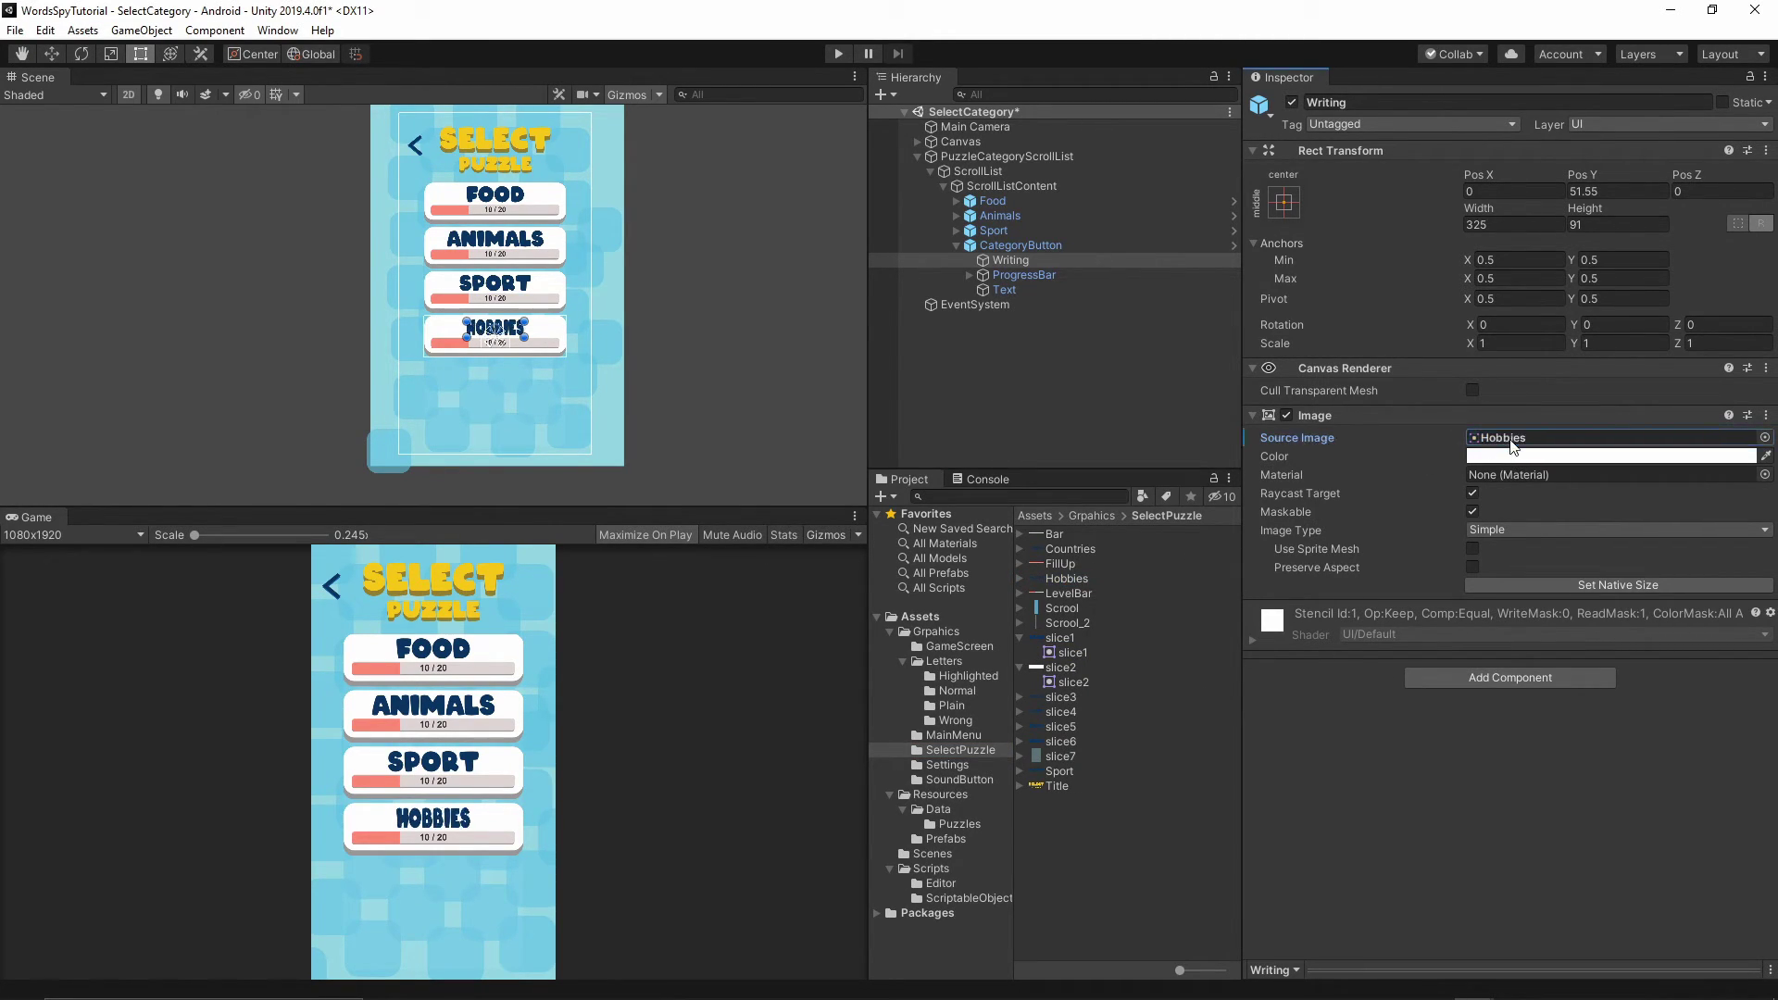
{"action": "left_click", "coordinate": [1589, 585]}
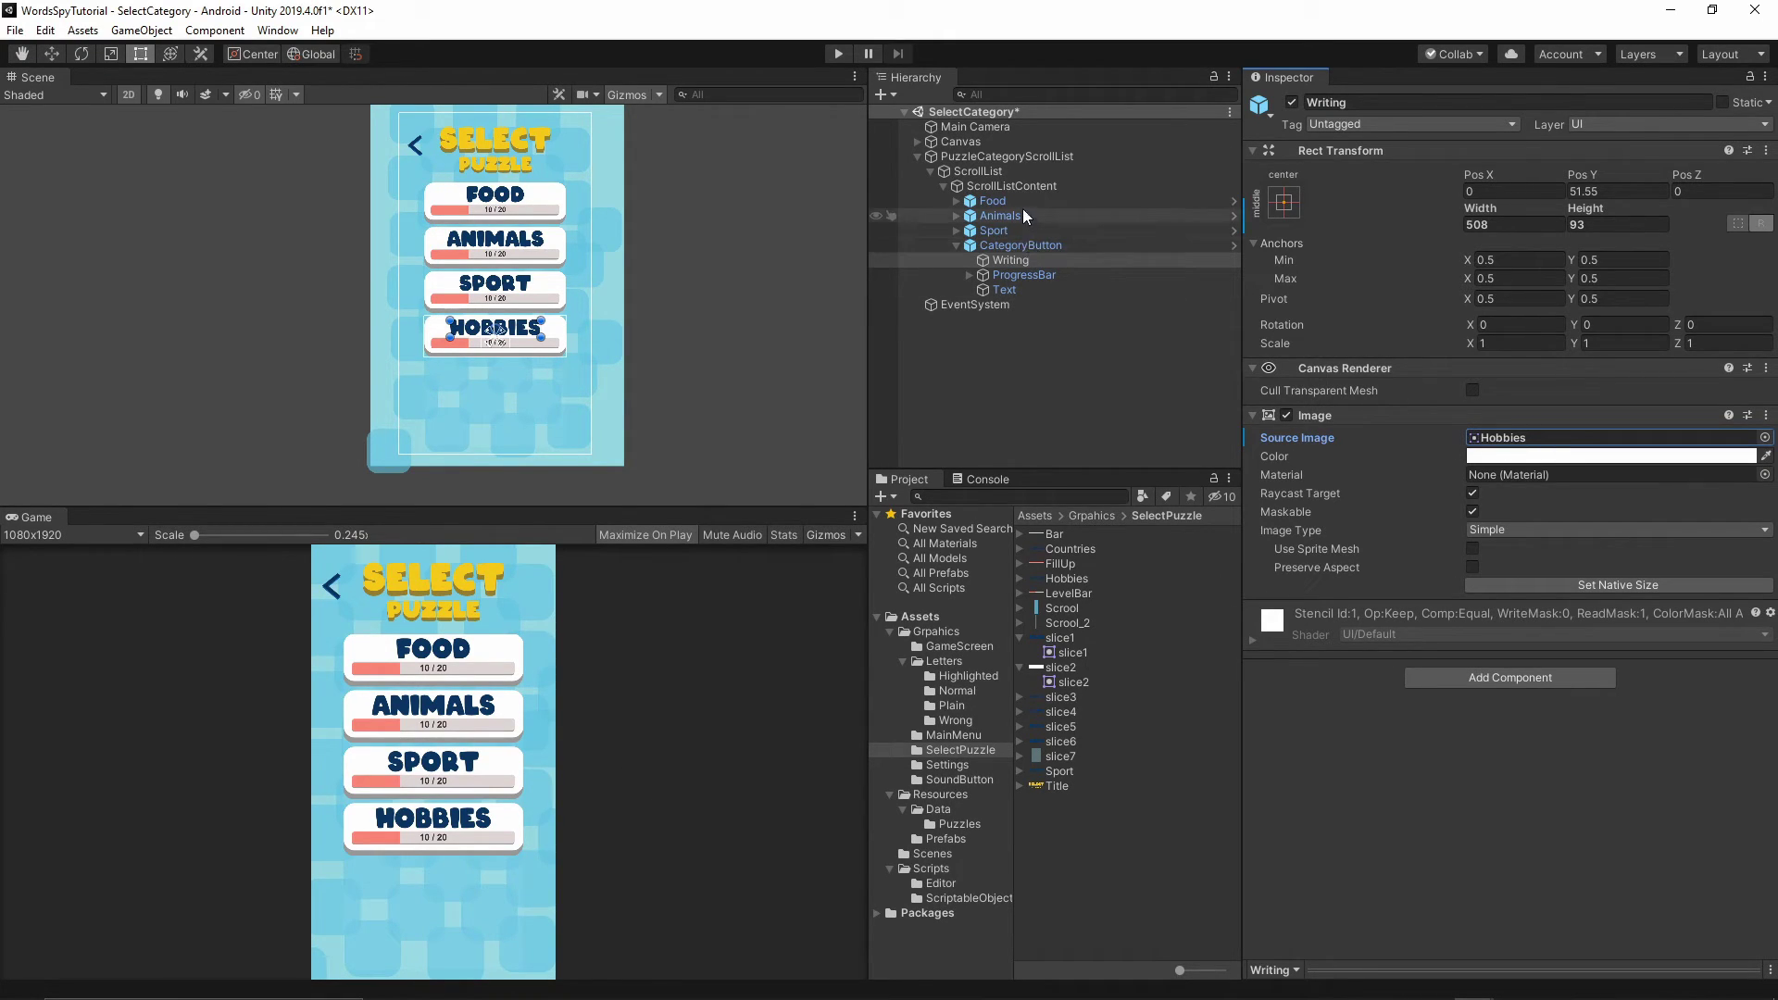
Rename the fourth category button as Hobbies and collapse it in the hierarchy.
{"action": "left_click", "coordinate": [1009, 244]}
{"action": "left_click", "coordinate": [1409, 103]}
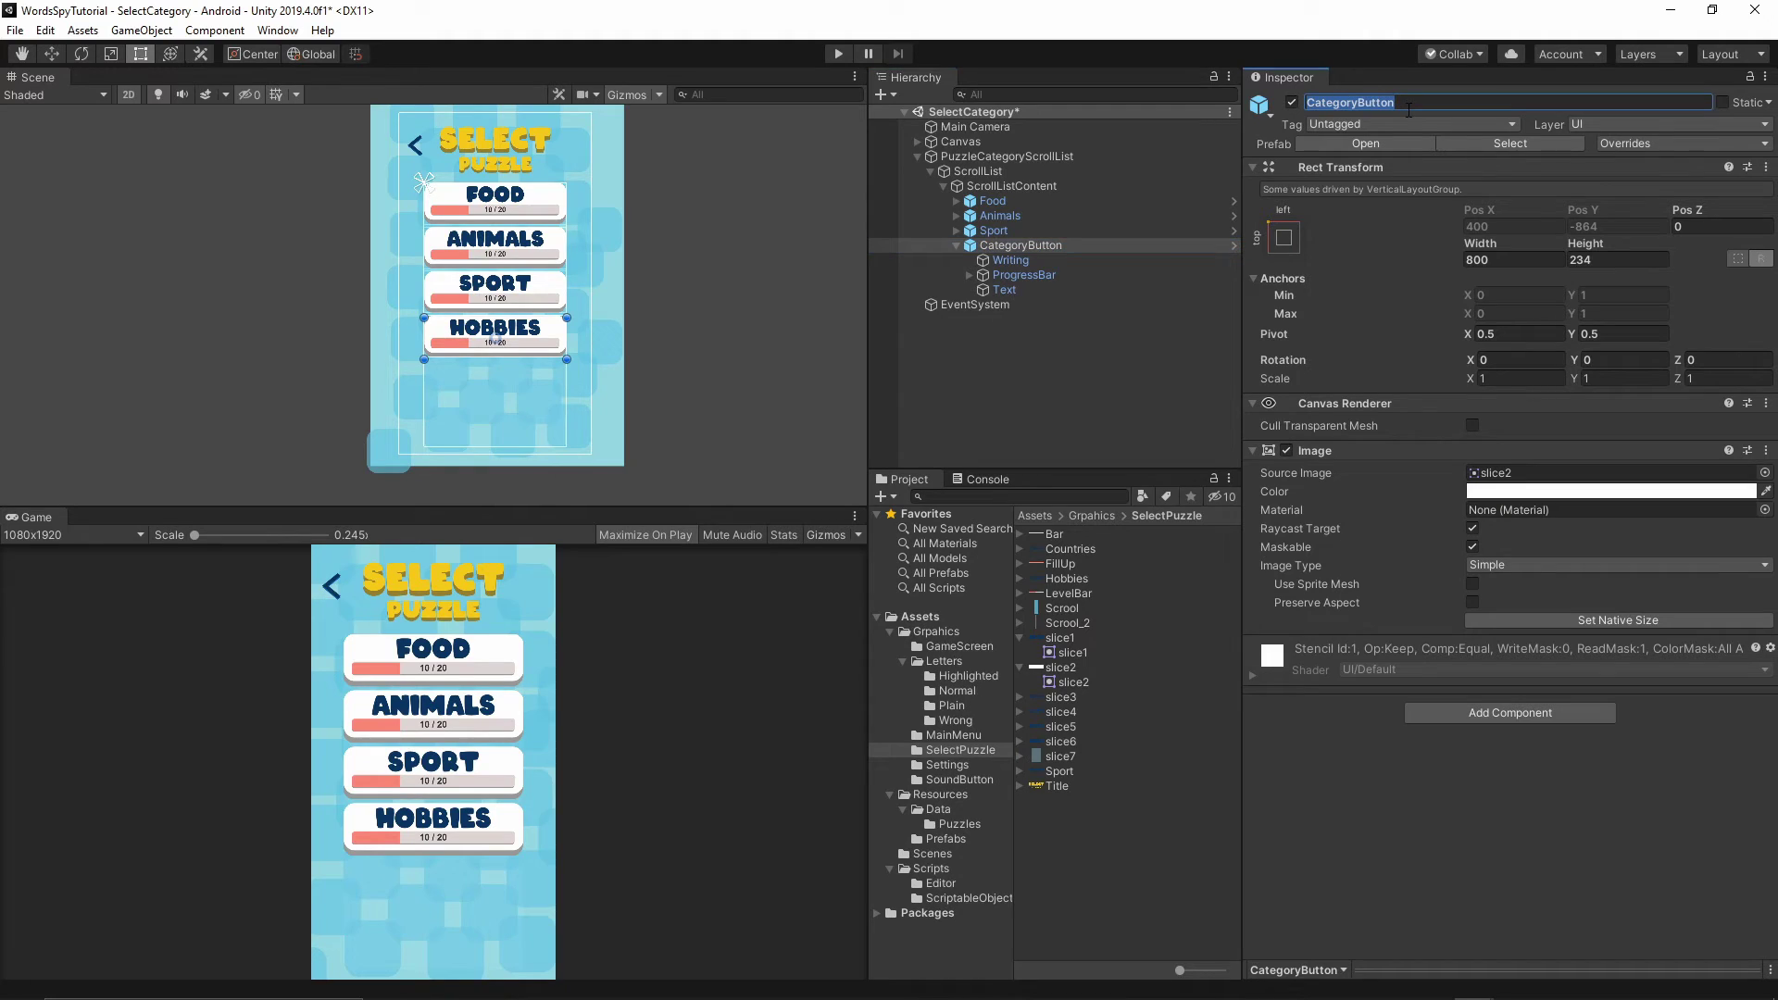
{"action": "type", "text": "Hobbies"}
{"action": "key", "text": "Return"}
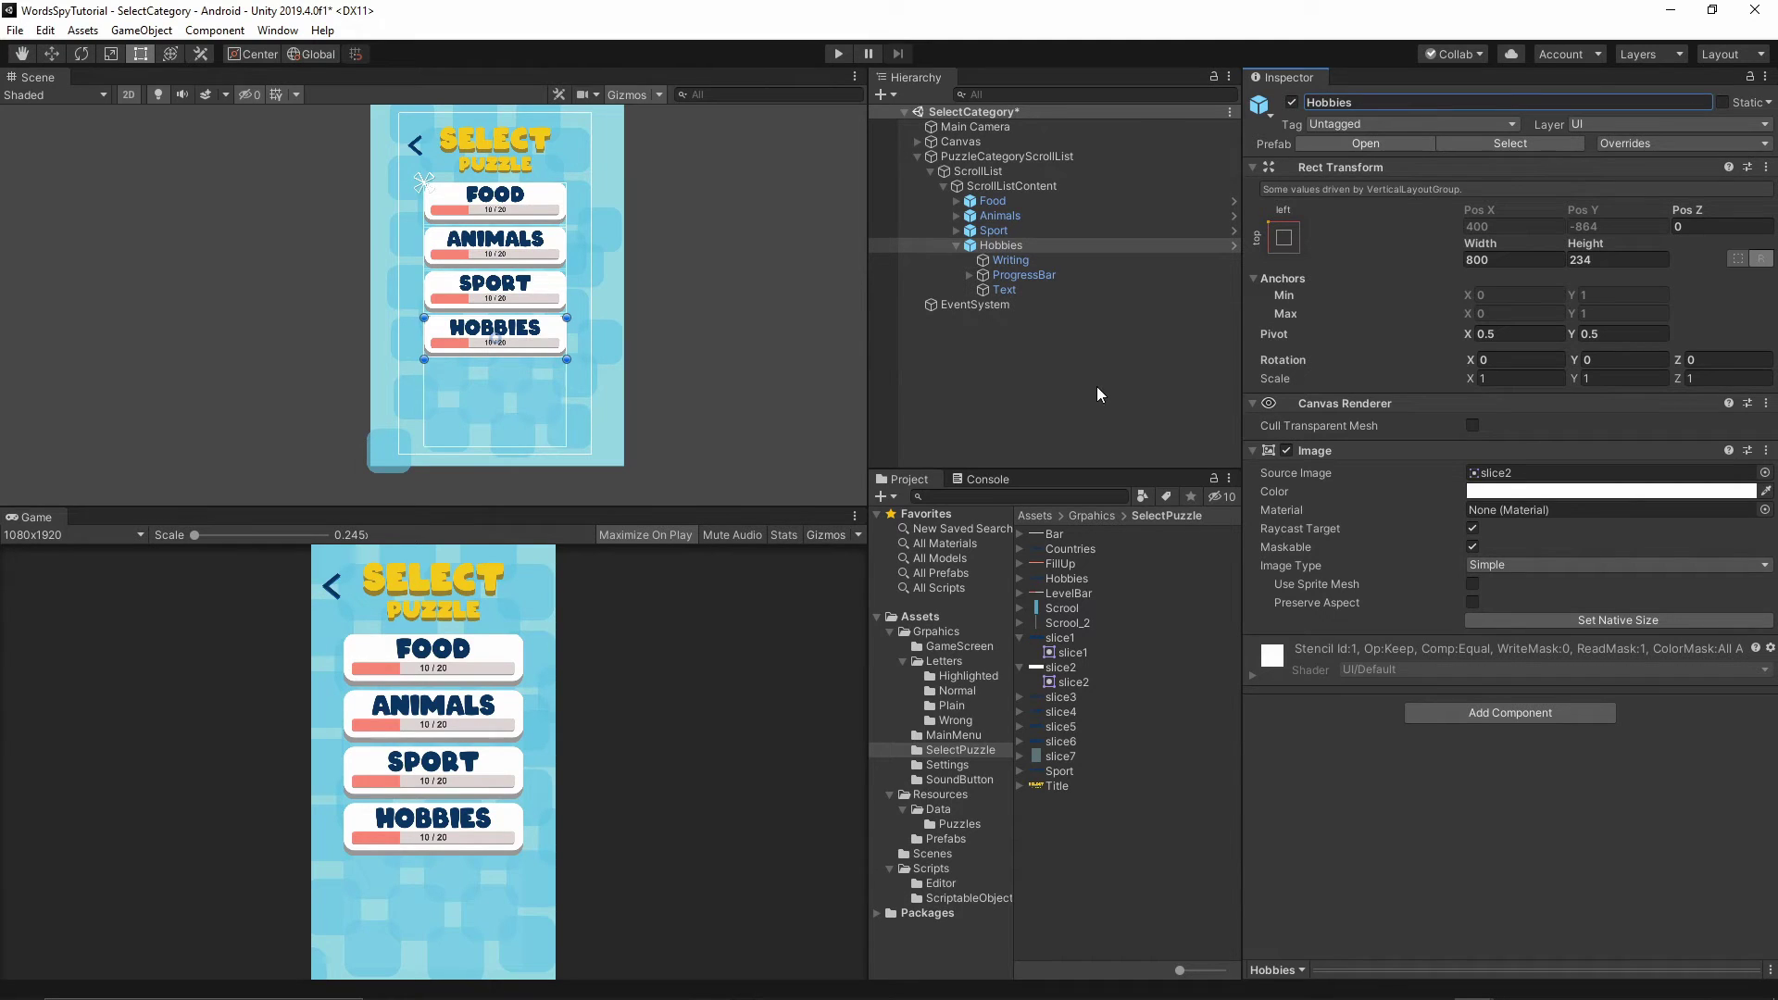
{"action": "left_click", "coordinate": [956, 246]}
{"action": "left_click", "coordinate": [956, 247]}
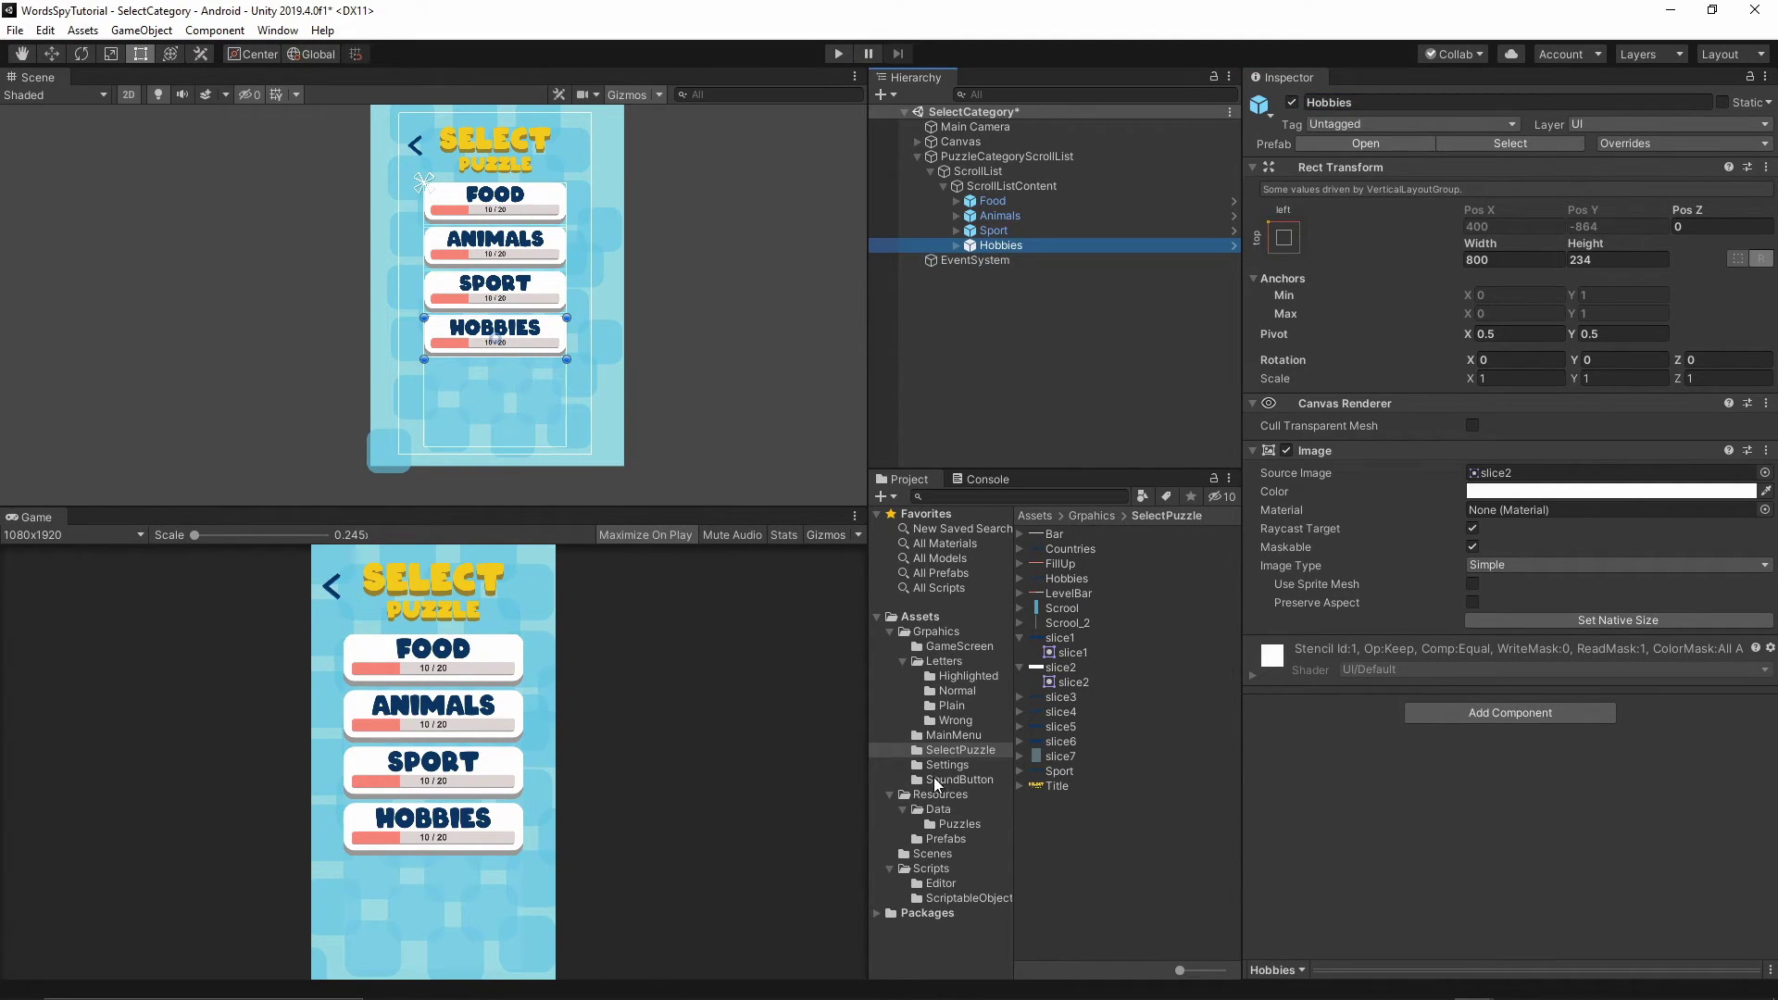
Add two more CategoryButton prefabs under ScrollListContent as the fifth and sixth buttons.
{"action": "left_click", "coordinate": [943, 840]}
{"action": "left_click", "coordinate": [1086, 528]}
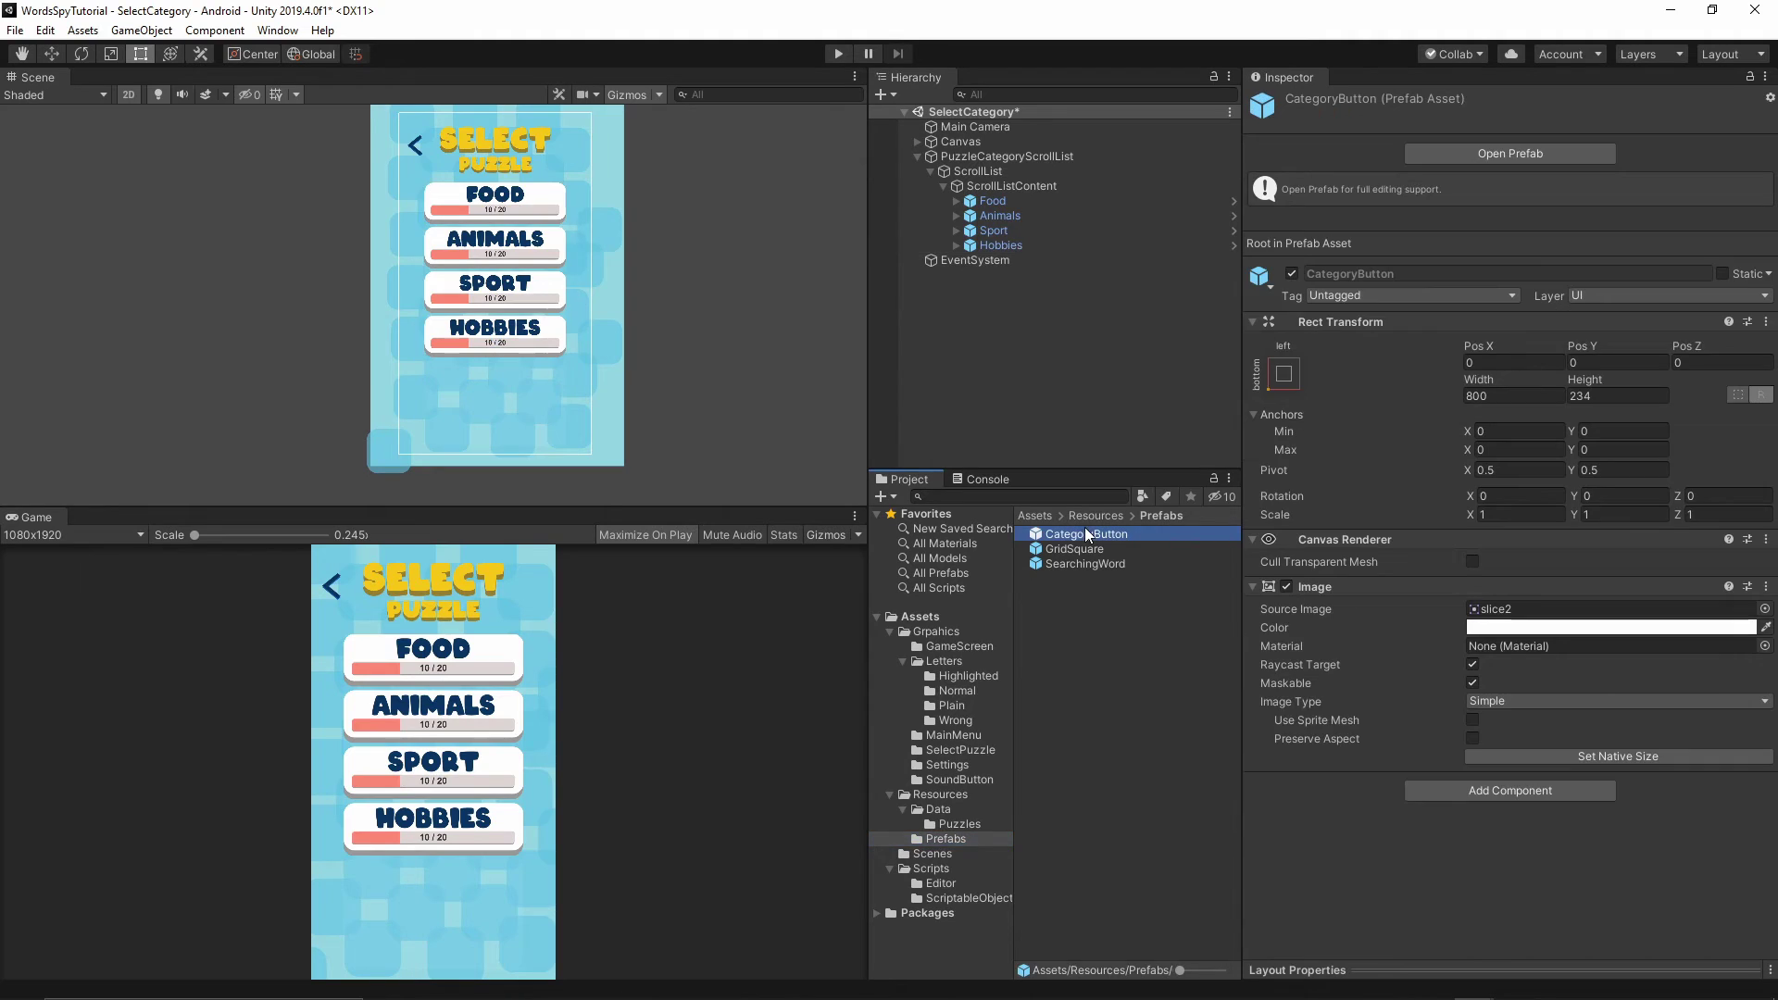
{"action": "left_click_drag", "start_coordinate": [1078, 531], "coordinate": [1015, 187]}
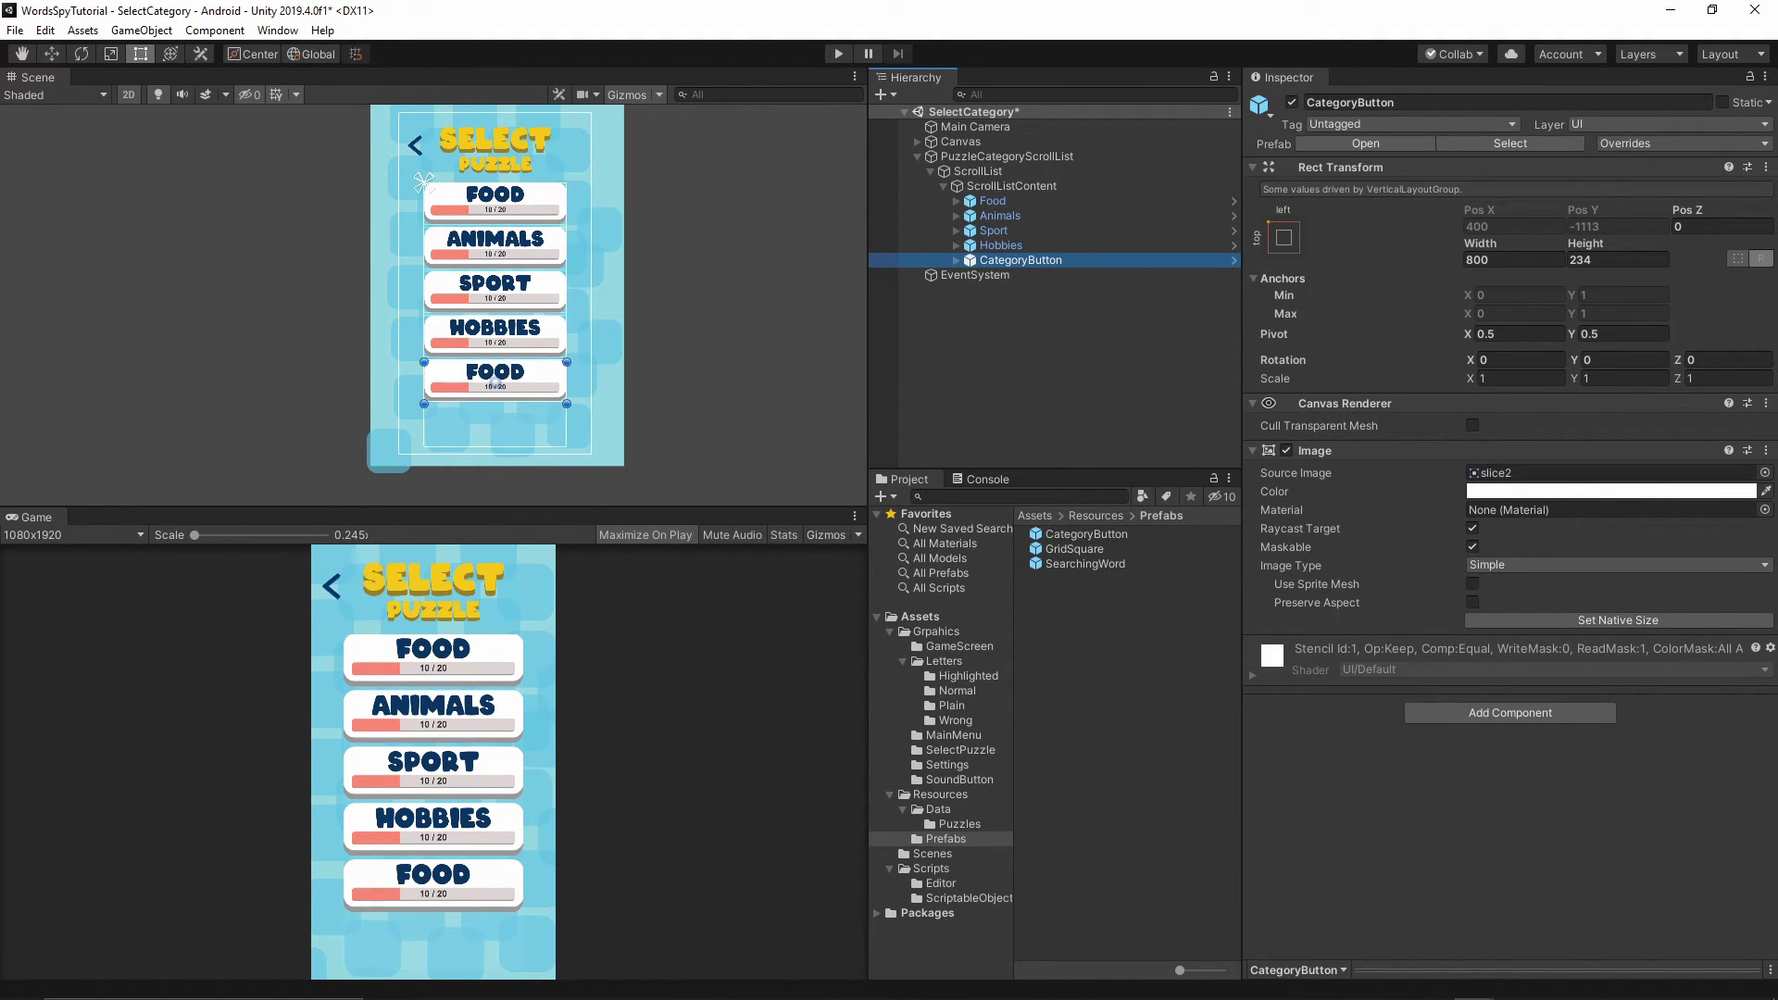
{"action": "left_click", "coordinate": [1061, 537]}
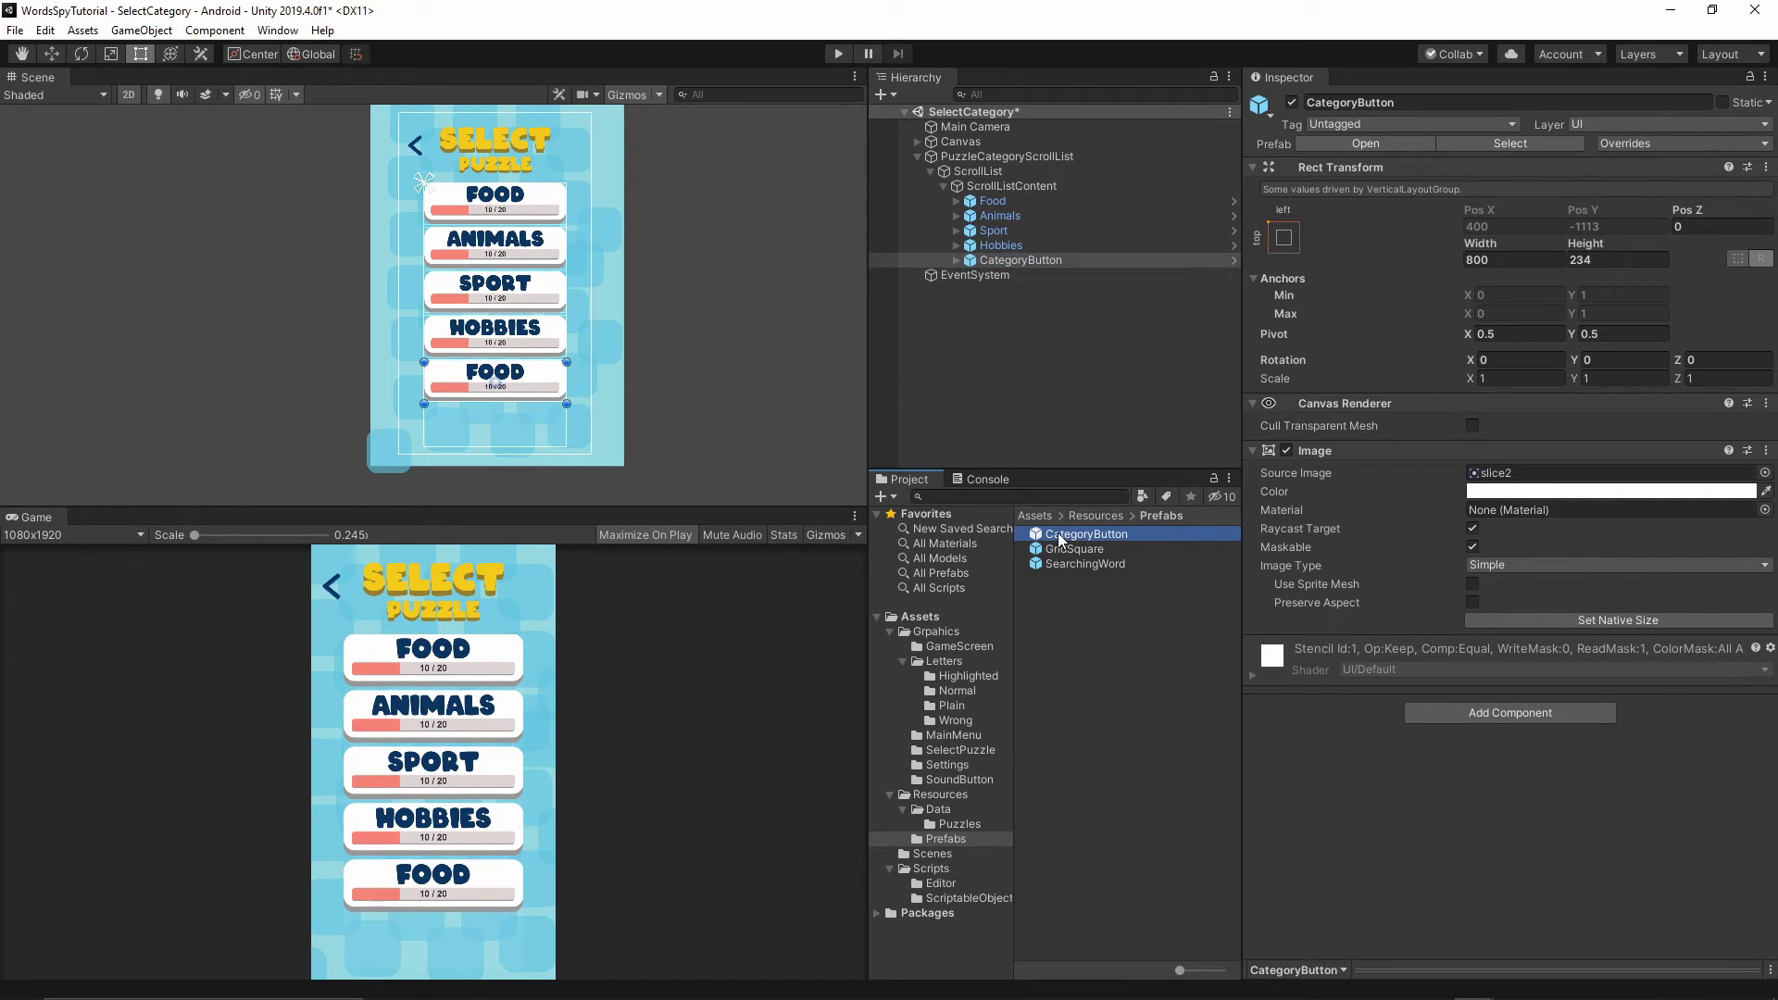
{"action": "left_click_drag", "start_coordinate": [1061, 537], "coordinate": [987, 185]}
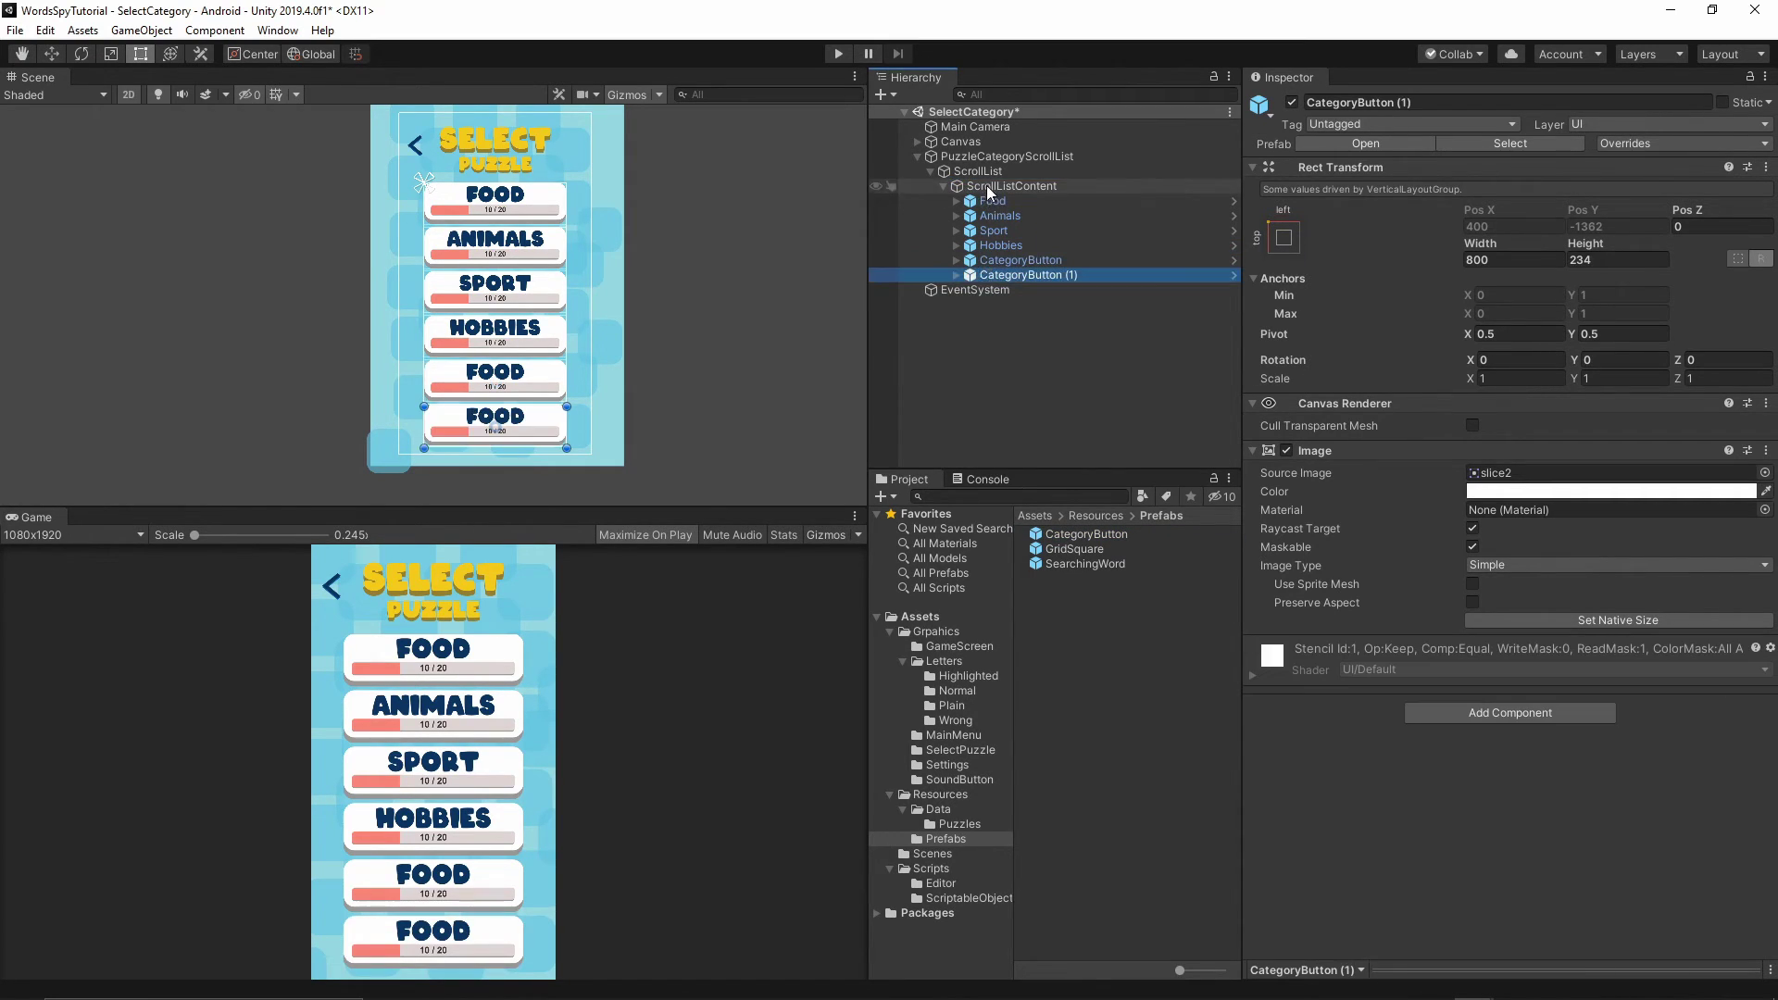
Rename the fifth category button as Word.
{"action": "left_click", "coordinate": [1017, 260]}
{"action": "left_click", "coordinate": [1438, 103]}
{"action": "type", "text": "Word"}
{"action": "key", "text": "Return"}
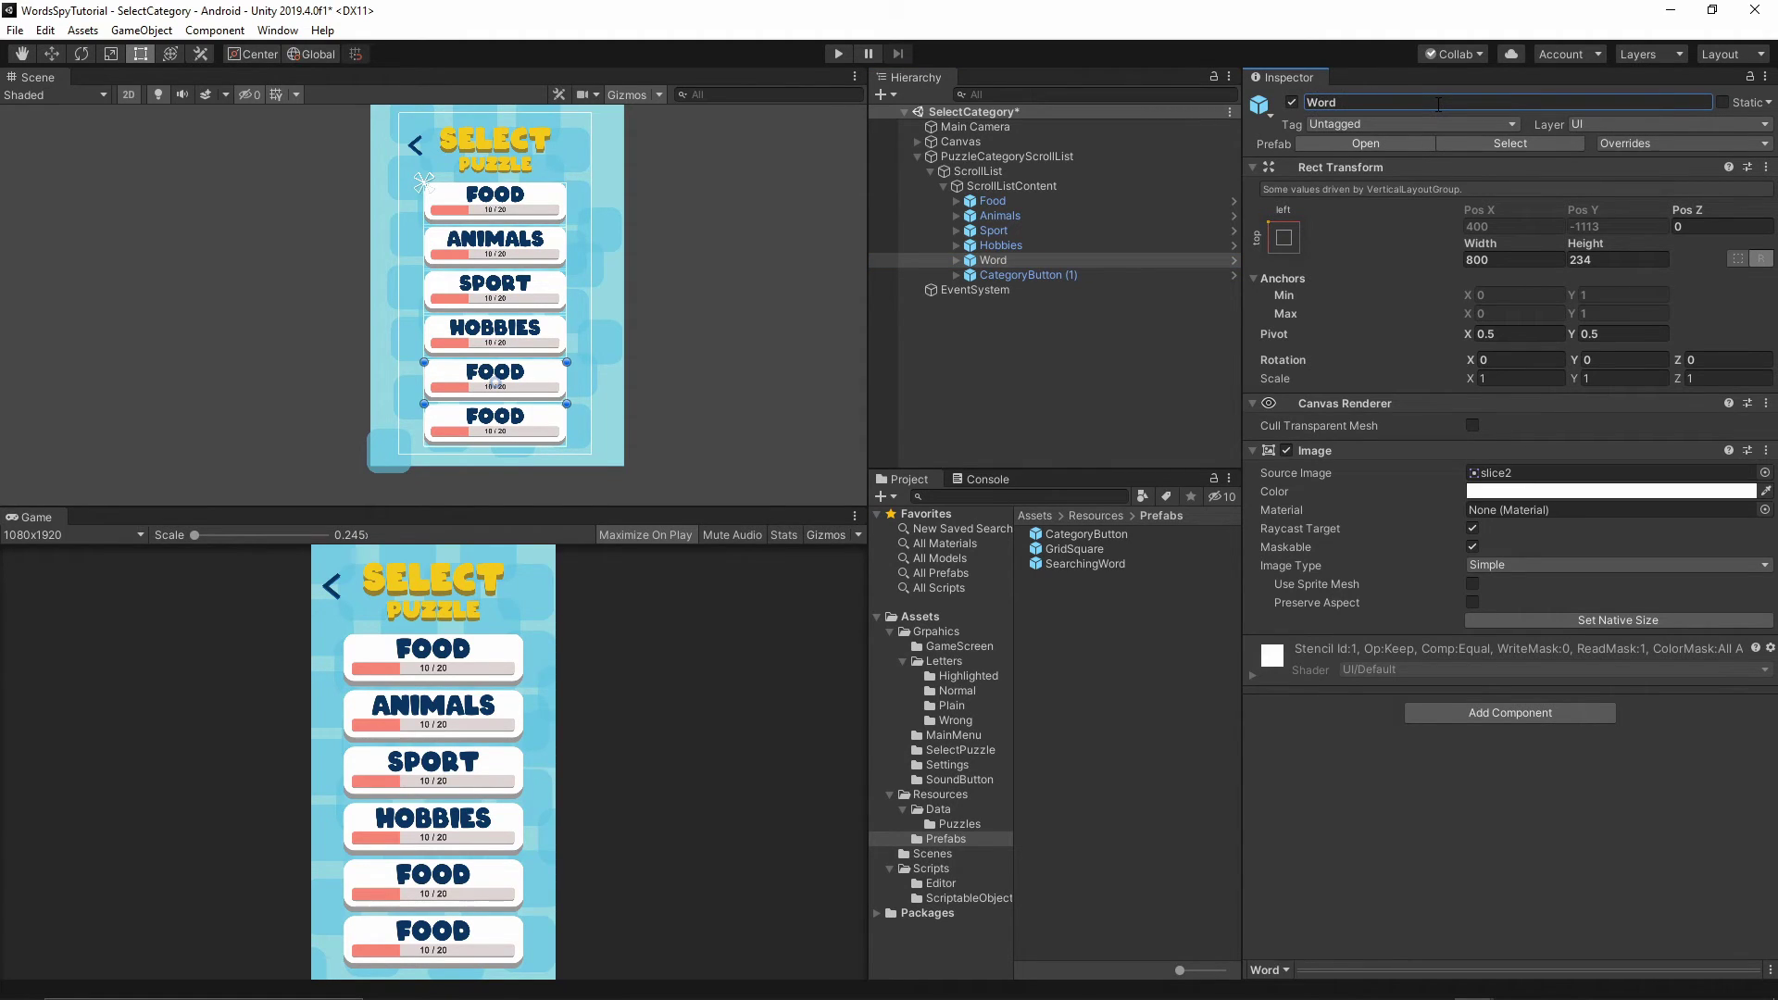
Rename the sixth category button, CategoryButton (1), as Countries.
{"action": "left_click", "coordinate": [1071, 275]}
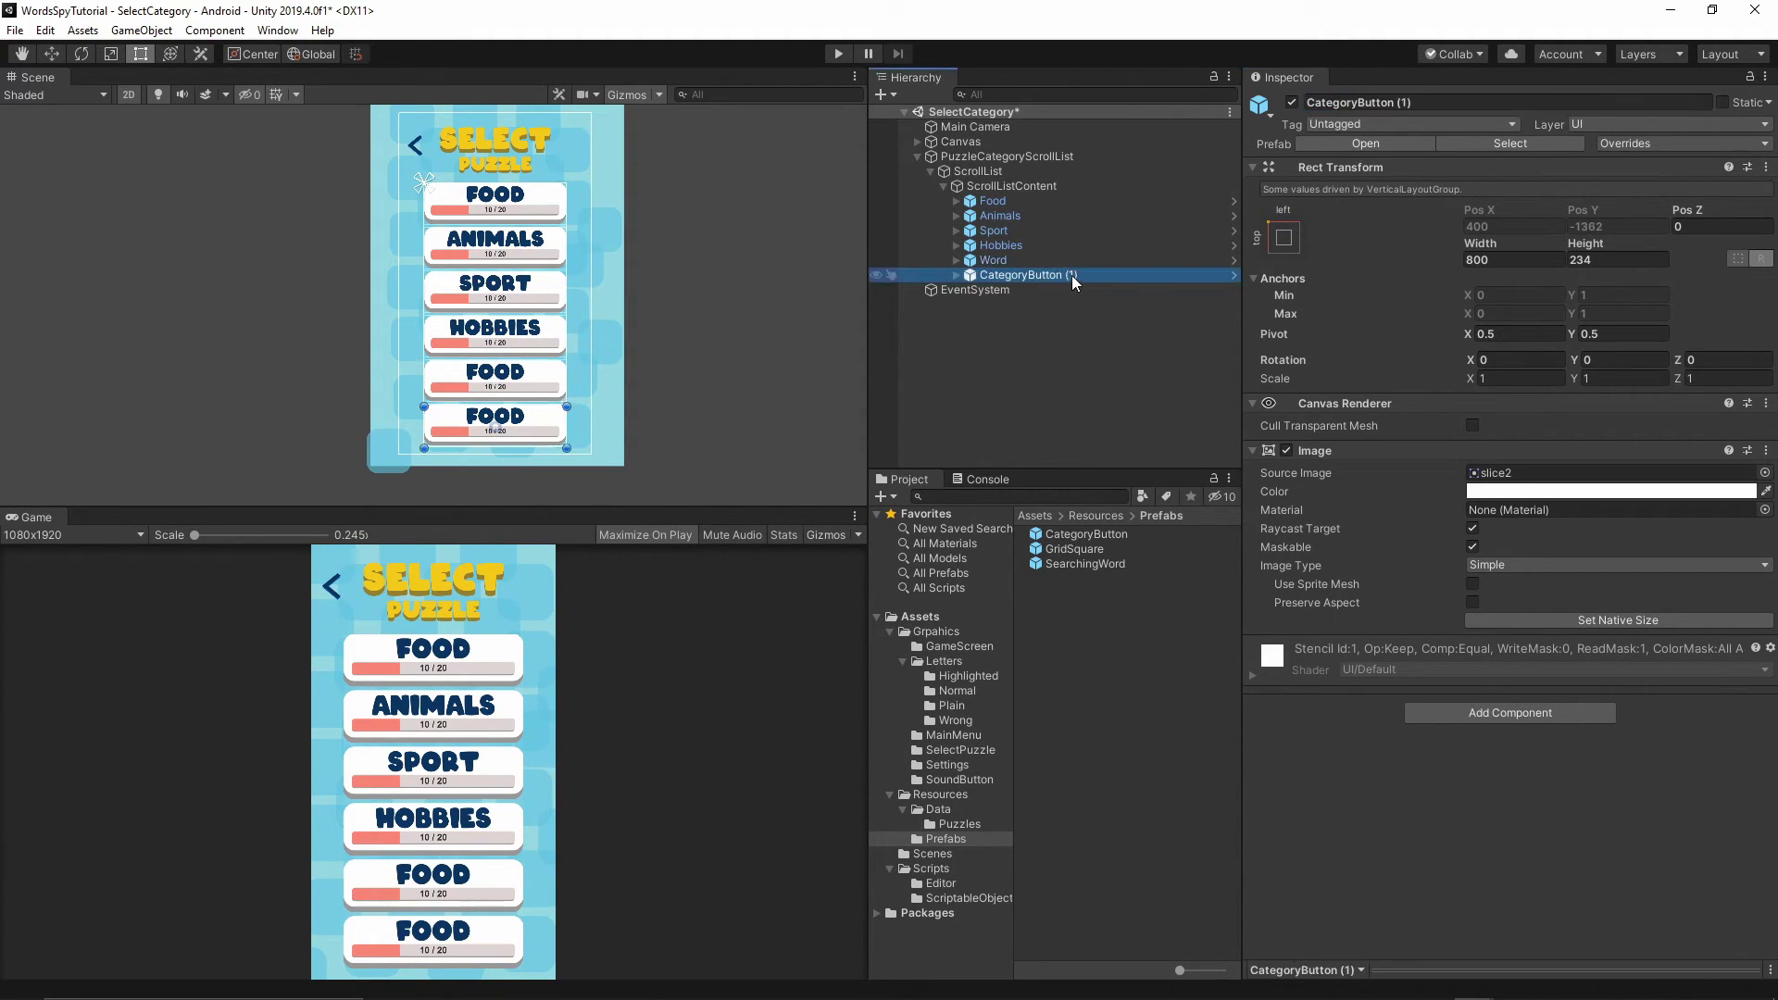
{"action": "left_click", "coordinate": [1482, 96]}
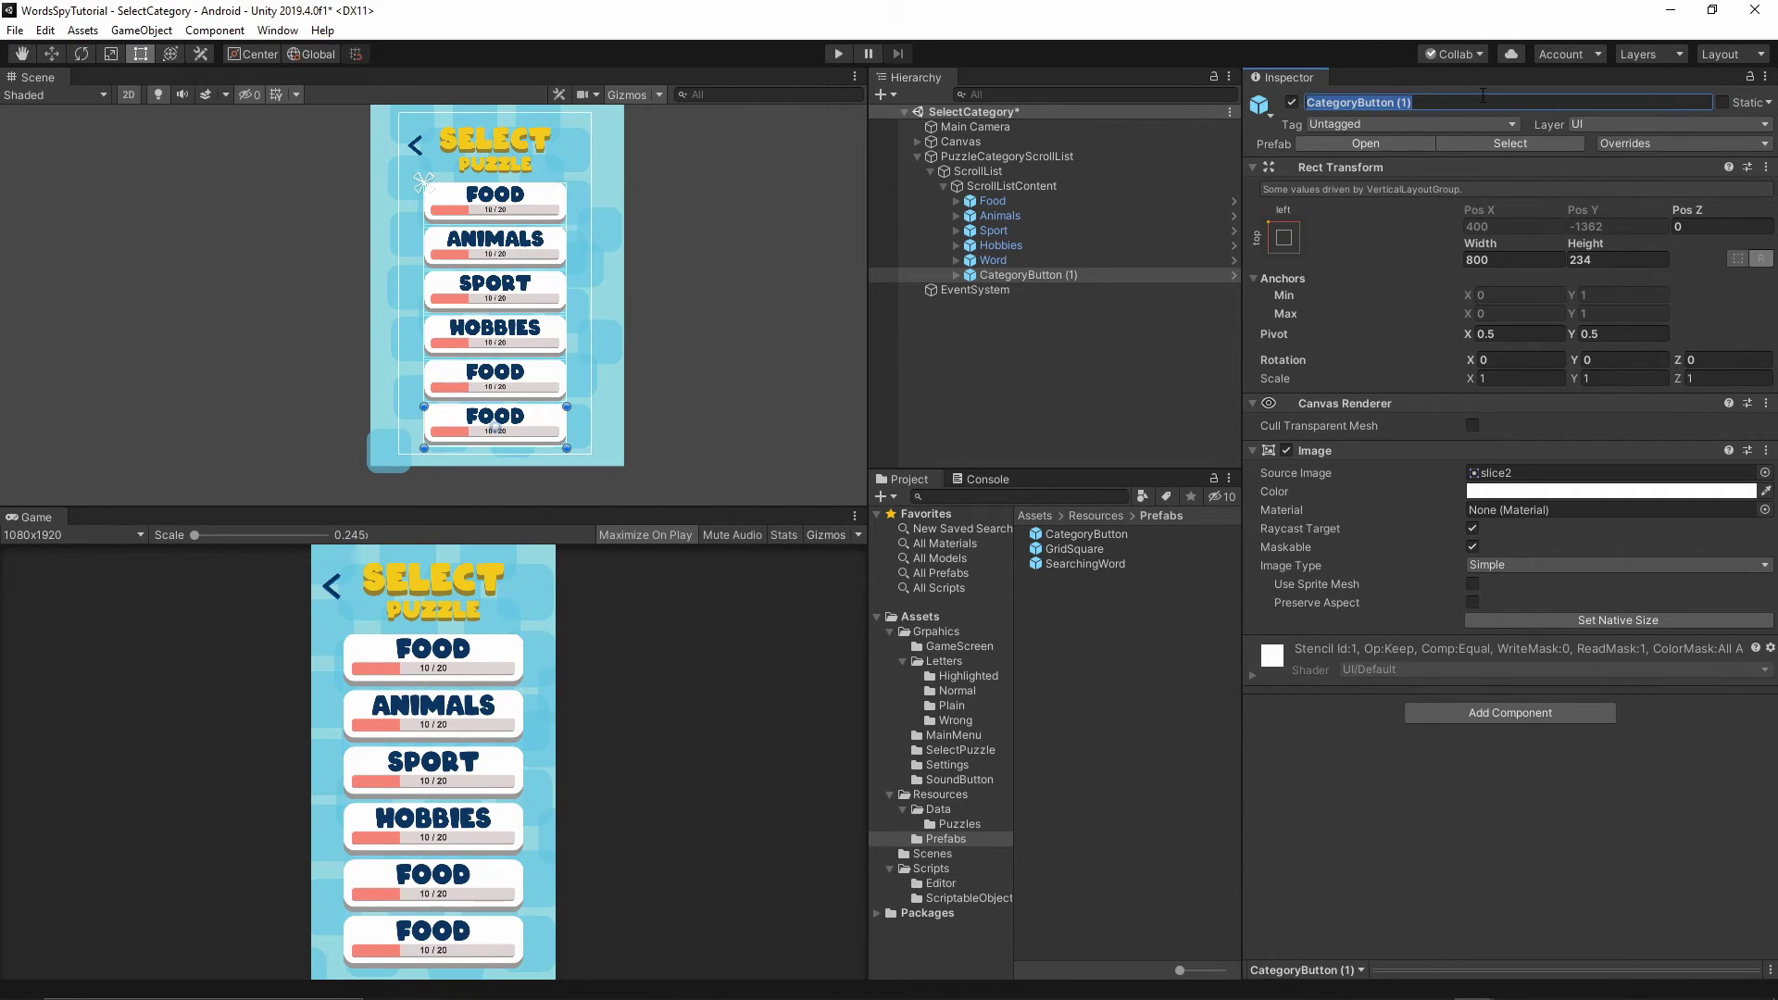
{"action": "type", "text": "Countries"}
{"action": "key", "text": "Return"}
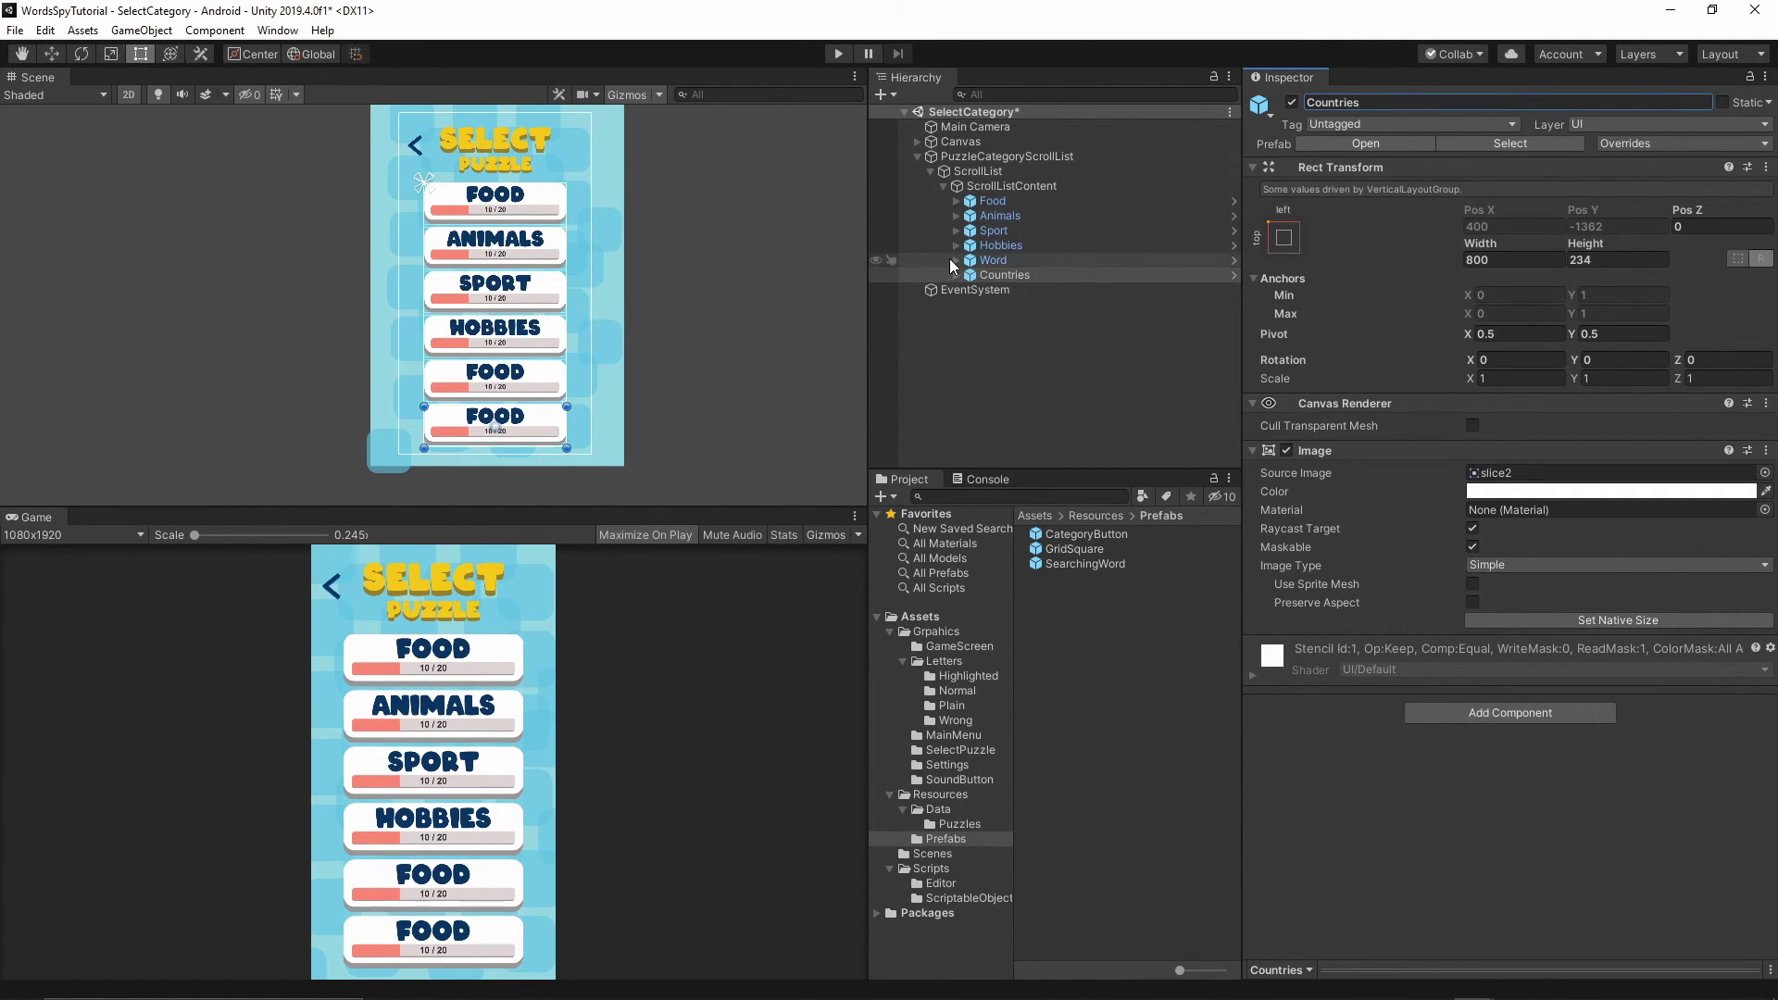
Assign the slice6 sprite to the Word button's Writing image and set it to native size.
{"action": "left_click", "coordinate": [955, 261]}
{"action": "left_click", "coordinate": [1009, 276]}
{"action": "left_click", "coordinate": [1500, 439]}
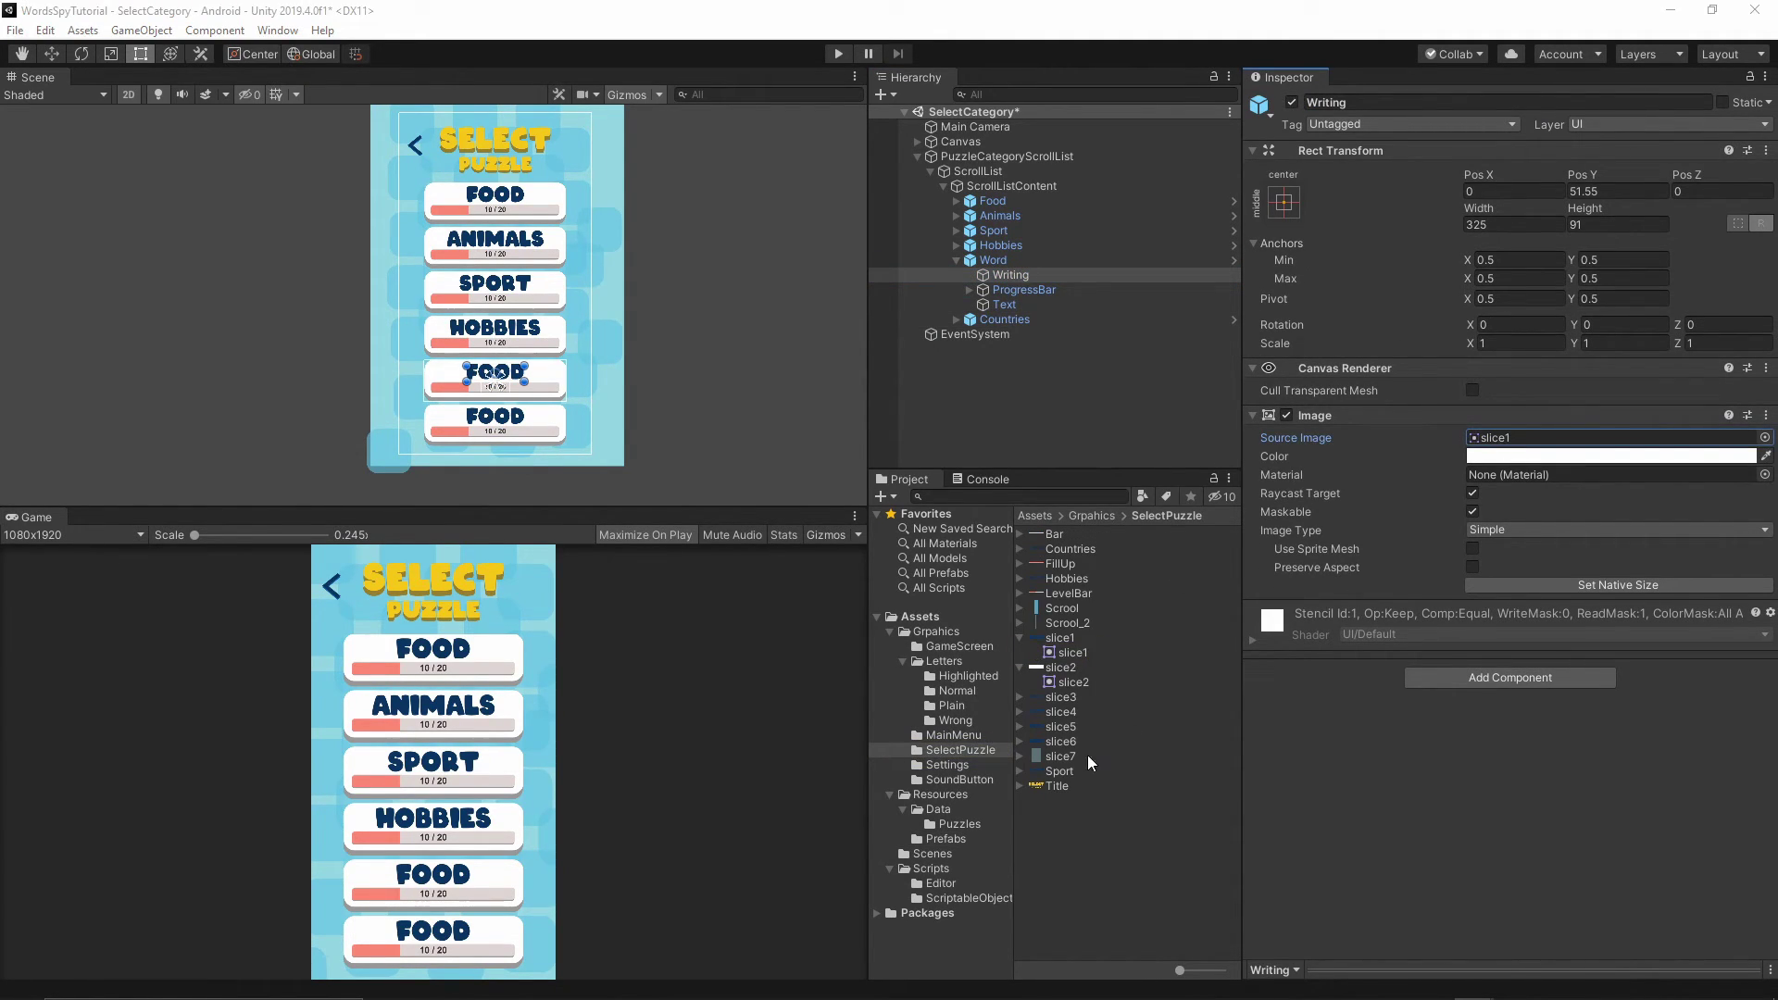
{"action": "left_click_drag", "start_coordinate": [1069, 742], "coordinate": [1482, 441]}
{"action": "left_click", "coordinate": [1581, 587]}
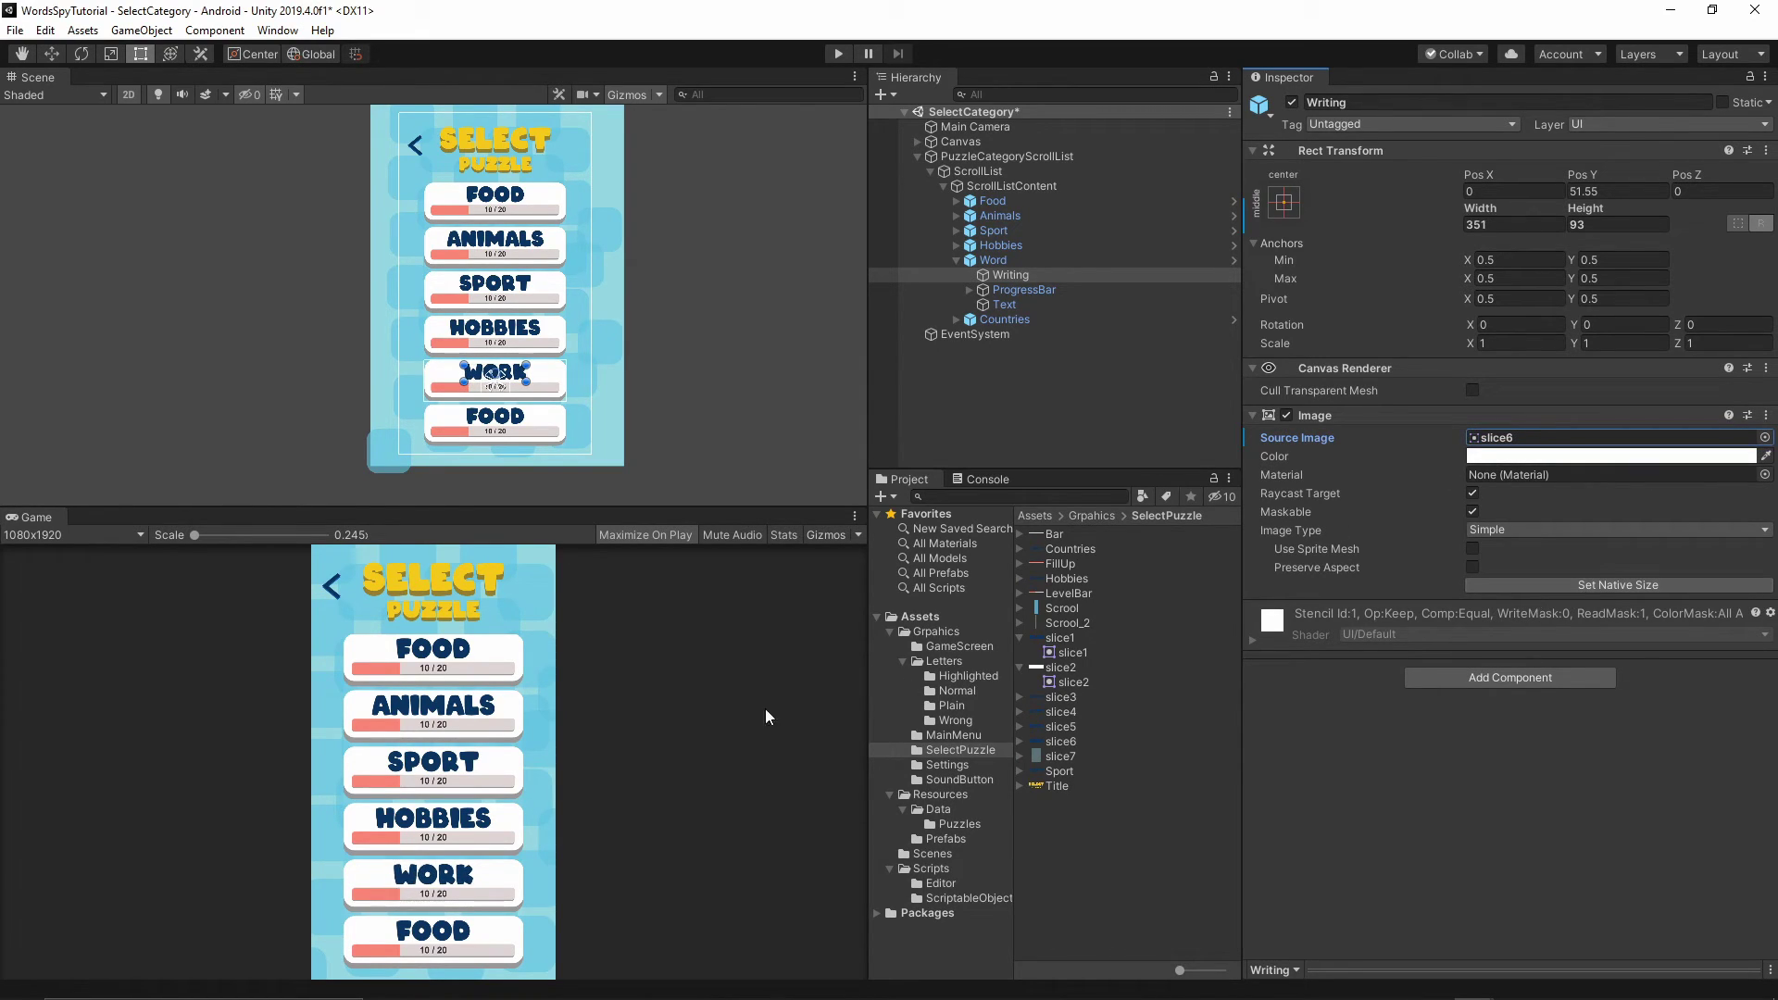
Correct the fifth category button's name to Work and collapse it in the hierarchy.
{"action": "left_click", "coordinate": [983, 260]}
{"action": "left_click", "coordinate": [1378, 104]}
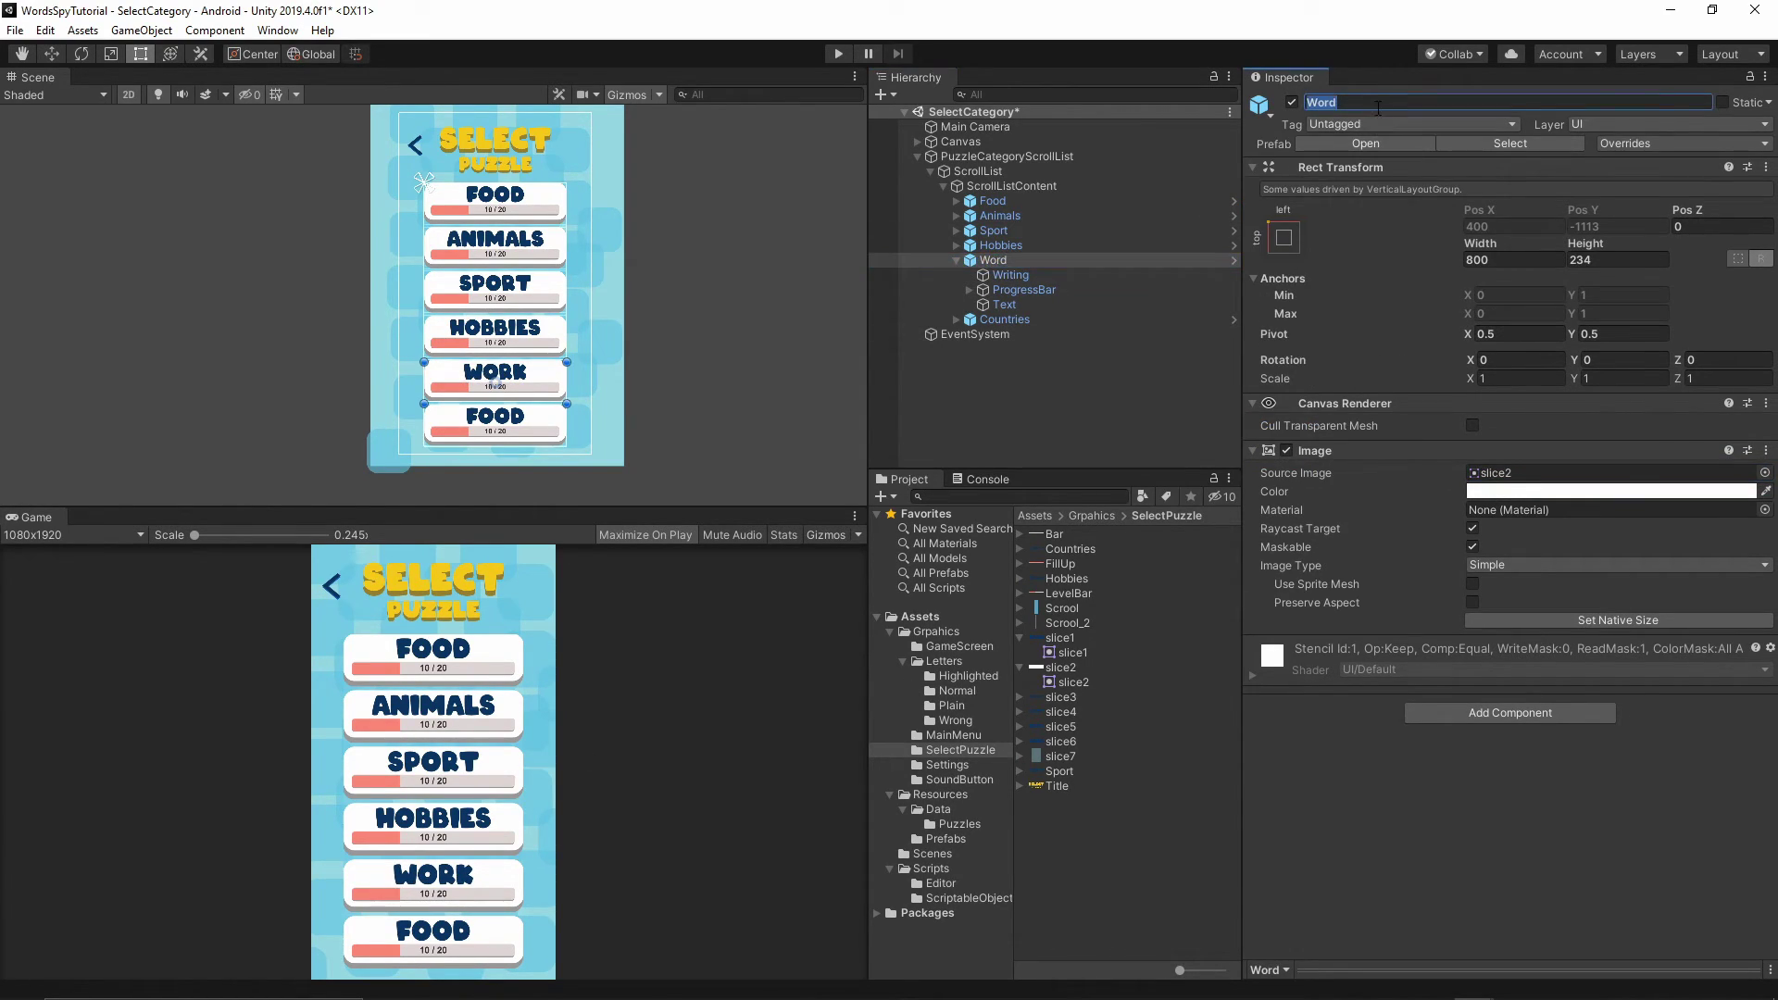
{"action": "left_click", "coordinate": [1378, 104]}
{"action": "key", "text": "BackSpace"}
{"action": "type", "text": "k"}
{"action": "left_click", "coordinate": [957, 260]}
Assign the Countries sprite to the Countries button's Writing image at native size, and clear the selection.
{"action": "left_click", "coordinate": [991, 275]}
{"action": "left_click", "coordinate": [956, 275]}
{"action": "left_click", "coordinate": [1040, 290]}
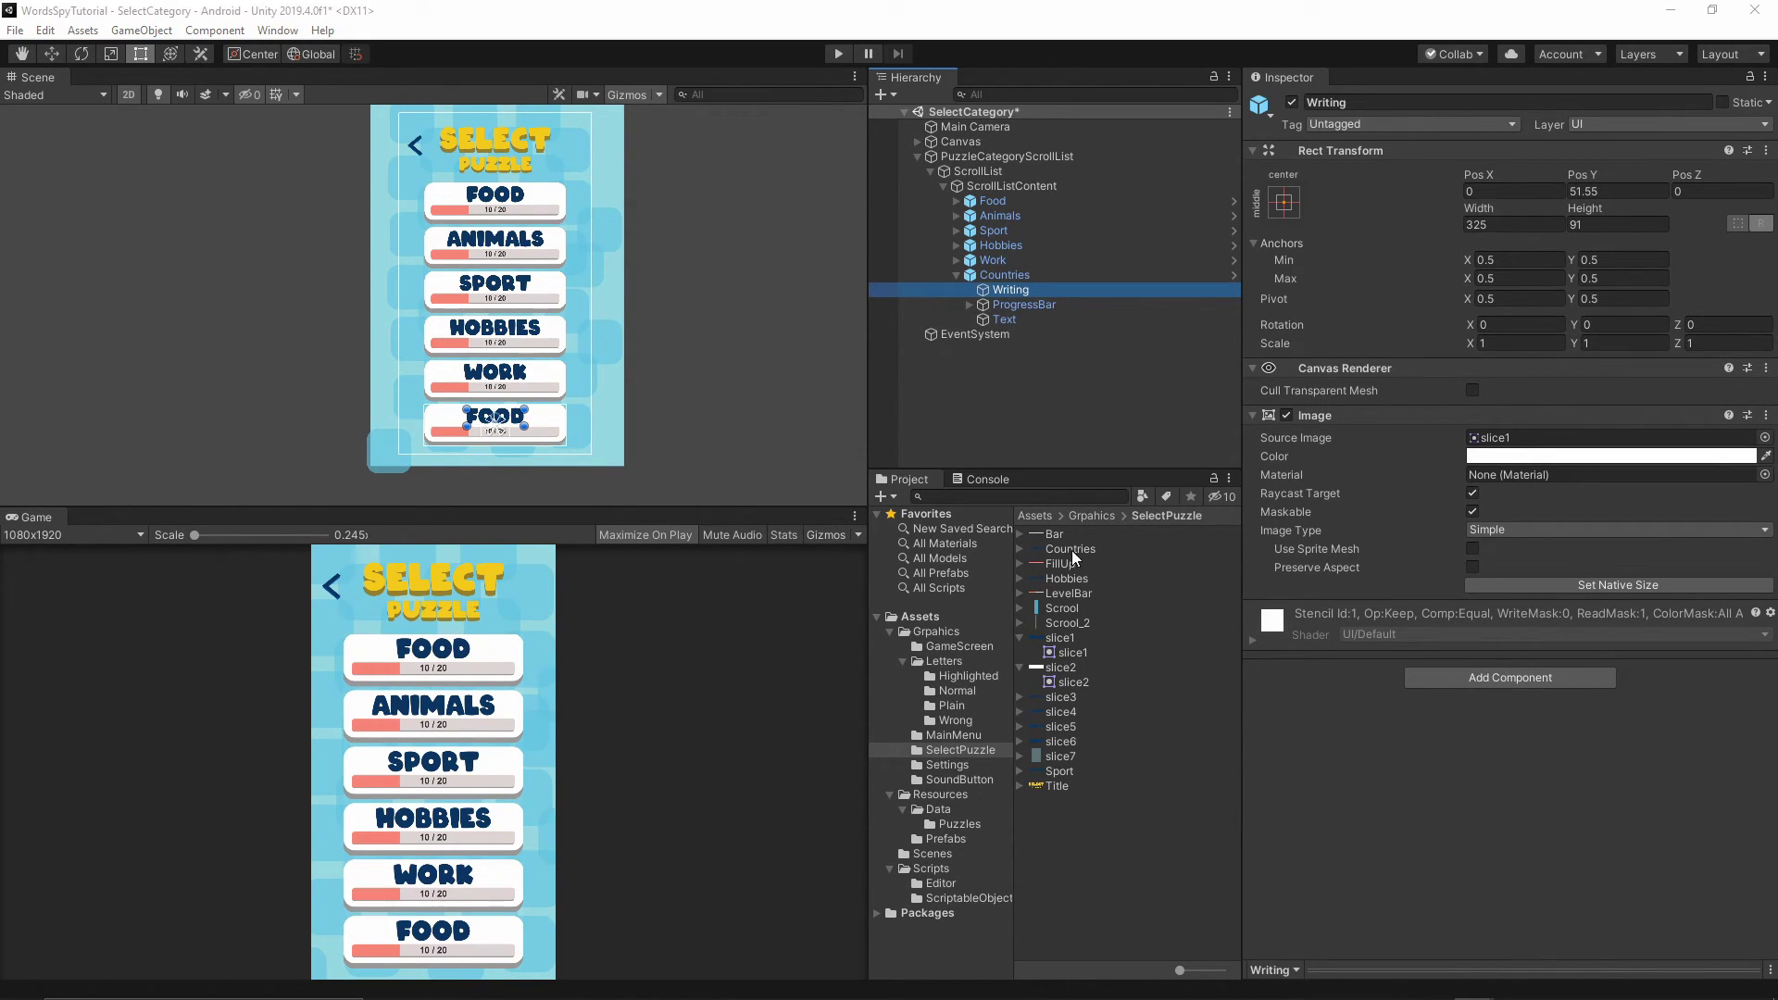
{"action": "left_click_drag", "start_coordinate": [1071, 550], "coordinate": [1565, 439]}
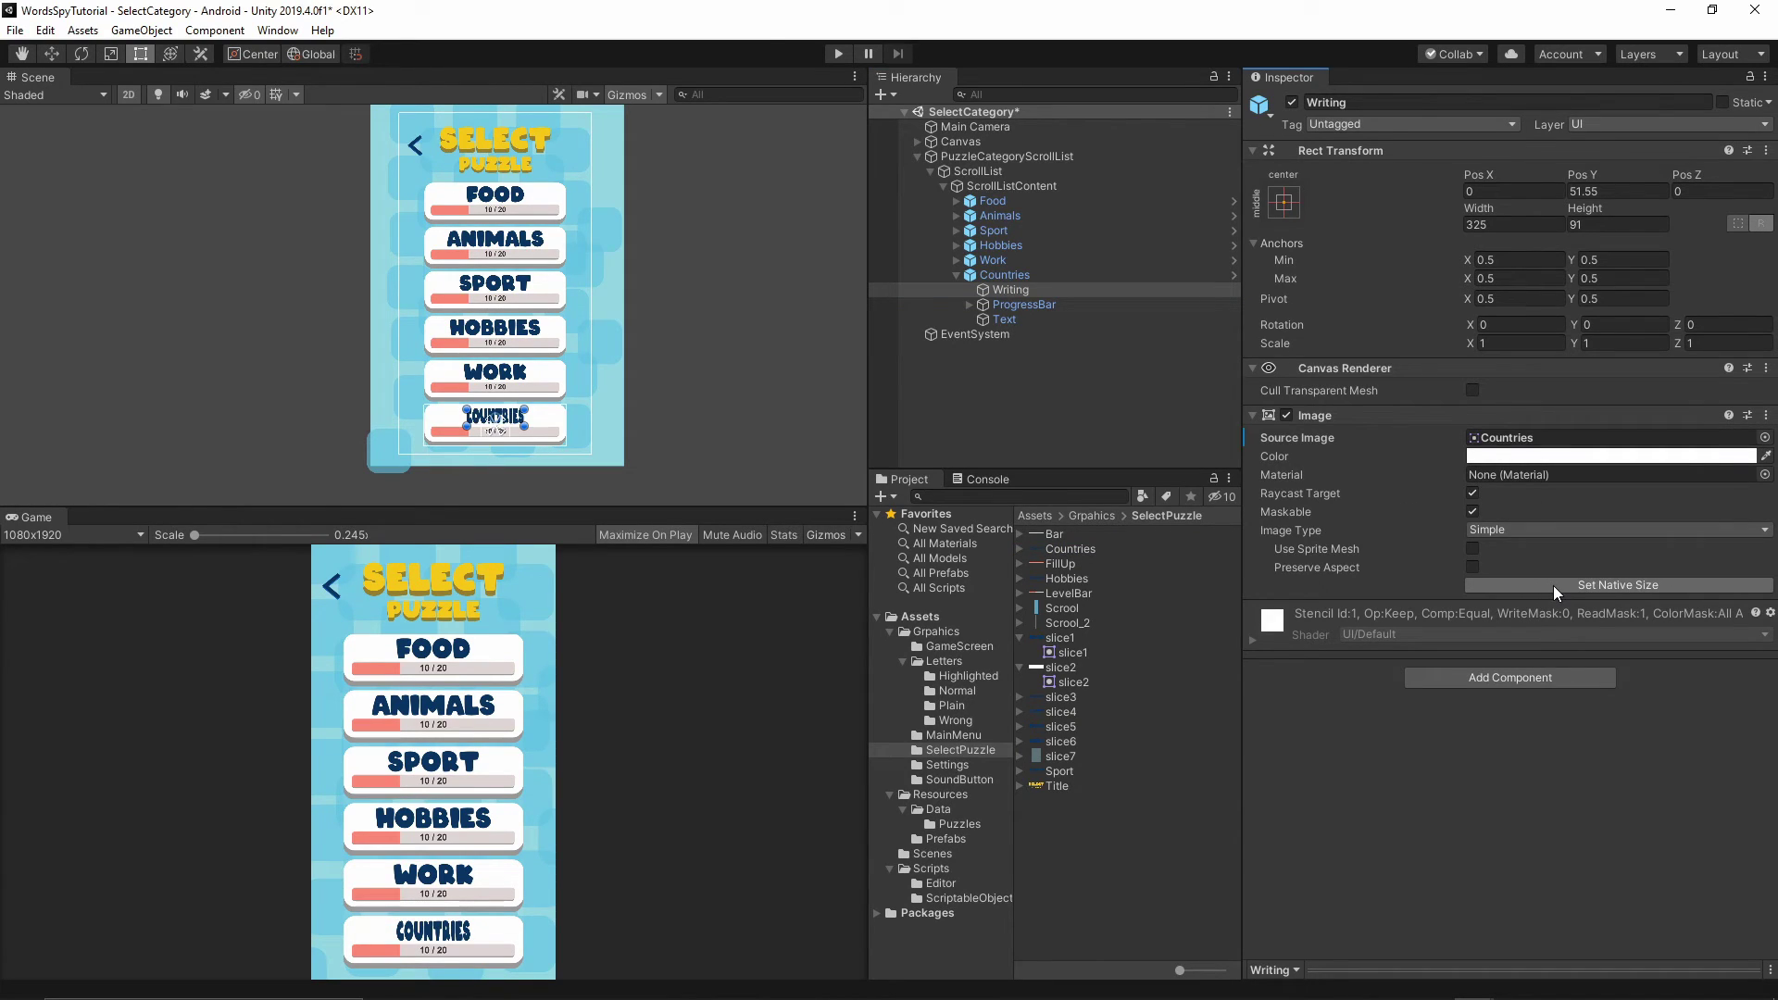
{"action": "left_click", "coordinate": [1554, 586]}
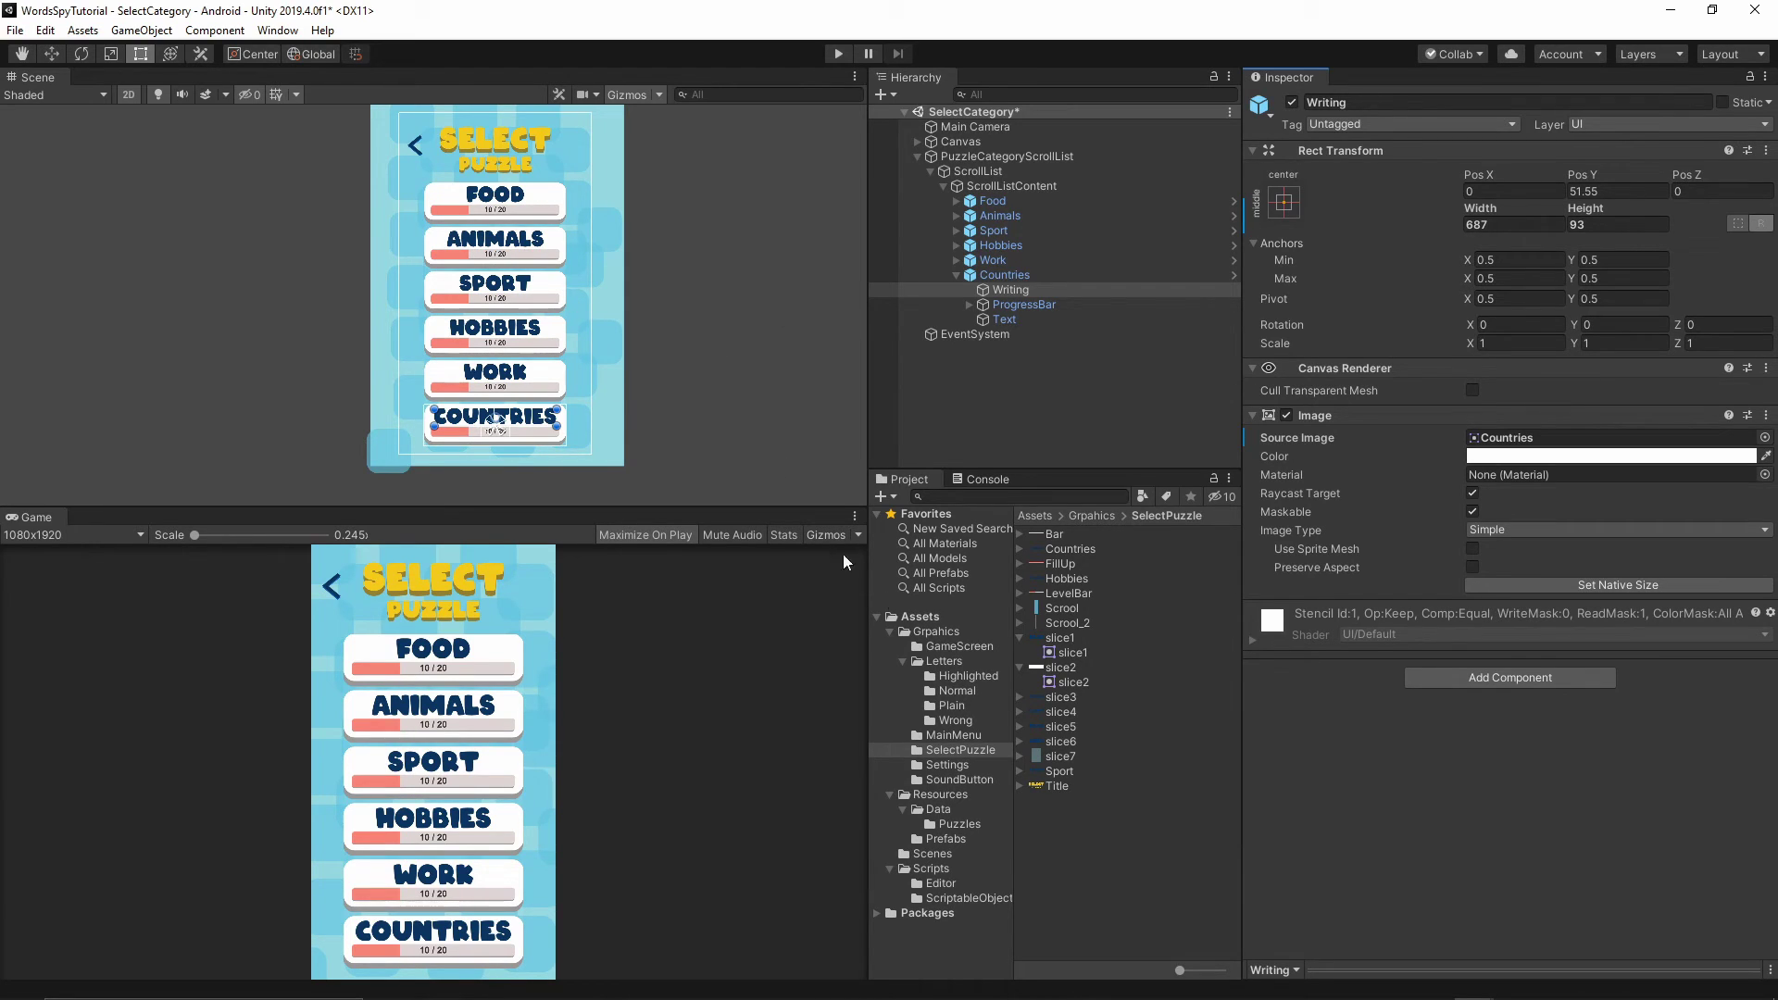
{"action": "left_click", "coordinate": [1177, 798]}
Play the scene, scroll the category list upward several times to test it, and stop playing.
{"action": "left_click", "coordinate": [838, 54]}
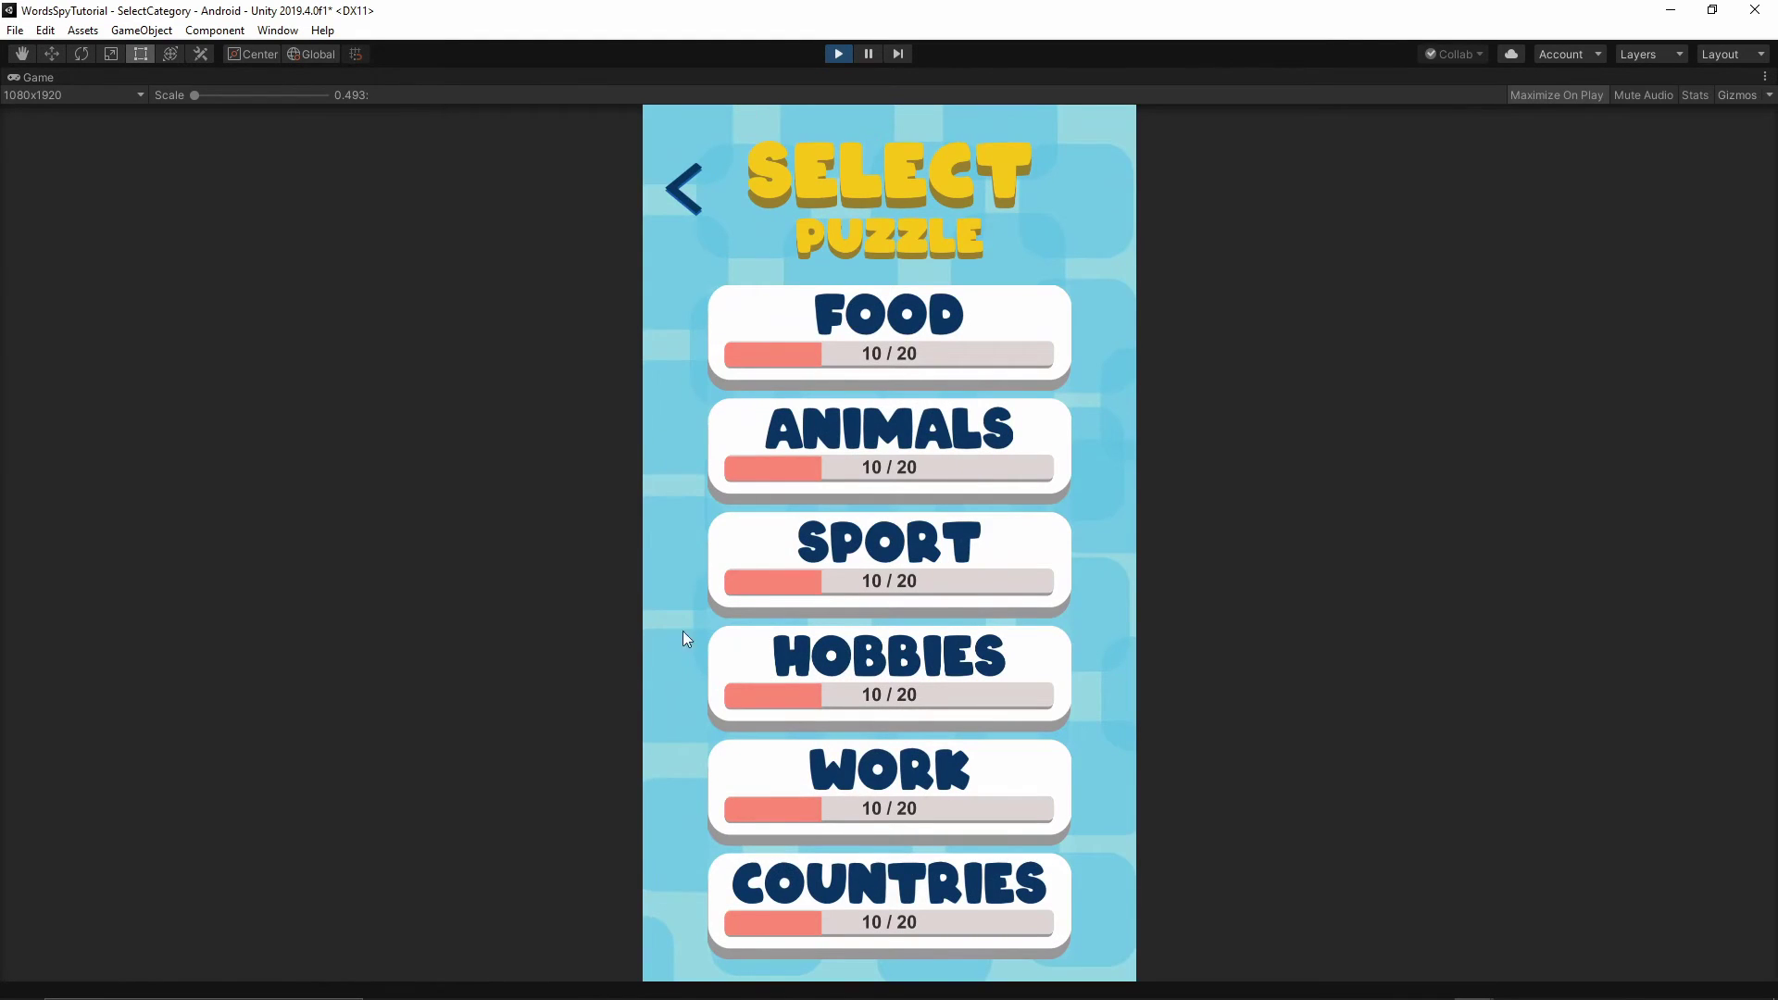
{"action": "left_click_drag", "start_coordinate": [850, 613], "coordinate": [876, 445]}
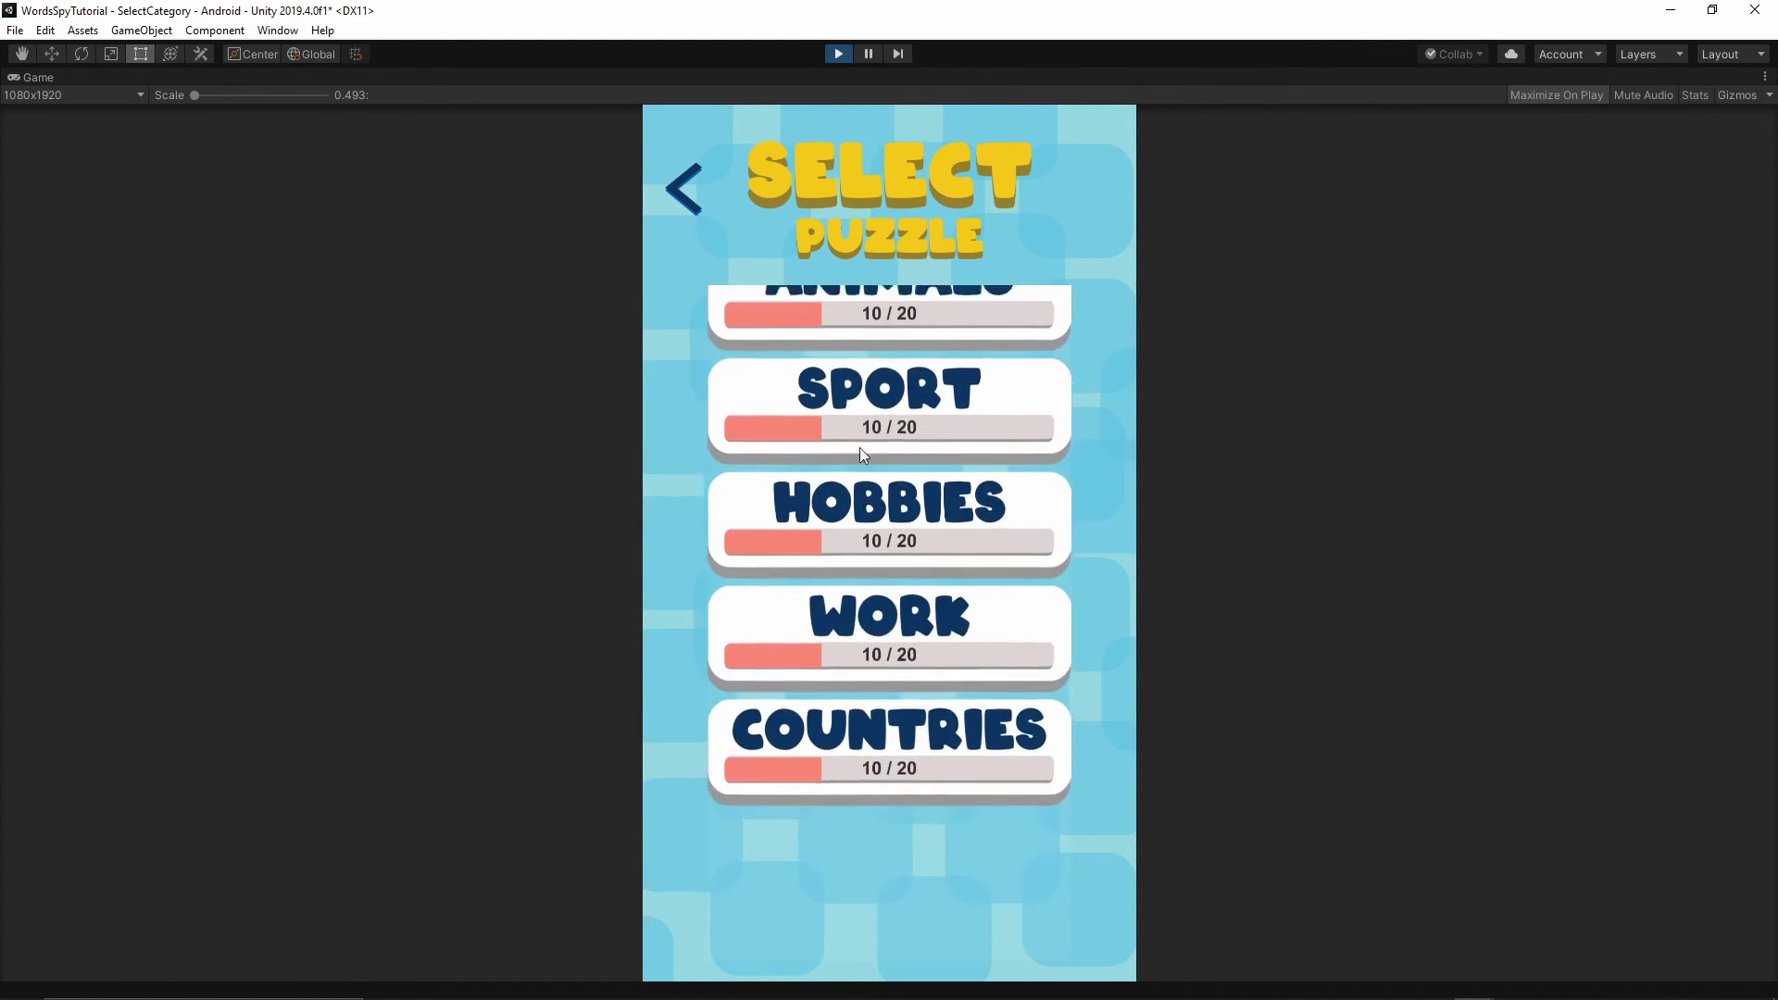
{"action": "left_click_drag", "start_coordinate": [926, 787], "coordinate": [935, 556]}
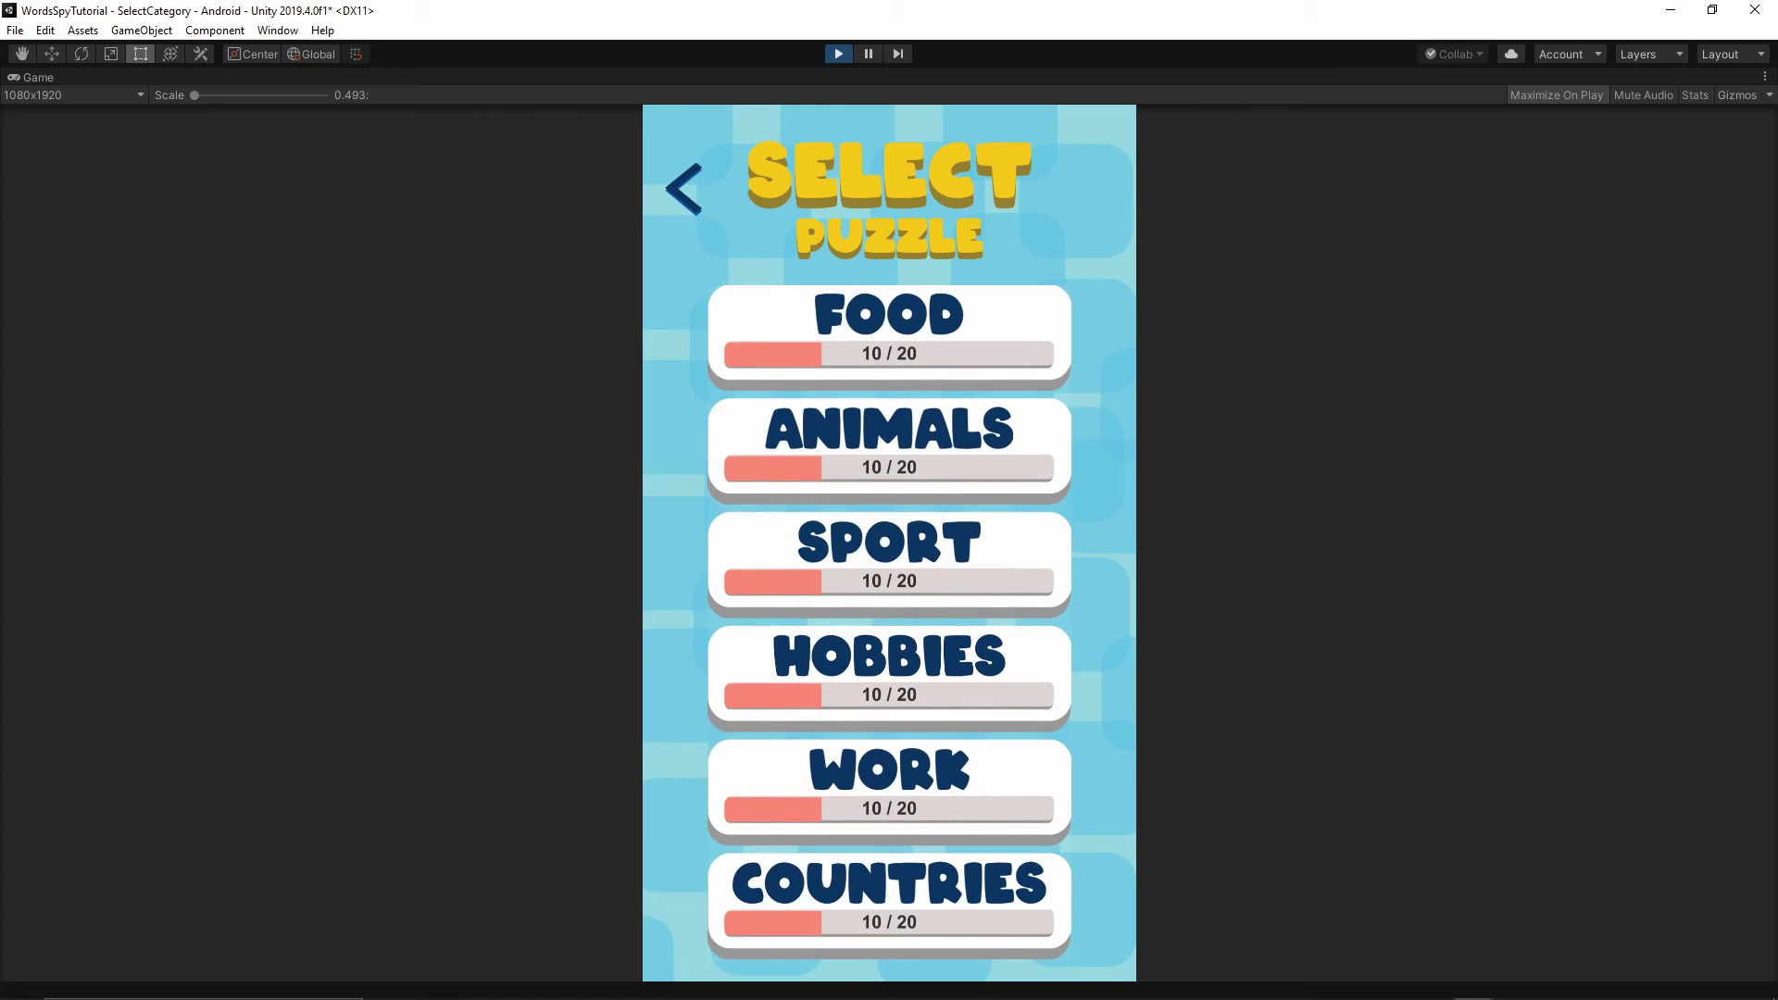
{"action": "left_click_drag", "start_coordinate": [981, 812], "coordinate": [958, 455]}
{"action": "left_click", "coordinate": [838, 54]}
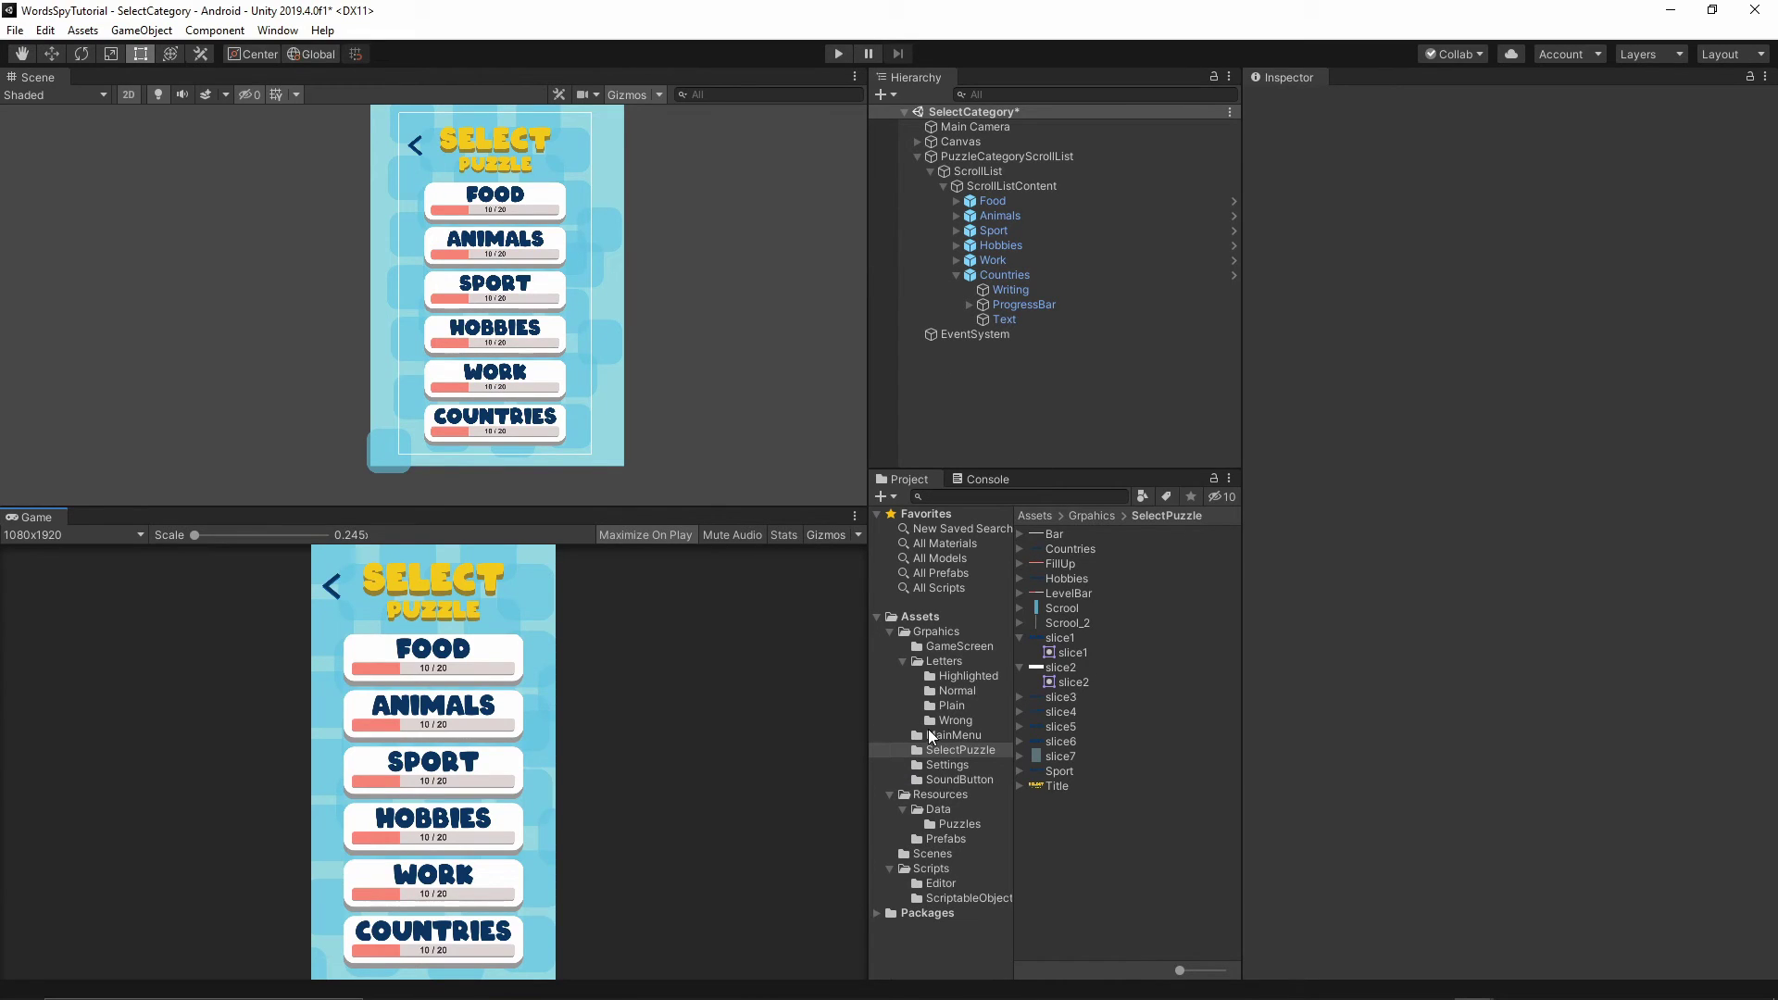
Add a seventh button to ScrollListContent from the CategoryButton prefab and start playing the scene.
{"action": "left_click", "coordinate": [935, 840]}
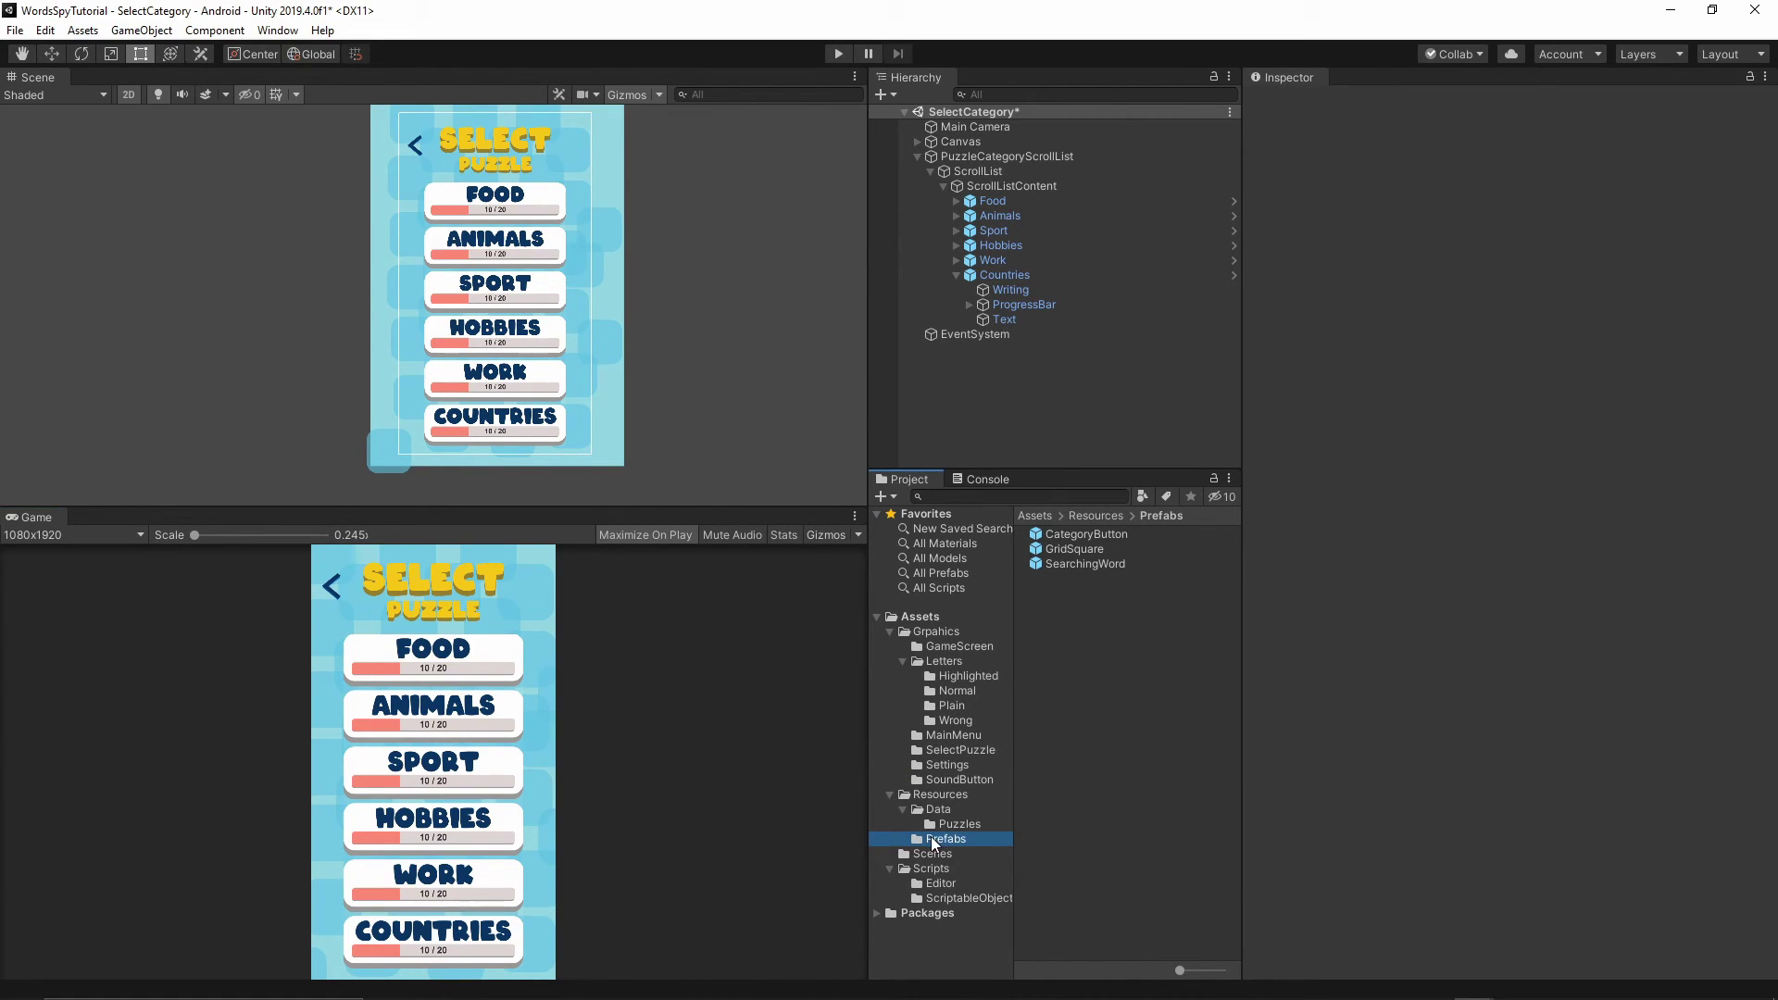
{"action": "left_click", "coordinate": [1097, 538]}
{"action": "left_click_drag", "start_coordinate": [1093, 534], "coordinate": [1019, 187]}
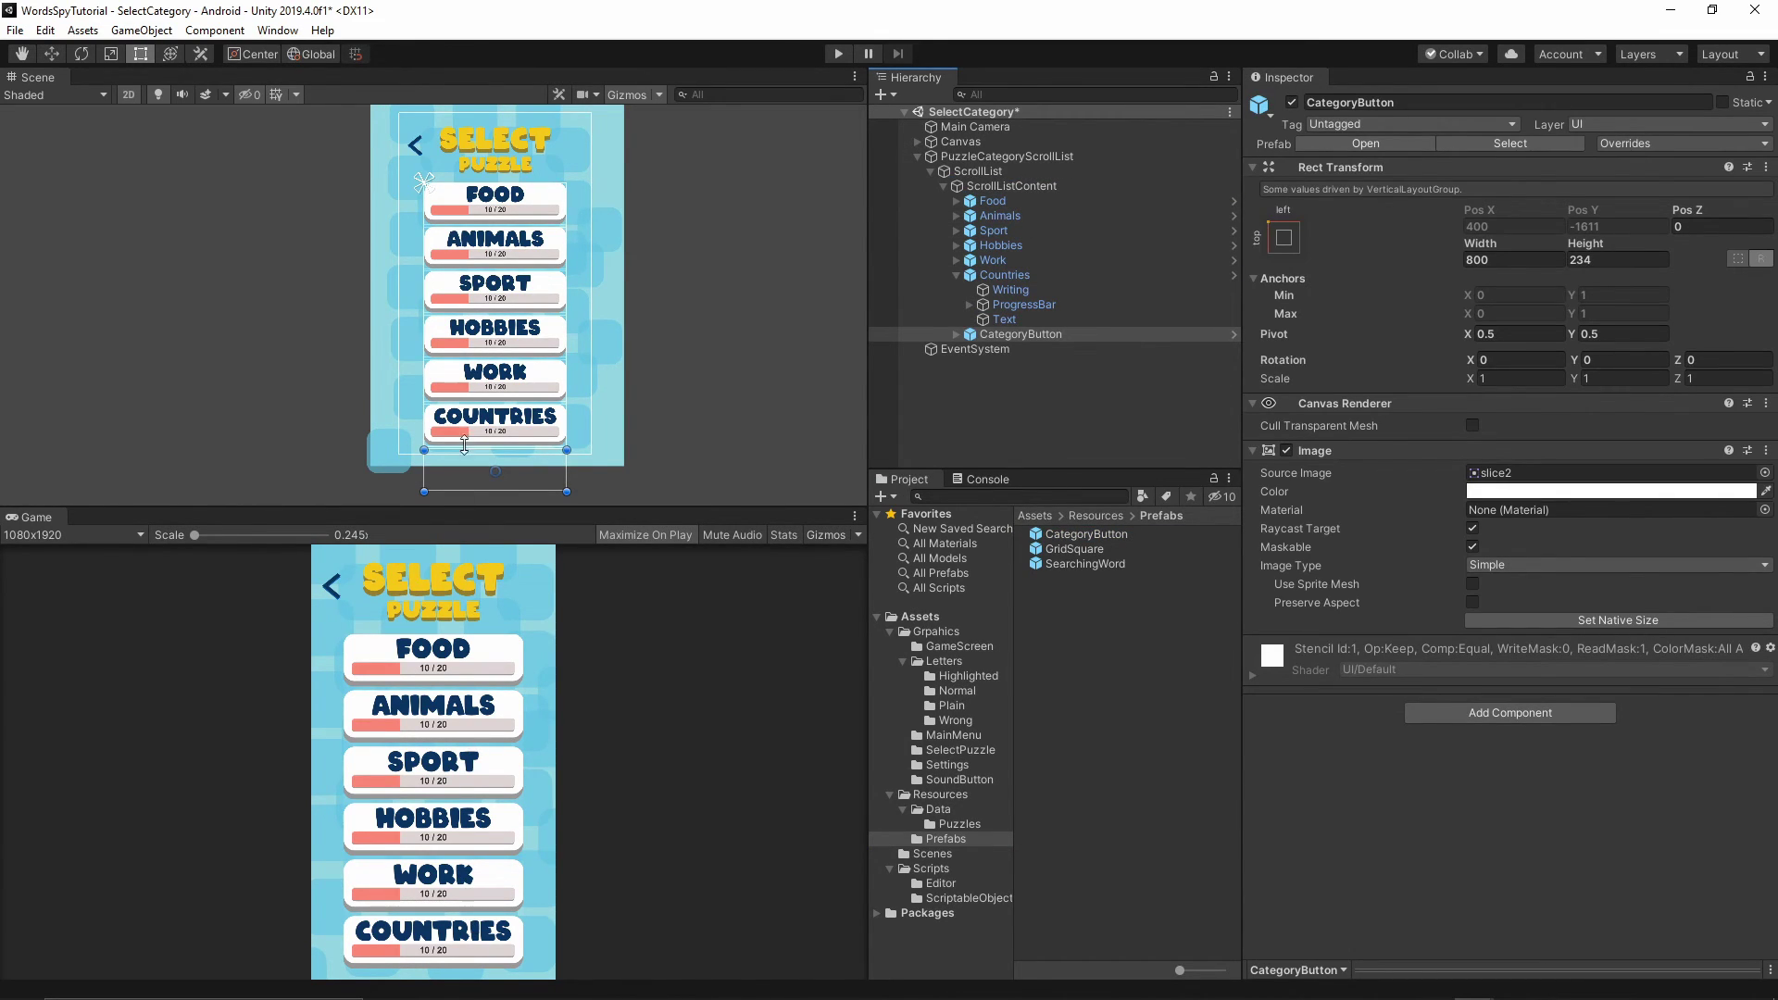
{"action": "left_click", "coordinate": [840, 53]}
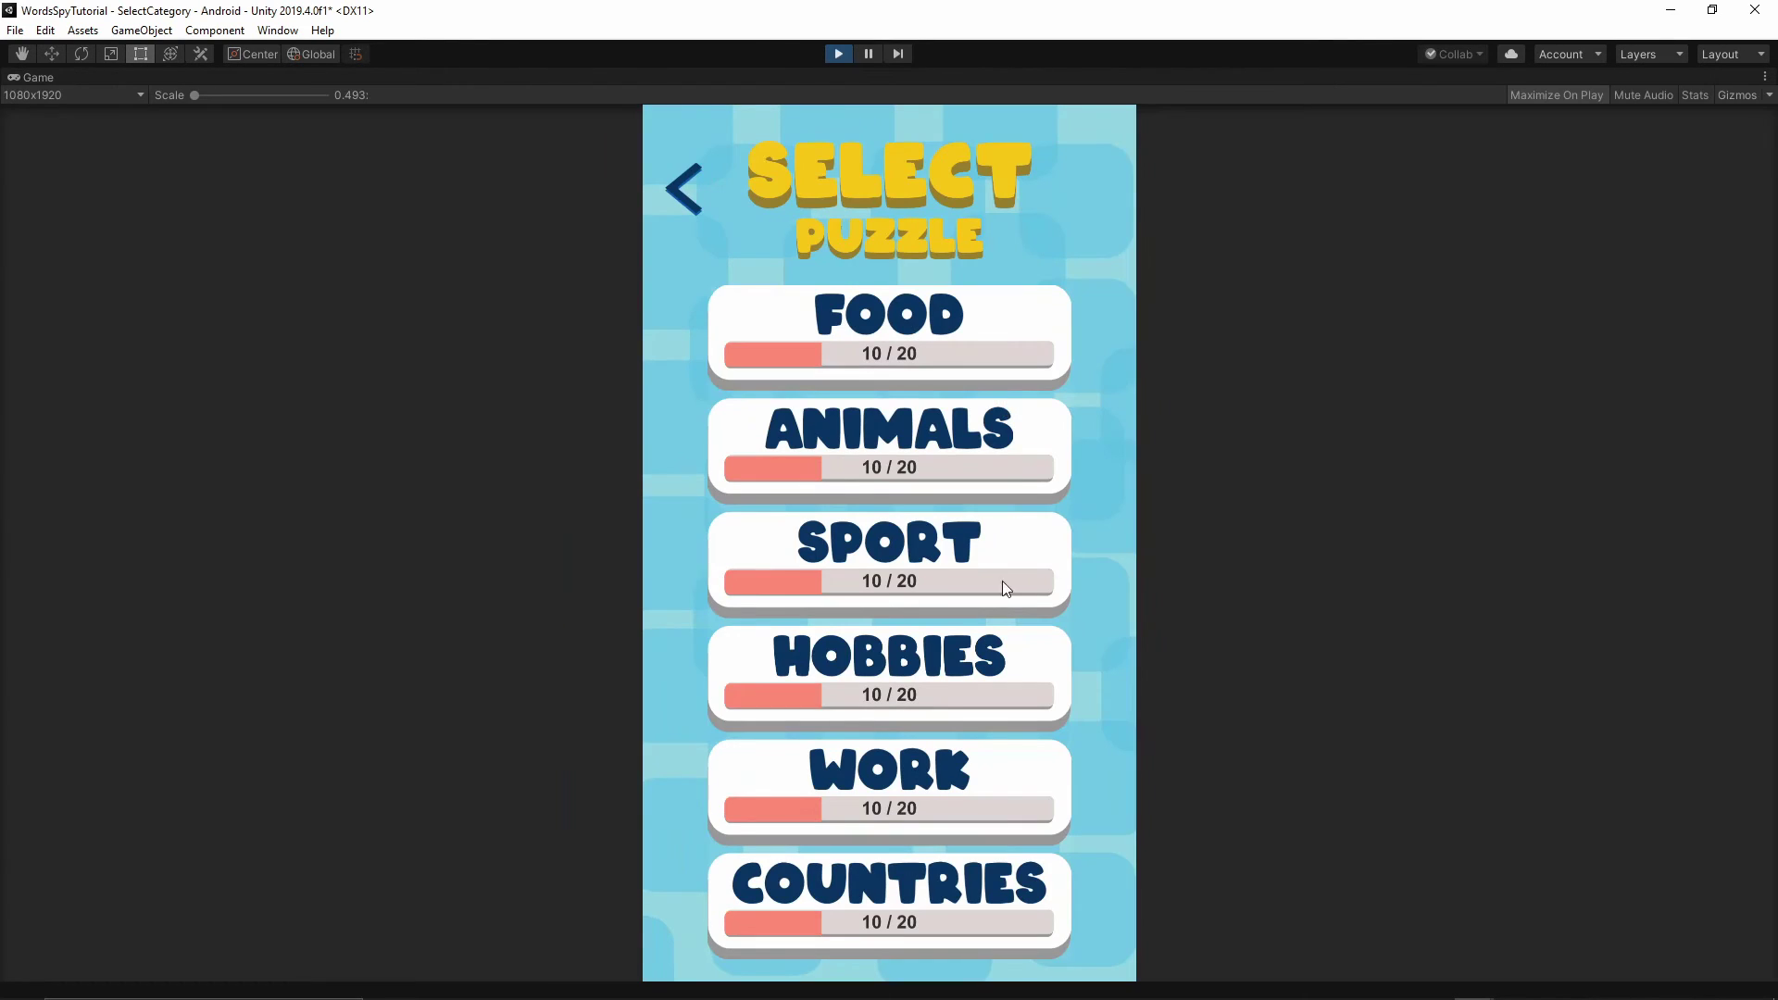
Scroll the seven-button category list upward in the running scene to test it, and stop playing.
{"action": "left_click_drag", "start_coordinate": [1002, 581], "coordinate": [989, 237]}
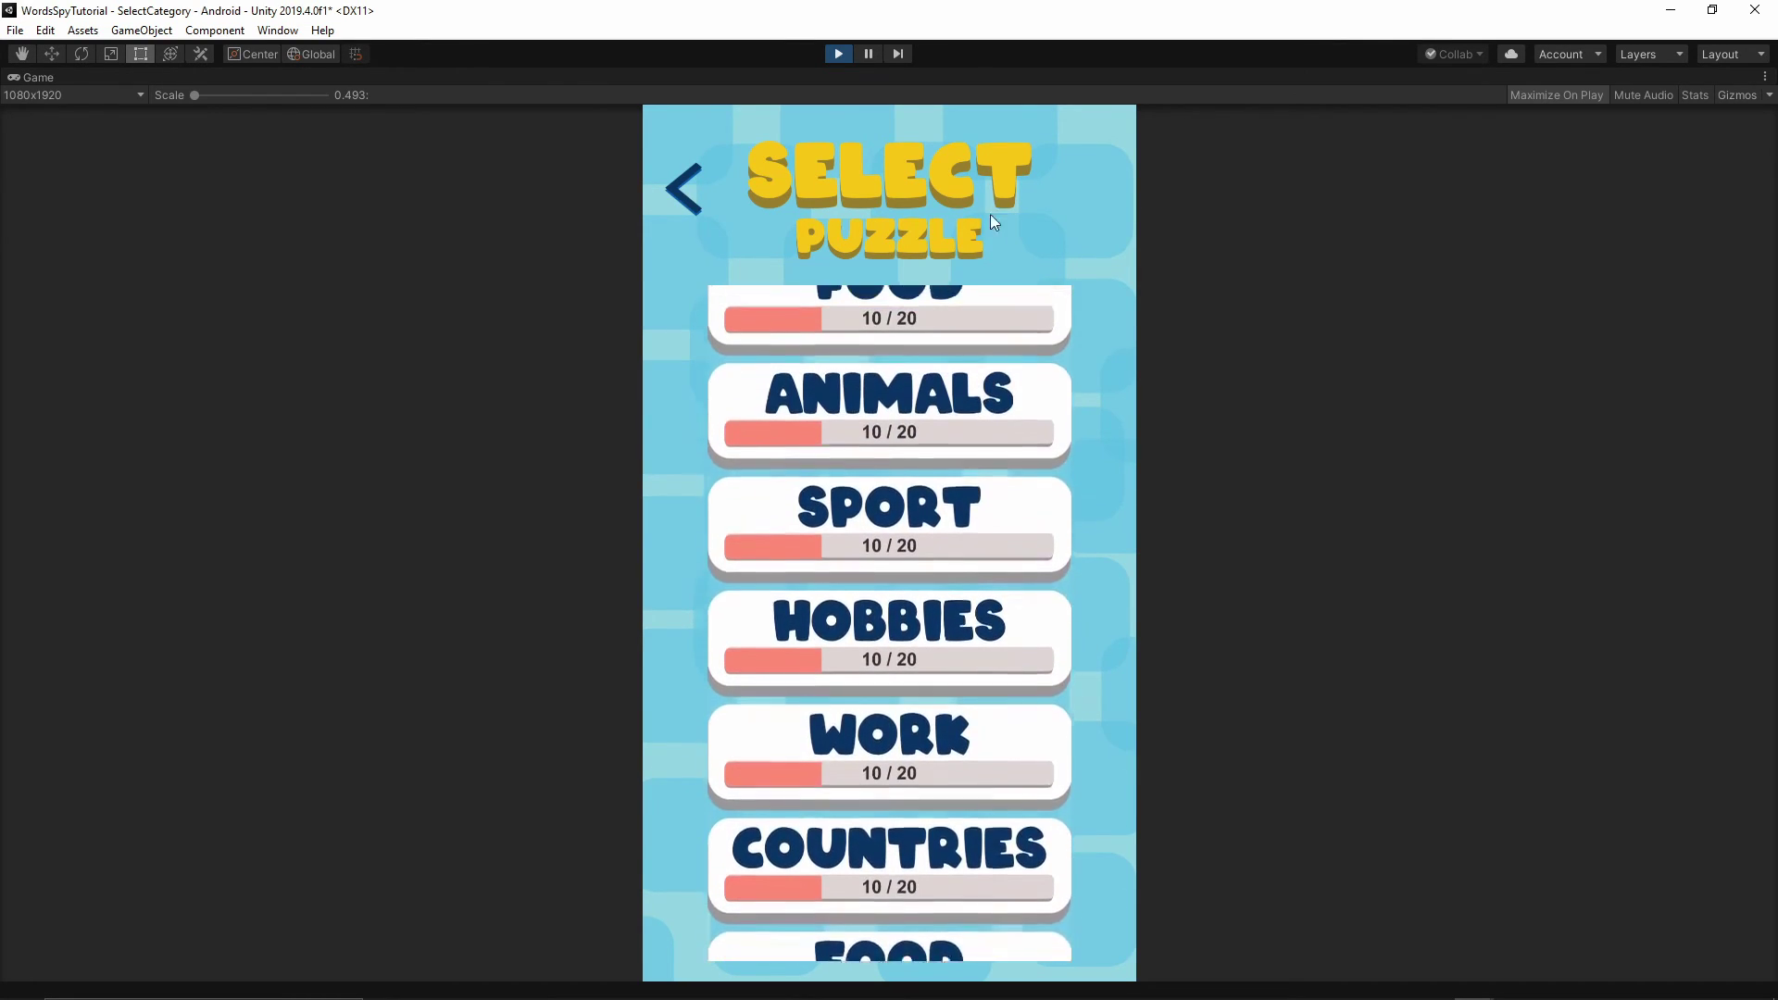
{"action": "left_click", "coordinate": [839, 54]}
{"action": "left_click_drag", "start_coordinate": [1086, 534], "coordinate": [1018, 336]}
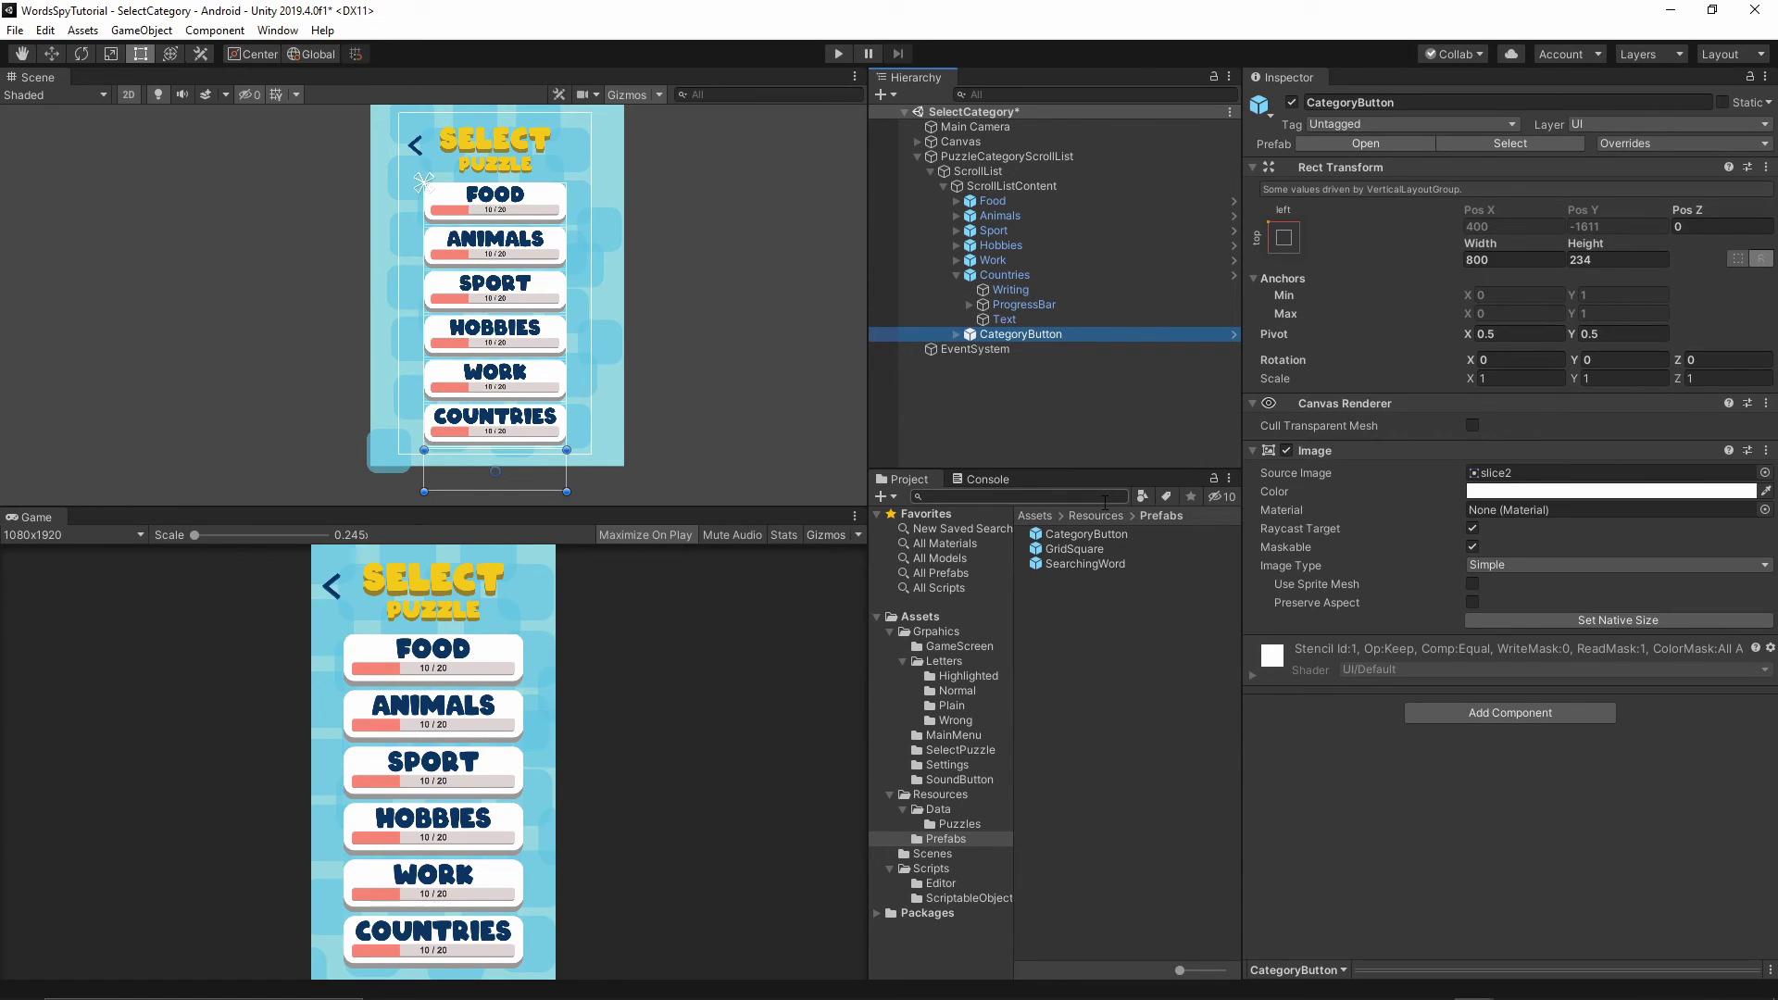
Delete the extra CategoryButton from ScrollListContent, collapse the Countries button in the hierarchy, and clear the selection.
{"action": "key", "text": "Delete"}
{"action": "left_click", "coordinate": [954, 275]}
{"action": "left_click", "coordinate": [1054, 414]}
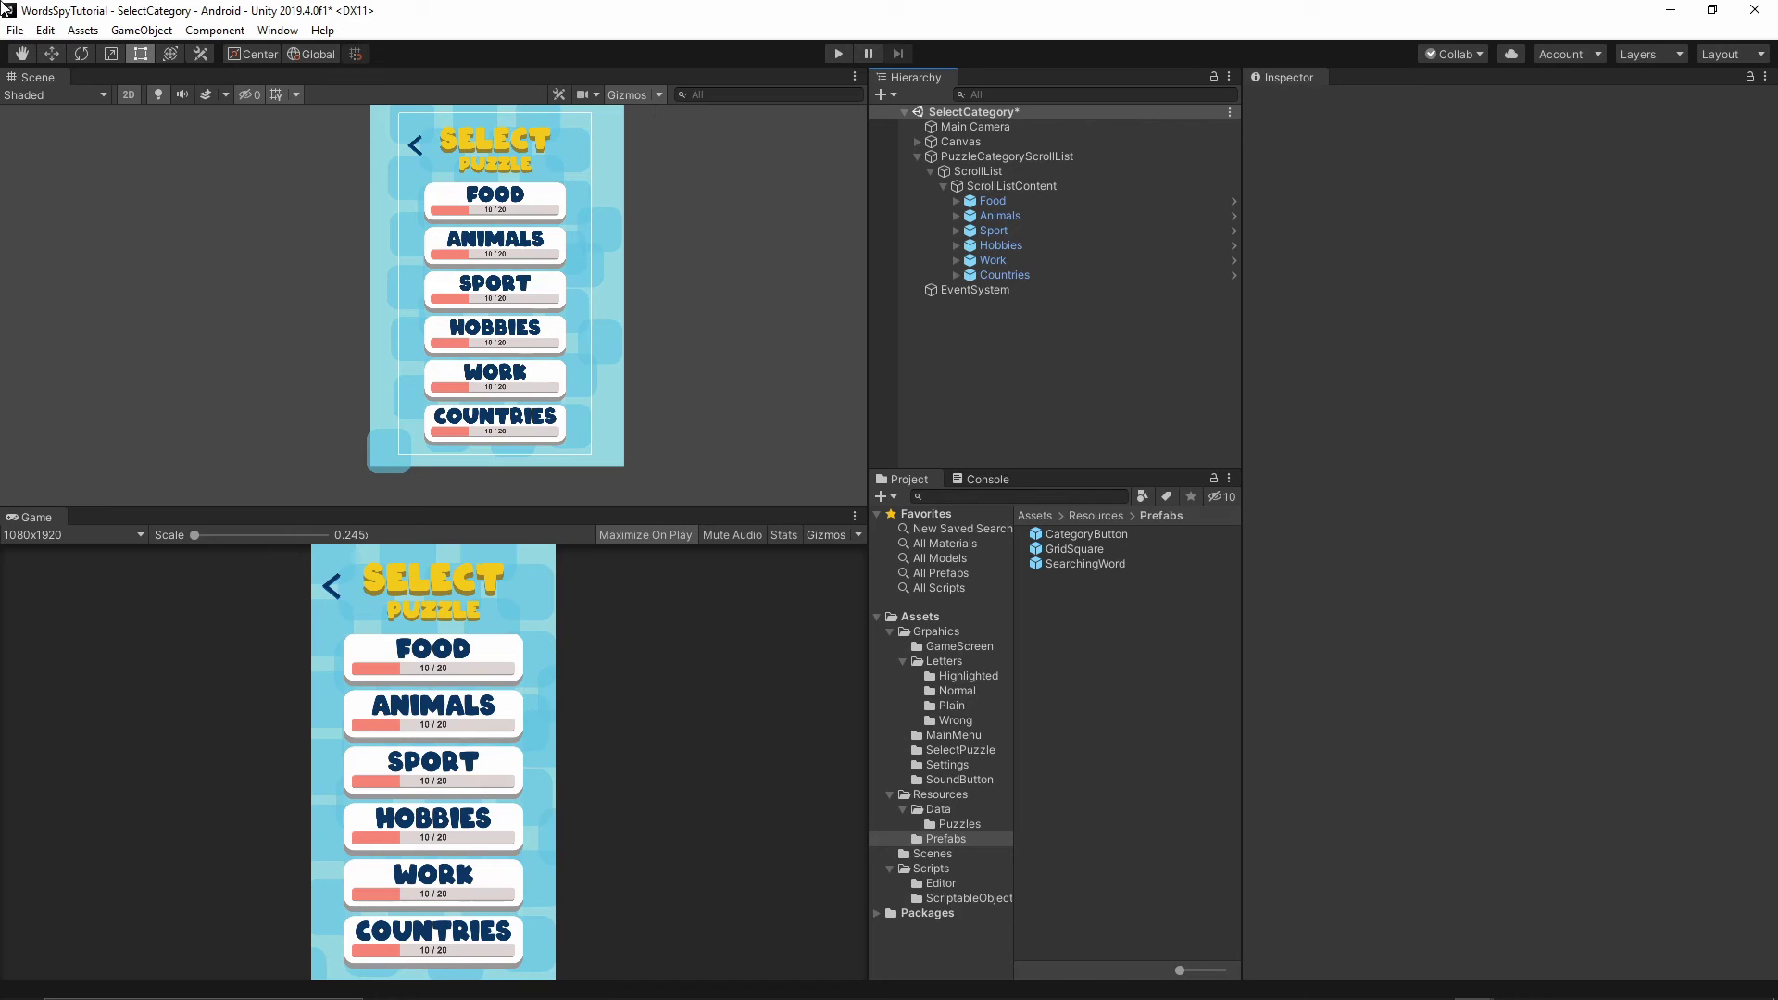
Save the SelectCategory scene and open the MainMenu scene from the Scenes folder.
{"action": "left_click", "coordinate": [15, 30]}
{"action": "left_click", "coordinate": [35, 99]}
{"action": "left_click", "coordinate": [1080, 682]}
{"action": "left_click", "coordinate": [933, 854]}
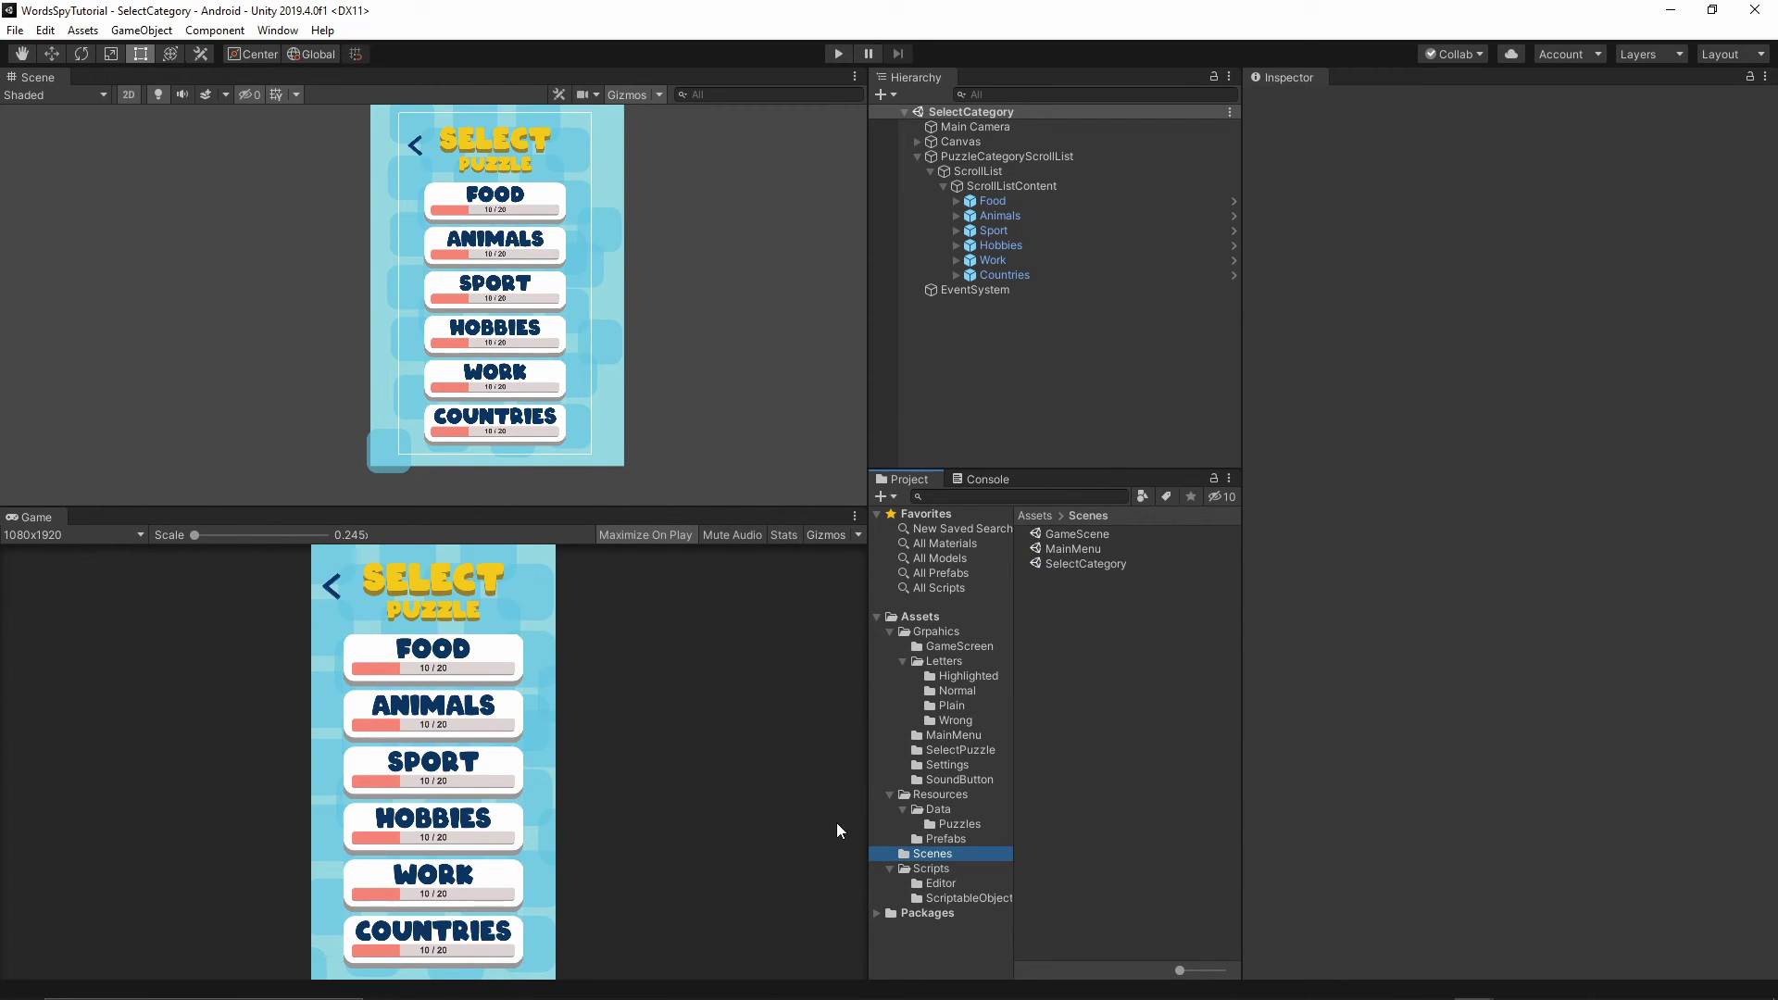
{"action": "double_click", "coordinate": [1092, 547]}
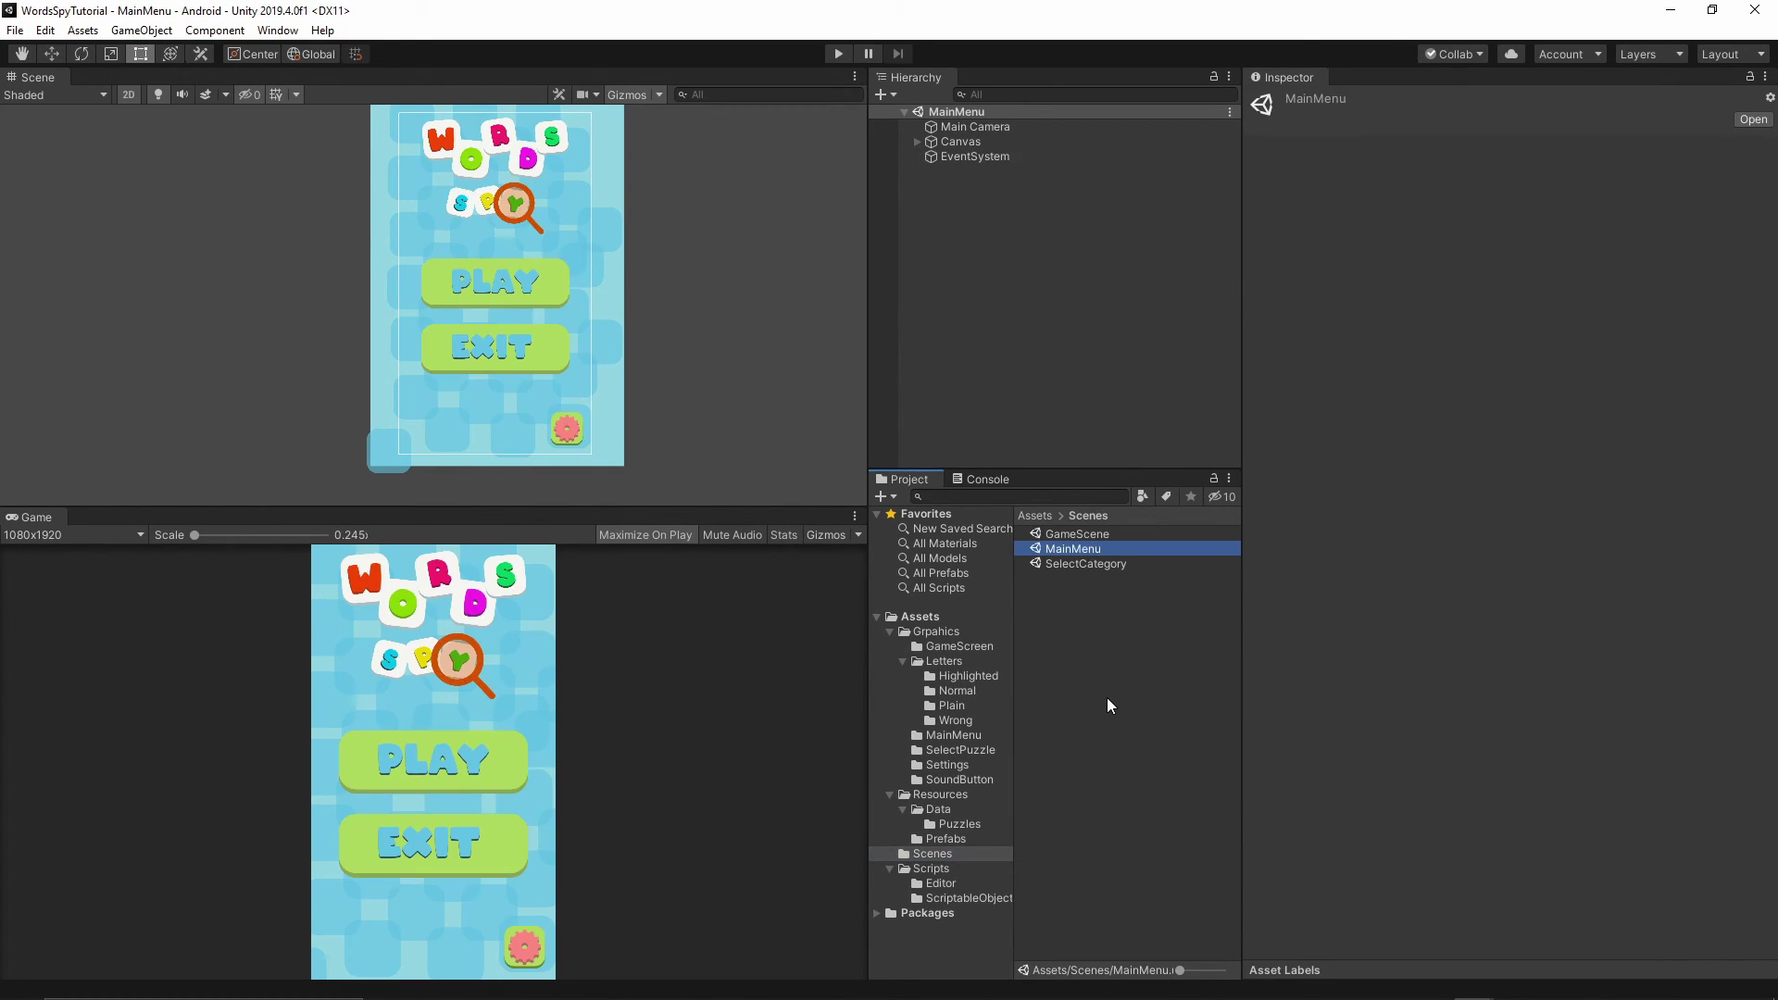
Add an On Click event to the Canvas's Play button with Main Camera as its target object.
{"action": "left_click", "coordinate": [917, 142]}
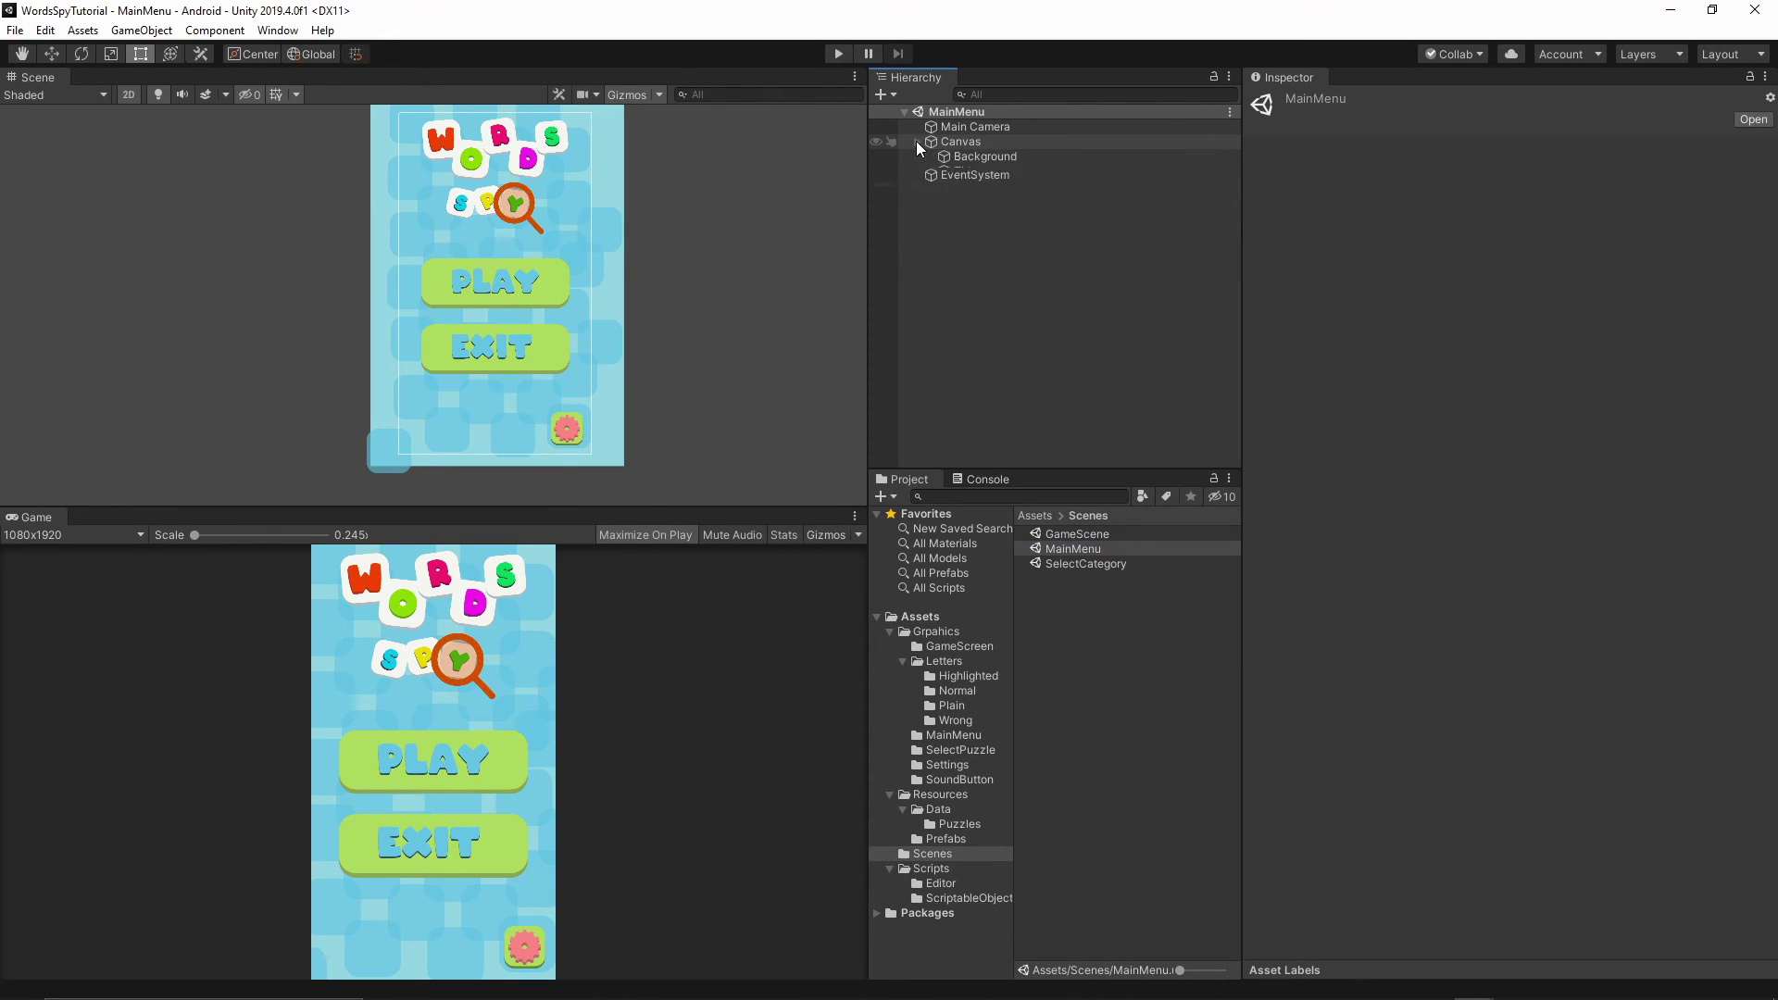
{"action": "left_click", "coordinate": [963, 201]}
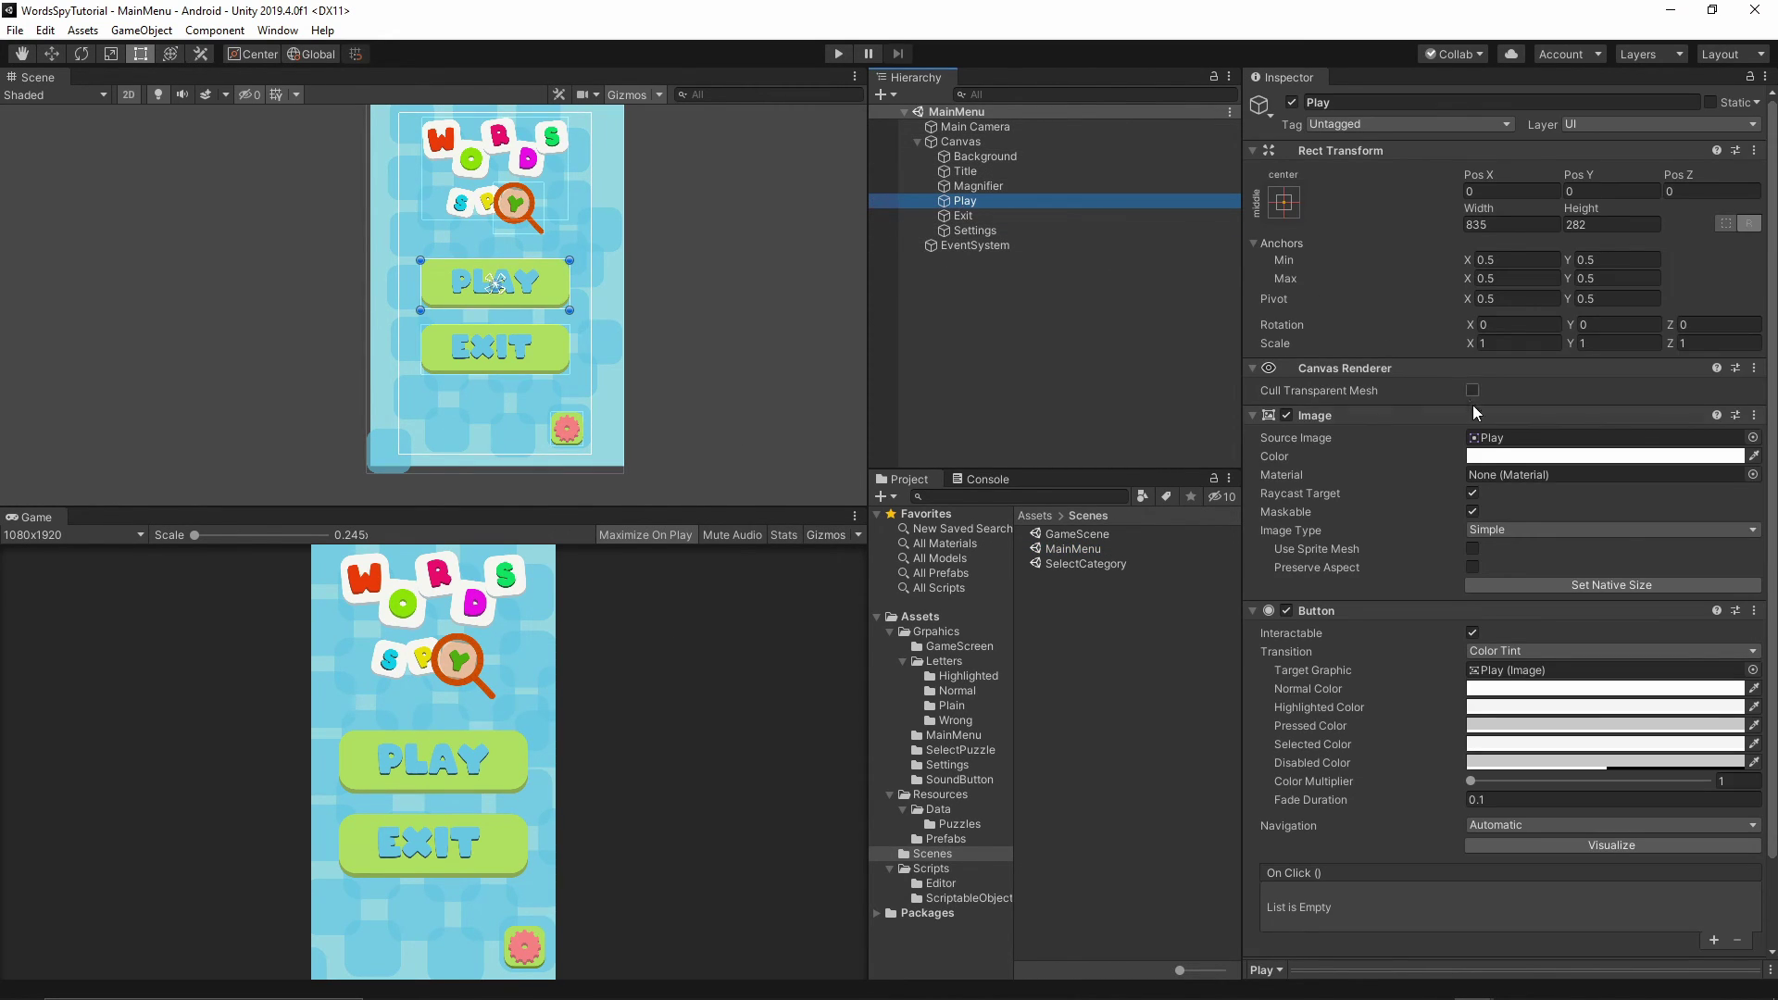
{"action": "scroll", "coordinate": [1510, 785], "scroll_direction": "down", "scroll_amount": 3}
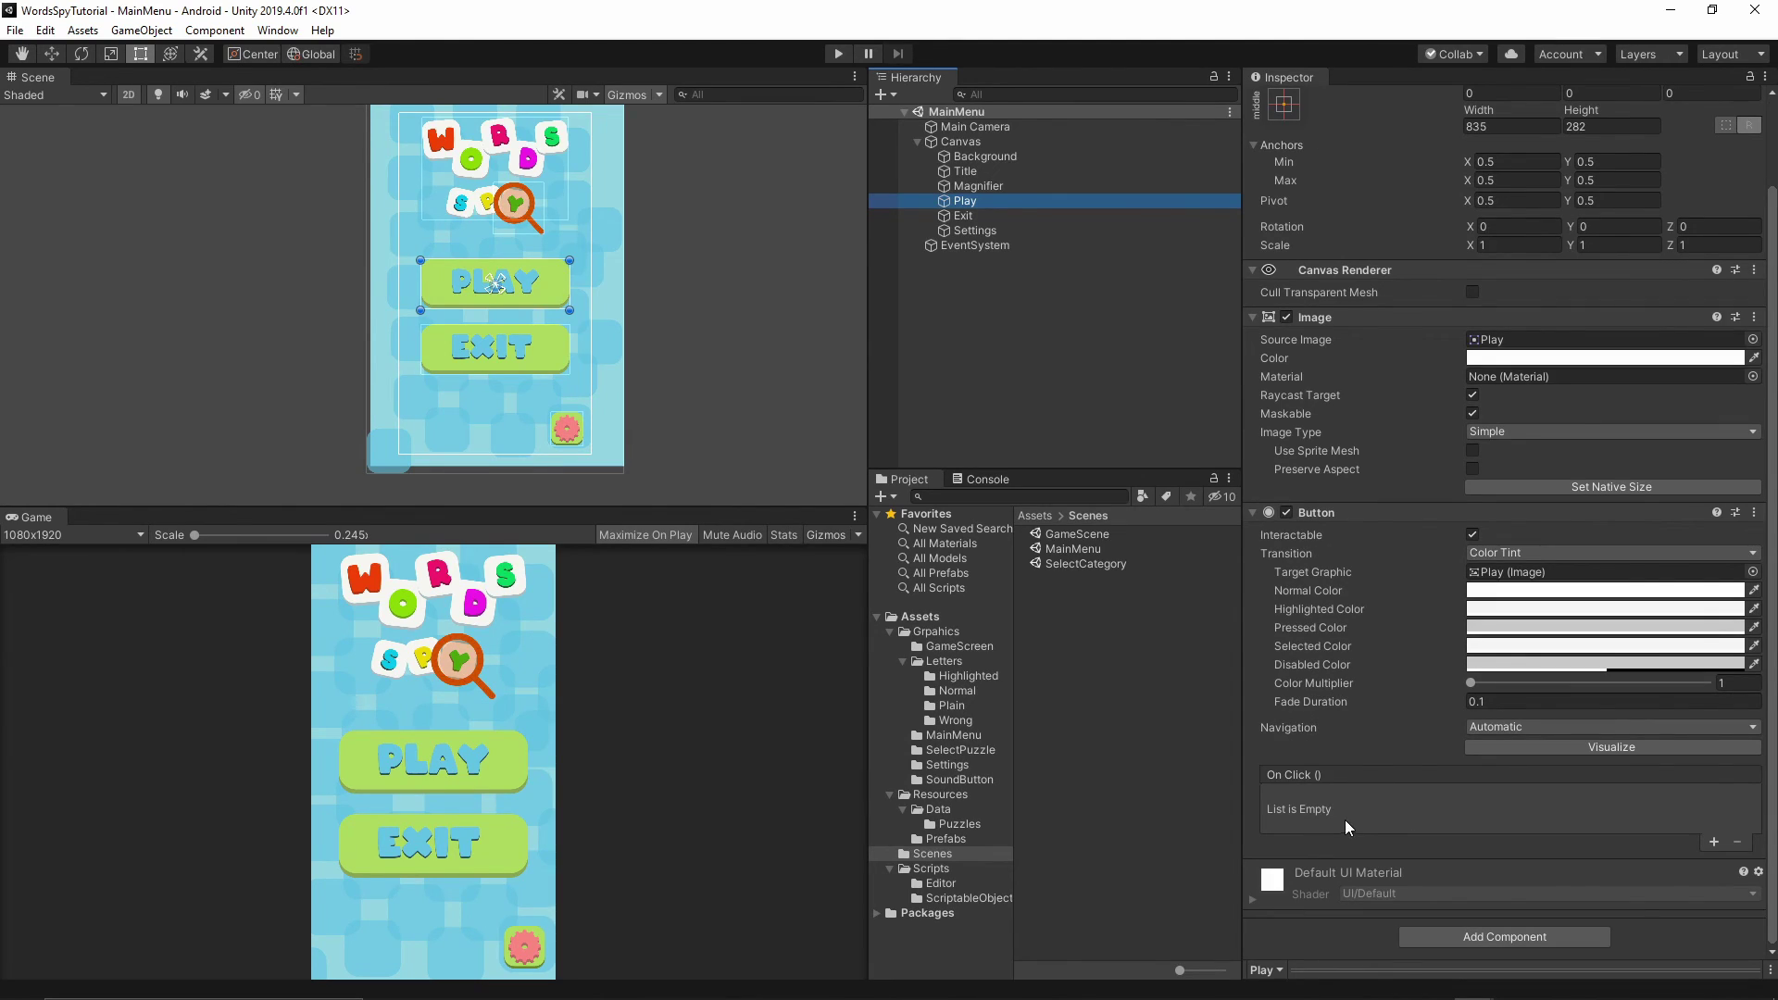
{"action": "left_click", "coordinate": [1715, 843]}
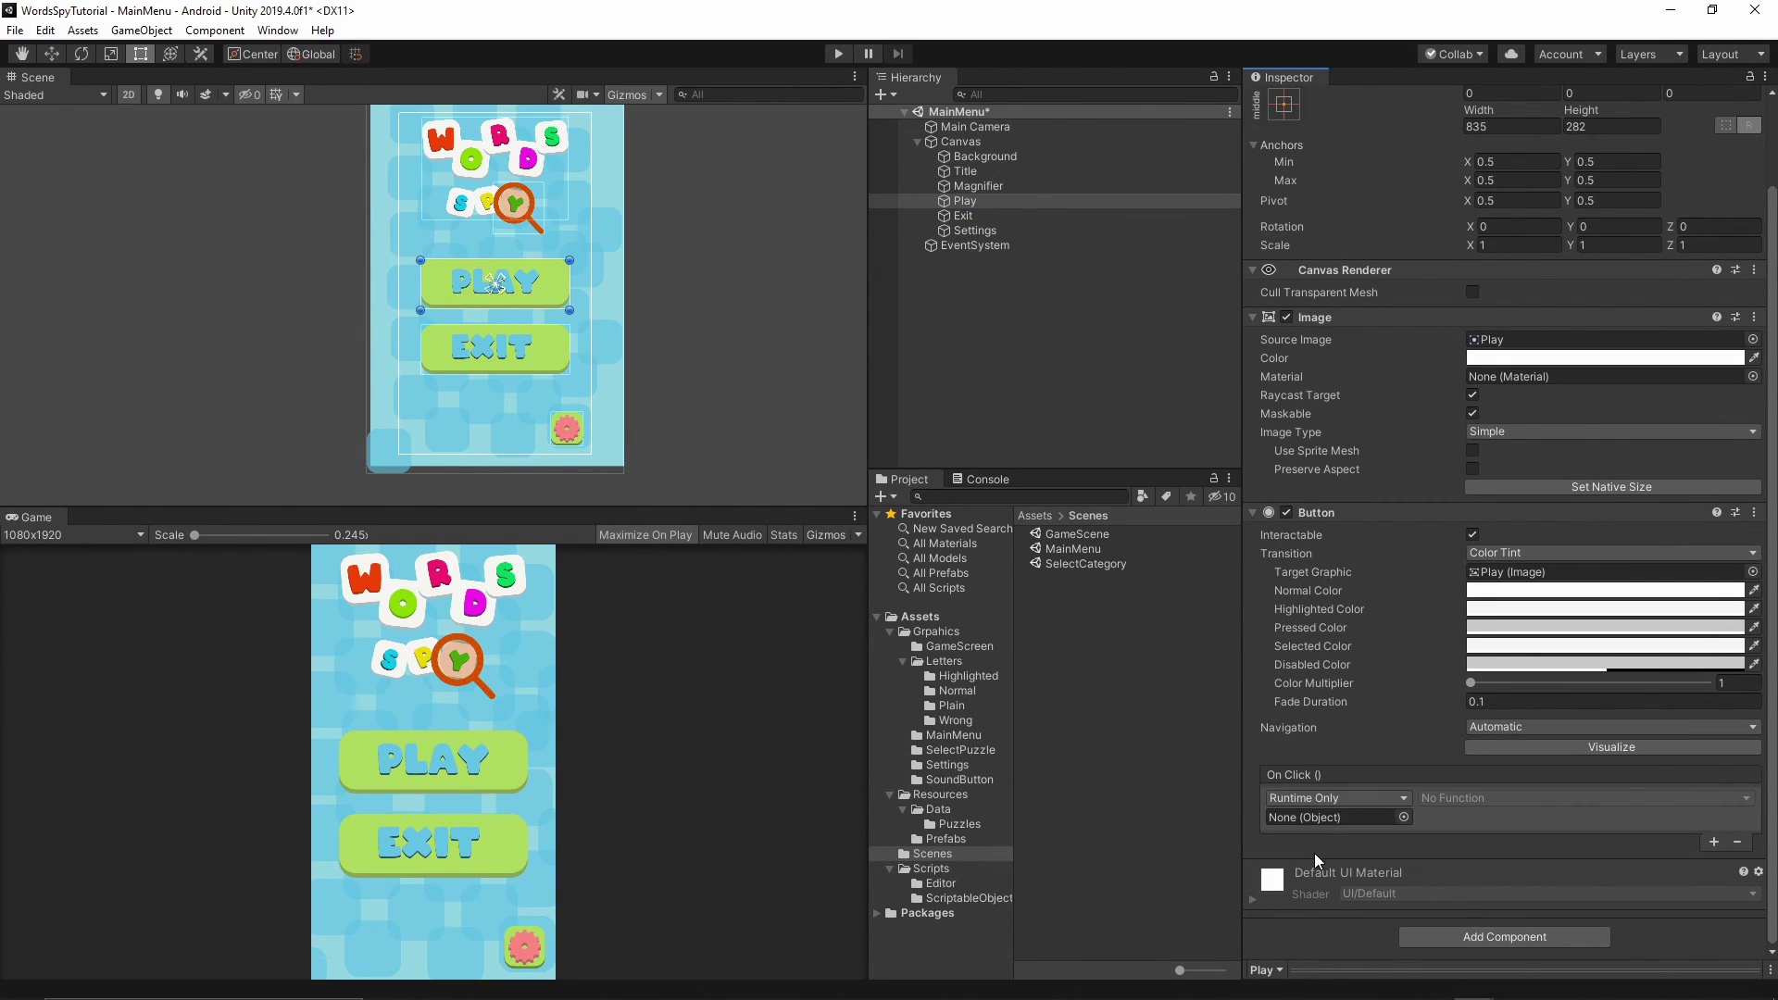
{"action": "left_click_drag", "start_coordinate": [991, 126], "coordinate": [1317, 816]}
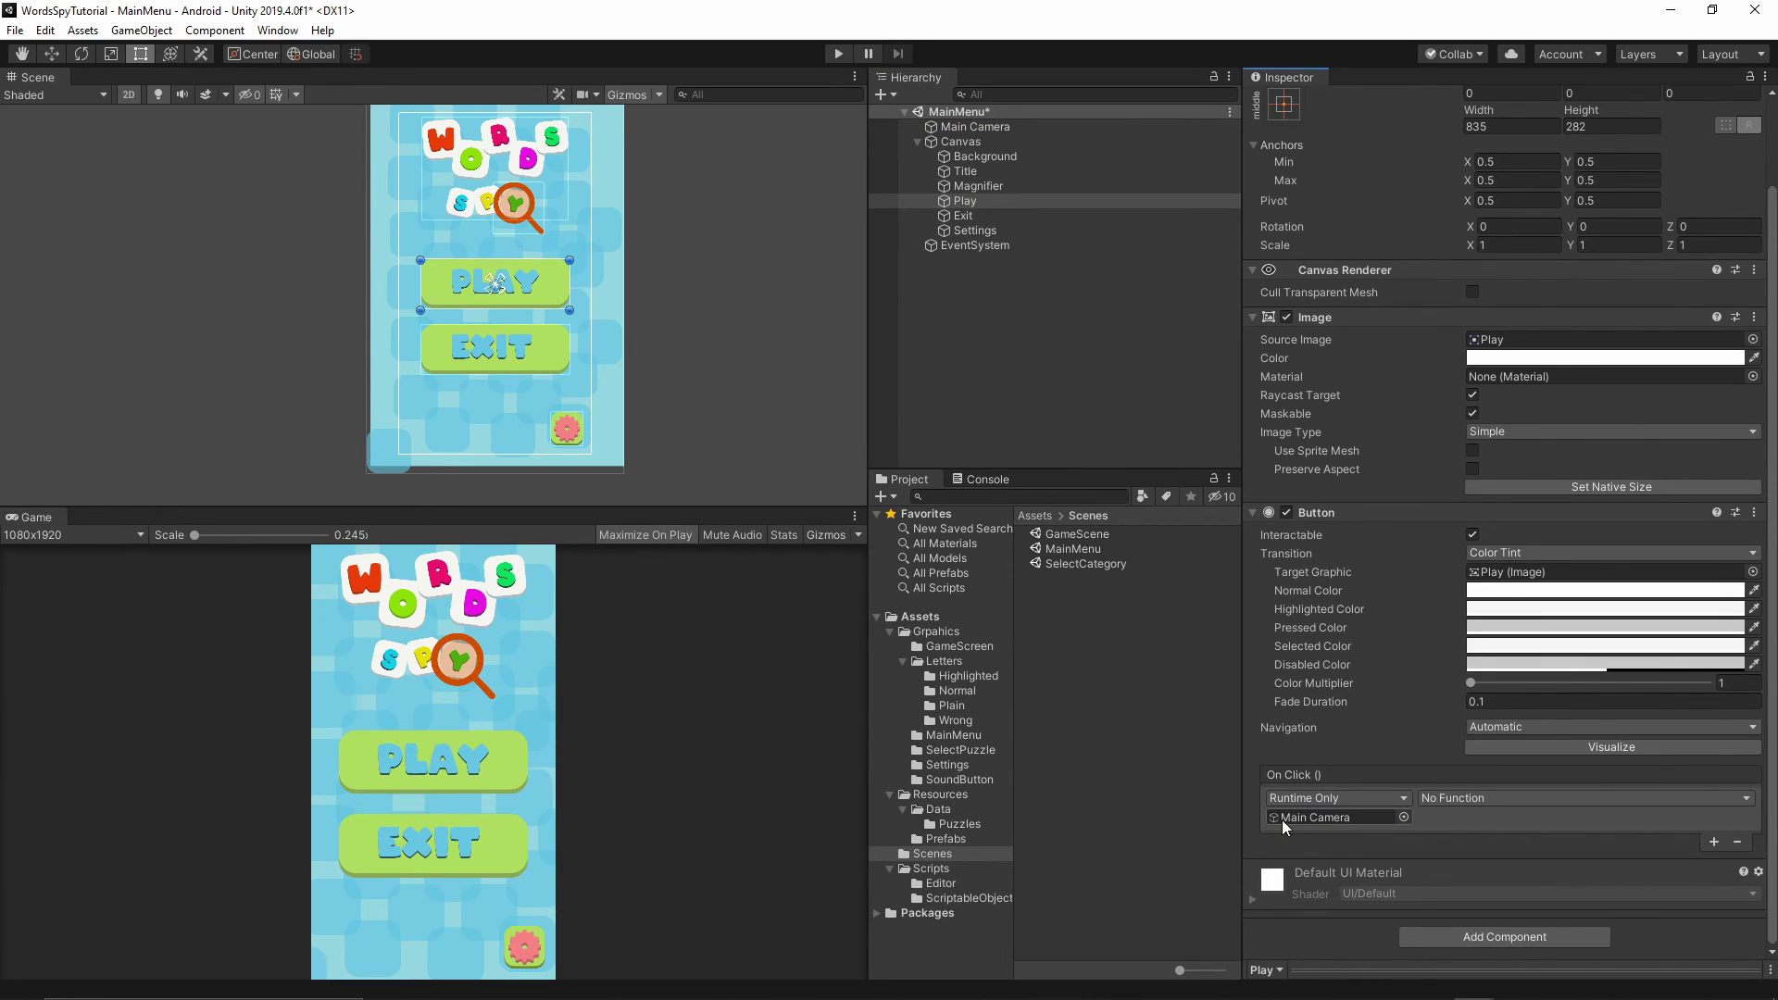
{"action": "left_click", "coordinate": [1480, 797]}
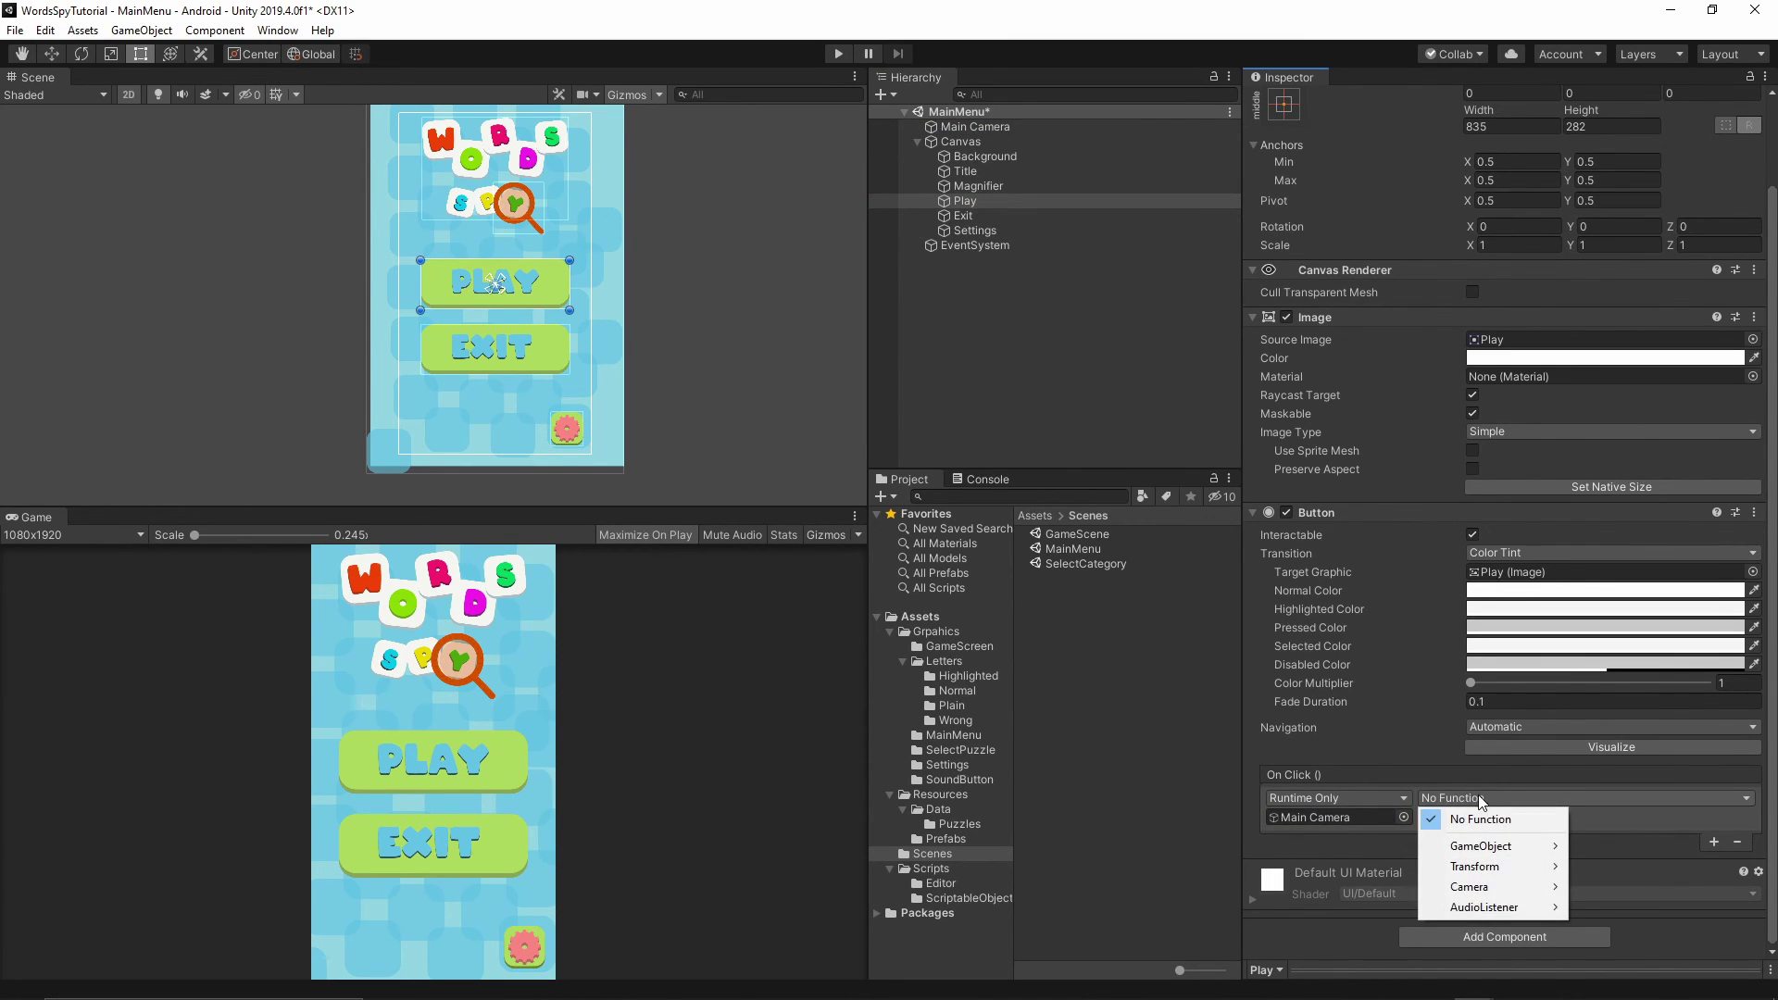
Attach the GameUtility script from the Scripts folder to the Main Camera.
{"action": "left_click", "coordinate": [958, 128]}
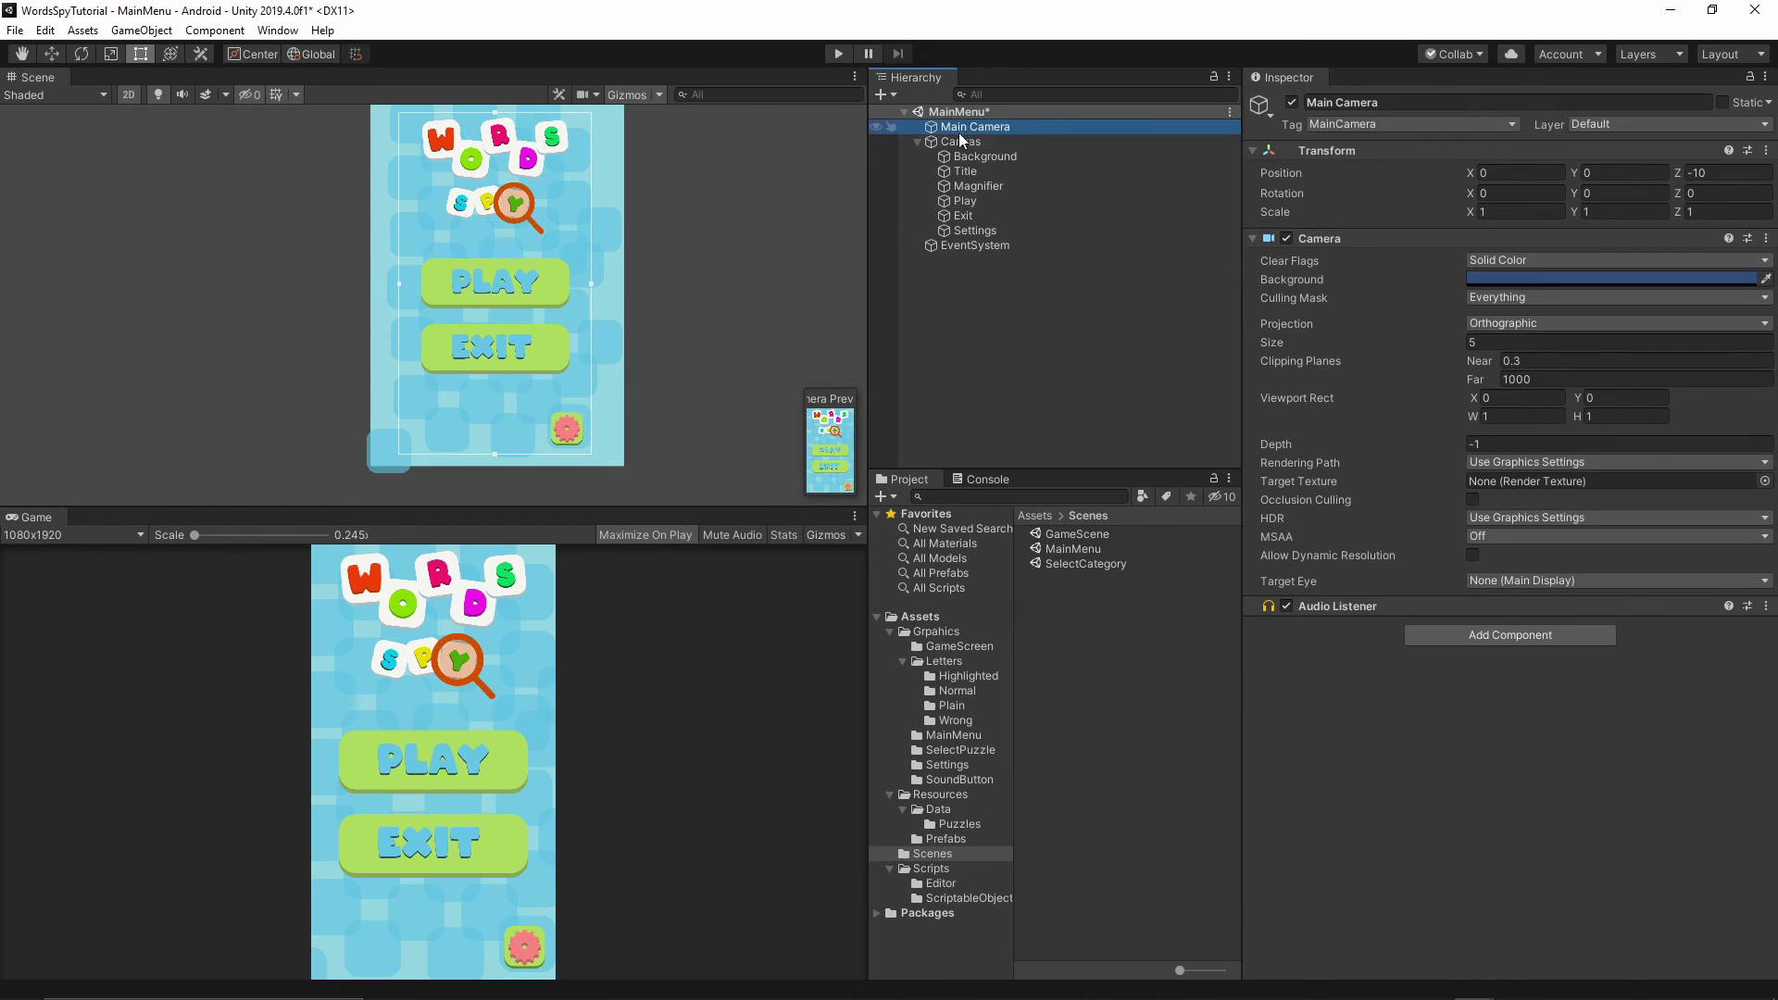
{"action": "left_click", "coordinate": [967, 219]}
{"action": "left_click", "coordinate": [969, 186]}
{"action": "left_click", "coordinate": [969, 156]}
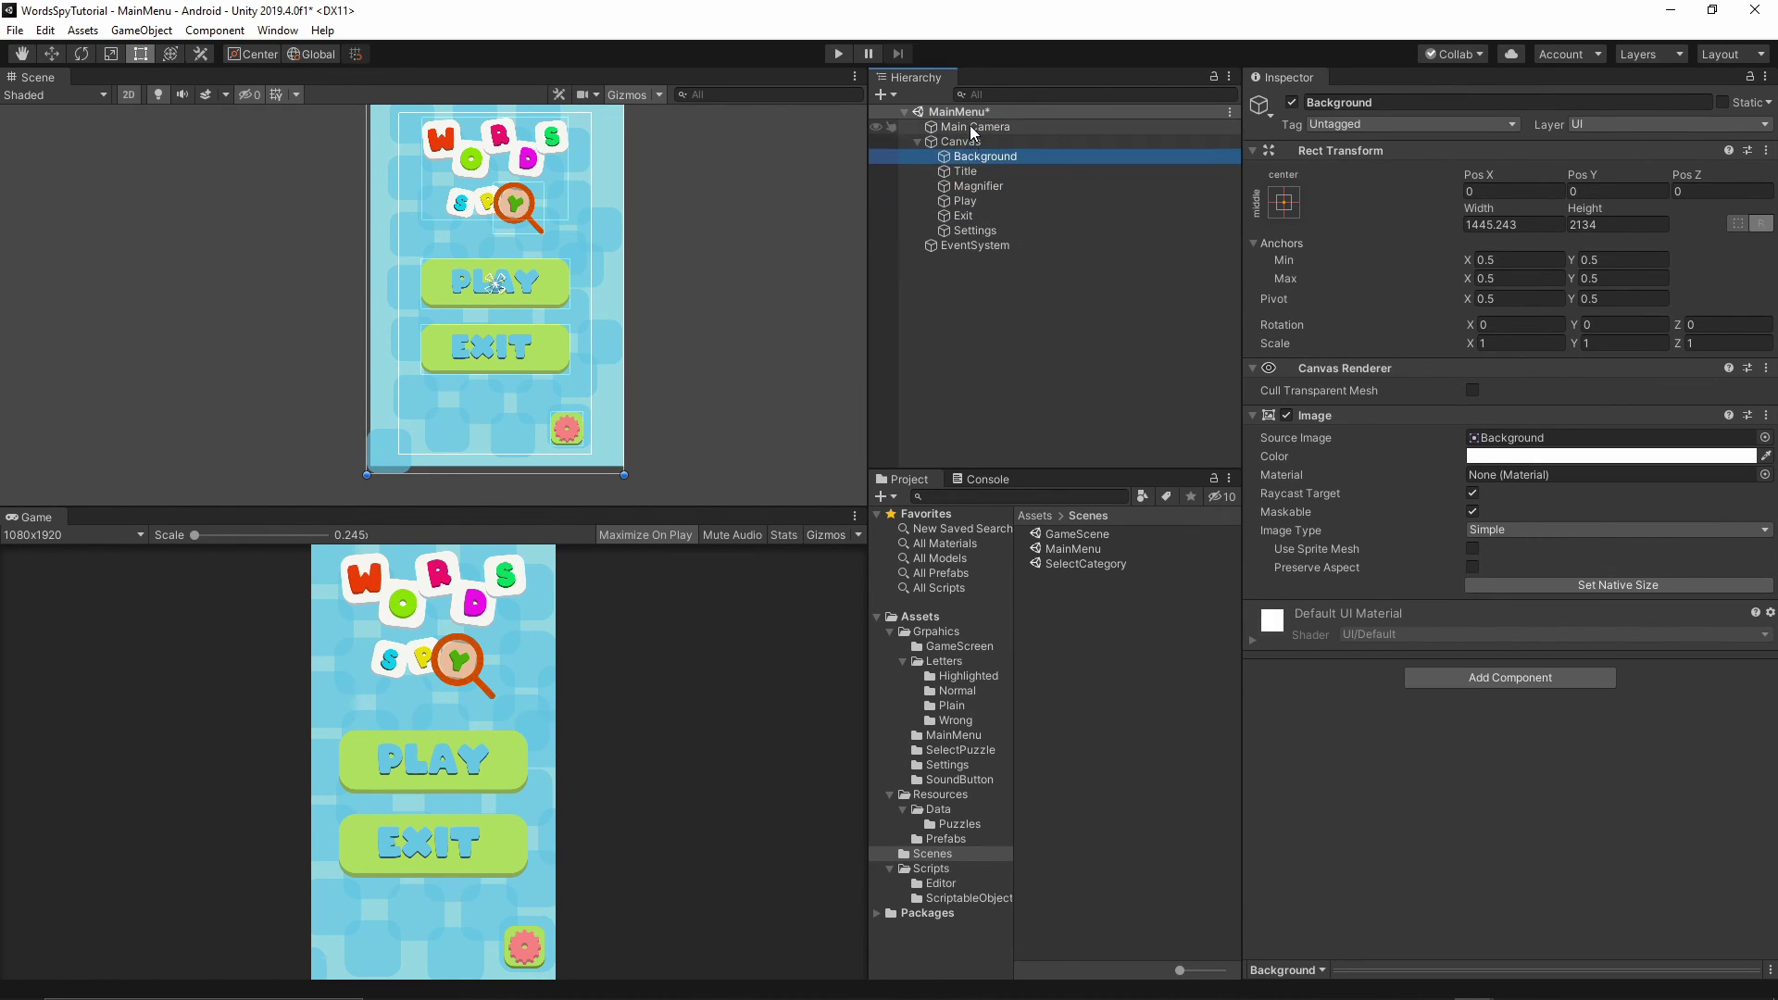
{"action": "left_click", "coordinate": [961, 127]}
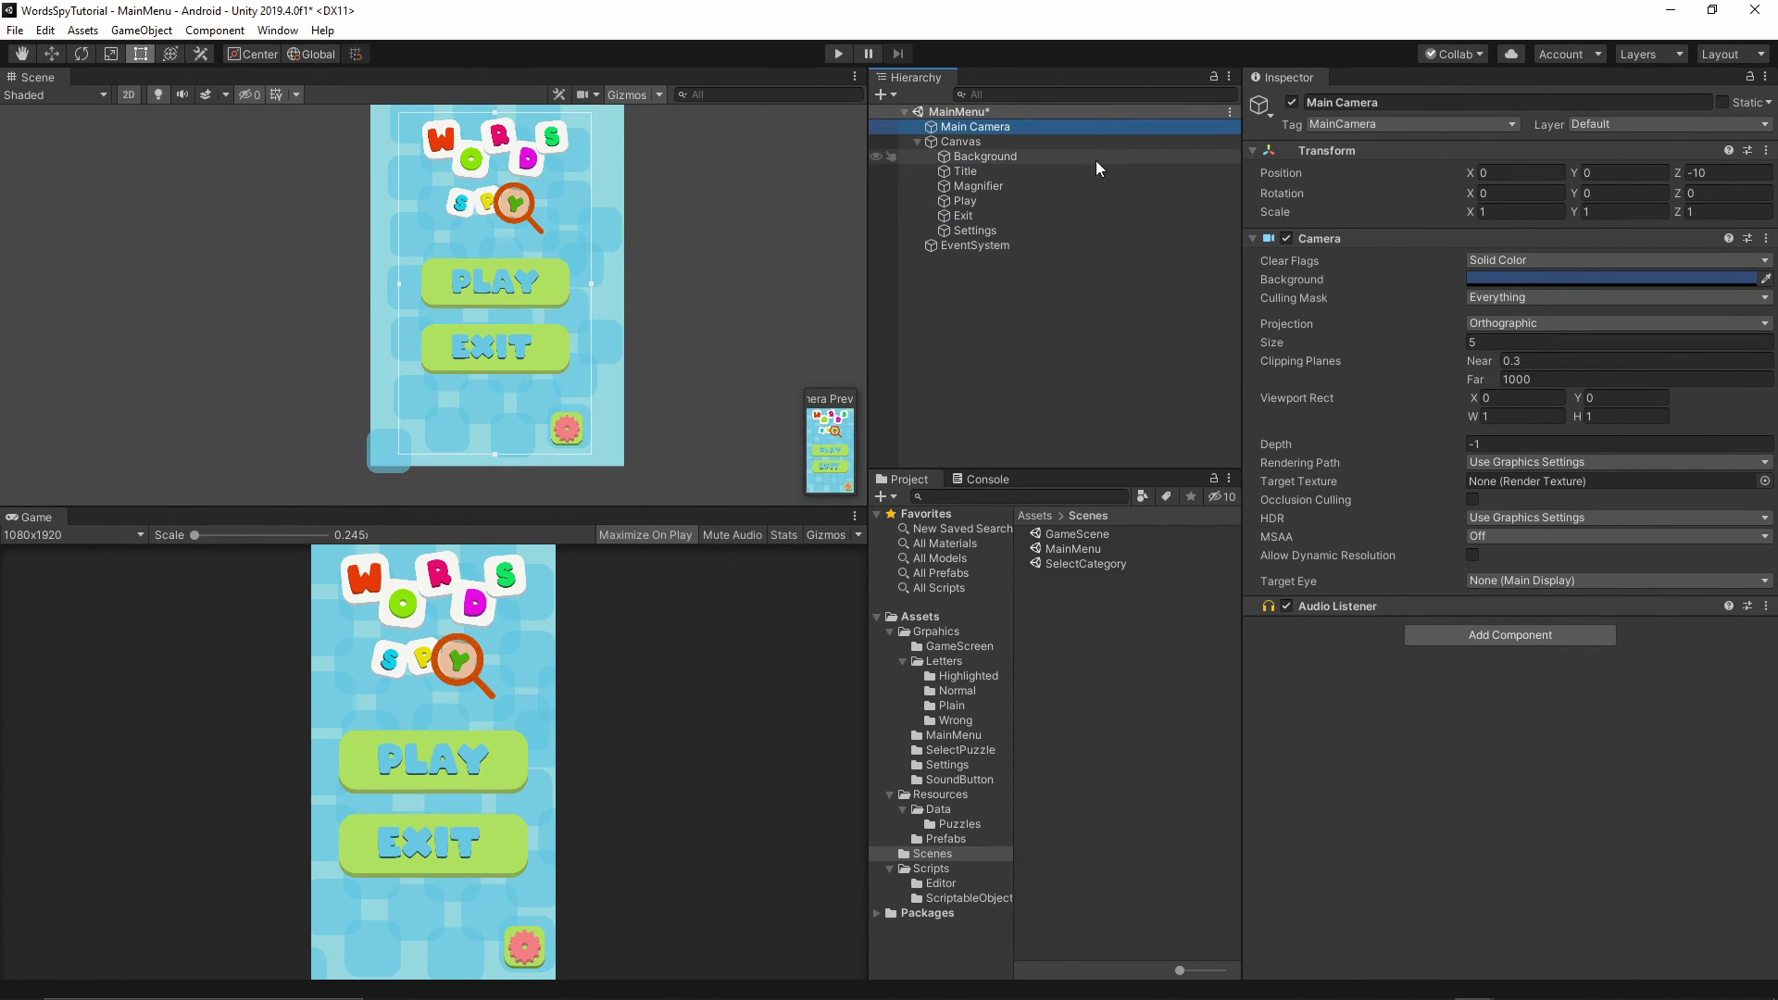
{"action": "left_click", "coordinate": [931, 868]}
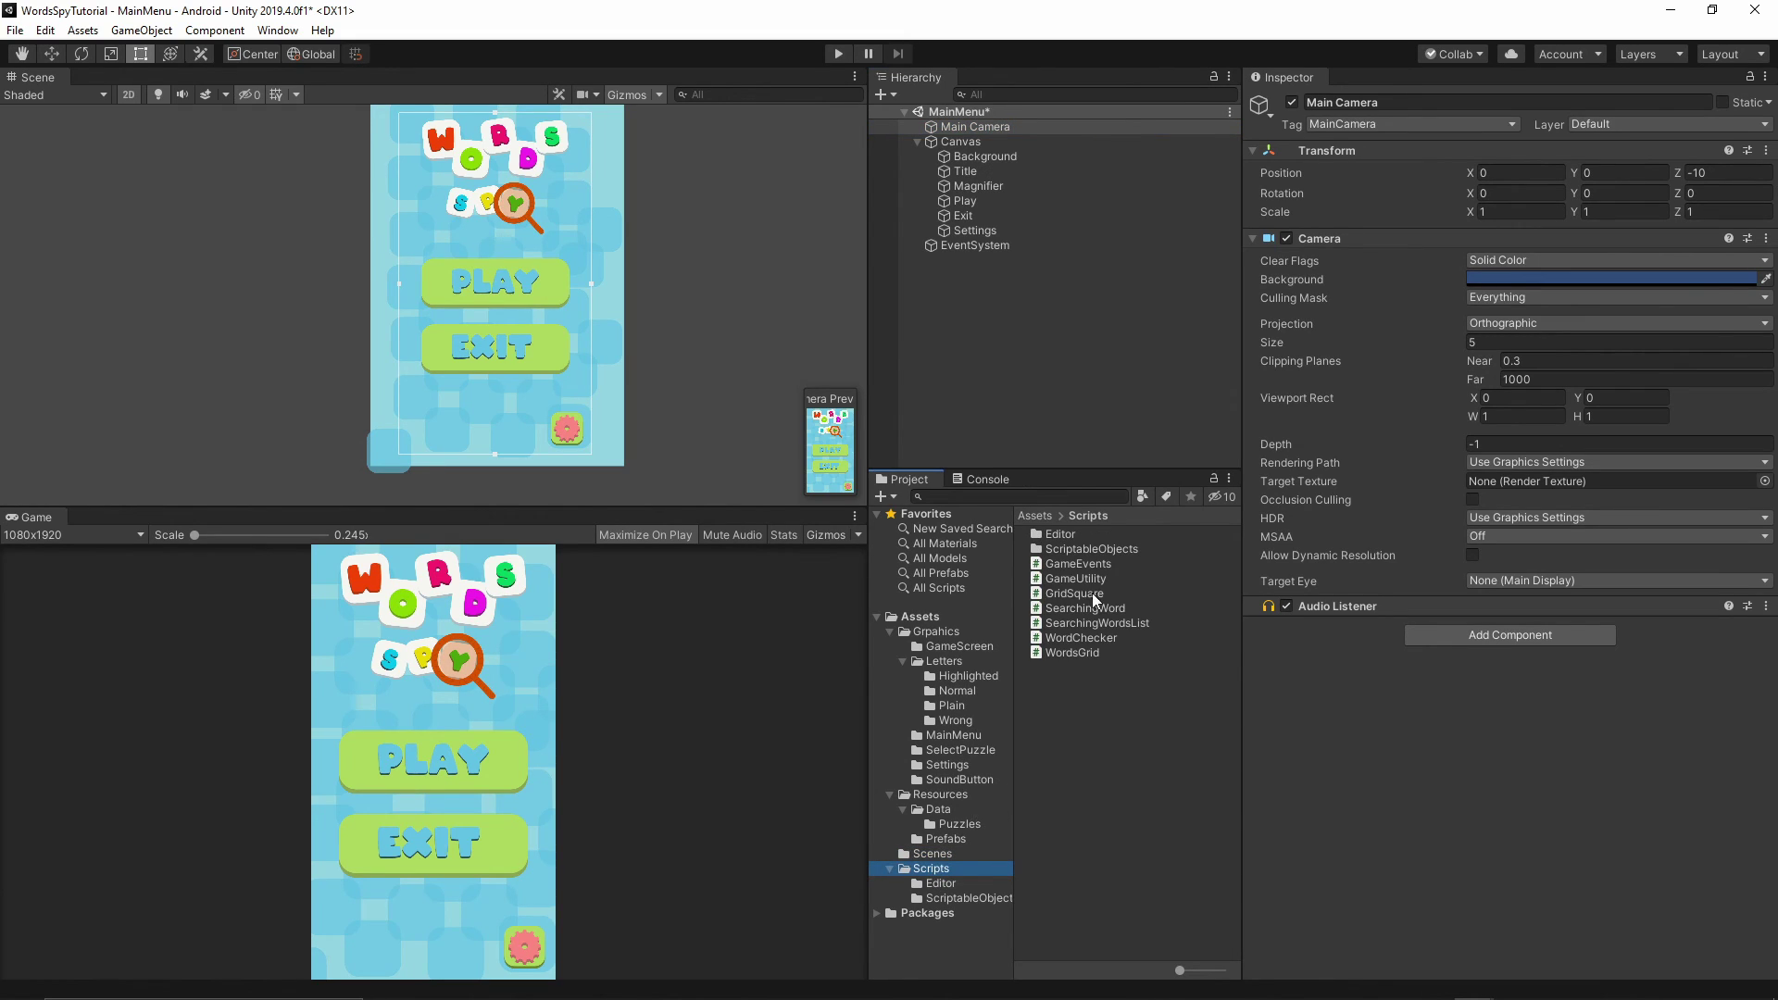
{"action": "left_click_drag", "start_coordinate": [1065, 580], "coordinate": [1428, 700]}
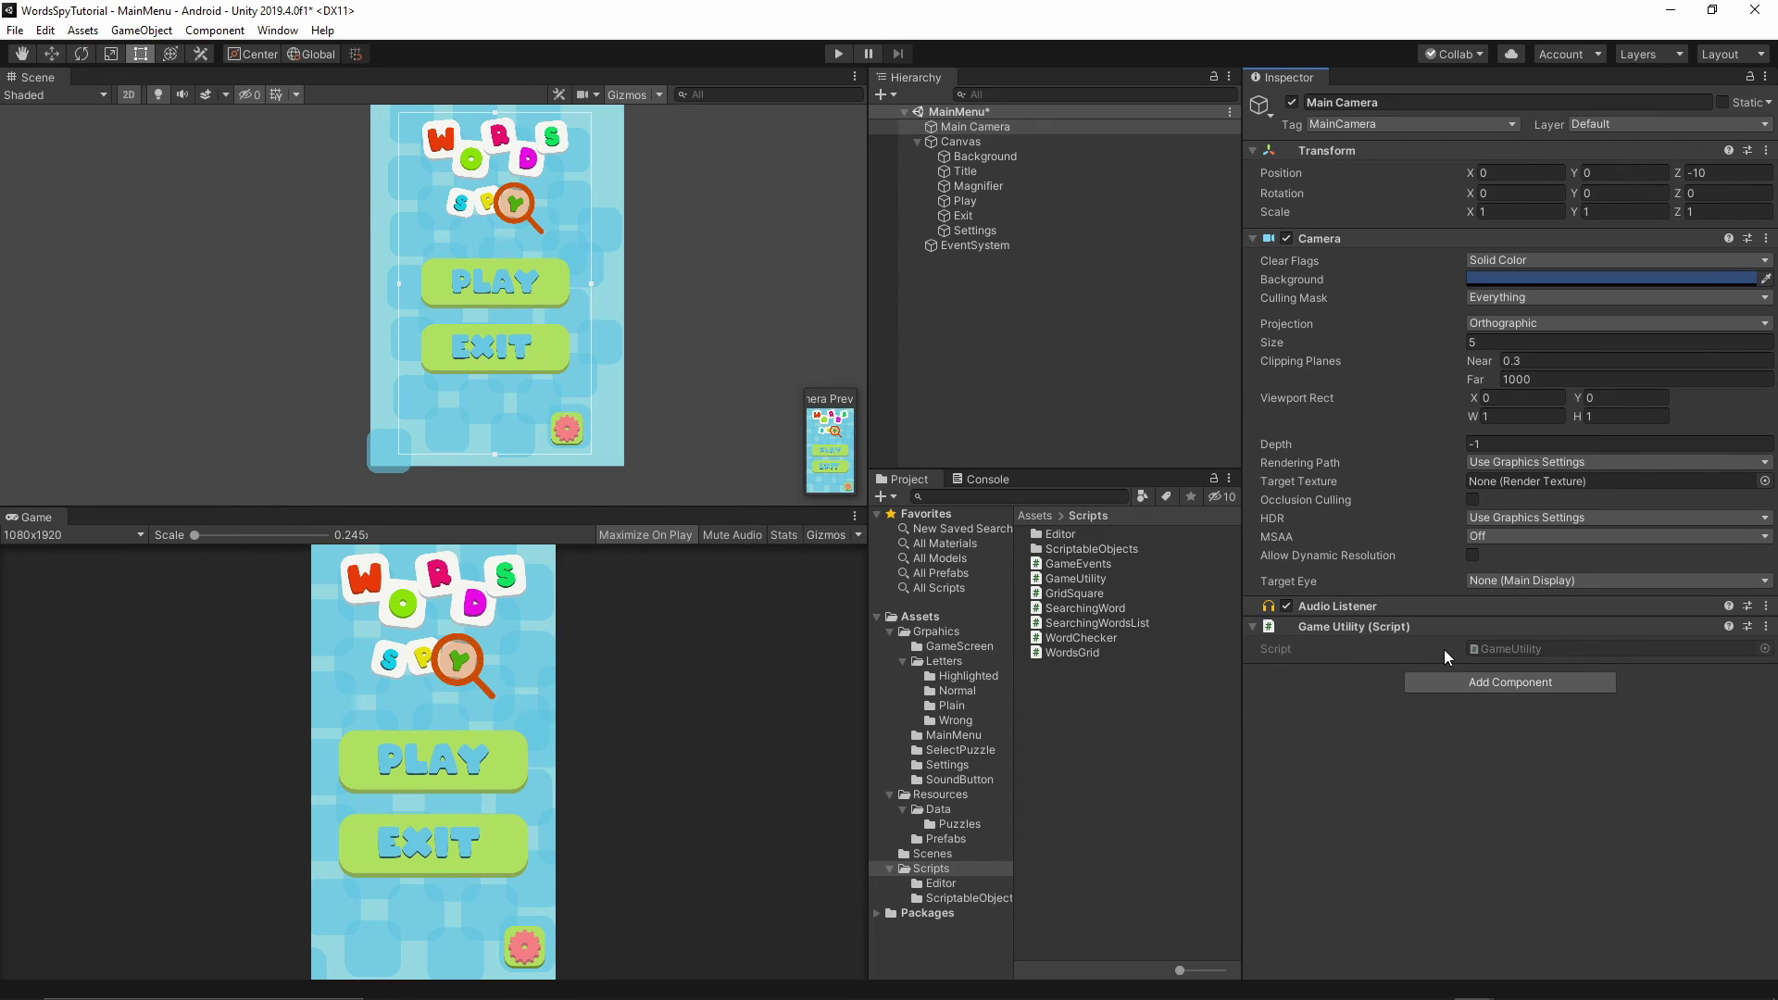
Set the Play button's On Click function to GameUtility.LoadScene with SelectCategory as the scene name.
{"action": "left_click", "coordinate": [960, 202]}
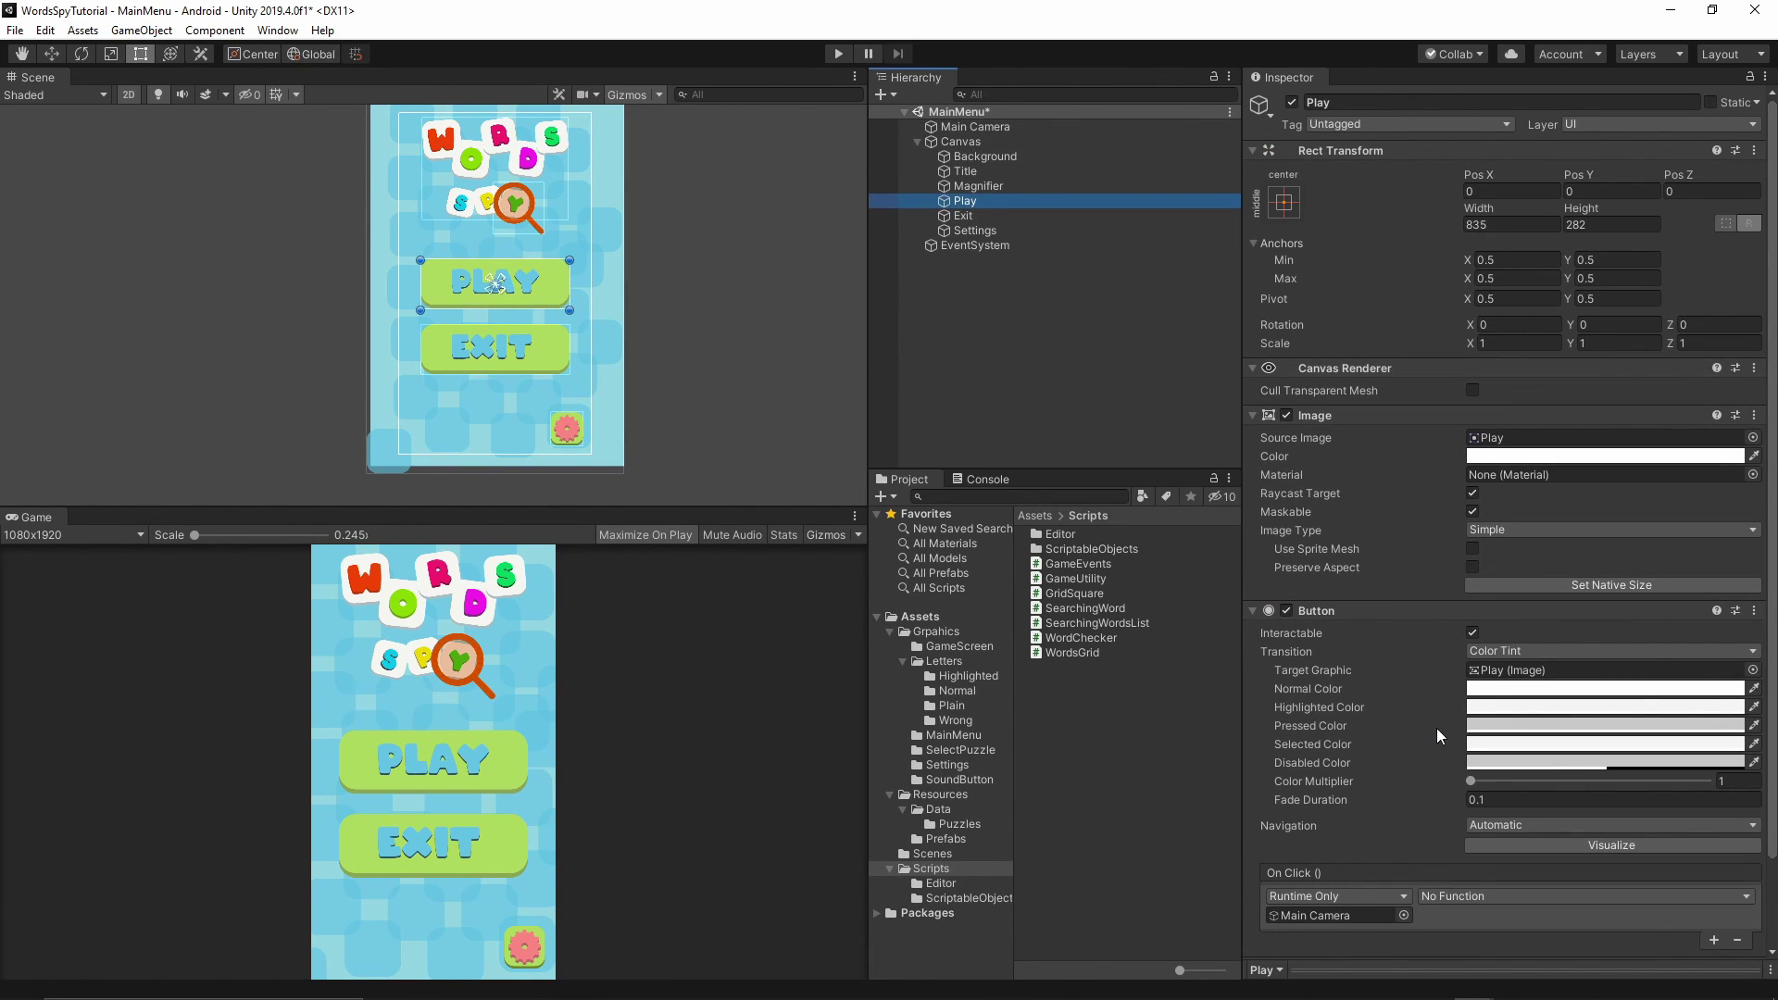
{"action": "scroll", "coordinate": [1444, 769], "scroll_direction": "down", "scroll_amount": 2}
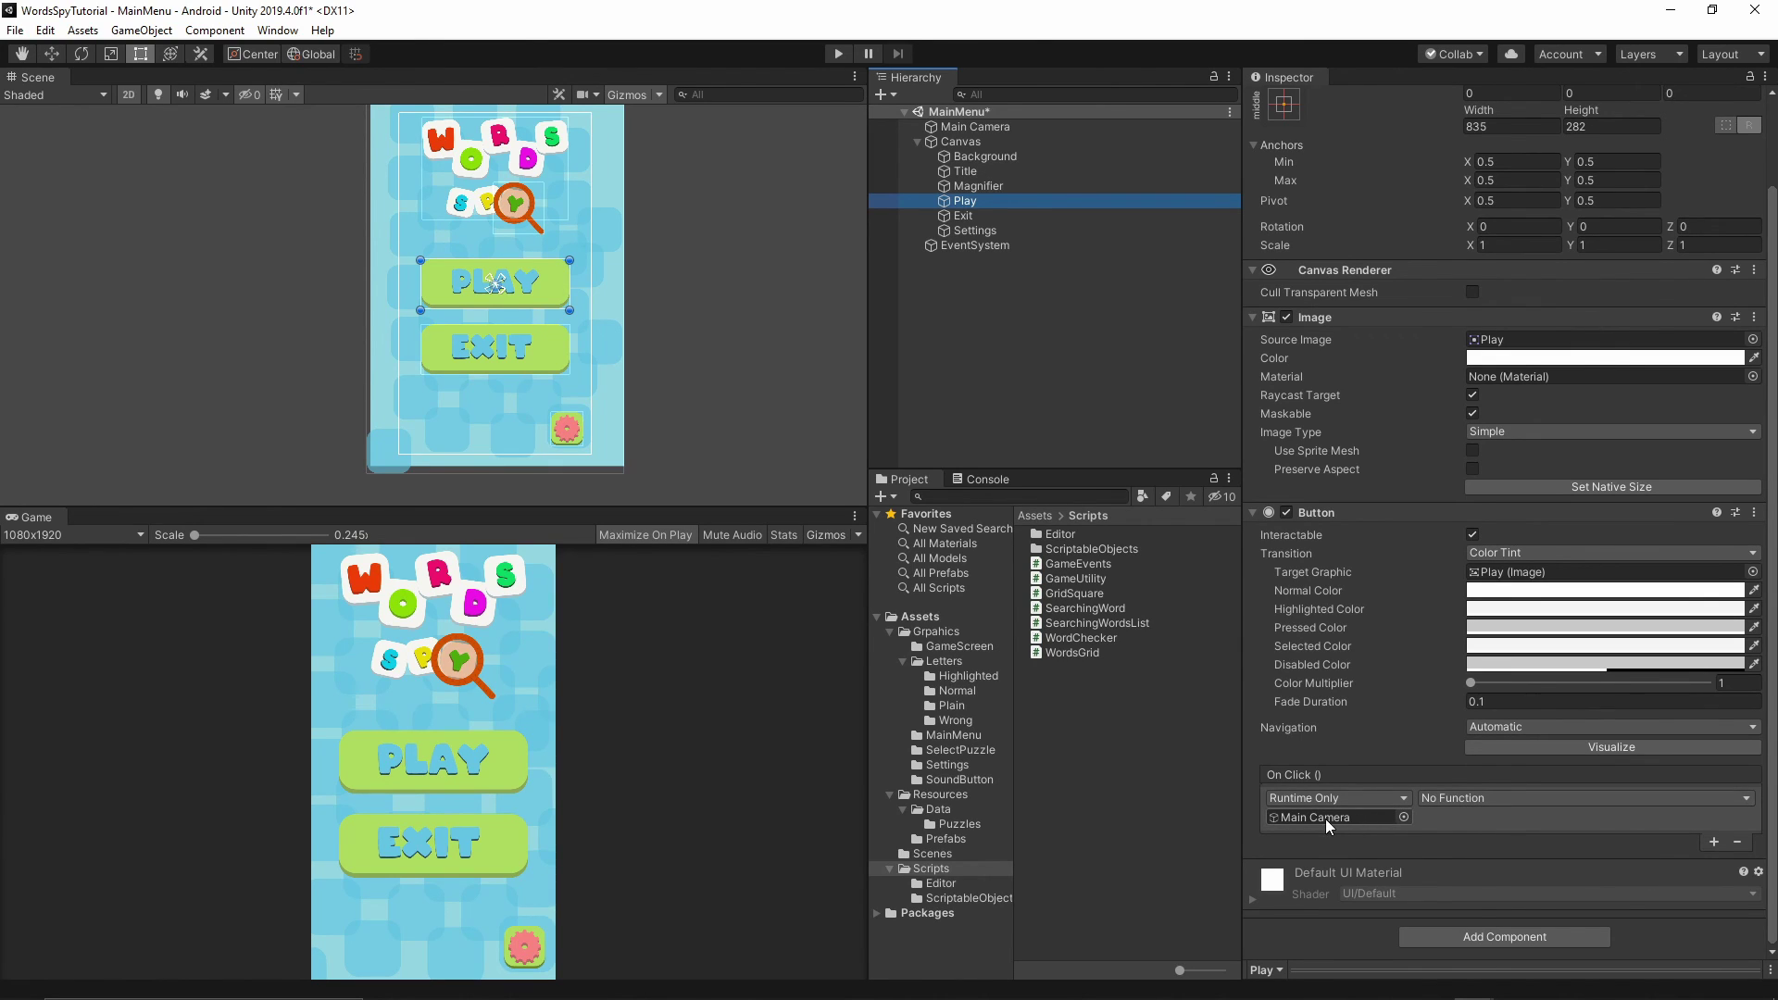
{"action": "left_click", "coordinate": [1456, 800]}
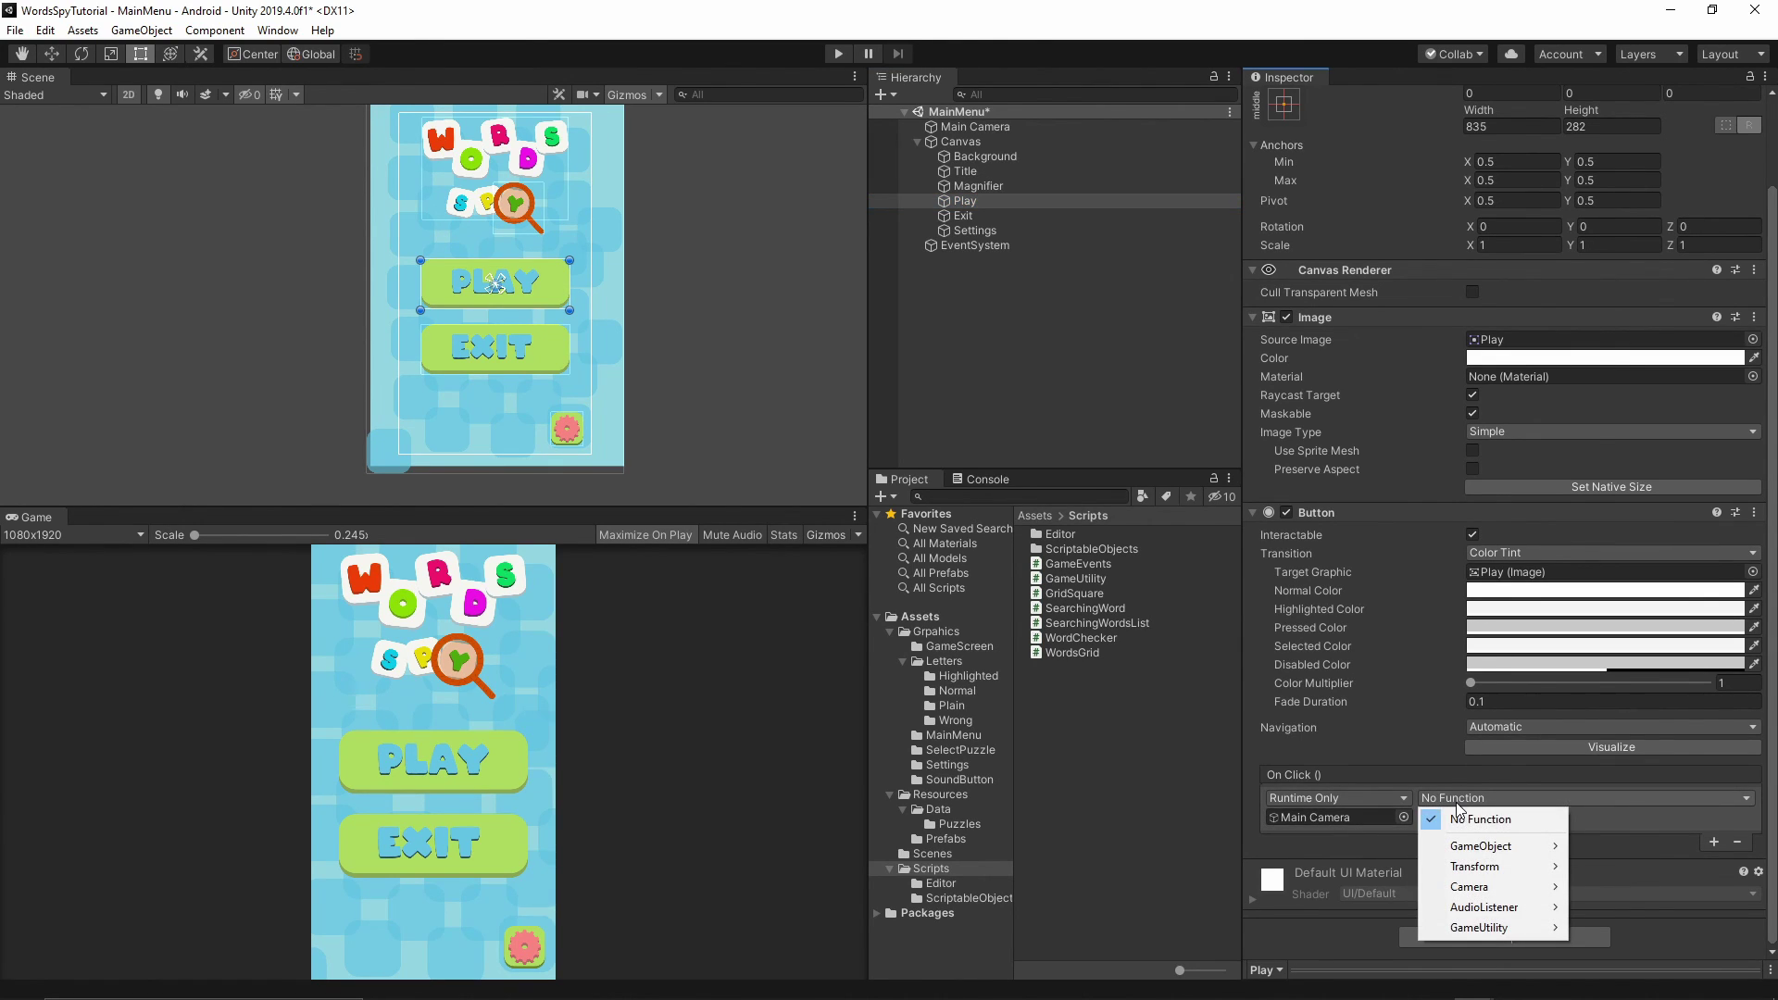
{"action": "mouse_move", "coordinate": [1486, 933]}
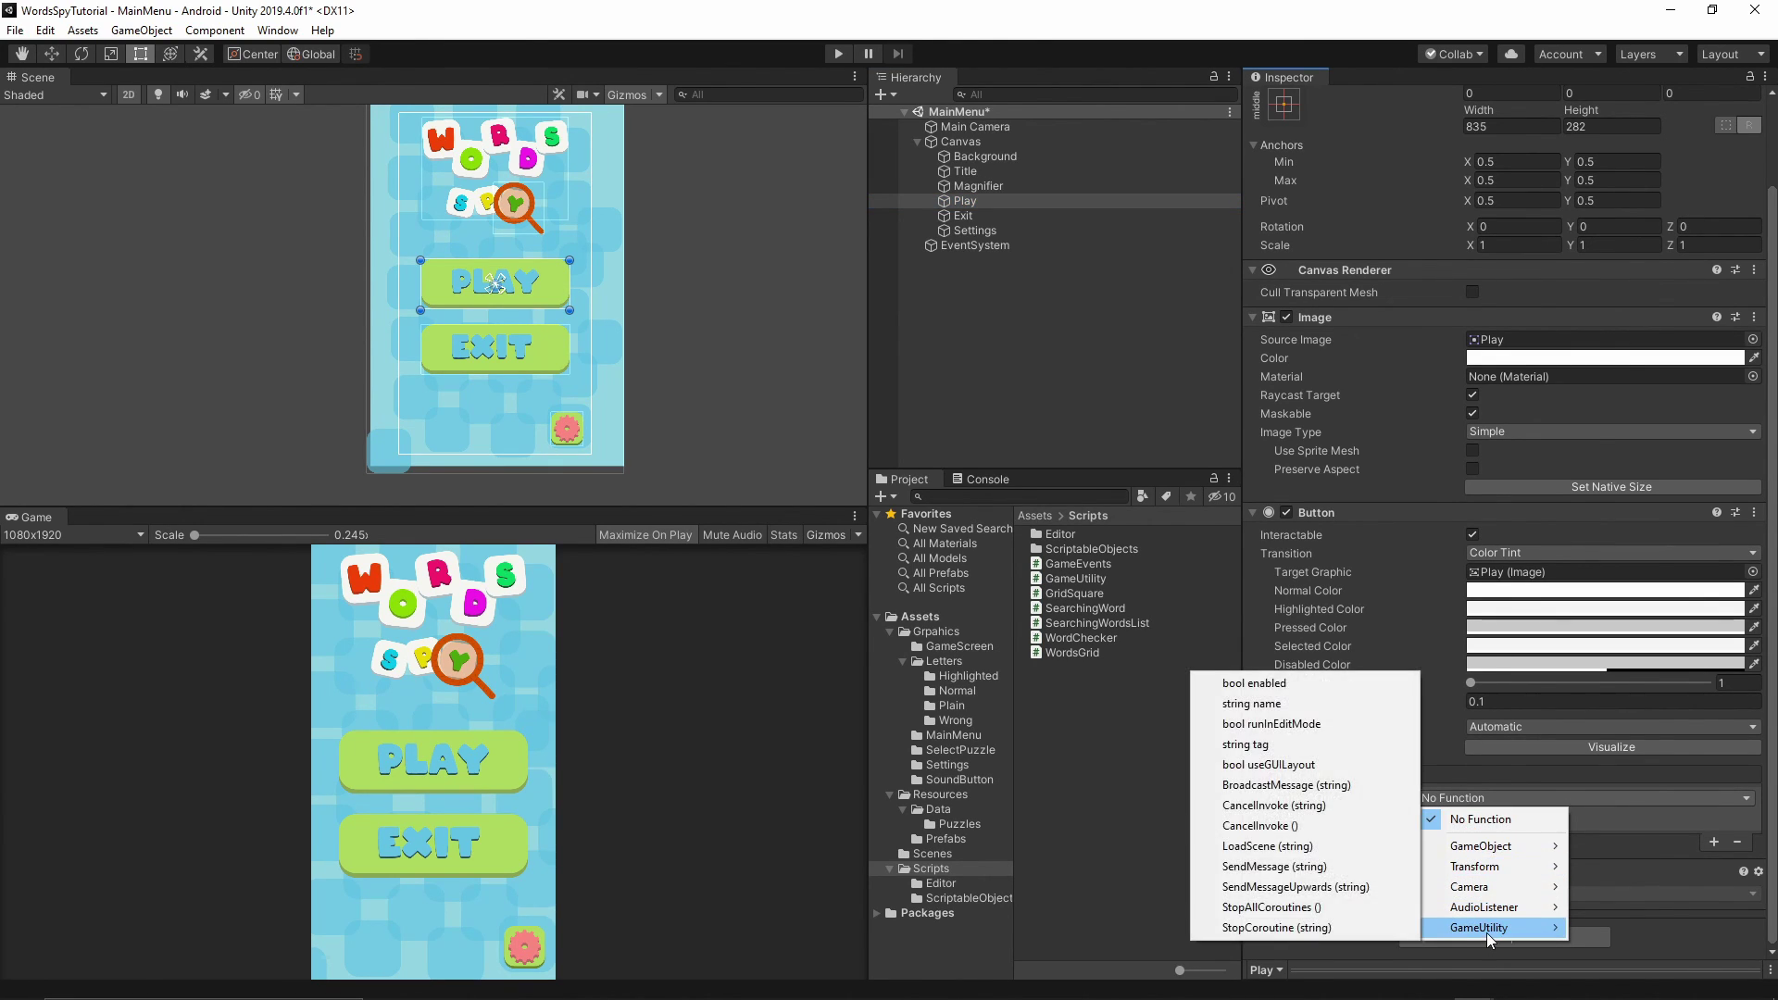
{"action": "left_click", "coordinate": [1286, 847]}
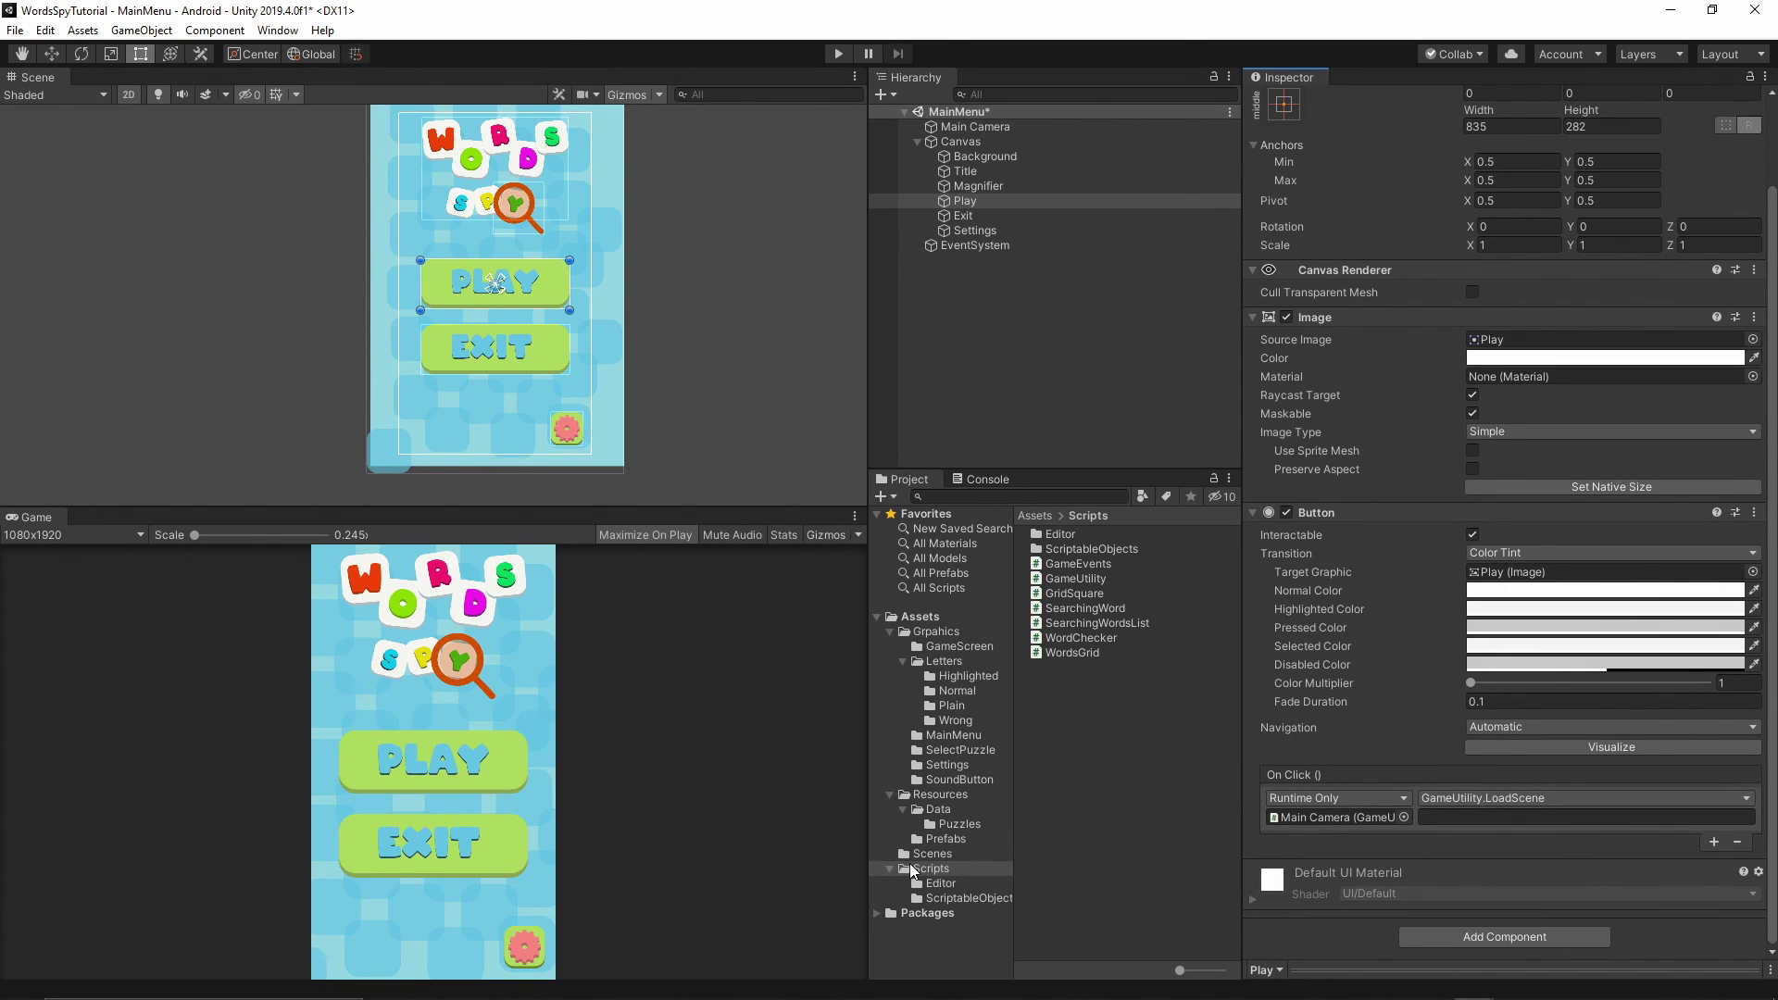
{"action": "left_click", "coordinate": [929, 853]}
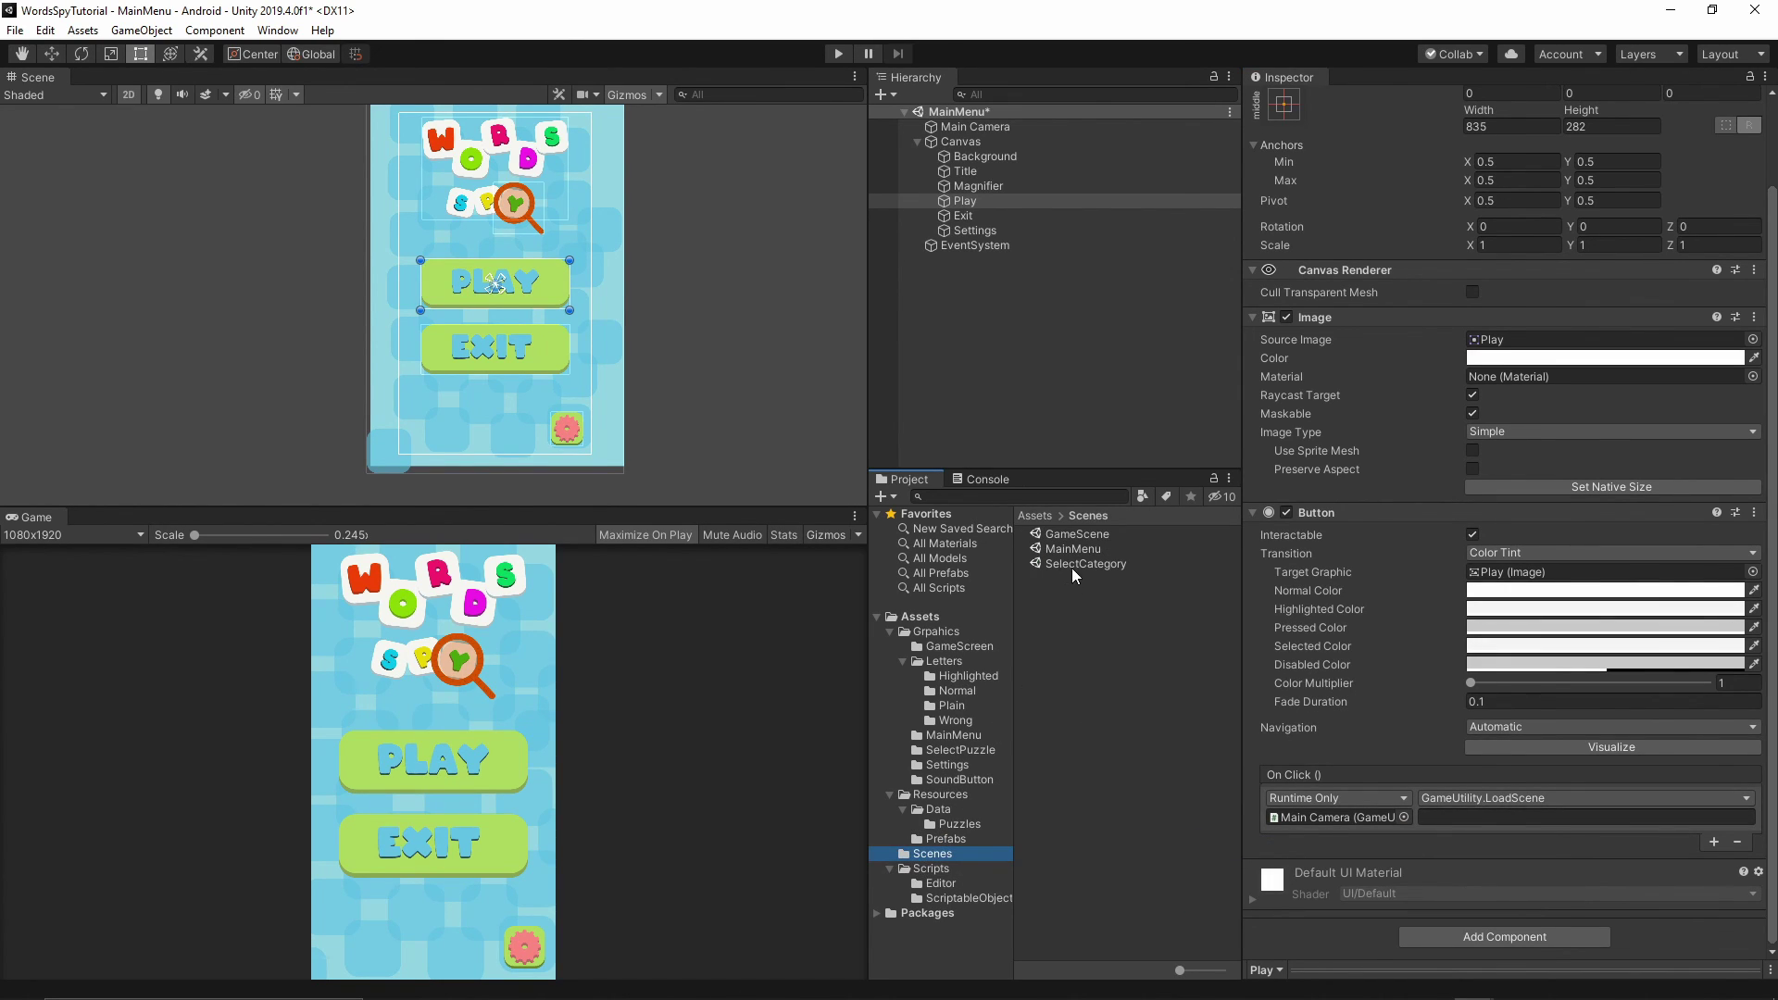
{"action": "left_click", "coordinate": [1450, 818]}
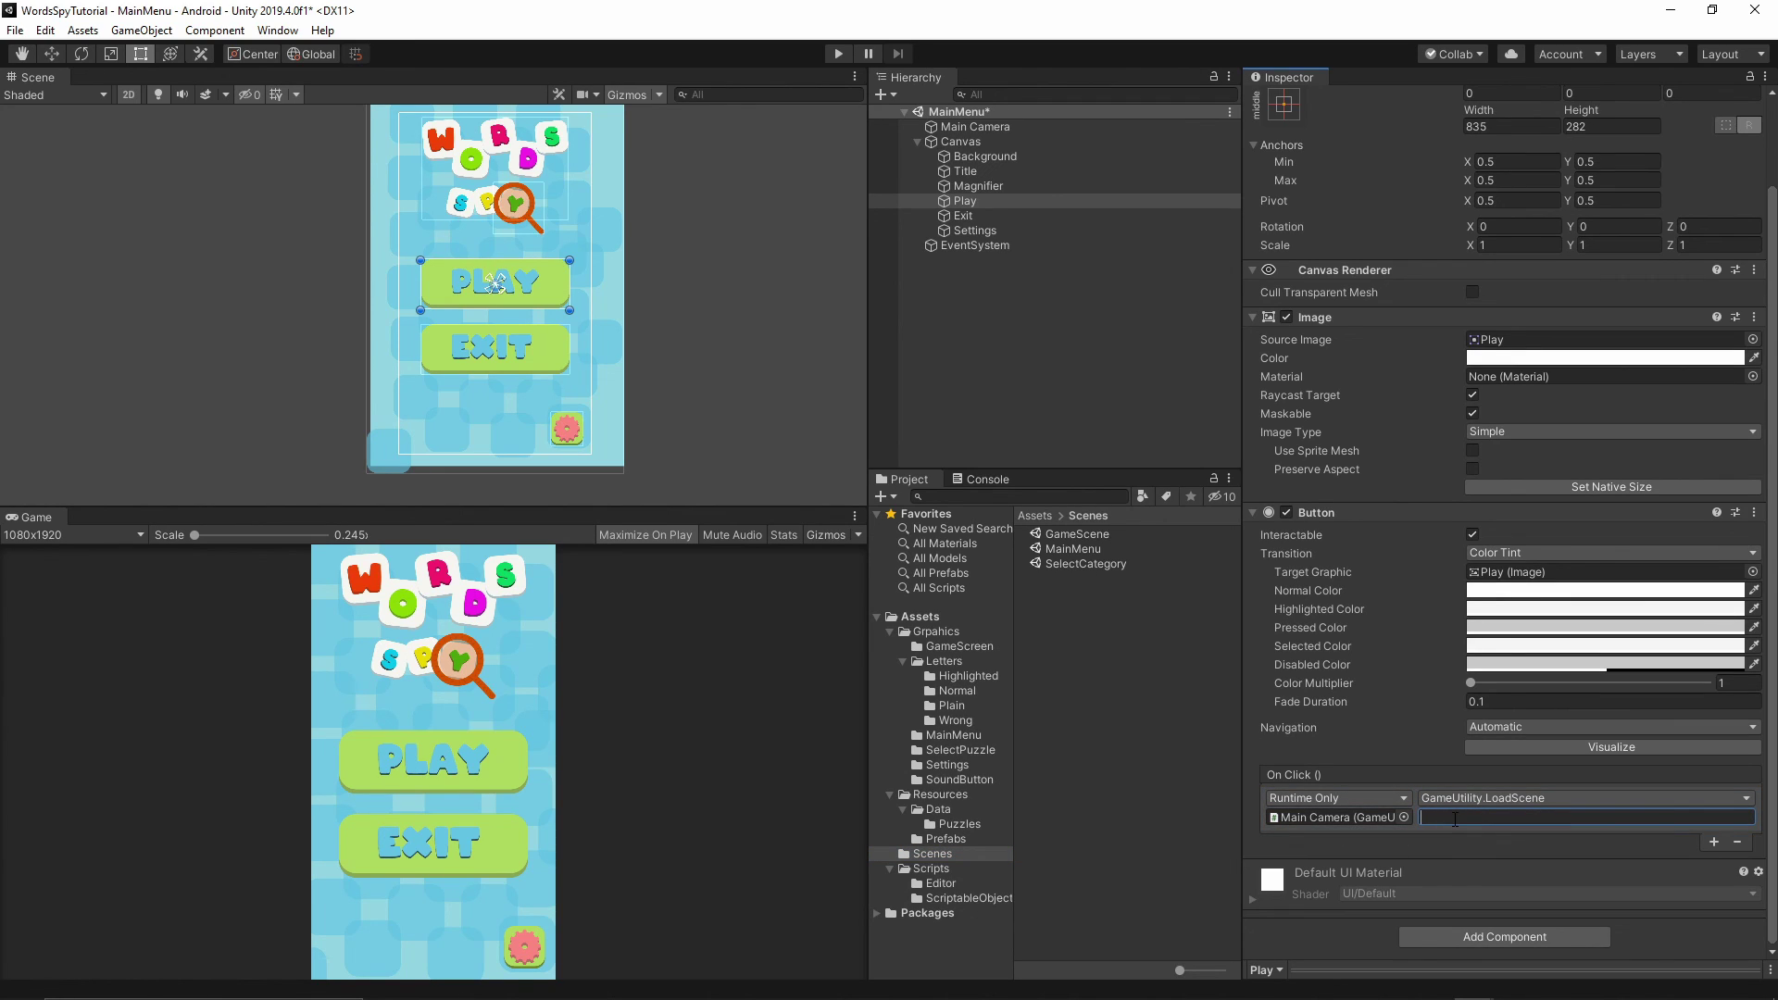
{"action": "type", "text": "SelectCategory"}
Run the MainMenu scene, use its Play button to load the category scene, and test scrolling the list.
{"action": "left_click", "coordinate": [840, 53]}
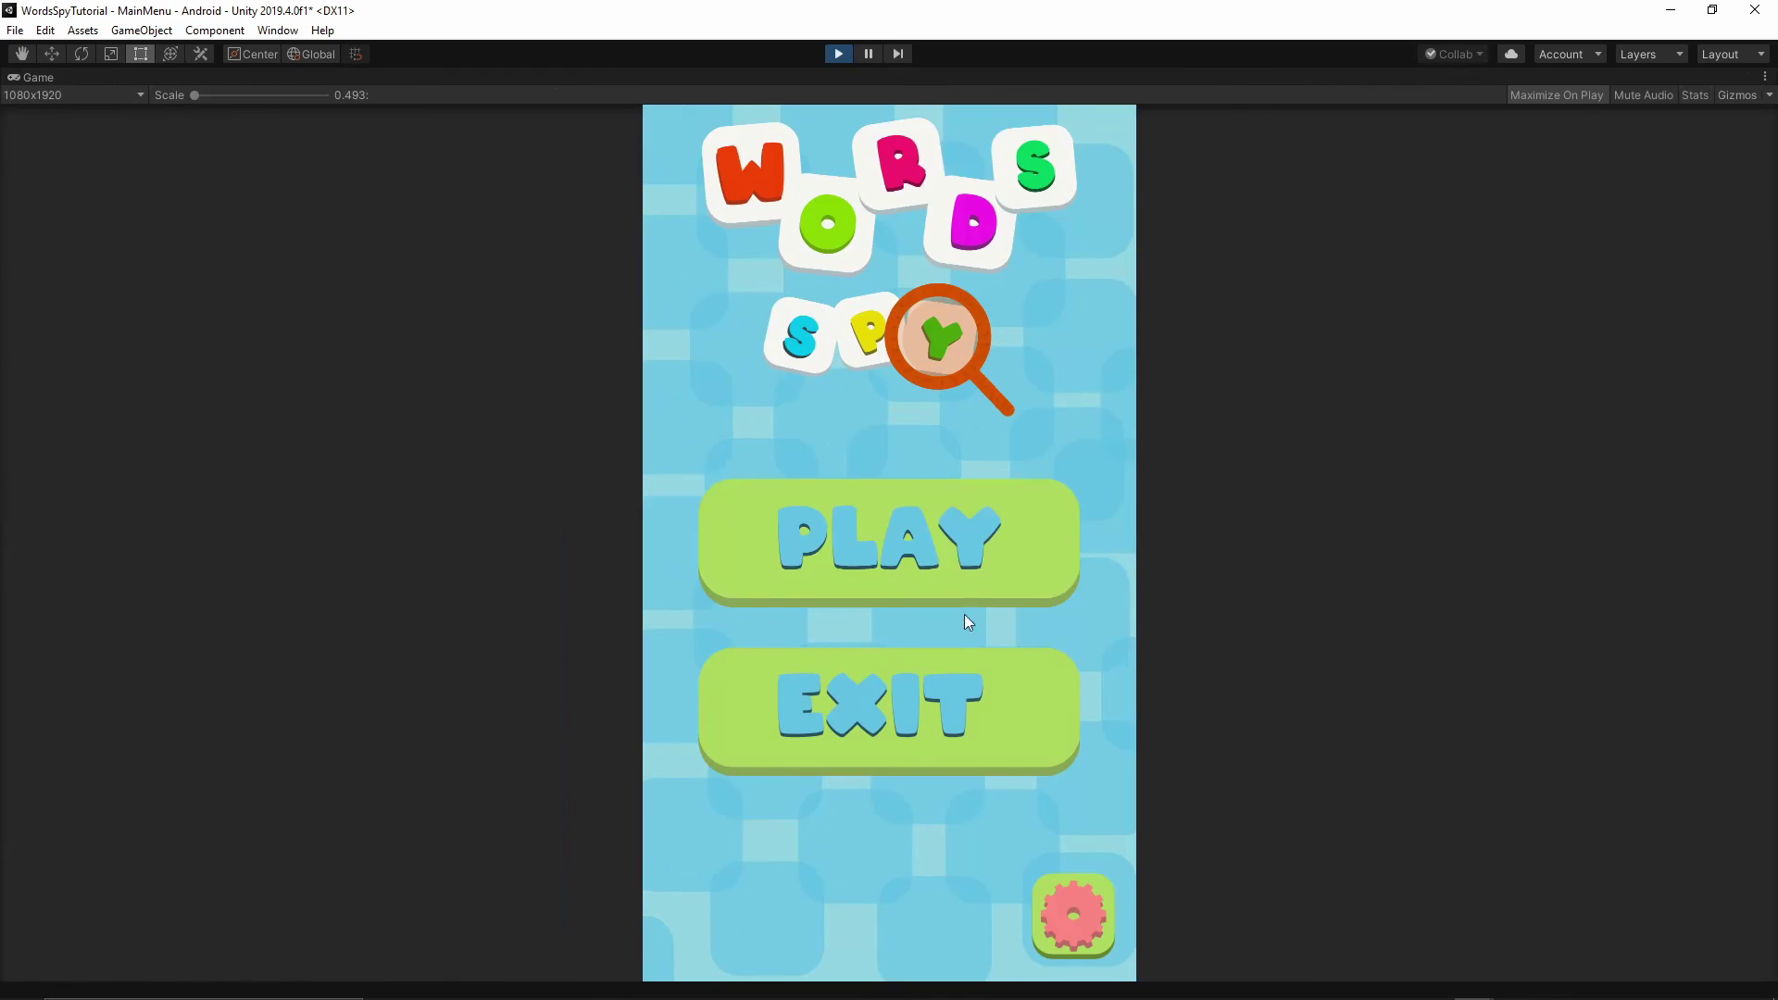
{"action": "left_click", "coordinate": [912, 549]}
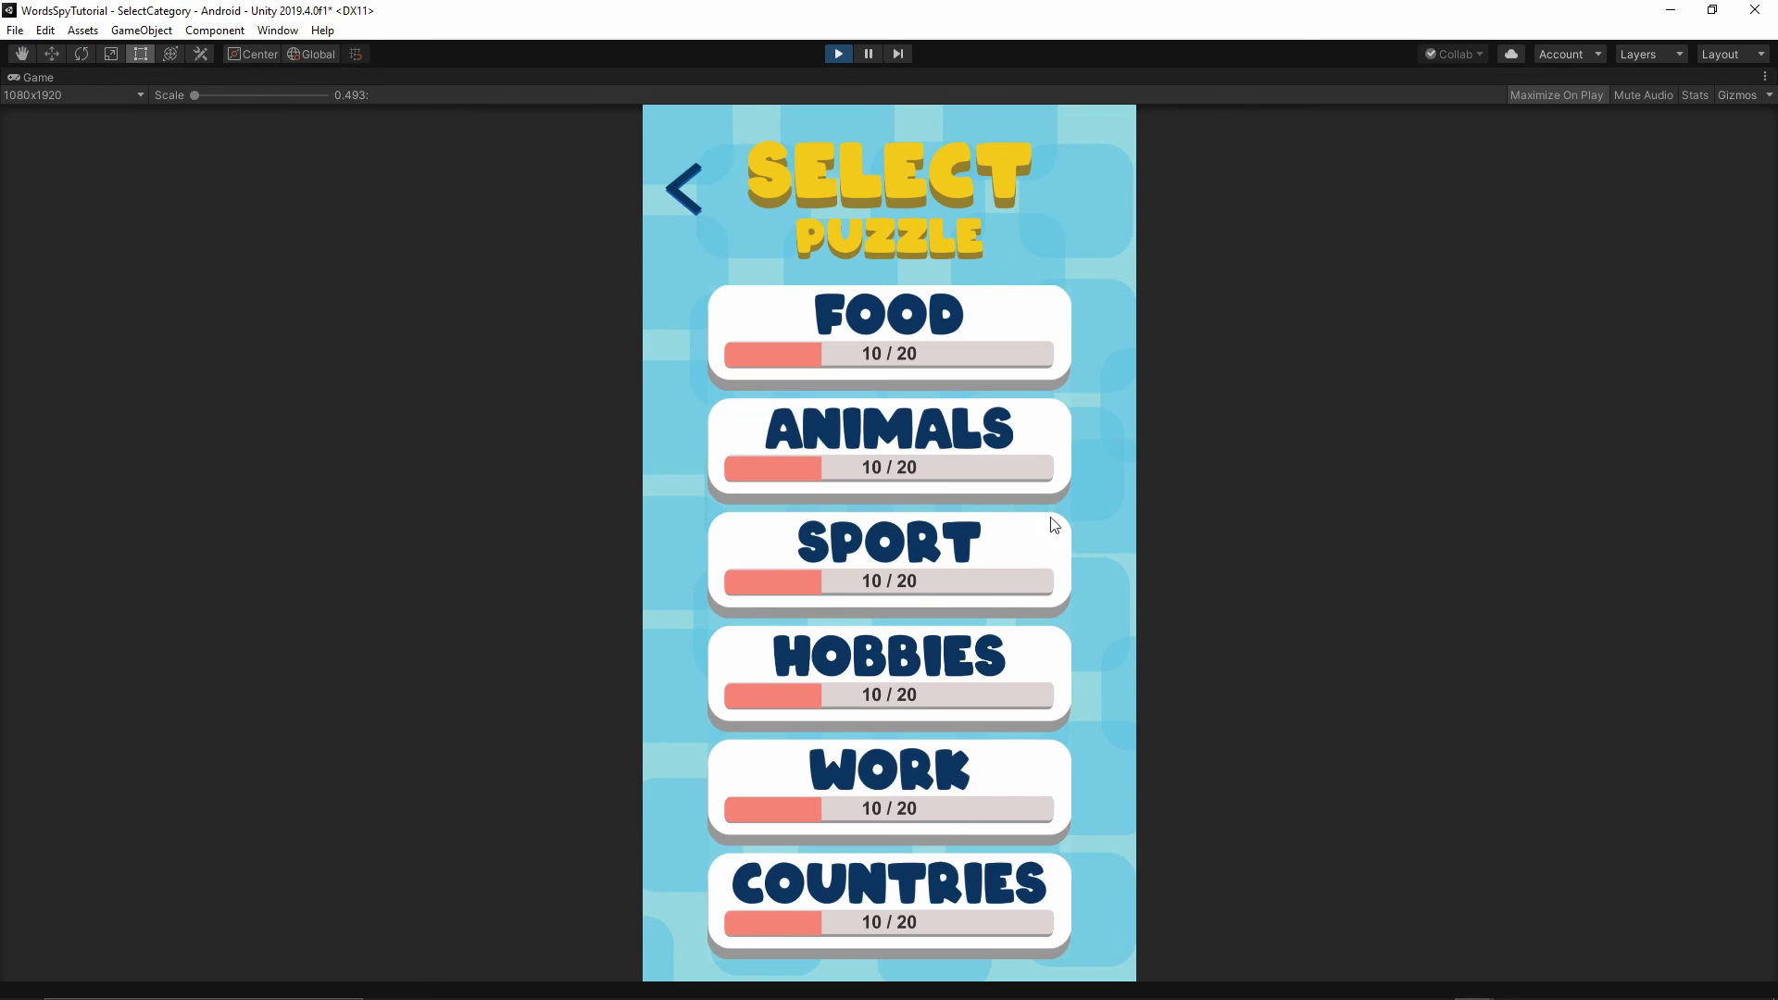
{"action": "left_click_drag", "start_coordinate": [945, 495], "coordinate": [908, 613]}
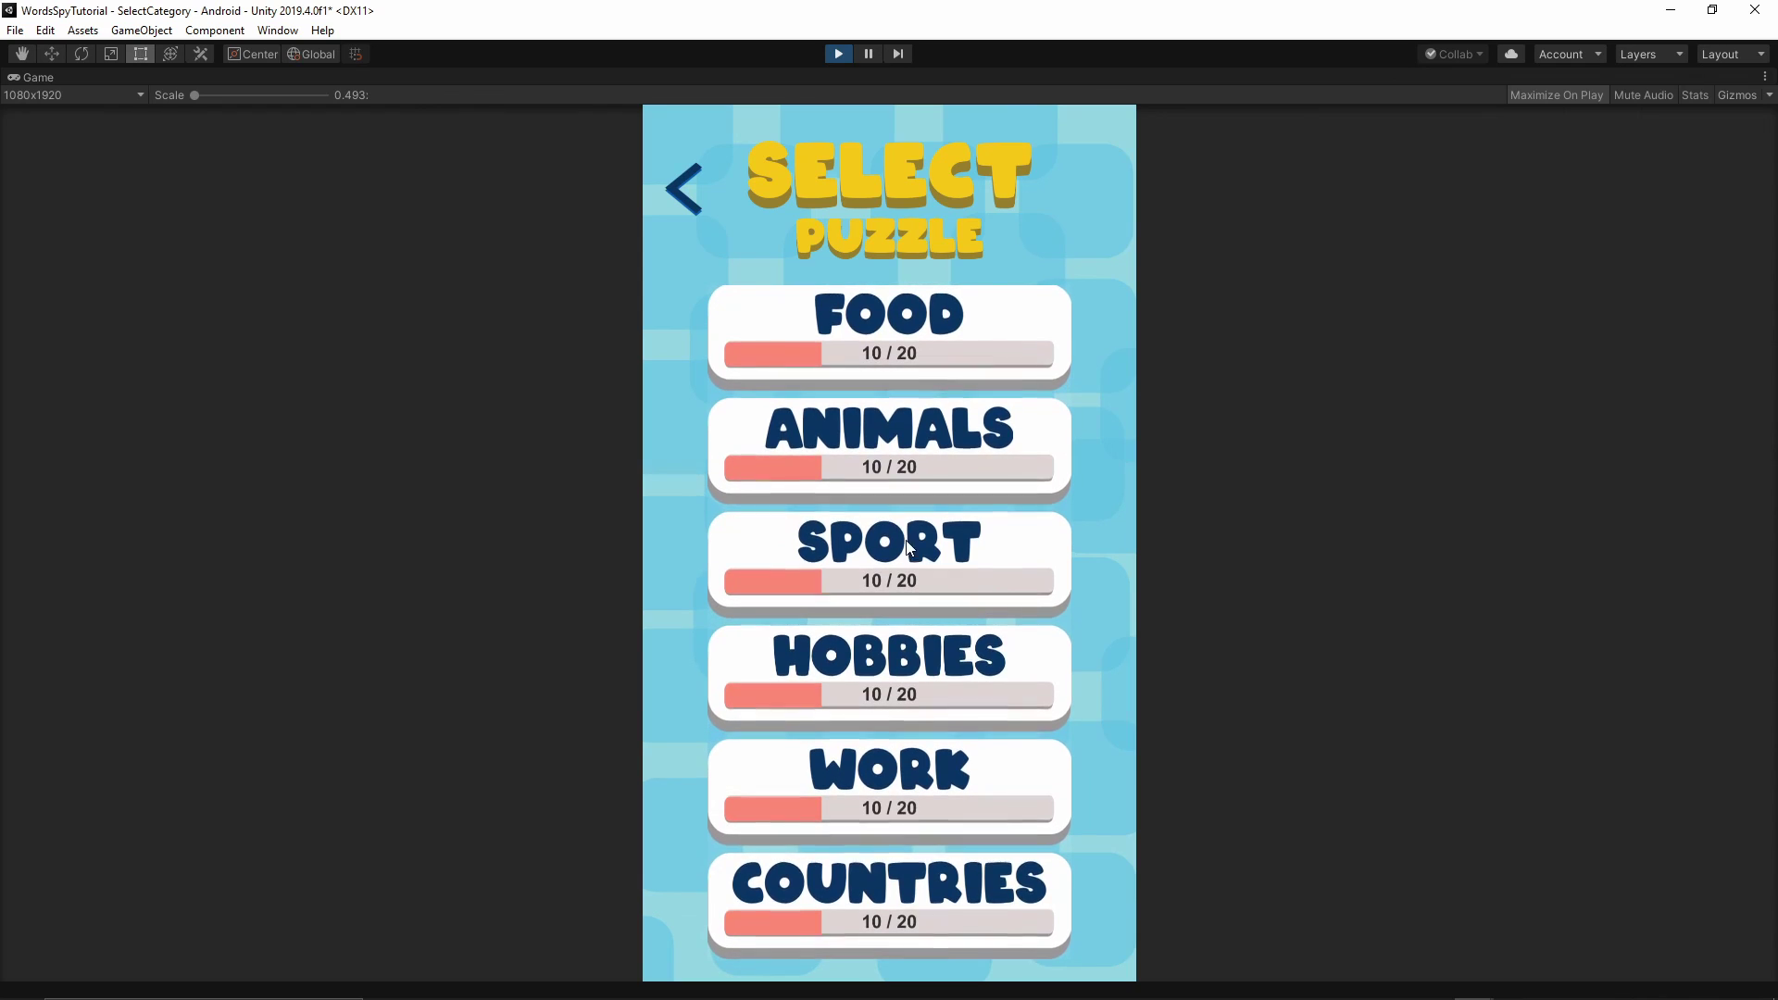
{"action": "left_click_drag", "start_coordinate": [896, 476], "coordinate": [882, 409]}
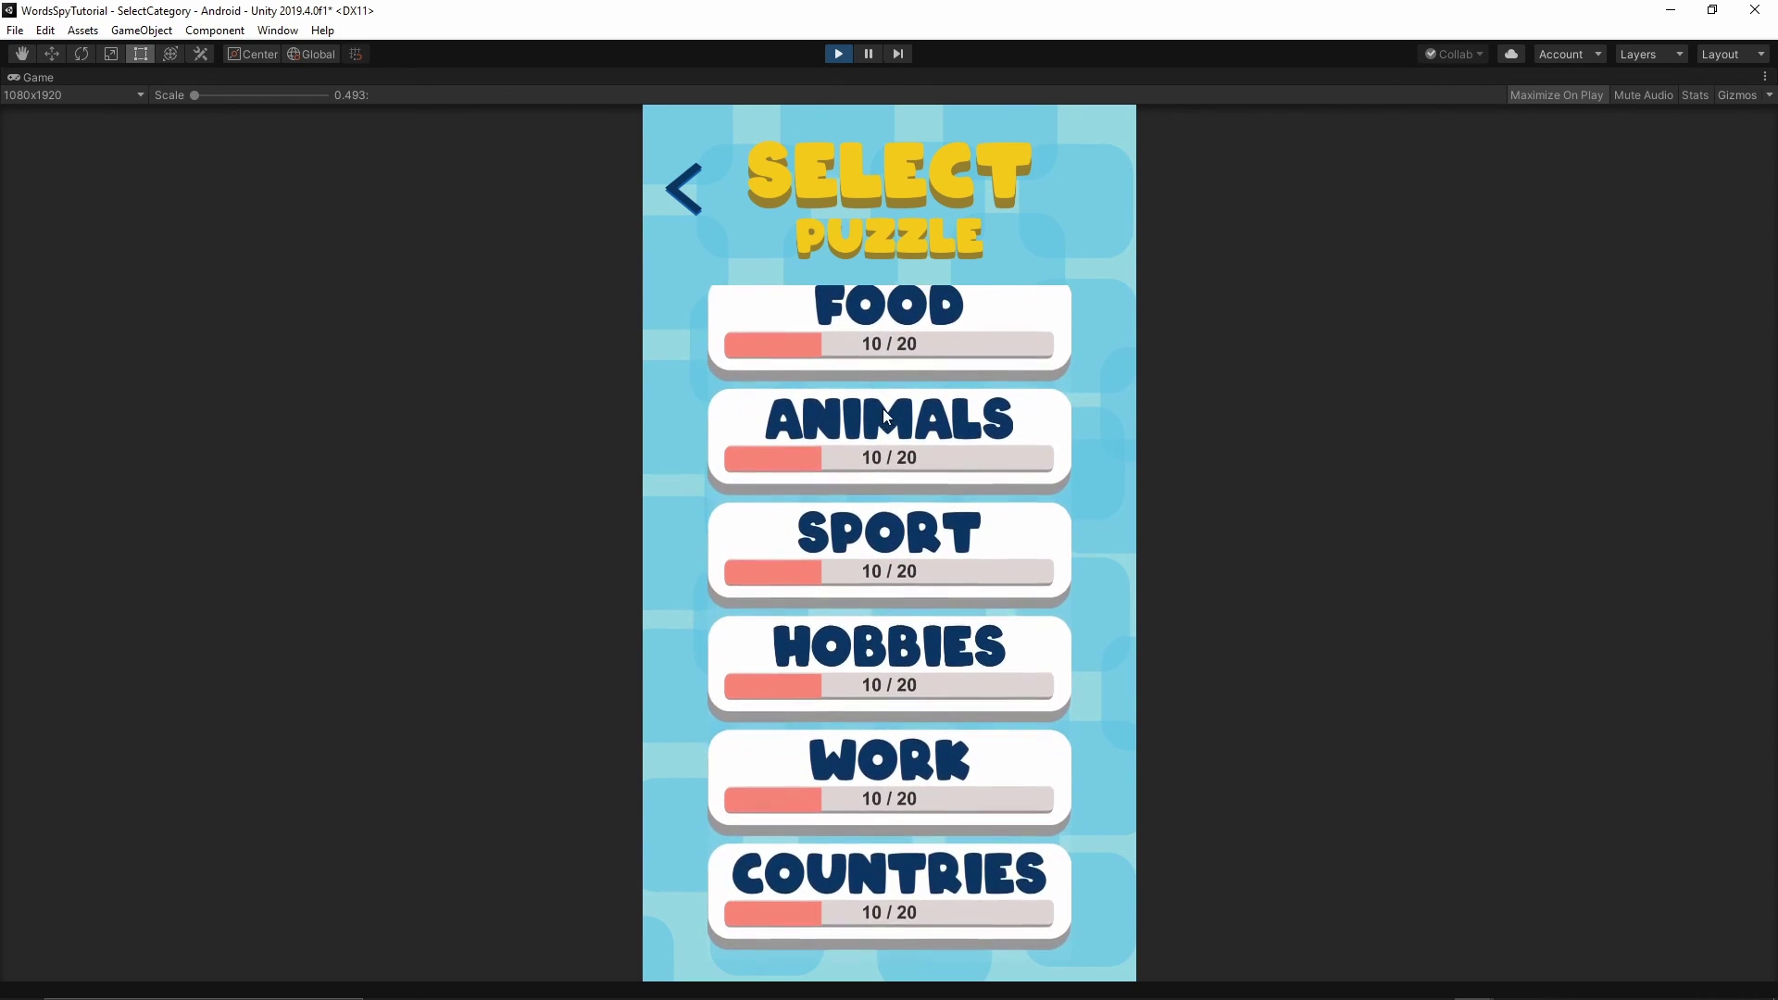